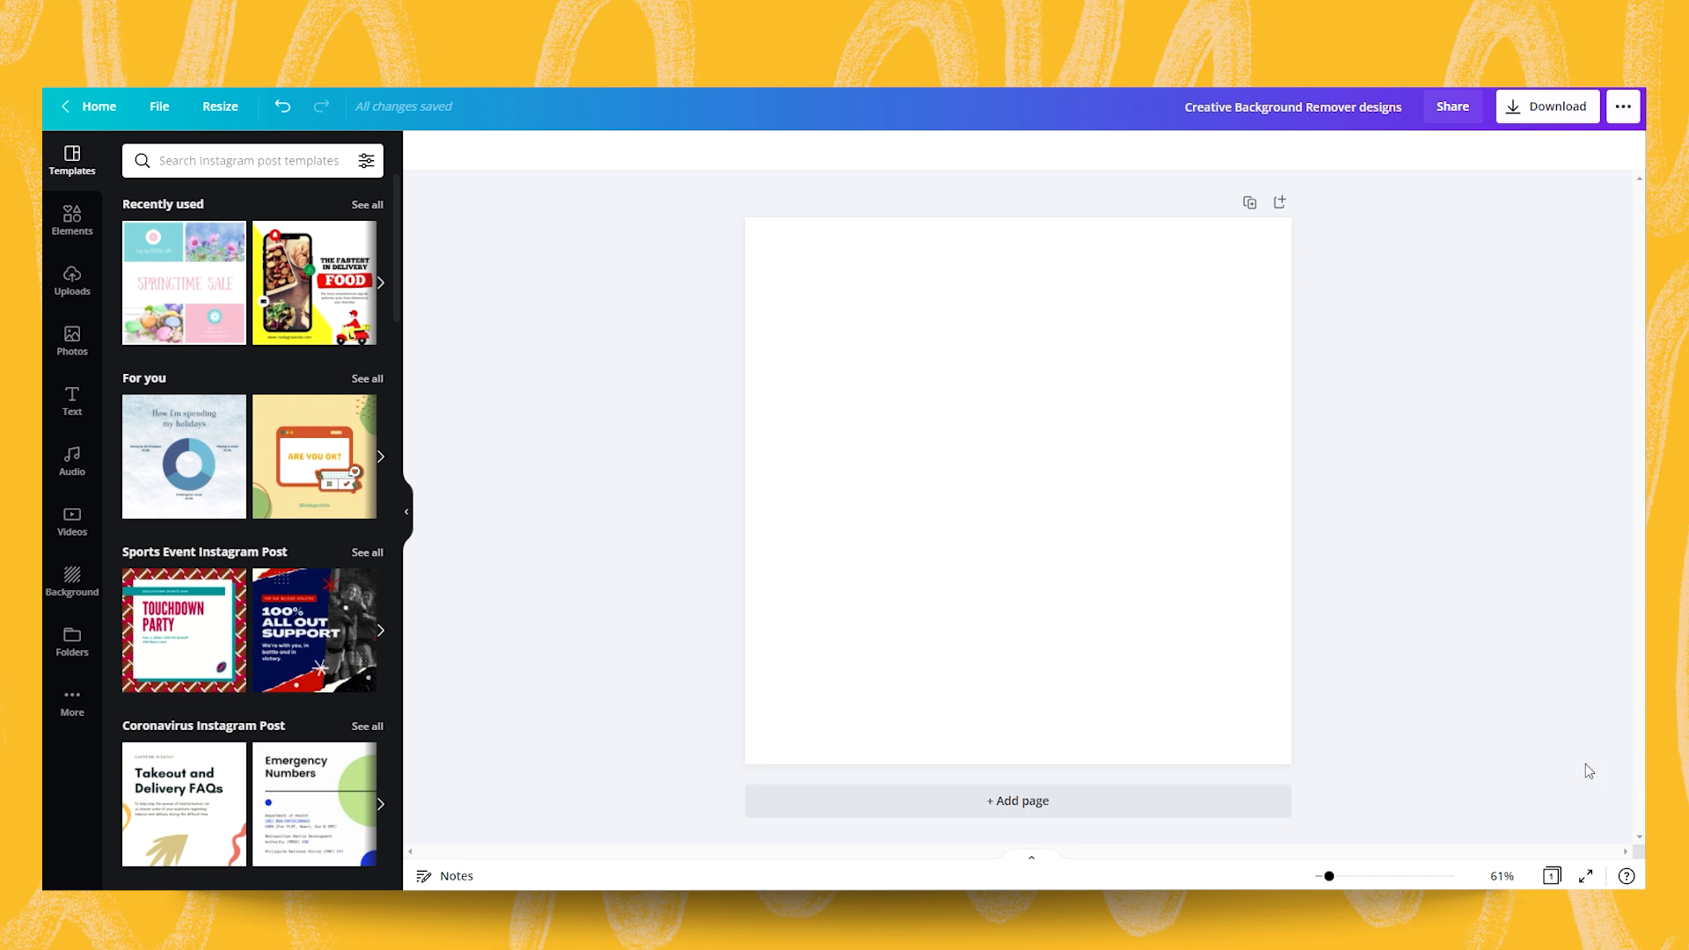
Step: Search the photos for "polaroid" and add the single upright polaroid frame with the transparent window to the page
click(77, 332)
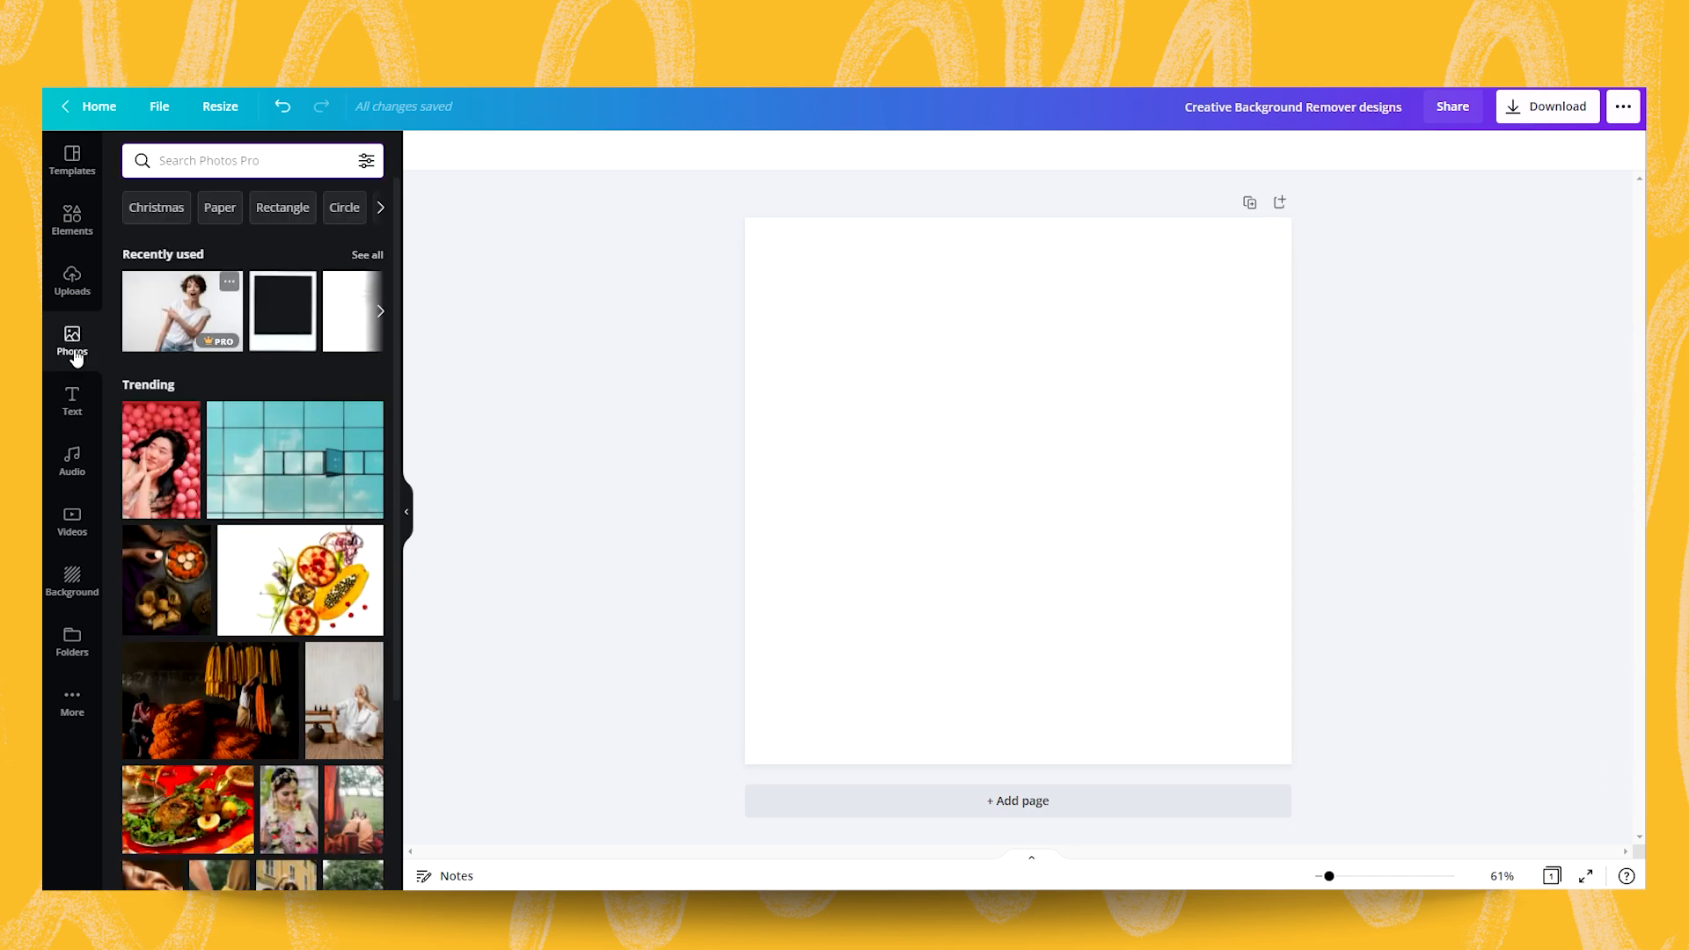
click(200, 153)
text(pola)
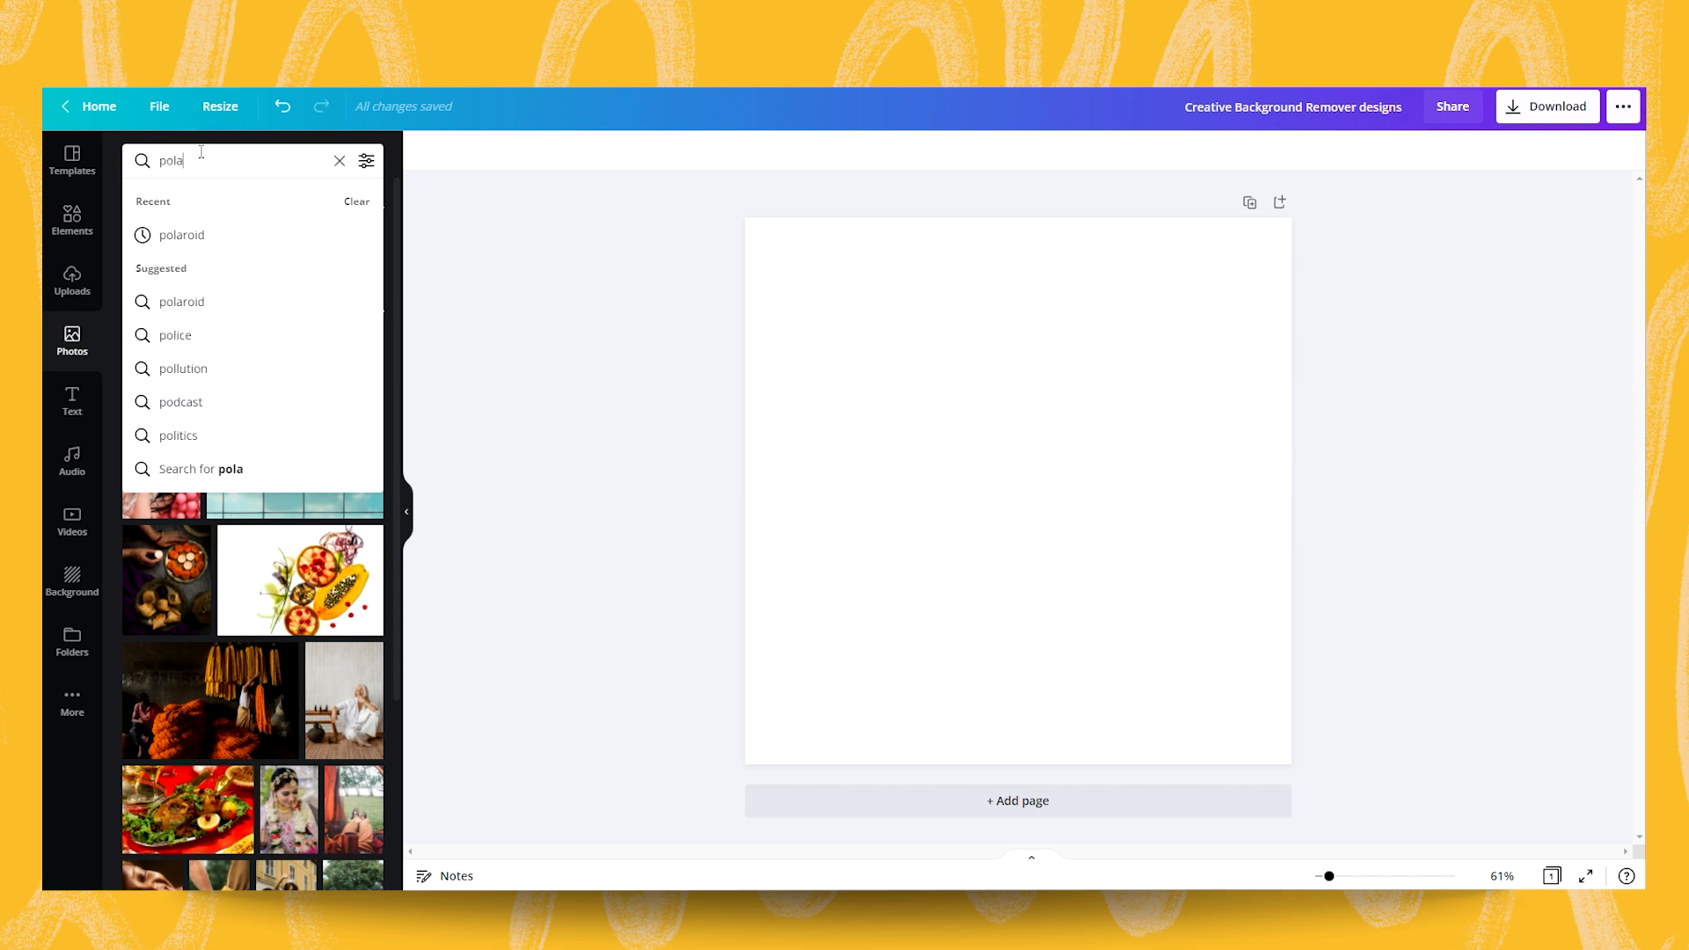
click(183, 247)
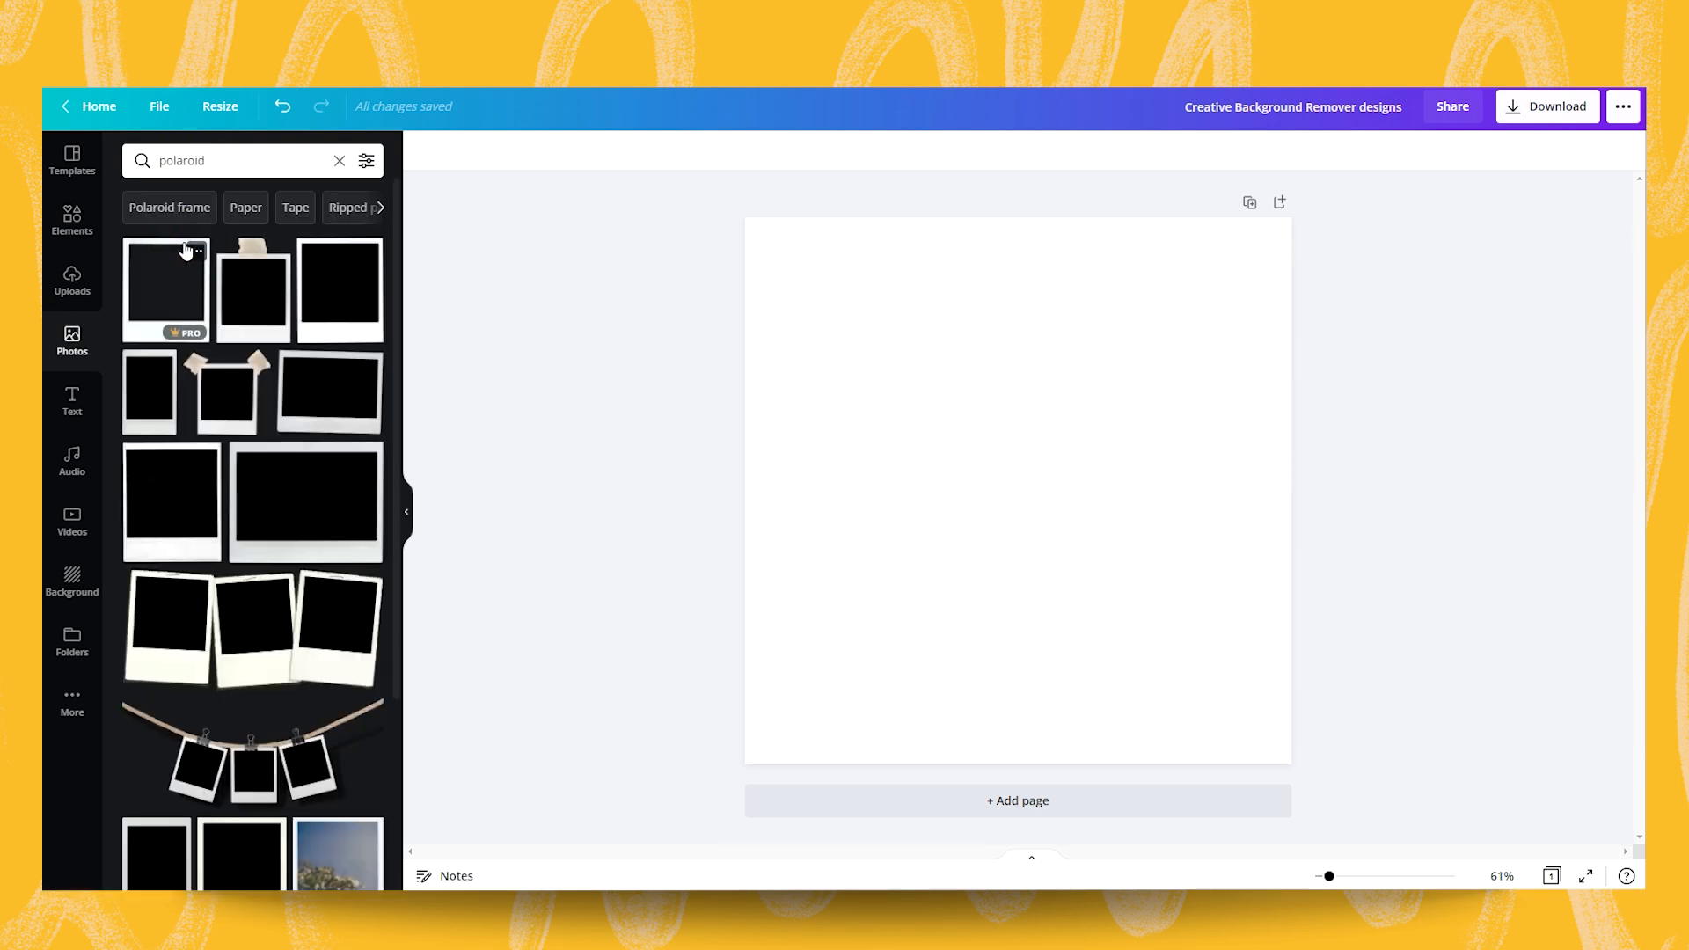
click(175, 317)
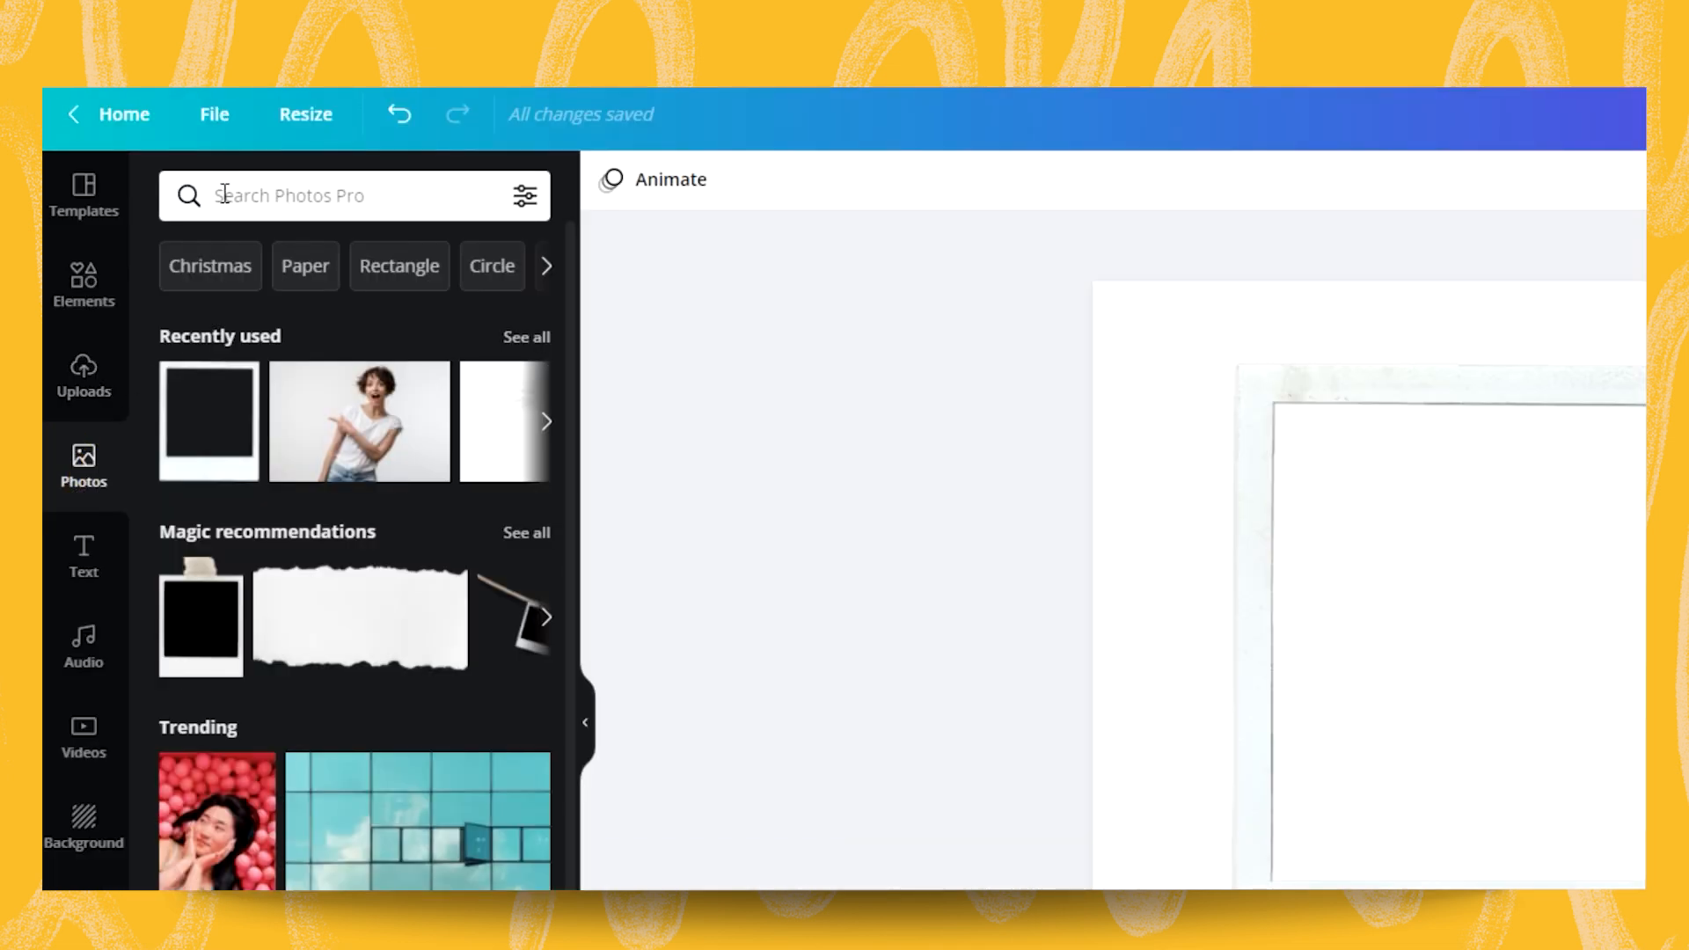
Step: Search the photos for "woman pointing" and add the short-haired woman in a white T-shirt to the page
click(166, 158)
text(woman )
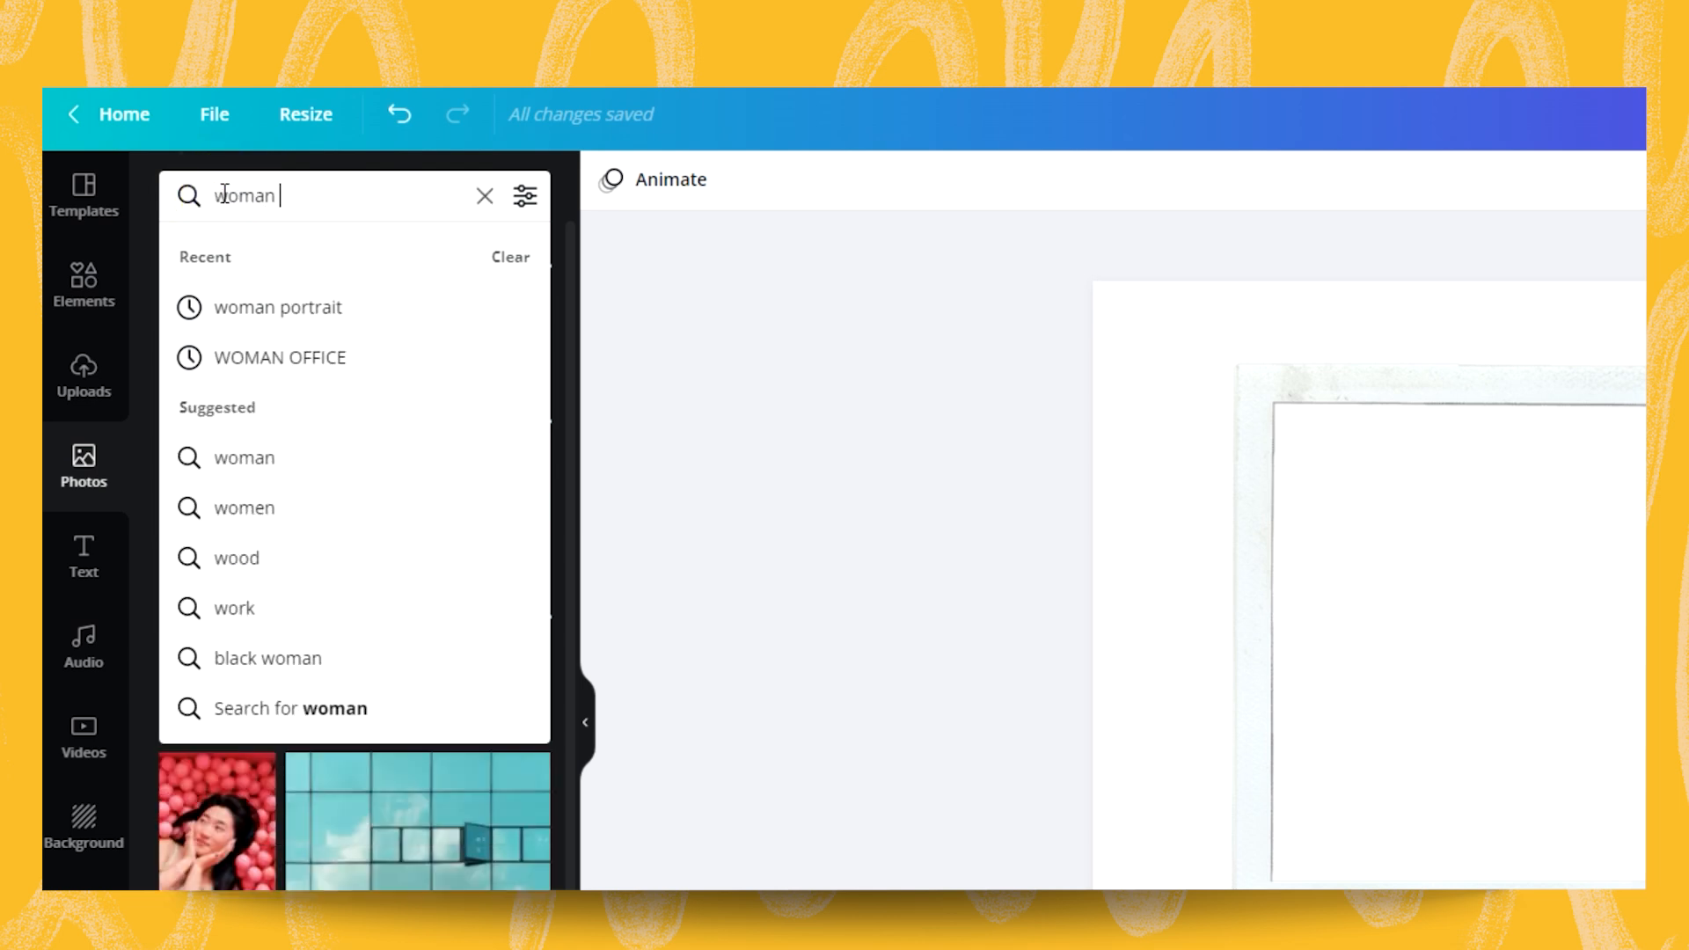
text(pointing)
key(Return)
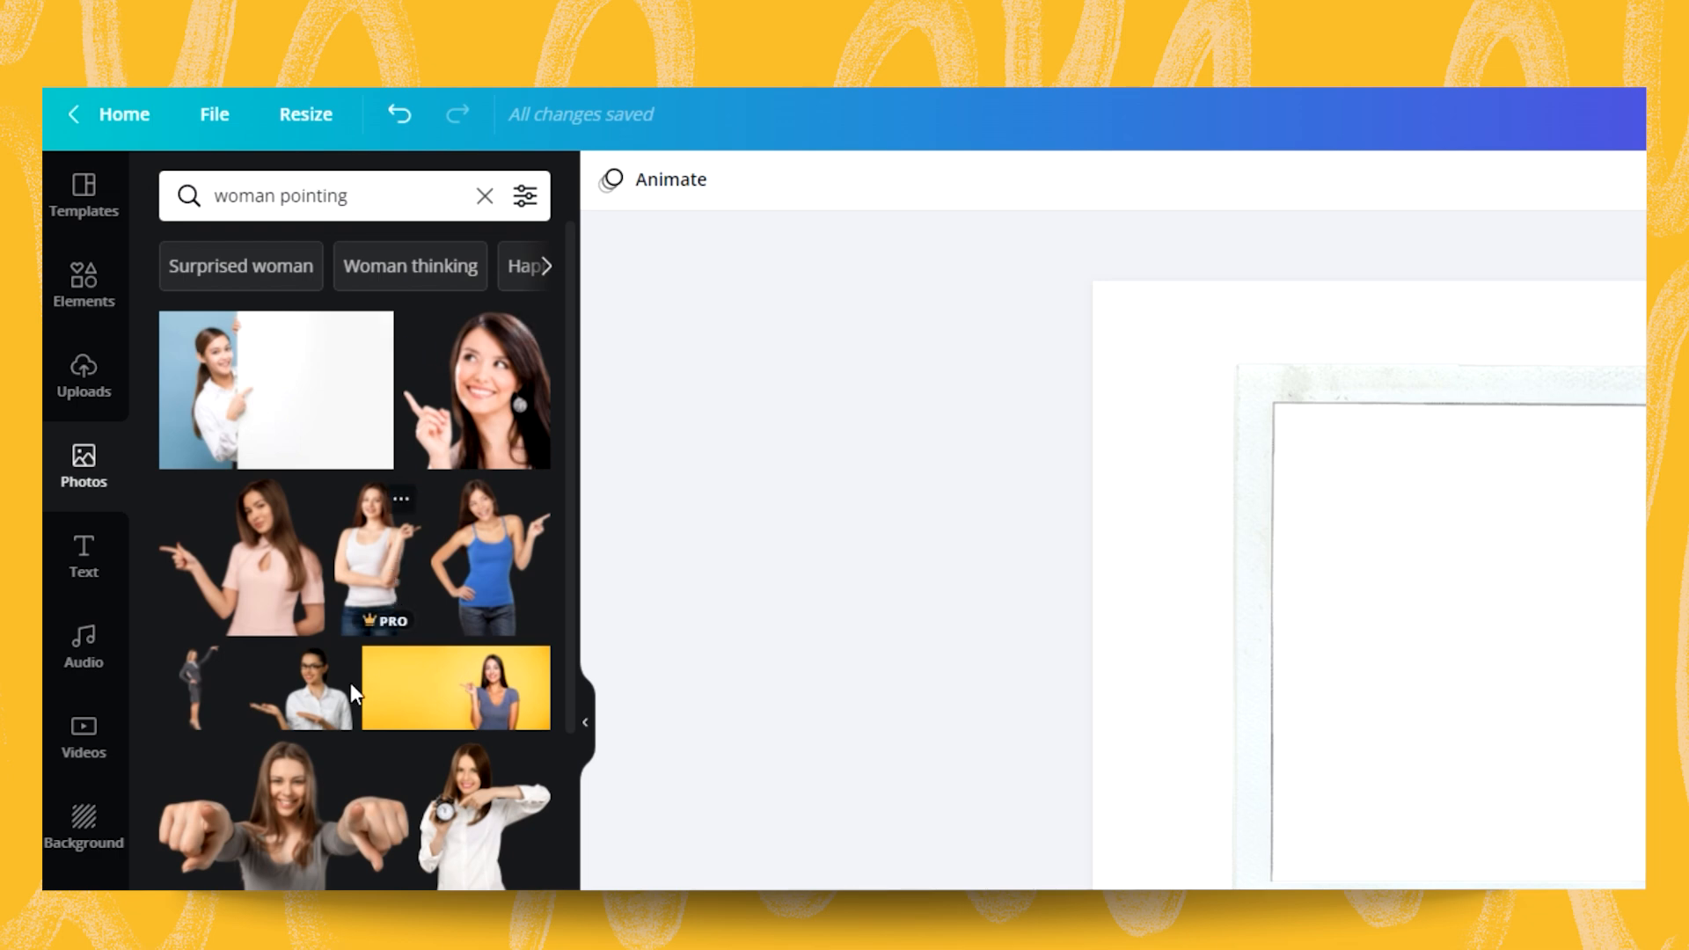
scroll(299, 792, down, 4)
click(206, 615)
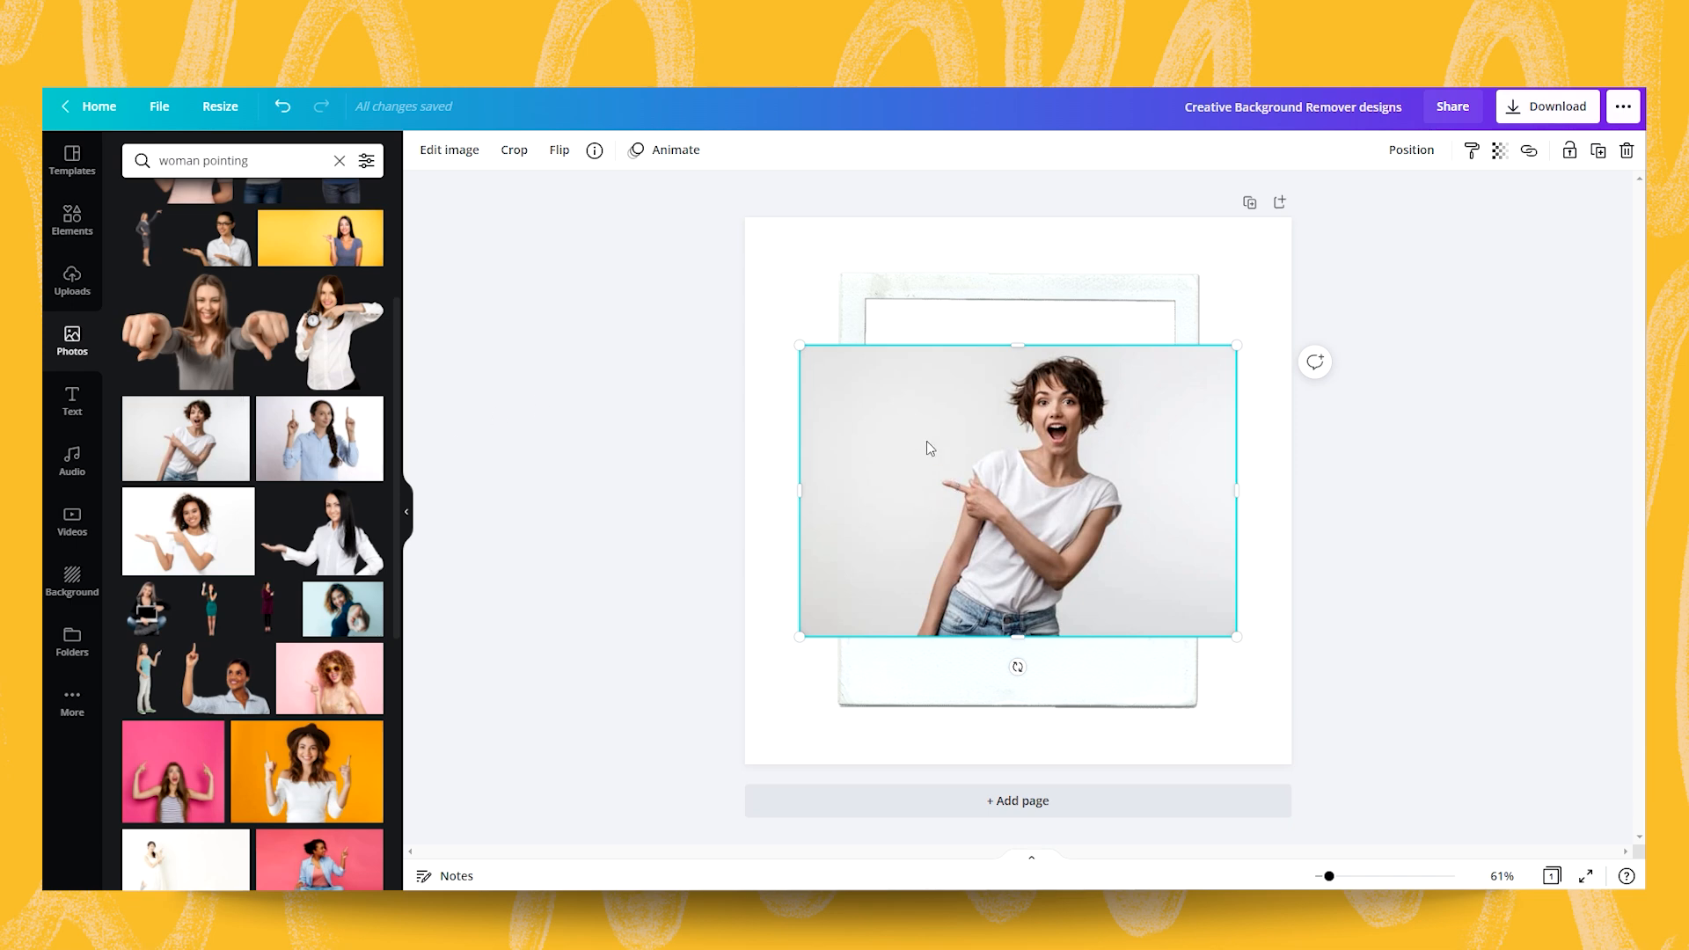
Step: Remove the background of the woman's photo and enlarge the cutout over the polaroid frame
click(452, 151)
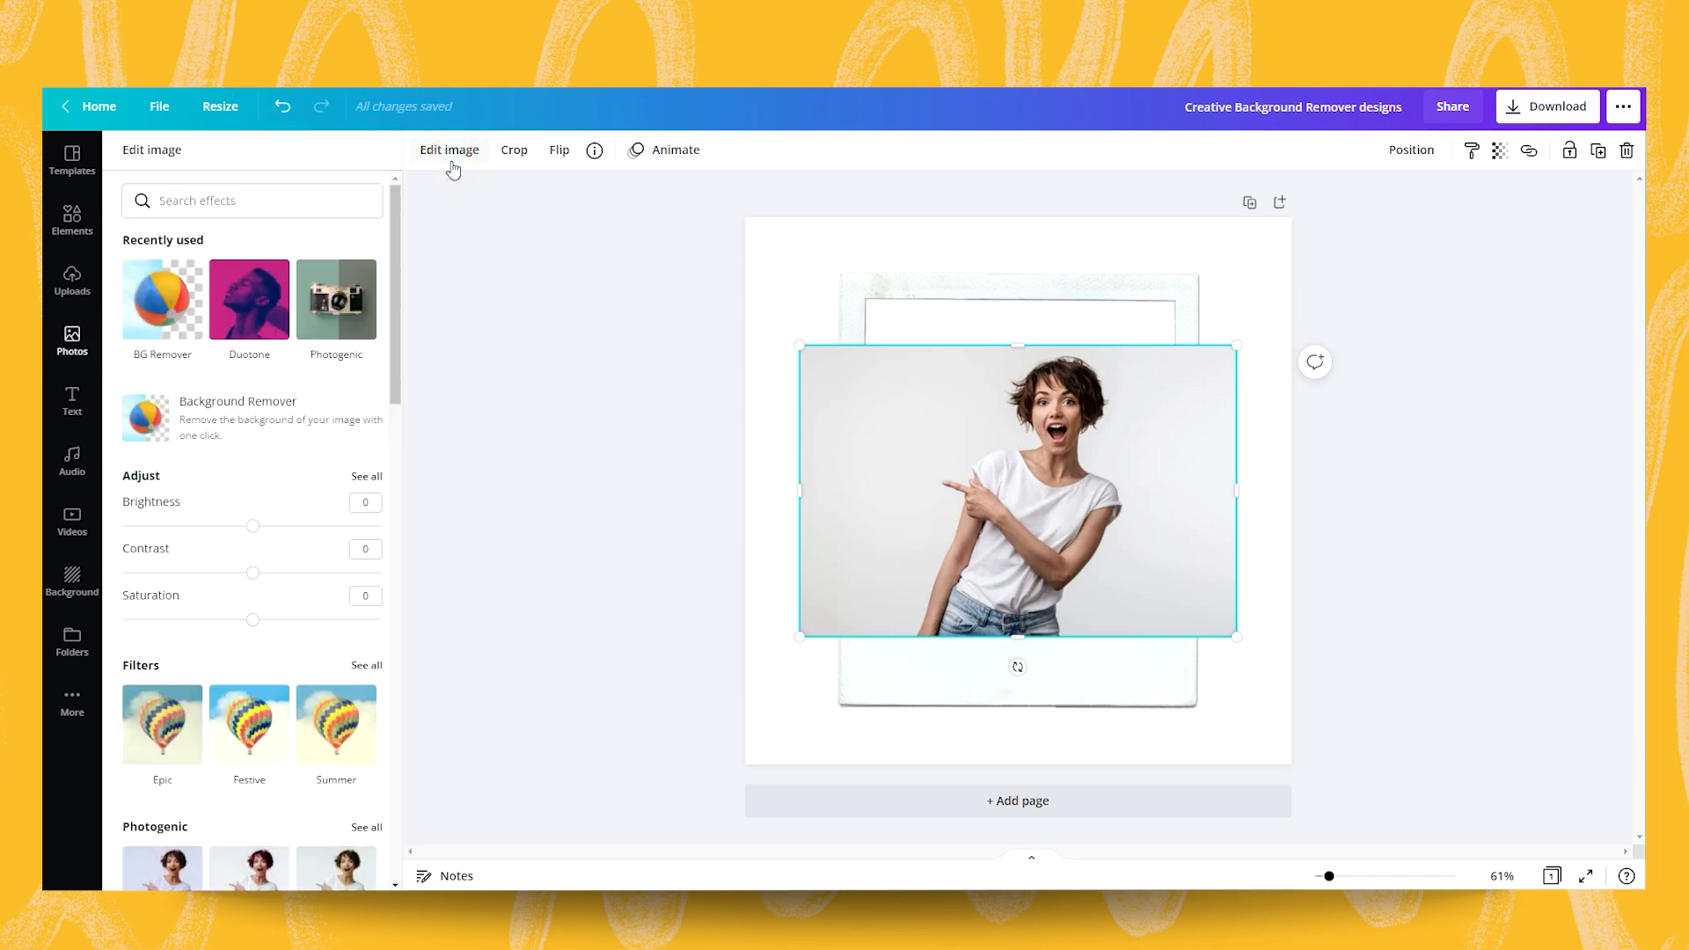
click(169, 309)
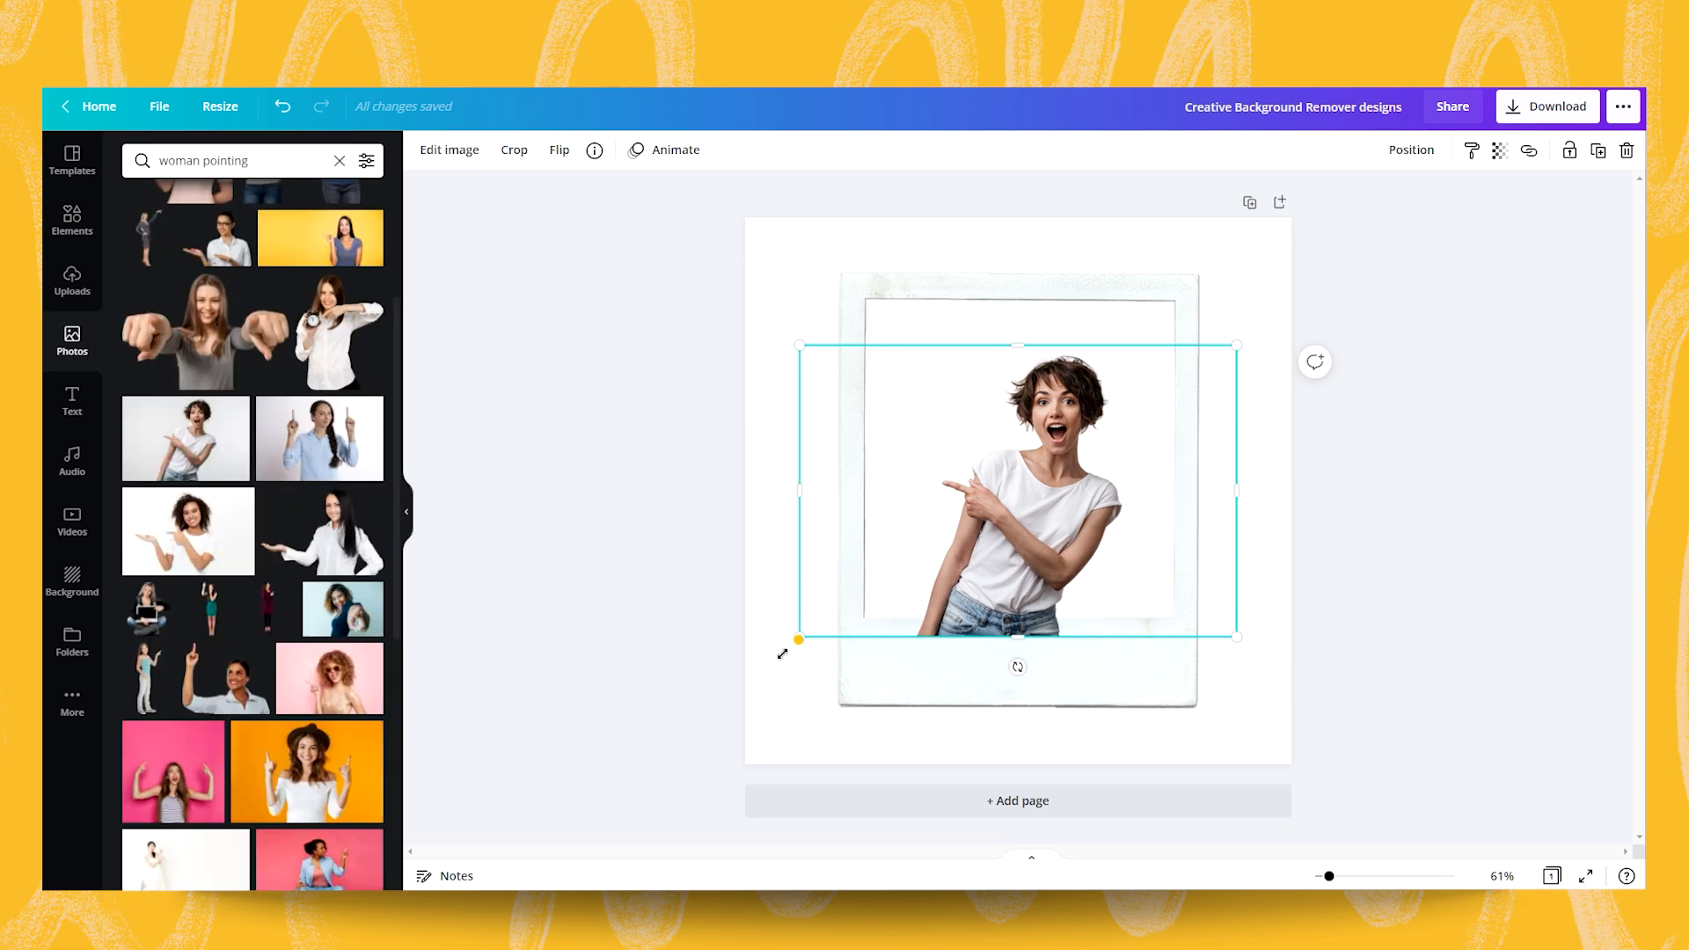
drag(783, 653, 572, 784)
drag(917, 599, 1071, 569)
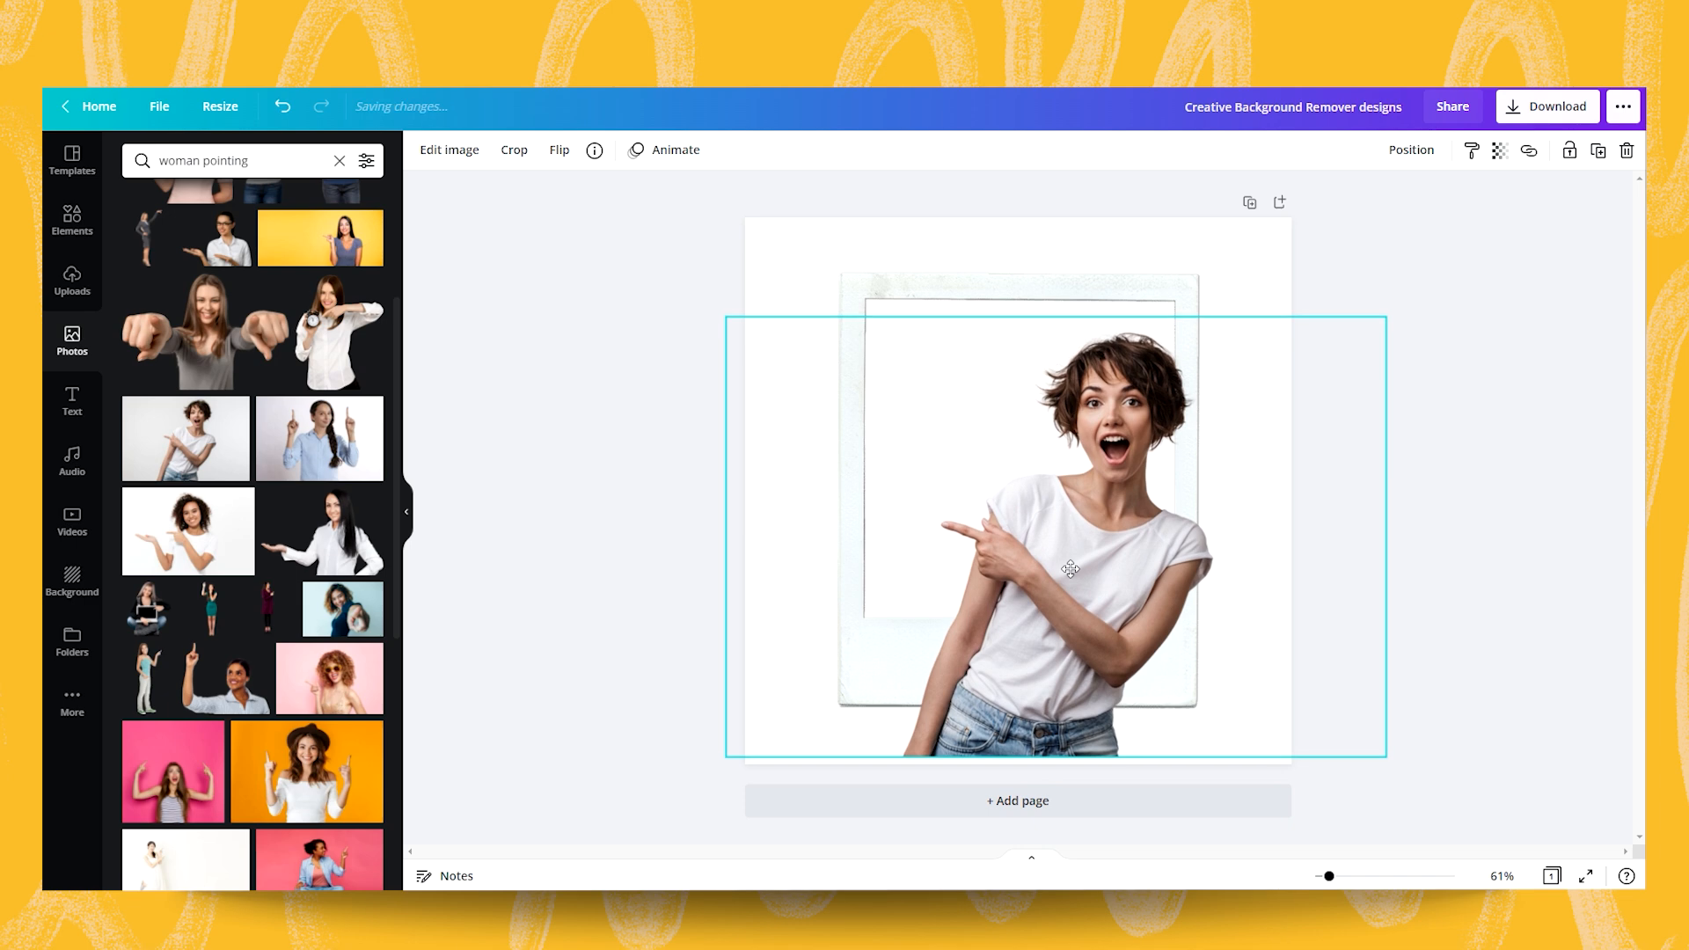
Step: Enlarge the woman's cutout further, trim its empty right side and align its lower edge with the page's bottom edge
mouse_move(1078, 279)
mouse_down()
mouse_move(1082, 301)
mouse_move(1082, 286)
mouse_up()
click(1140, 378)
drag(1387, 318, 1458, 214)
drag(1475, 503, 1336, 510)
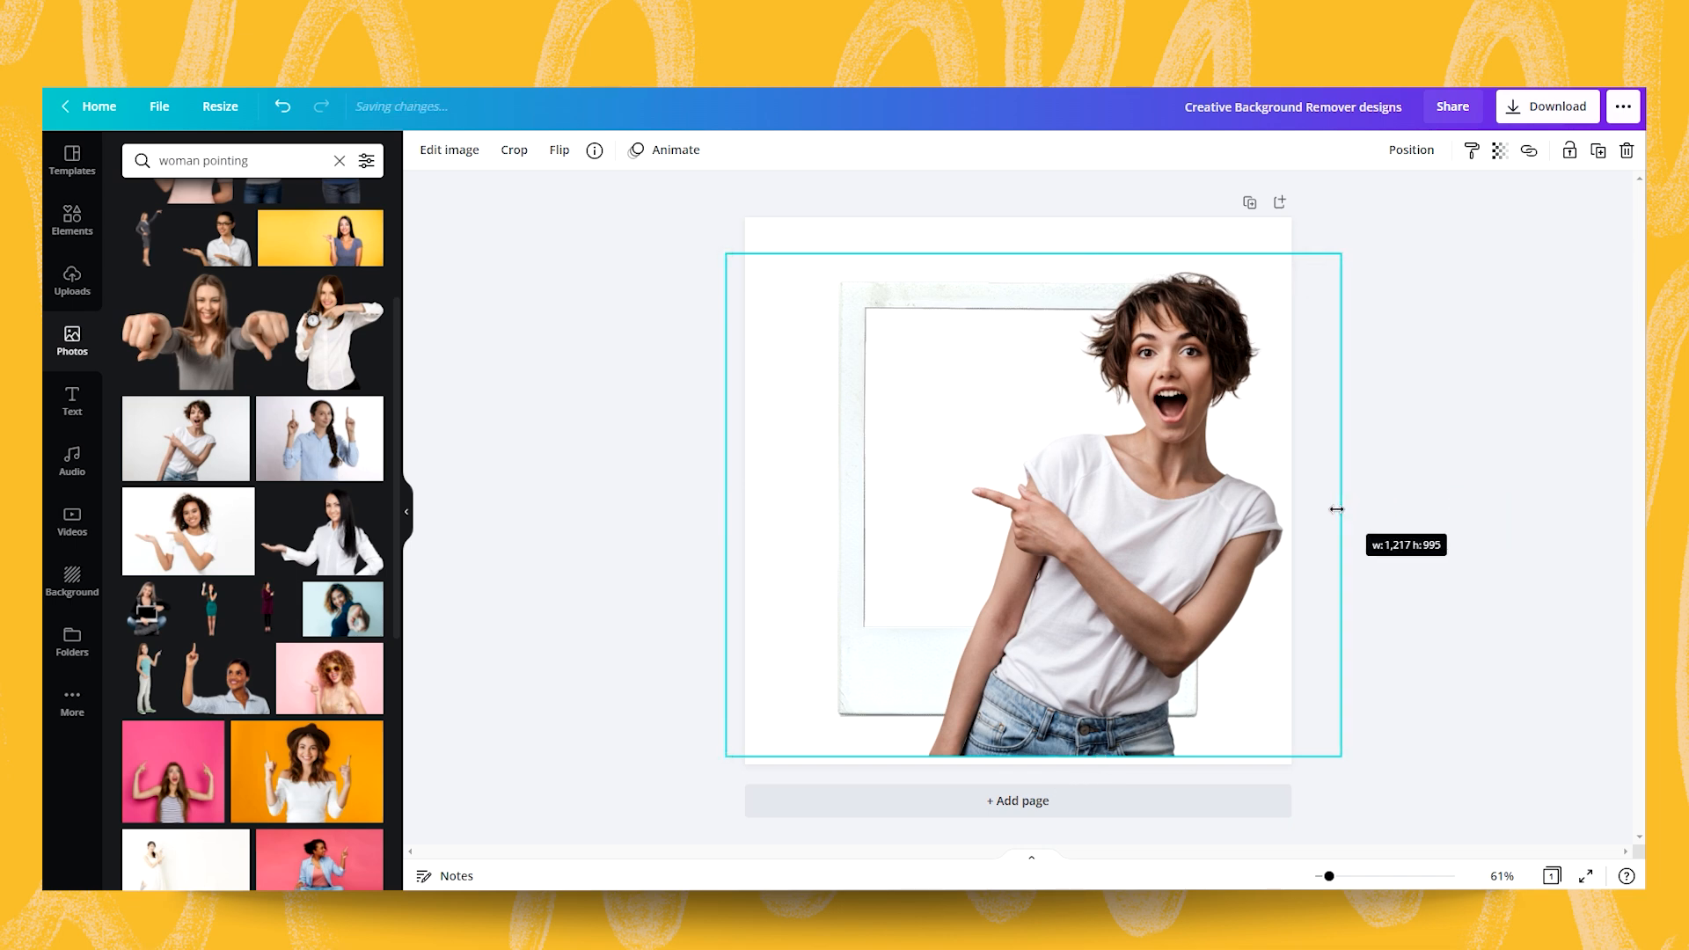
drag(1153, 489, 1116, 474)
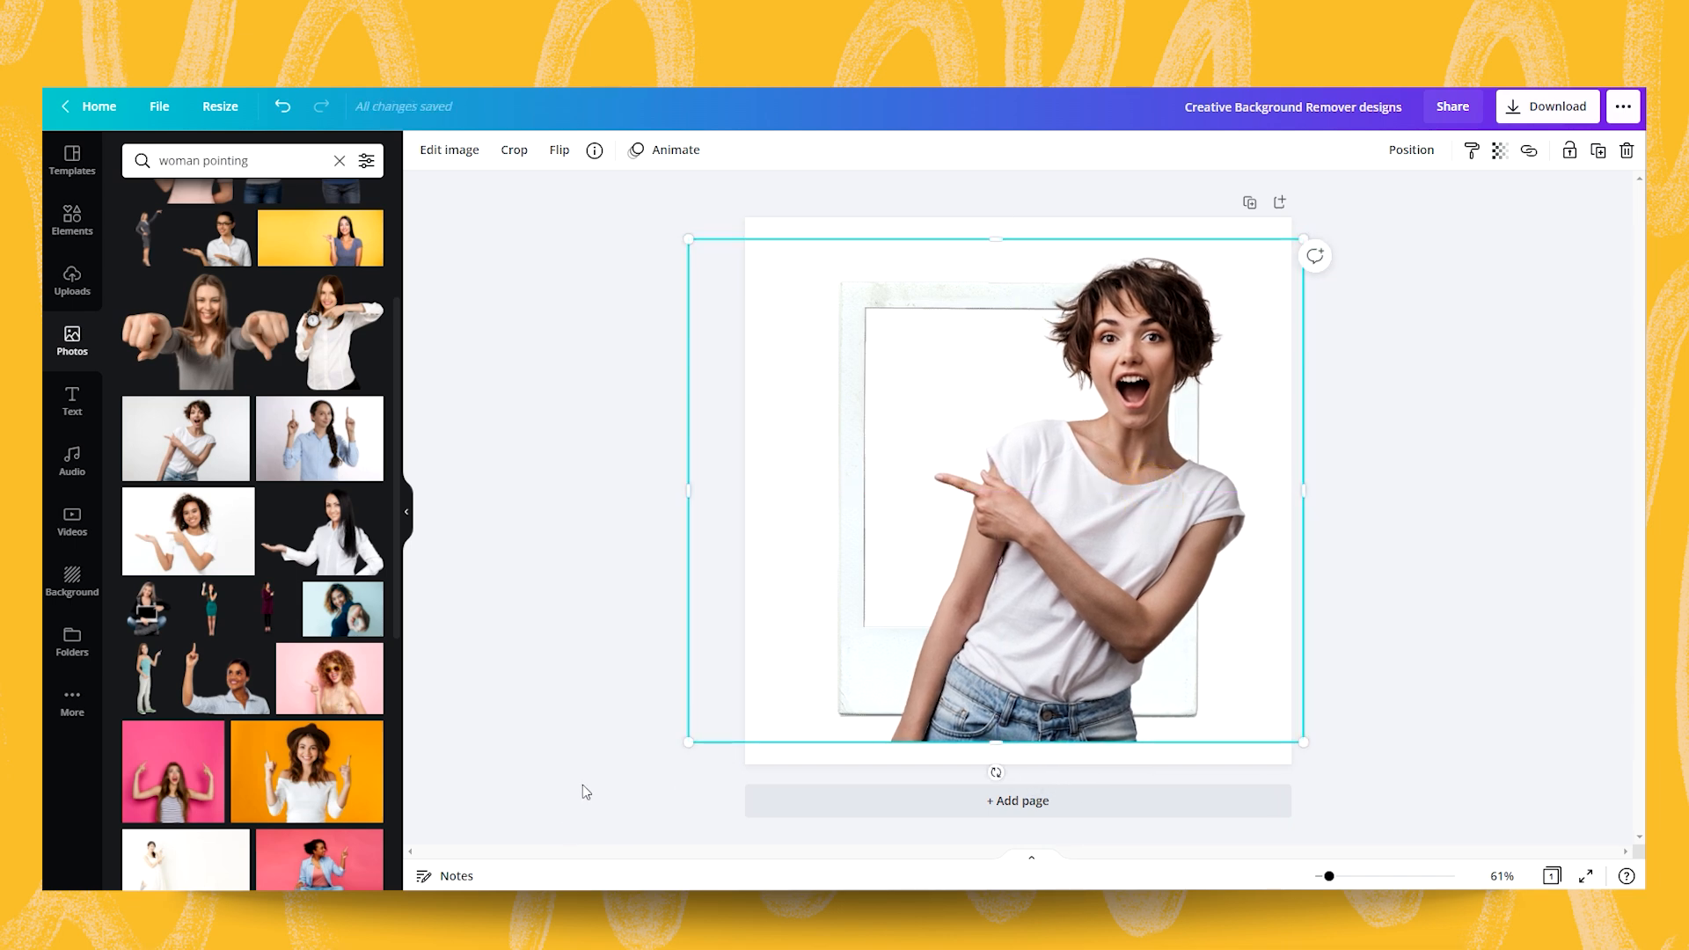
drag(684, 741, 668, 774)
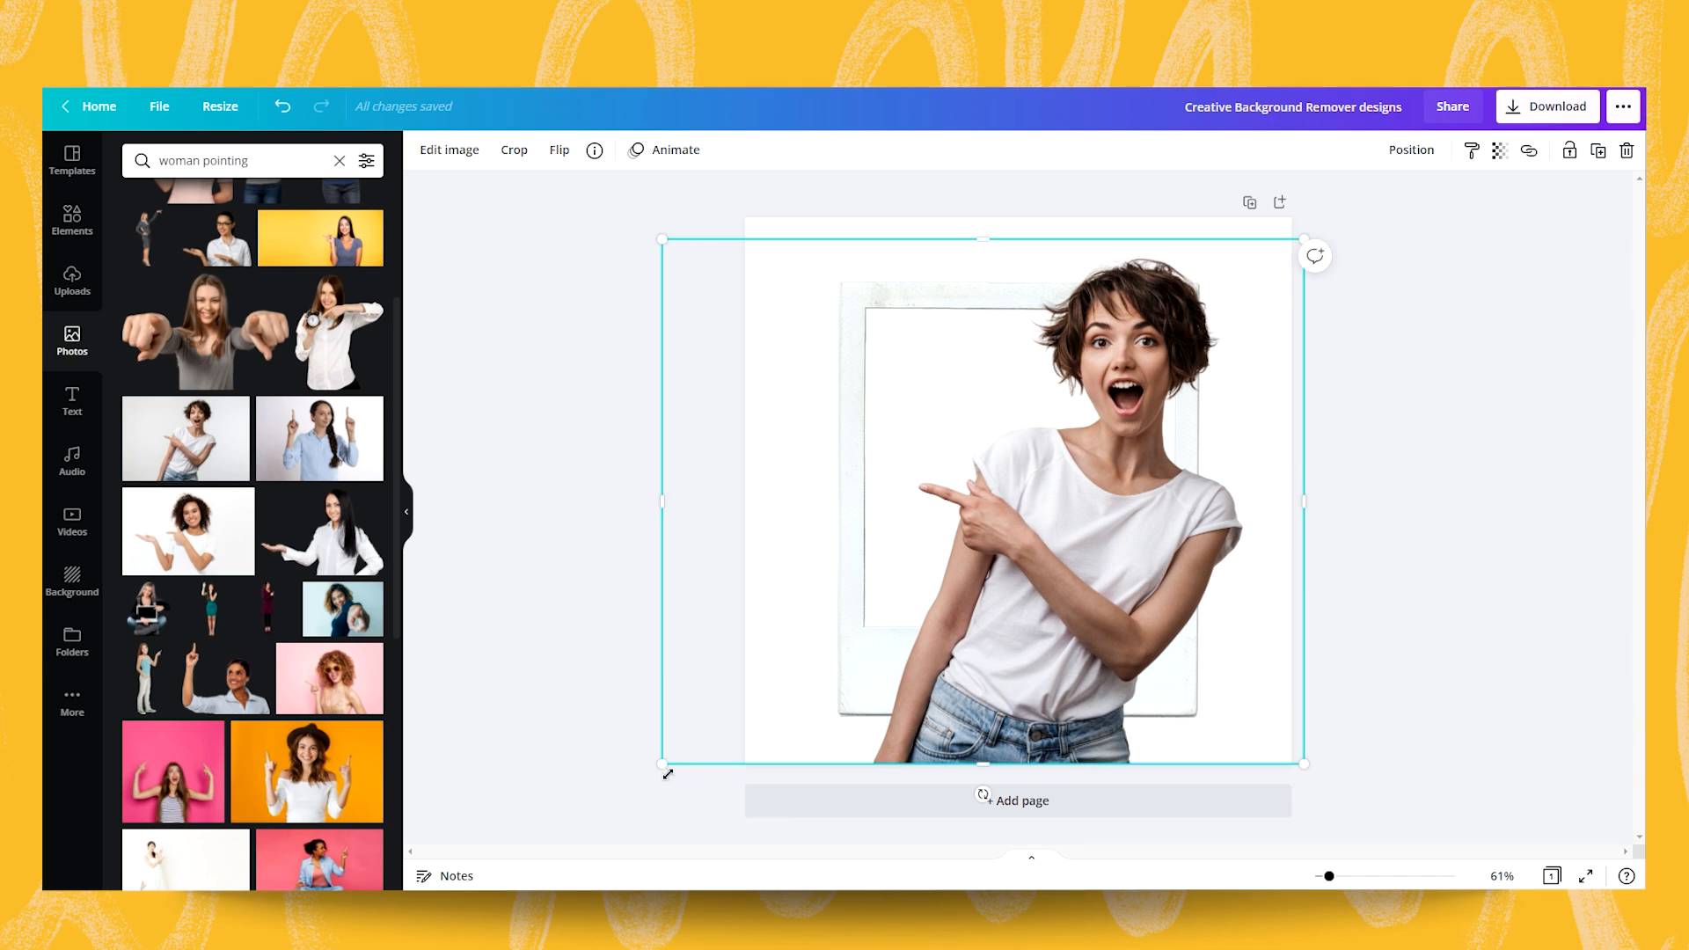
Step: Send the woman's cutout backward so it sits behind the polaroid frame
click(1412, 160)
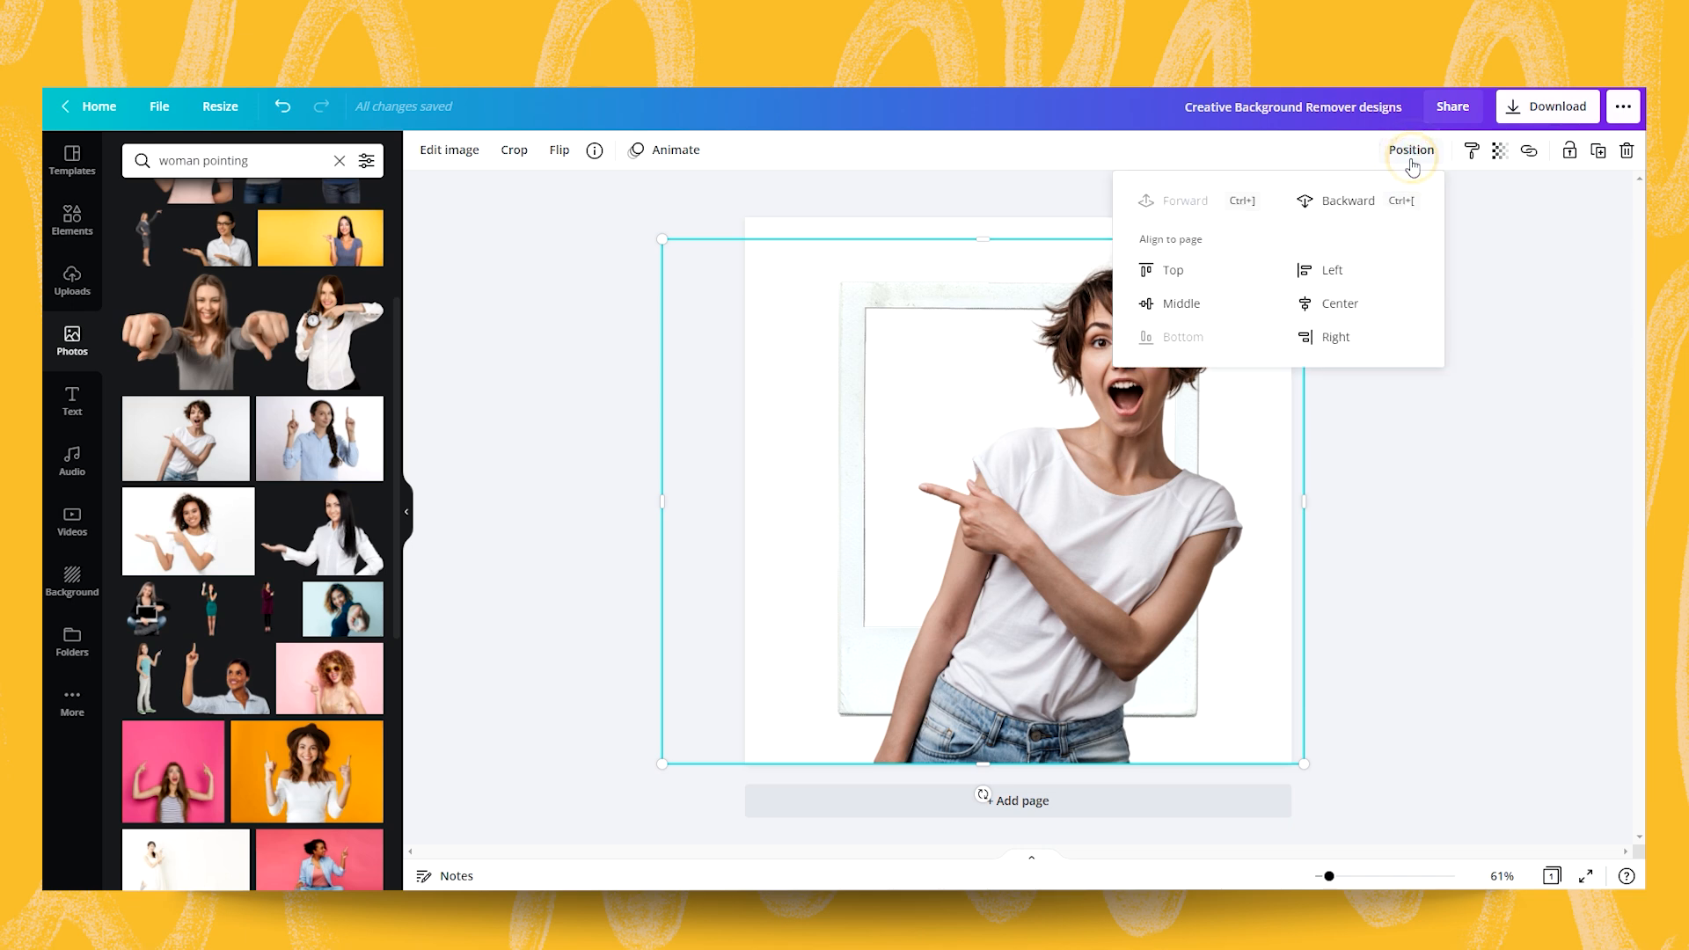
click(1361, 209)
click(1414, 437)
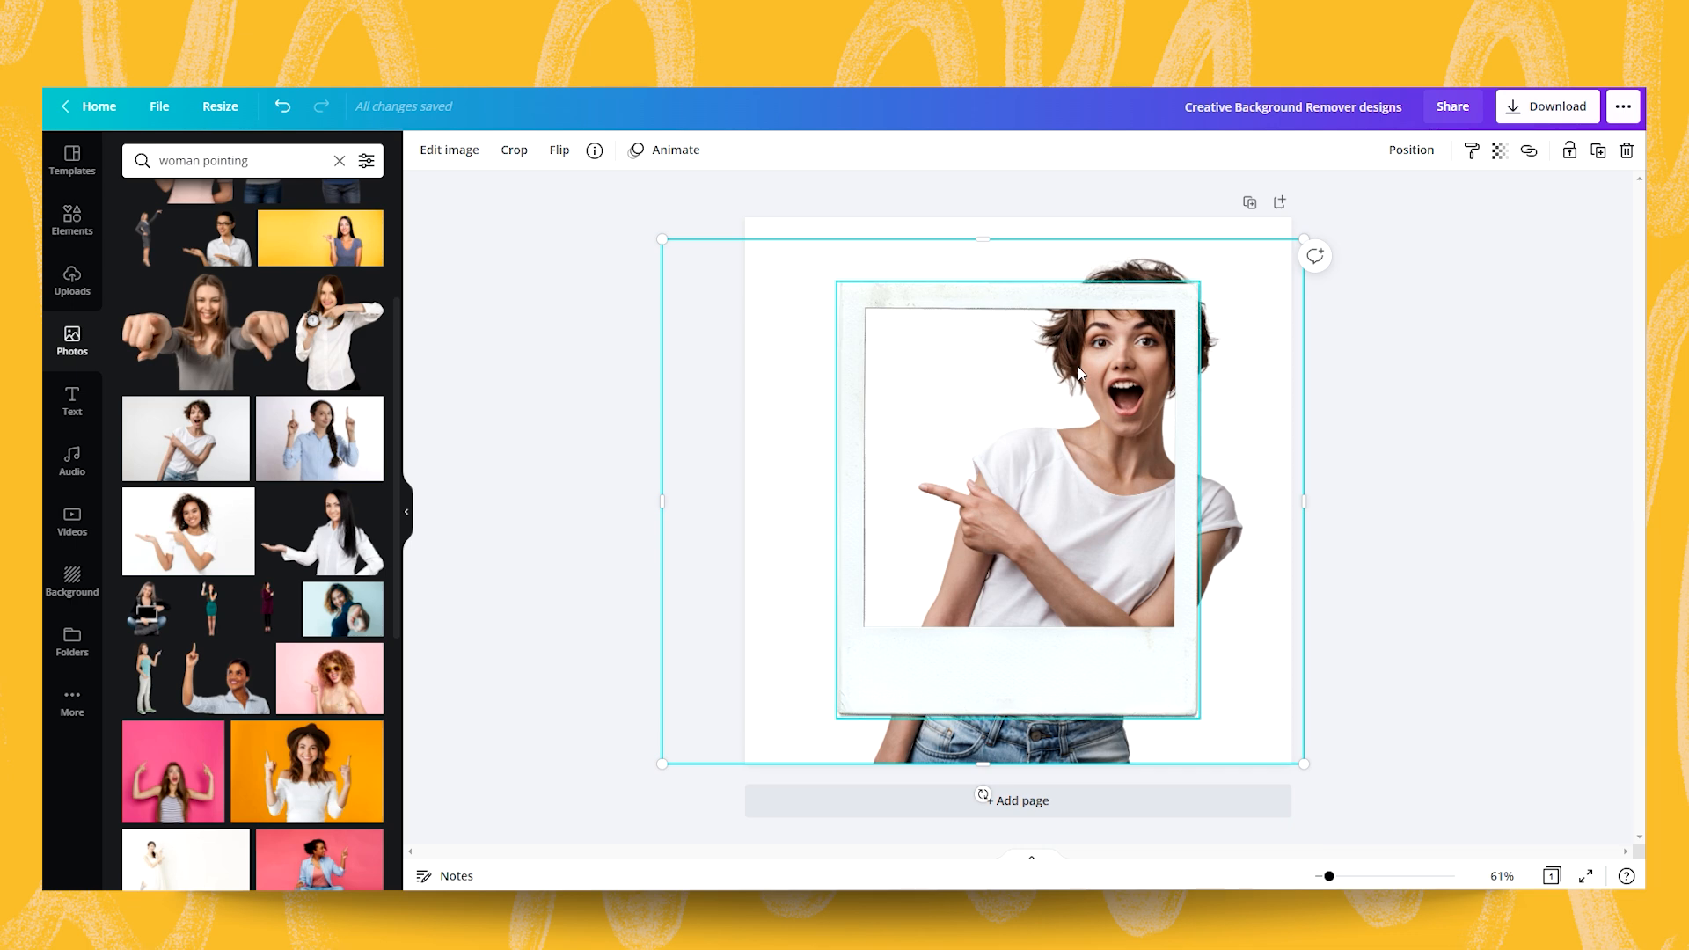
Step: Duplicate the woman's cutout and align the copy exactly over the original, checking the alignment at close range
click(1598, 152)
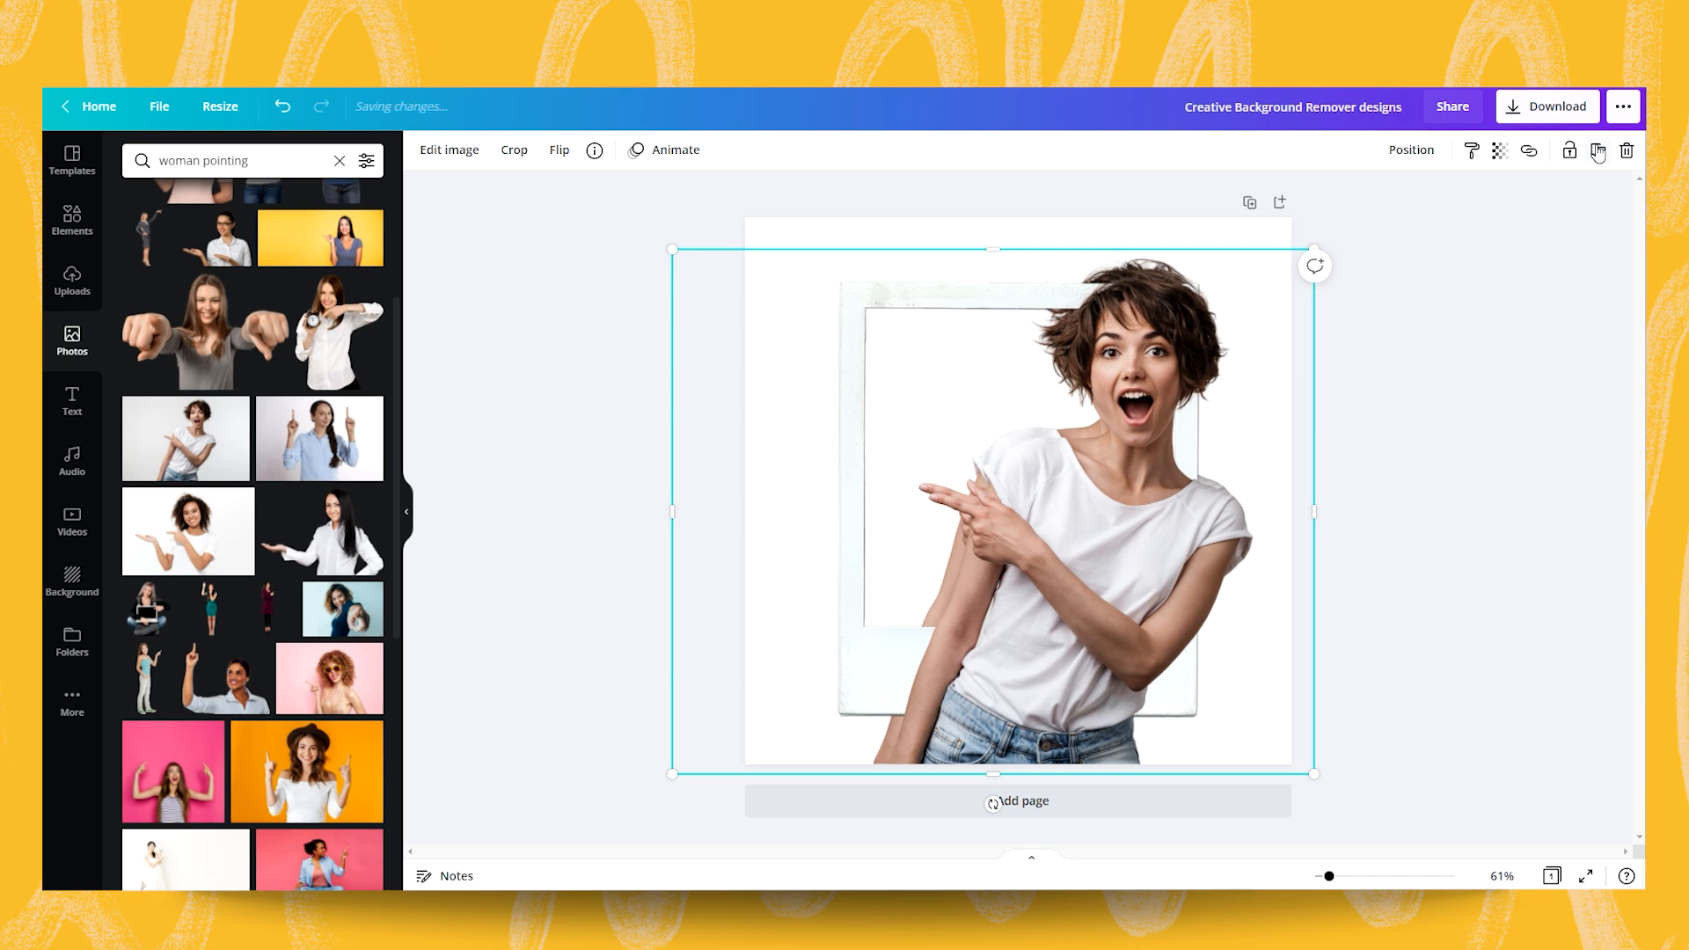
drag(1172, 547, 1160, 525)
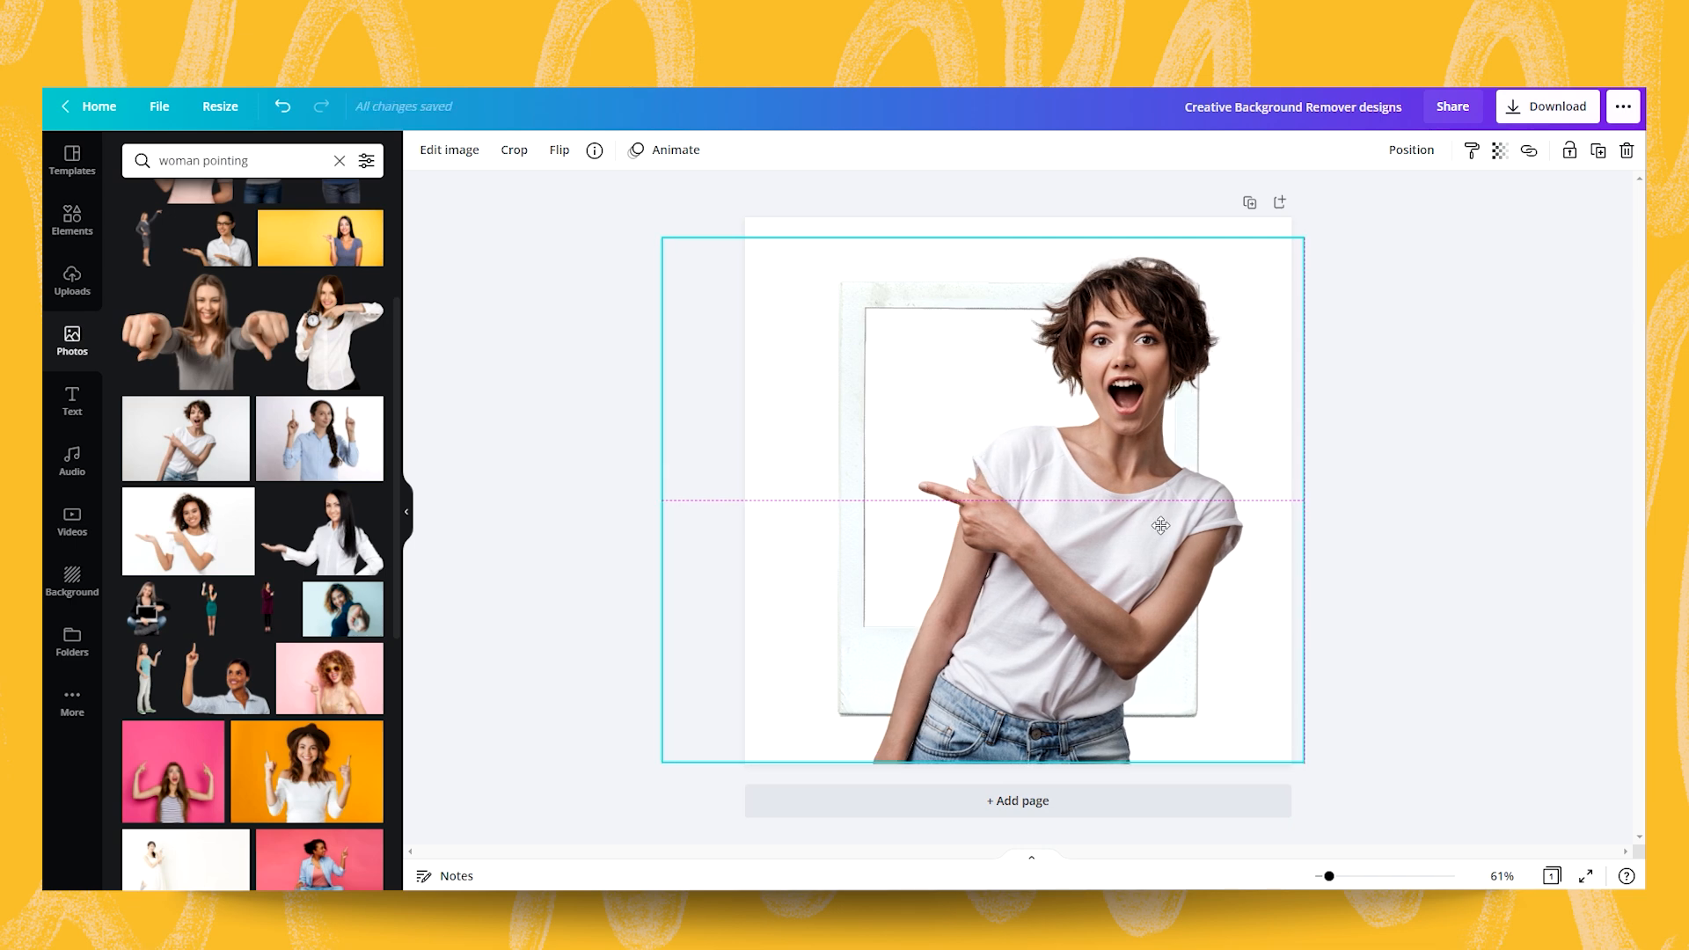
drag(1160, 526, 1161, 525)
drag(1329, 876, 1362, 876)
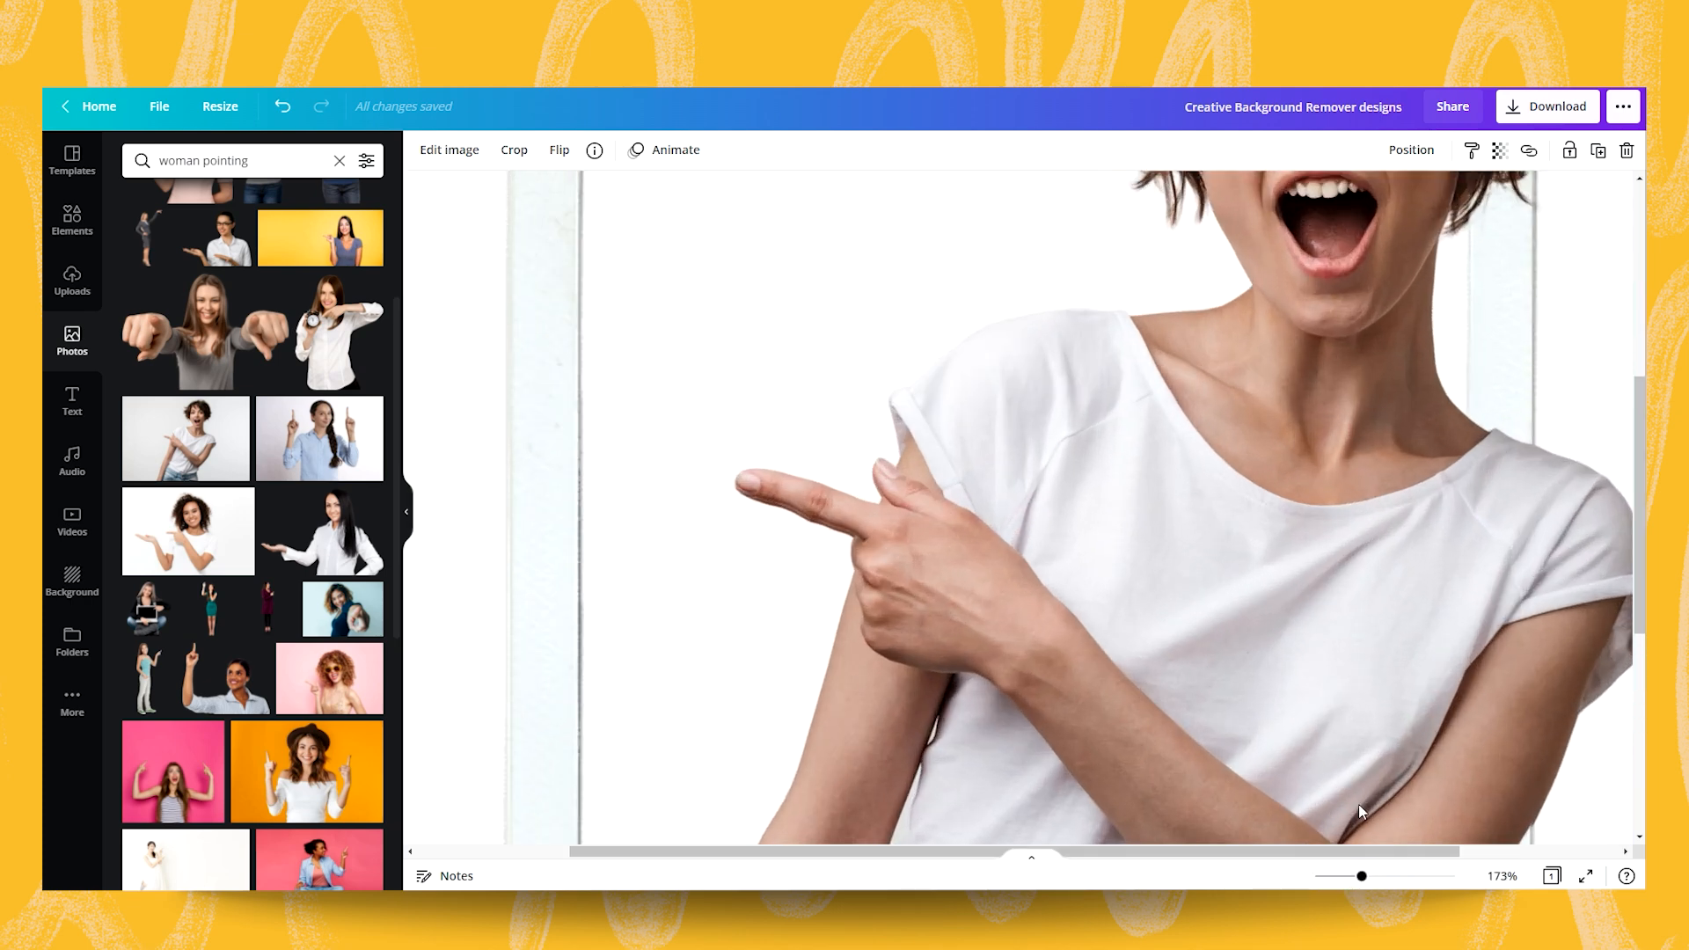
scroll(1316, 701, up, 3)
mouse_move(1329, 579)
mouse_down()
mouse_move(1355, 594)
mouse_move(1328, 573)
mouse_up()
drag(1361, 878, 1328, 878)
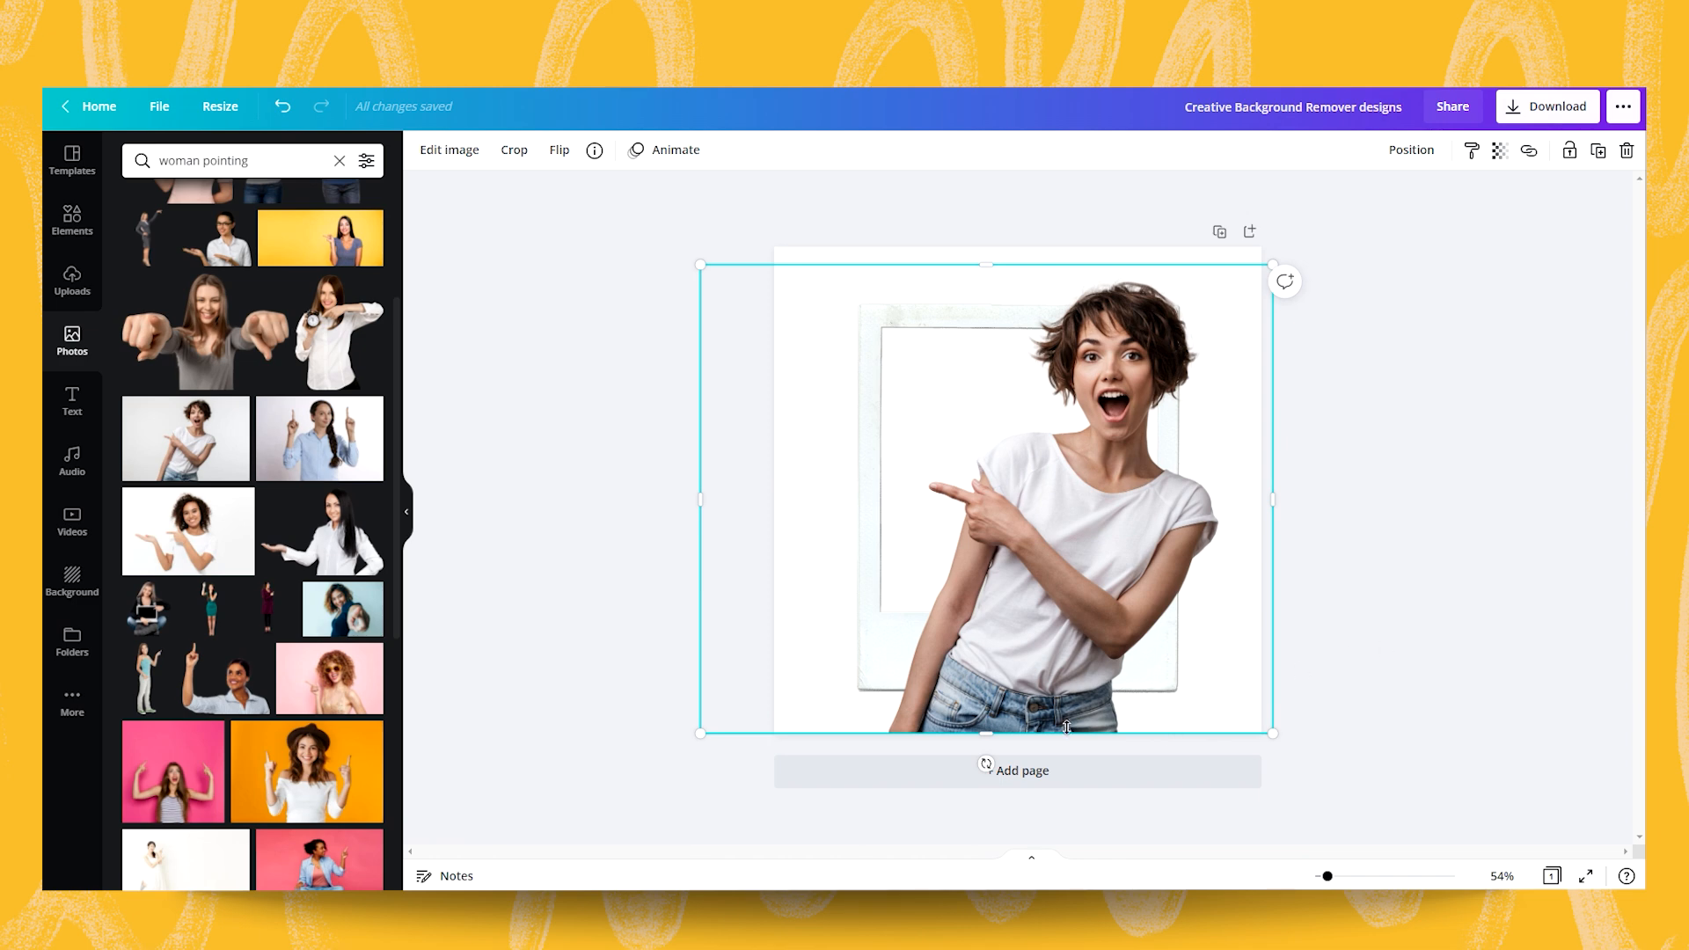
Step: Crop the front copy of the woman to her head only, about 412 high, trimming the bottom and both sides
drag(986, 738, 1020, 456)
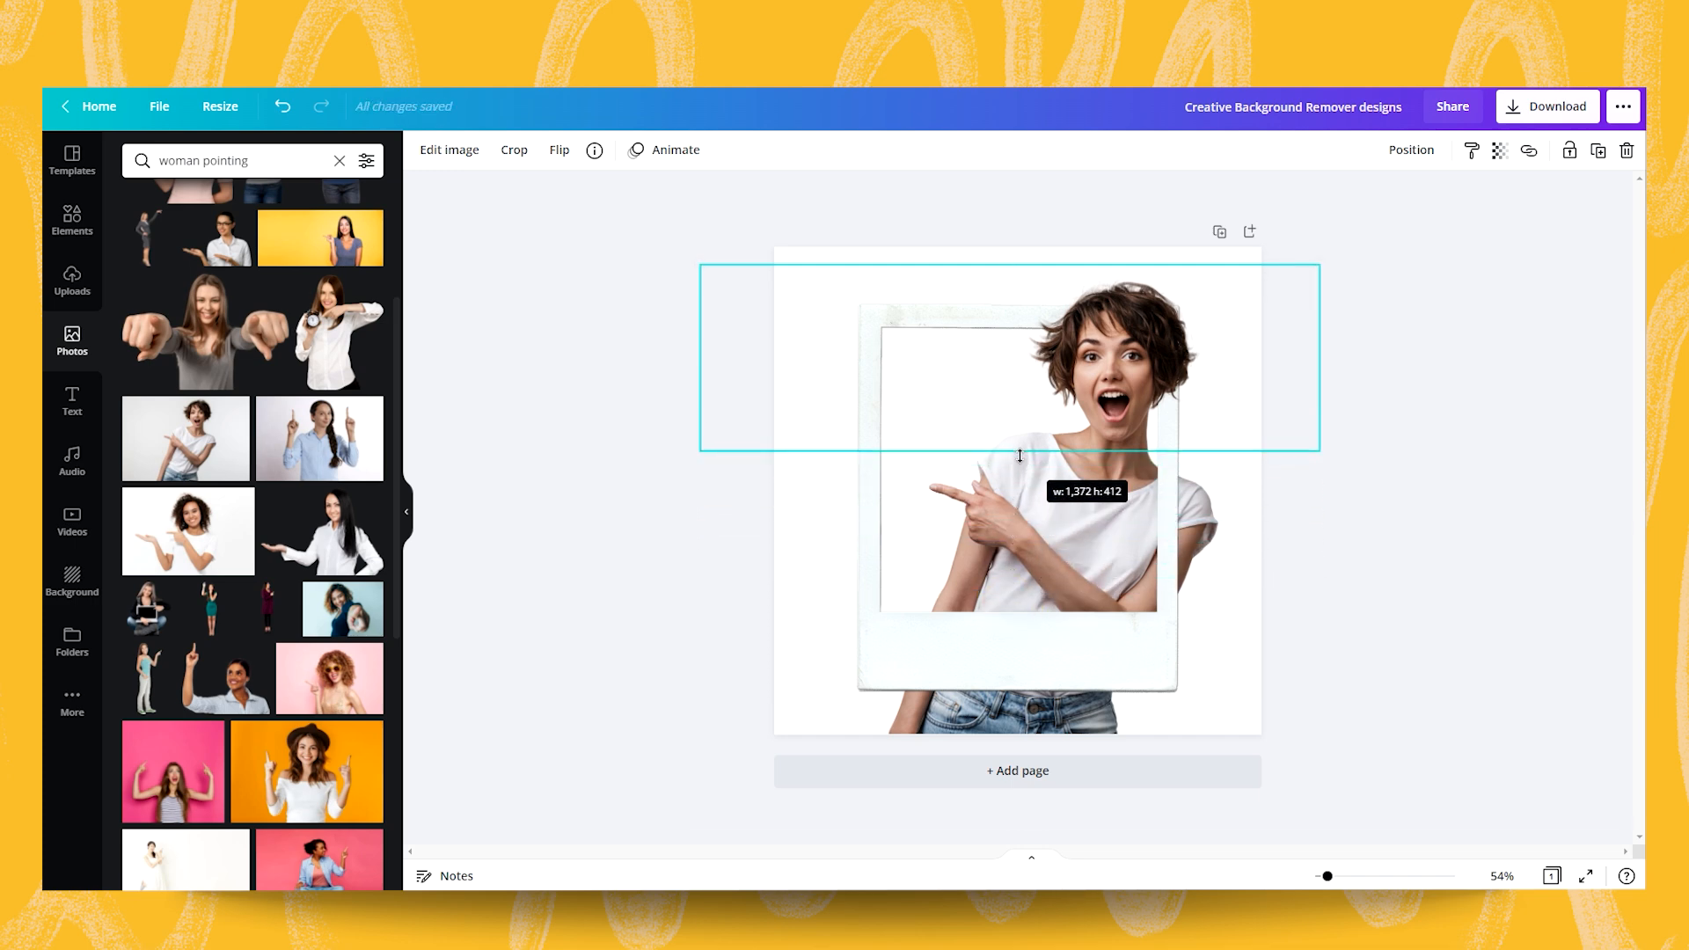
drag(1020, 455, 1020, 456)
drag(699, 362, 978, 362)
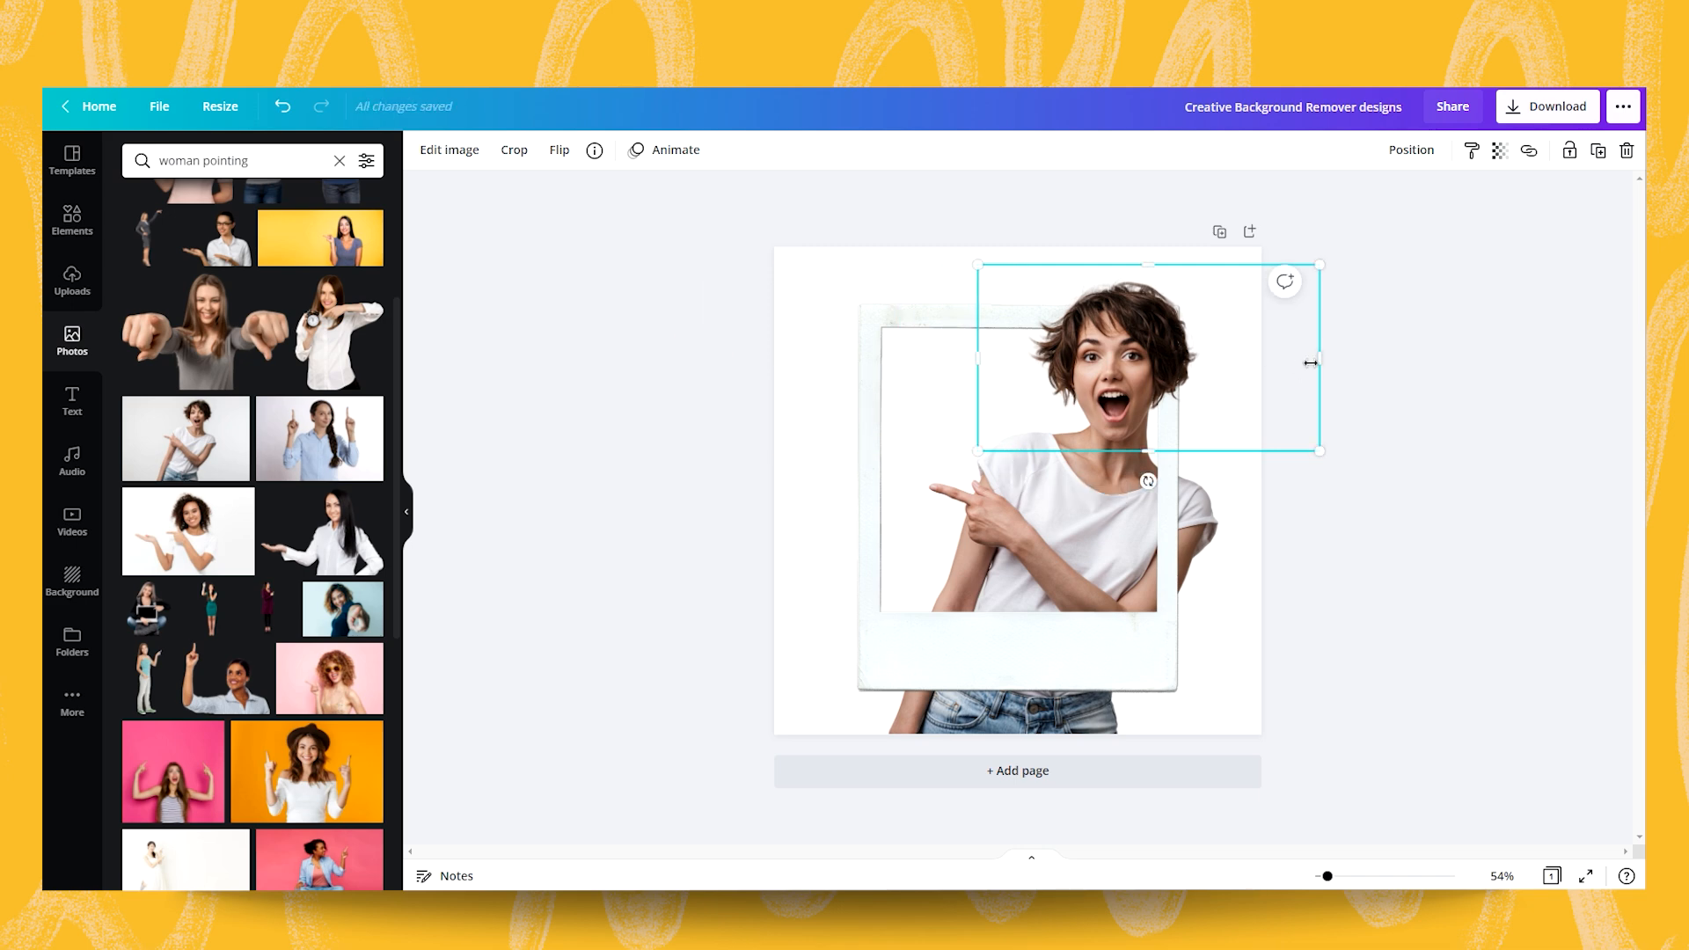
drag(1310, 361, 1249, 362)
click(1369, 419)
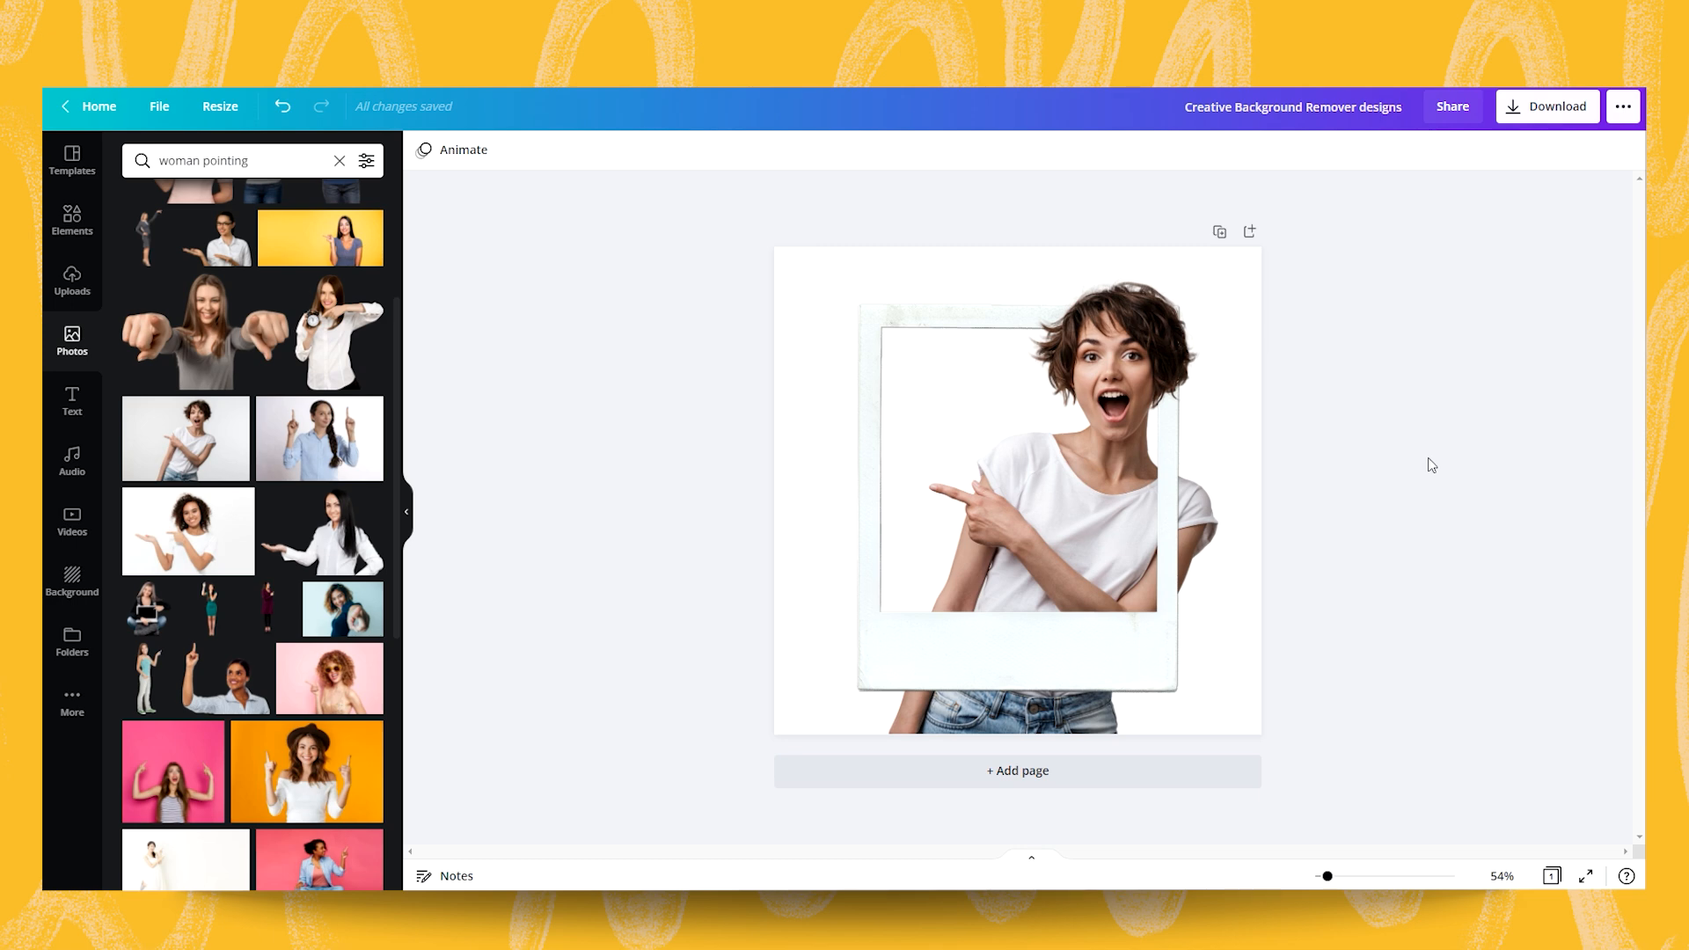
Step: Add a thumbs-up emoji from the Emoji app, shrunk to fit the right end of the polaroid's bottom border
click(73, 701)
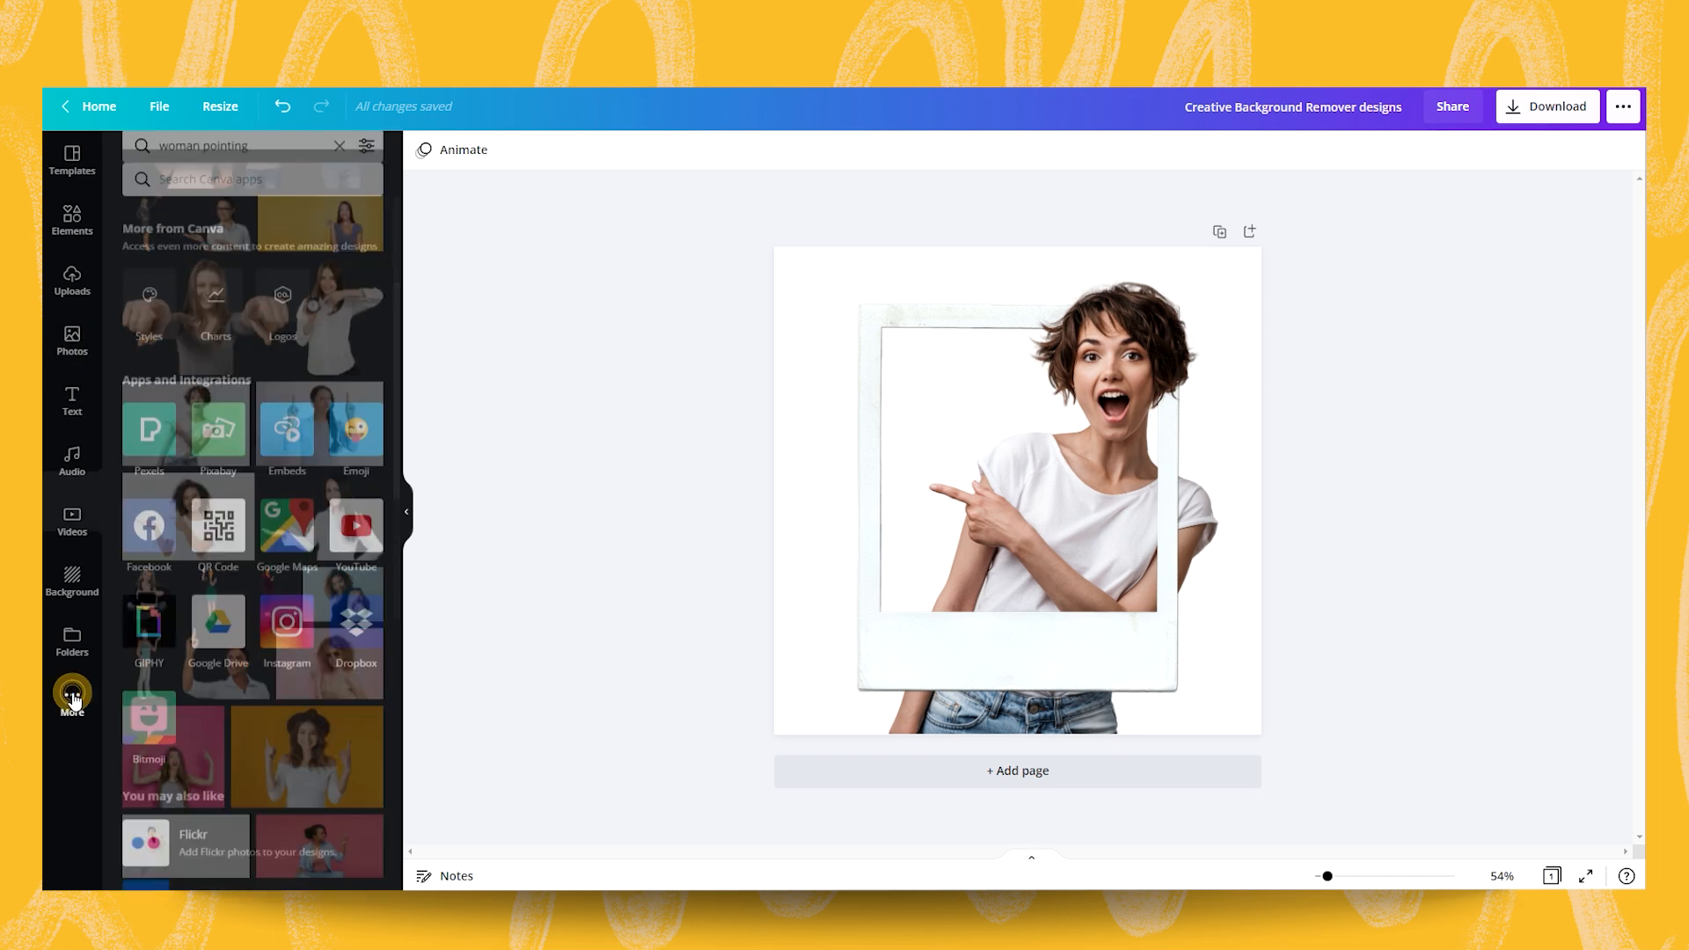
click(333, 401)
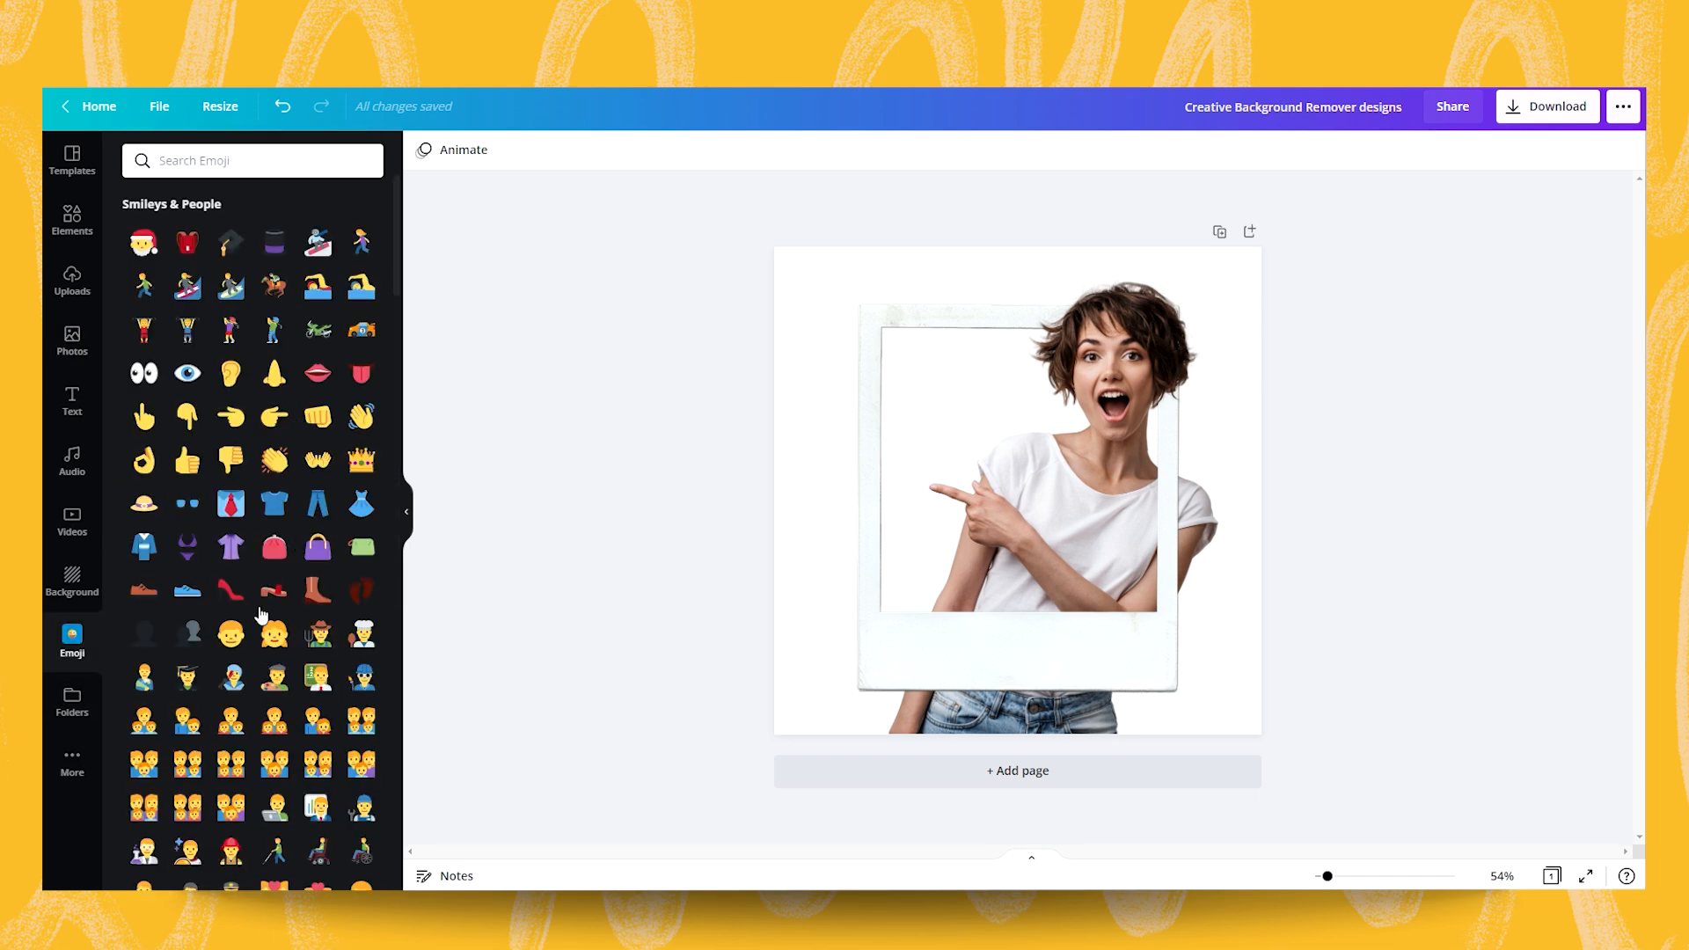
click(187, 460)
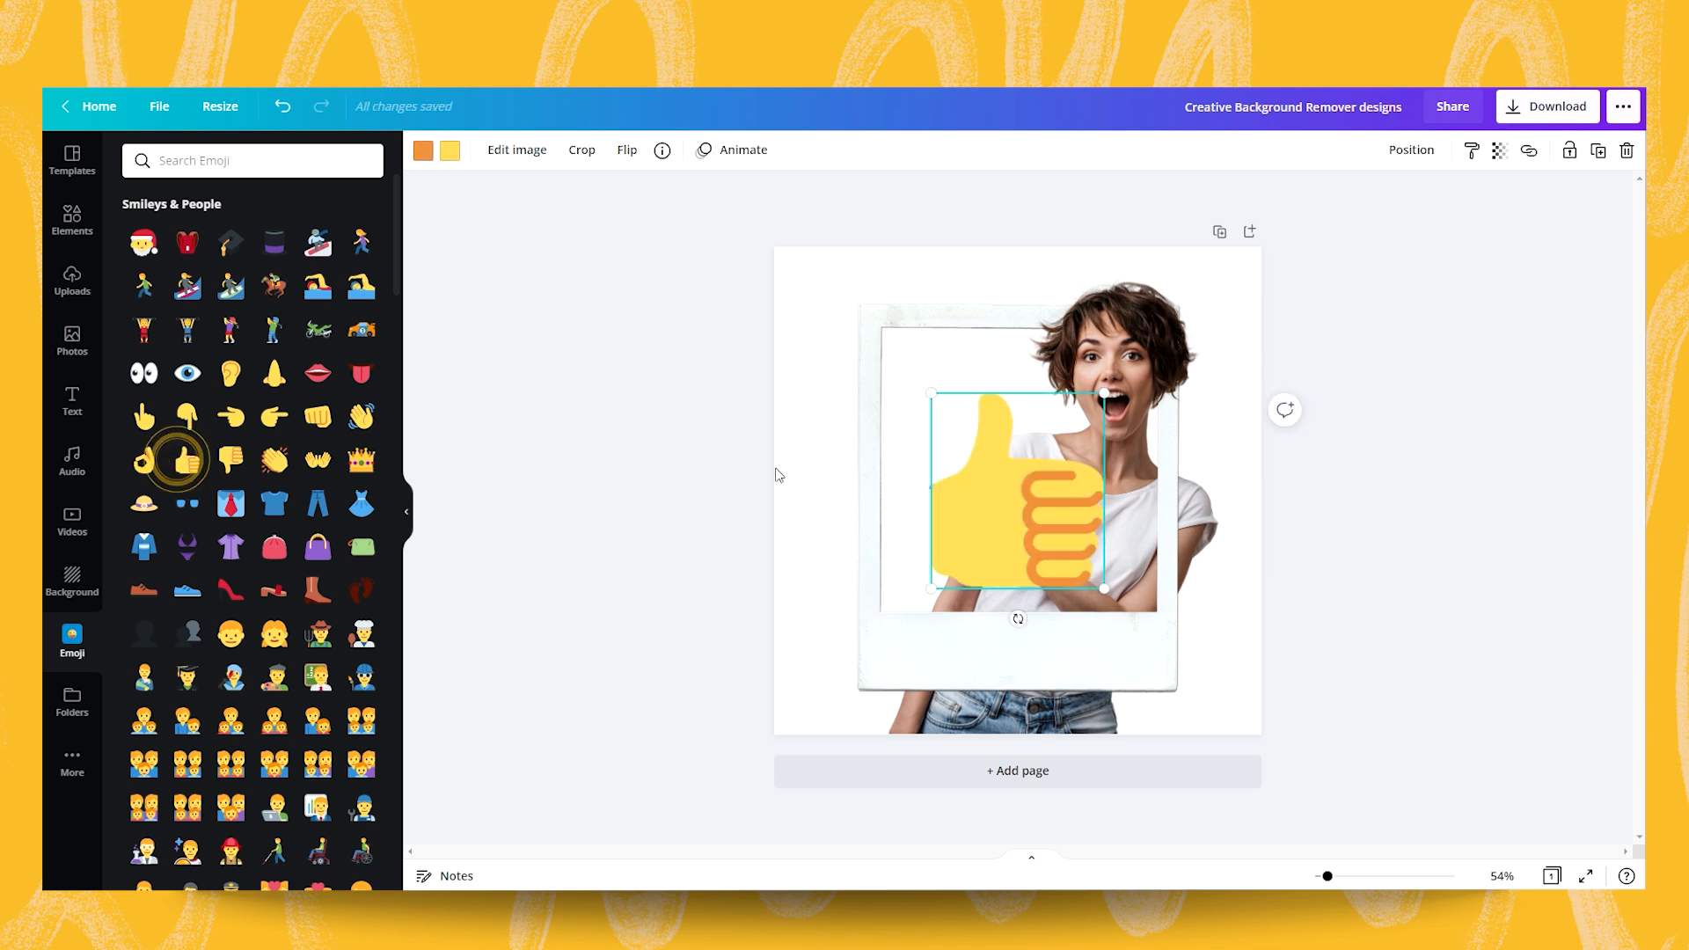
drag(1088, 417, 1120, 660)
Step: Add a red heart and a pink tulip emoji at matching small size, lined up left of the thumbs-up
scroll(208, 614, down, 15)
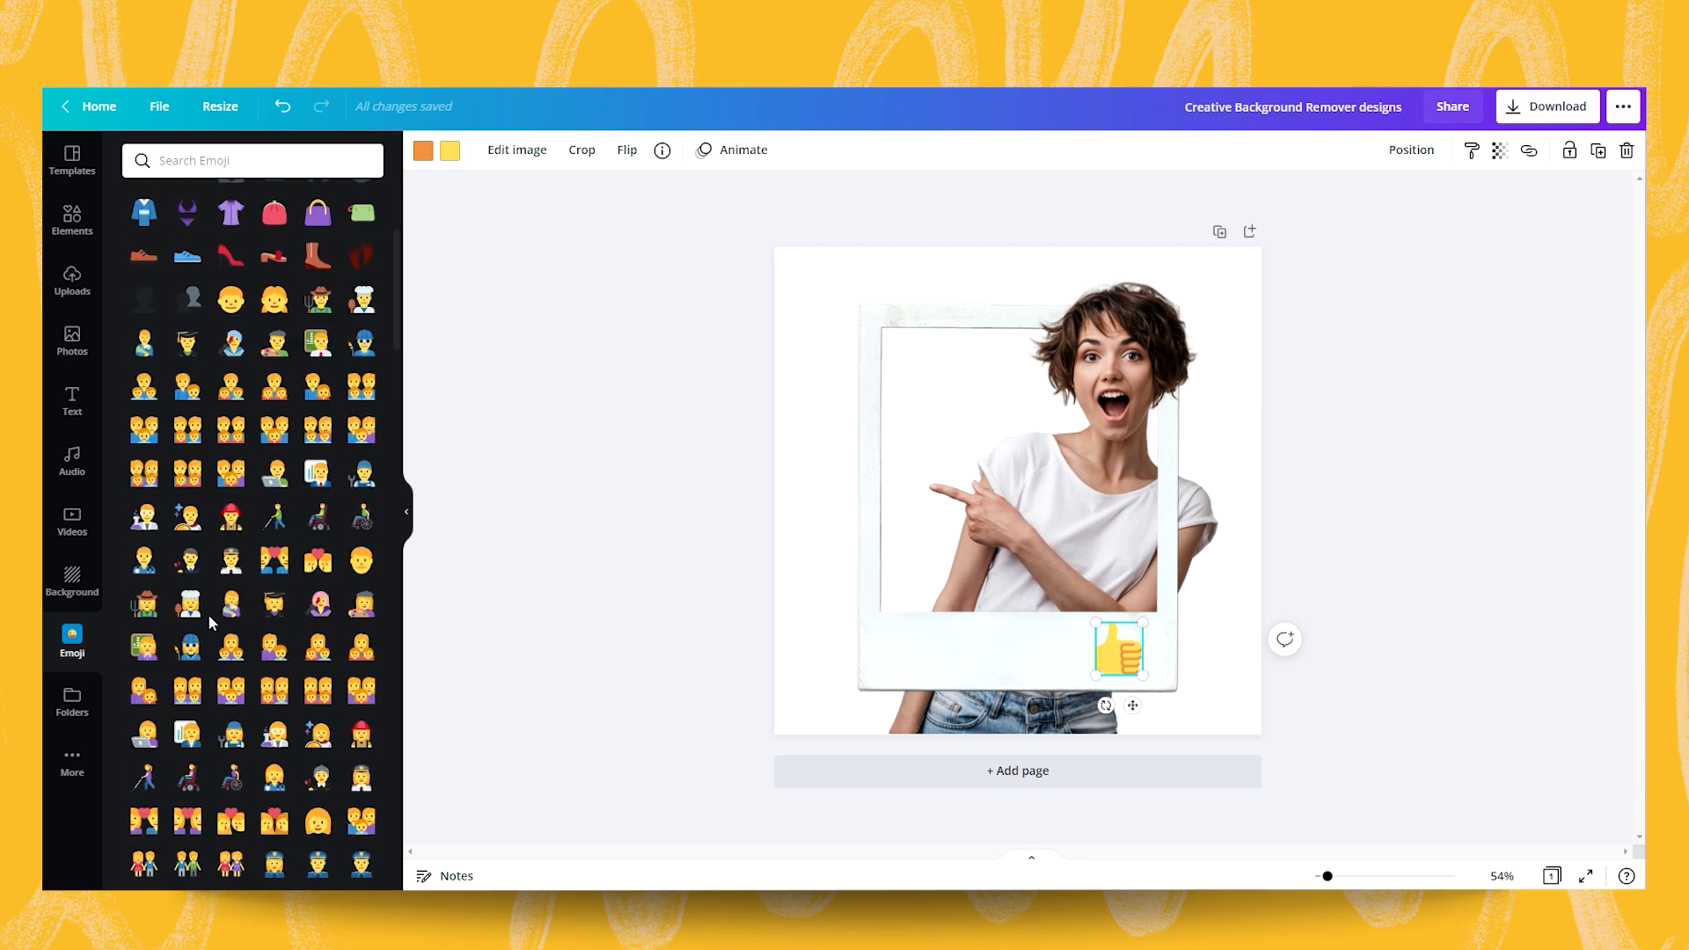
scroll(210, 619, down, 10)
click(361, 540)
drag(1114, 404, 1060, 647)
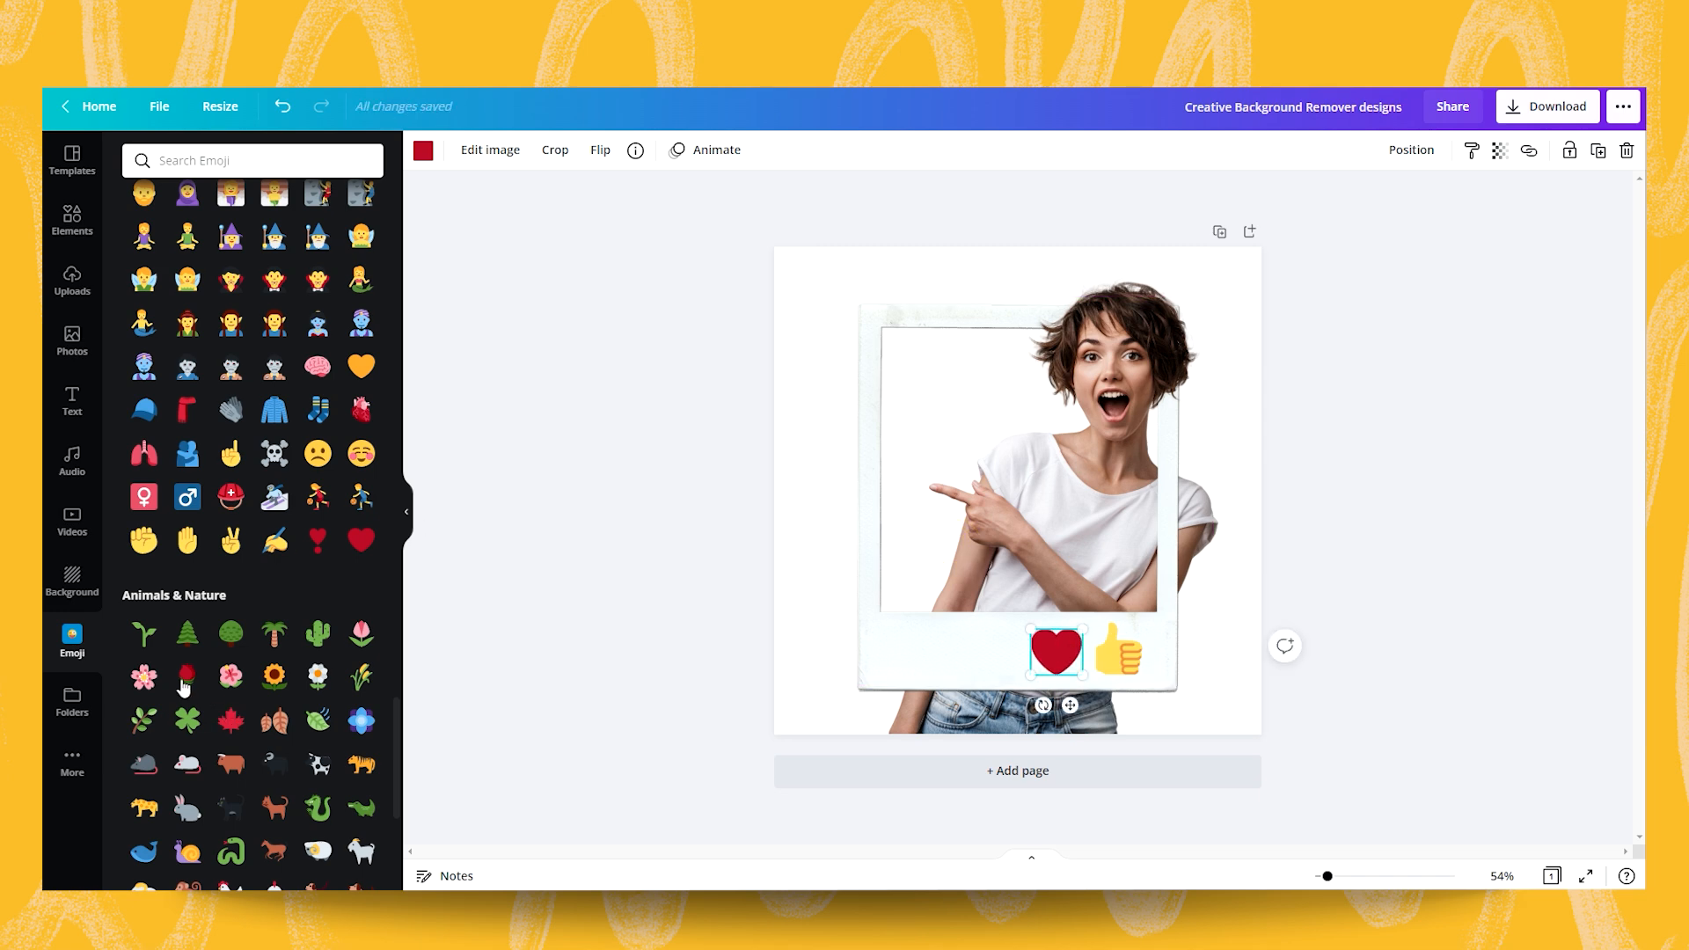
click(361, 634)
drag(1109, 391, 988, 643)
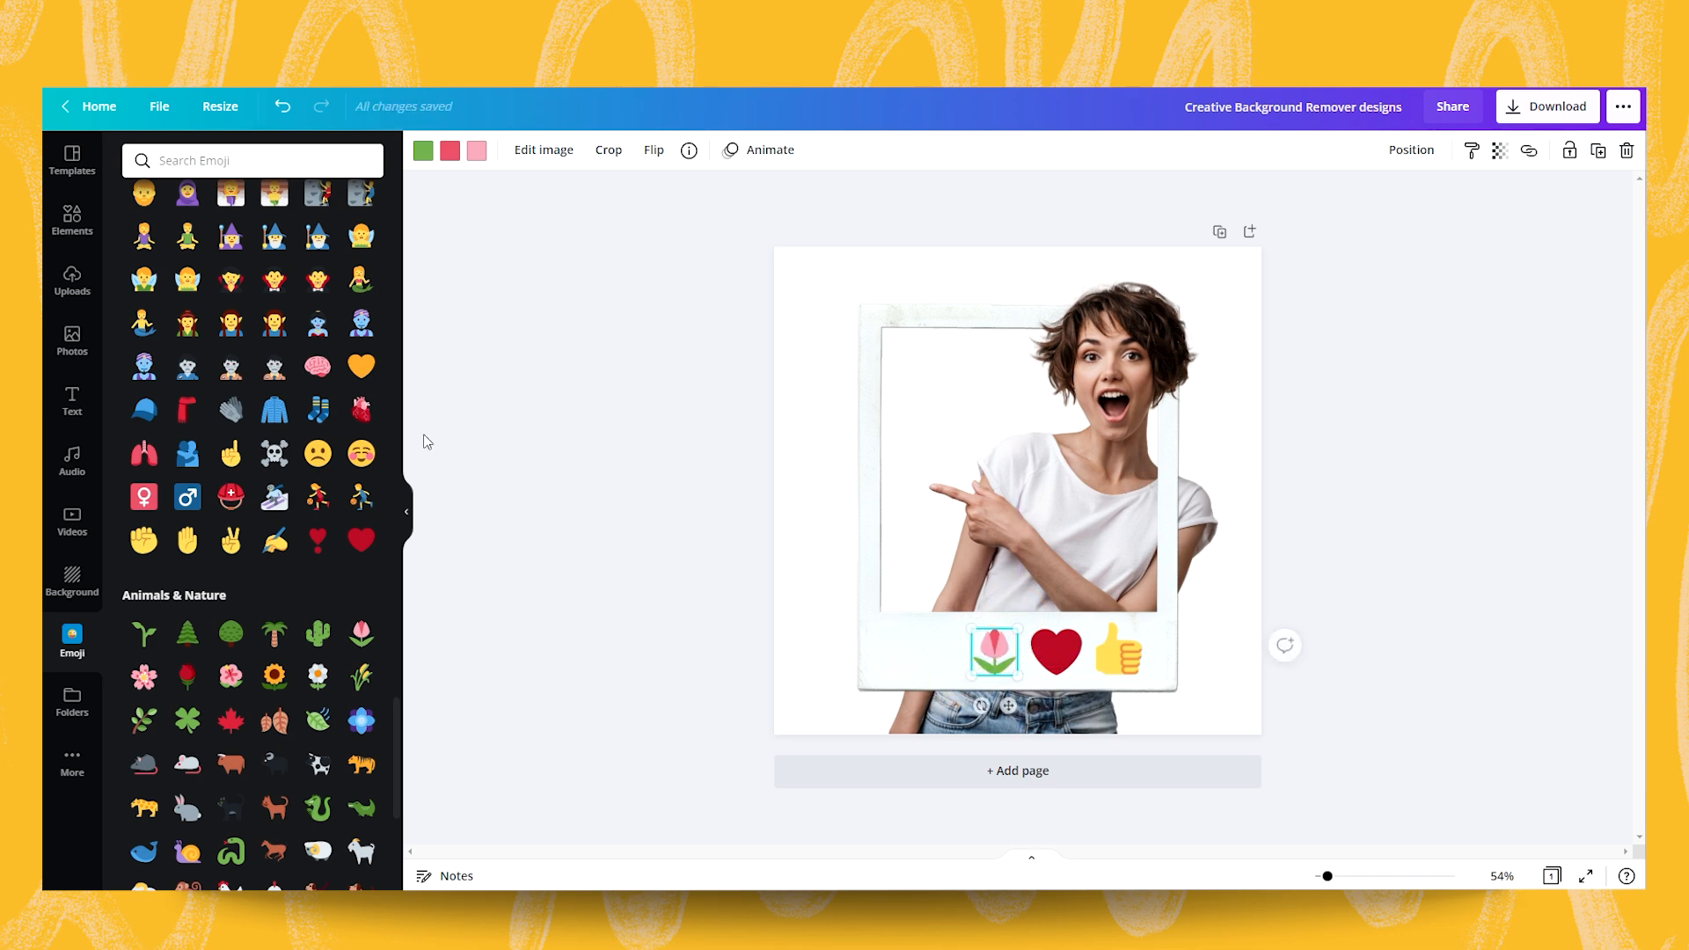
Step: Add a grinning open-mouth smiley emoji, shrunk and placed left of the tulip in the polaroid's bottom border
scroll(199, 503, up, 10)
scroll(199, 503, up, 8)
click(359, 395)
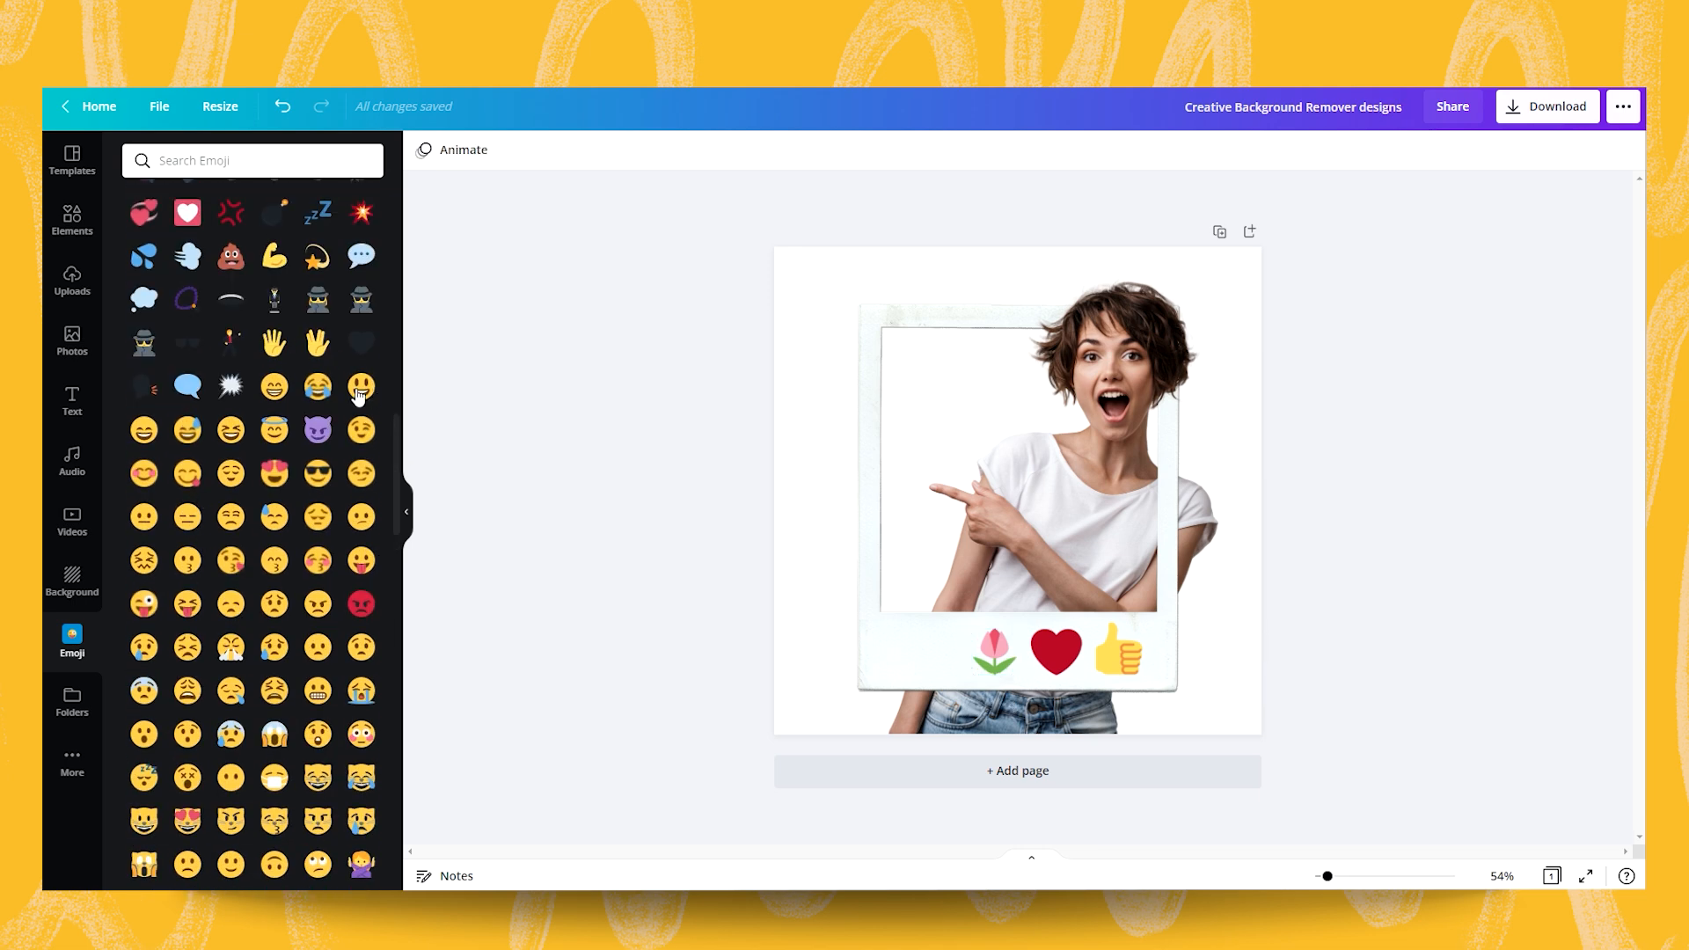
click(360, 387)
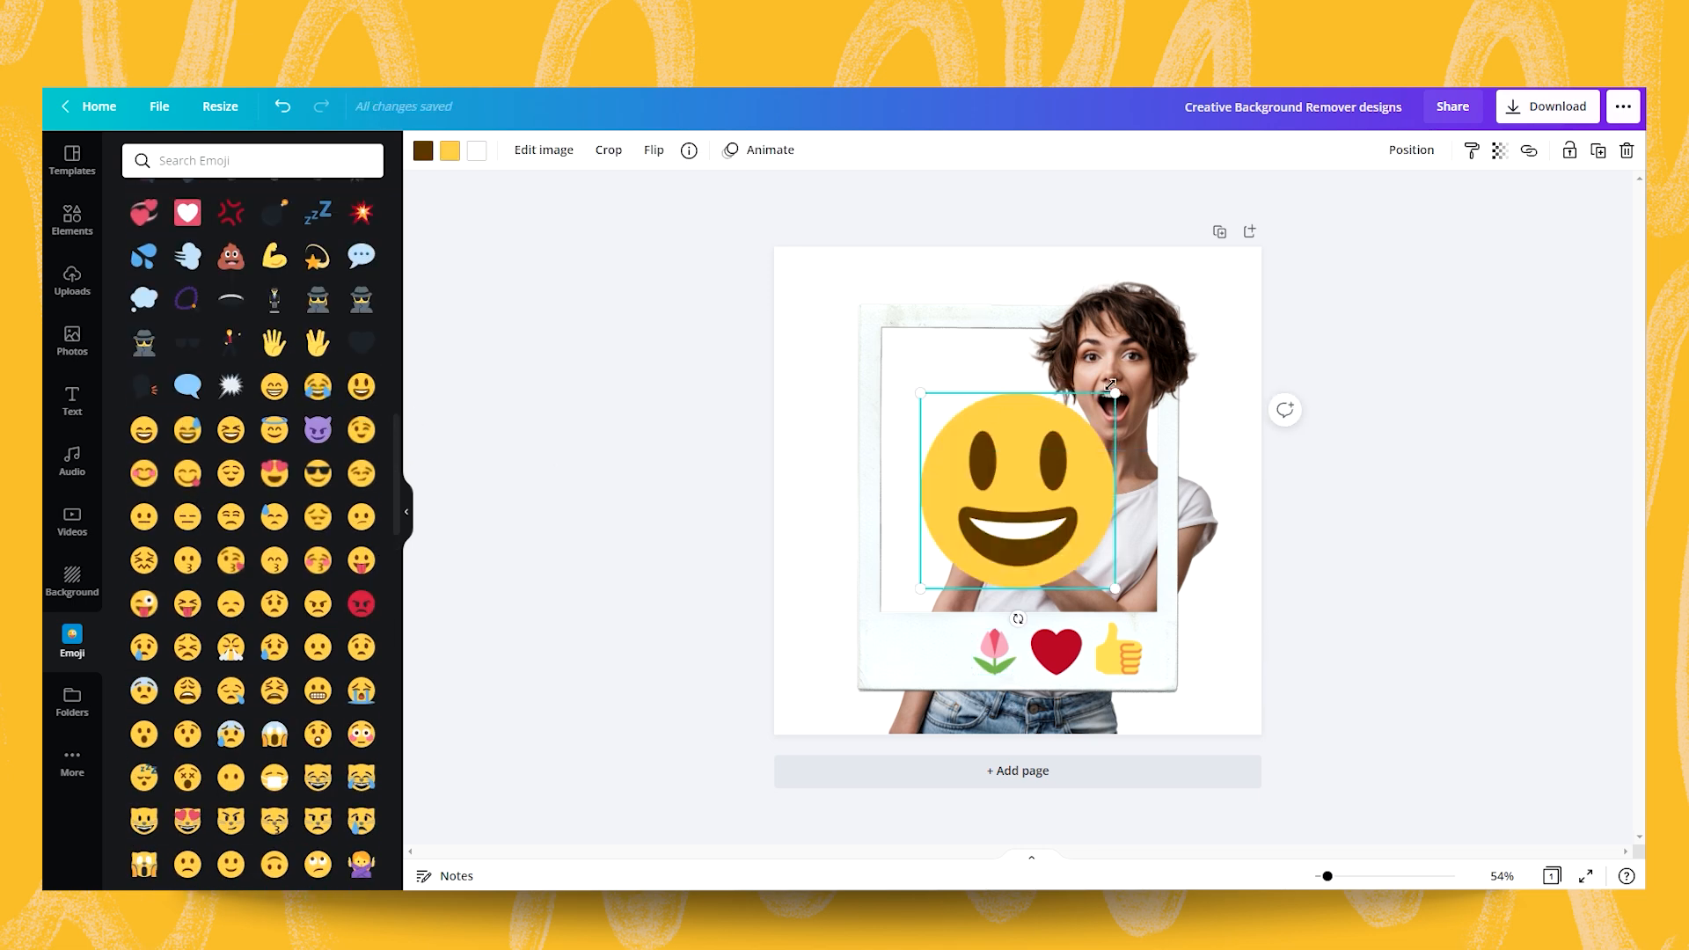
drag(1120, 387, 913, 675)
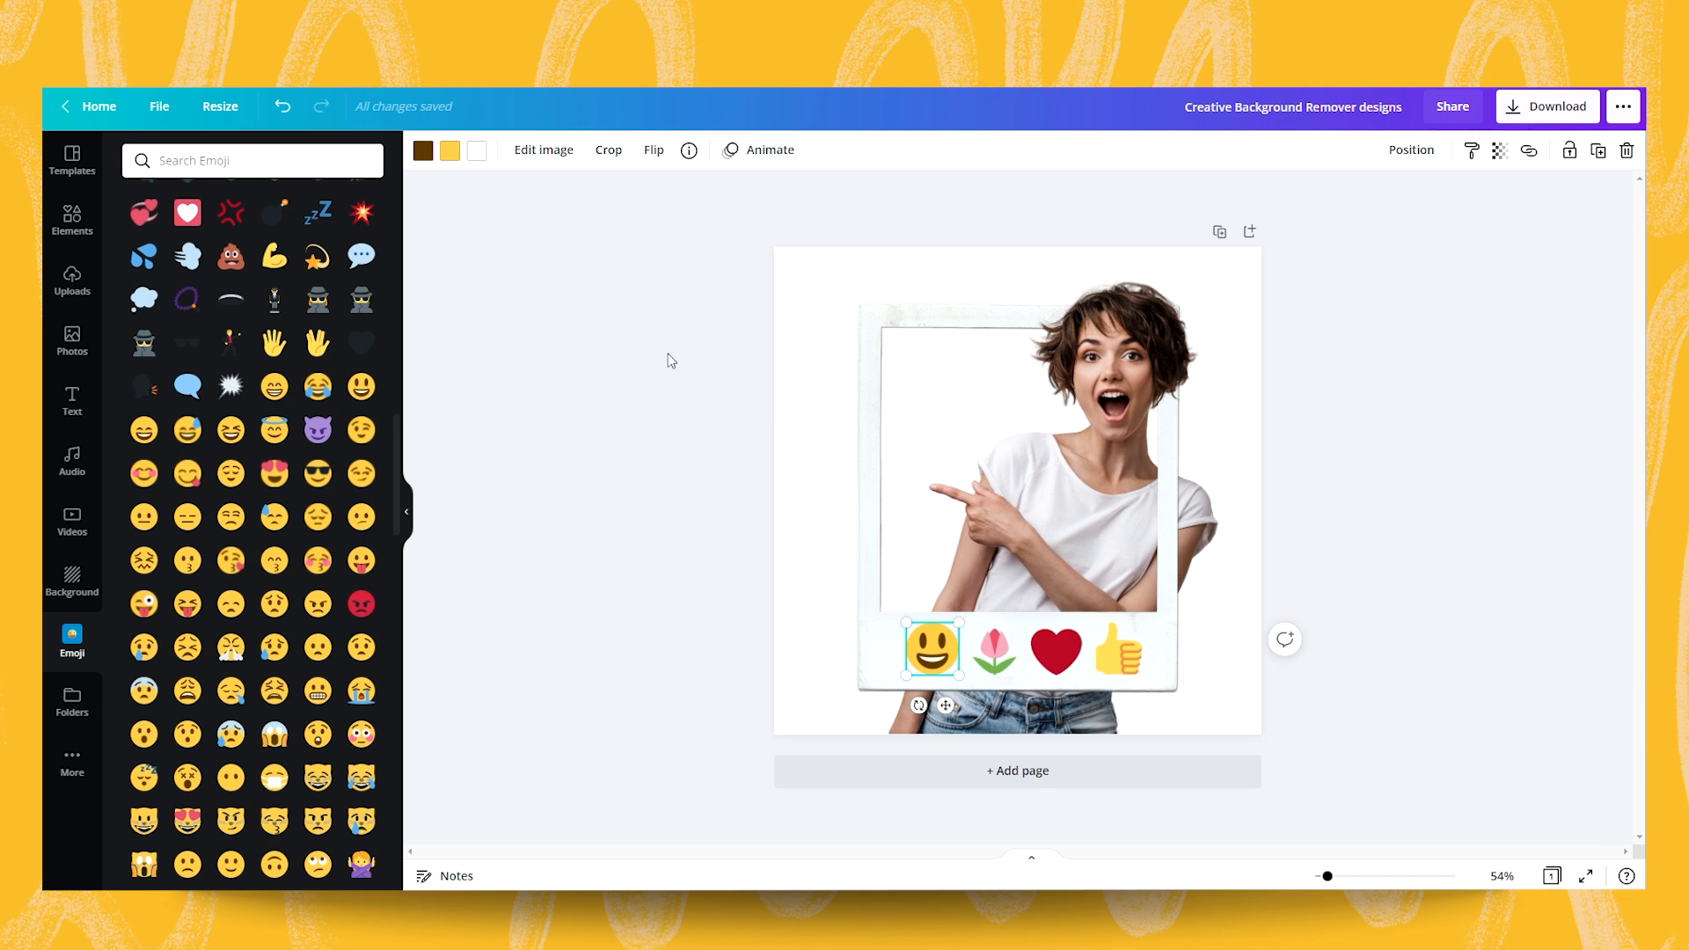
Step: Search the graphics elements for "sale", add the MEGA SALE graphic and place it over the polaroid's upper-left edge
click(72, 218)
text(sale)
key(Return)
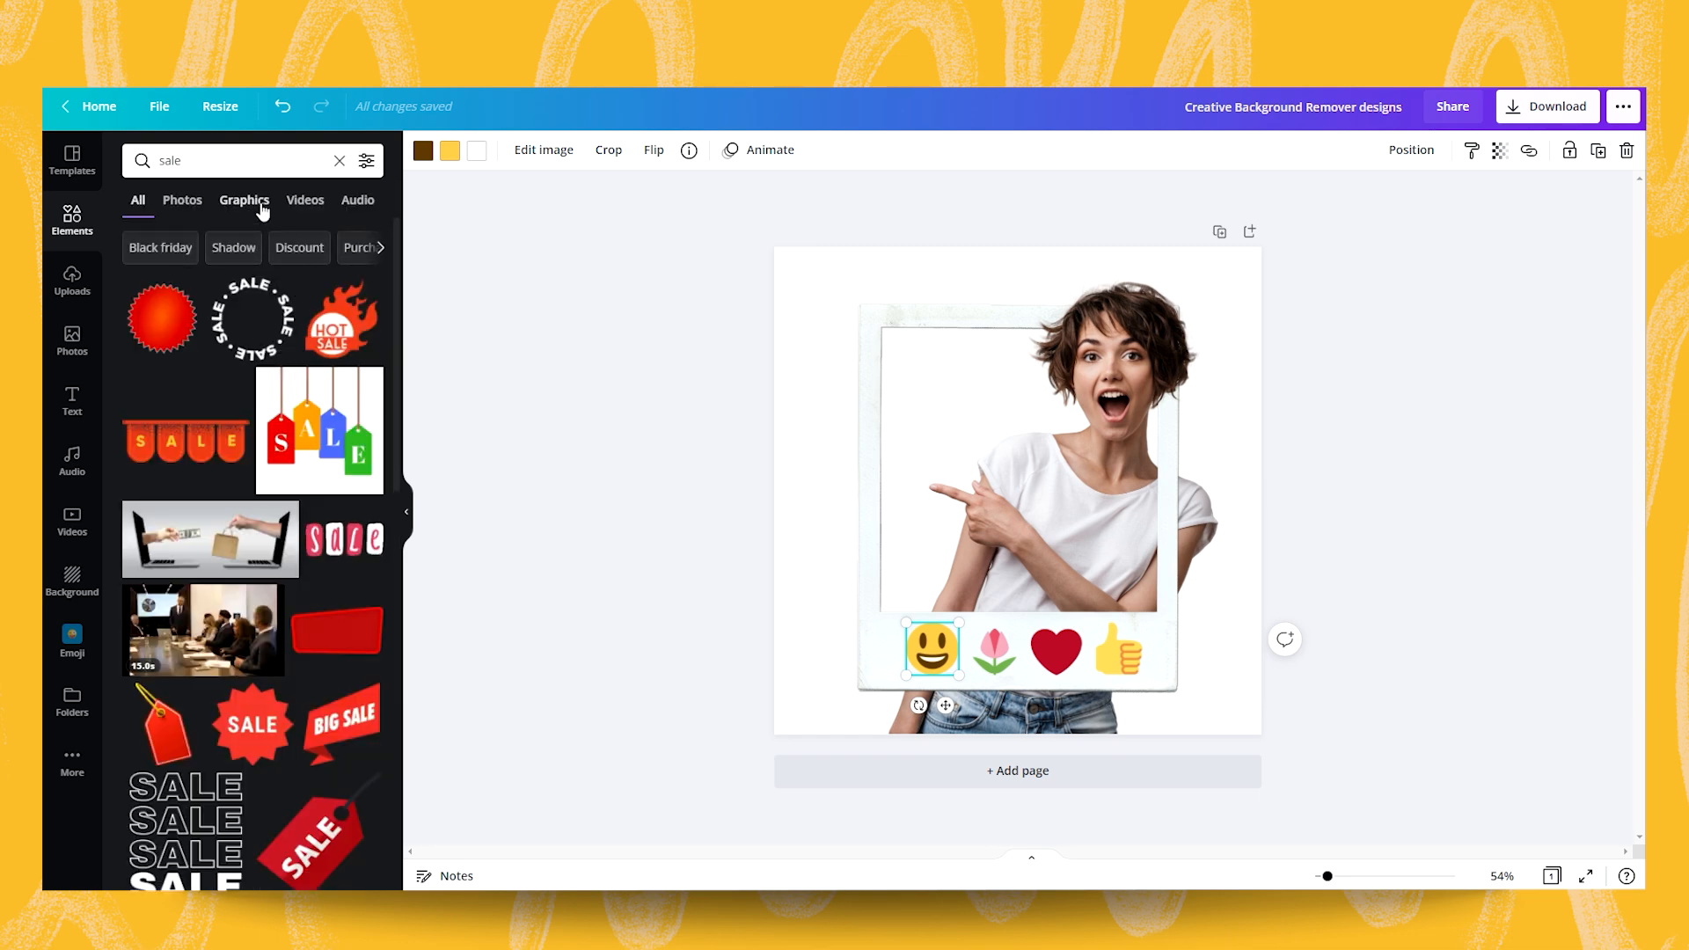
click(245, 201)
scroll(268, 565, down, 10)
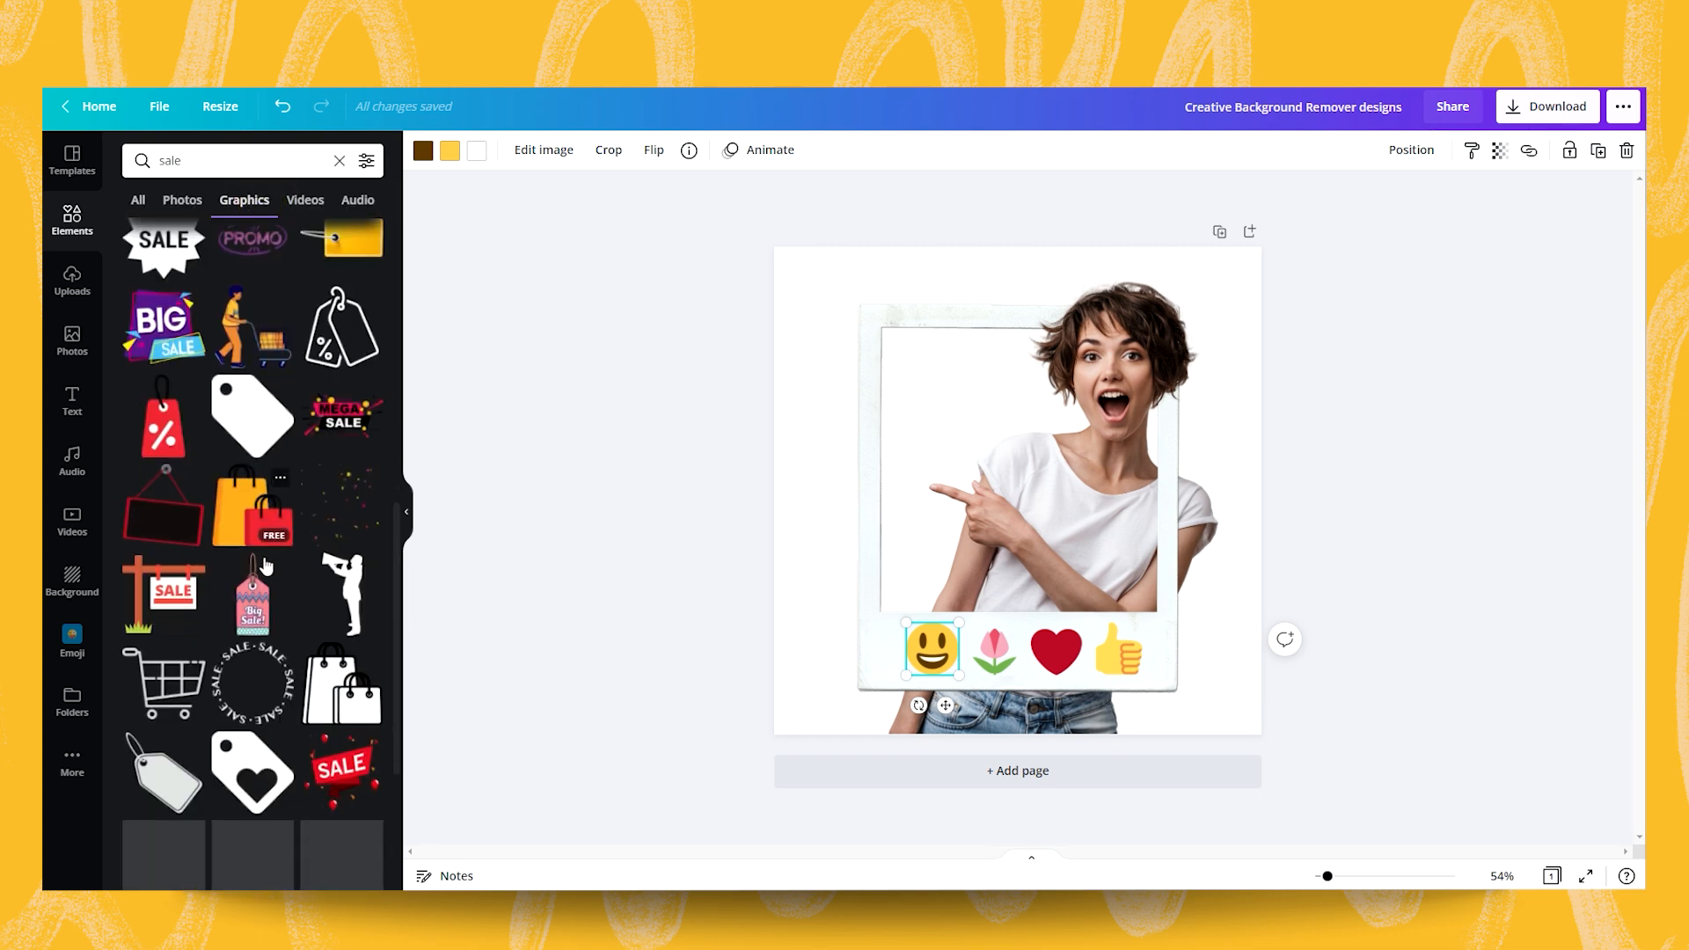
scroll(267, 566, down, 6)
scroll(334, 620, up, 8)
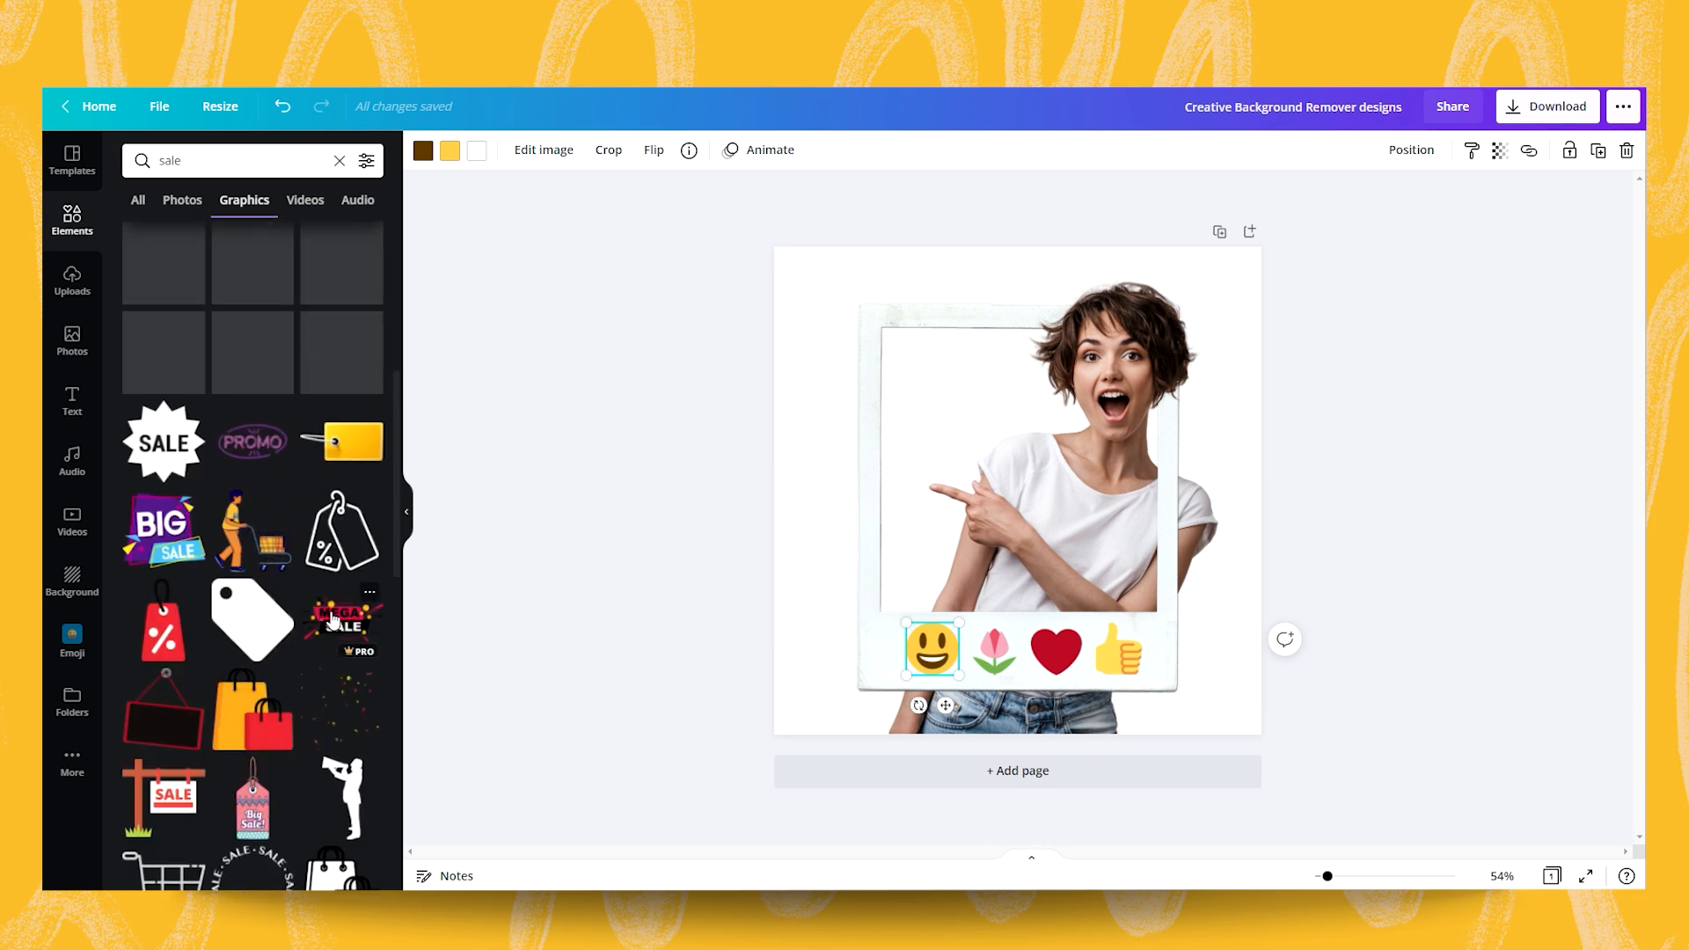
click(332, 620)
drag(1024, 491, 892, 391)
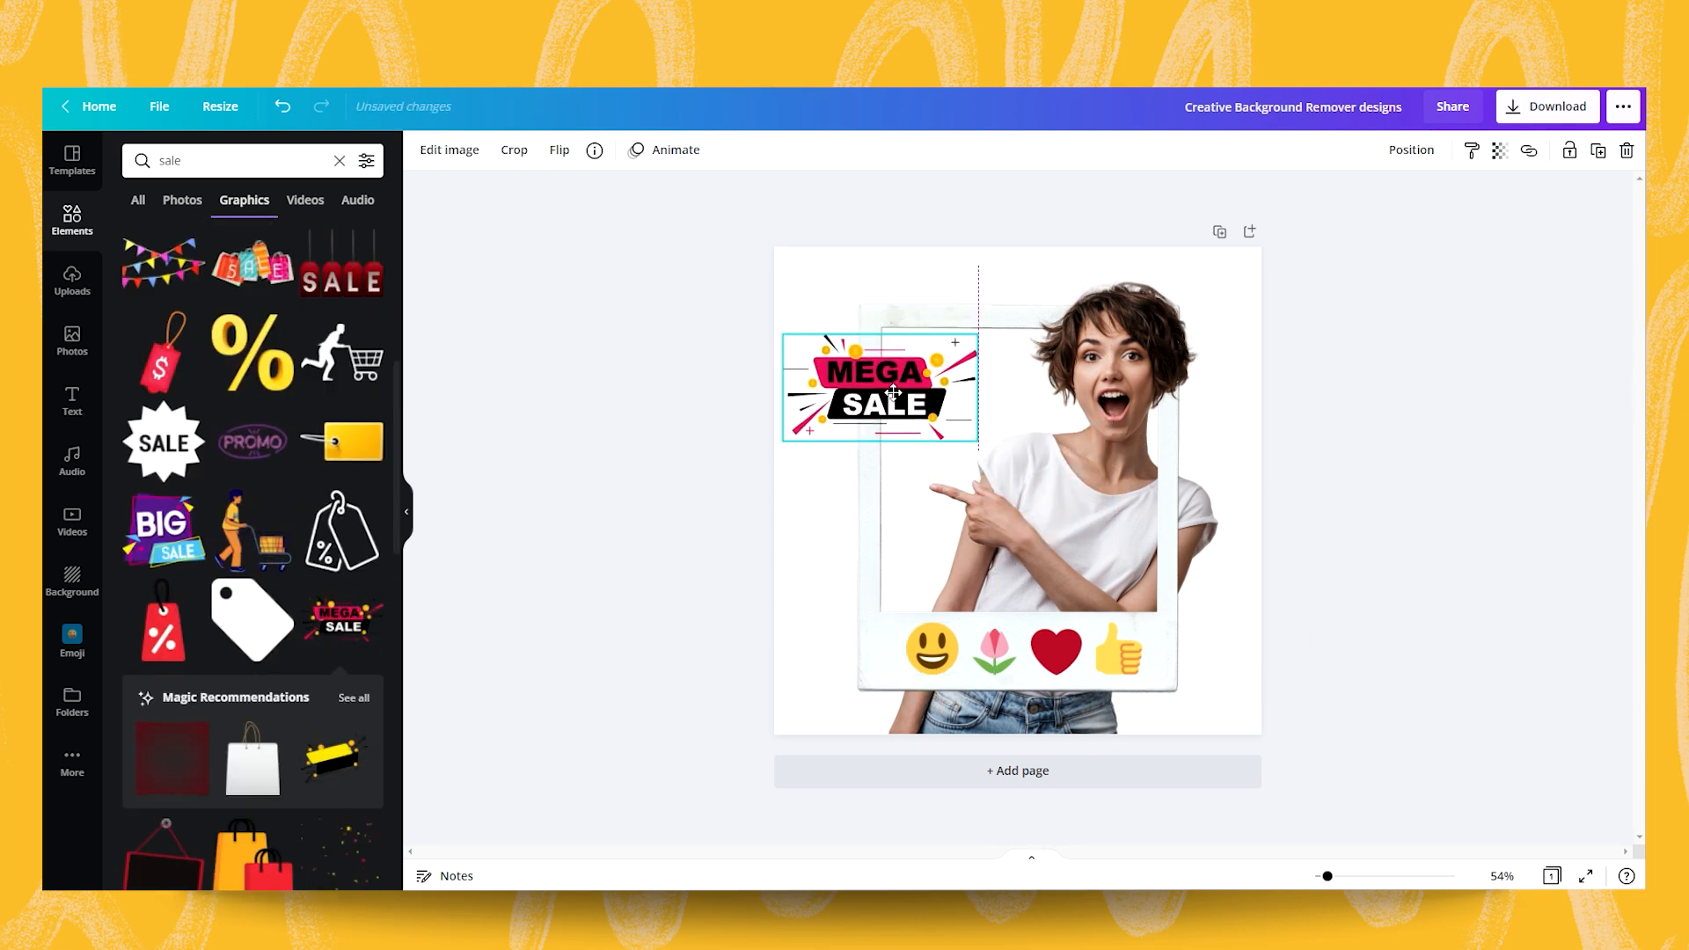
Step: Enlarge the MEGA SALE graphic to about 501 by 275 and change the page background to the light pink document color
drag(976, 334, 1012, 305)
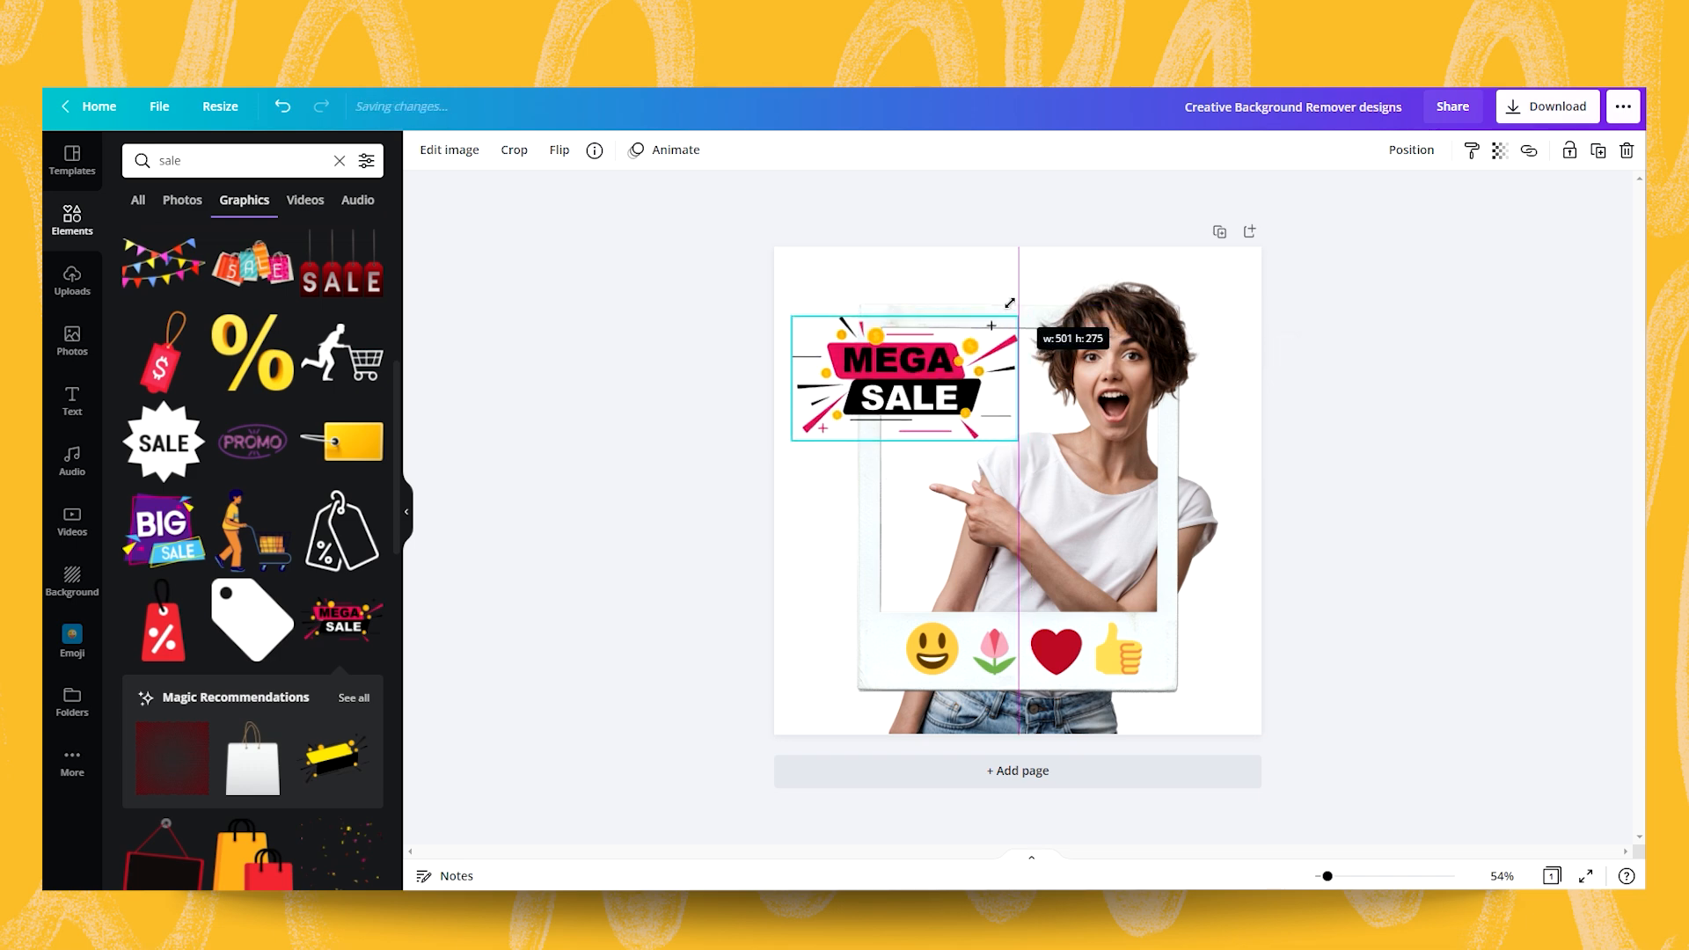
click(1229, 267)
click(784, 266)
click(424, 151)
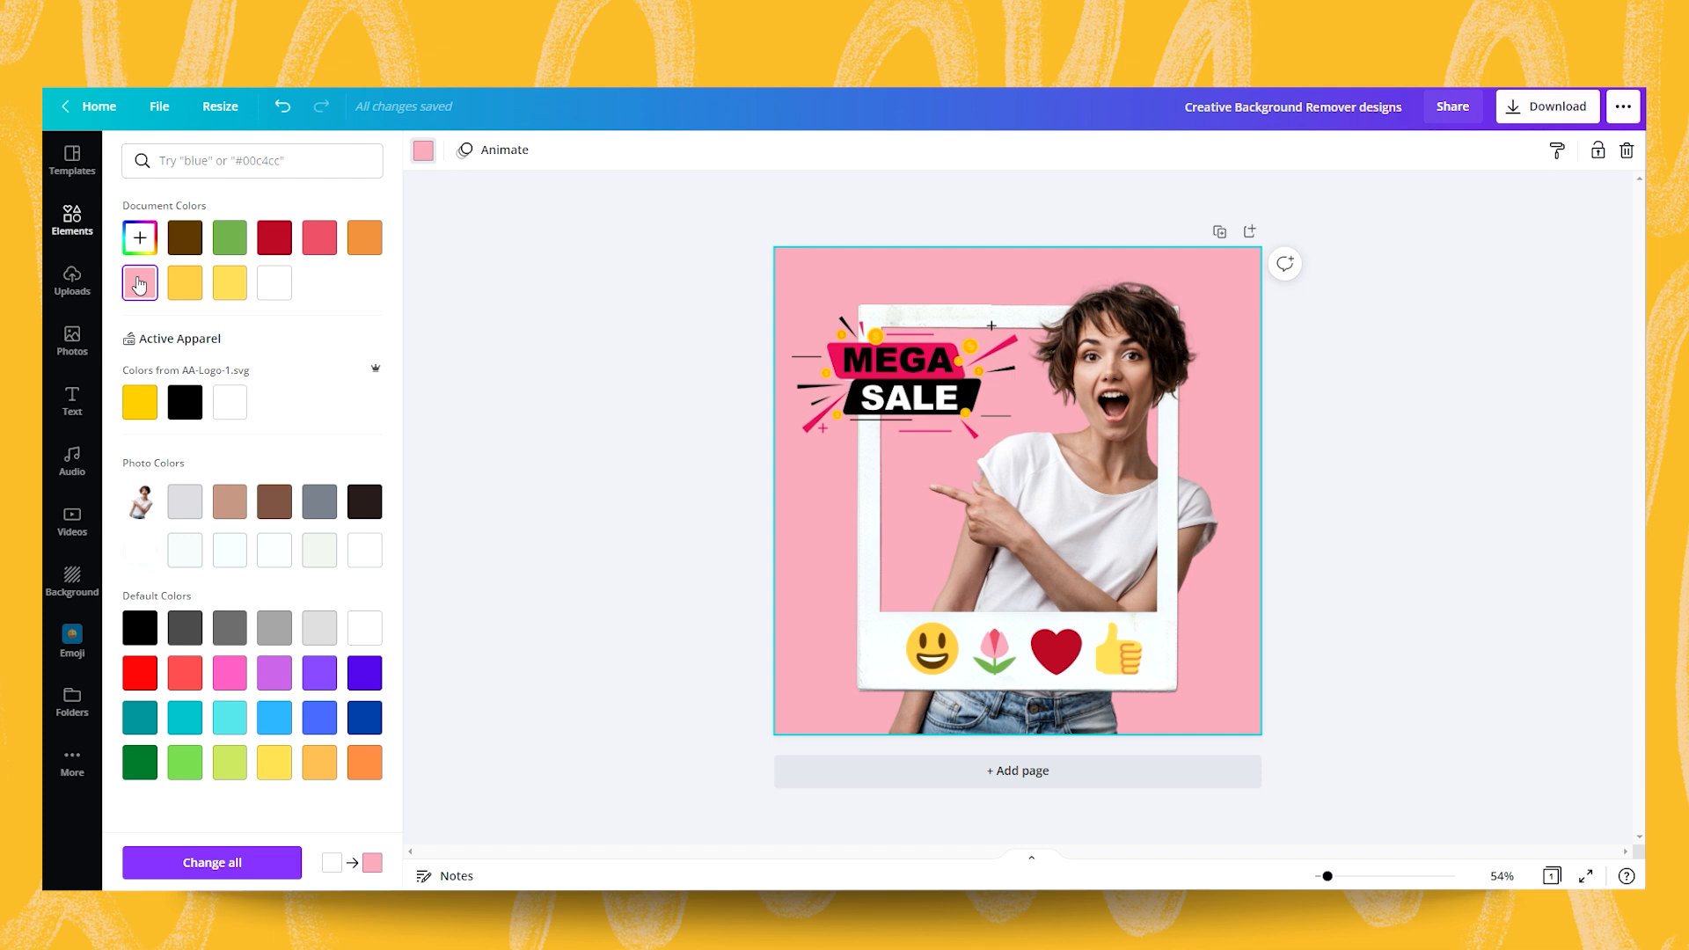
click(1450, 472)
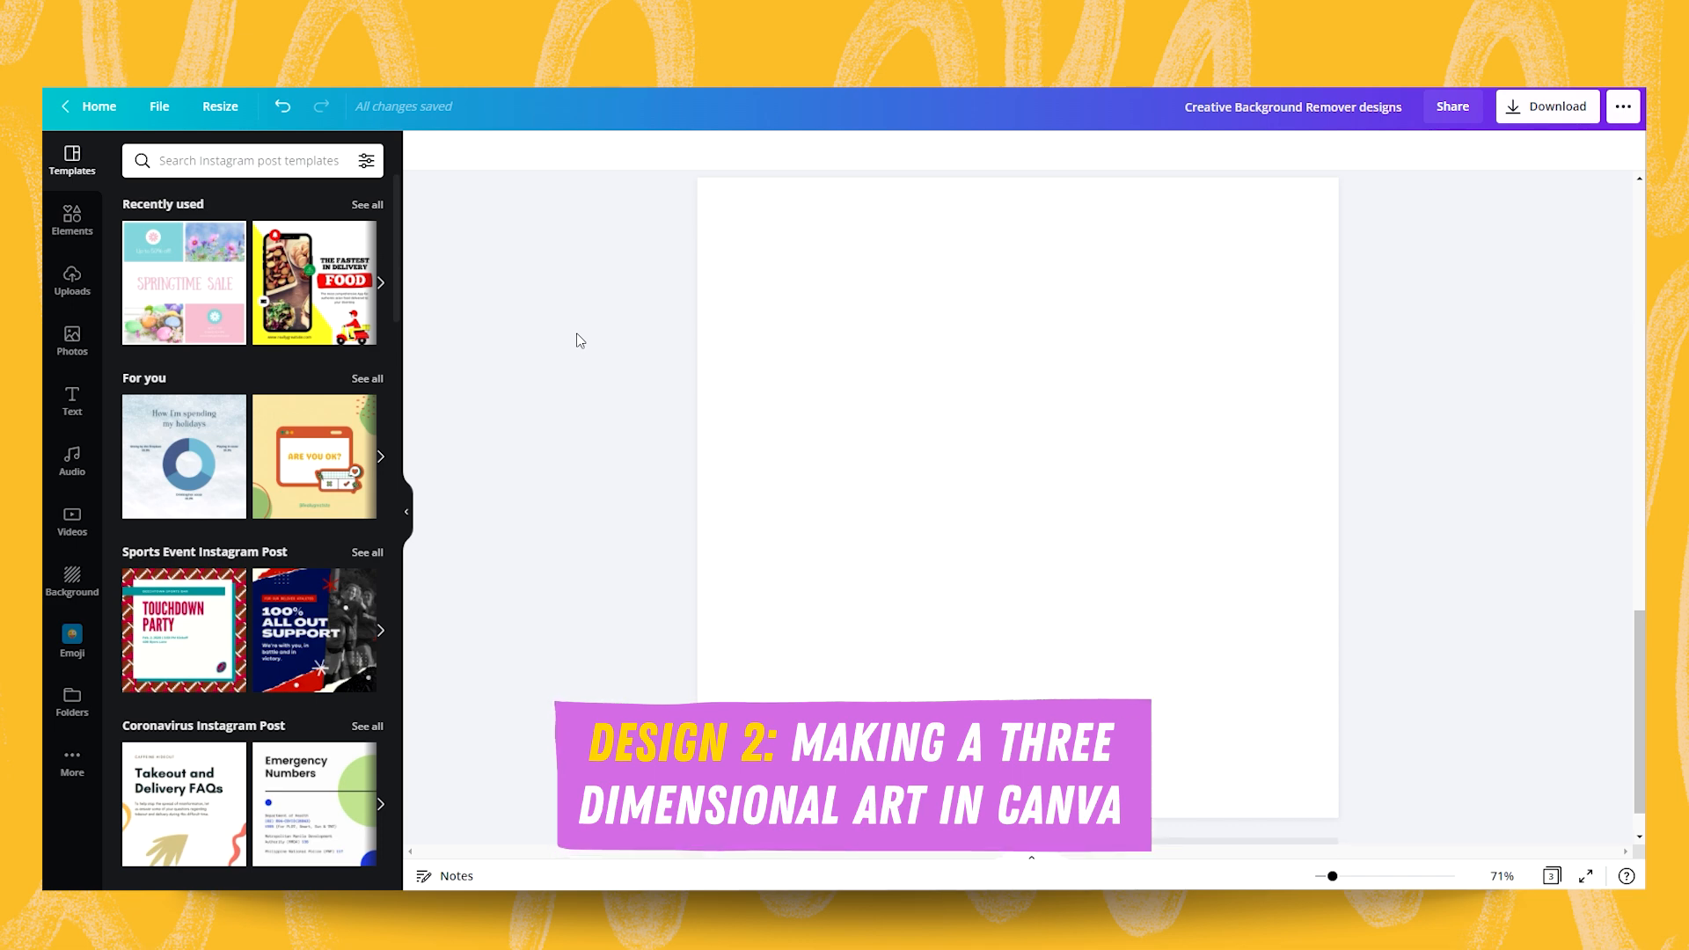
Step: Search the photos for "dancer" and add the black-and-white picture of the young ballerina to the blank page
click(71, 336)
click(194, 163)
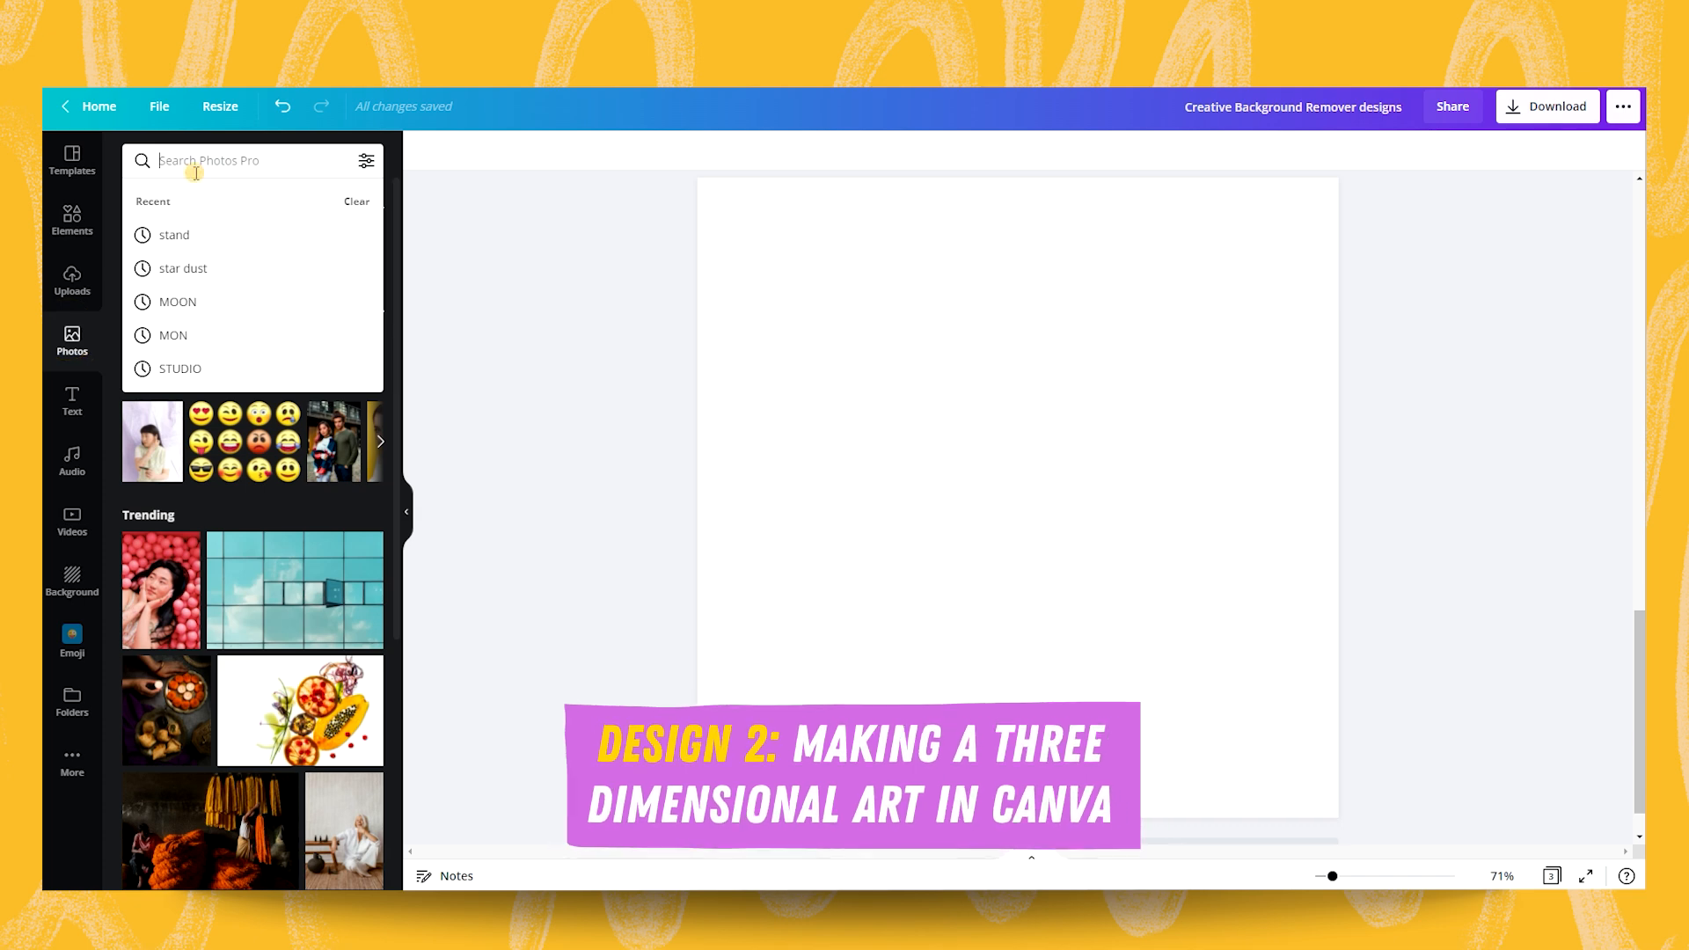
text(dancer)
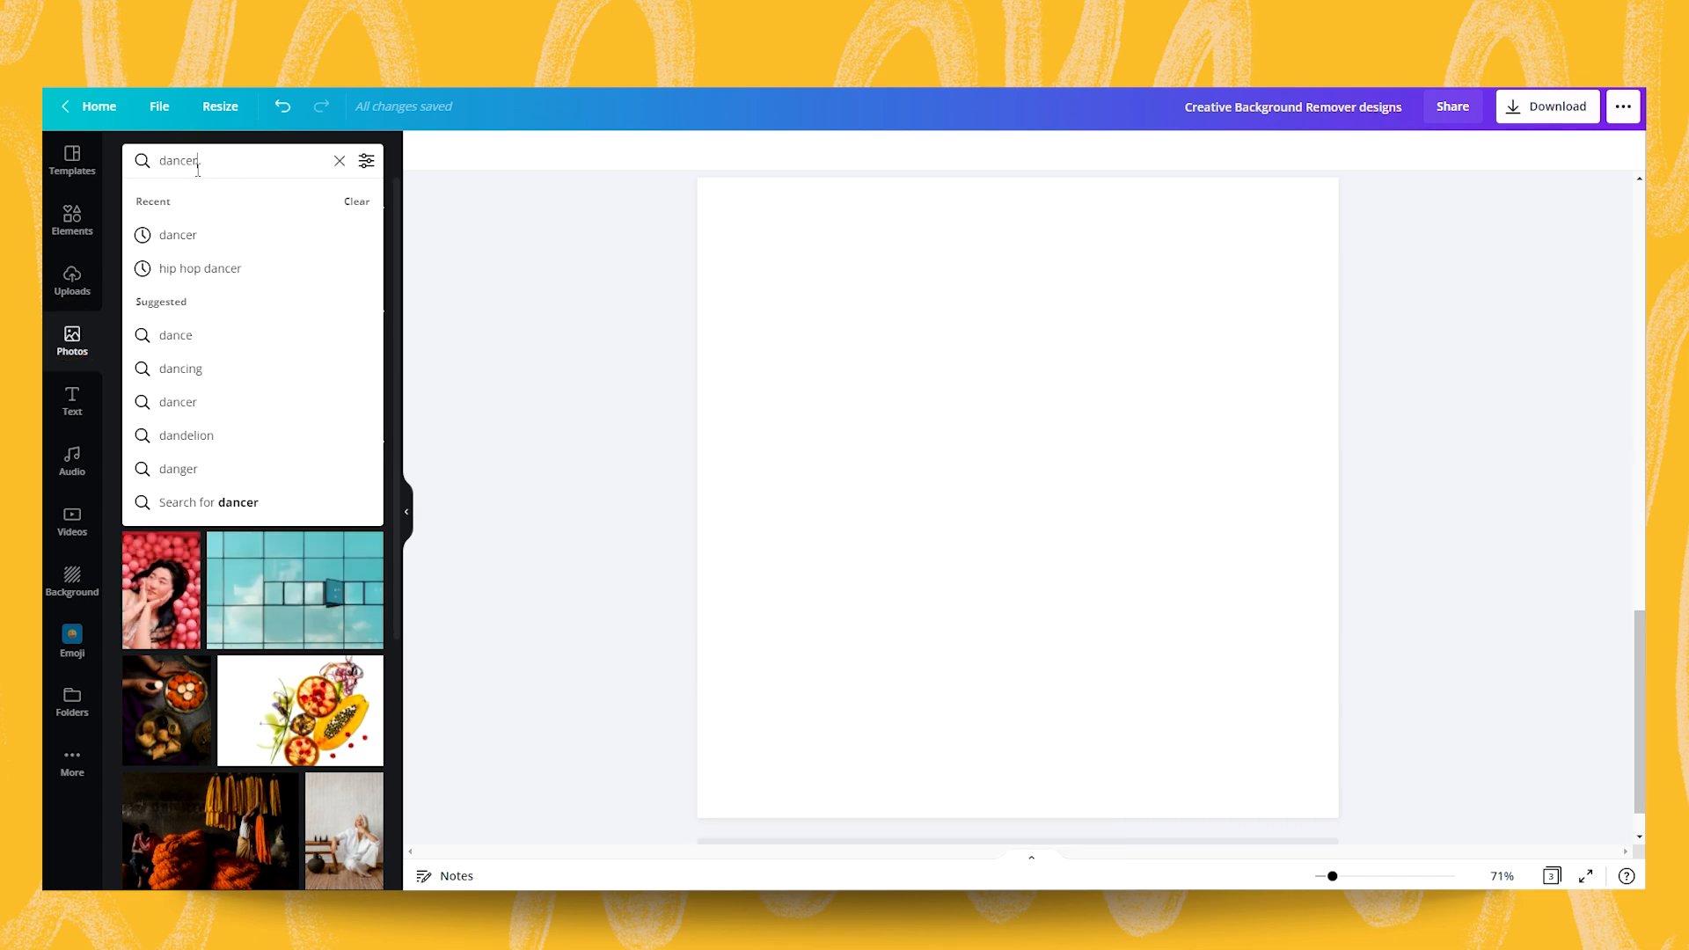
key(Return)
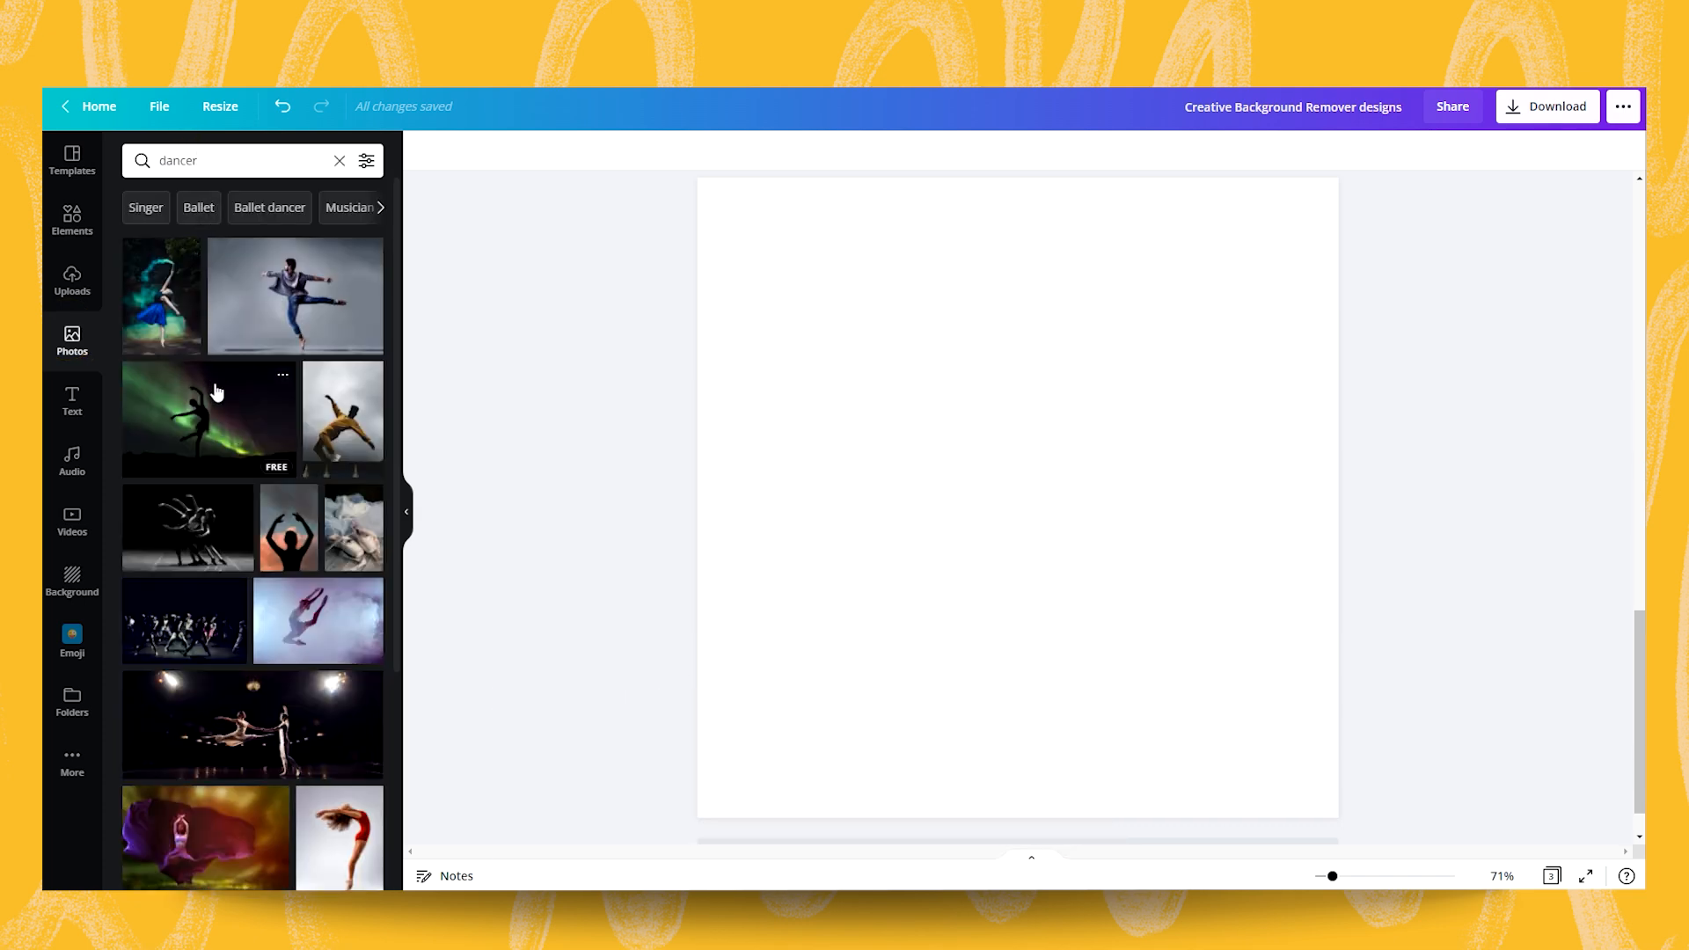
scroll(225, 481, down, 3)
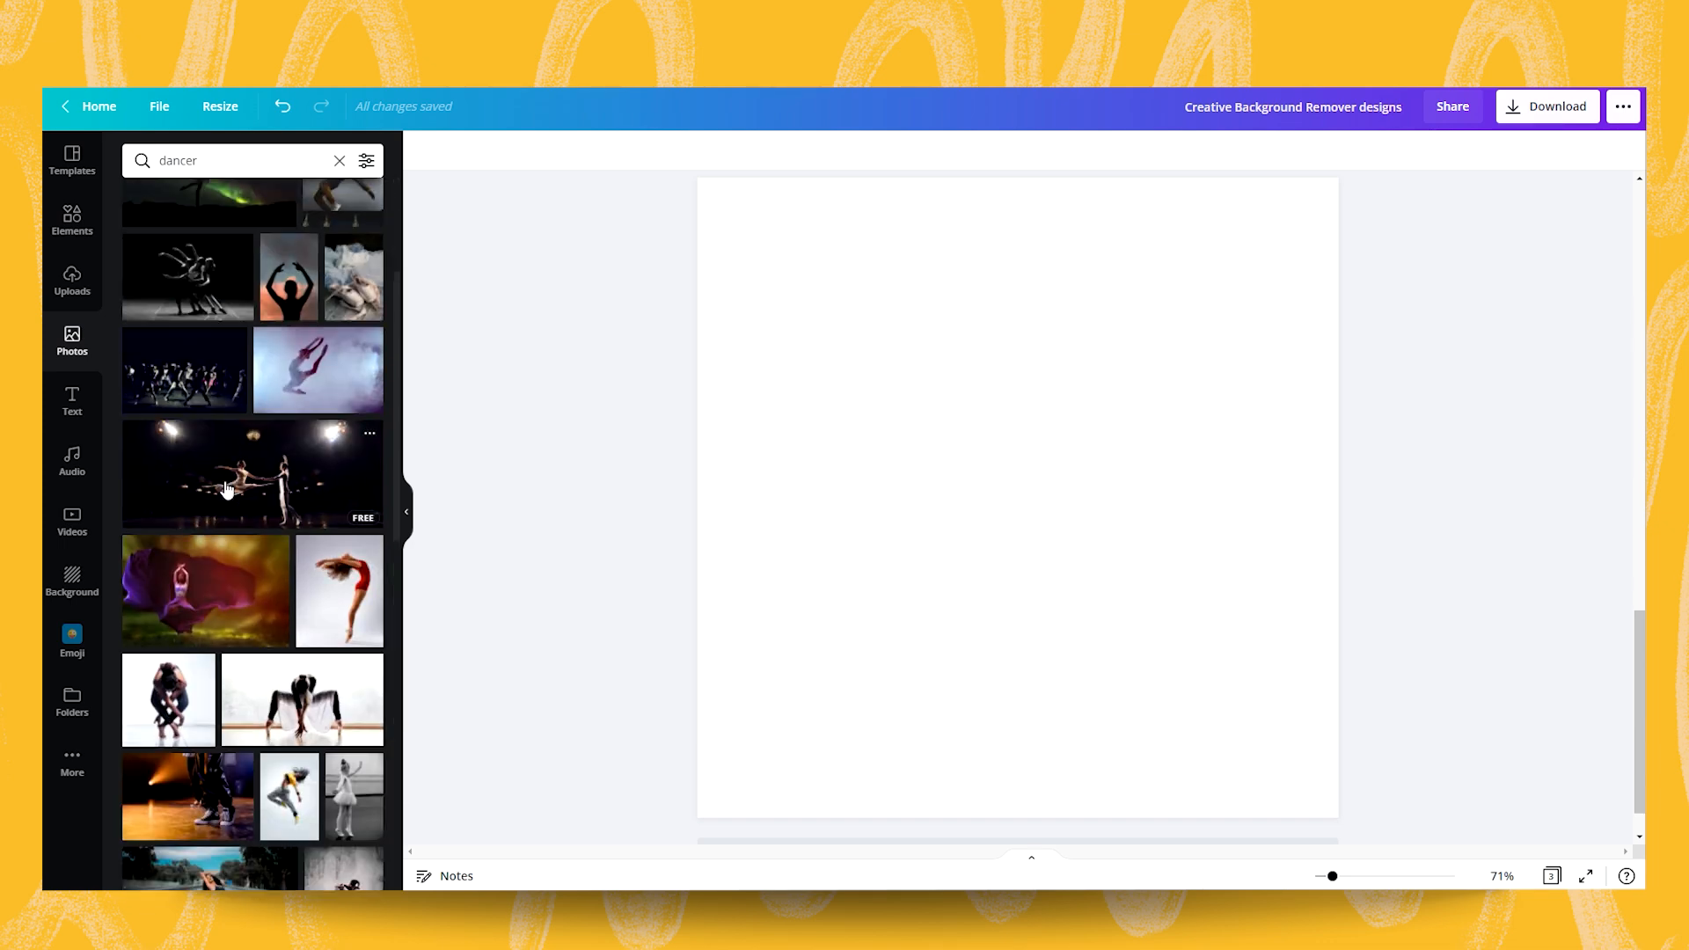
scroll(224, 489, down, 3)
scroll(224, 490, down, 2)
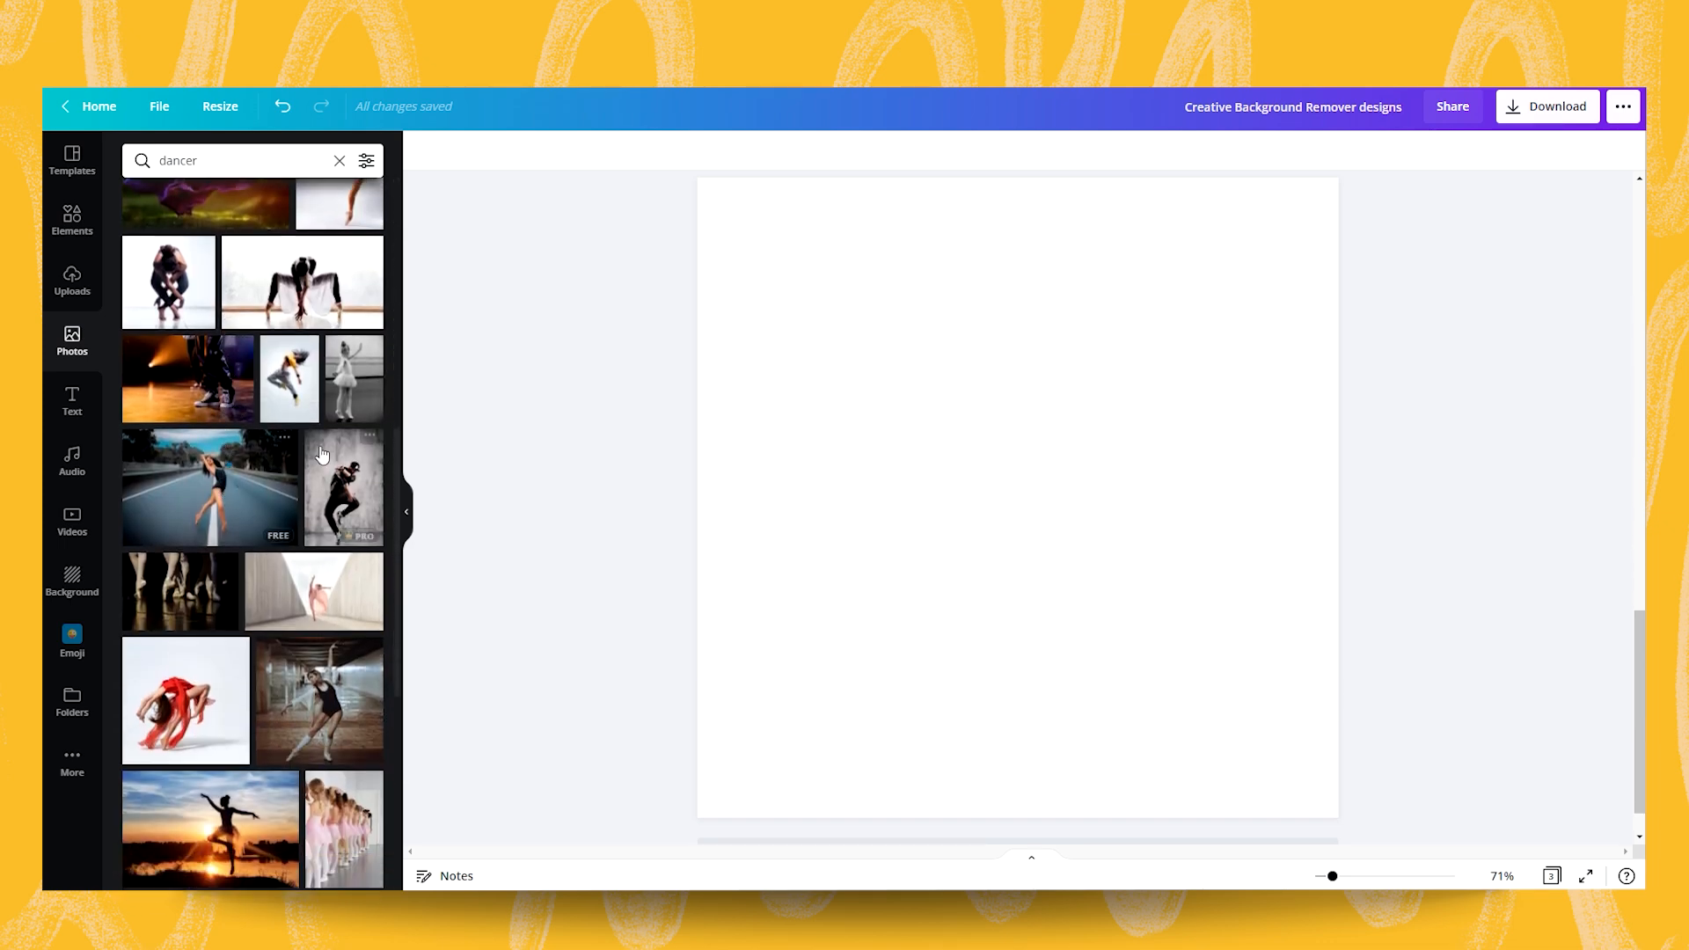
click(355, 392)
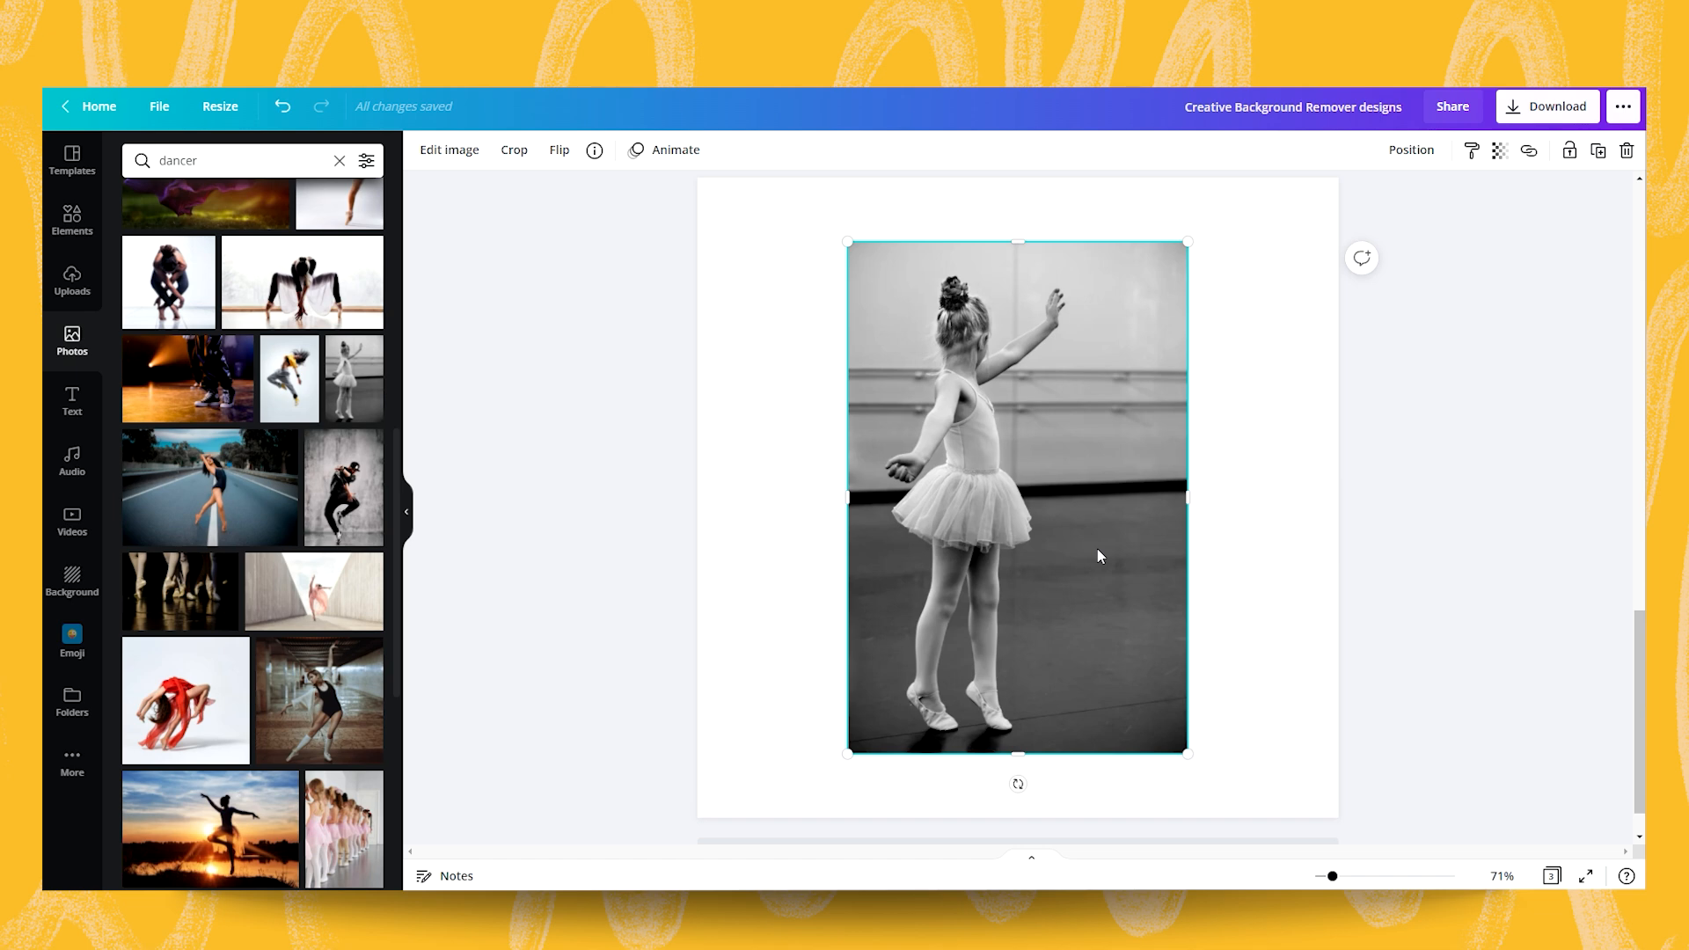
Step: Remove the background from the ballerina photo
click(438, 153)
click(172, 333)
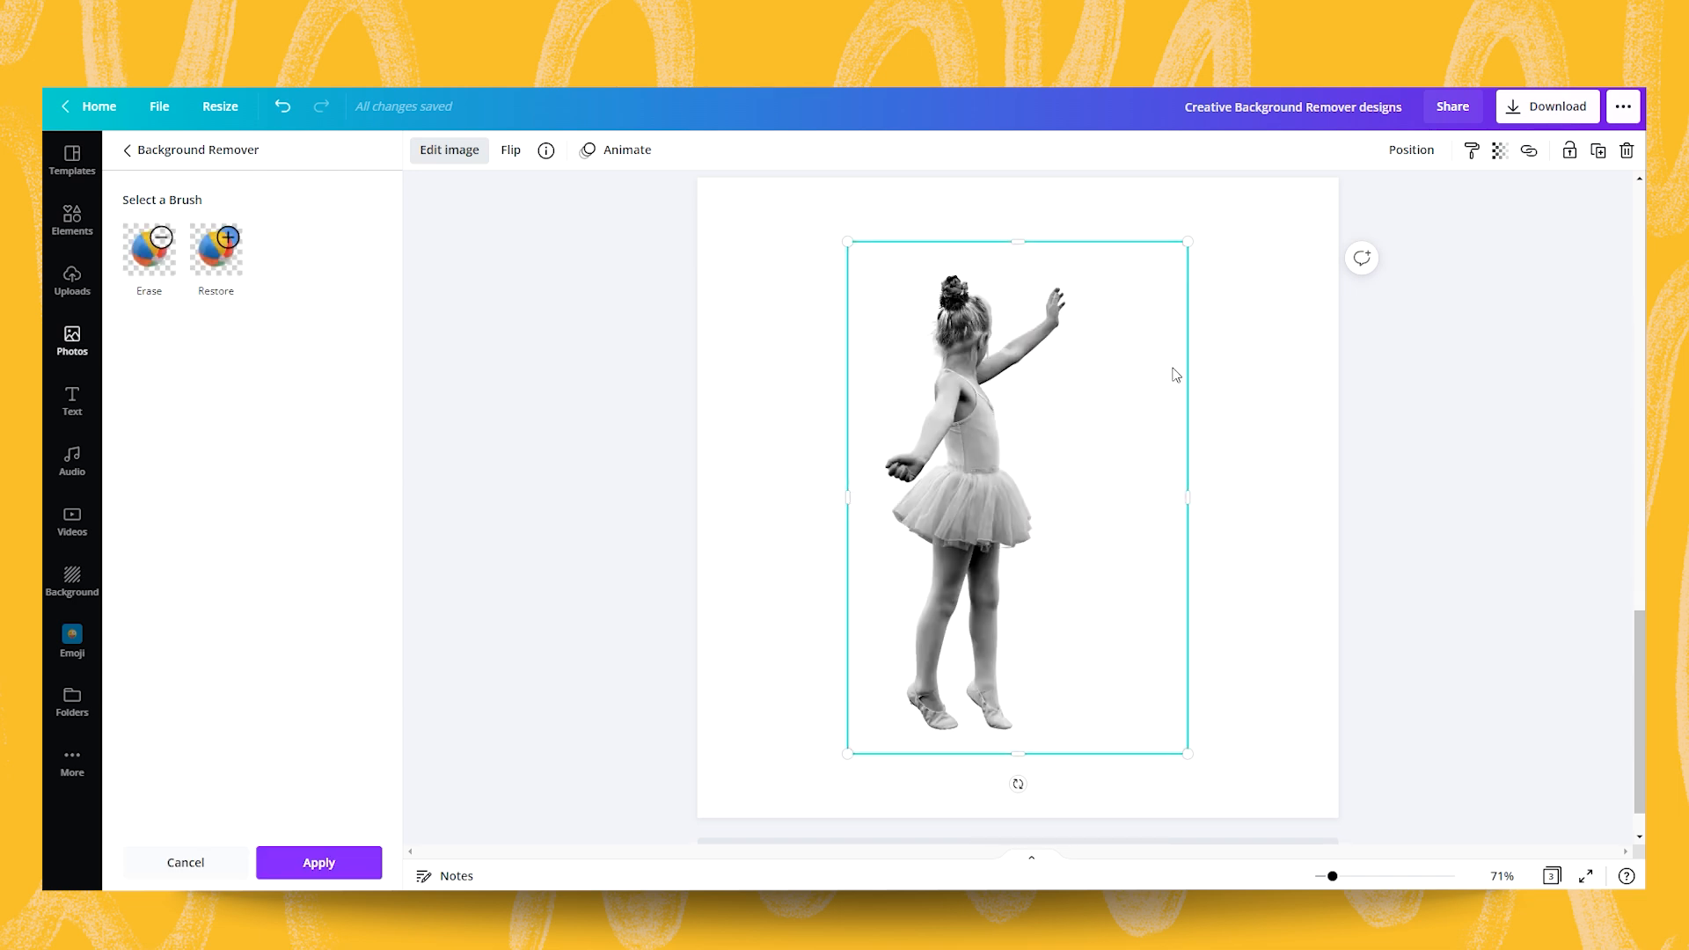
click(1282, 511)
click(1008, 462)
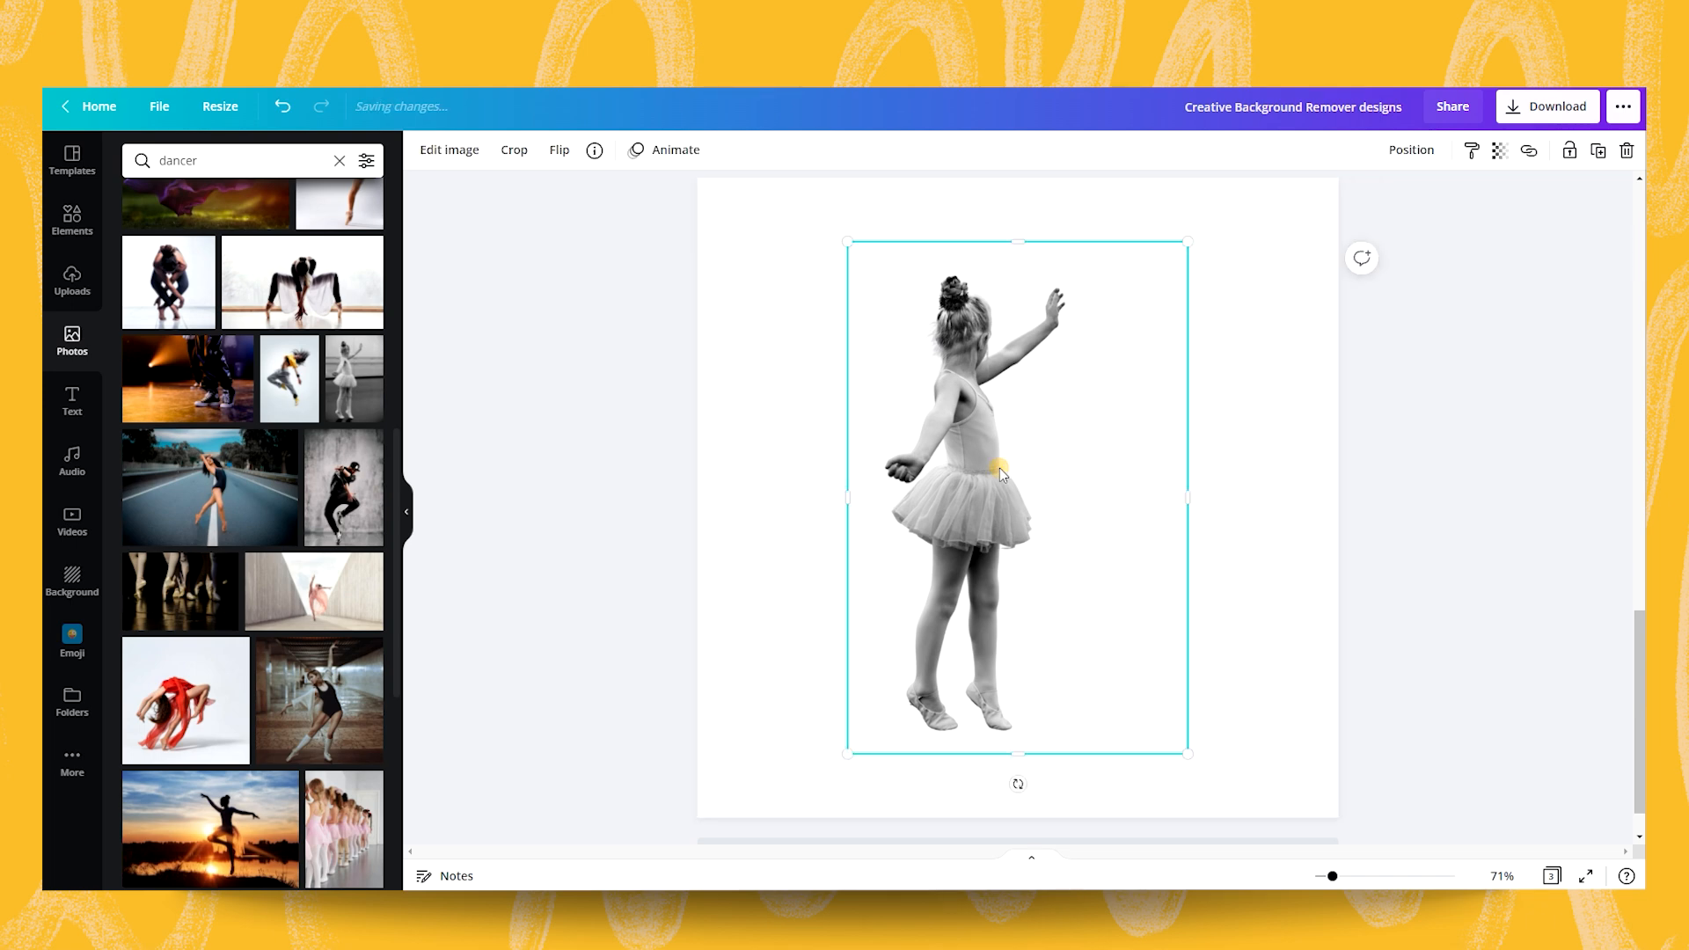
Step: Give the ballerina cutout a Backdrop shadow
click(451, 158)
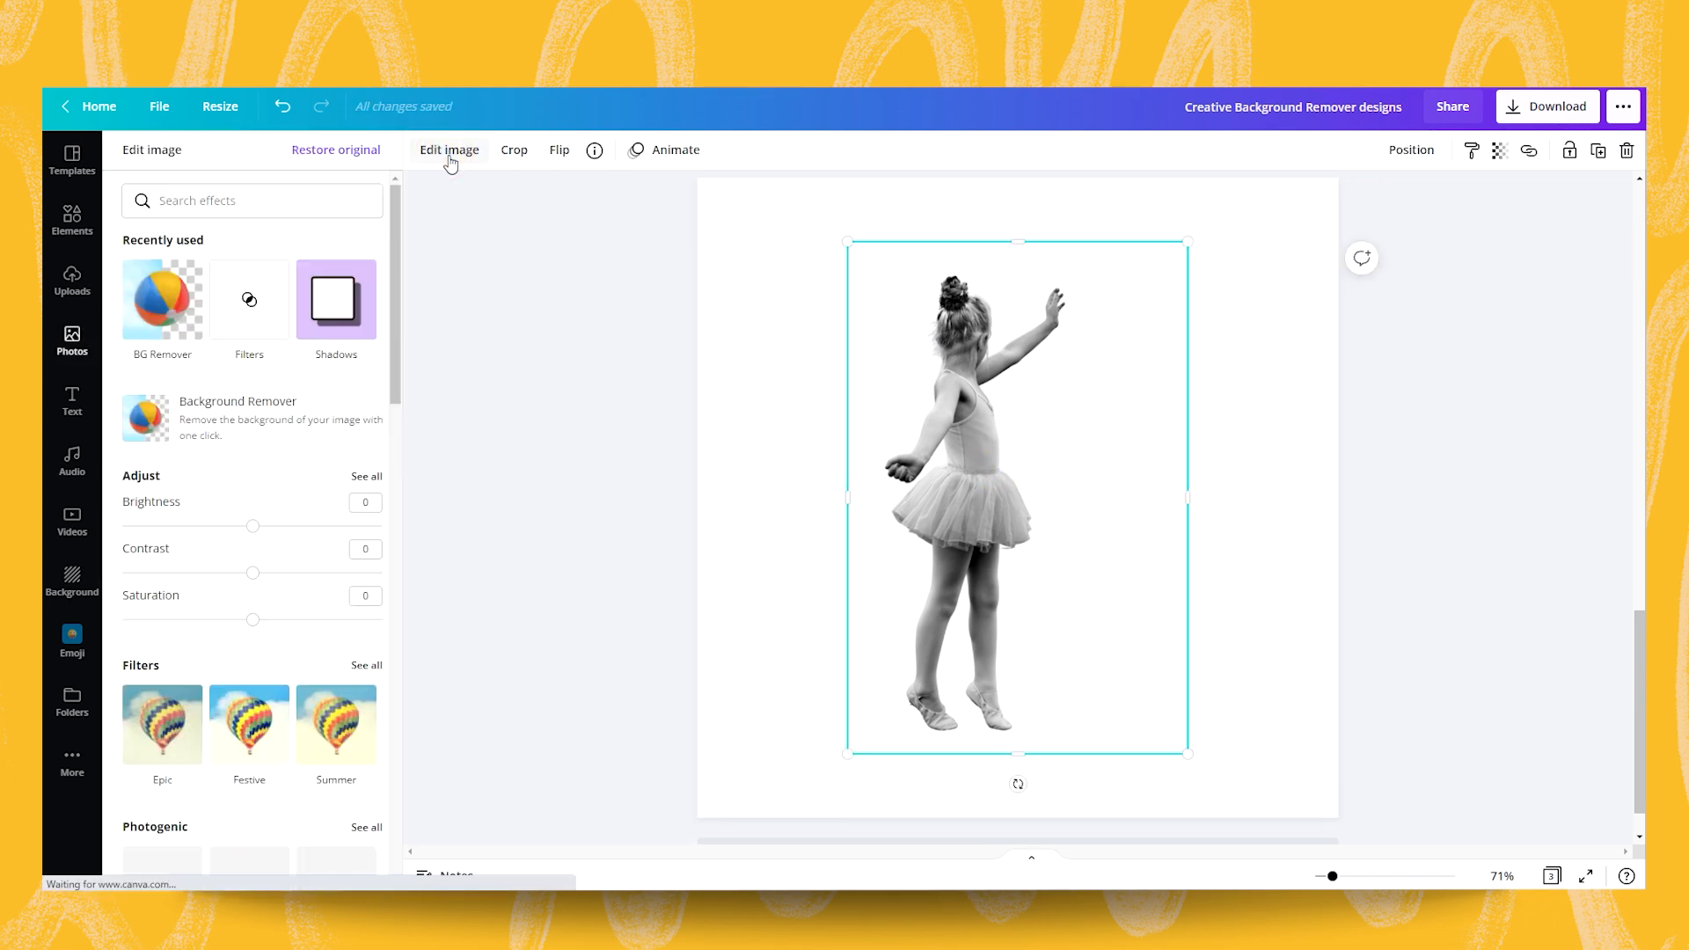
scroll(312, 471, down, 8)
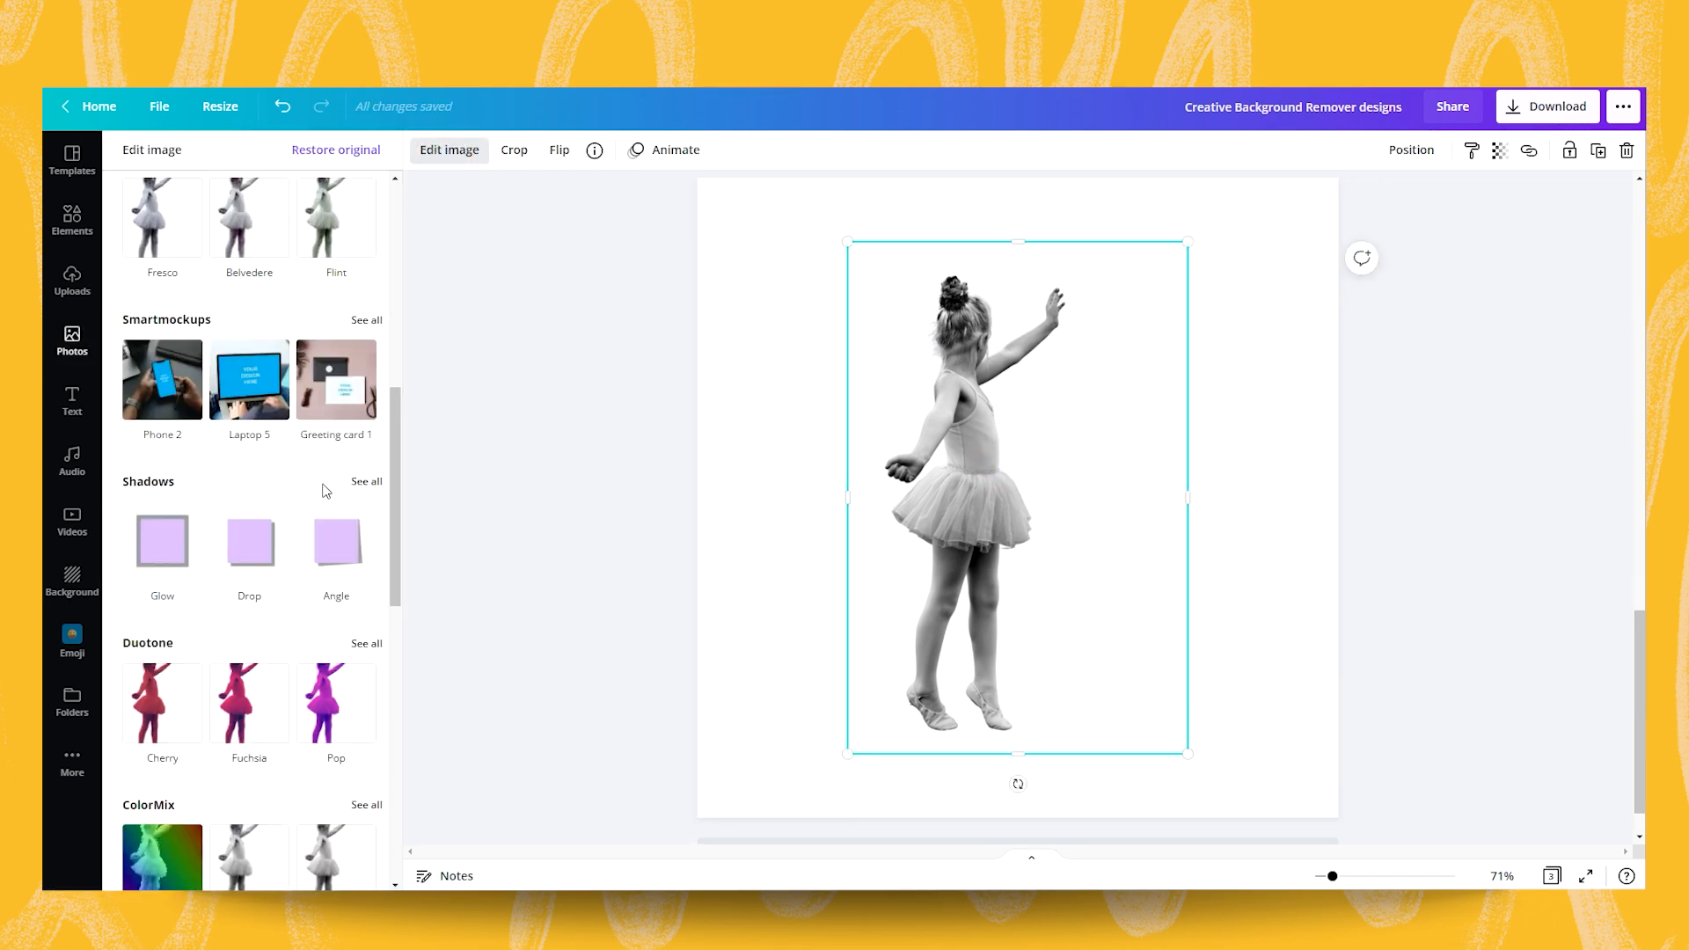
click(374, 485)
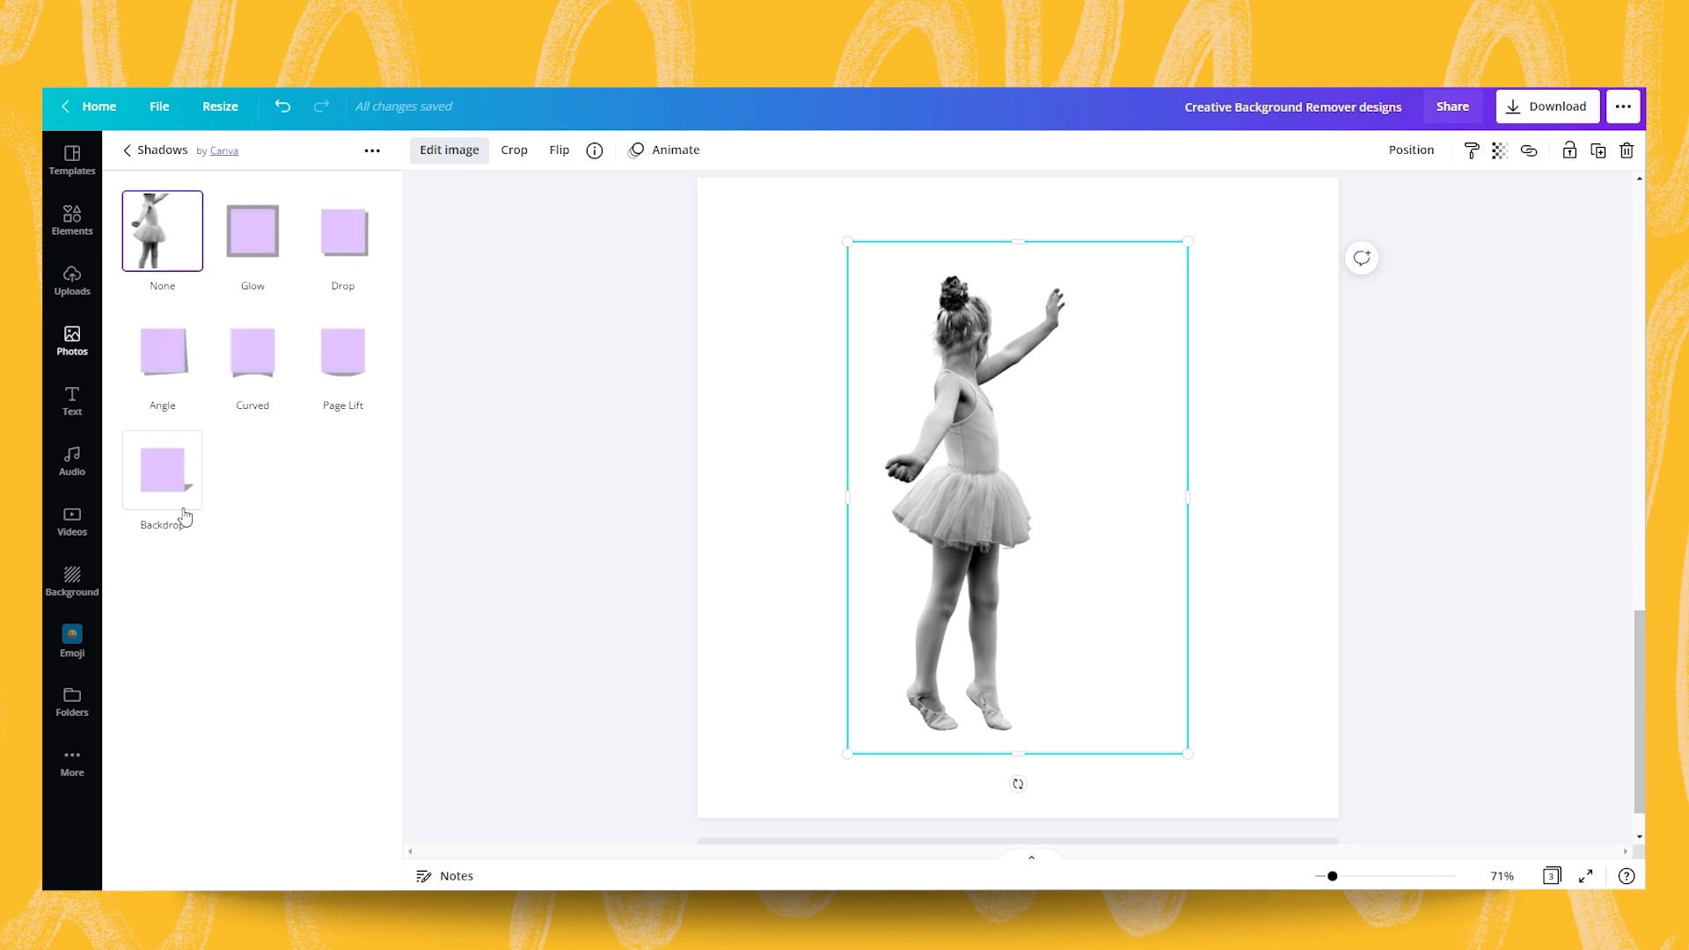
click(175, 467)
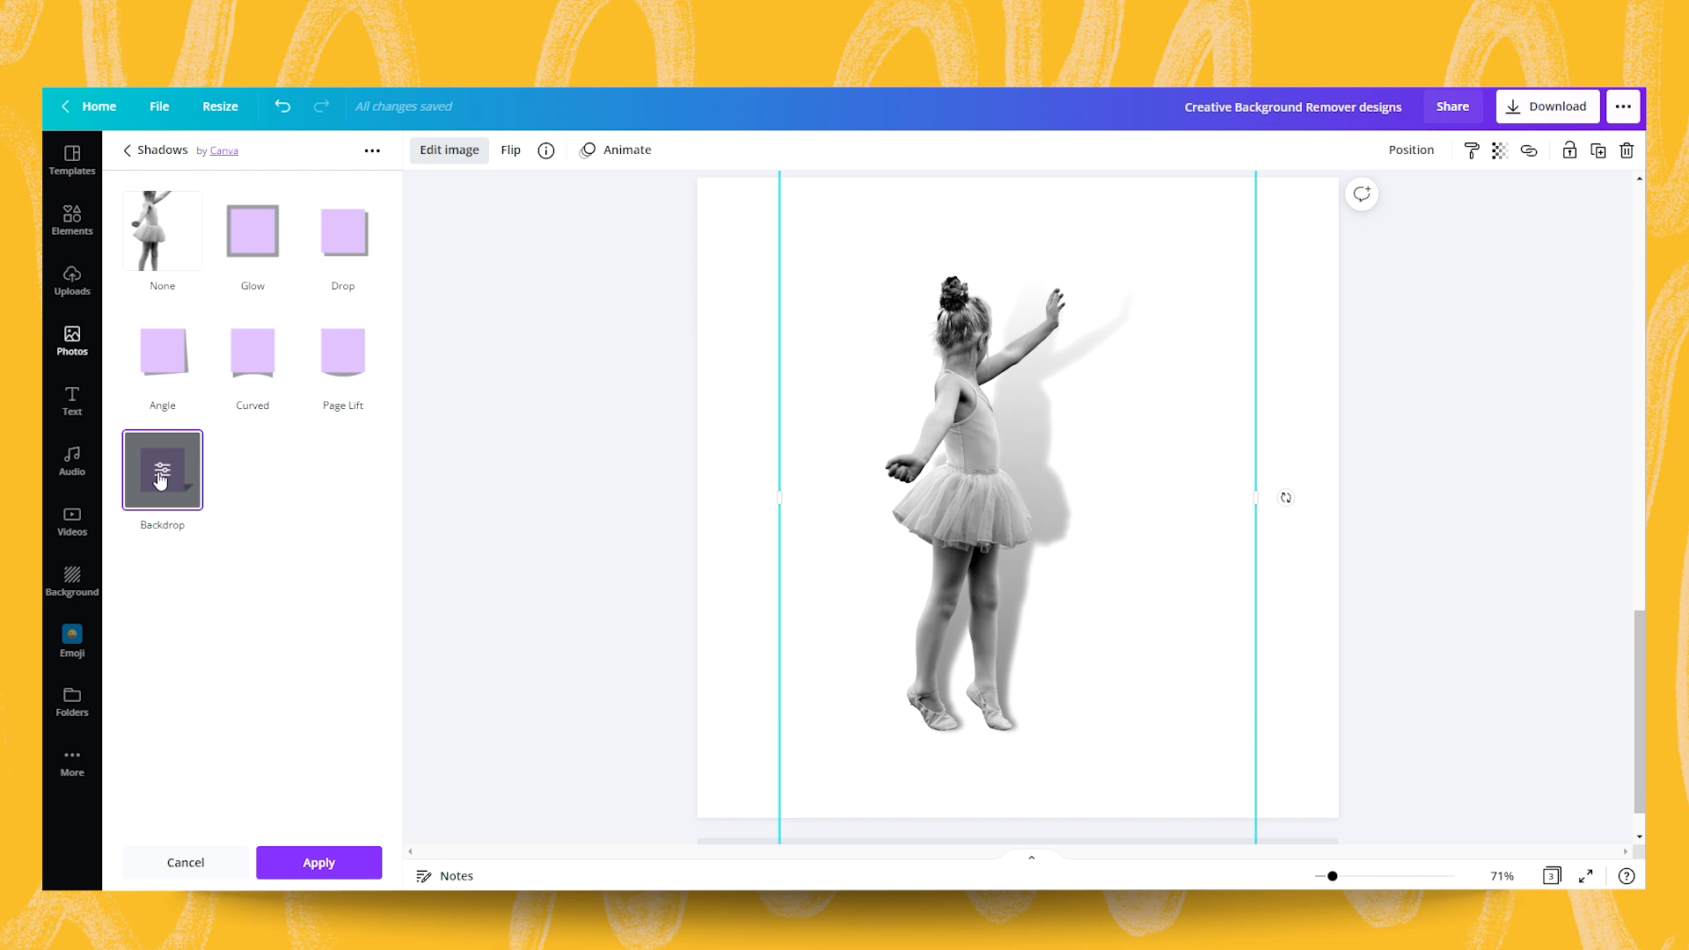
Step: Apply the Backdrop shadow with vertical angle slightly above 57, horizontal angle -45, transparency about 64 and slightly more blur
click(164, 471)
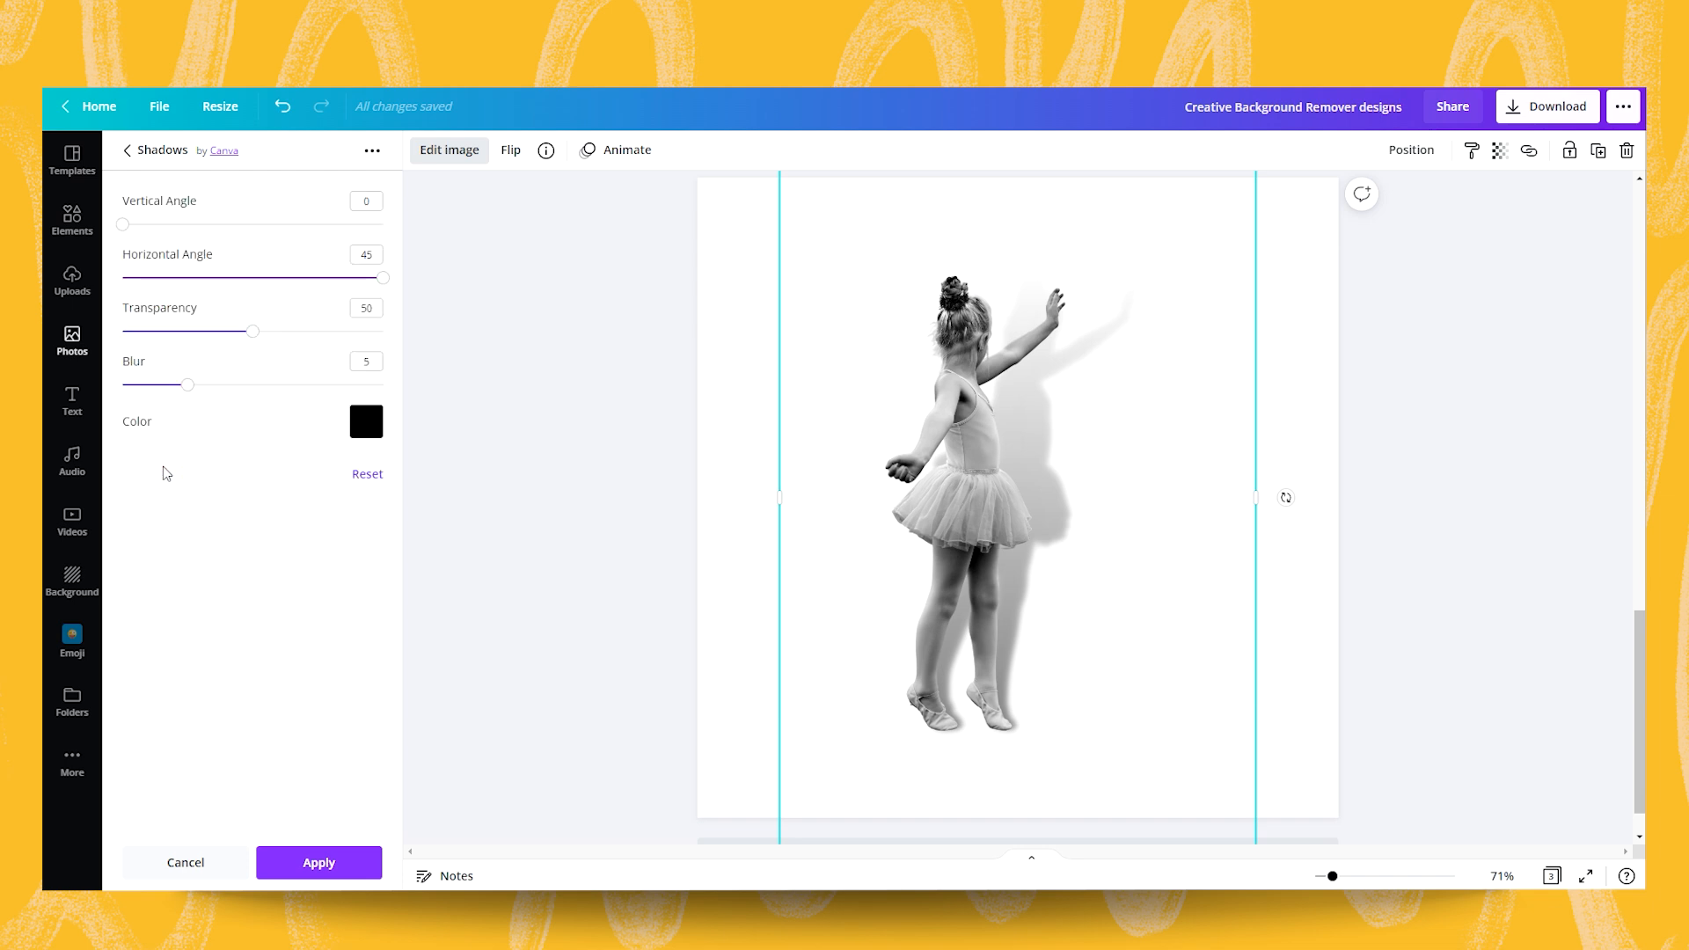
drag(124, 227, 287, 225)
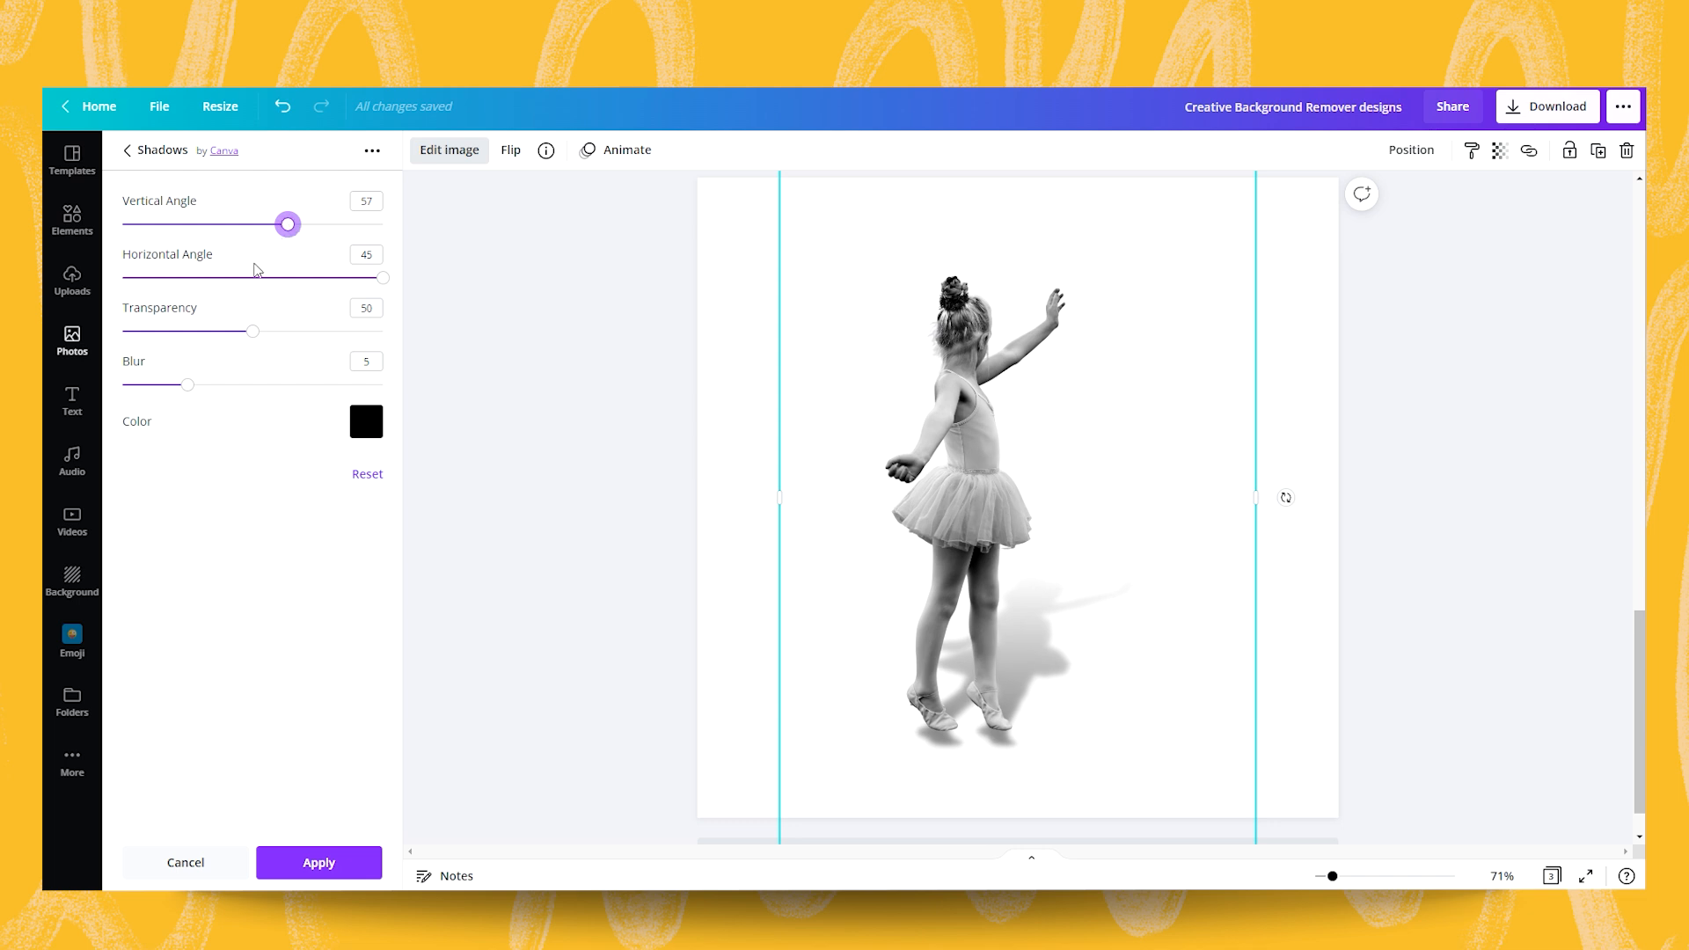
drag(383, 290, 64, 329)
drag(255, 331, 283, 331)
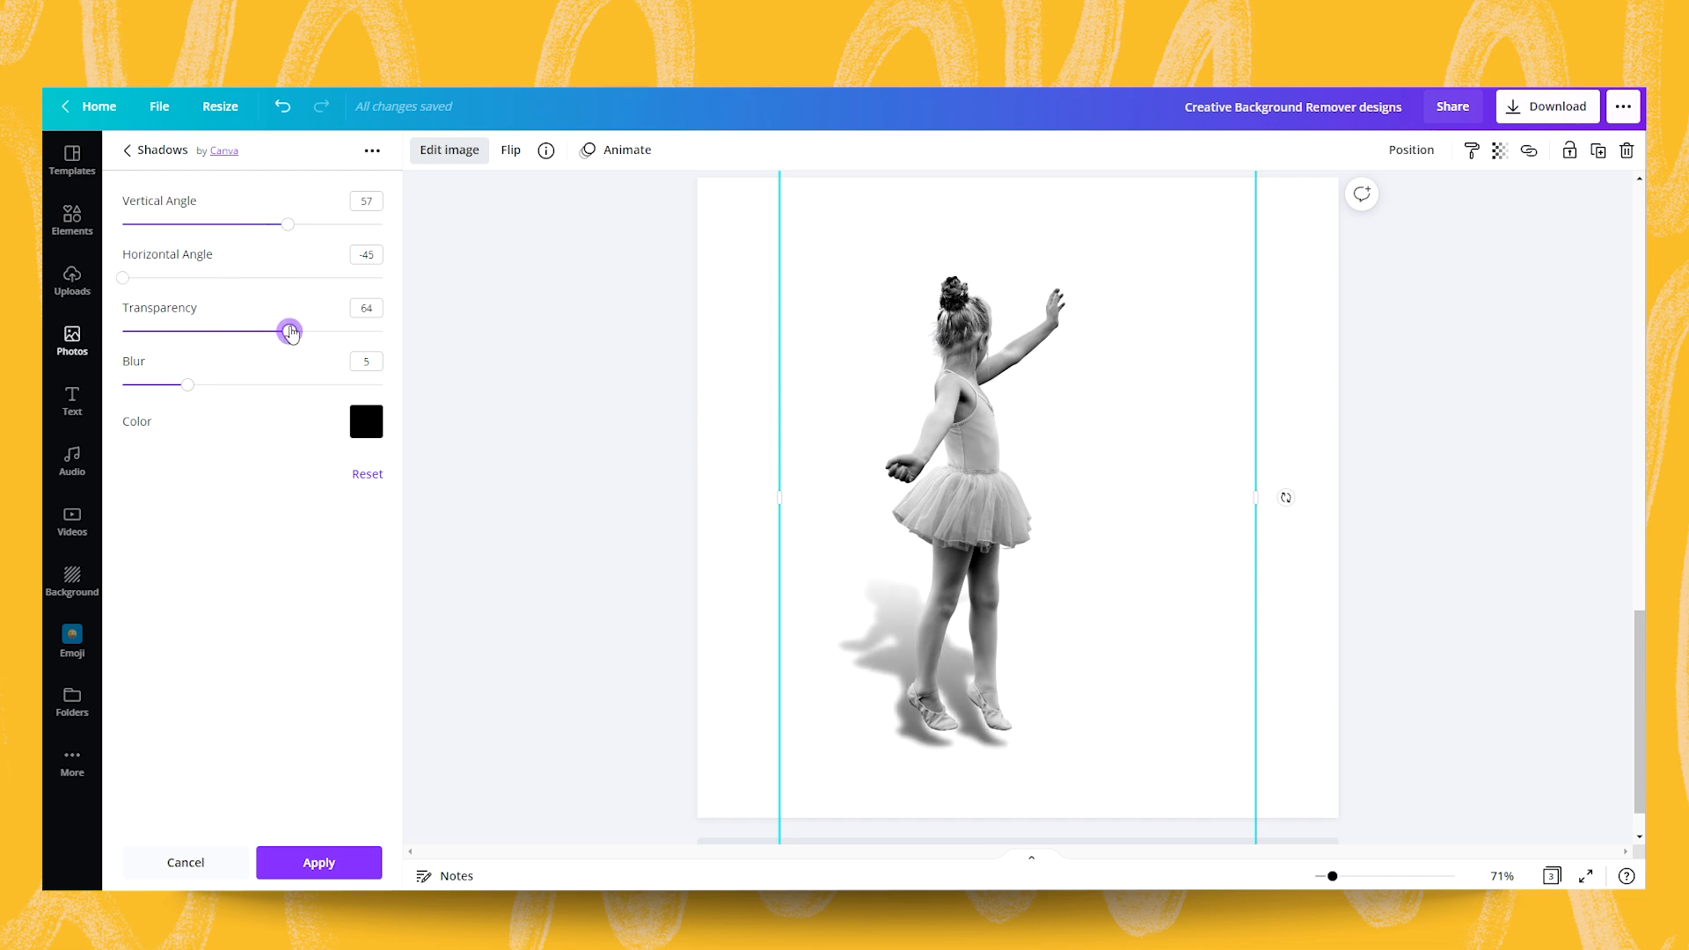
mouse_move(185, 387)
mouse_down()
mouse_move(229, 392)
mouse_move(194, 400)
mouse_up()
drag(286, 226, 309, 226)
click(305, 866)
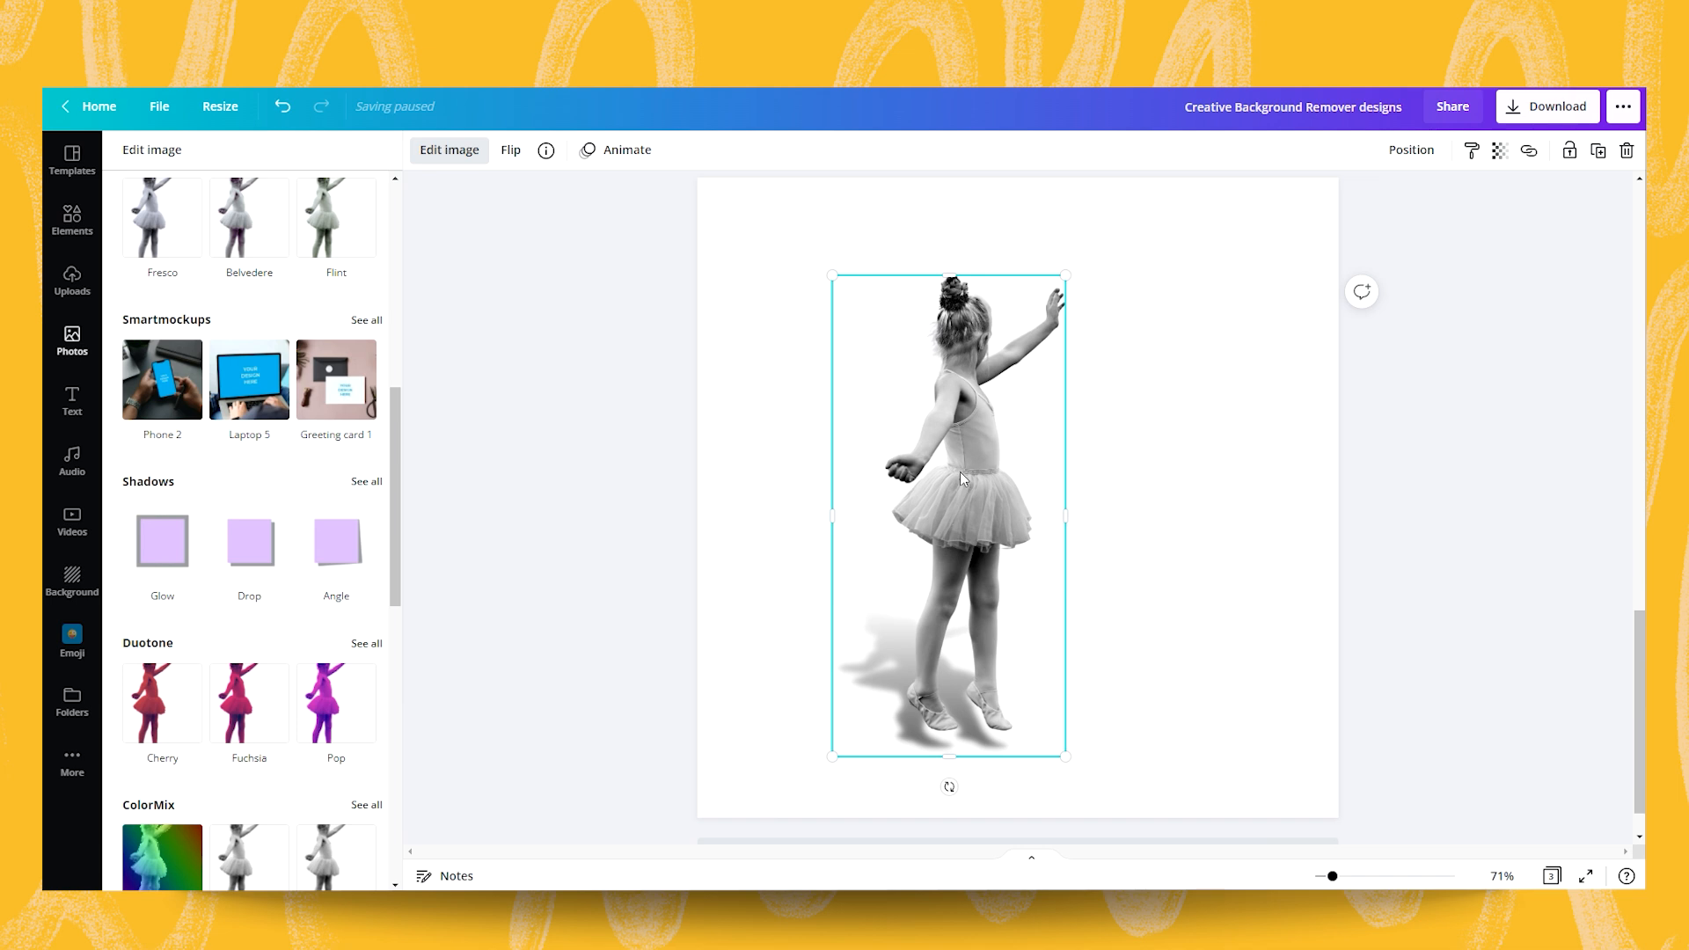
click(1210, 456)
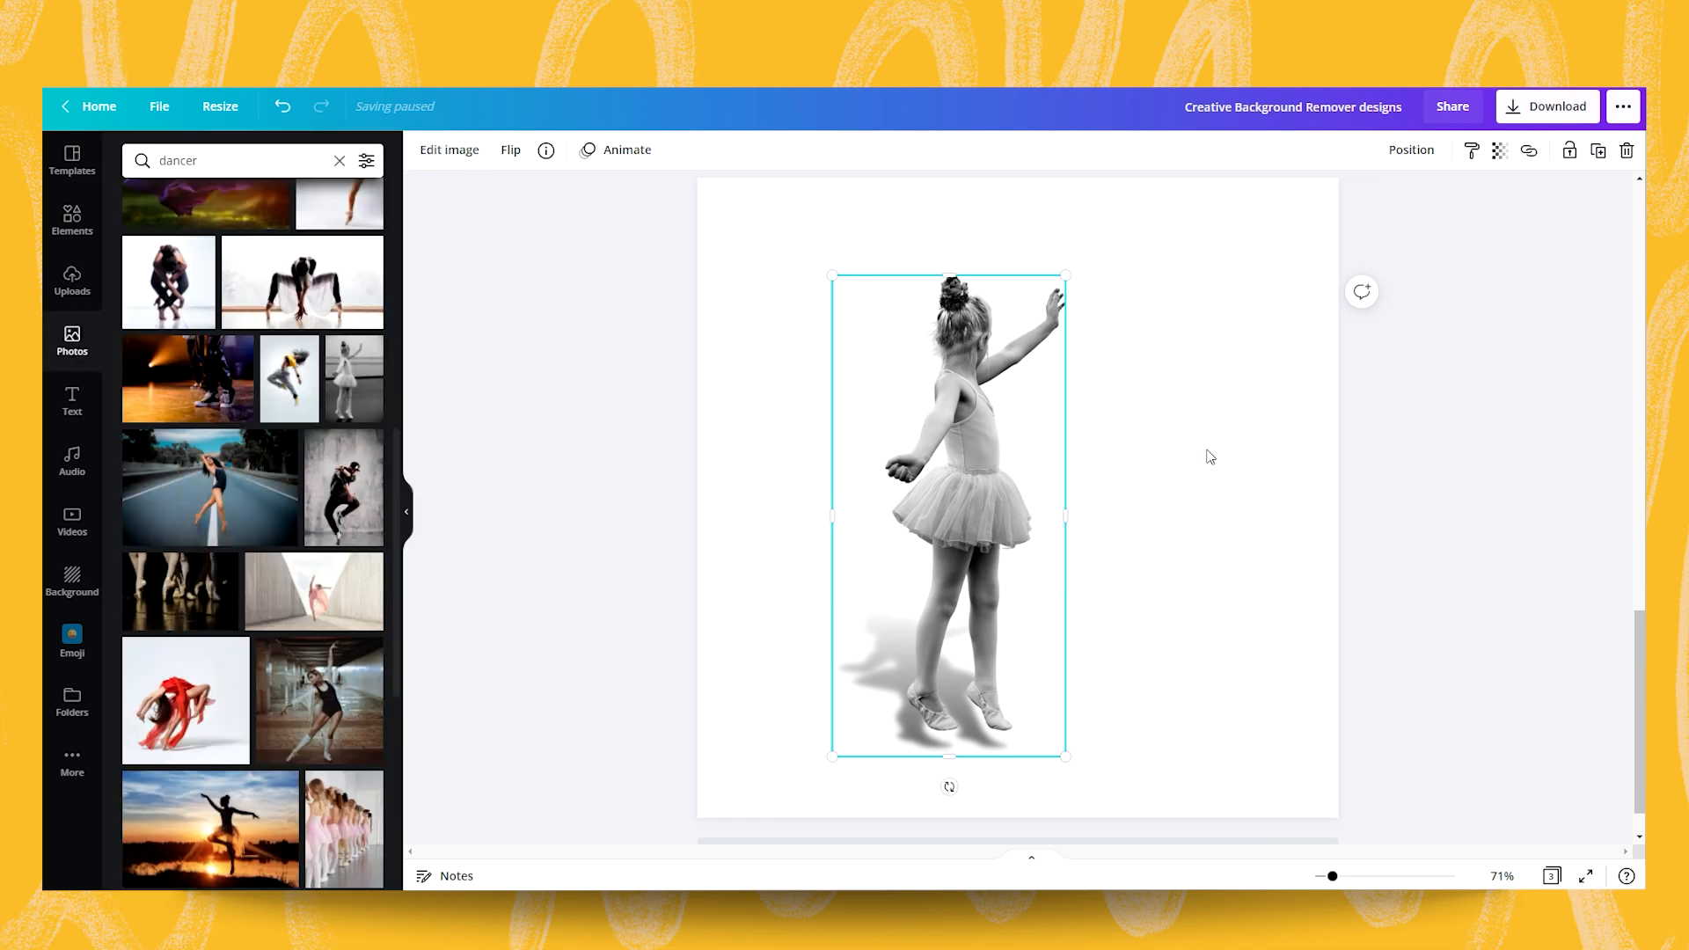
click(1210, 456)
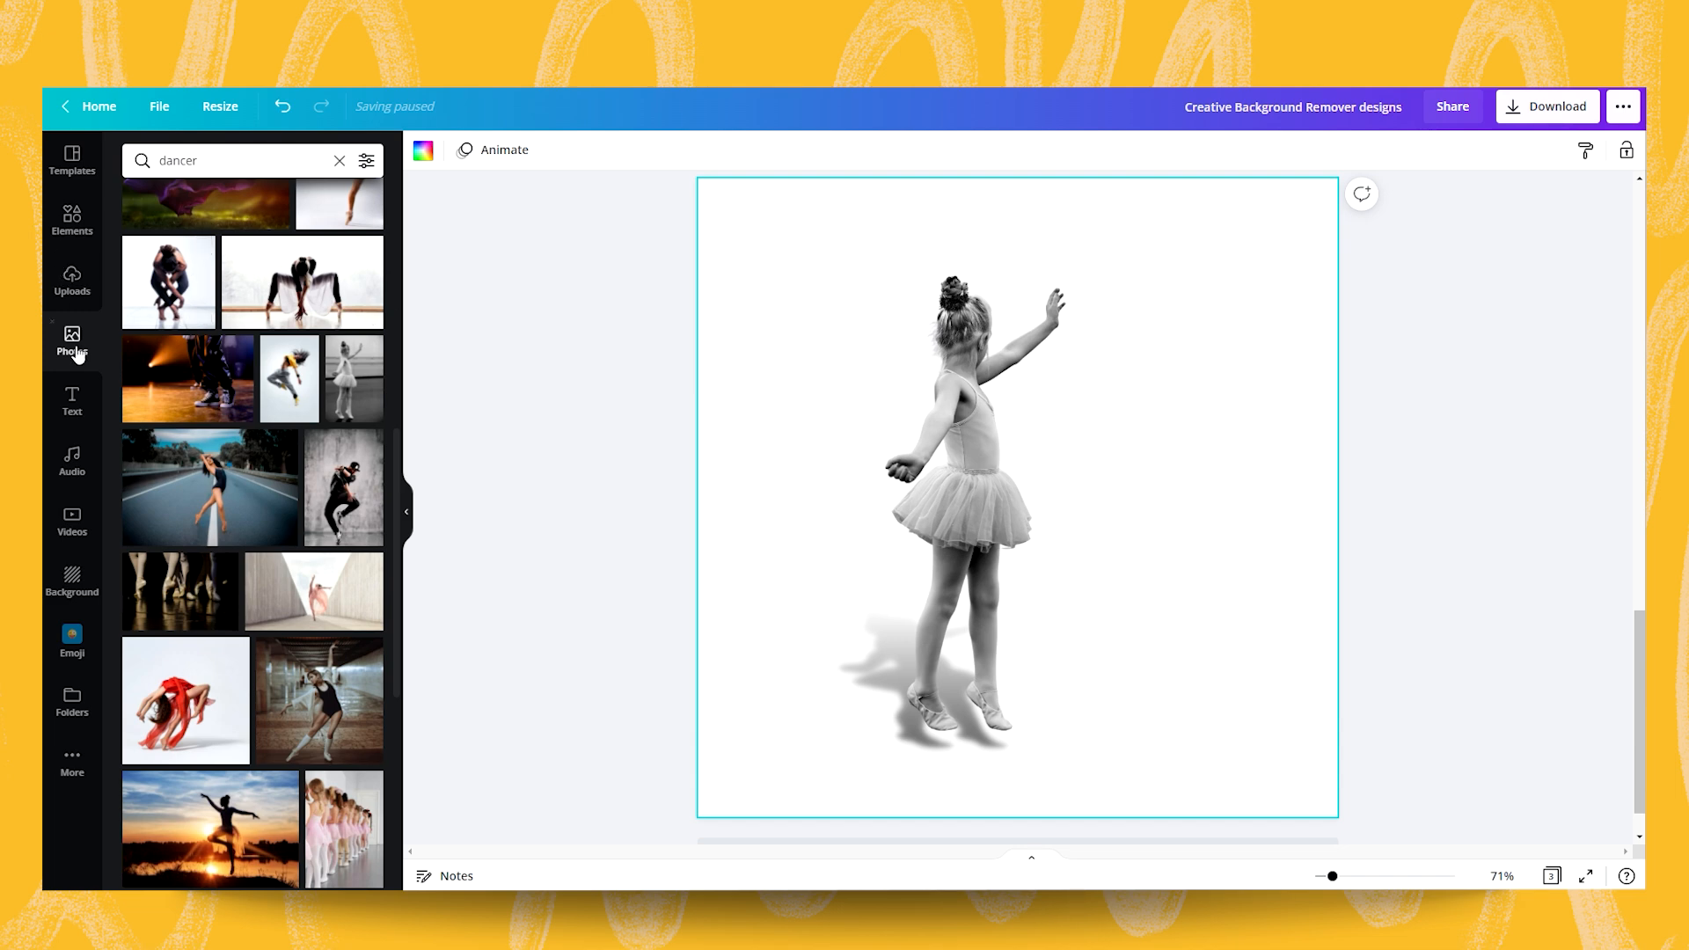
Step: Search the photos for "moon" and set the starry sky above golden clouds as the page background
click(198, 160)
text(moon)
key(Return)
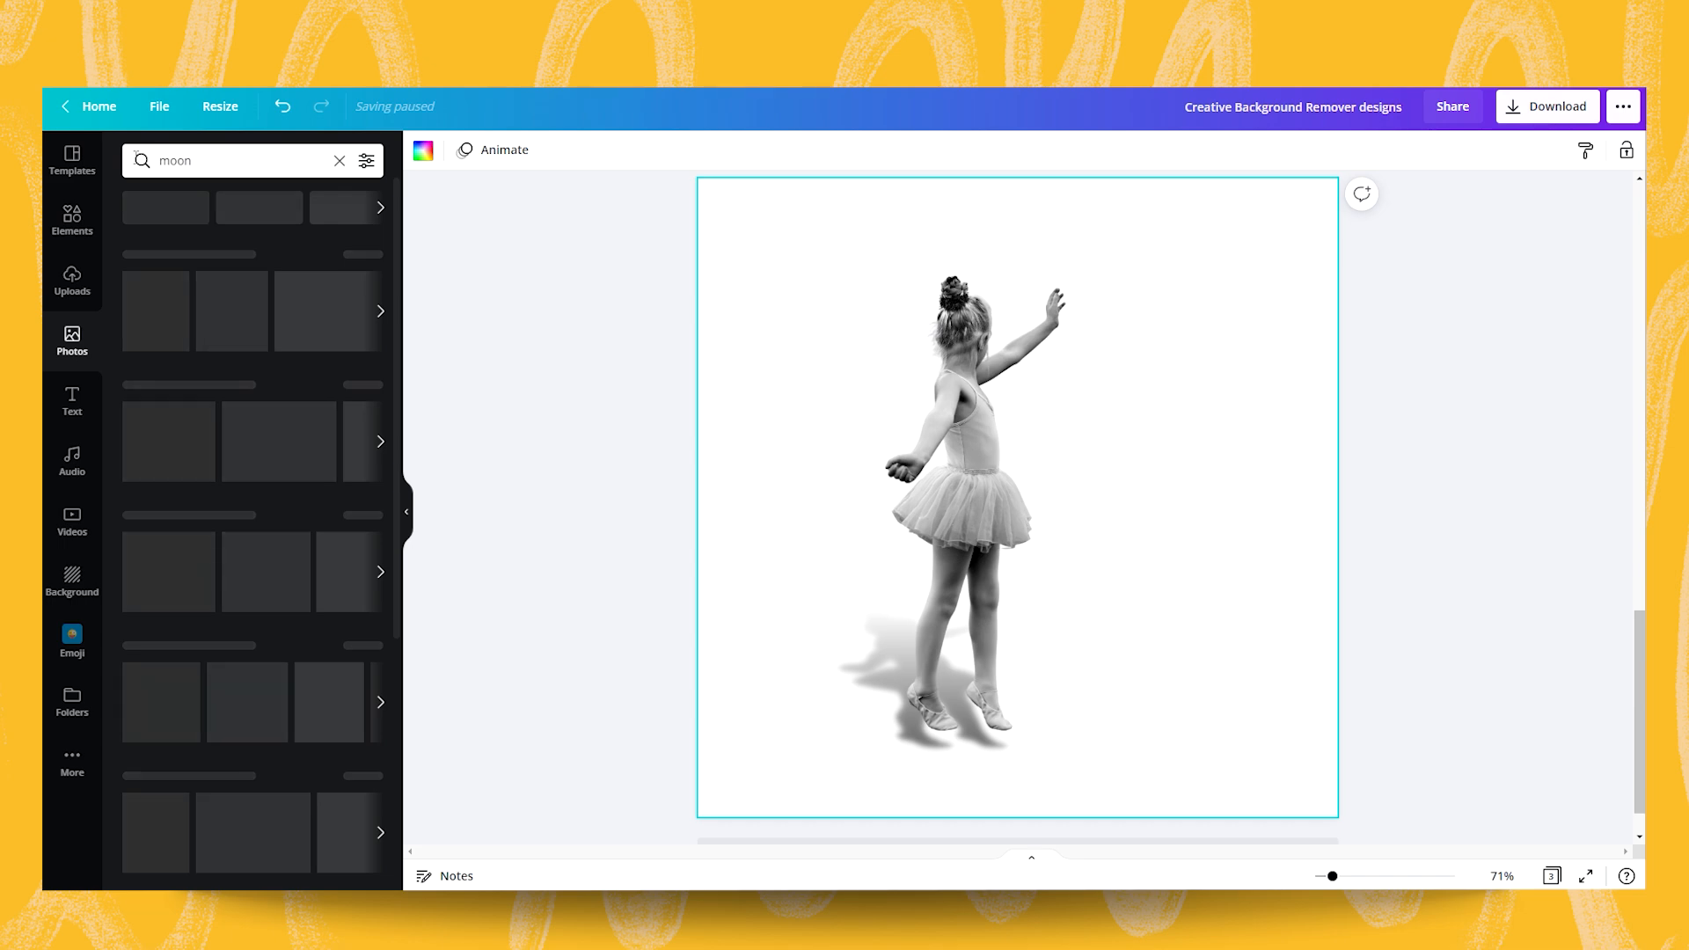
scroll(211, 578, down, 2)
scroll(211, 578, down, 8)
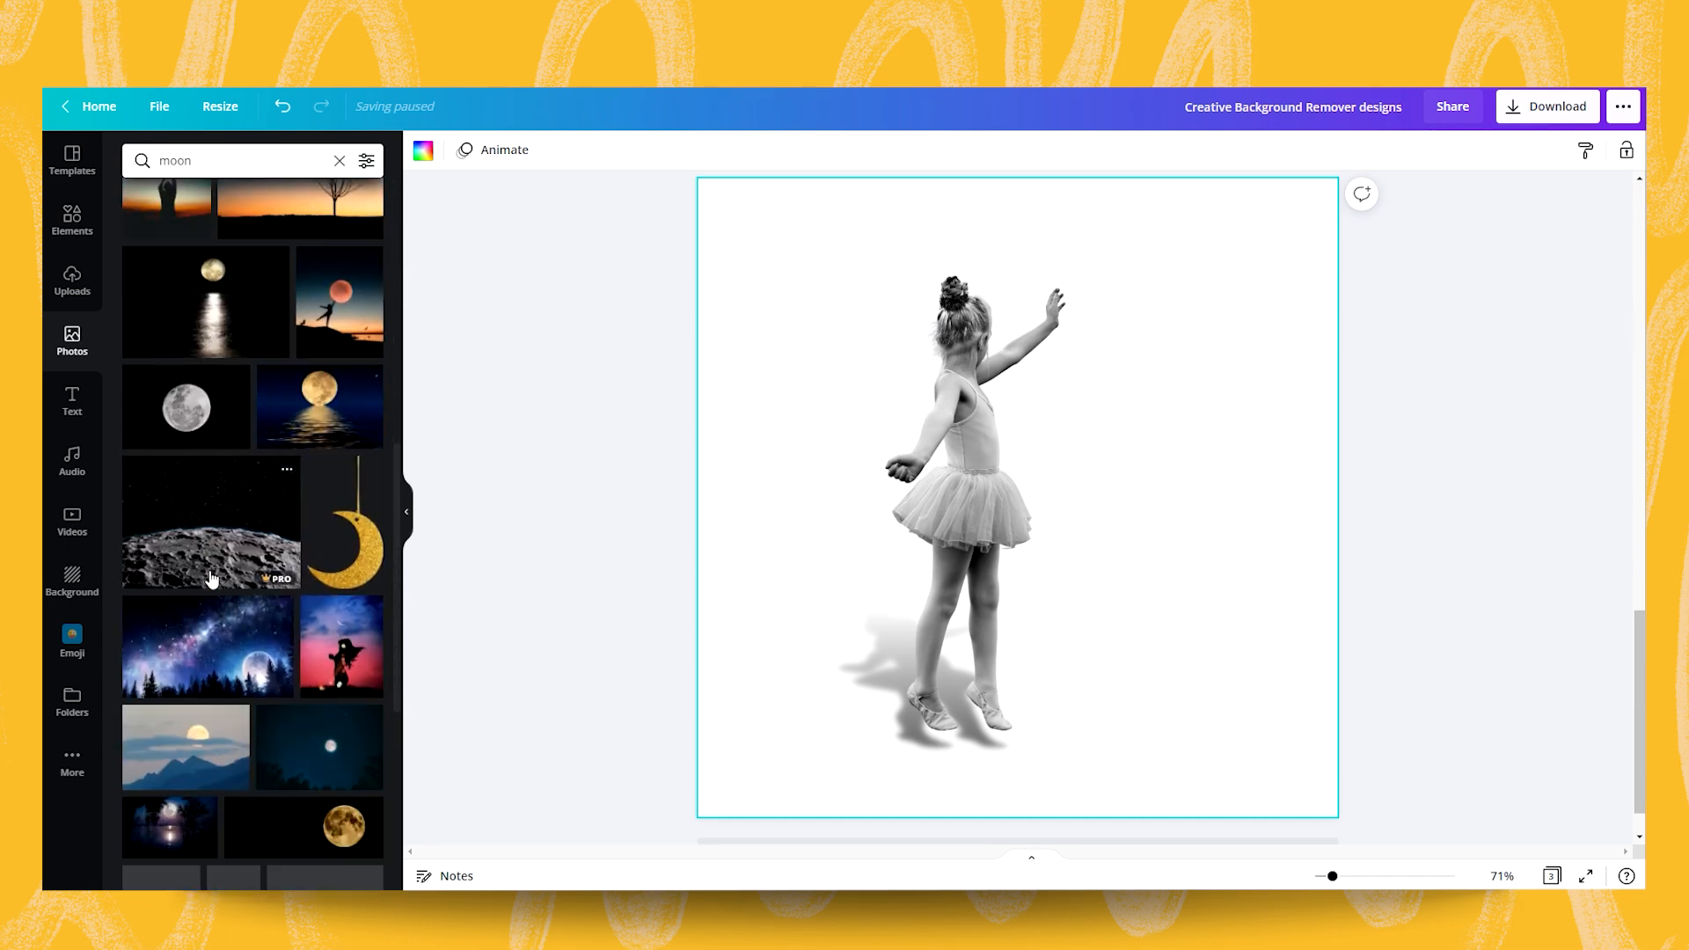
scroll(211, 578, down, 6)
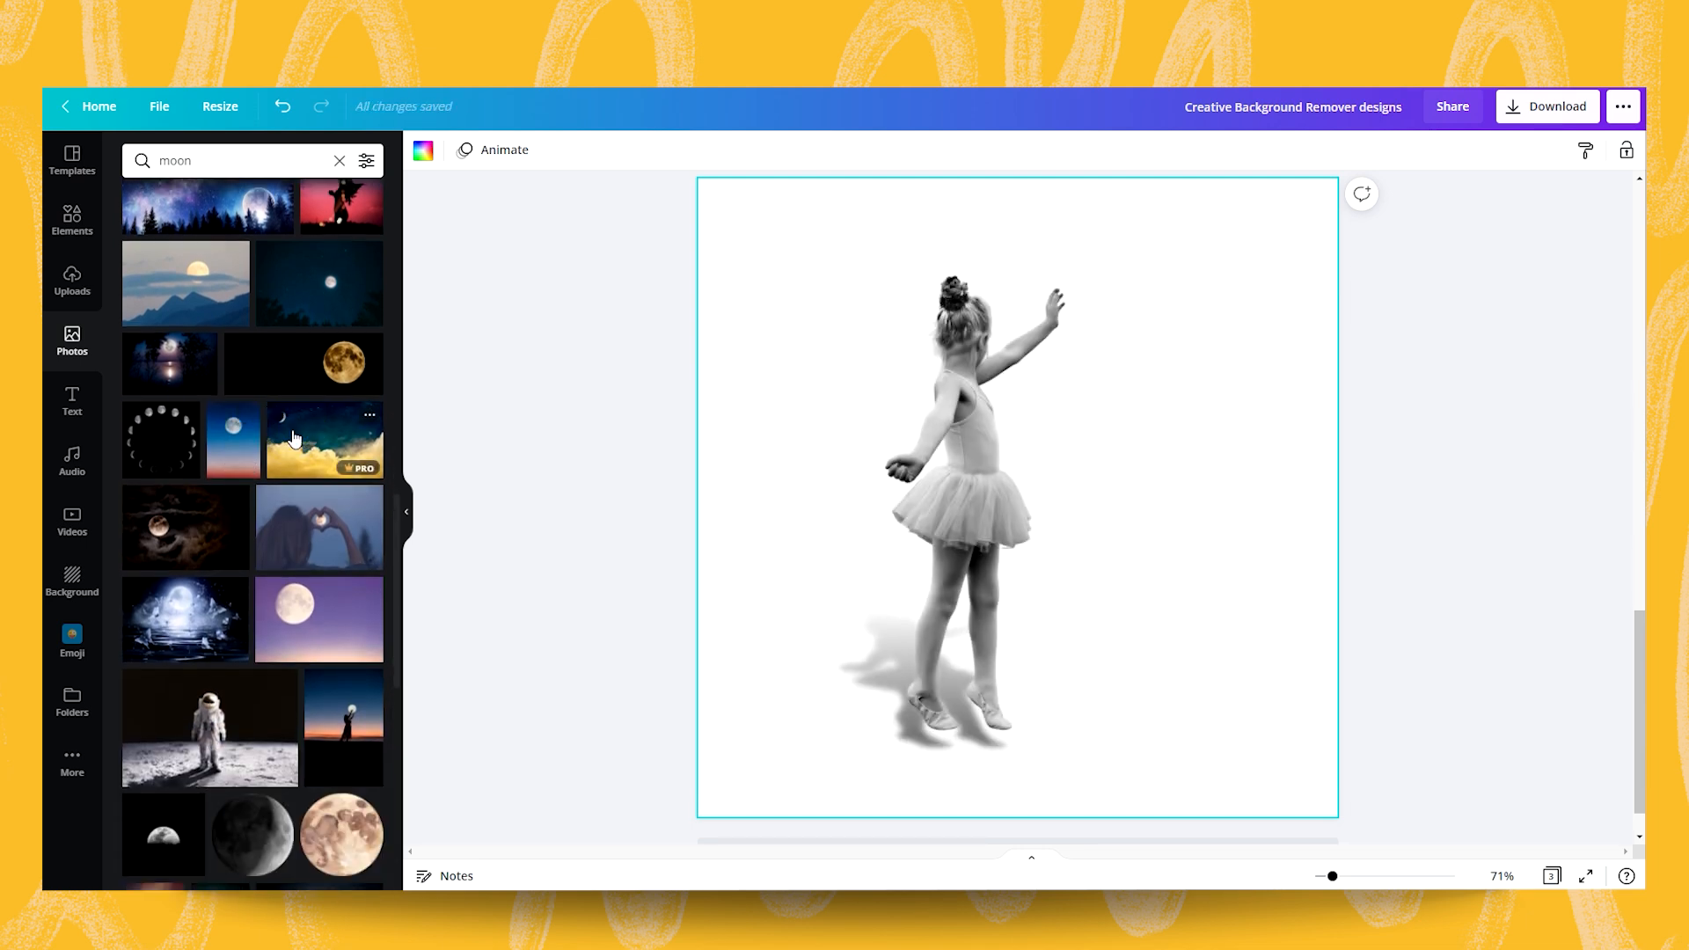
drag(306, 424, 705, 218)
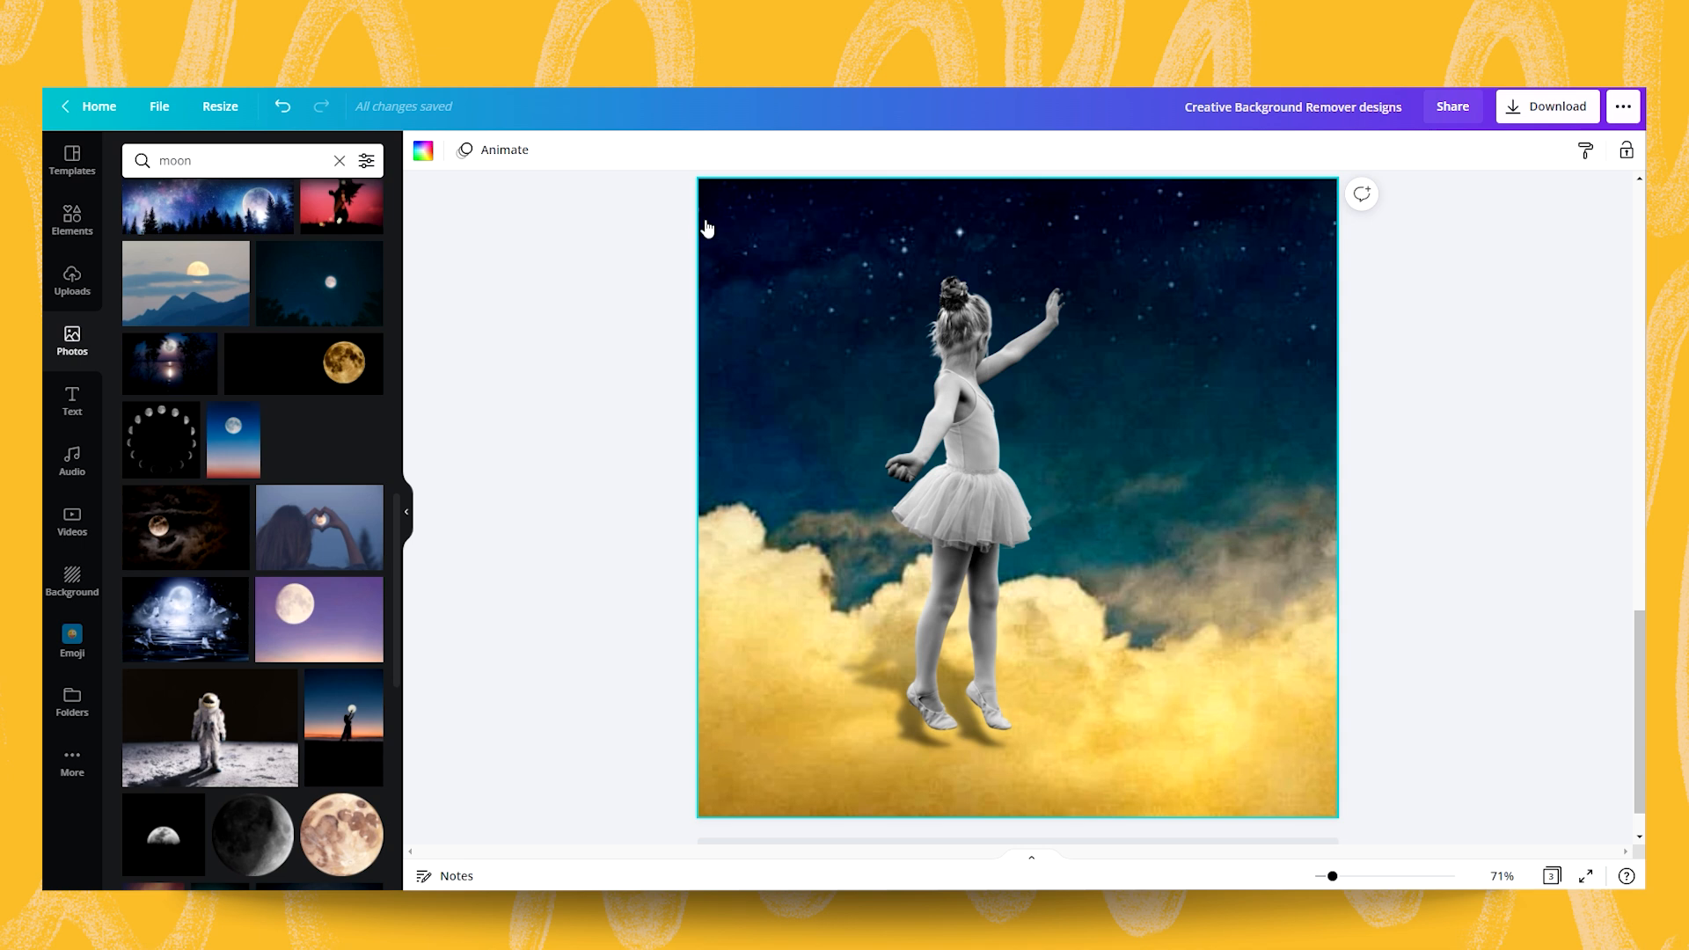
Step: Move the ballerina down and to the left so she stands on the golden clouds
click(977, 448)
drag(977, 449, 893, 479)
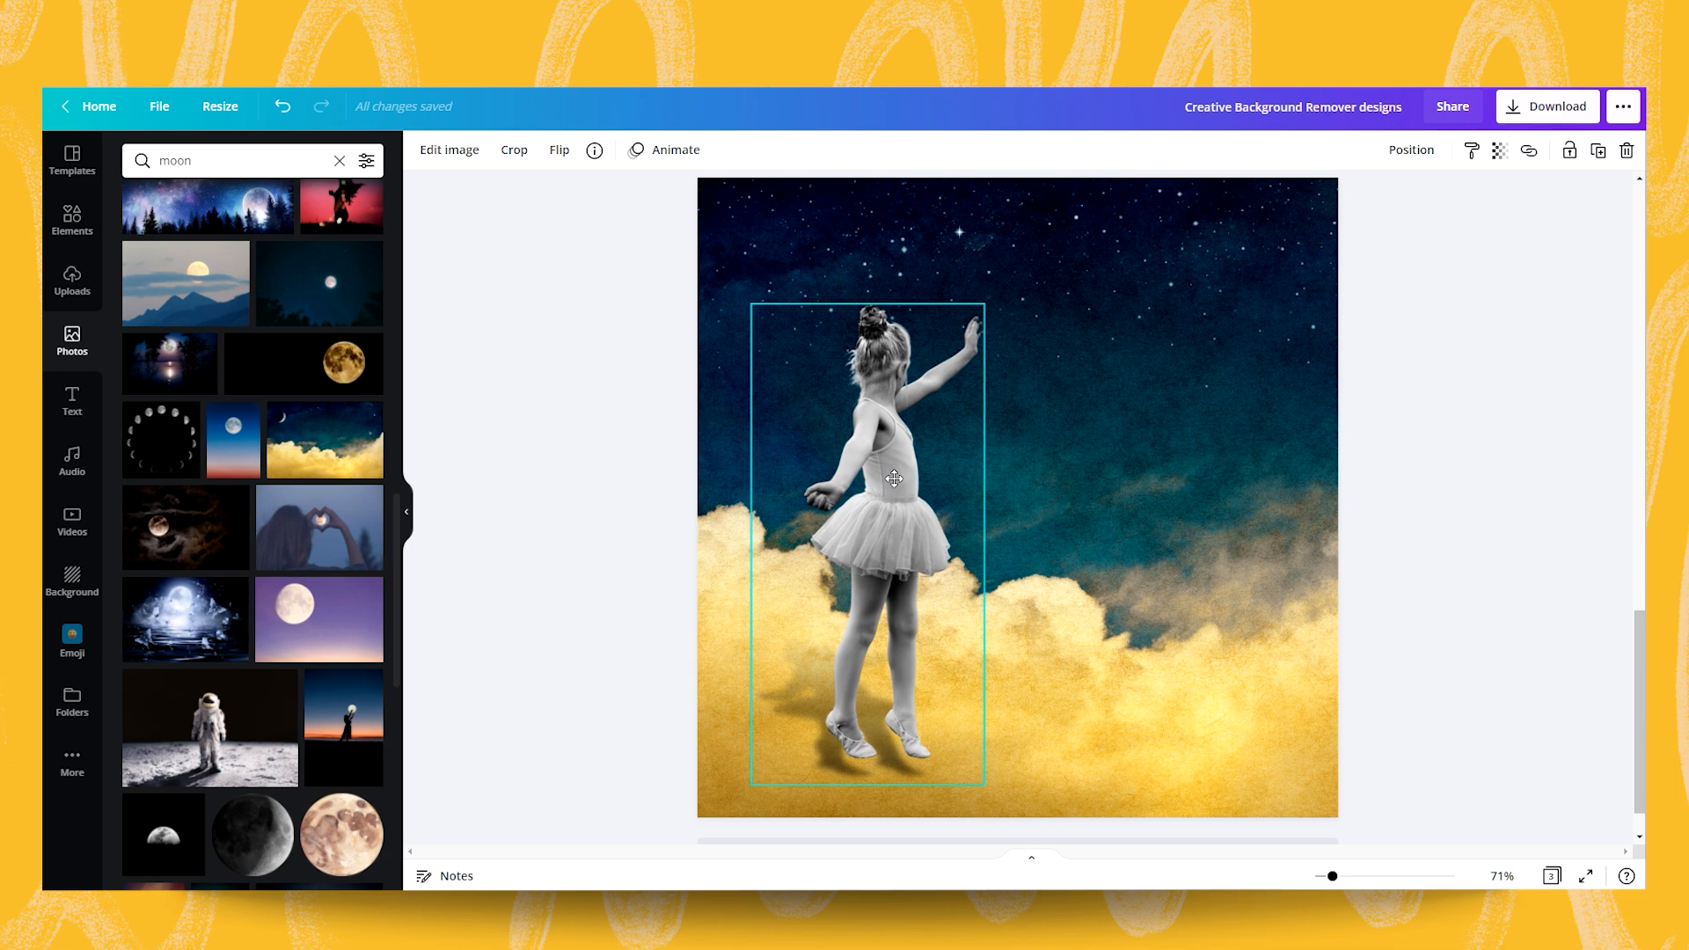
drag(894, 478, 893, 478)
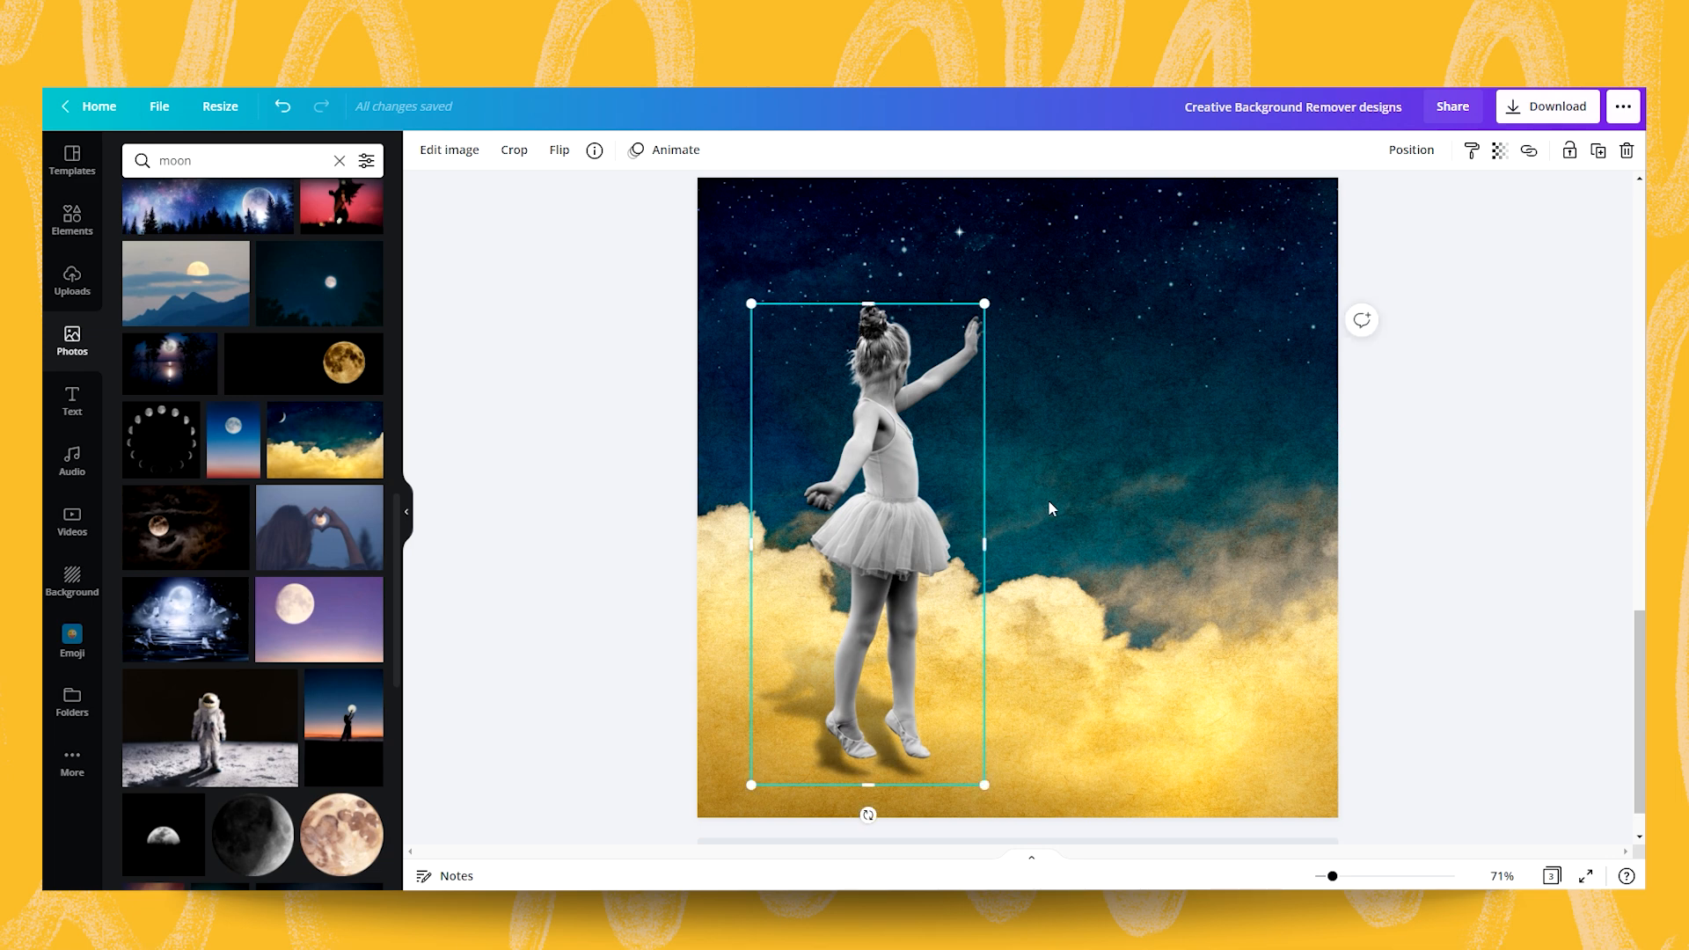
click(1099, 516)
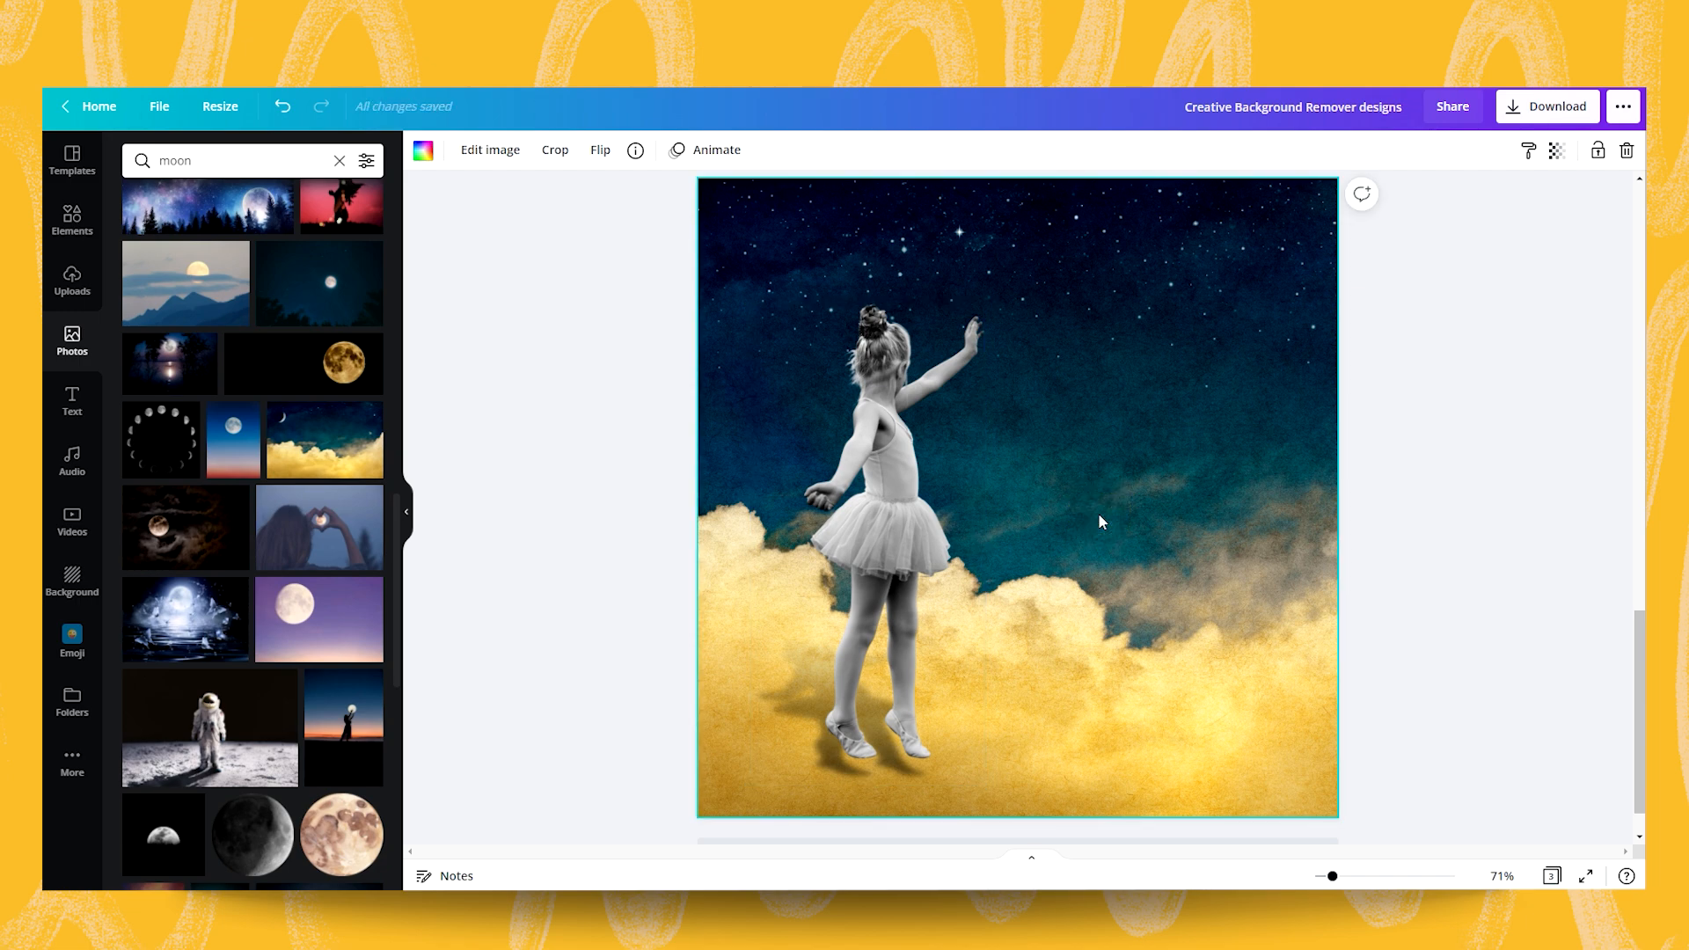
Step: Add the "cold, smooth & tasty." font combination, resize and place it in the sky beside the ballerina's raised hand, and ungroup it
click(72, 400)
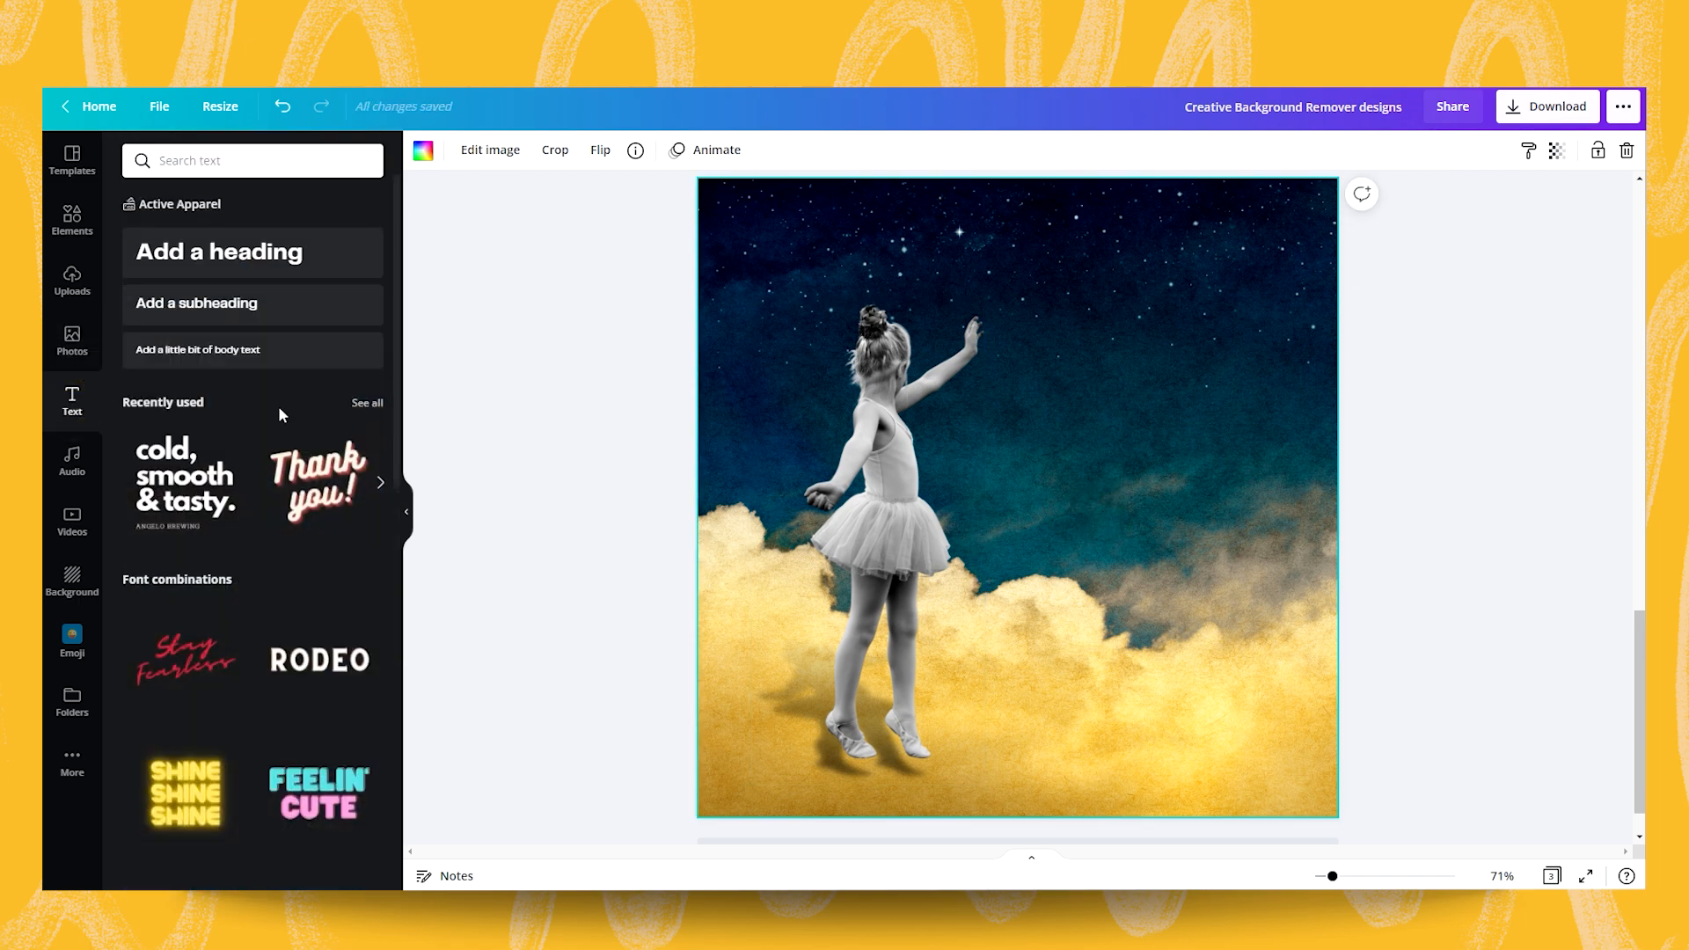
click(170, 478)
drag(1026, 578, 1166, 457)
drag(977, 521, 1055, 462)
drag(1127, 383, 1088, 388)
click(1407, 343)
click(1179, 334)
click(1340, 149)
click(1402, 309)
Step: Replace the heading text with "You can do anything!" at font size 70.5
double_click(1188, 297)
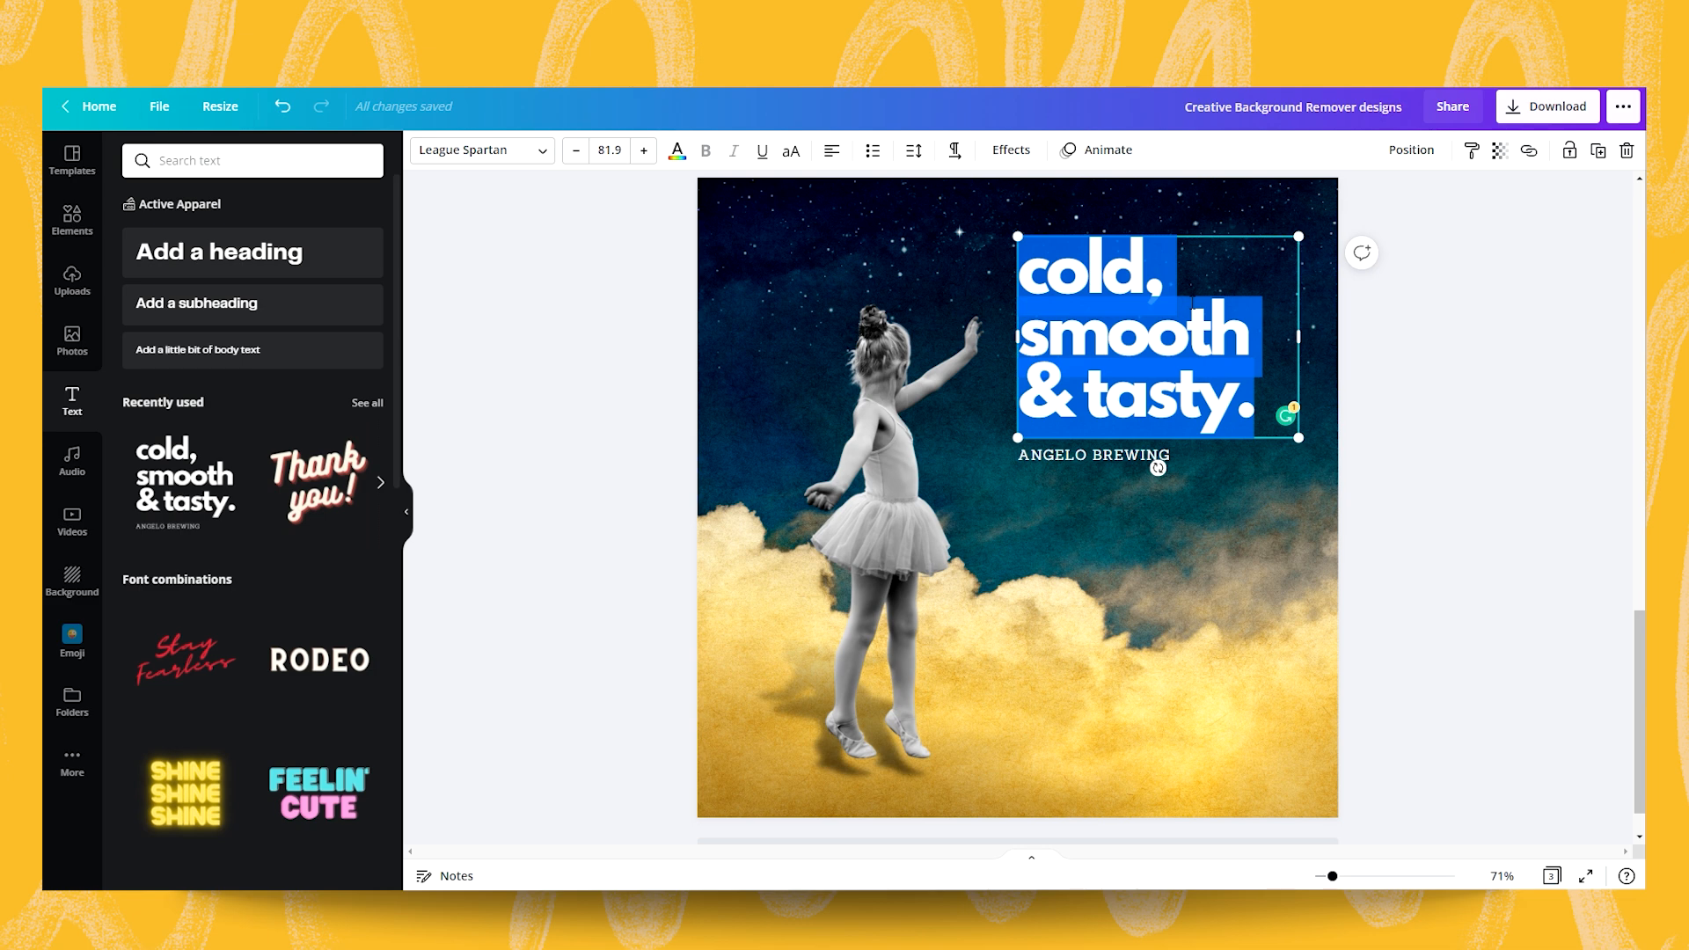
text(You)
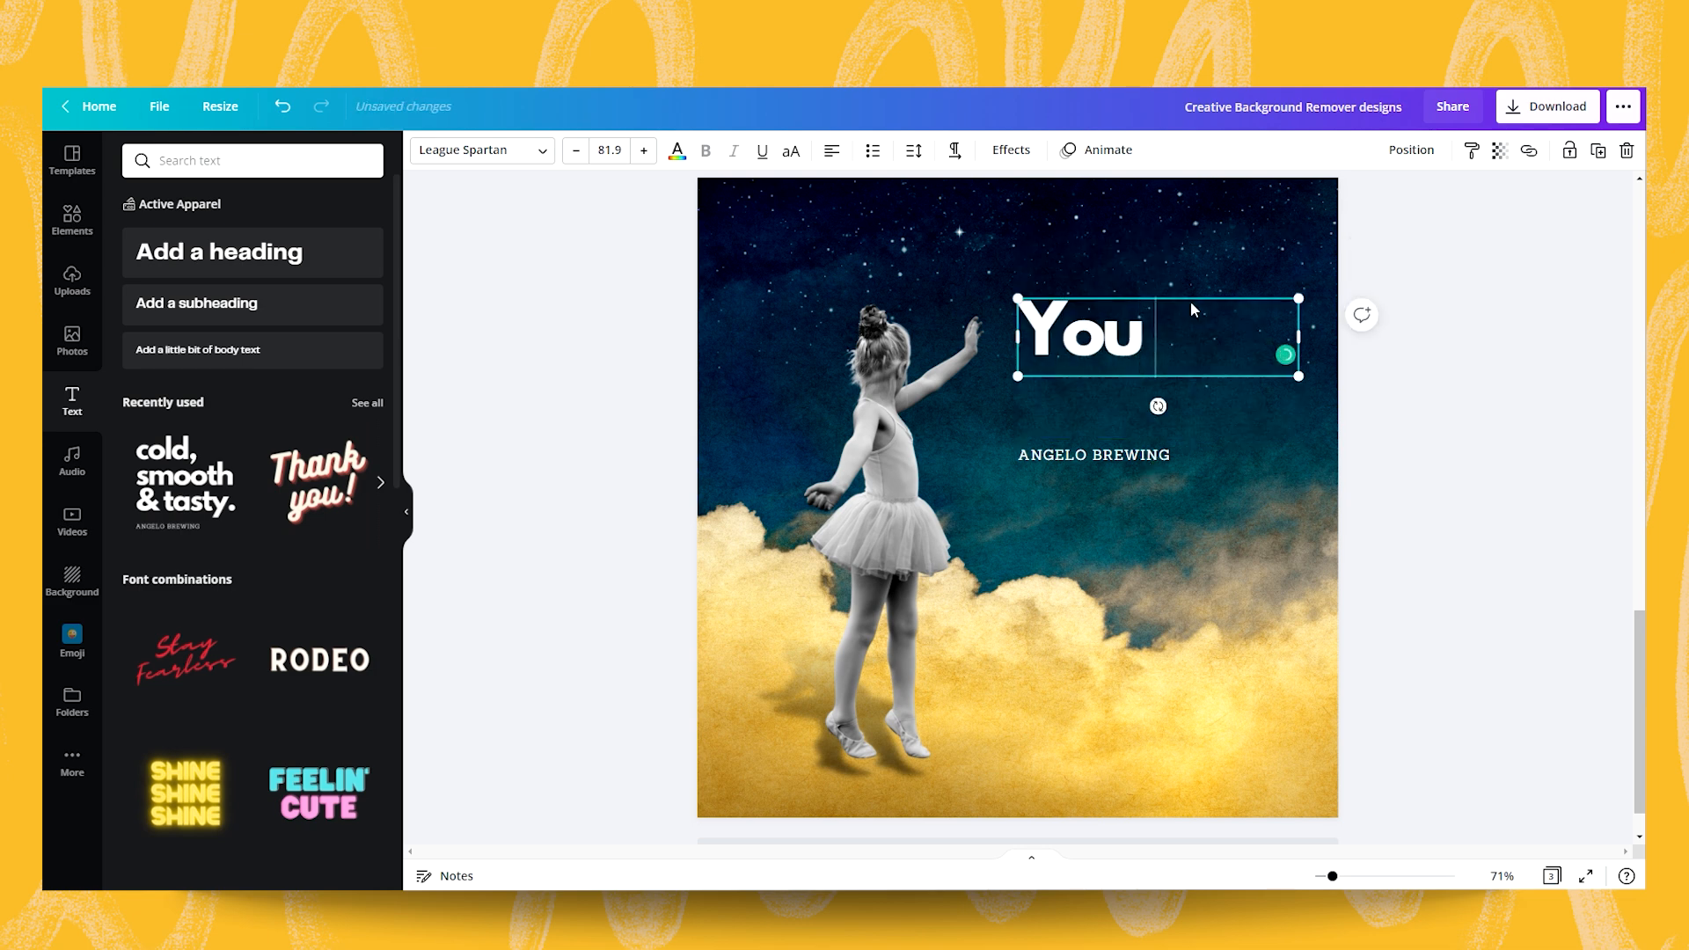
text( can do anyt)
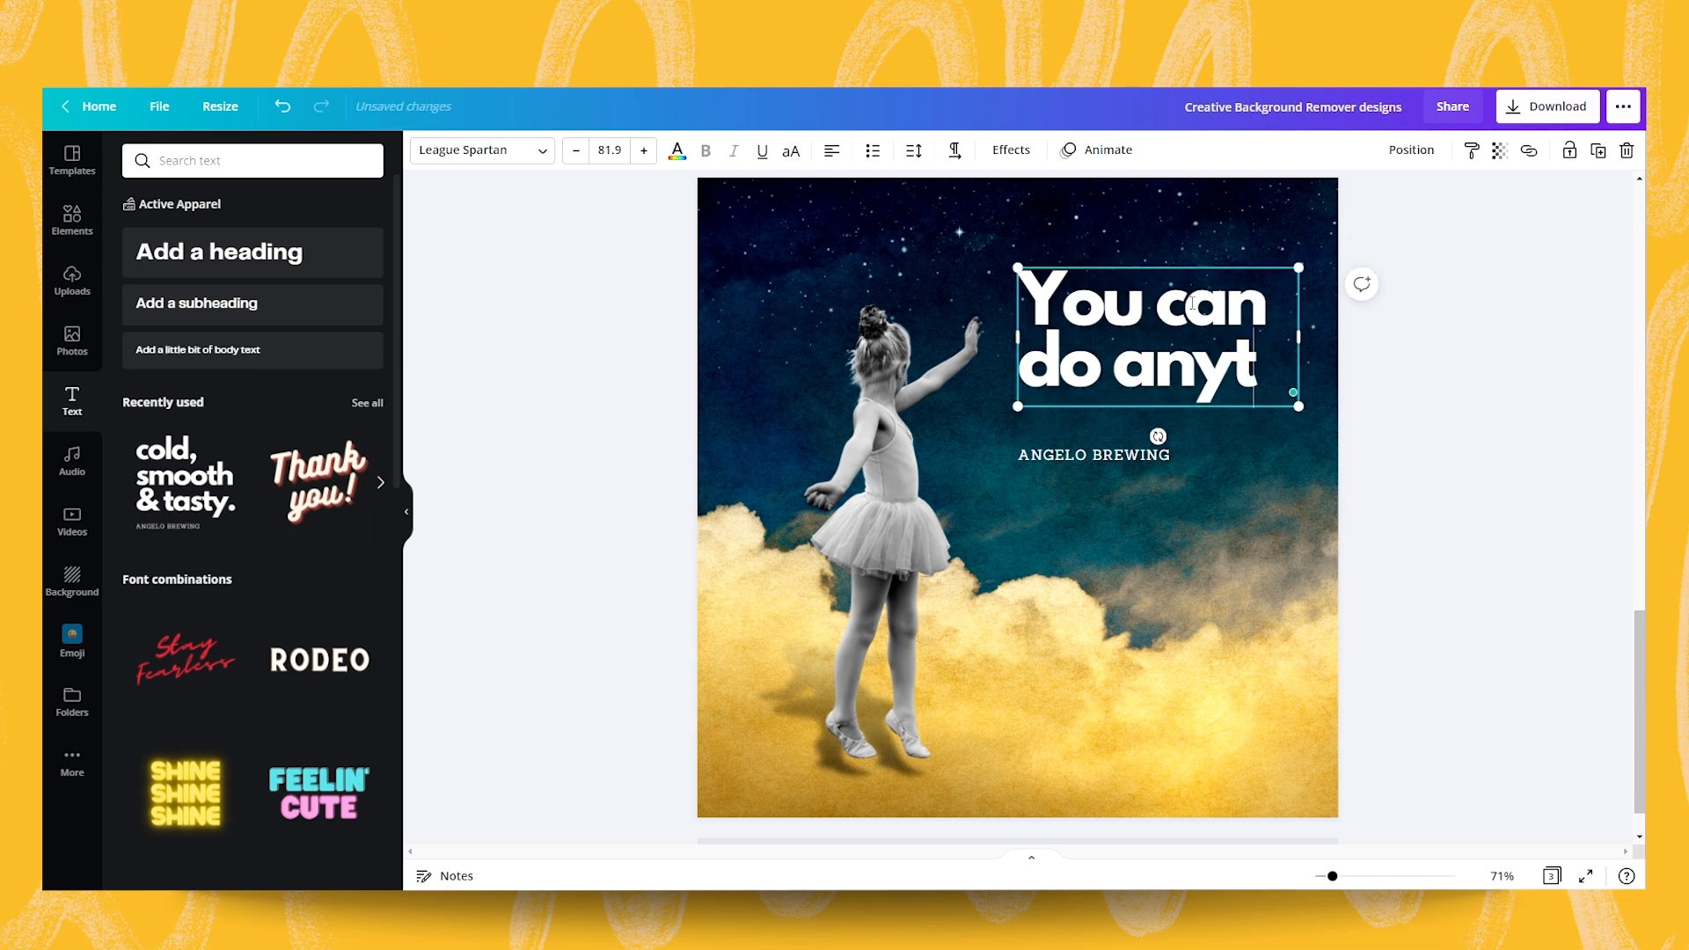
text(hing!)
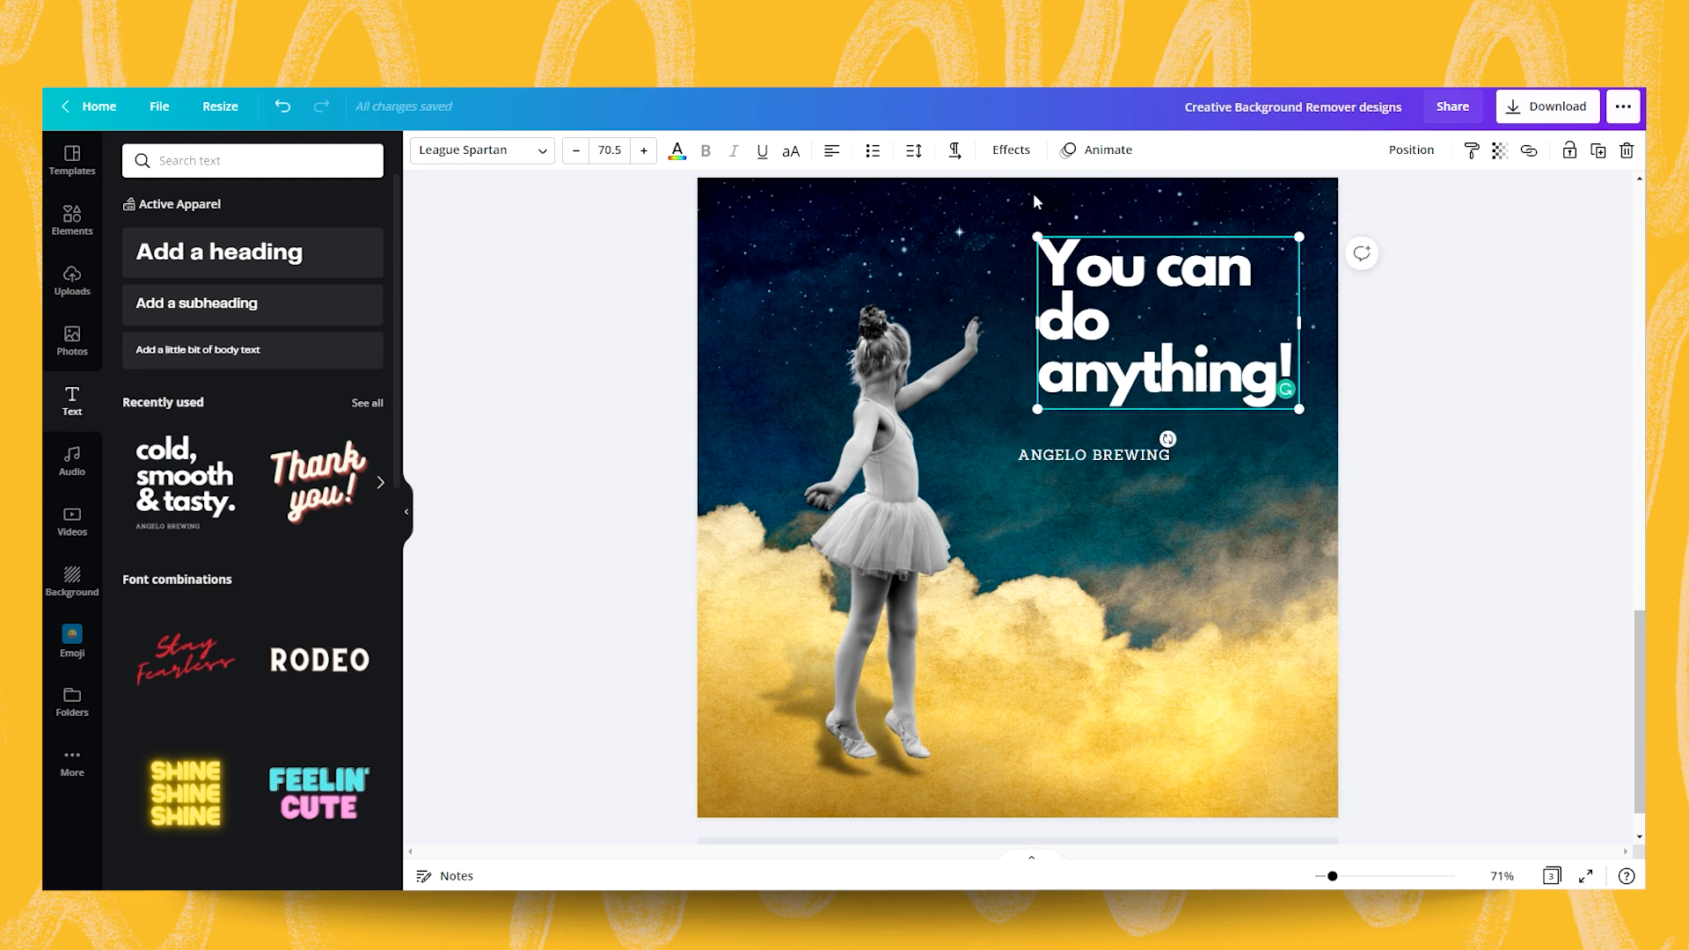
Step: Apply a yellow Shadow effect to the "You can do anything!" heading, with added blur and a larger offset
click(1011, 150)
click(221, 263)
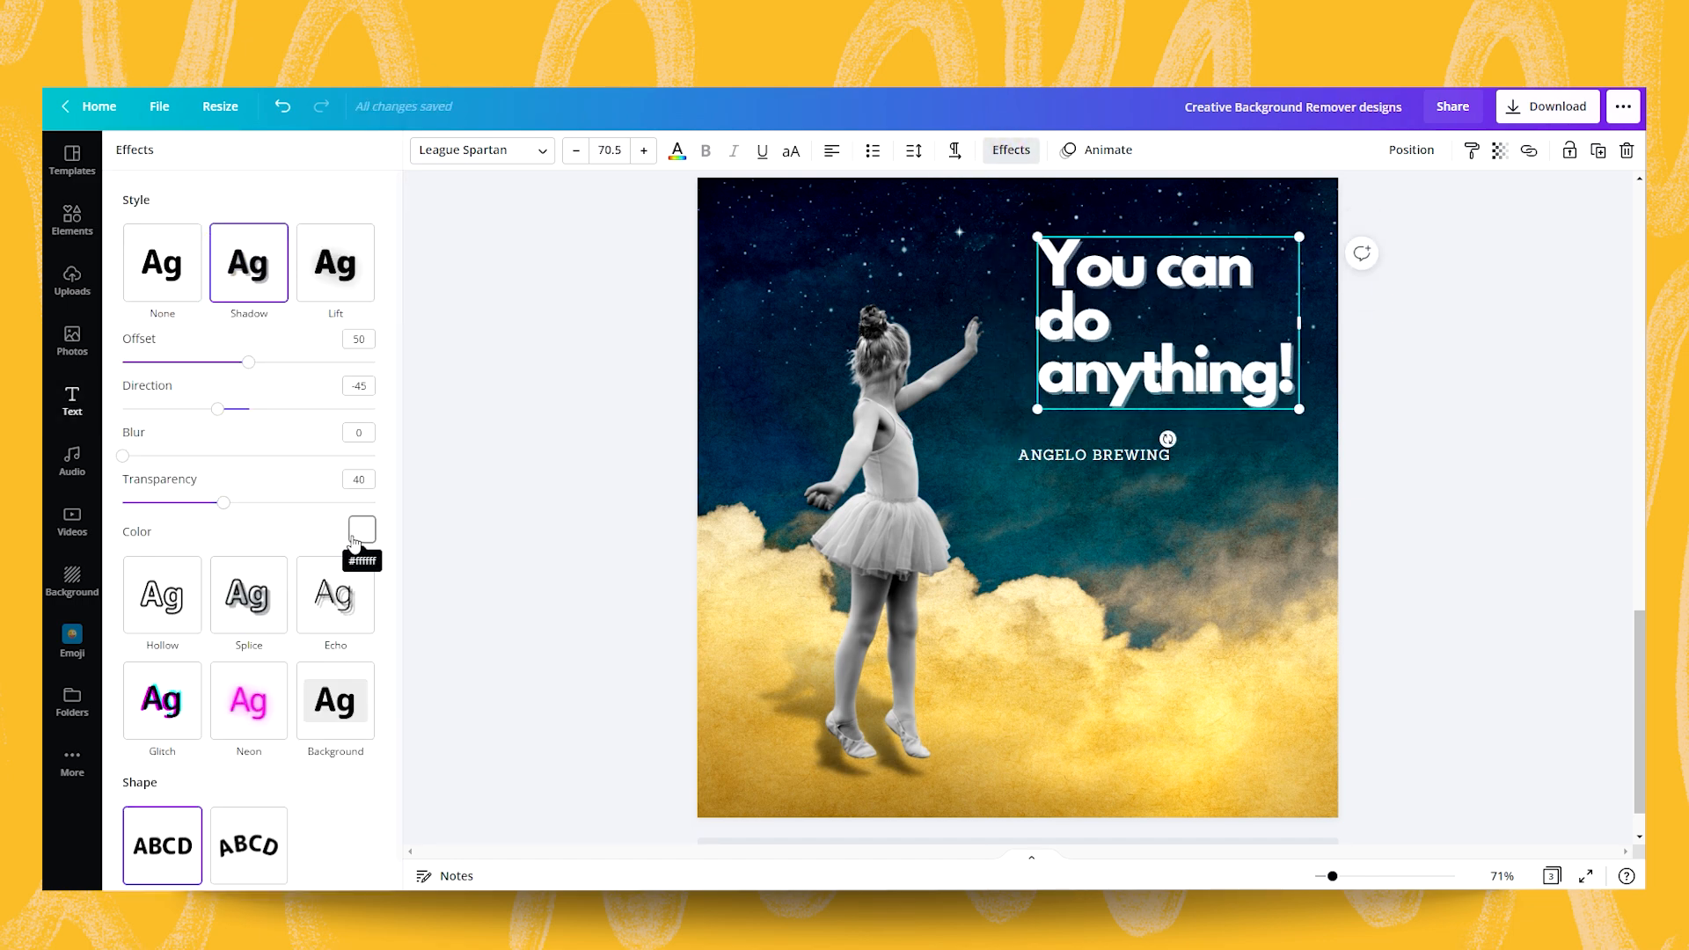
click(361, 529)
click(261, 639)
drag(122, 456, 358, 502)
drag(249, 361, 278, 361)
Step: Move the small caption under the heading and replace its text with "THE SKY IS NO LIMIT"
drag(1066, 456, 1092, 431)
double_click(1093, 431)
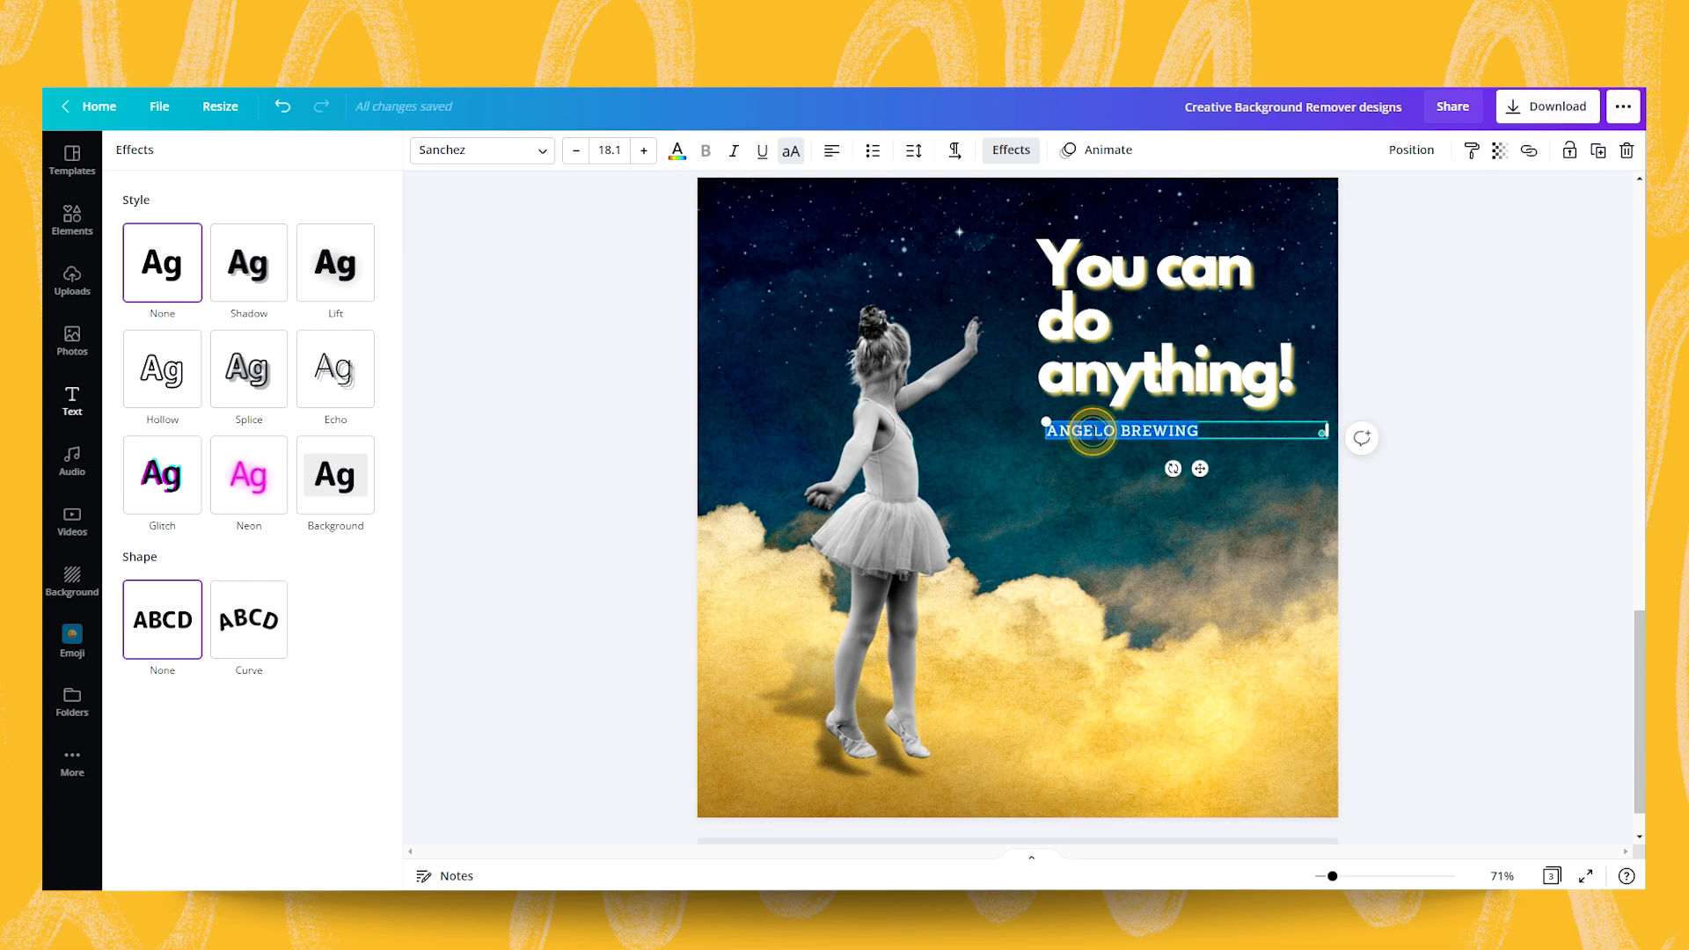
text(THE SKY)
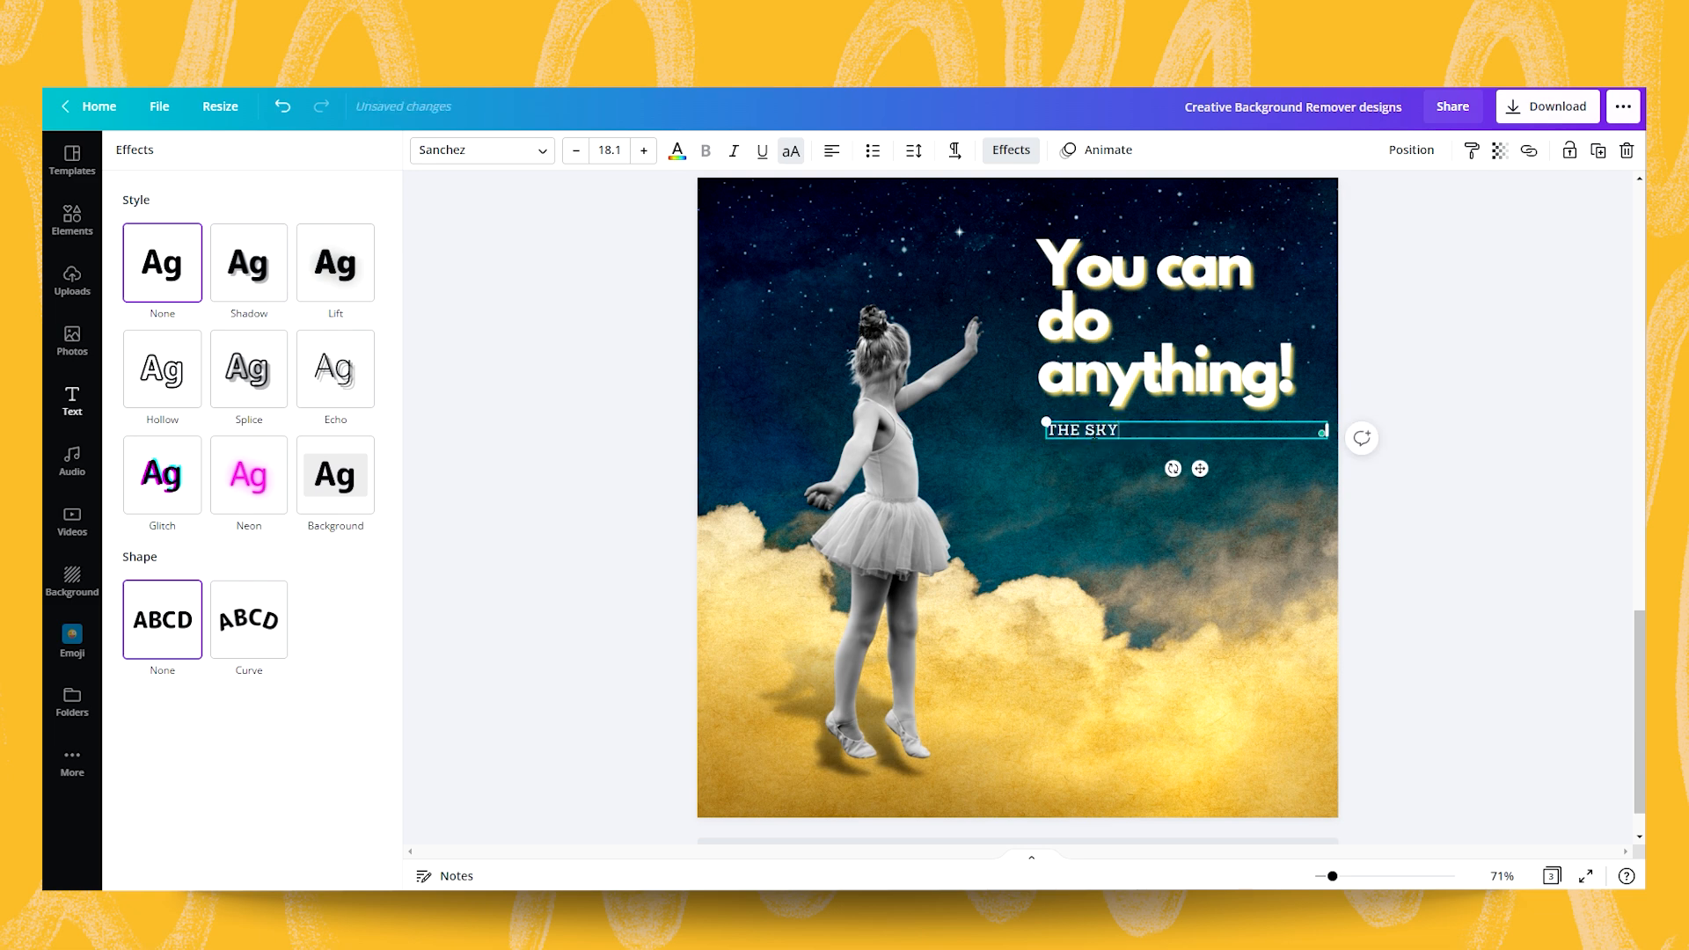
text( IS NO LIMIT)
click(1254, 455)
click(1382, 530)
click(1154, 445)
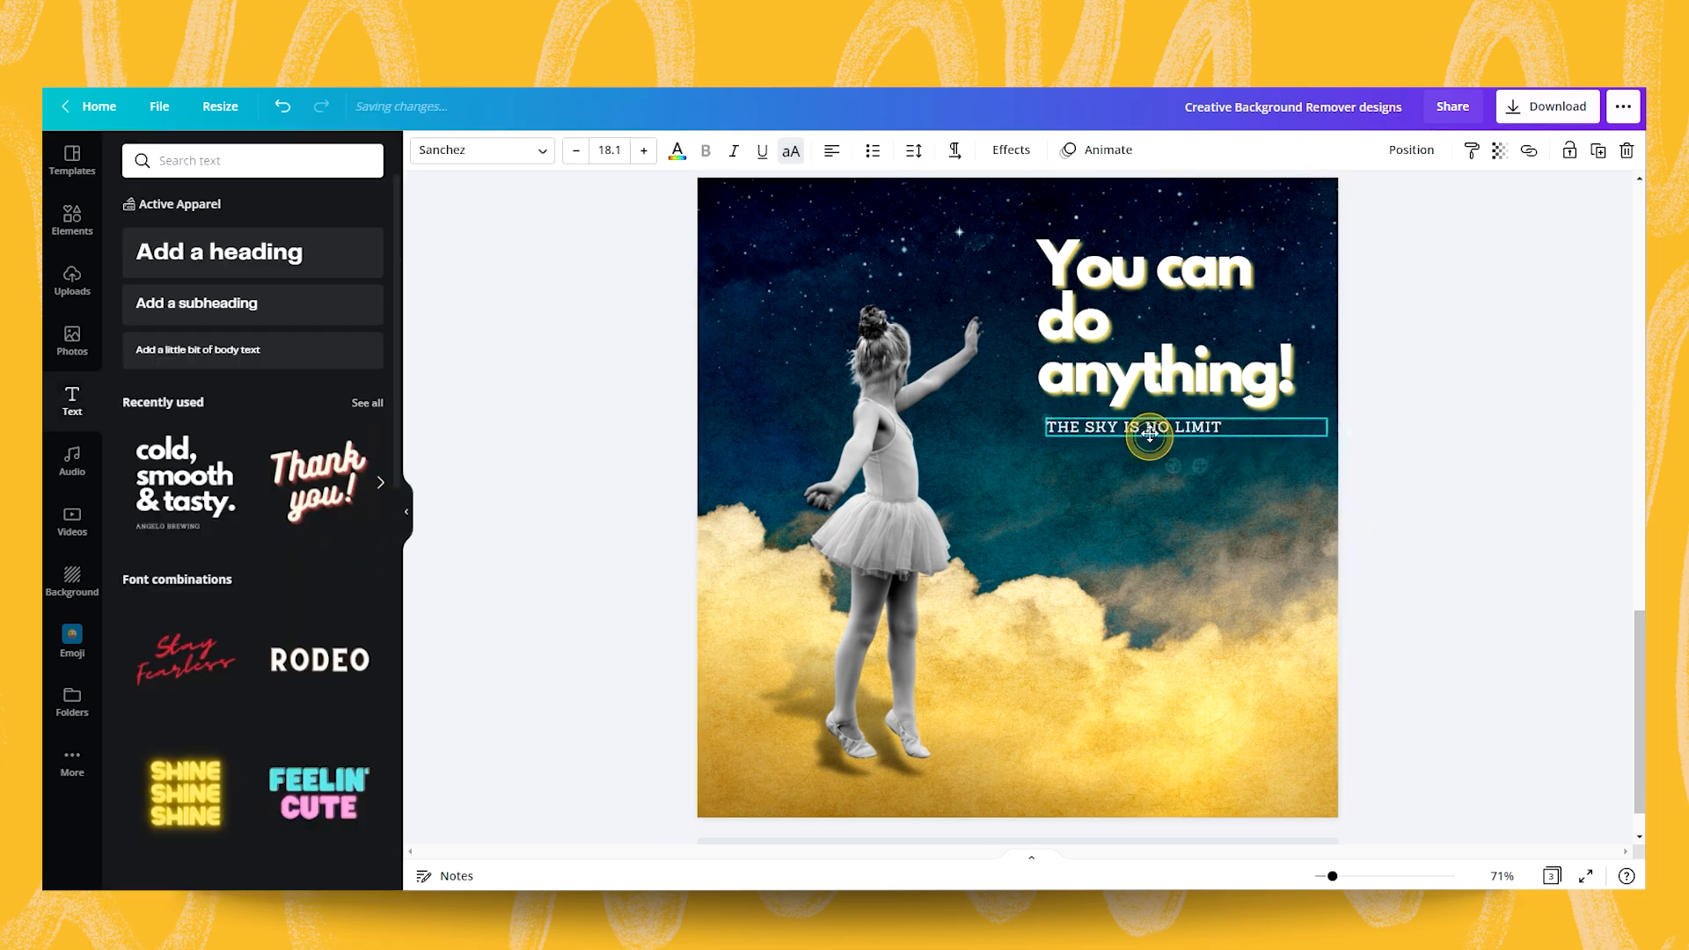
click(1366, 503)
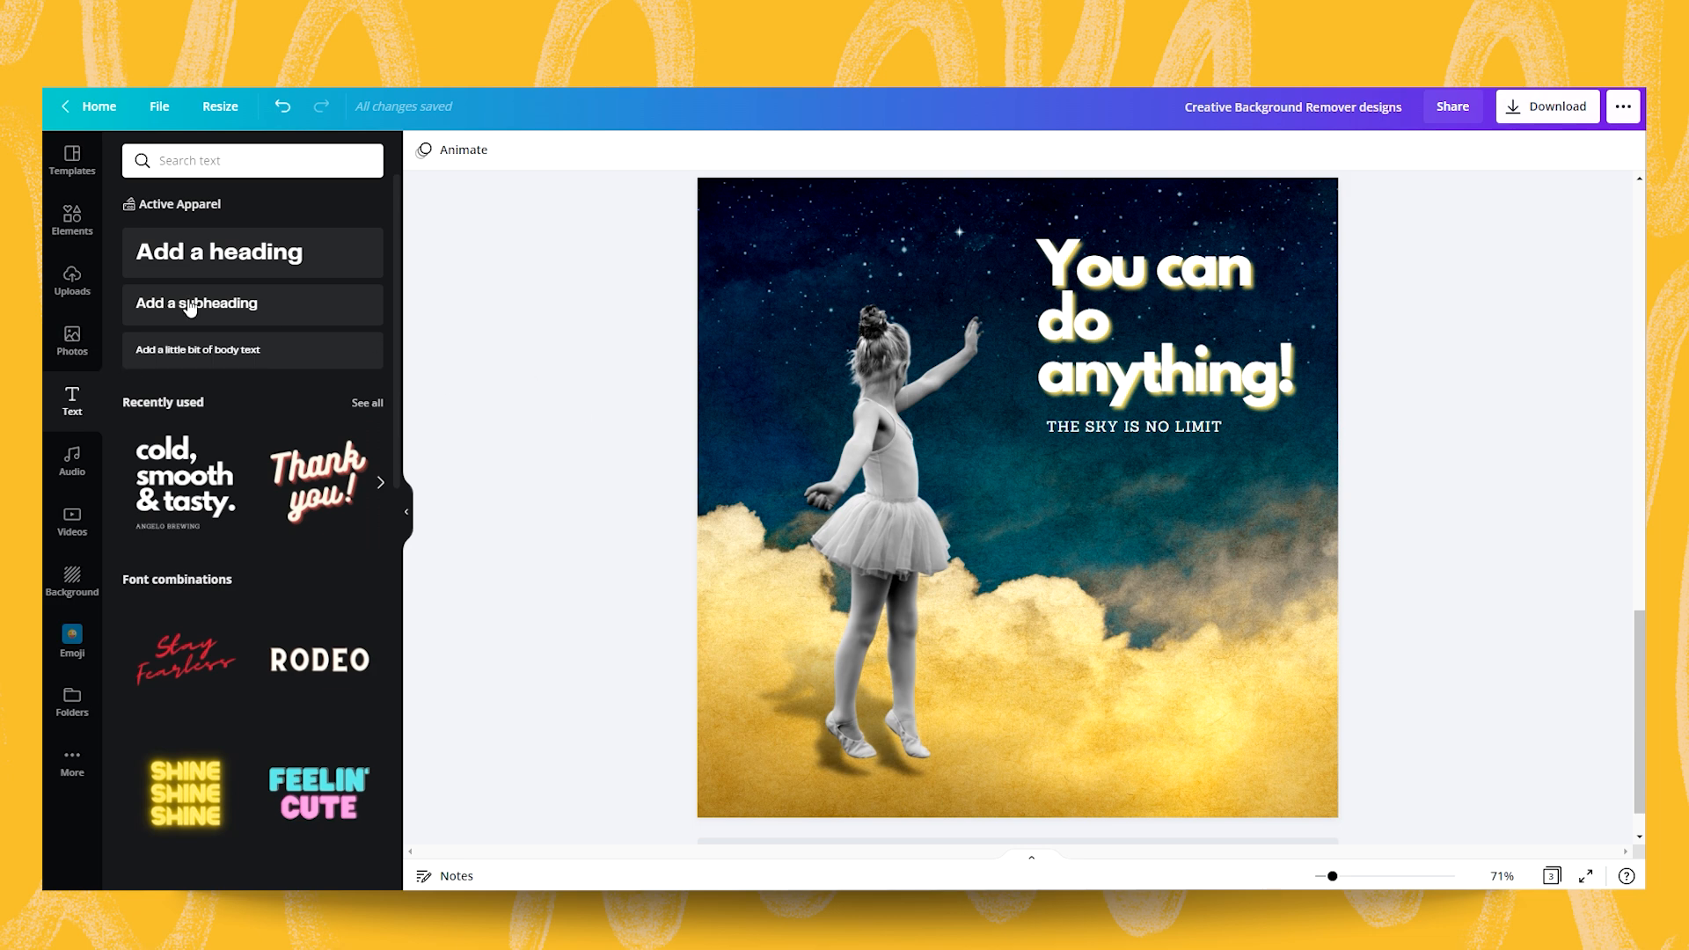
Step: Search the photos for "star dust" and add the golden S-shaped dust swirl to the design
click(74, 331)
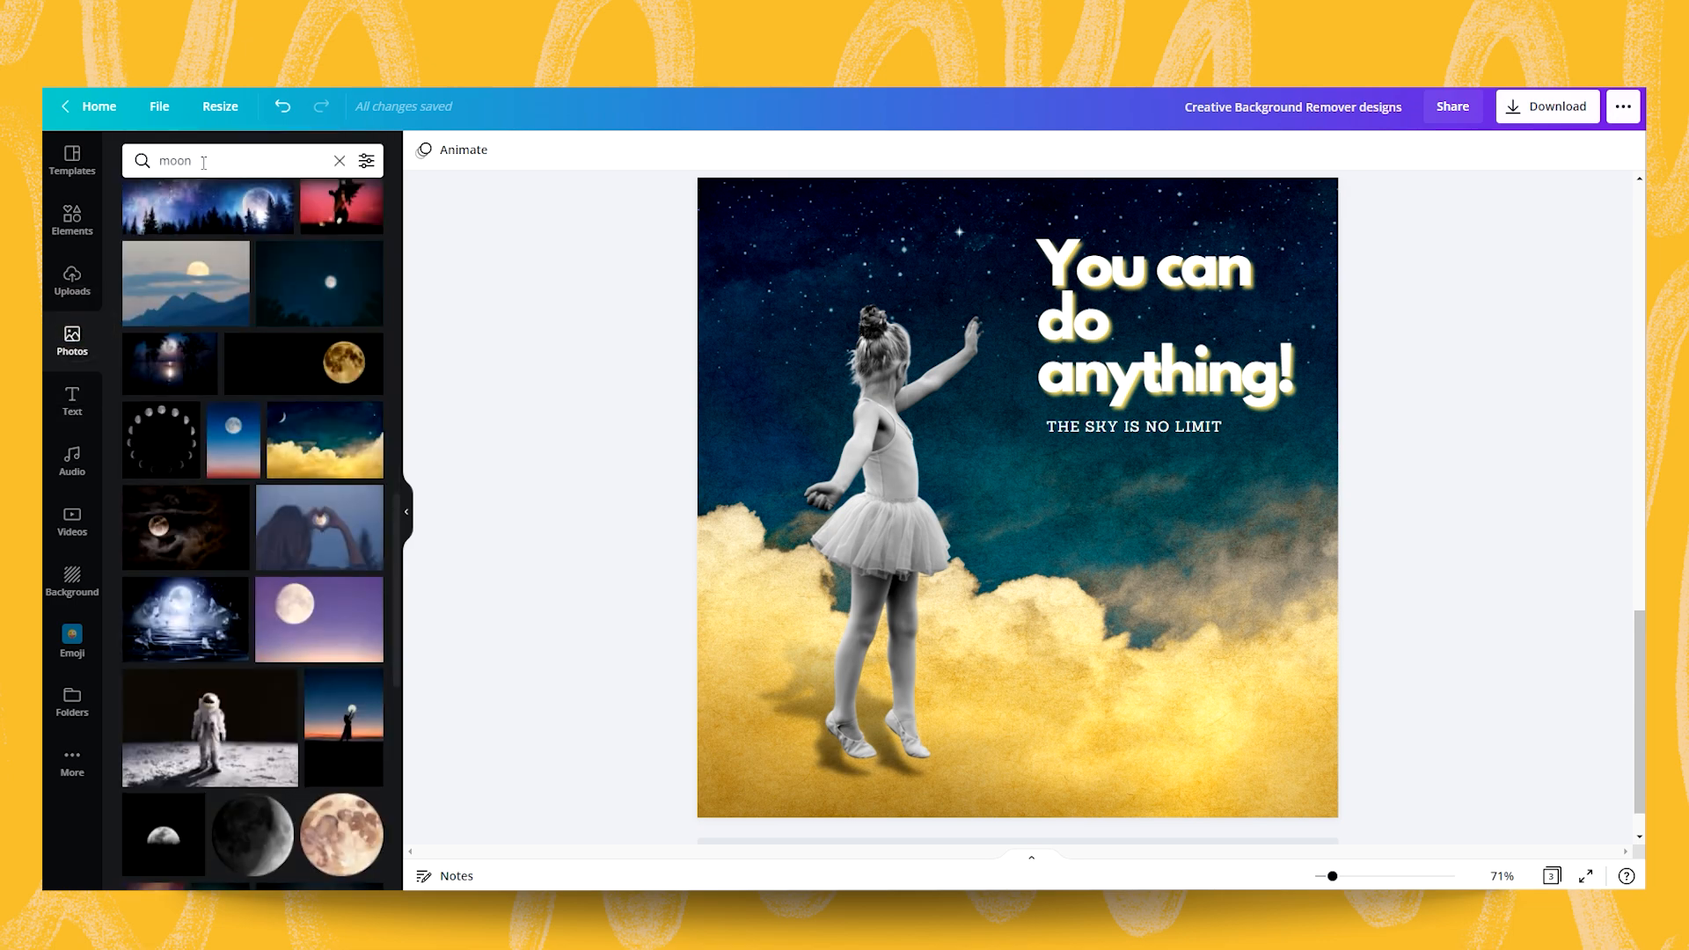
click(208, 160)
text(star dust)
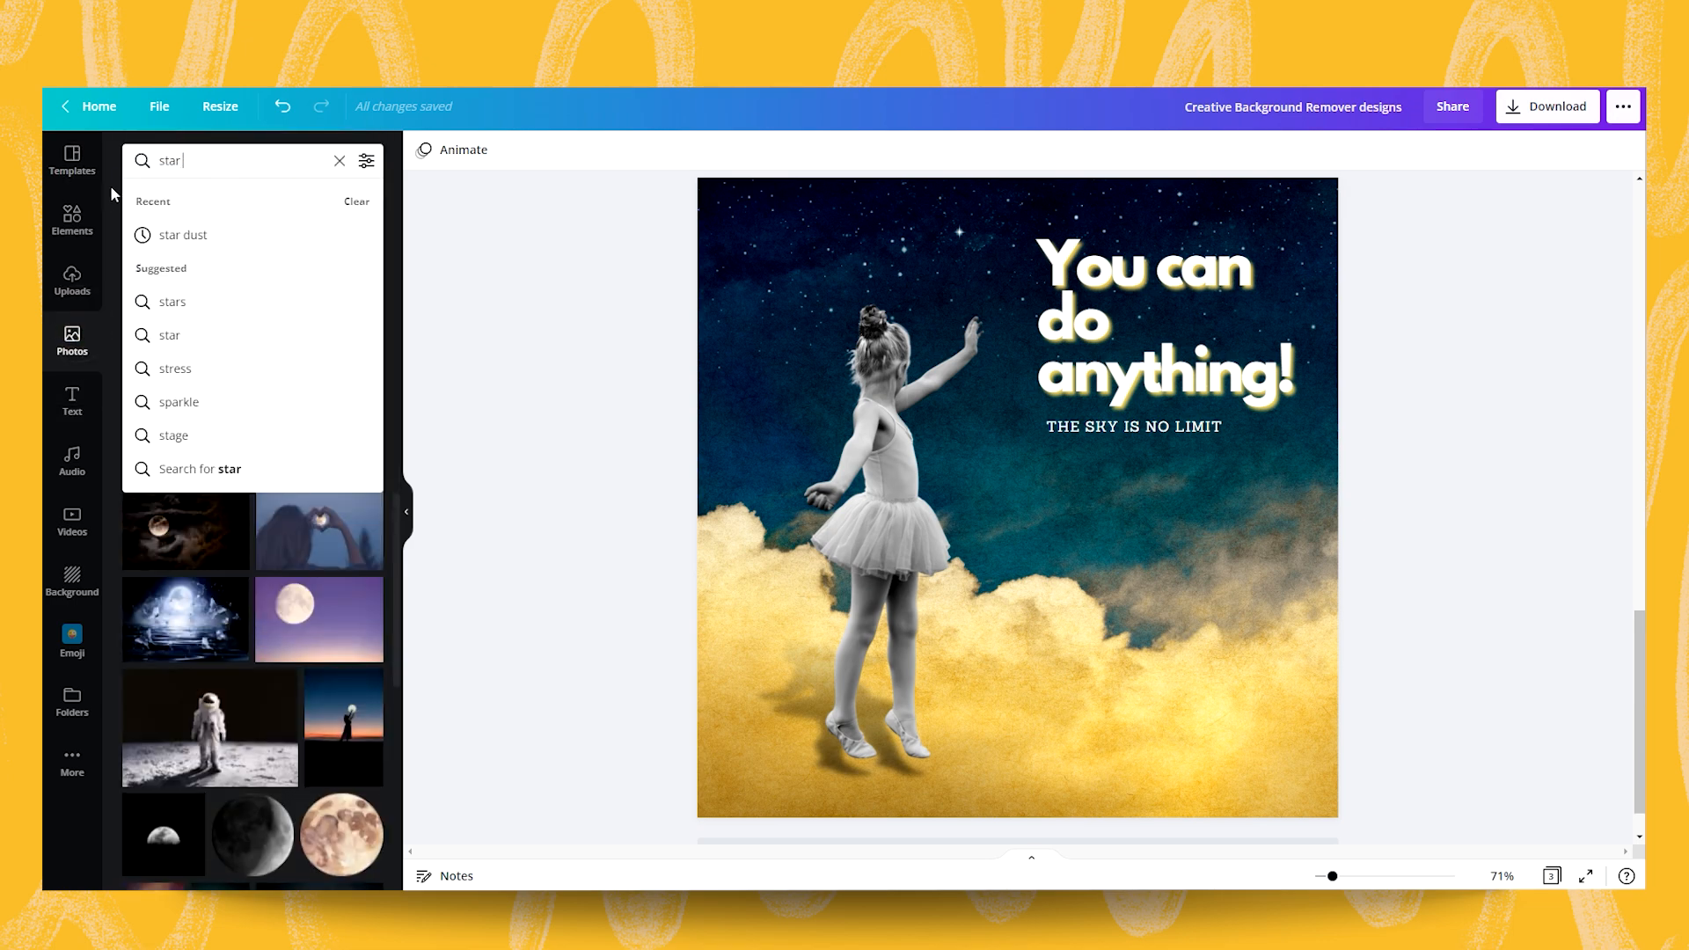
key(Return)
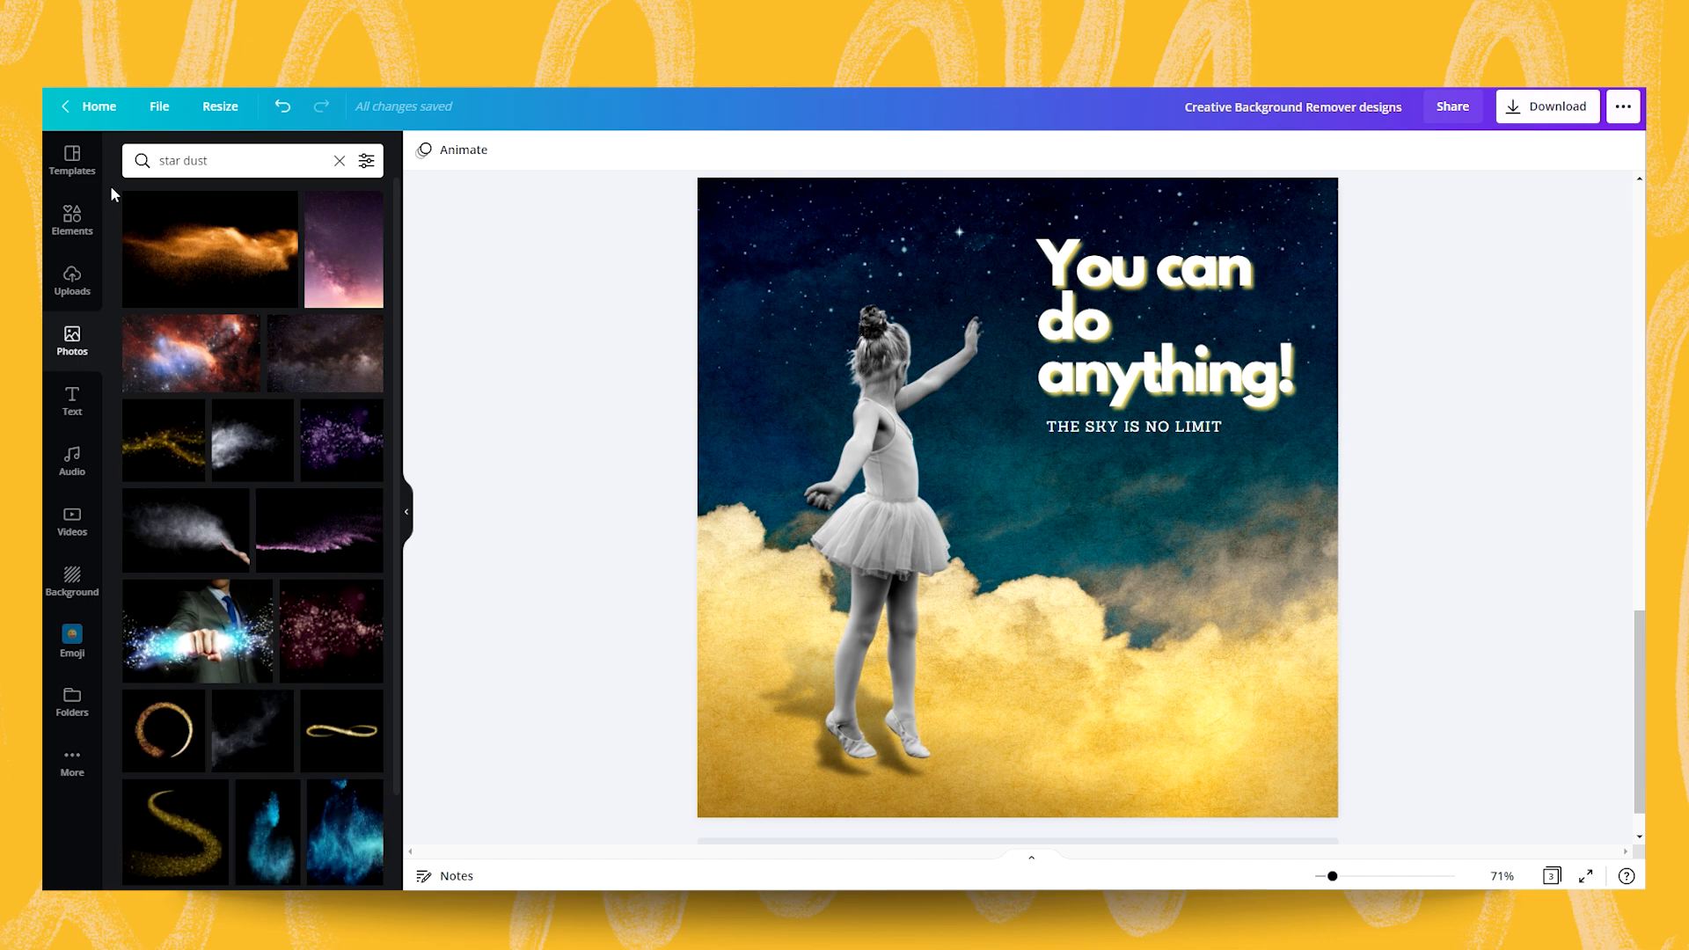
scroll(227, 459, down, 2)
scroll(227, 459, down, 3)
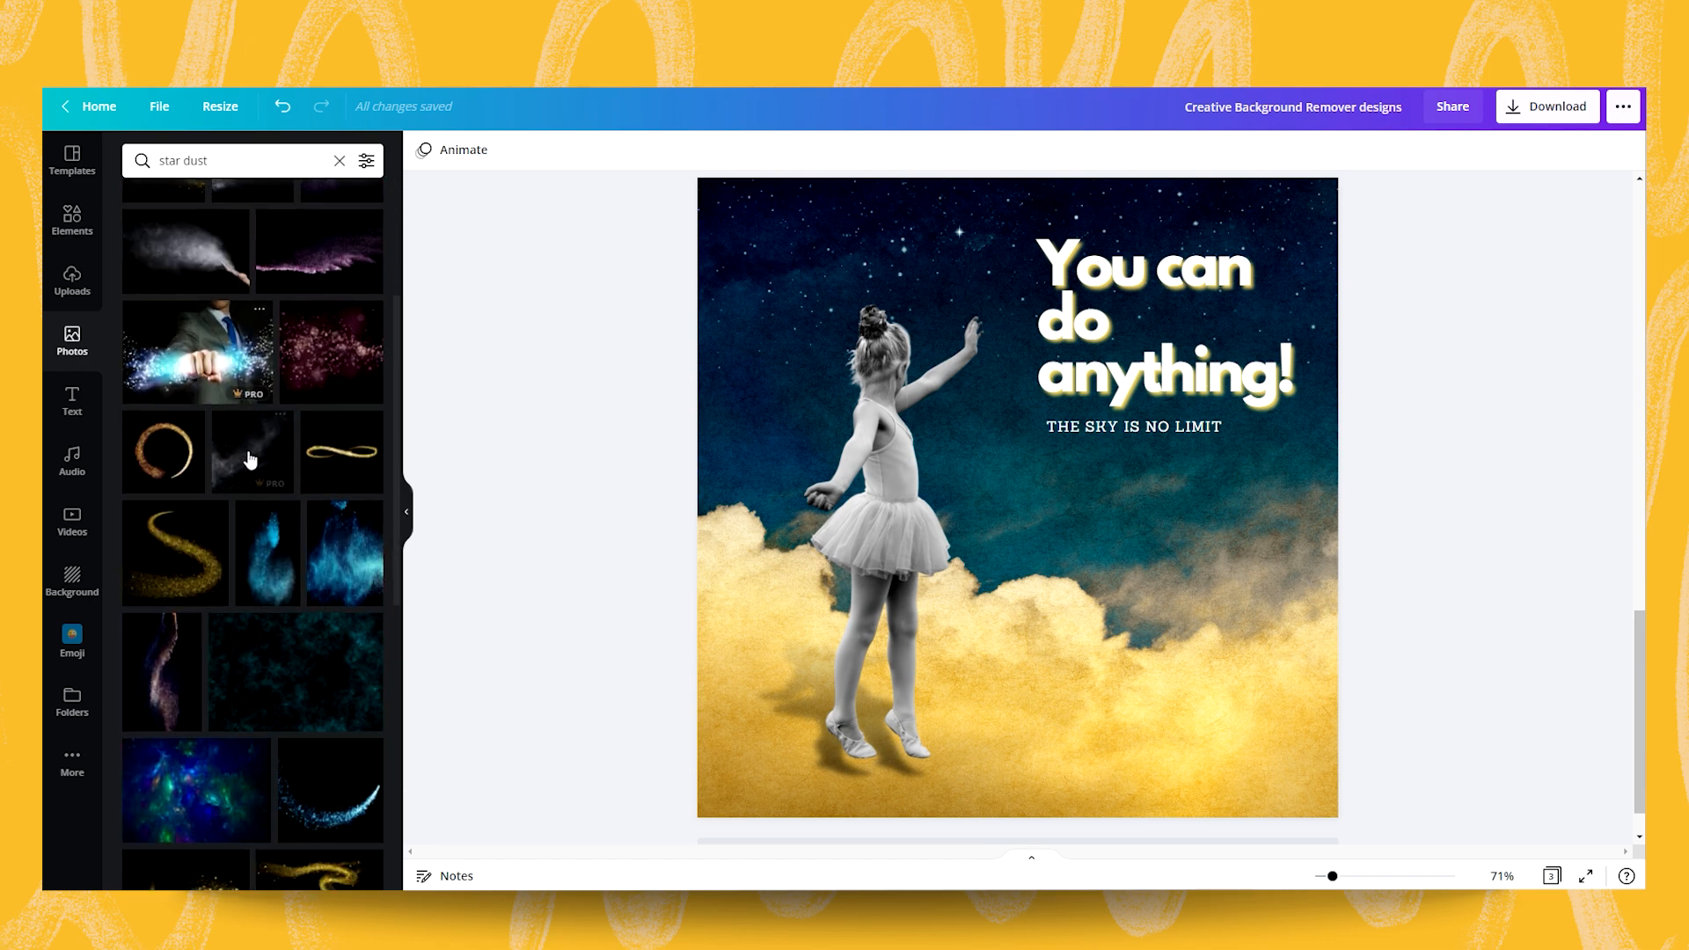
click(176, 557)
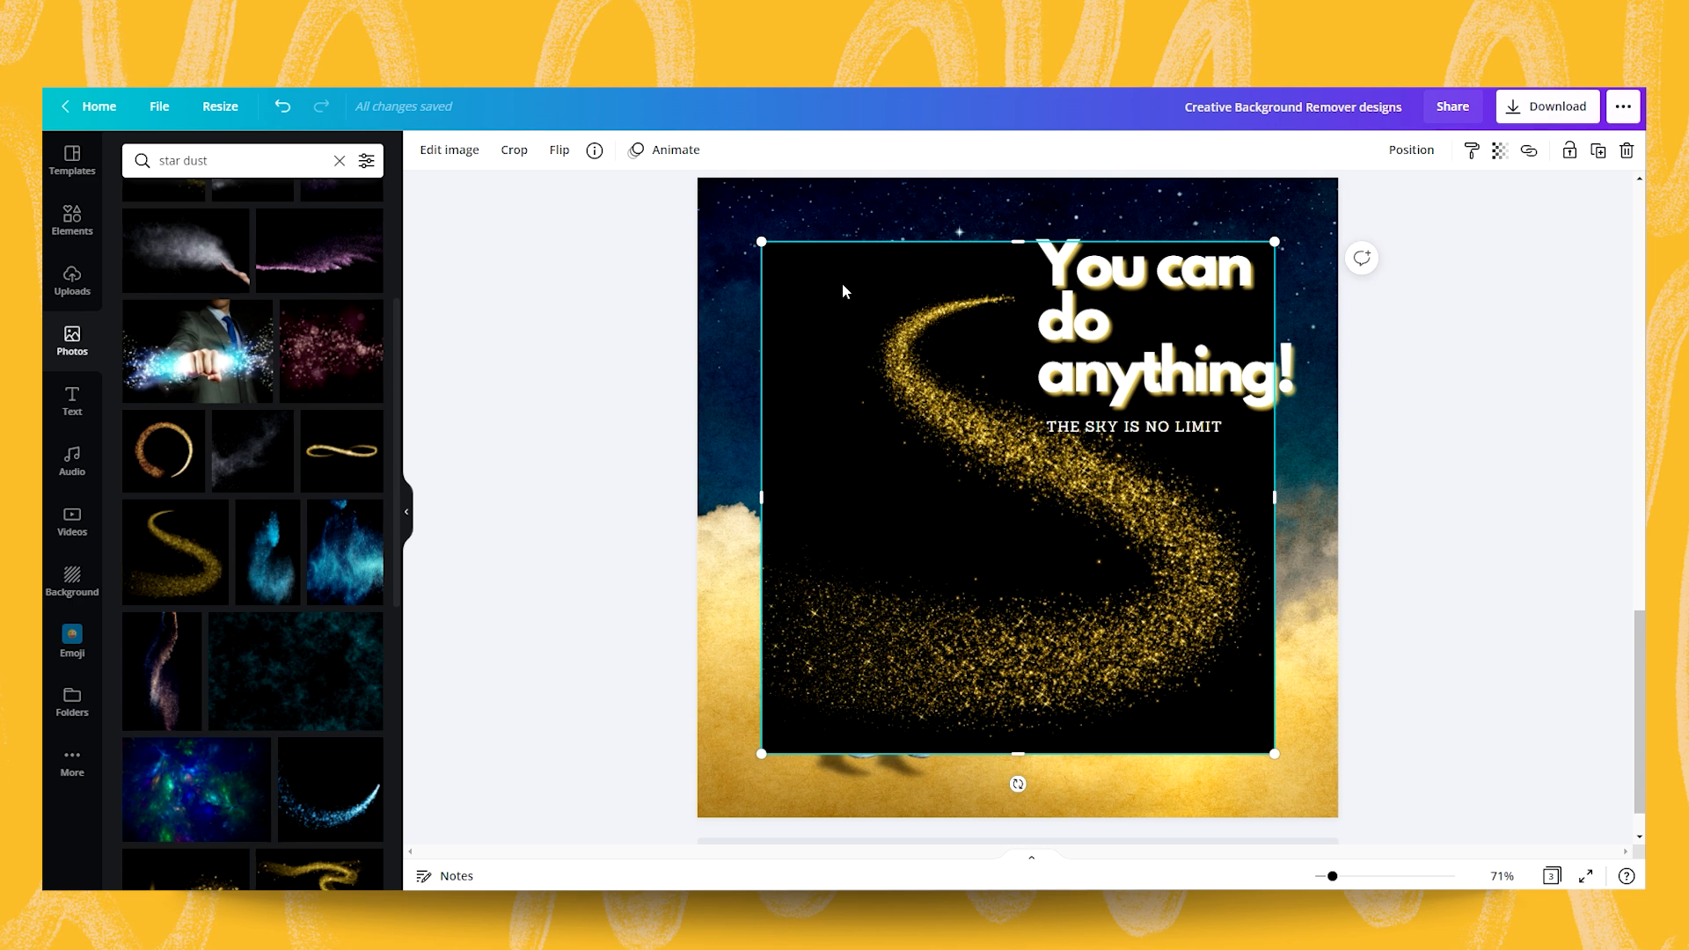
Step: Remove the background from the golden dust image and send it backward behind the ballerina
click(449, 151)
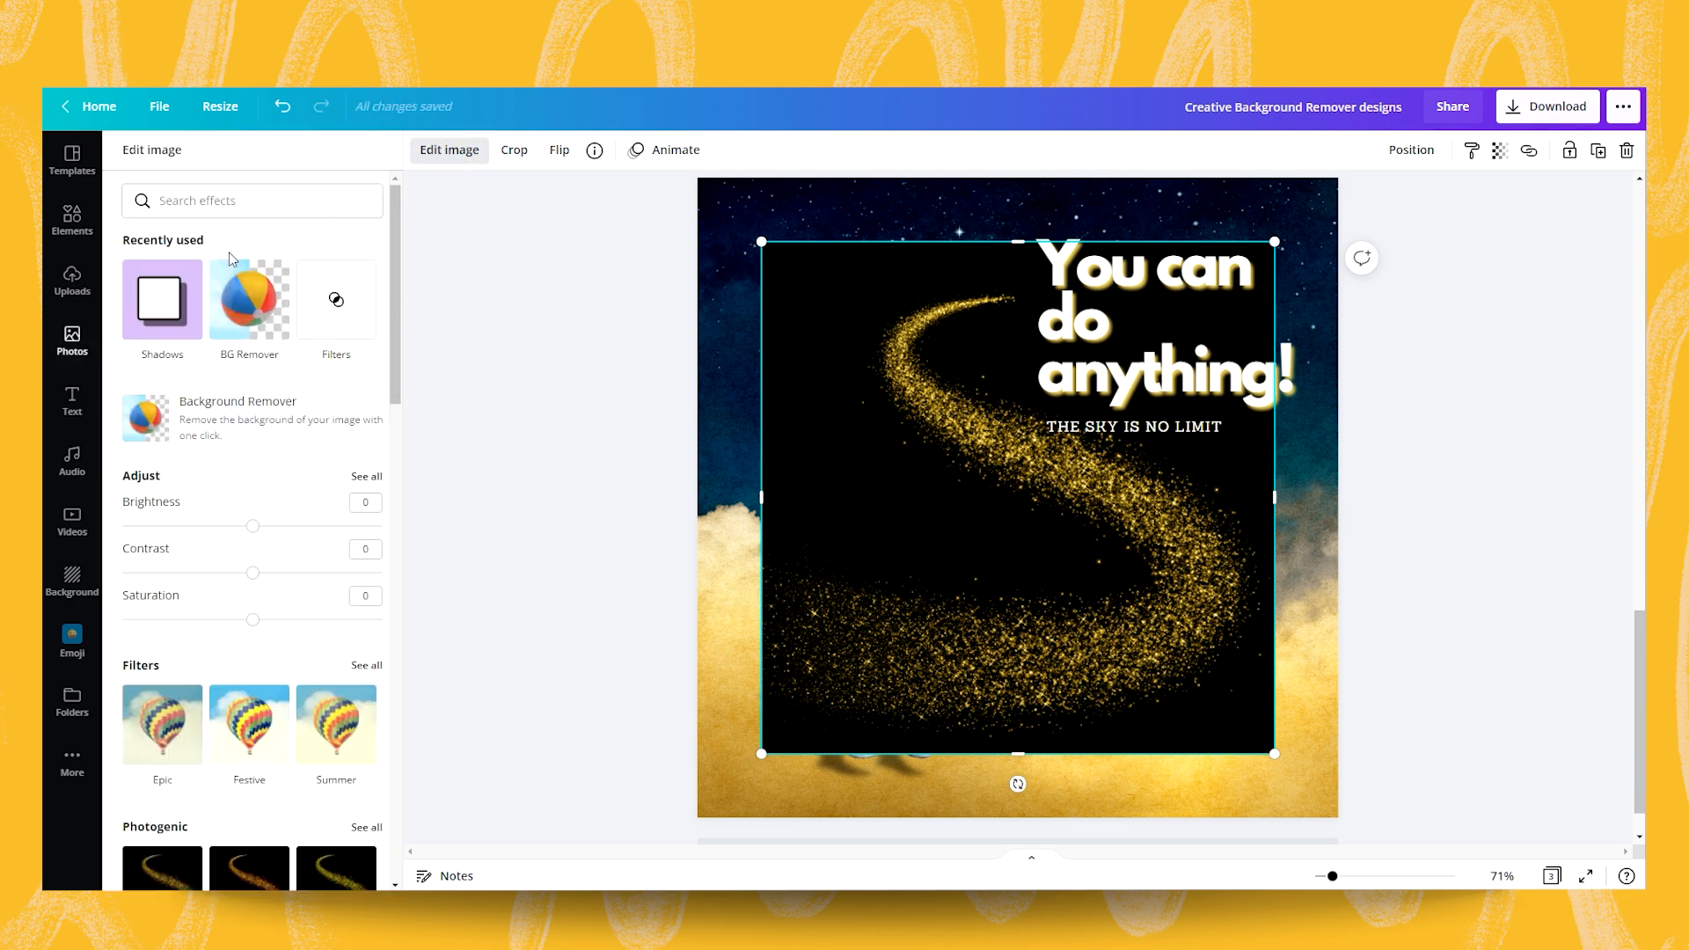
click(254, 280)
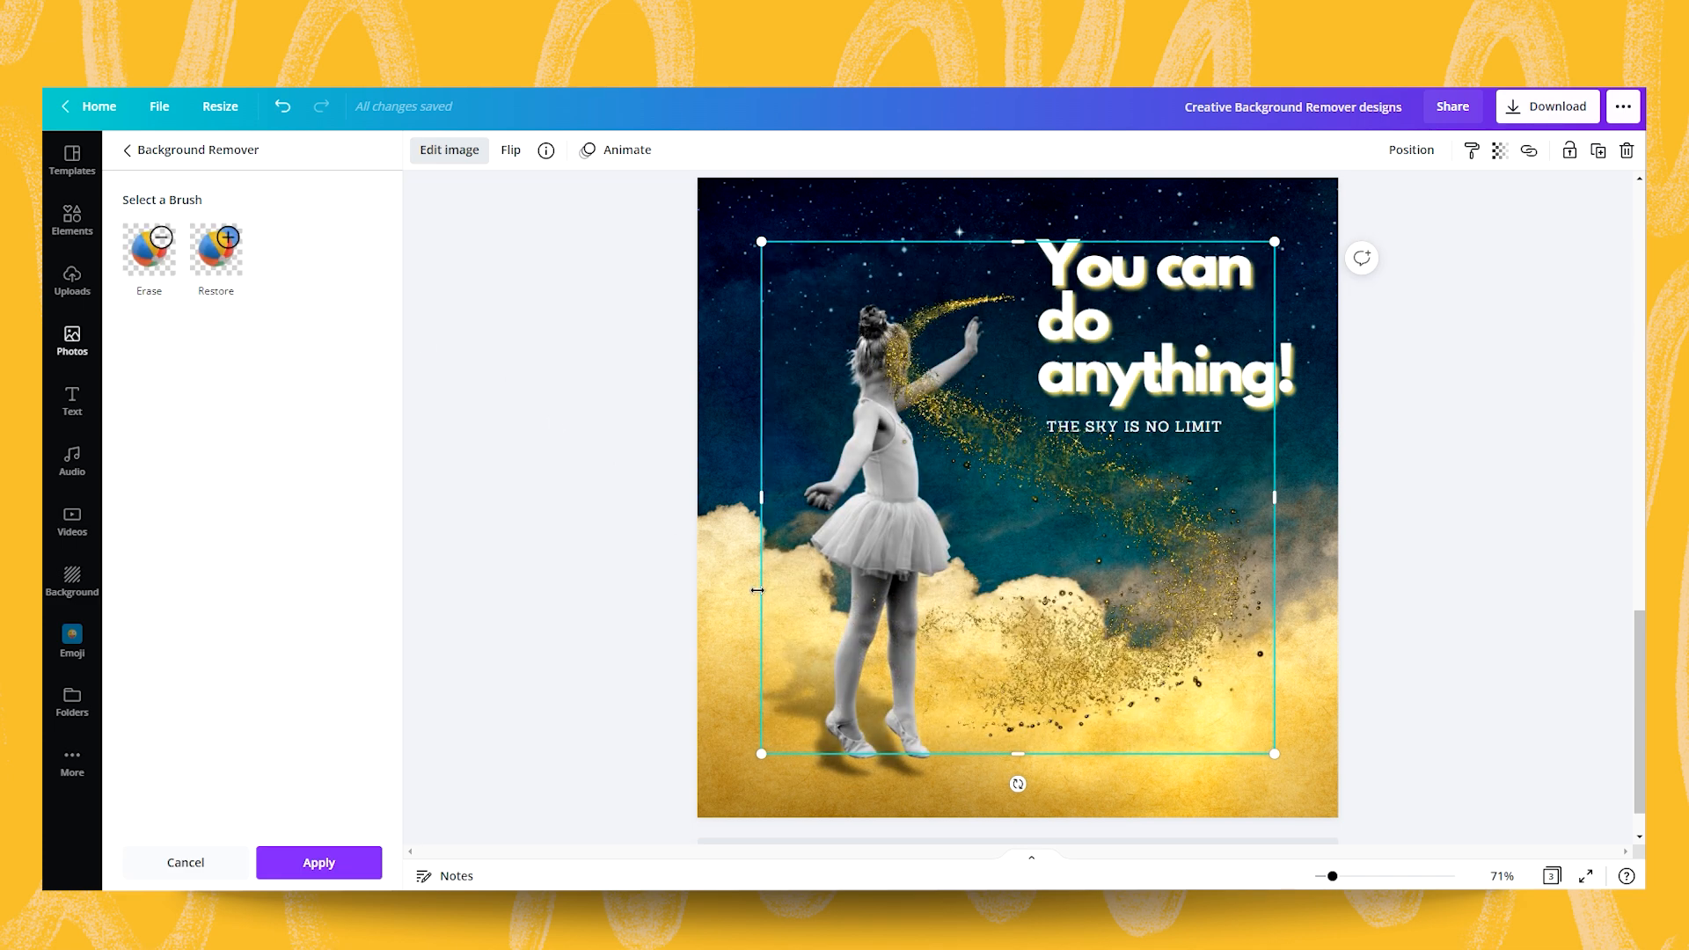
drag(1137, 694, 1160, 675)
click(1424, 155)
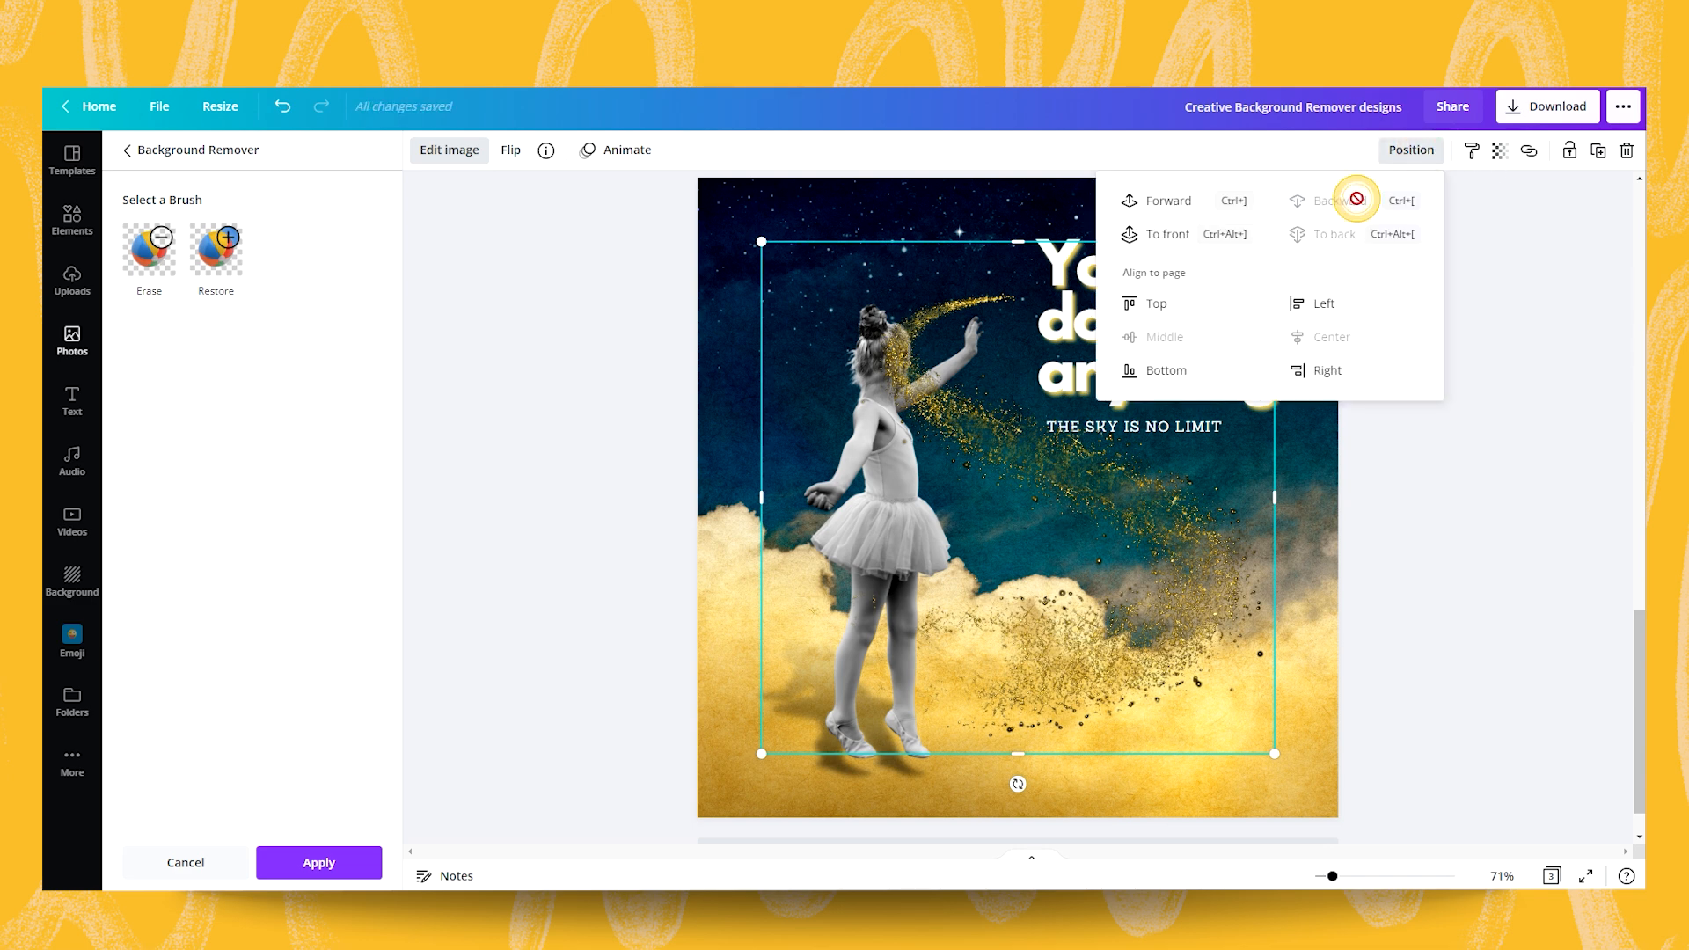
click(1357, 201)
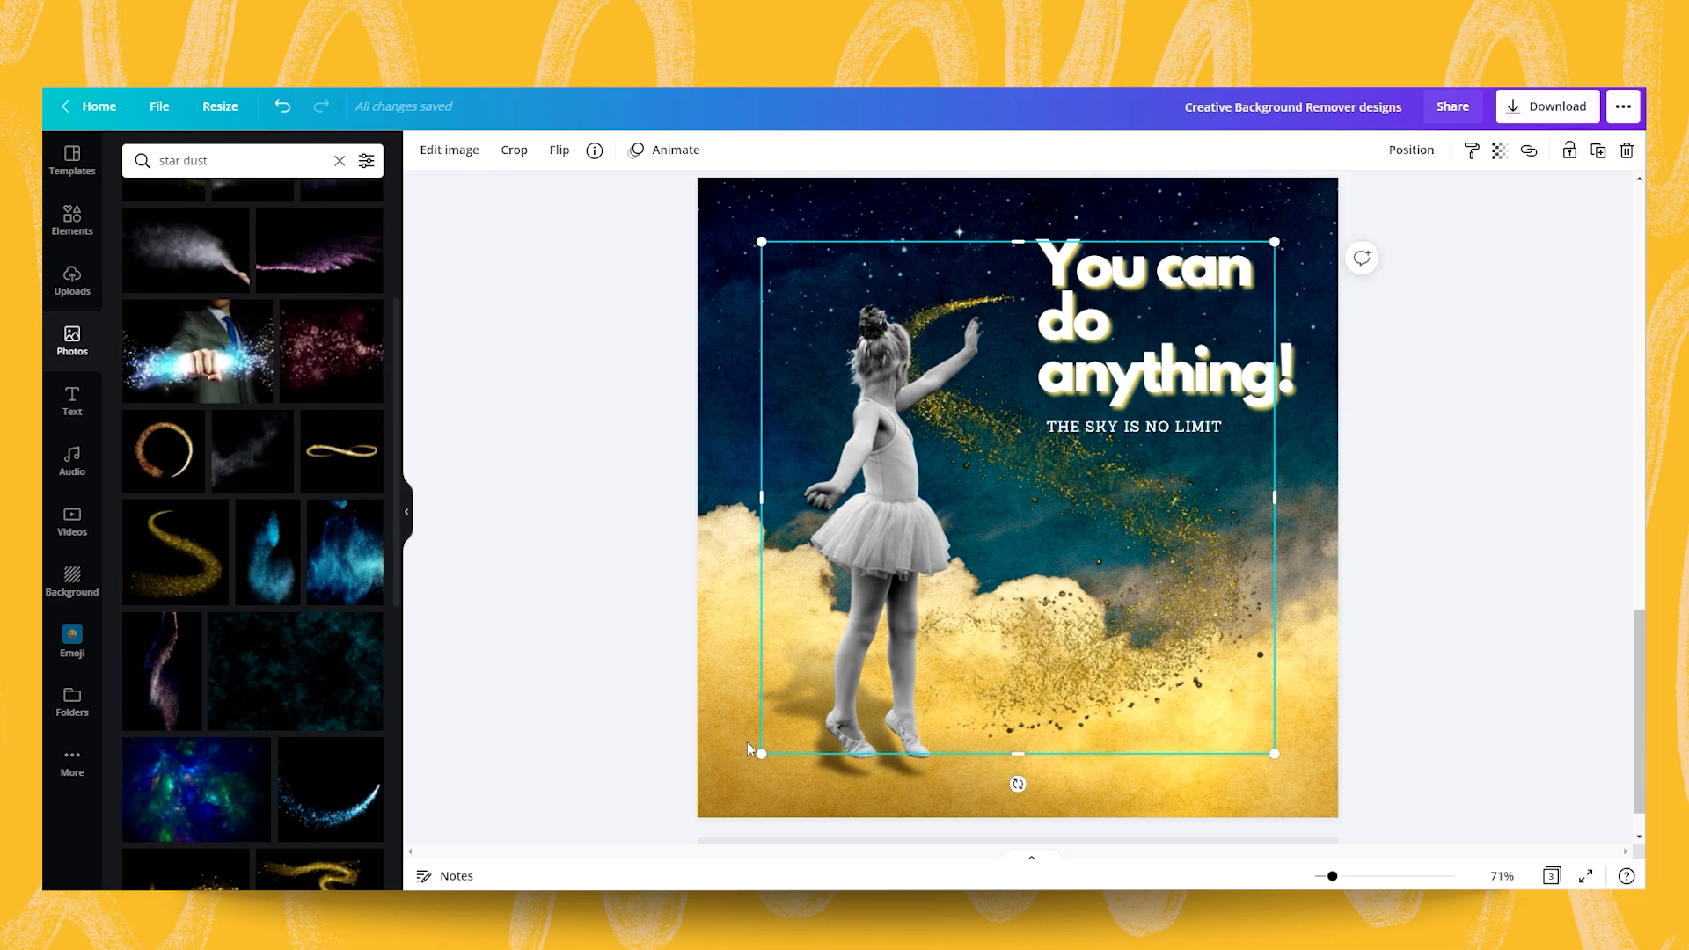
Step: Shrink the golden dust swirl and flip it both vertically and horizontally
drag(761, 754, 861, 658)
drag(927, 460, 884, 544)
click(560, 150)
click(604, 227)
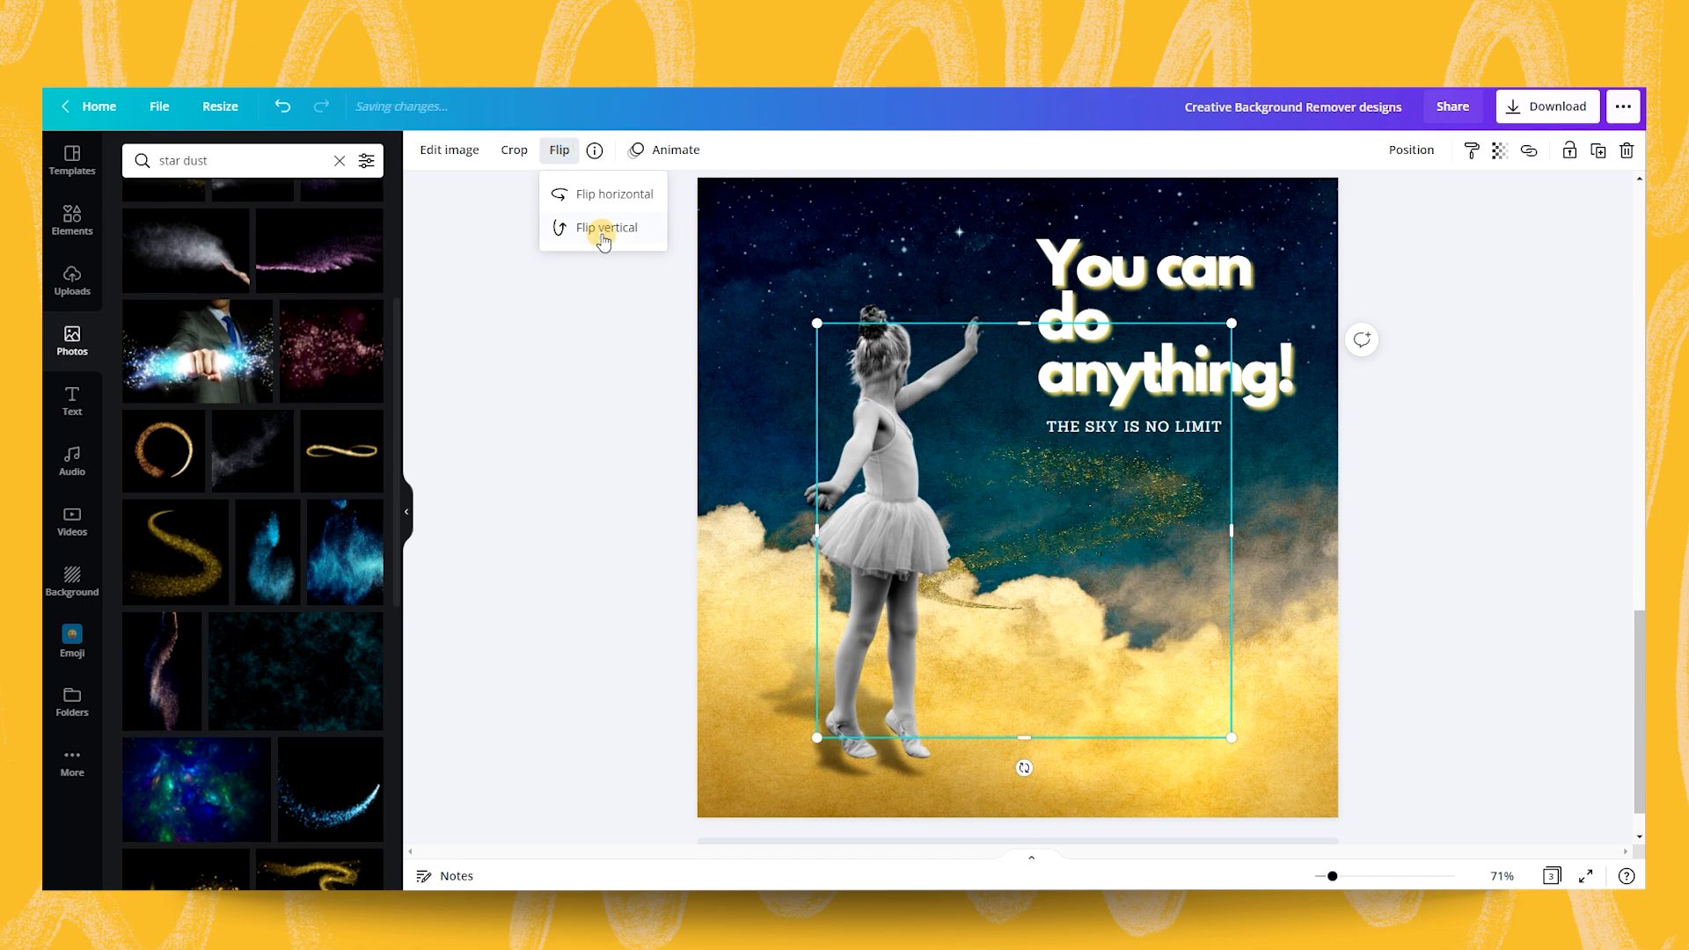
click(577, 195)
Step: Position the golden dust so it swirls around the ballerina down to her feet, and enlarge it slightly
drag(1105, 665, 1000, 724)
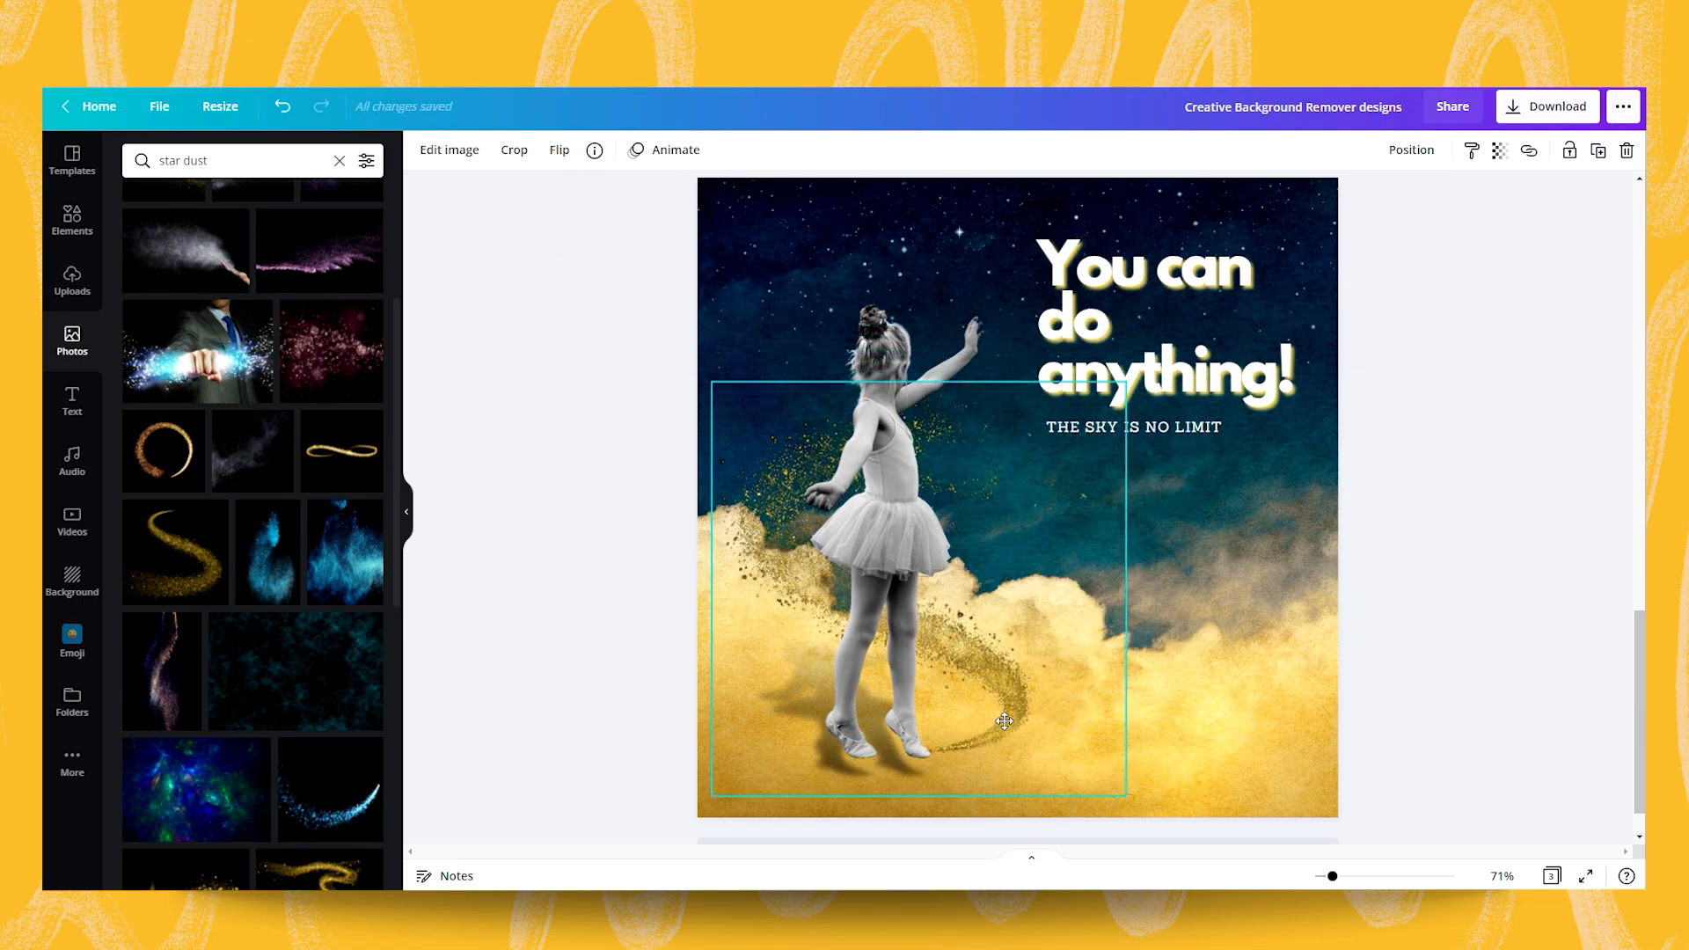
drag(1127, 378, 1151, 358)
click(1475, 409)
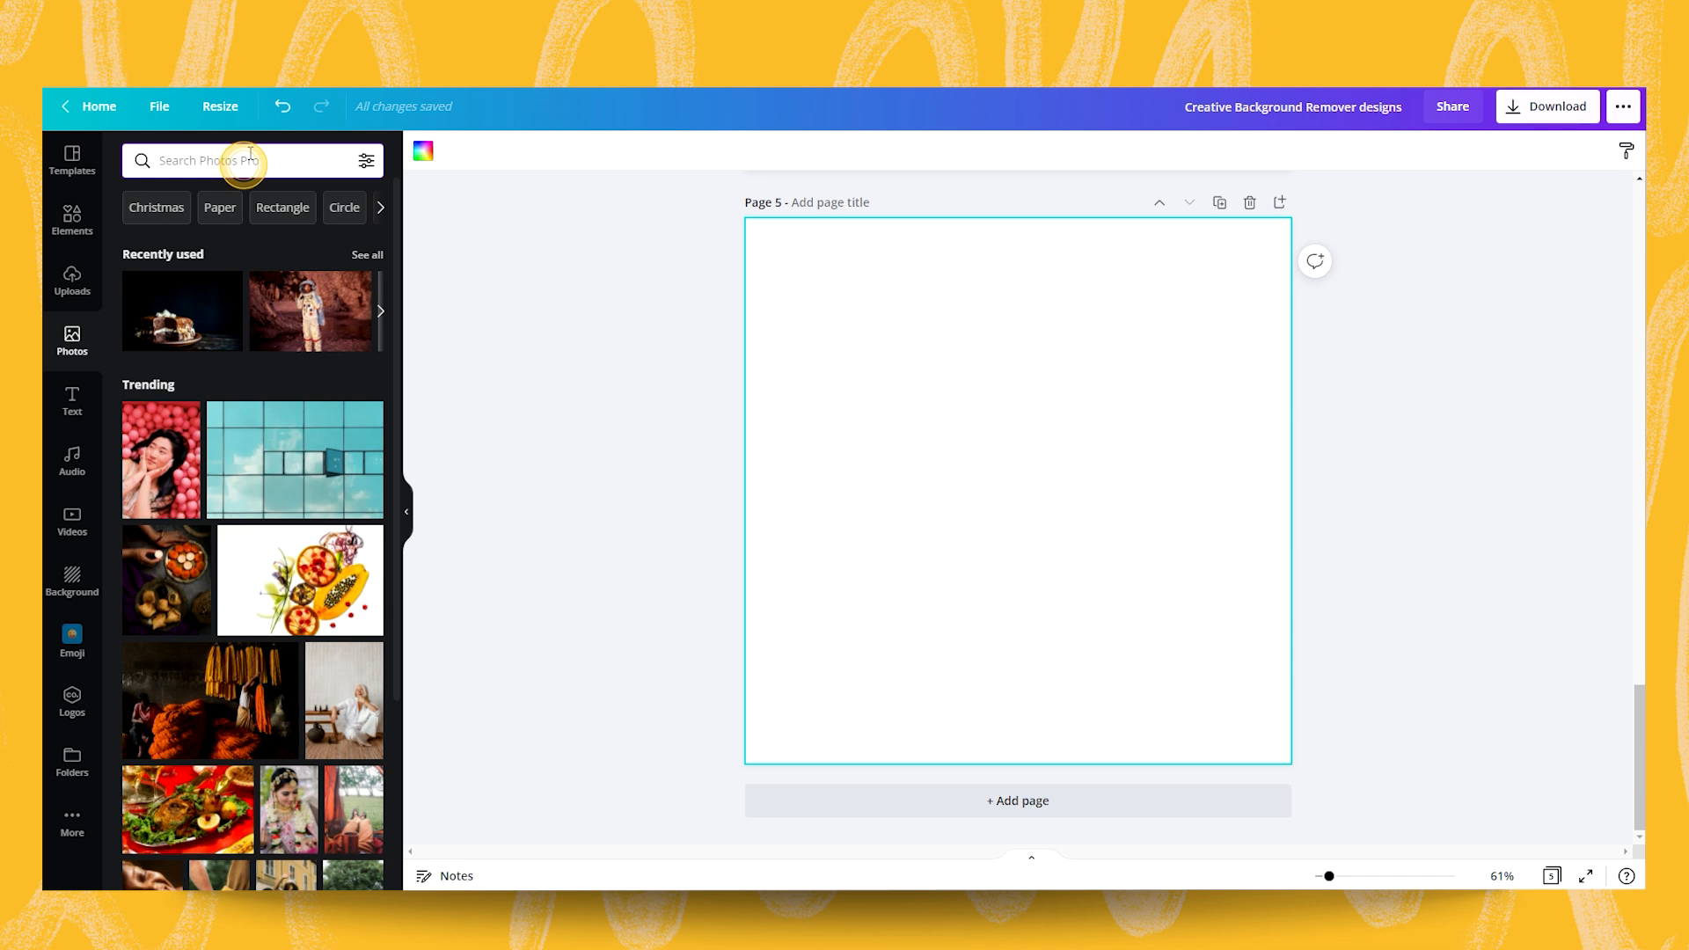
Step: Search the photos for "mushrooms" and set the red-capped mushroom photo as the full background of page 5
click(72, 343)
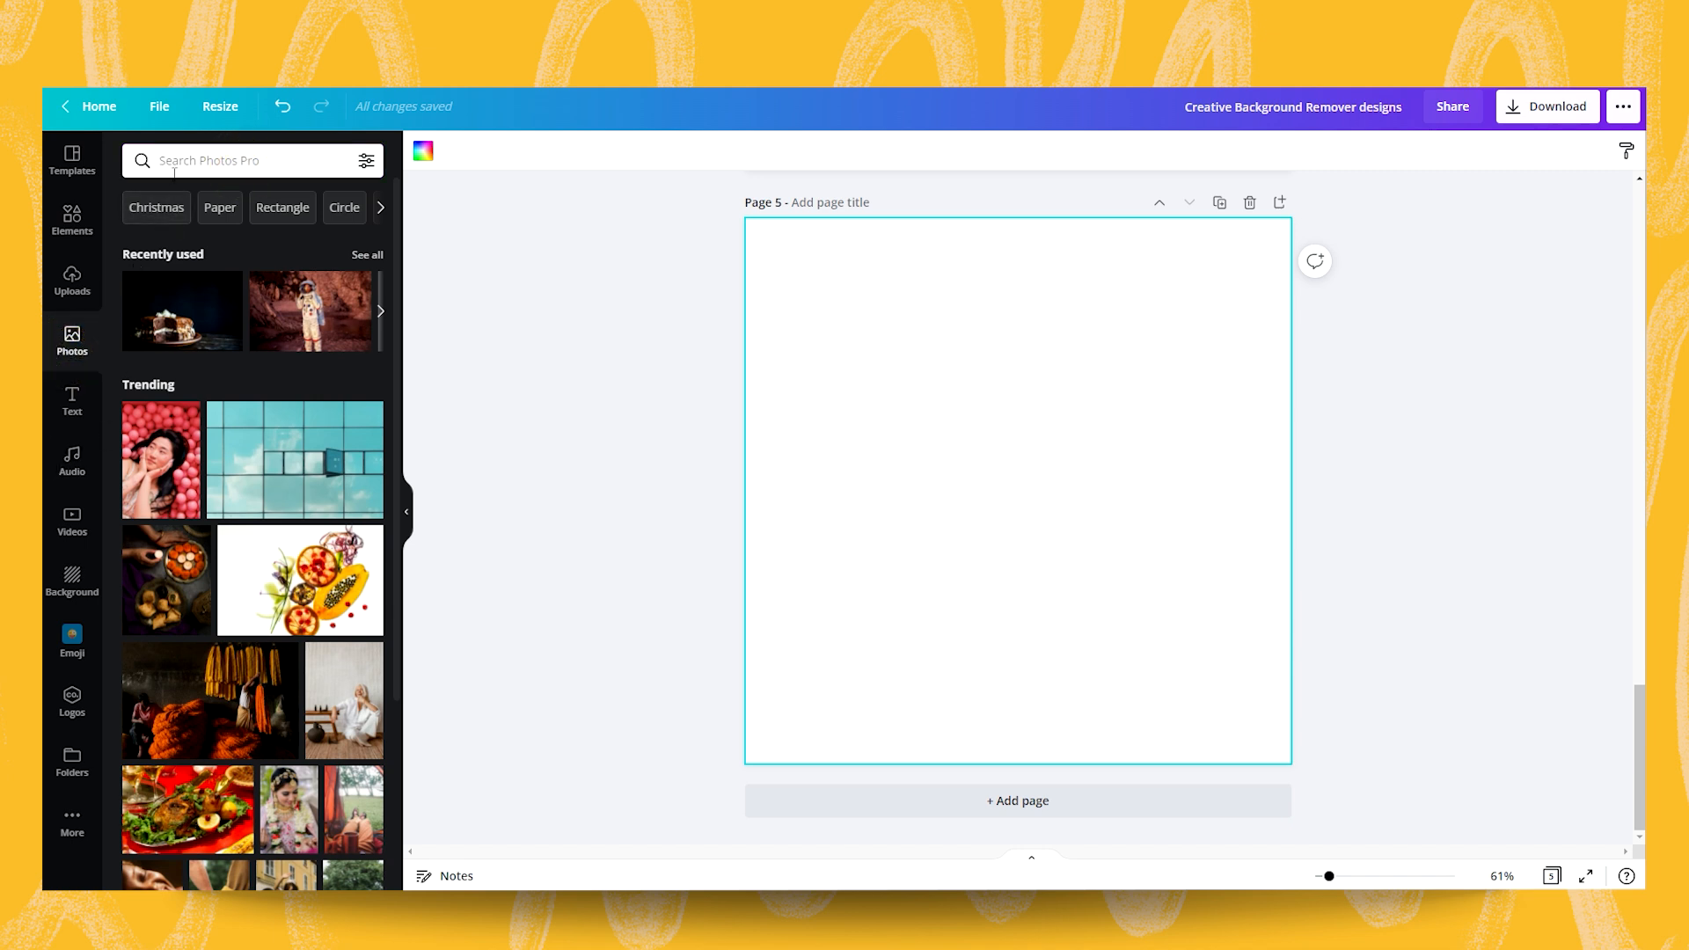
click(273, 170)
text(m)
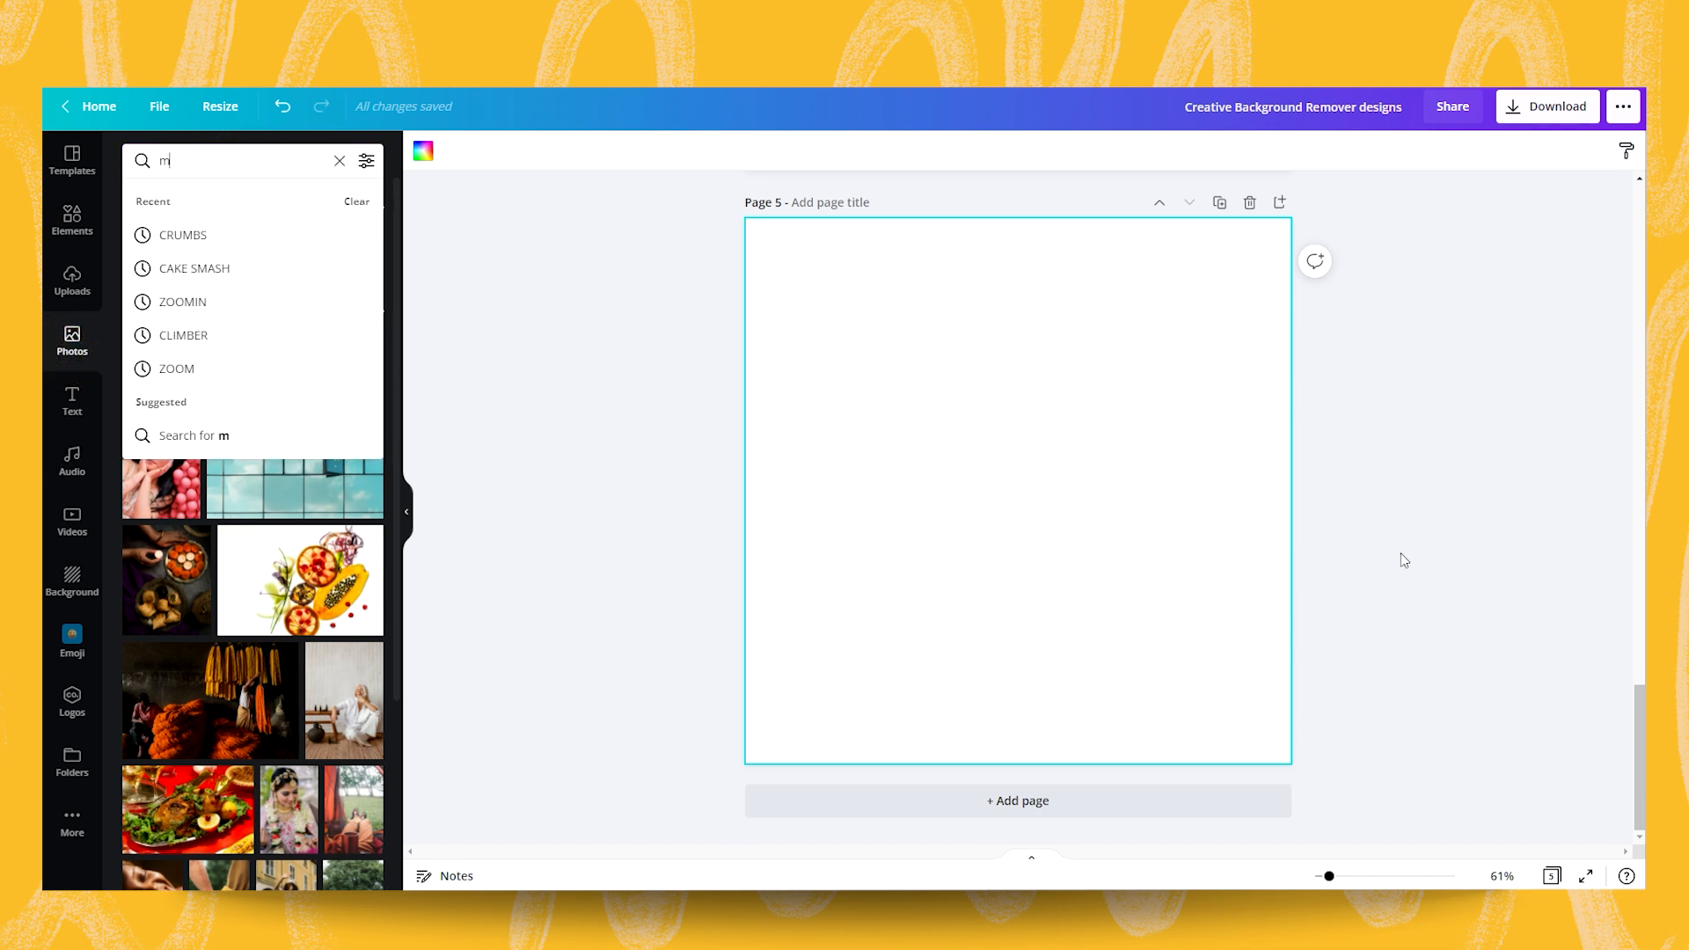
text(ushrooms)
key(Return)
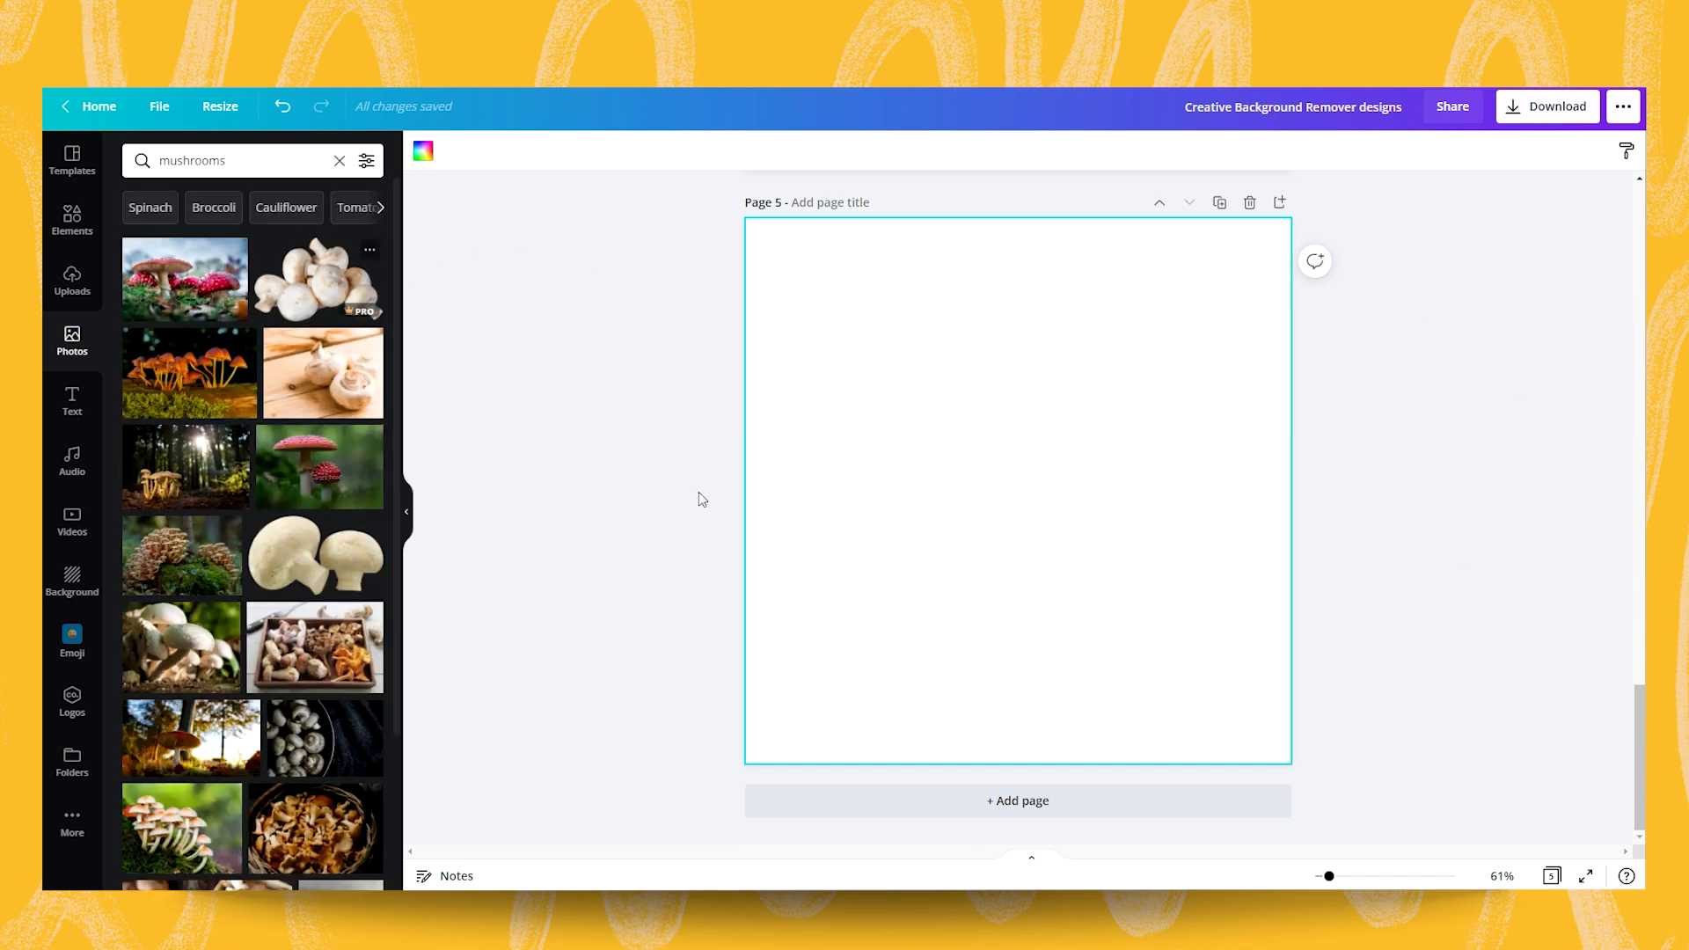
drag(197, 280, 880, 316)
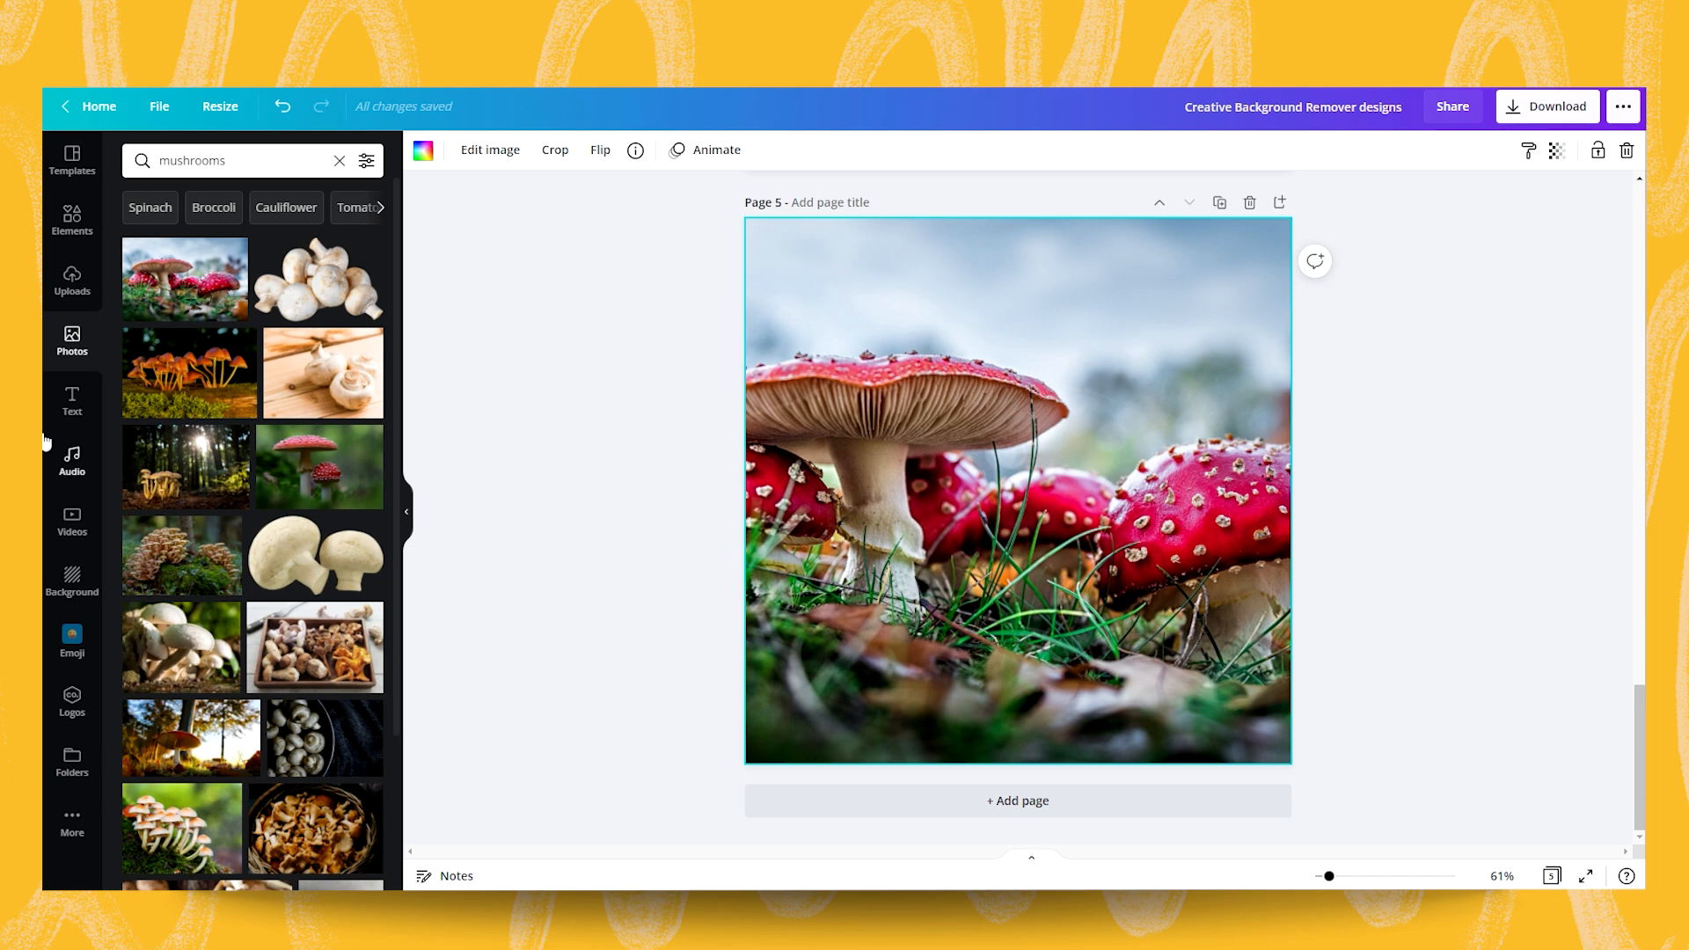
Step: Add the photo of the seated winged fairy from a "fairy" photo search and remove its background
double_click(241, 157)
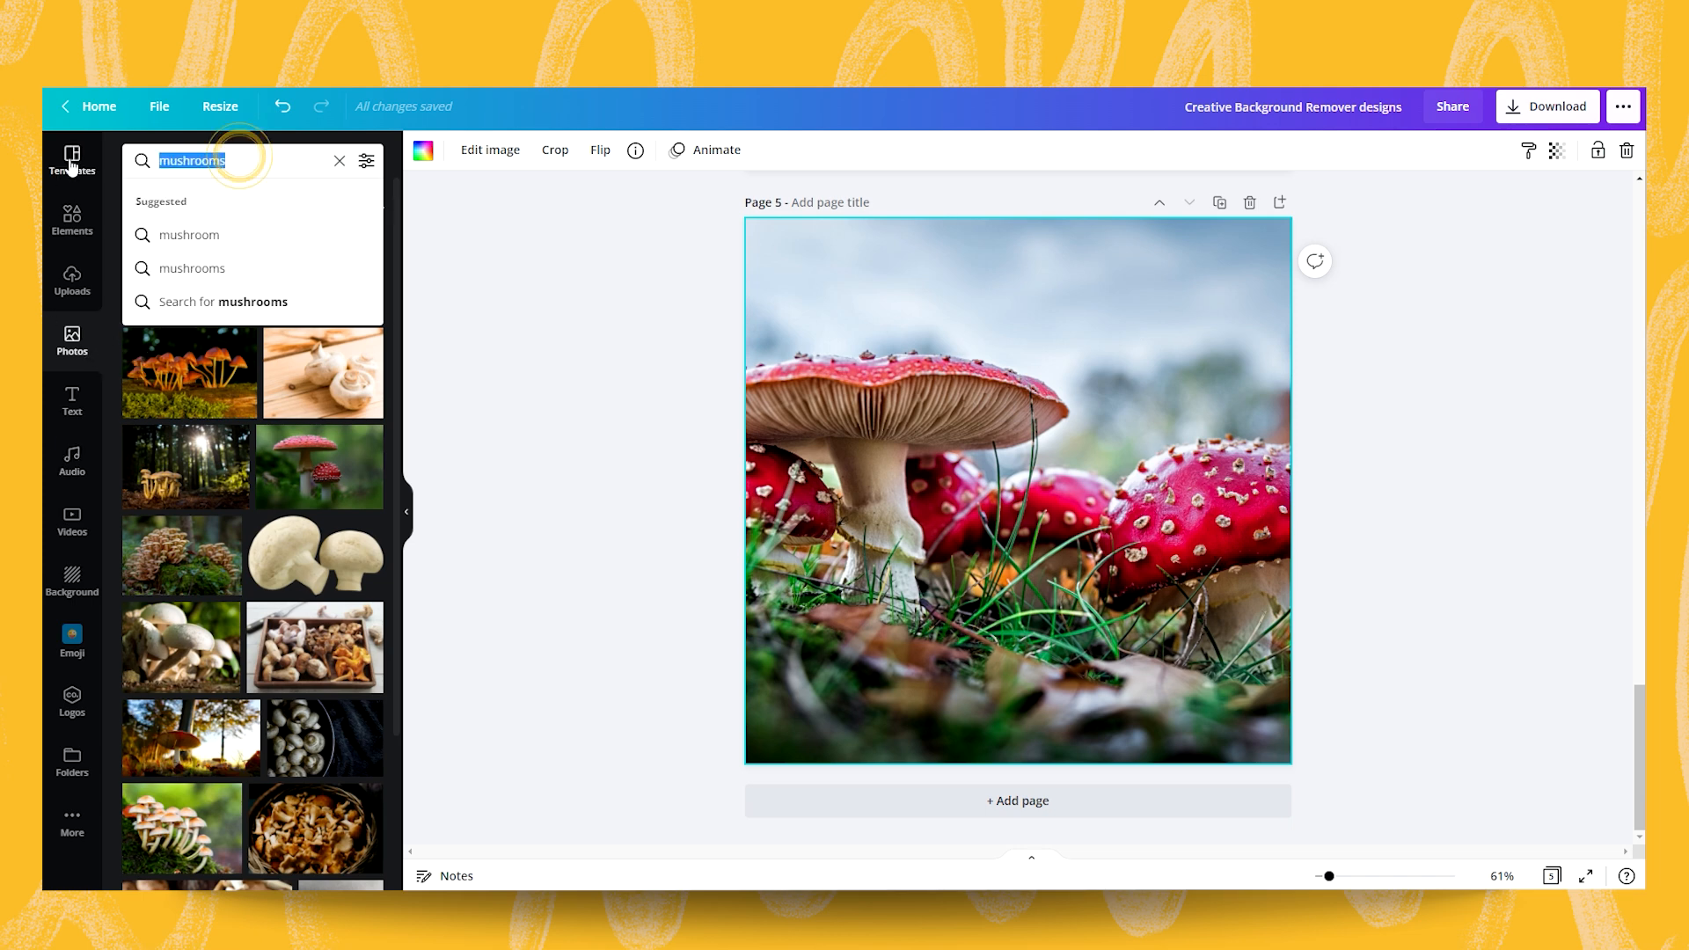
text(fairy)
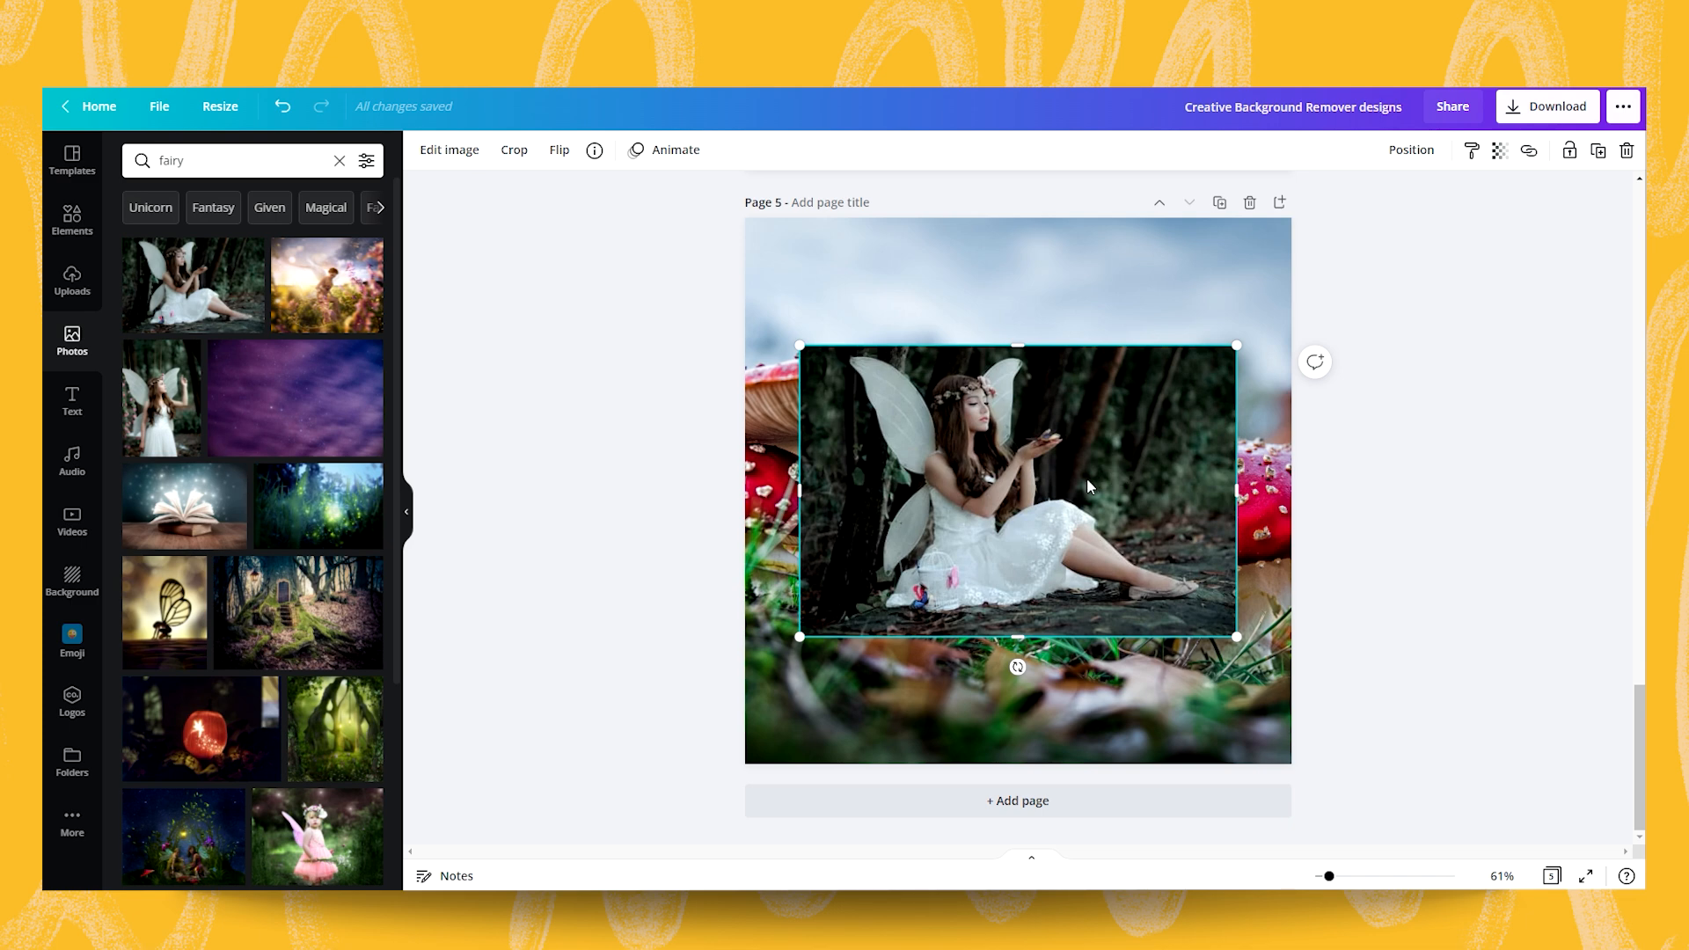
click(451, 154)
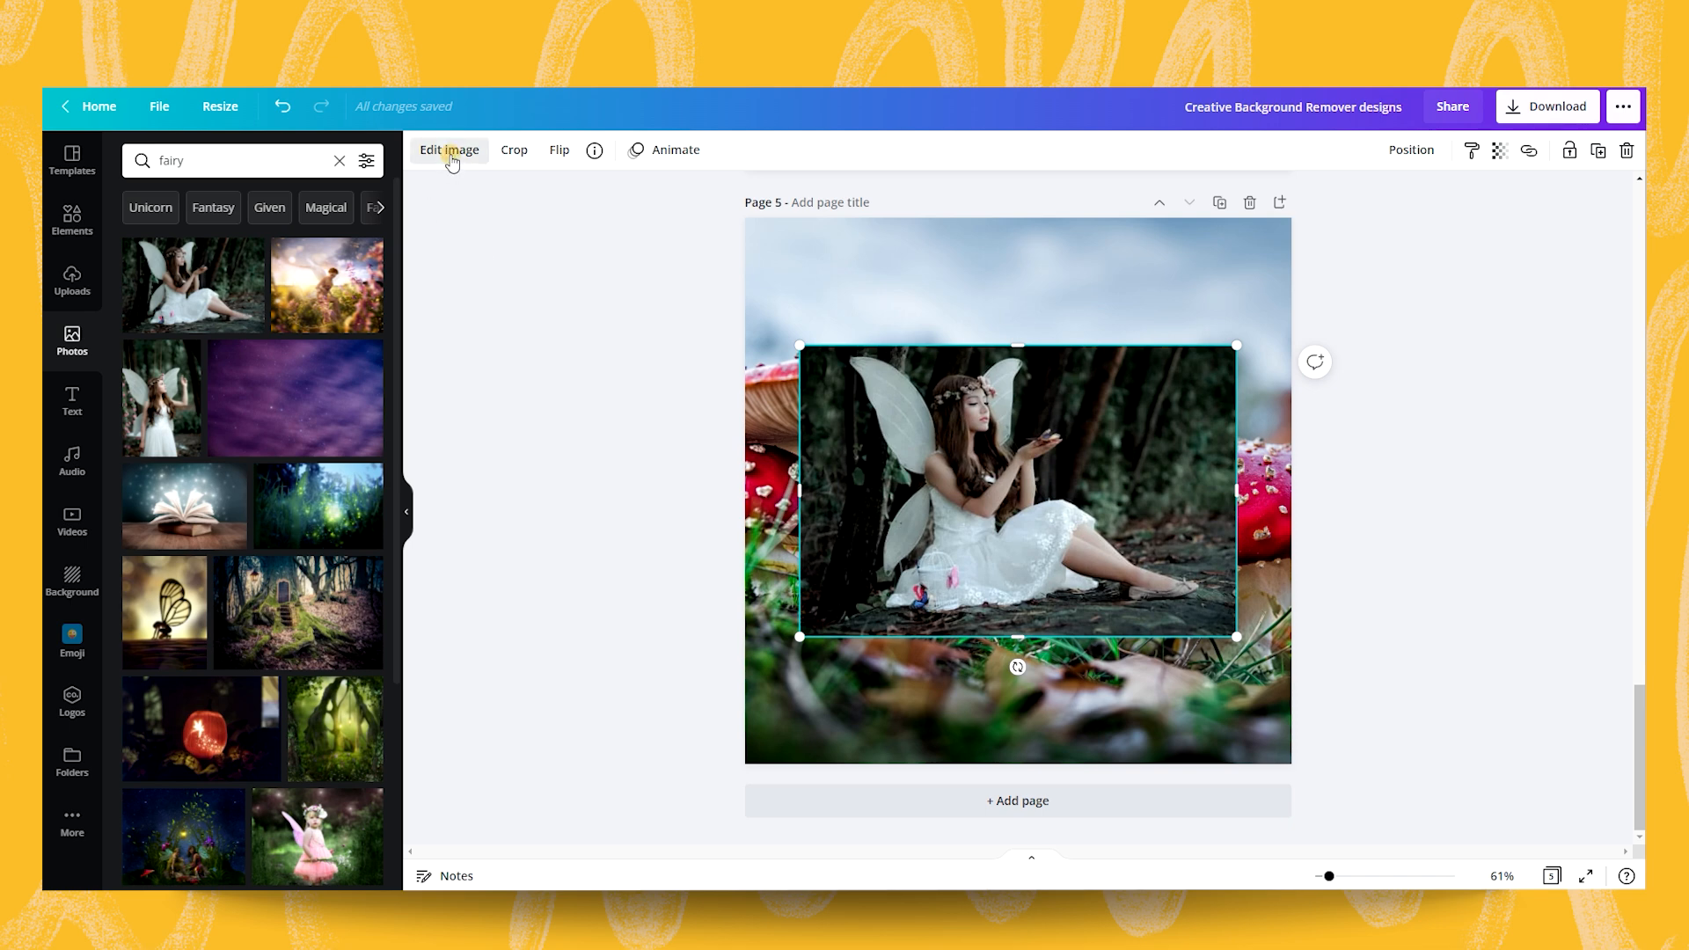
click(237, 296)
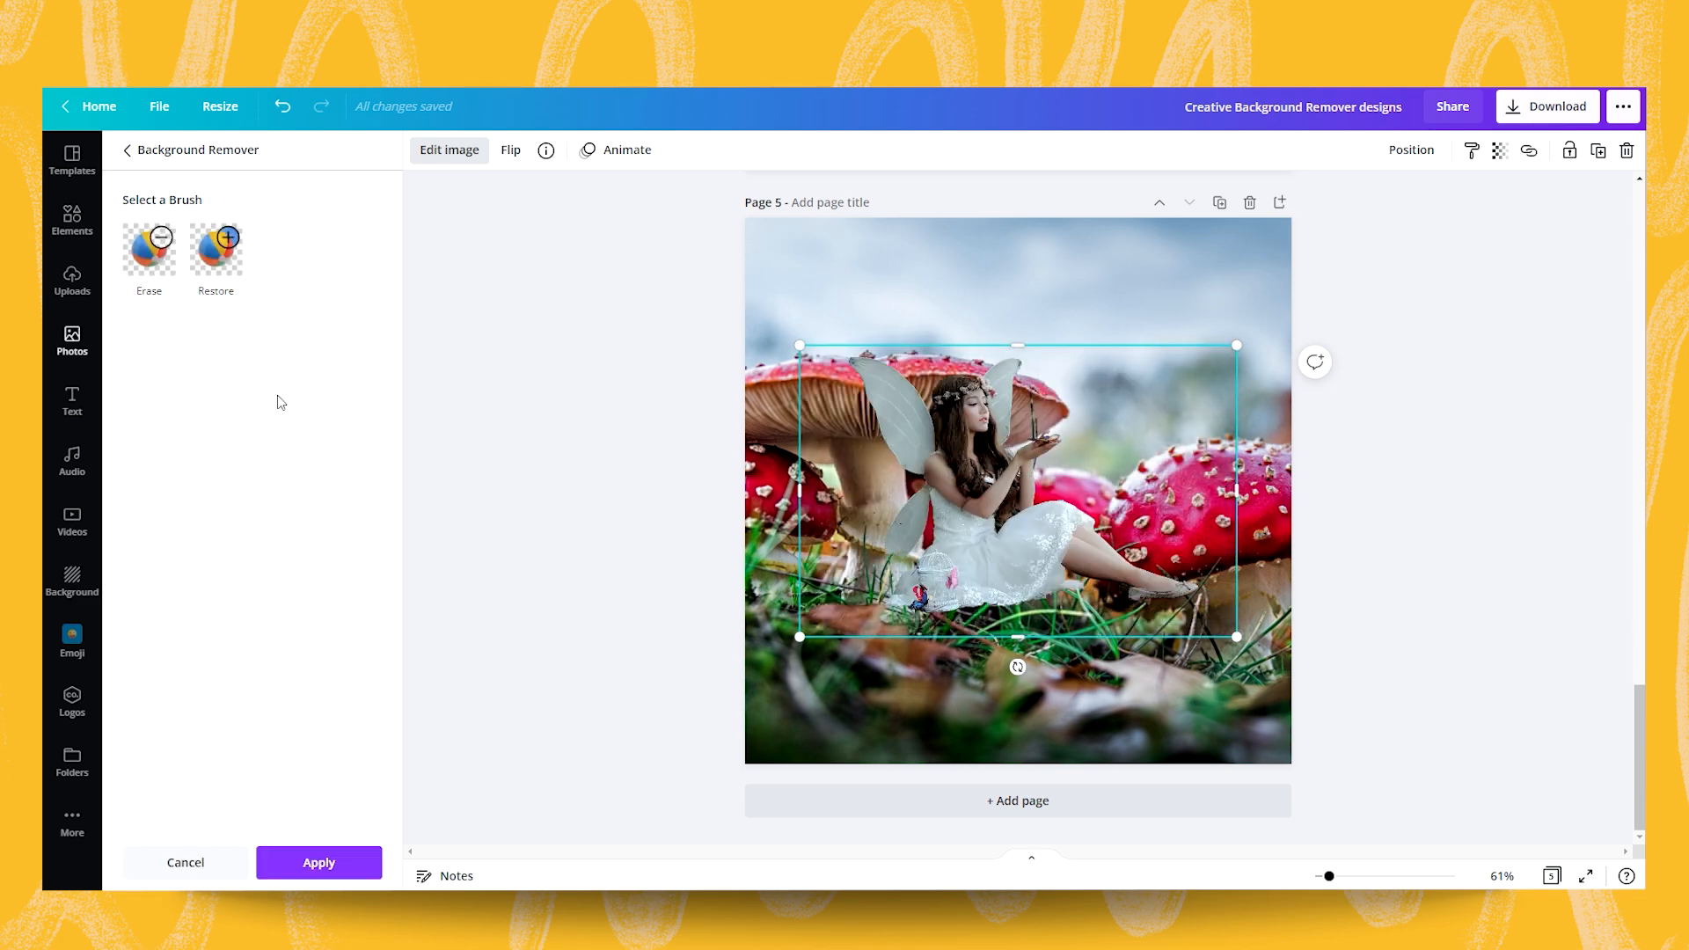
click(318, 864)
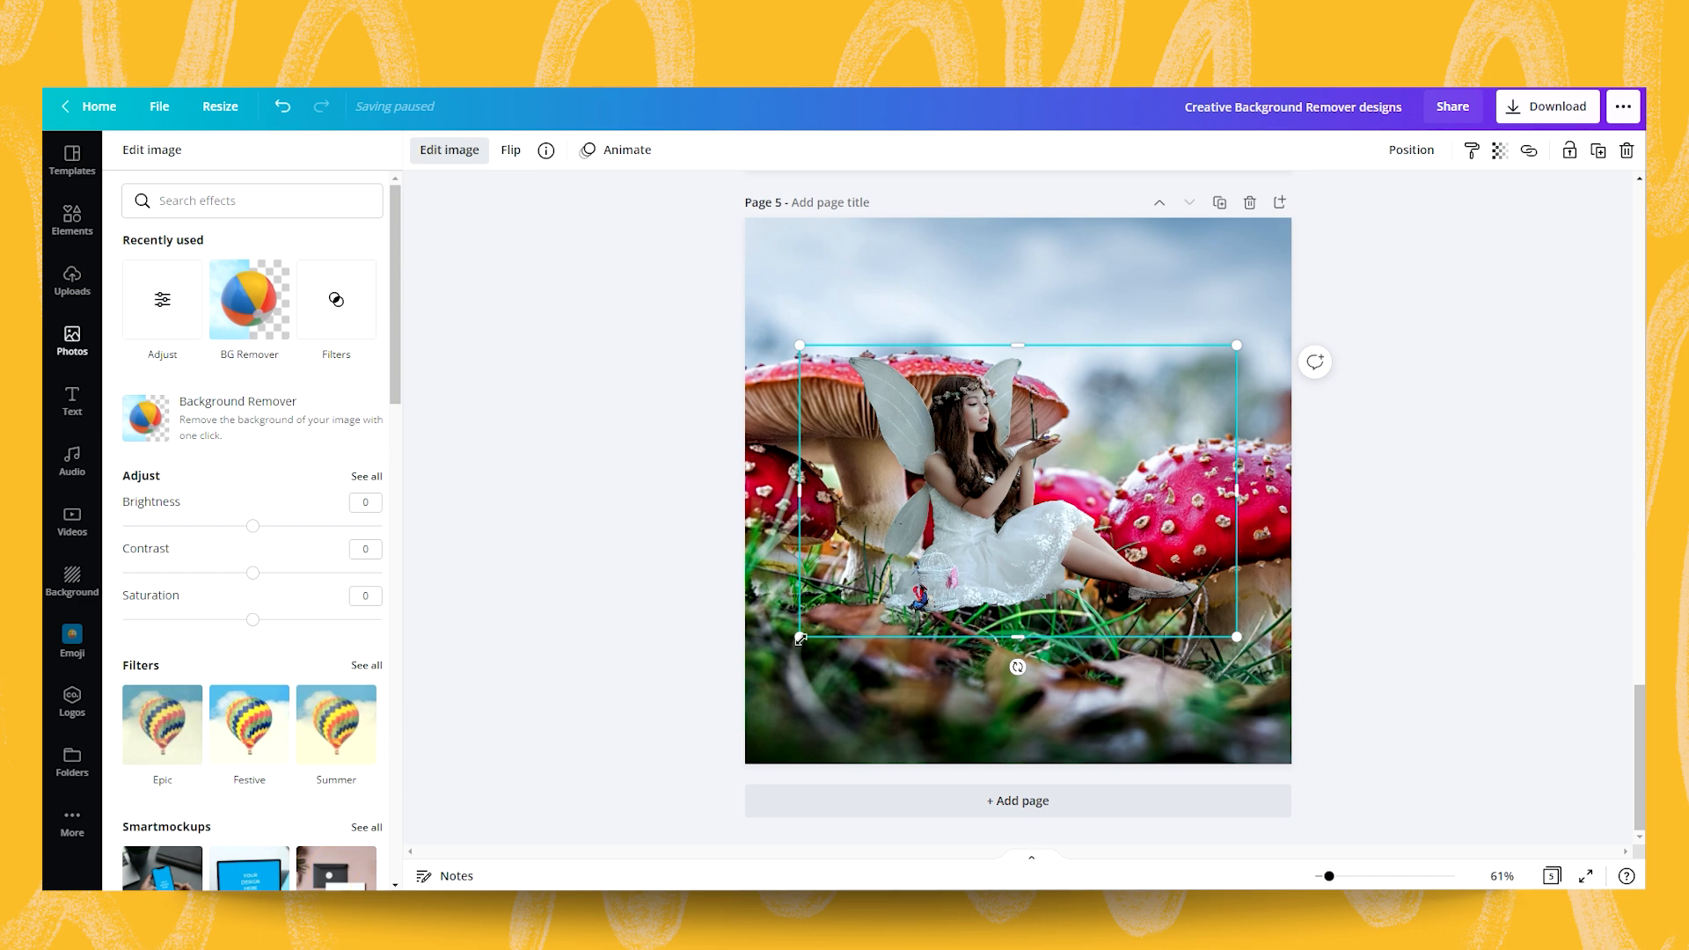
Step: Shrink the fairy, tilt her slightly clockwise and seat her on top of the large mushroom cap
drag(800, 639, 962, 527)
drag(1058, 469, 929, 341)
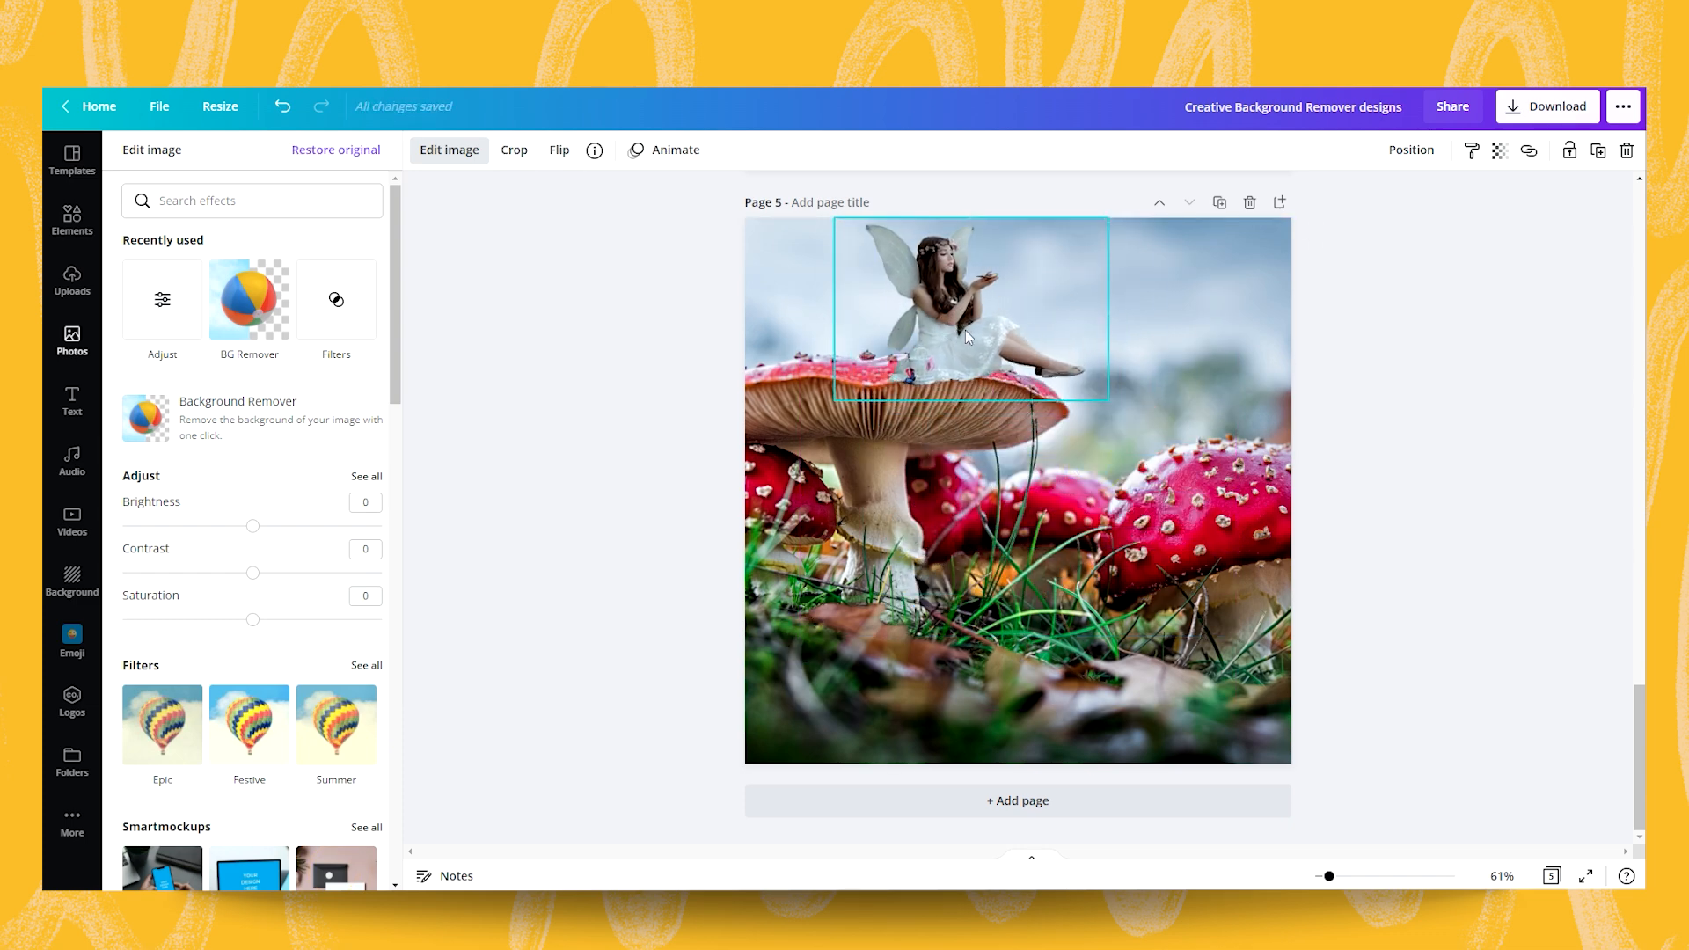
drag(827, 220, 875, 244)
drag(975, 344, 950, 347)
drag(965, 436, 951, 436)
drag(964, 349, 971, 342)
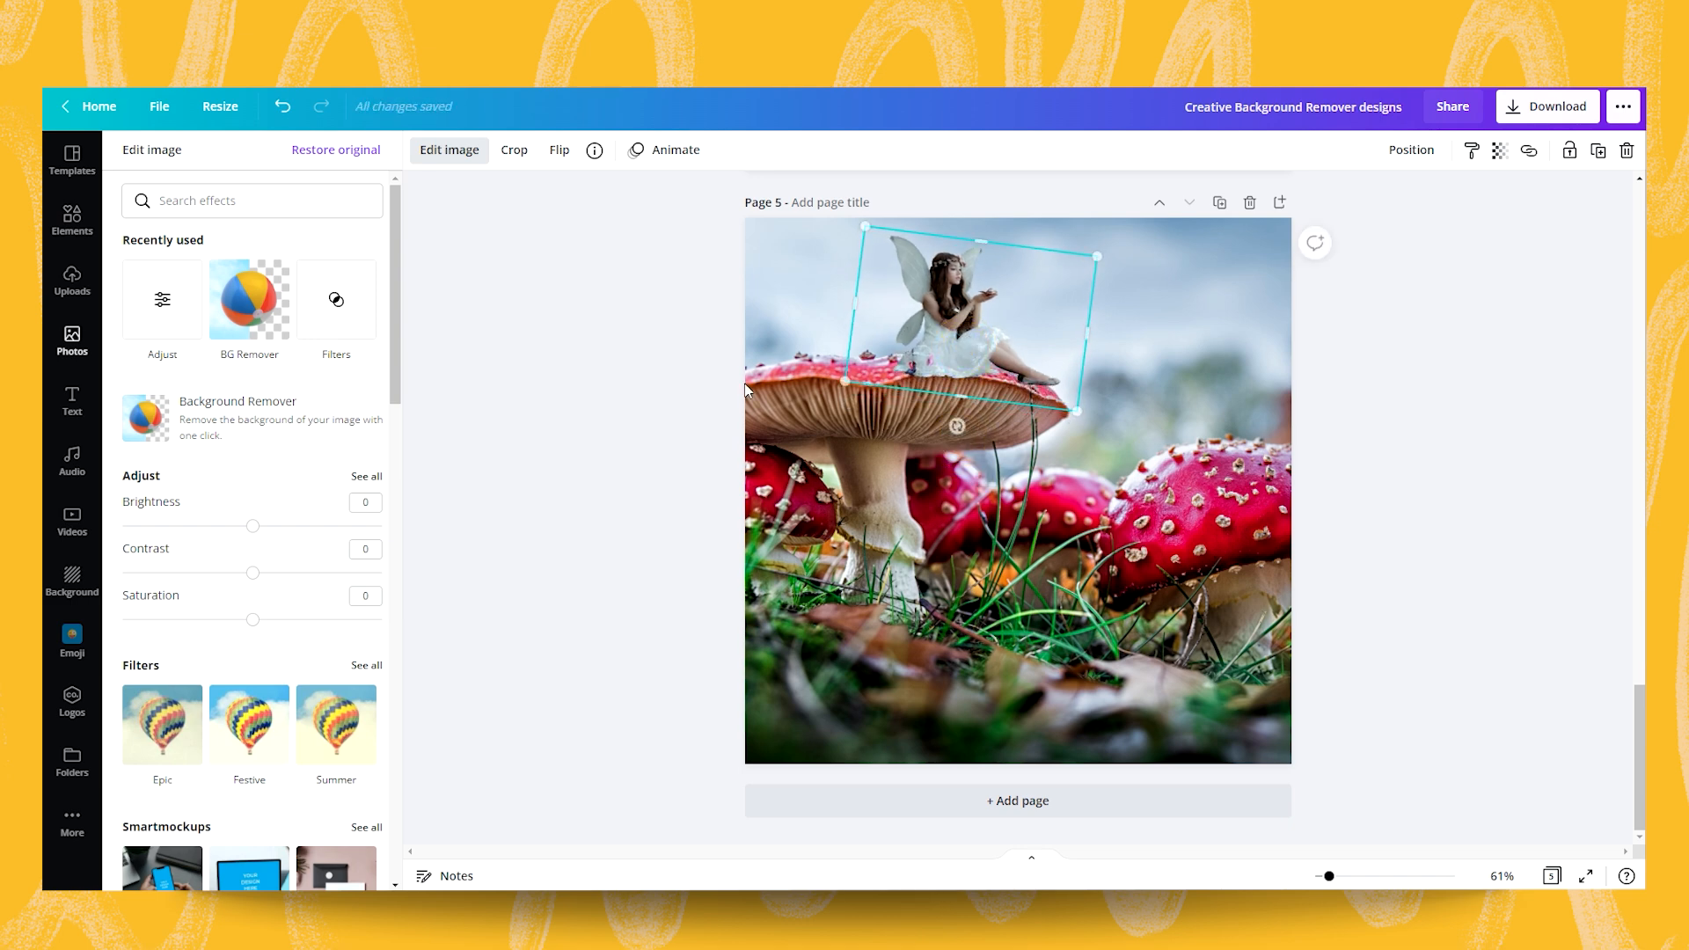
drag(863, 226, 877, 237)
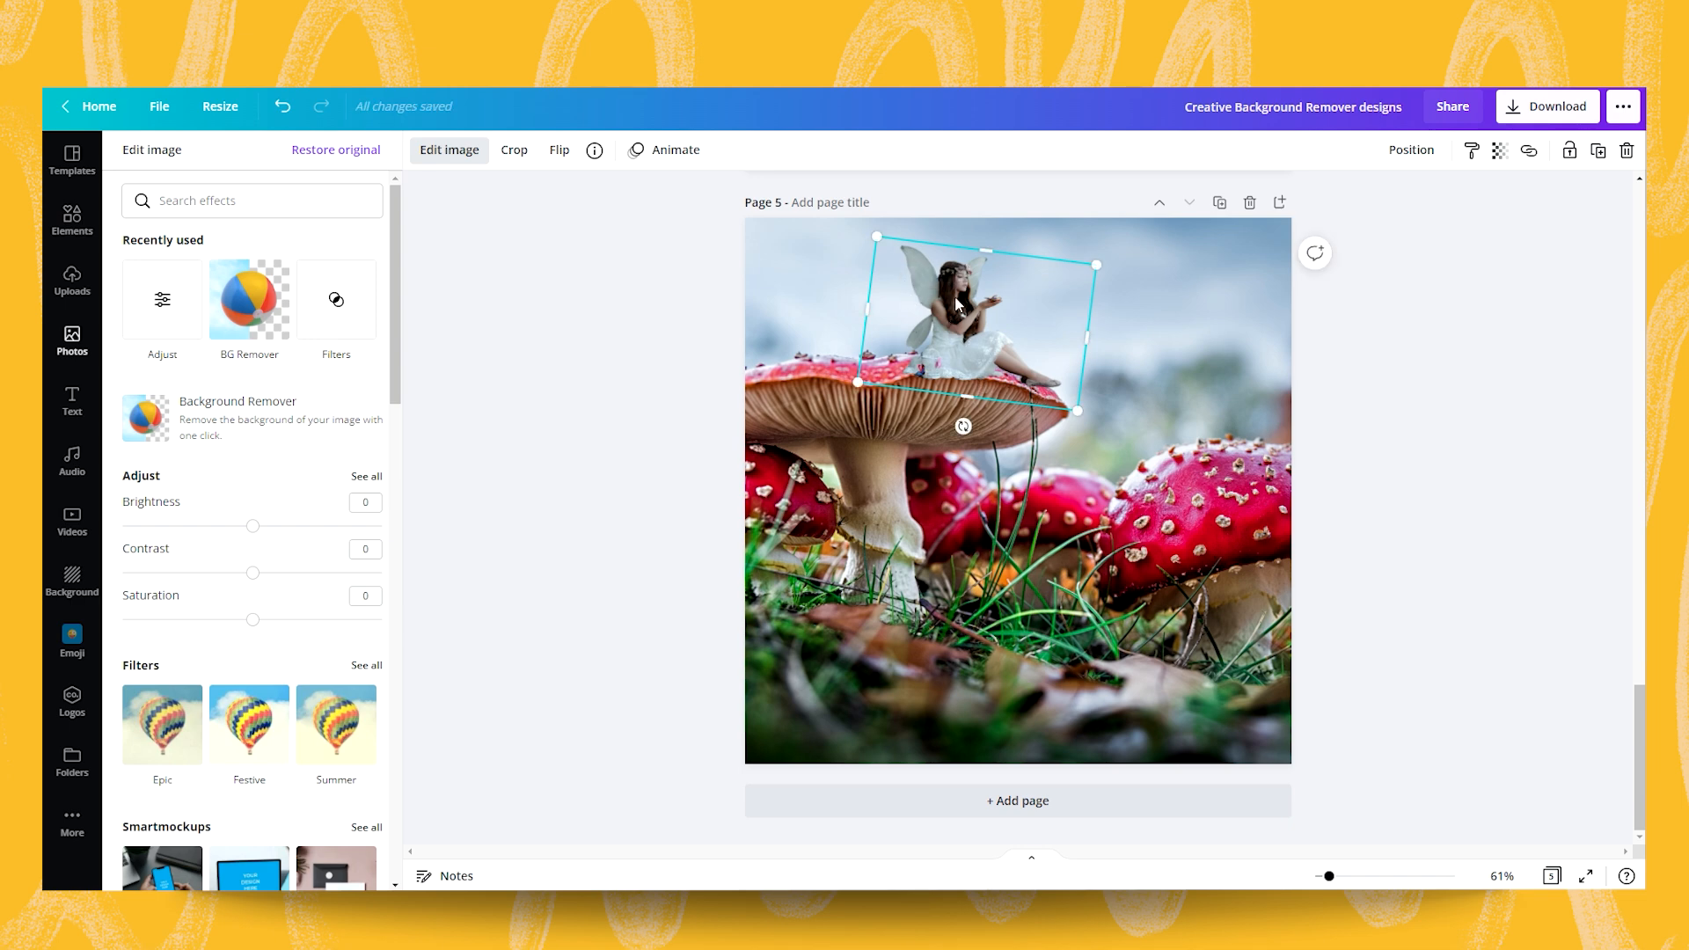
drag(955, 296, 955, 294)
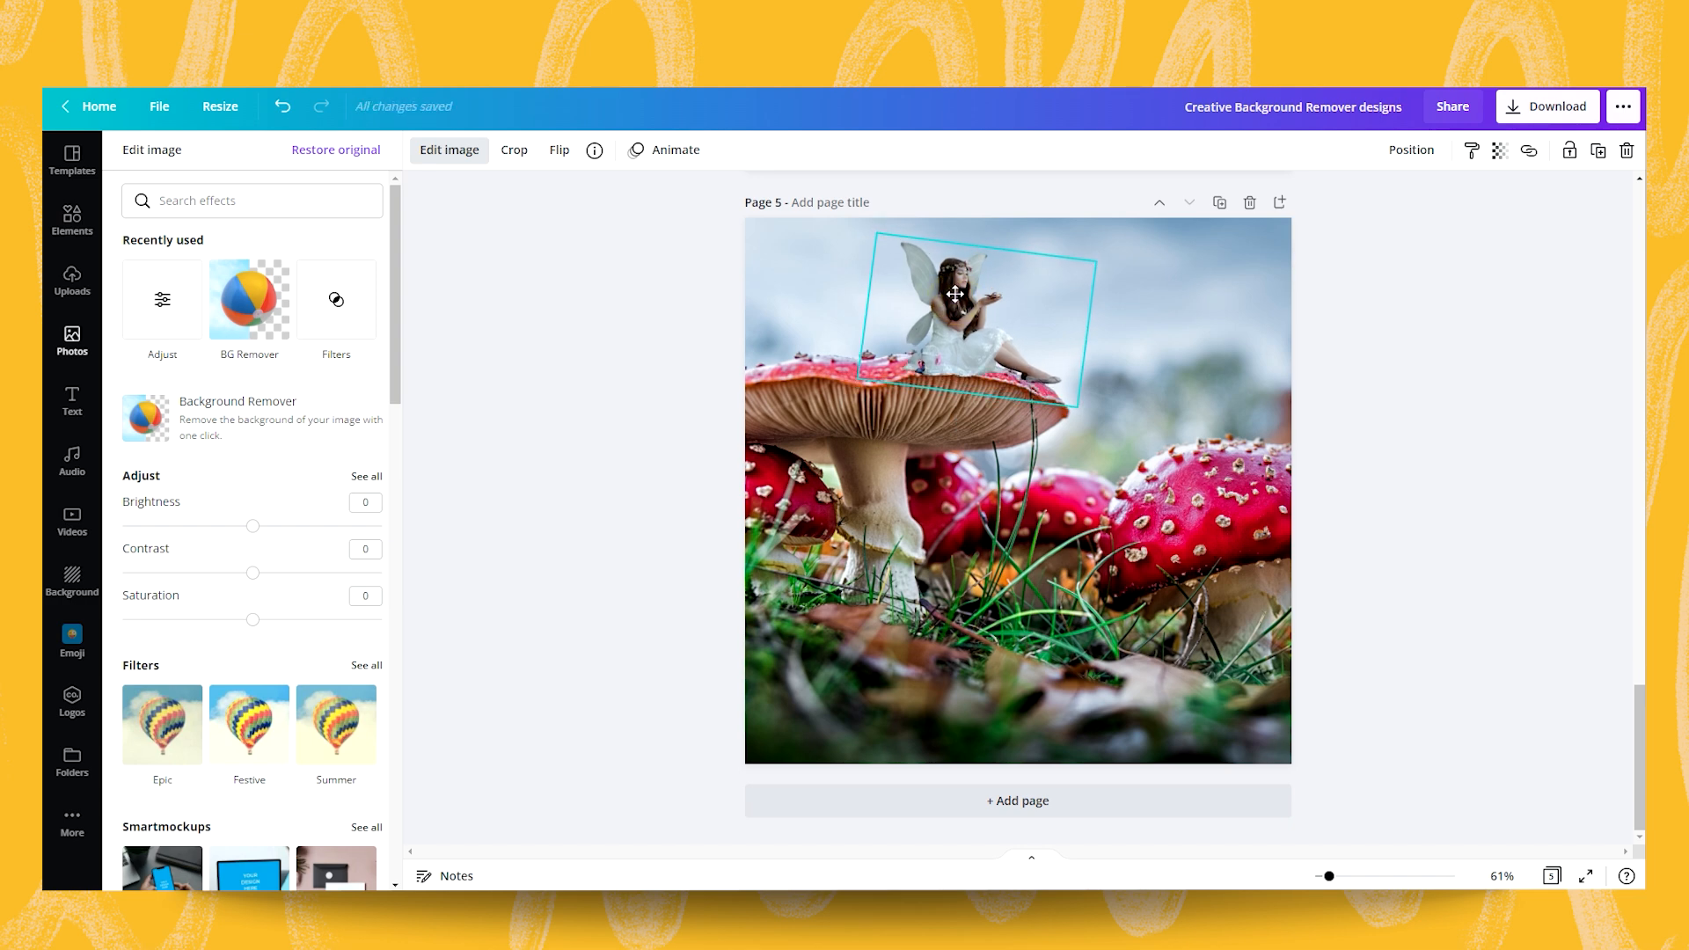
drag(956, 293, 955, 294)
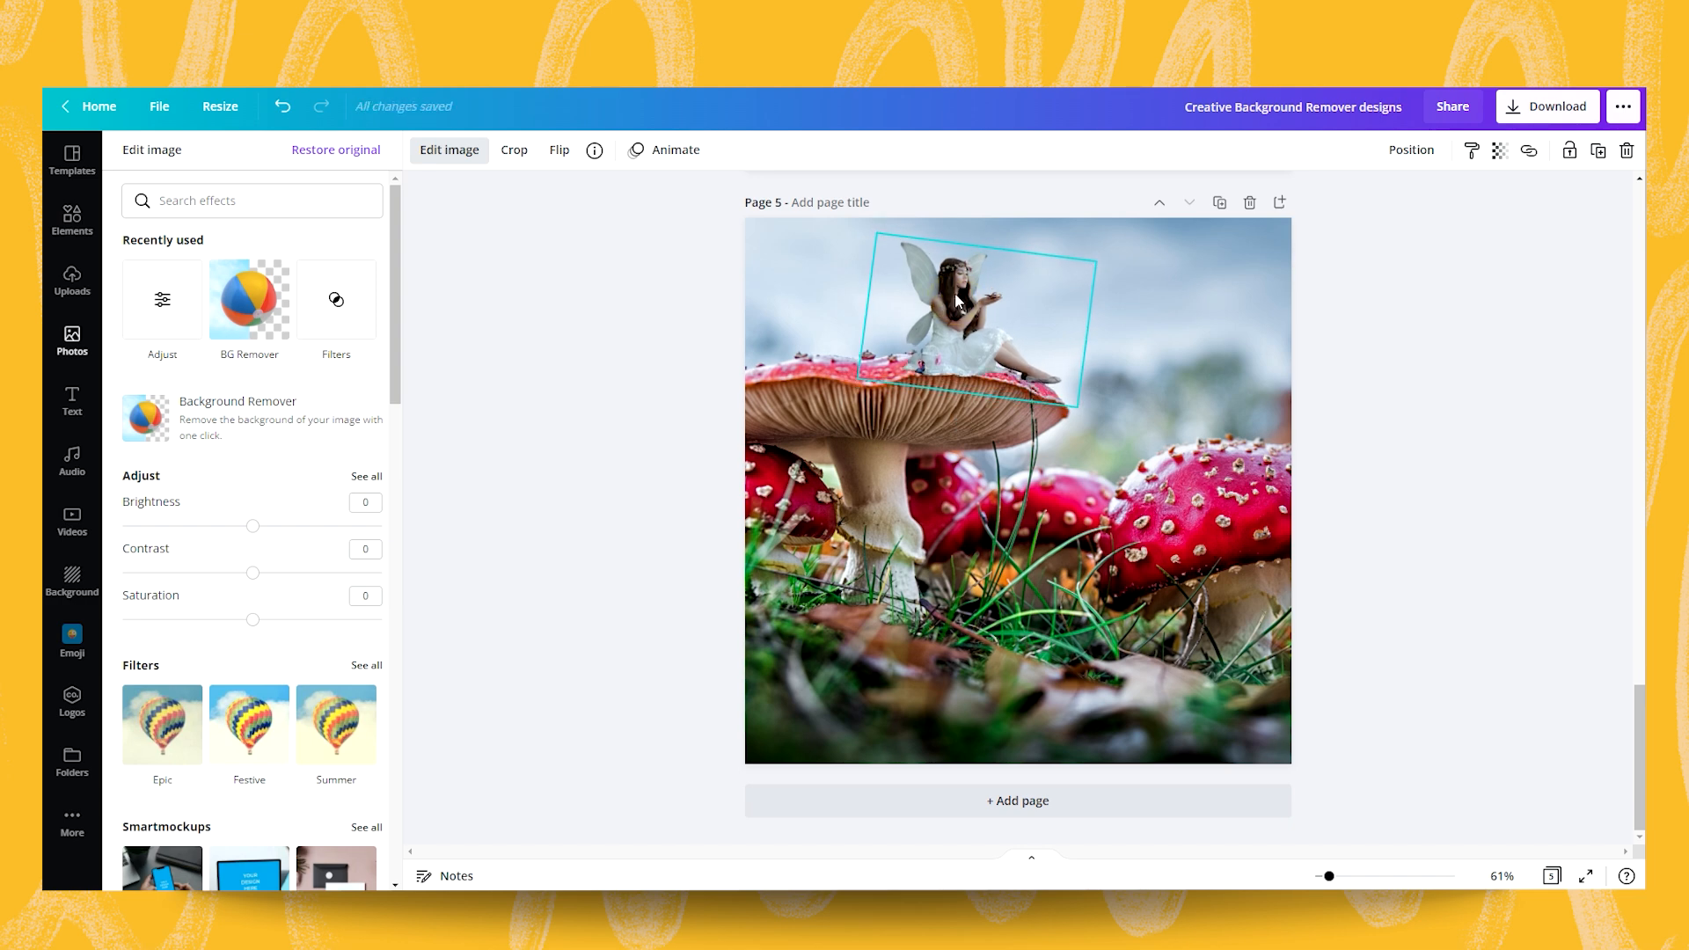
Step: Apply the Peony filter to the fairy image, comparing it with the unfiltered version
click(449, 151)
click(449, 152)
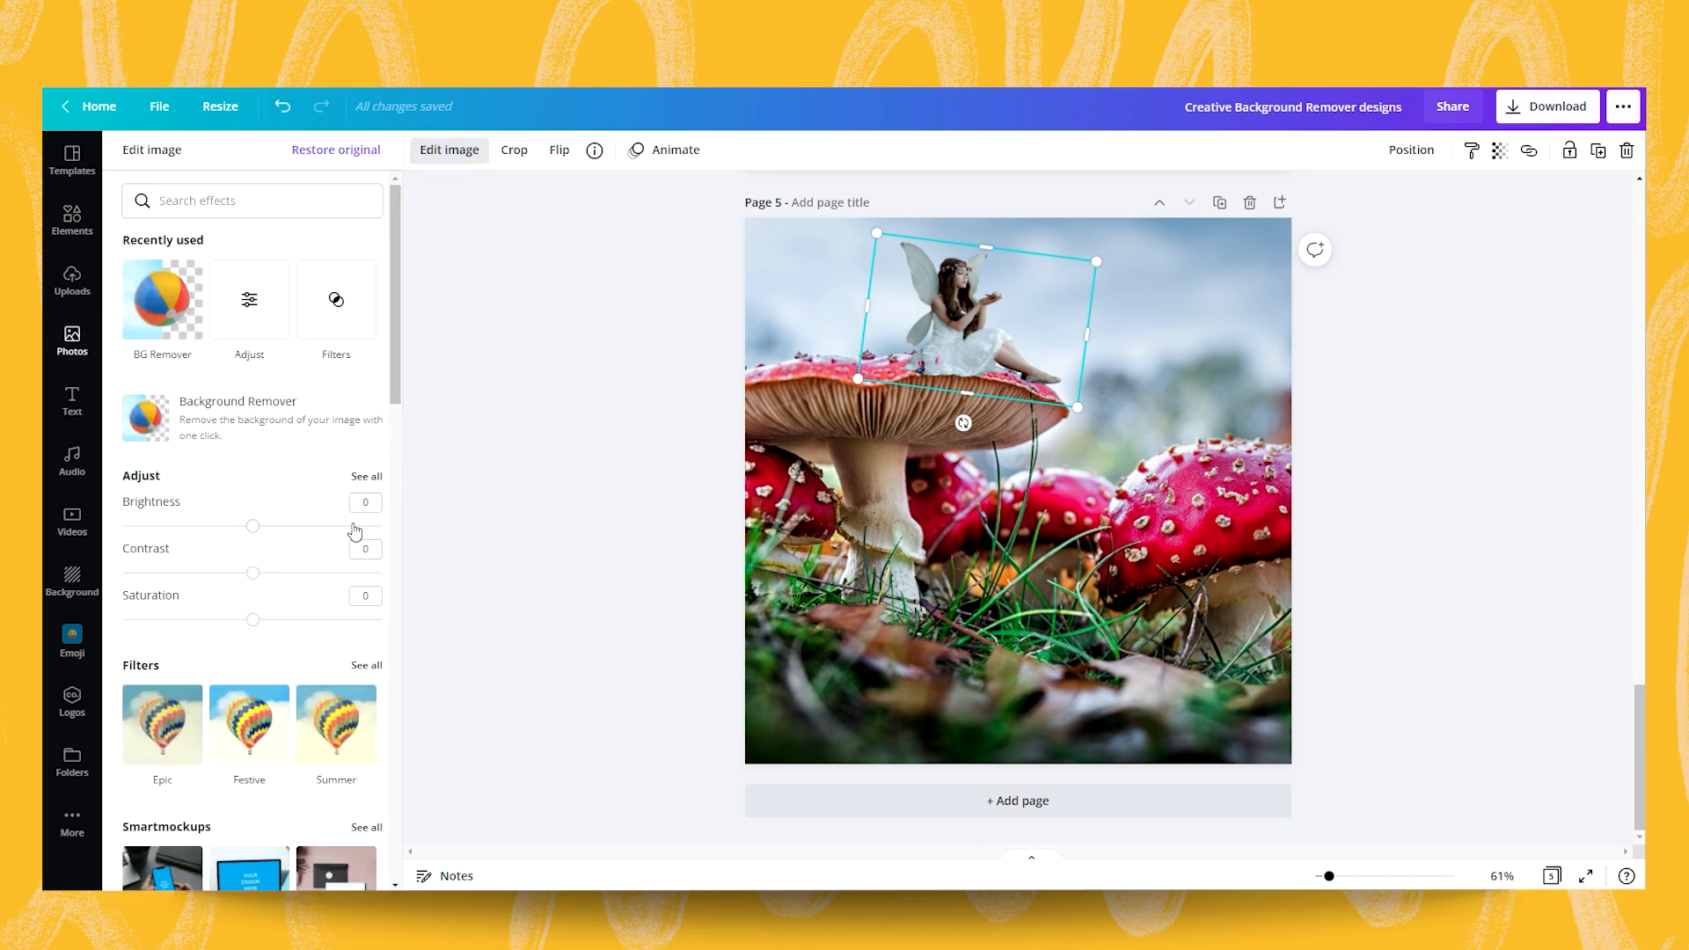
click(366, 665)
scroll(282, 599, down, 1)
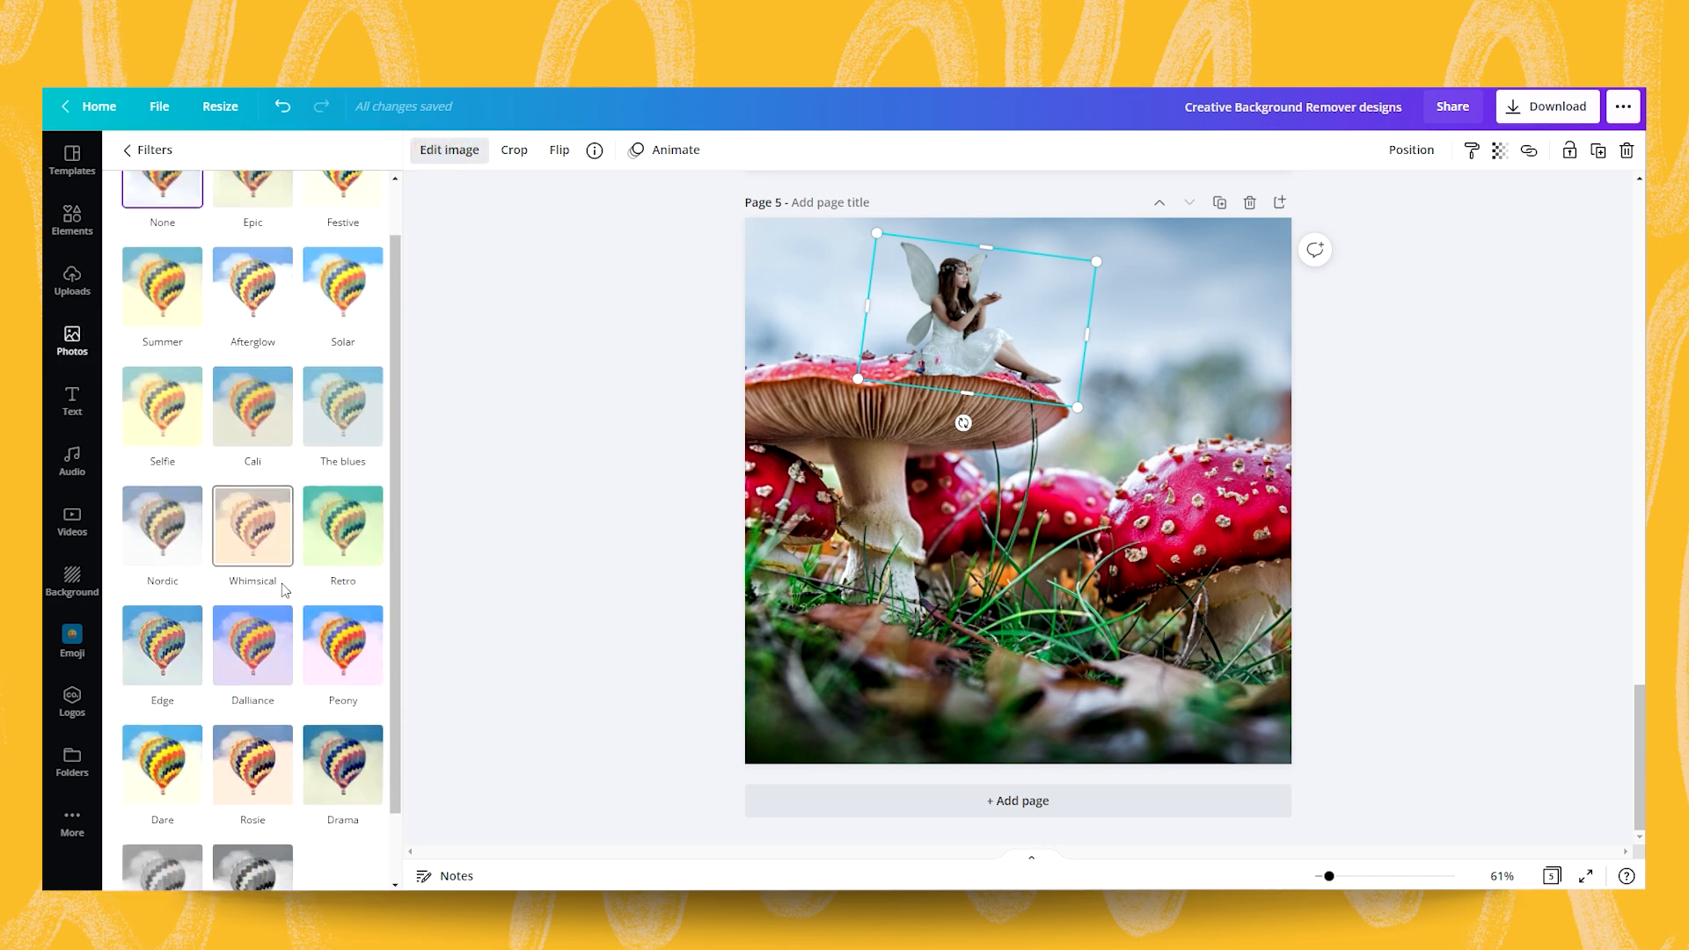
click(337, 623)
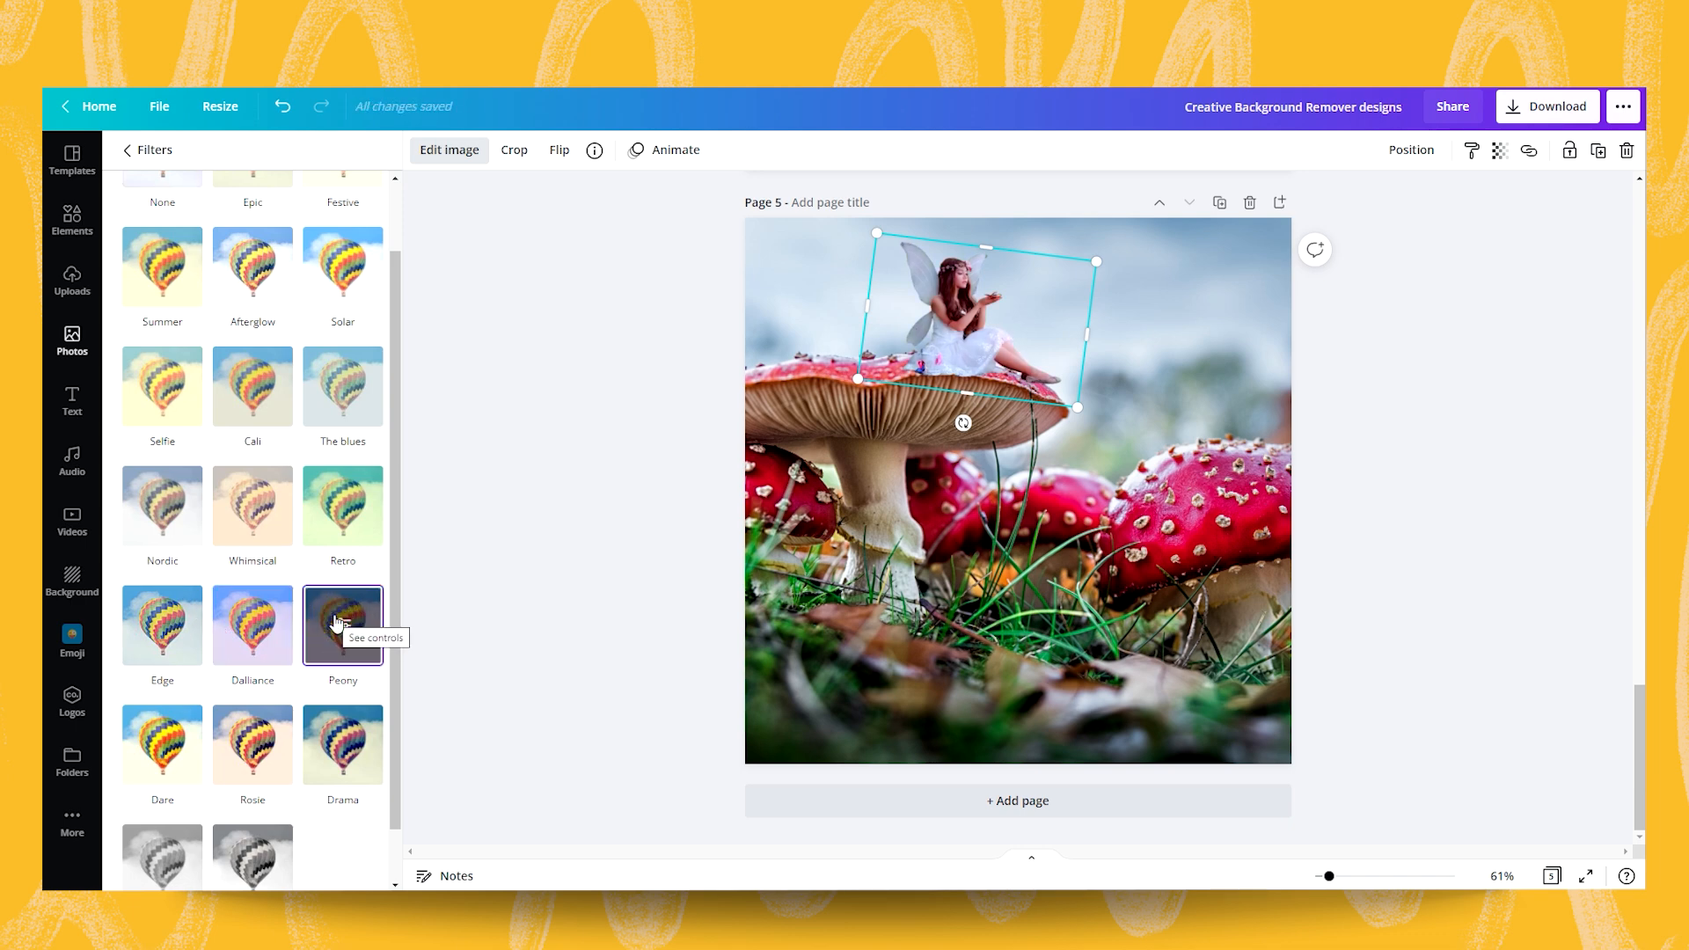
click(166, 187)
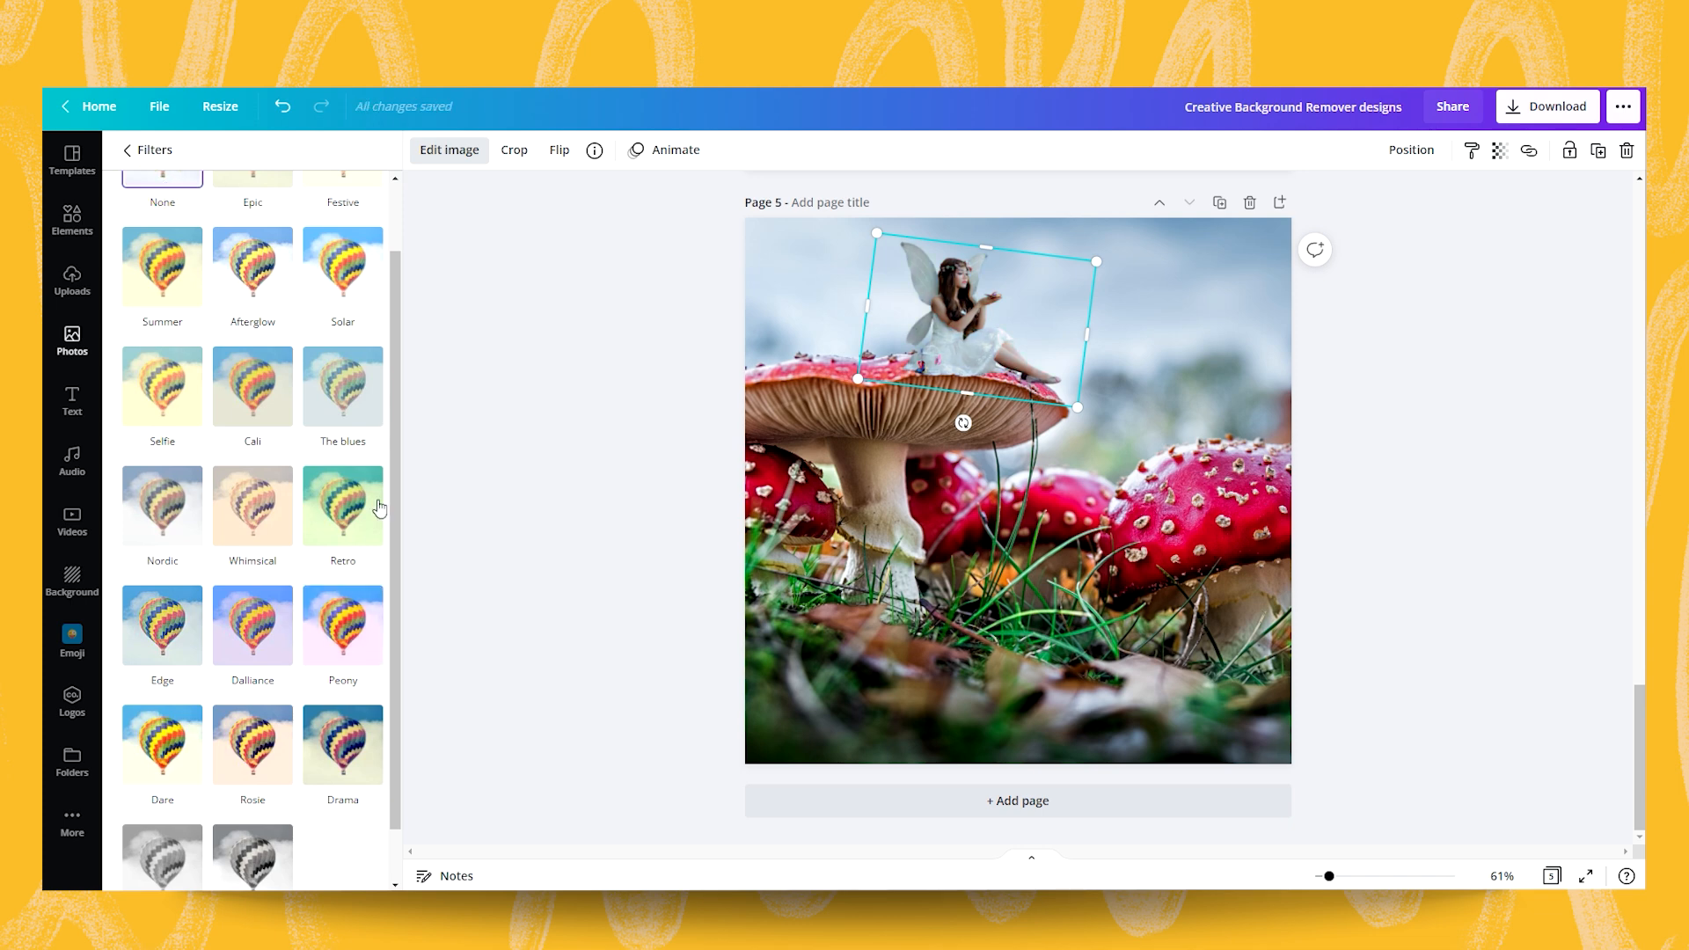
click(343, 625)
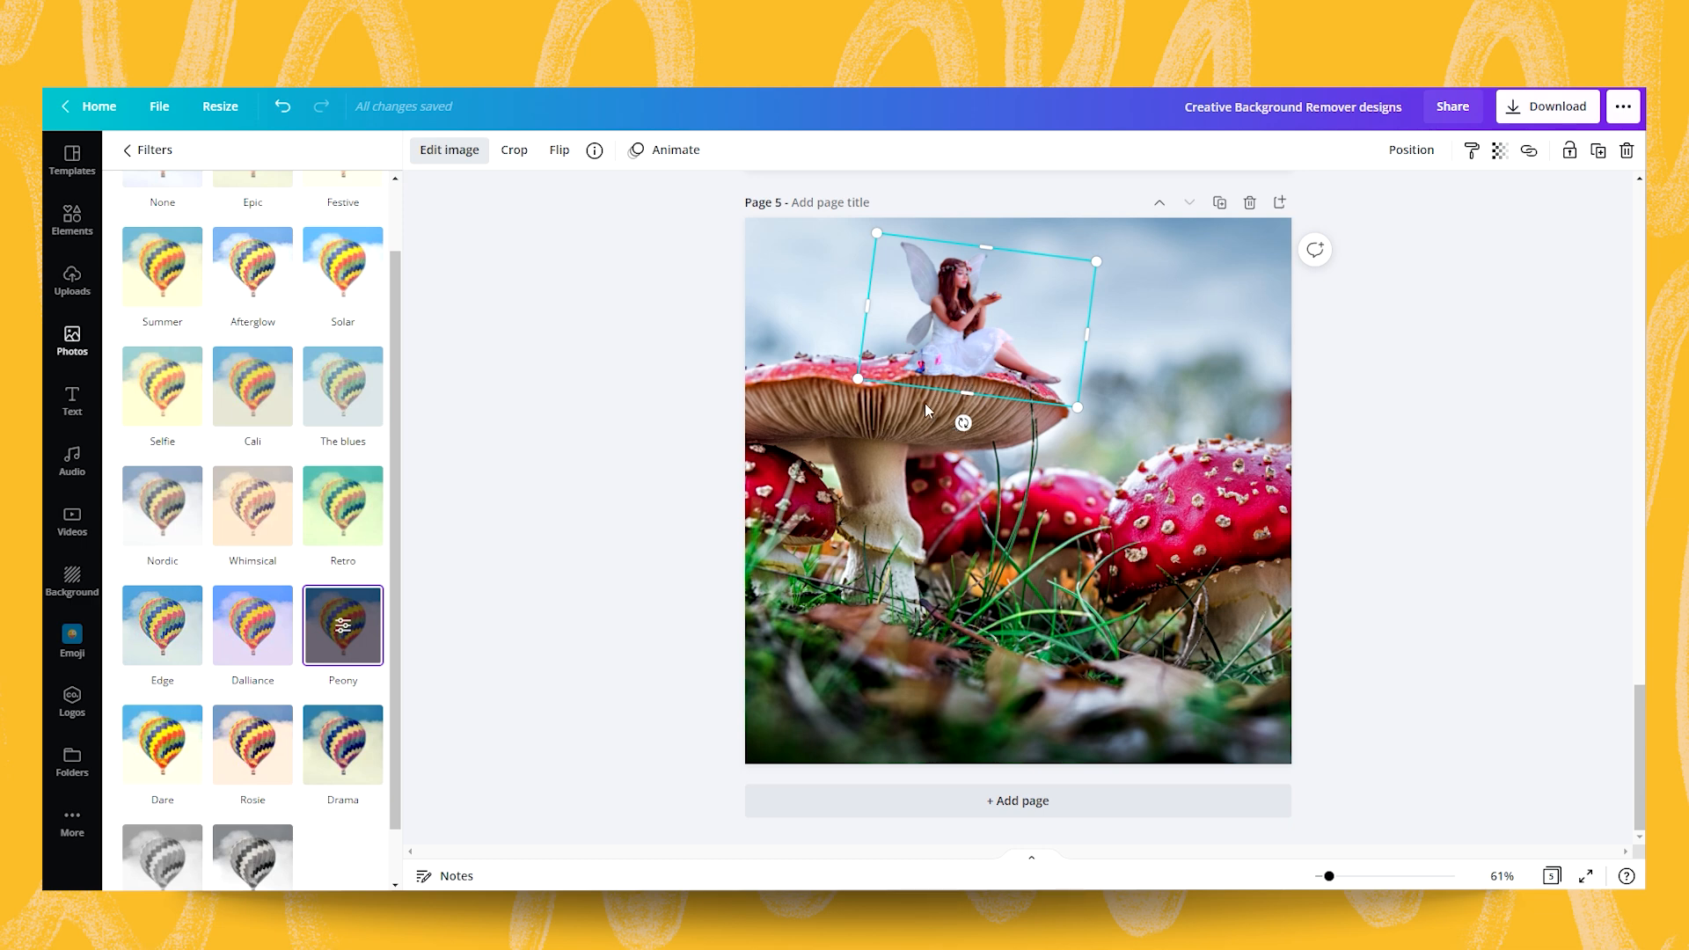
Step: Add the photo of the standing fairy with a raised hand, remove its background and move her toward the page's right side
click(1401, 369)
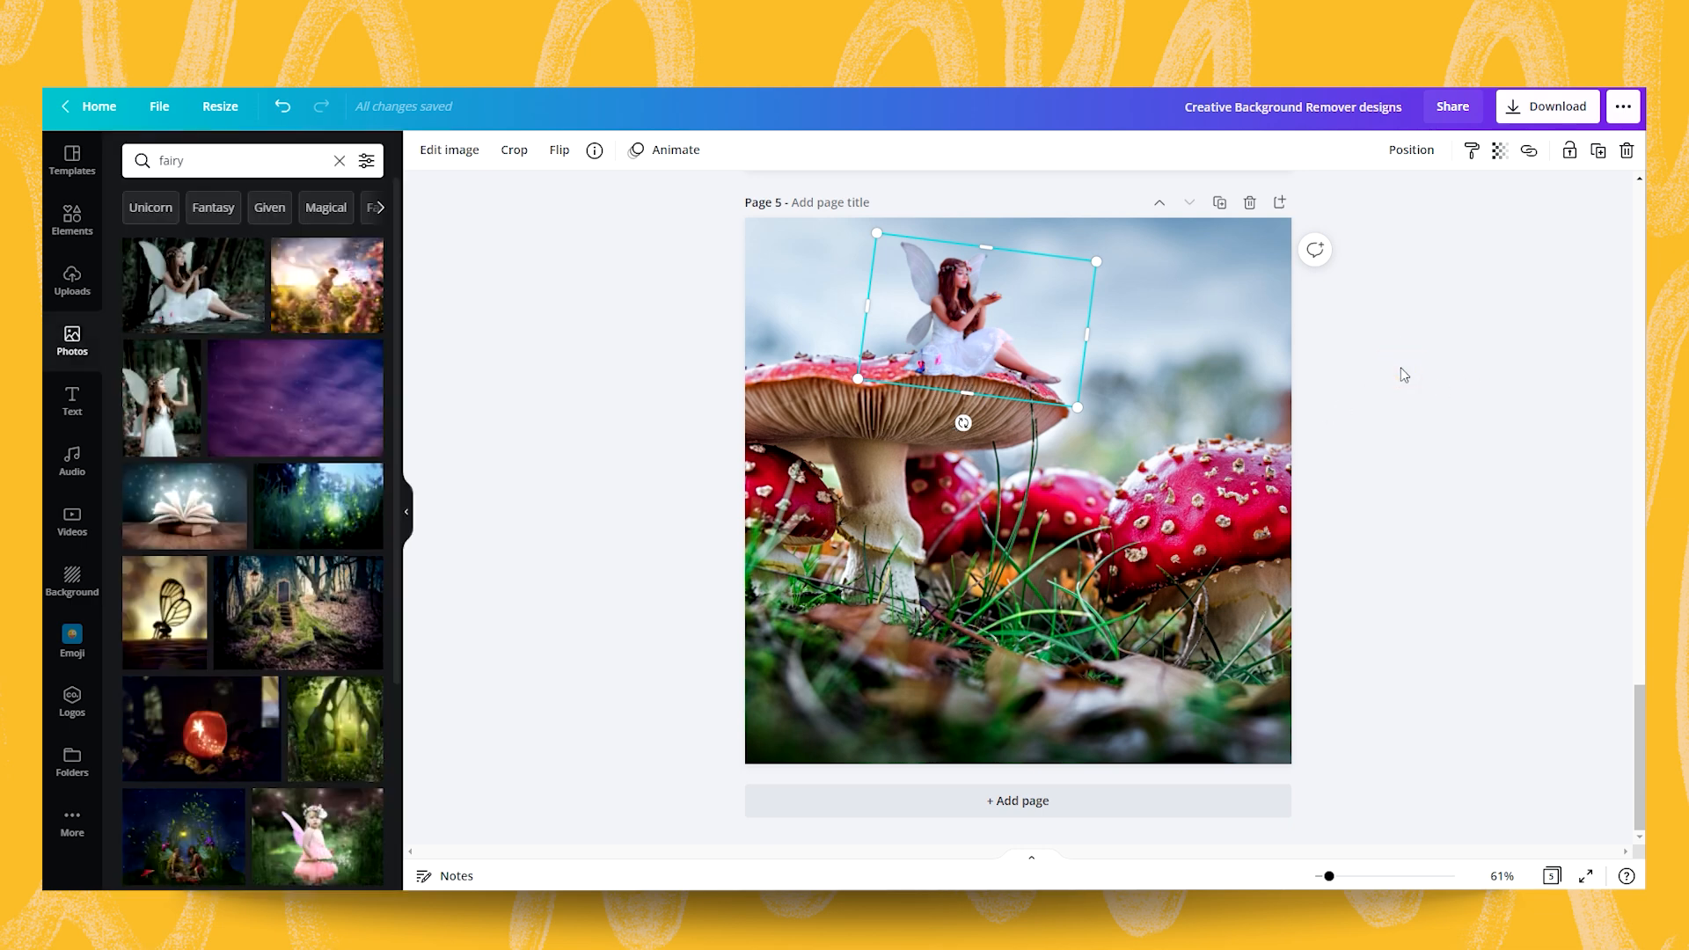
click(1400, 368)
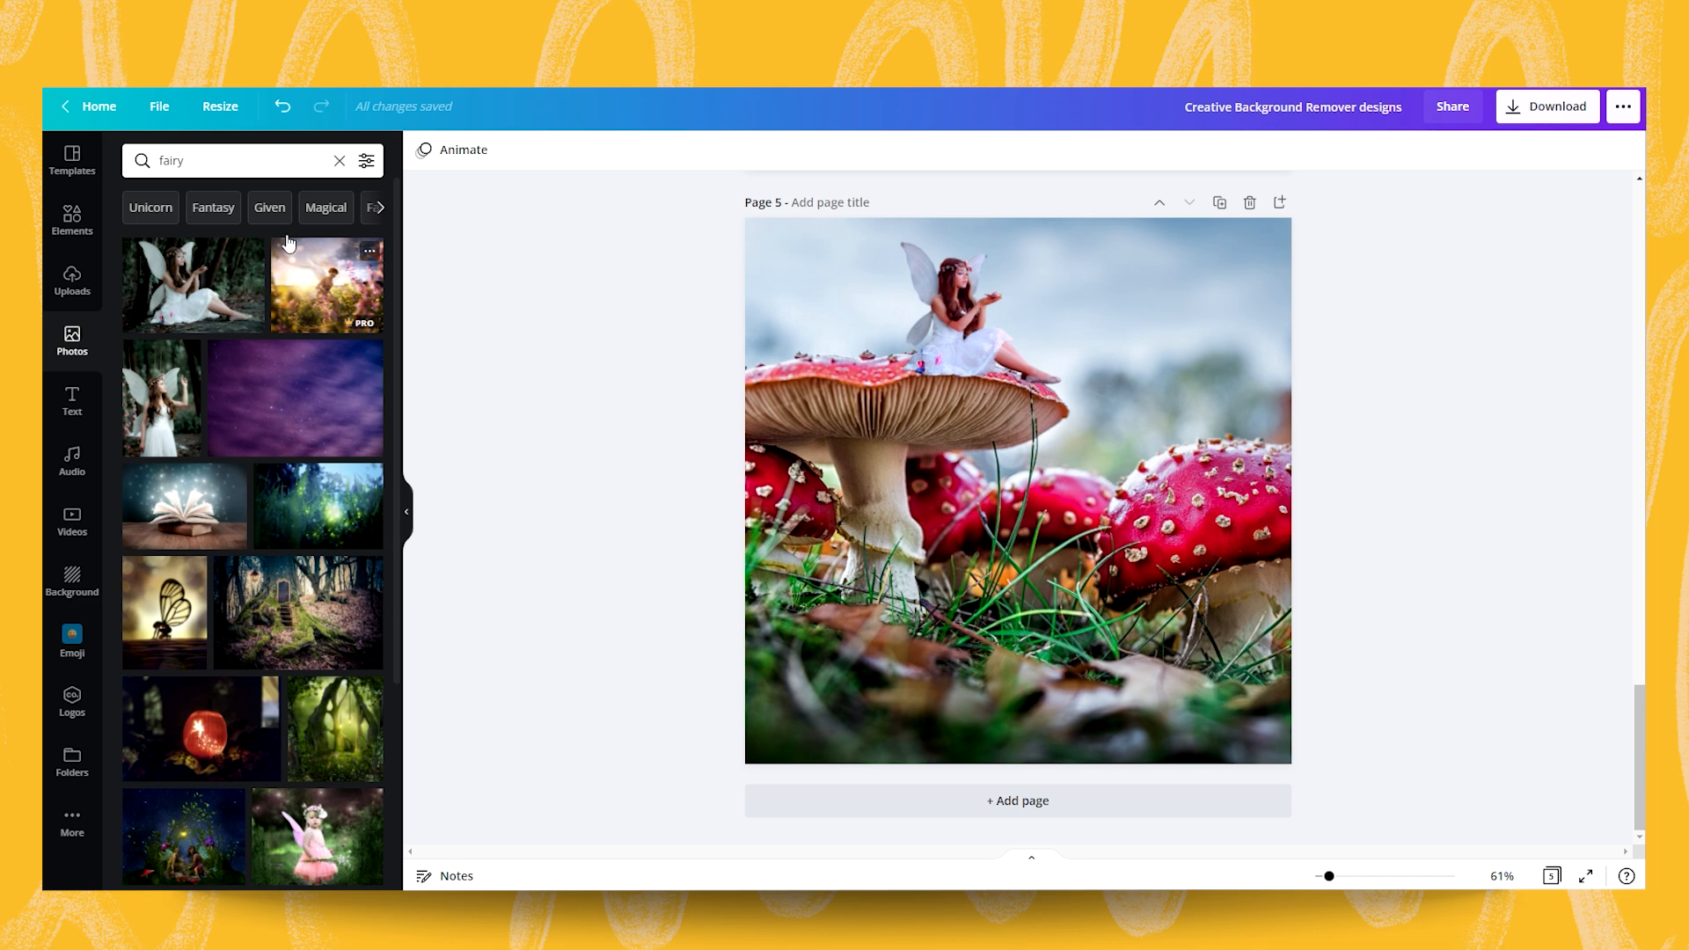
click(173, 403)
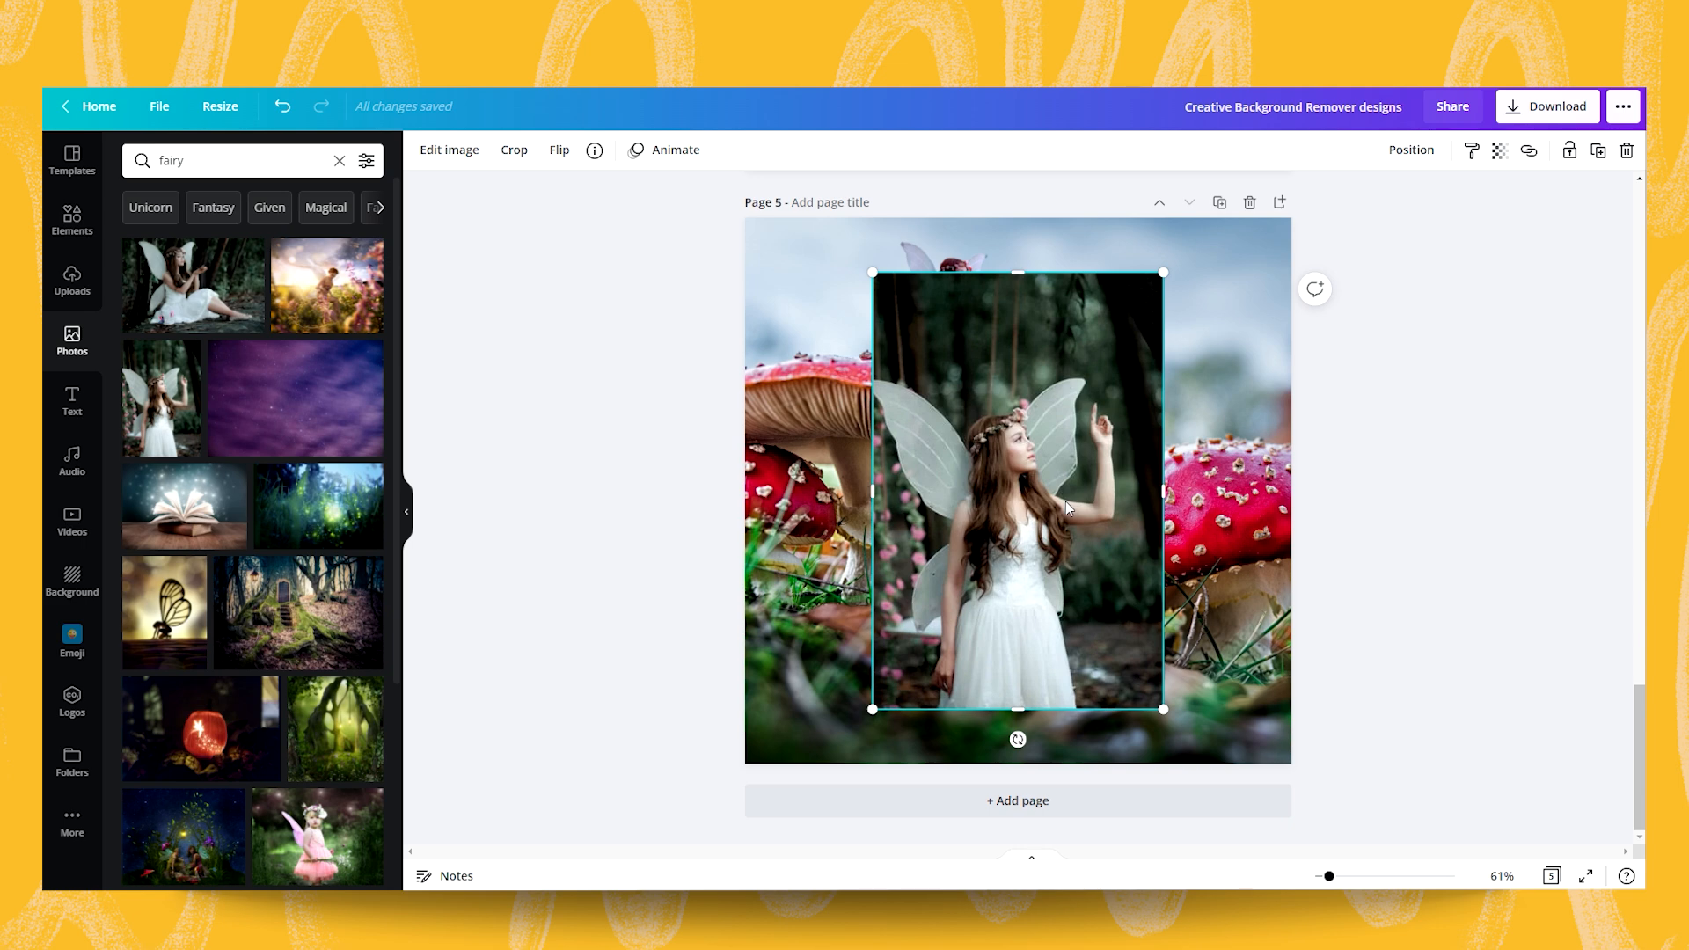
click(440, 147)
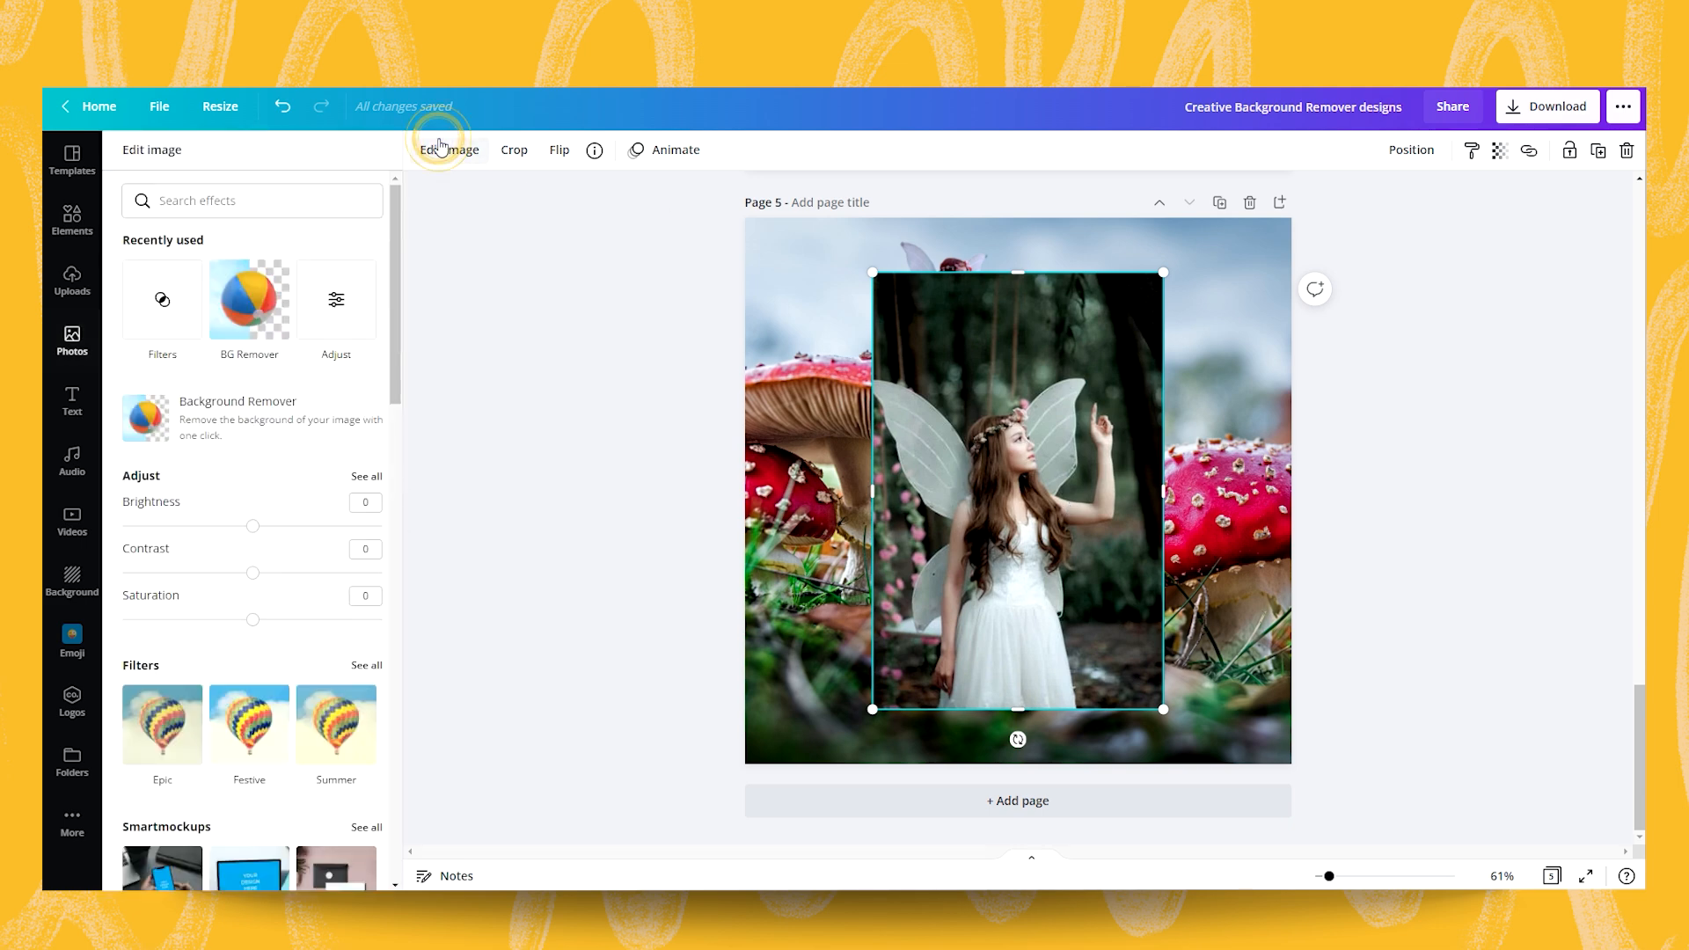
click(248, 312)
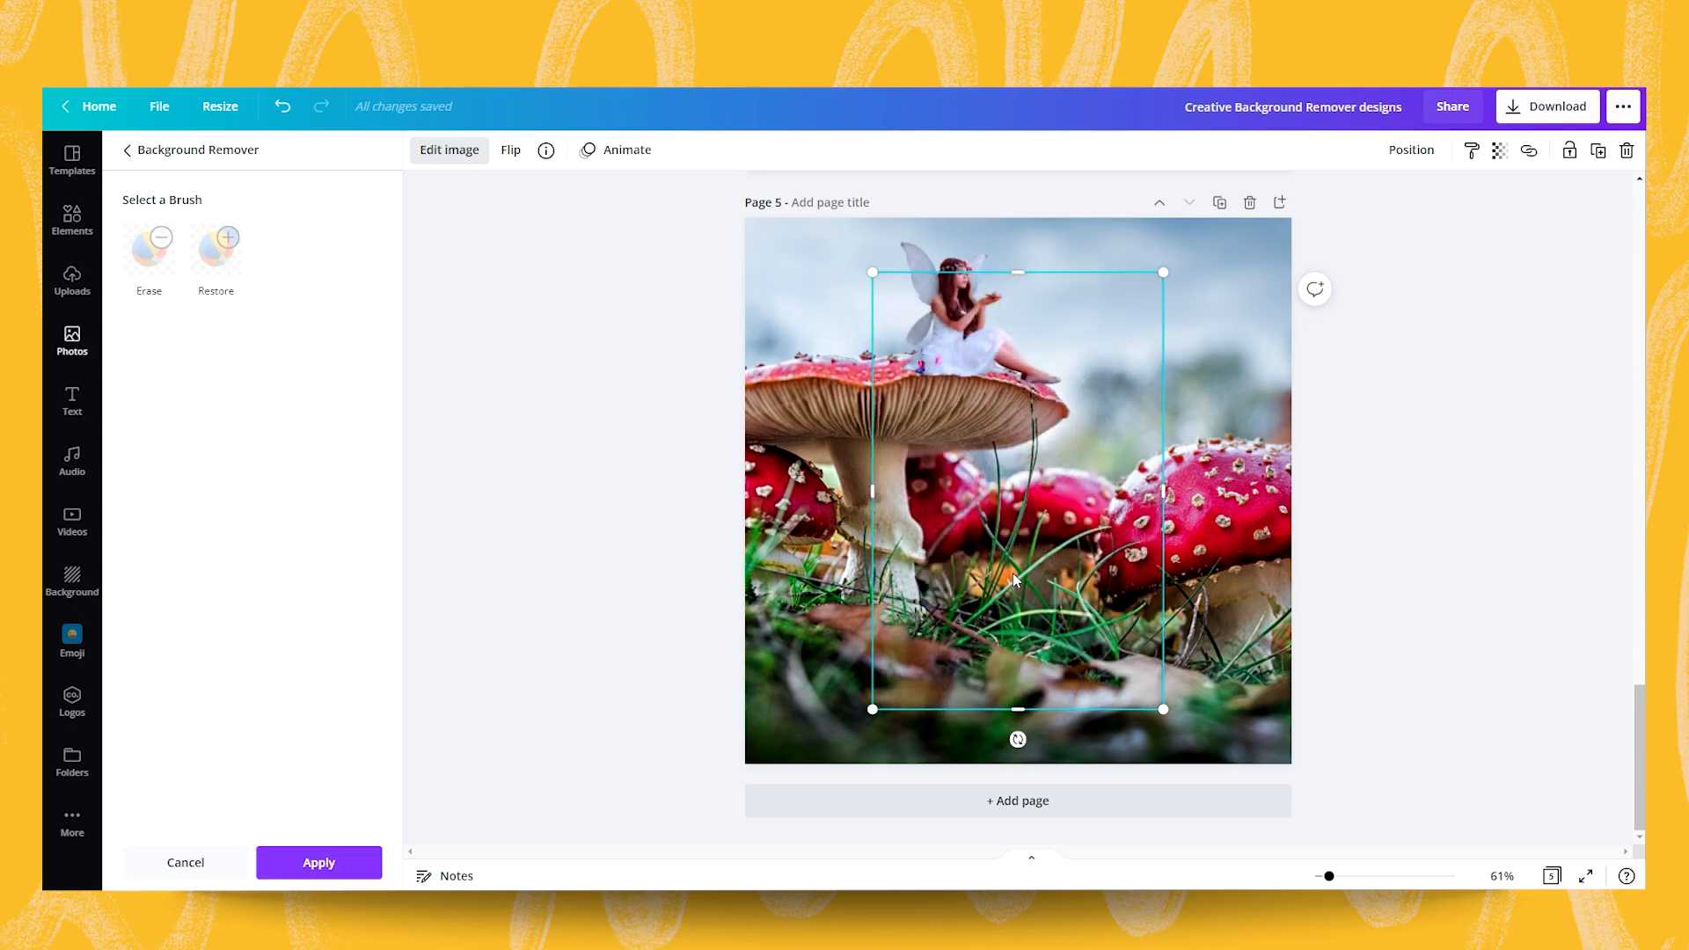
drag(1011, 492, 1133, 501)
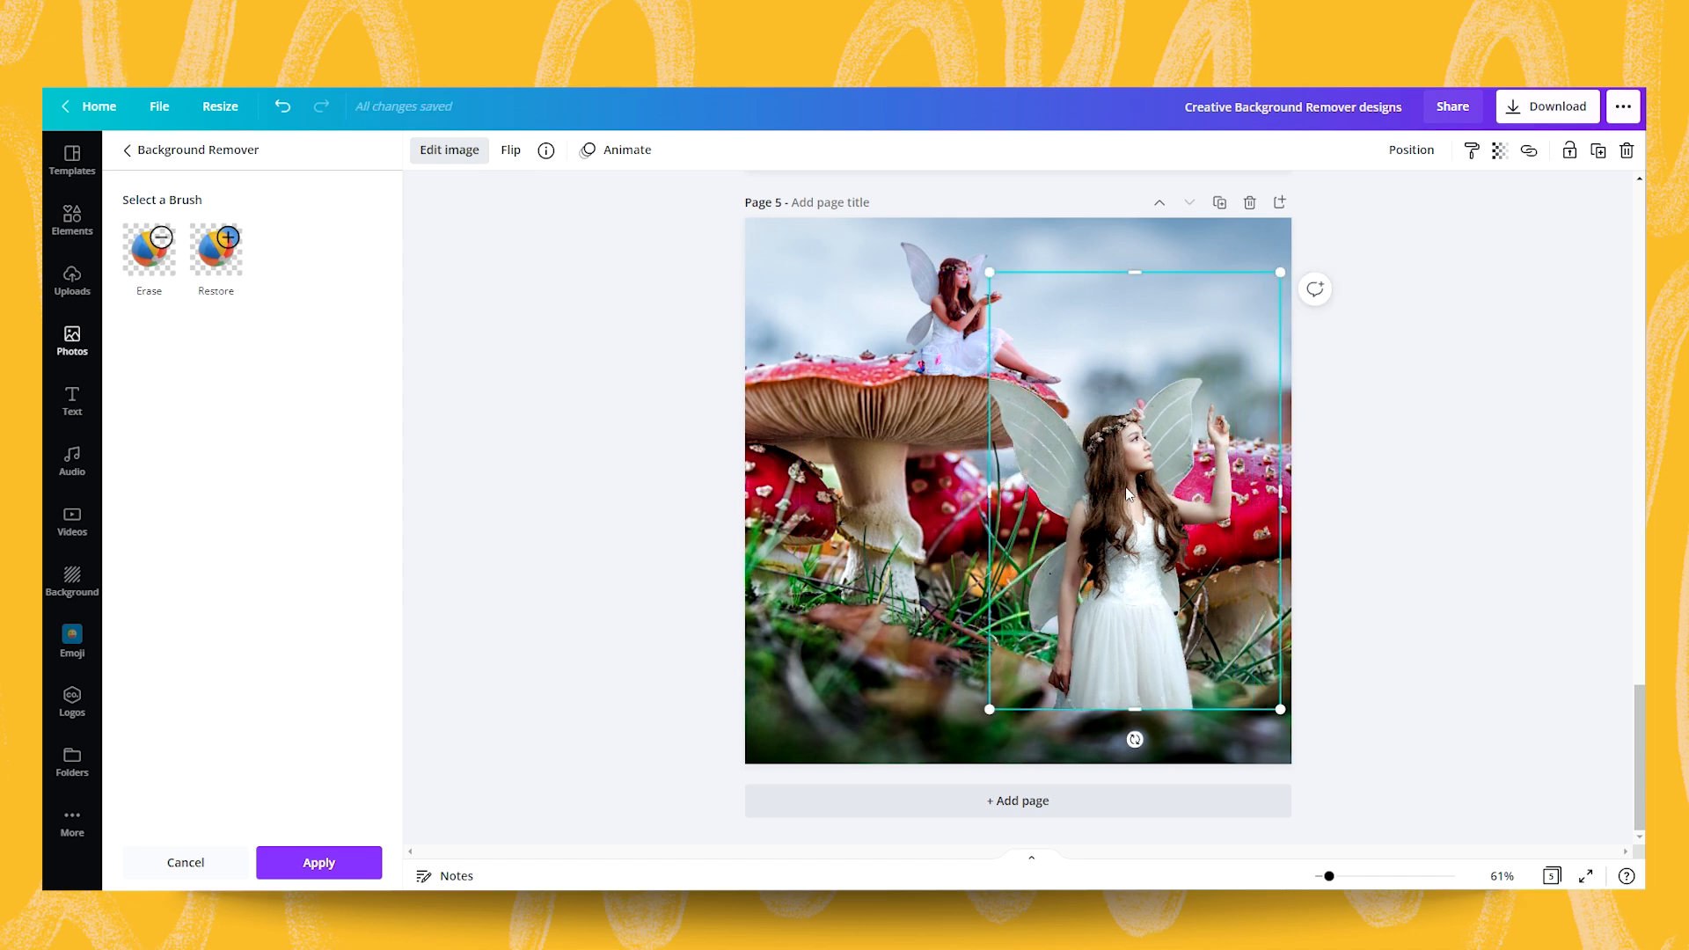
Step: Copy the seated fairy's image style onto the standing fairy
click(947, 279)
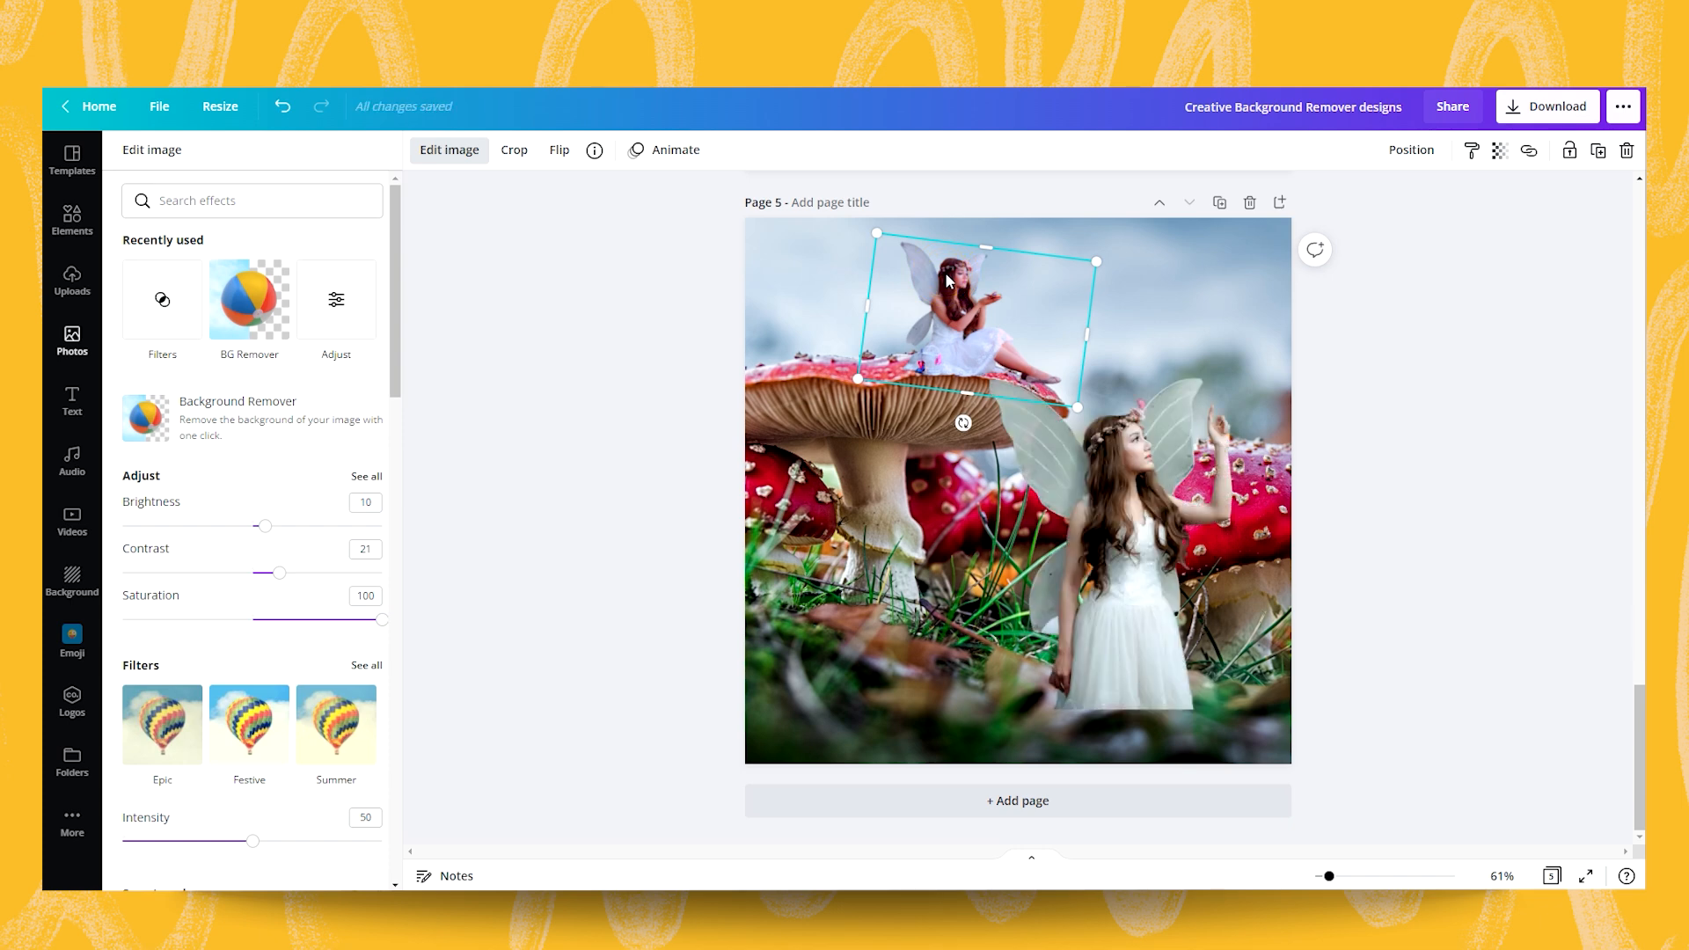
click(1473, 151)
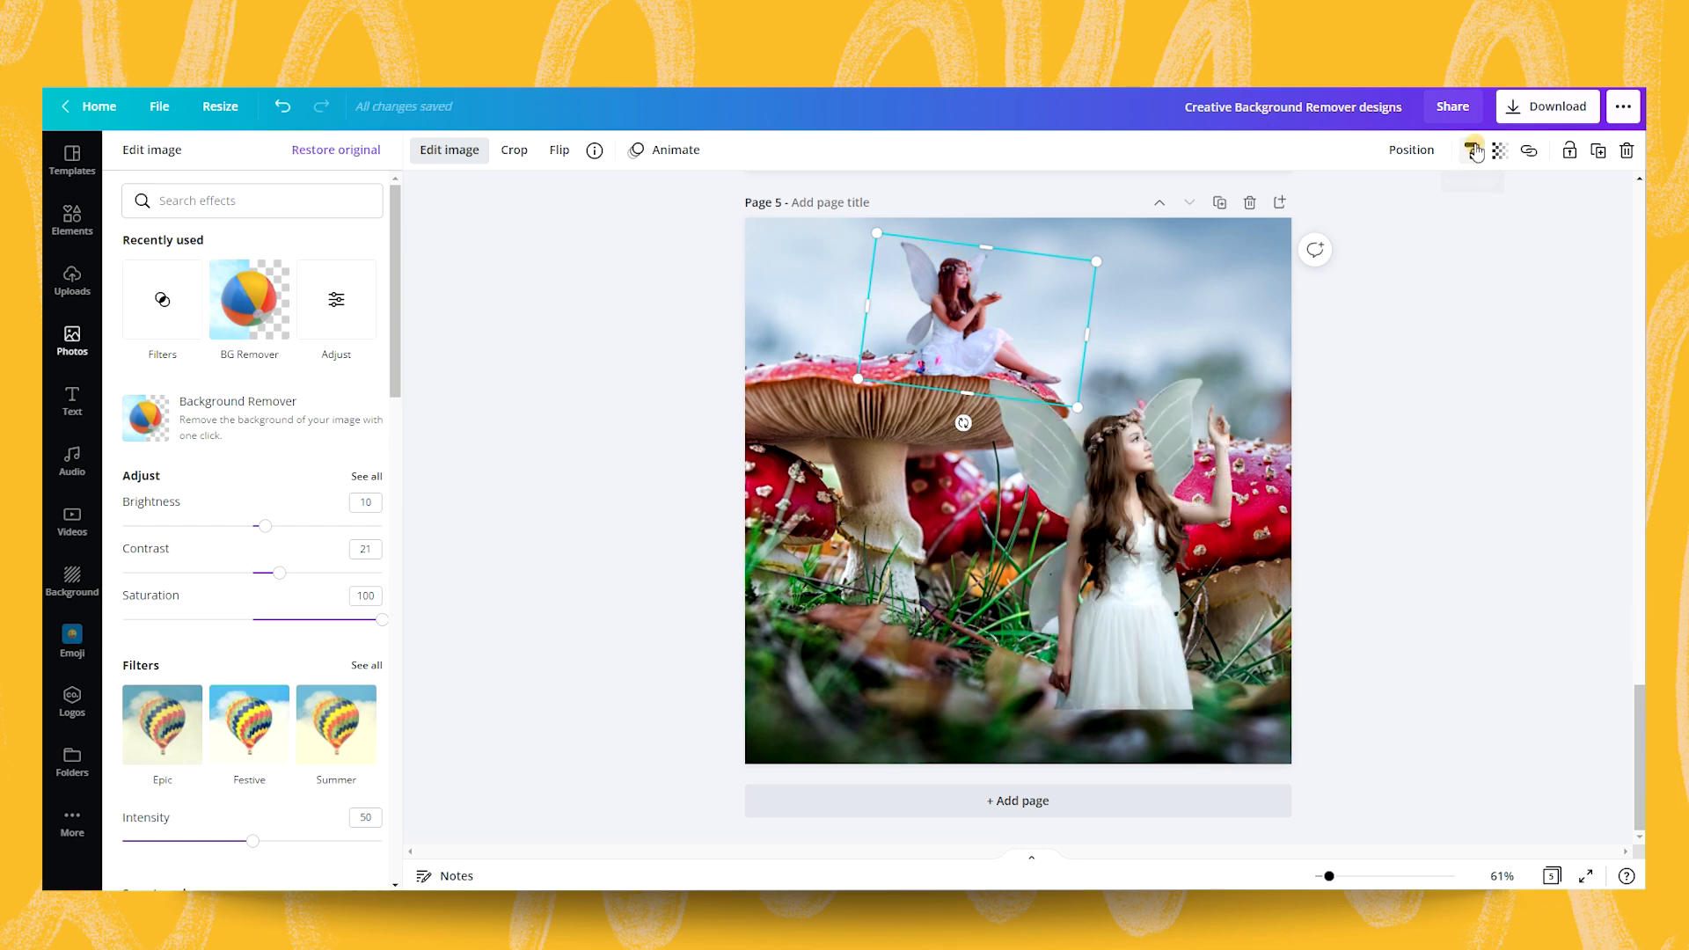
click(1096, 507)
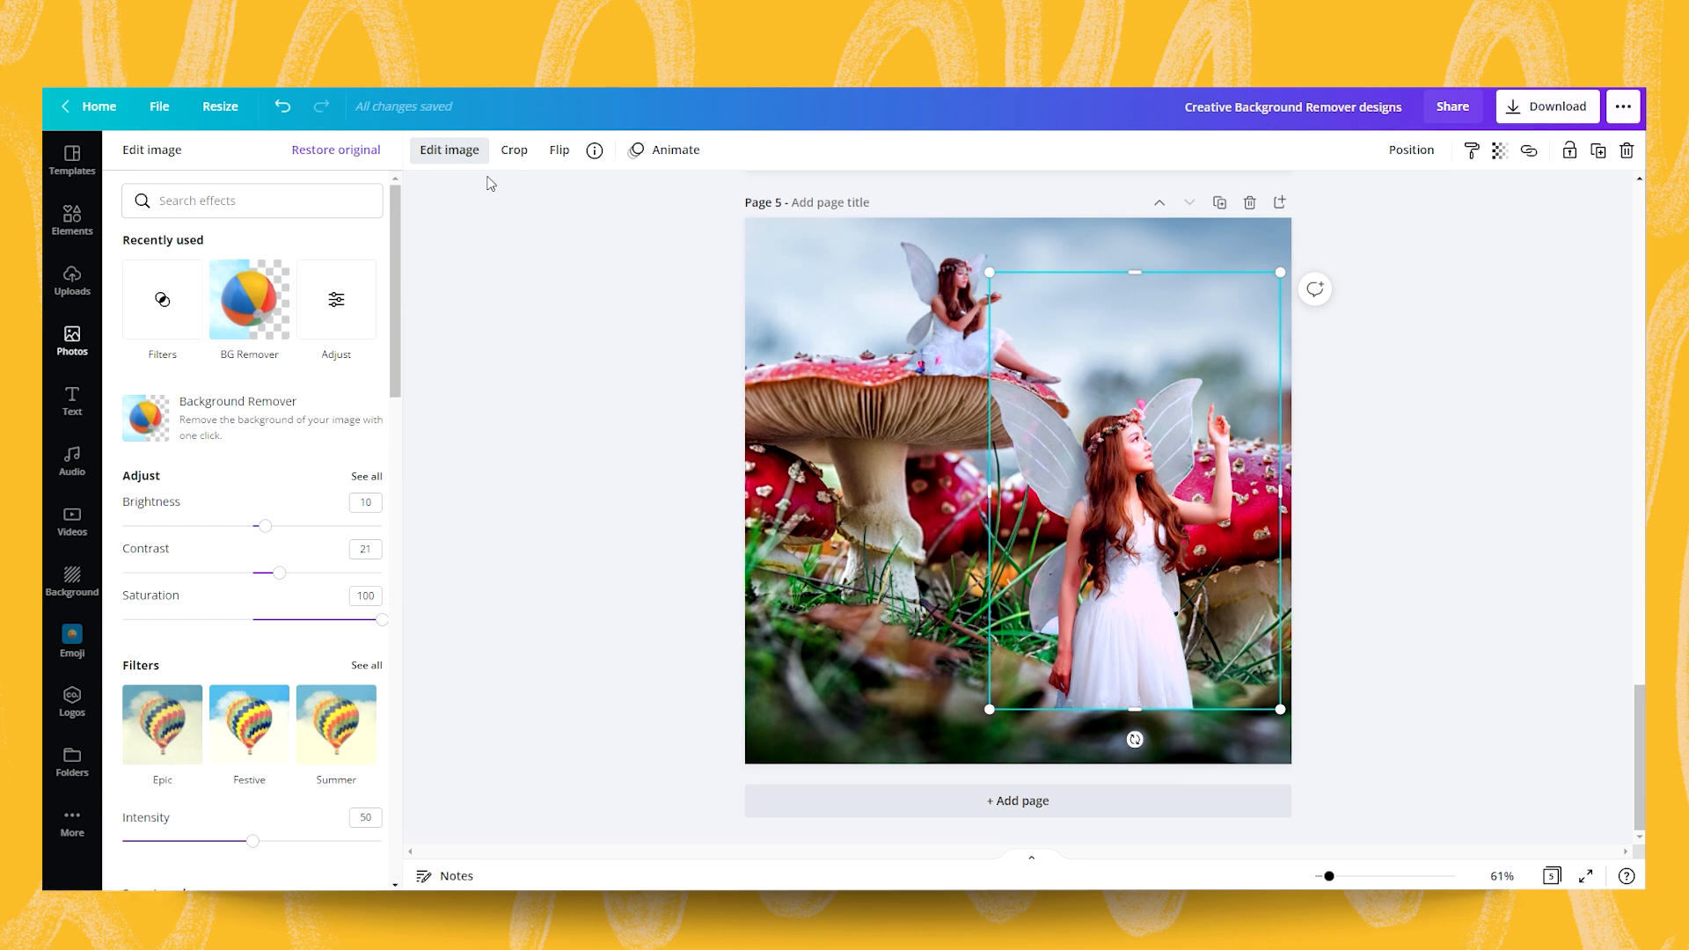
Step: Flip the standing fairy horizontally, shrink her and place her on top of the right-hand mushroom
click(560, 150)
click(644, 201)
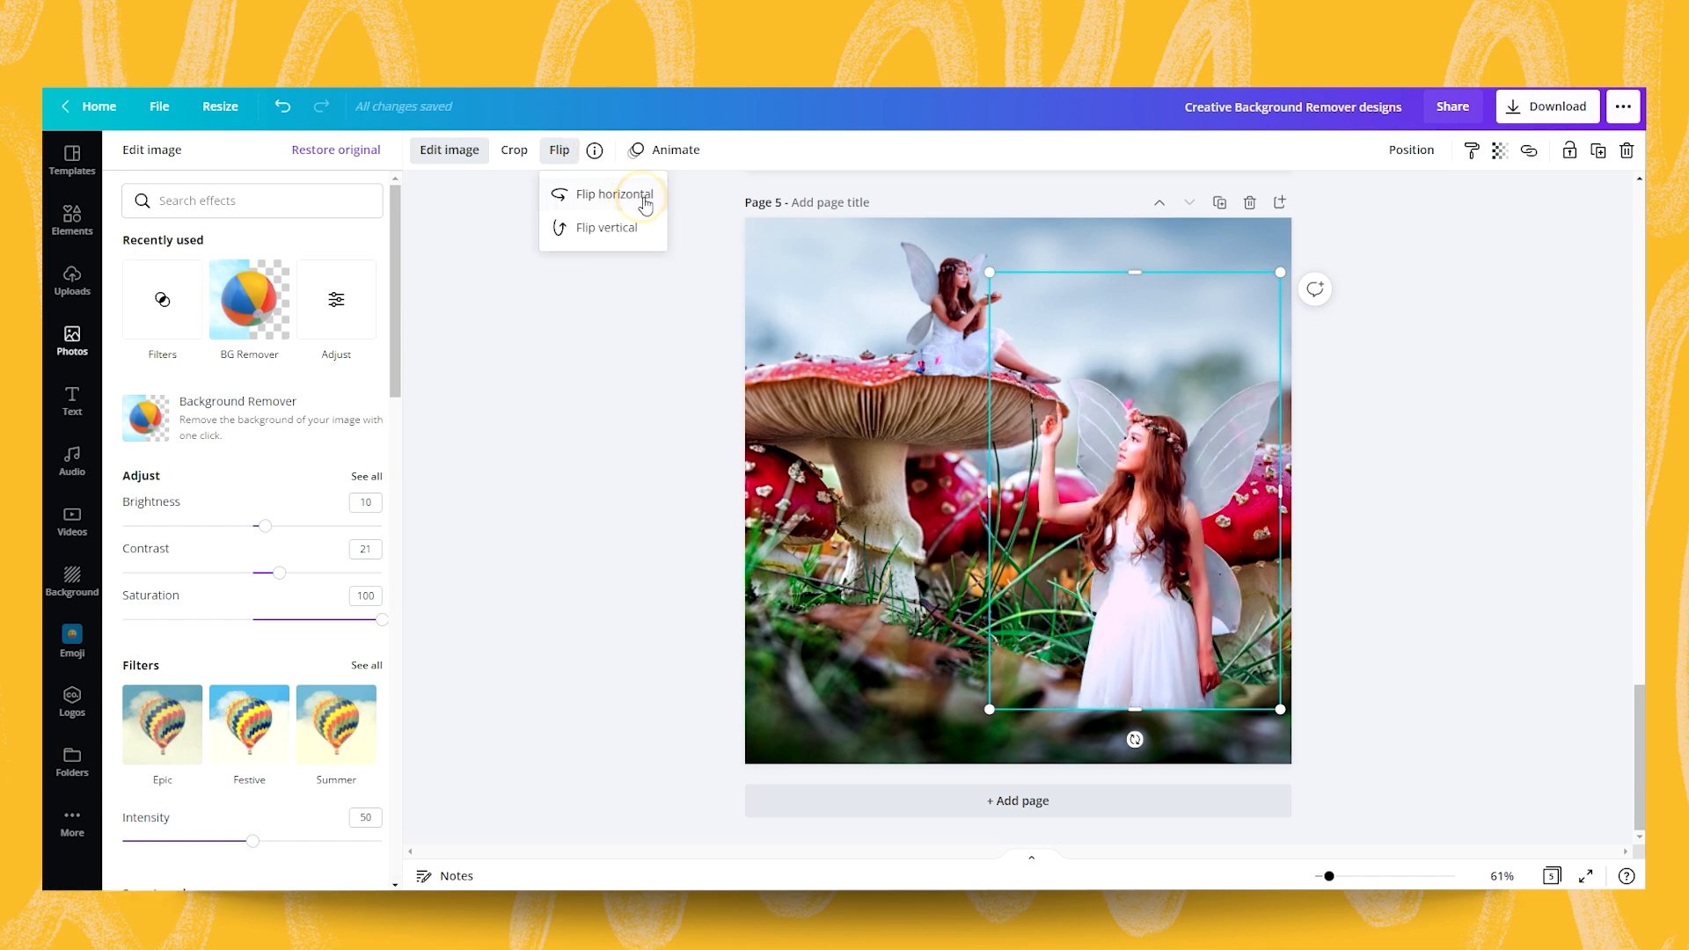
drag(984, 706, 1126, 503)
drag(1206, 458, 1202, 425)
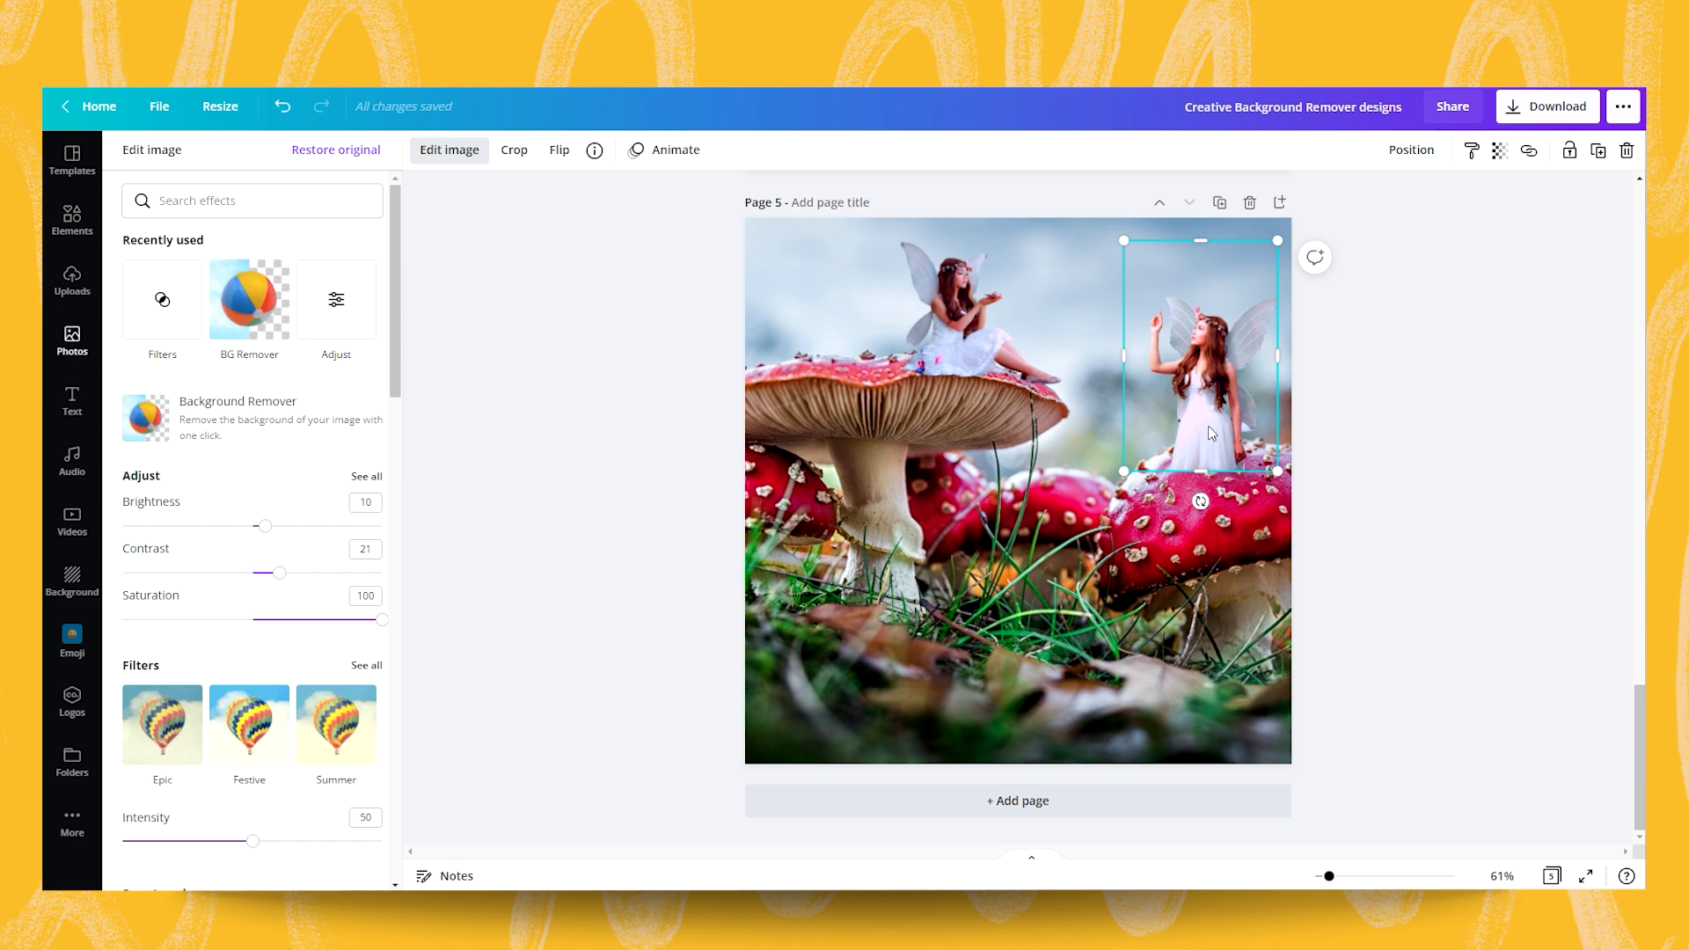
Step: Lower the standing fairy's brightness and nudge her slightly upward on the right-hand mushroom
click(377, 478)
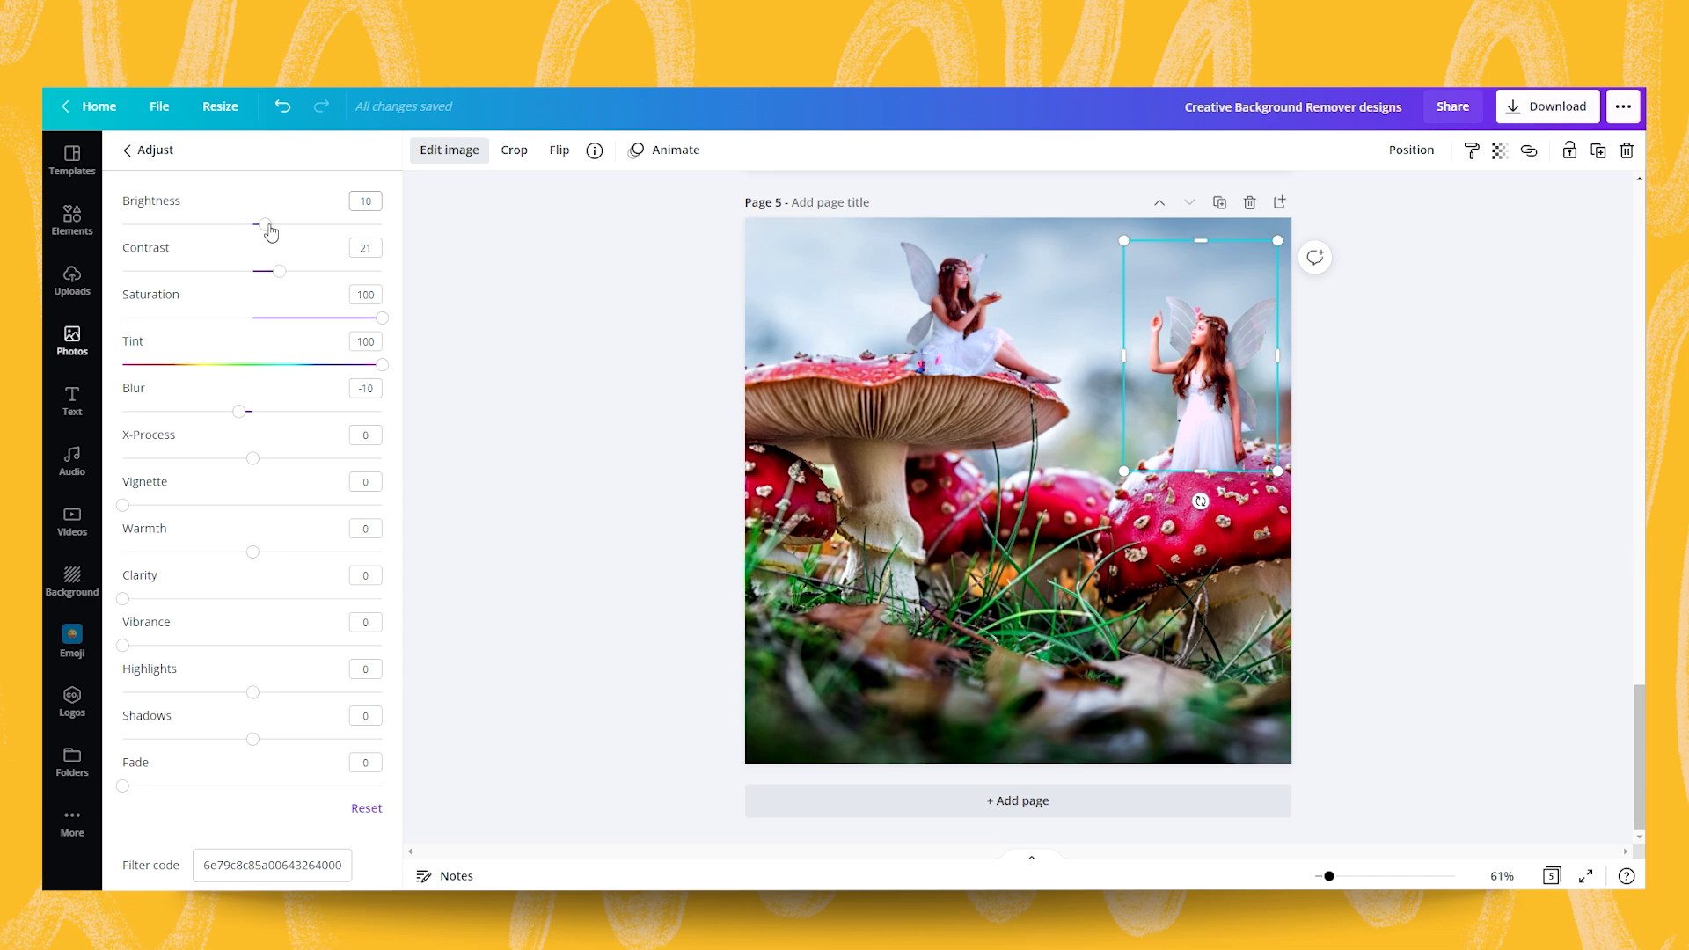
drag(264, 231, 238, 233)
click(550, 280)
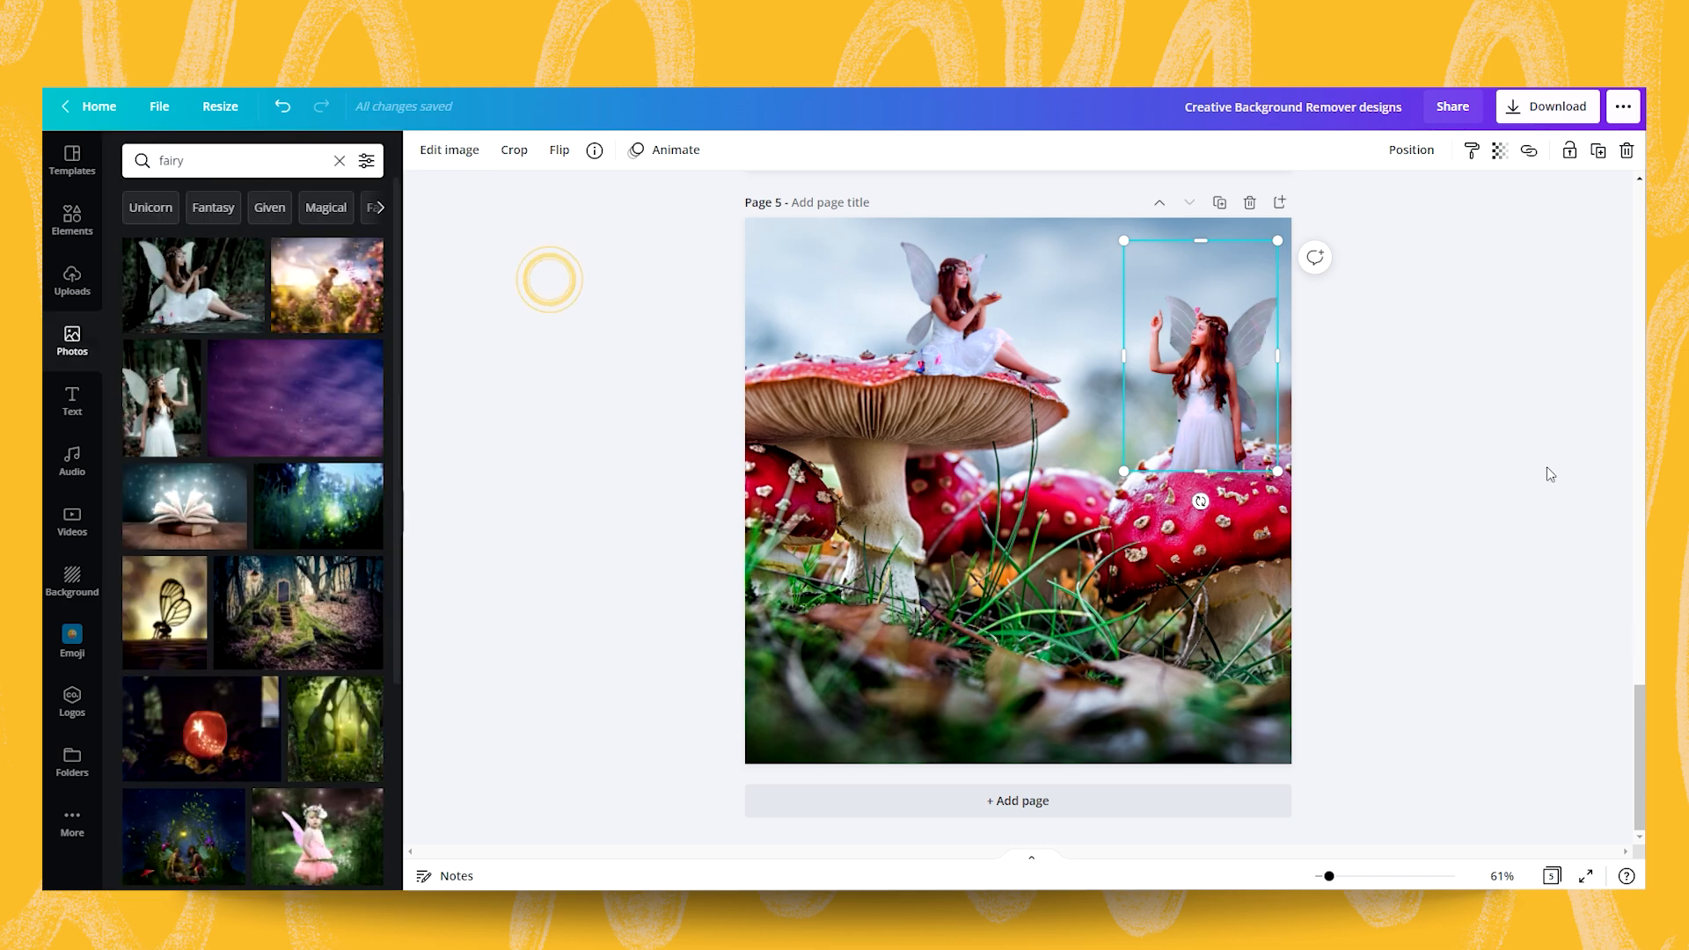
drag(1196, 415, 1194, 407)
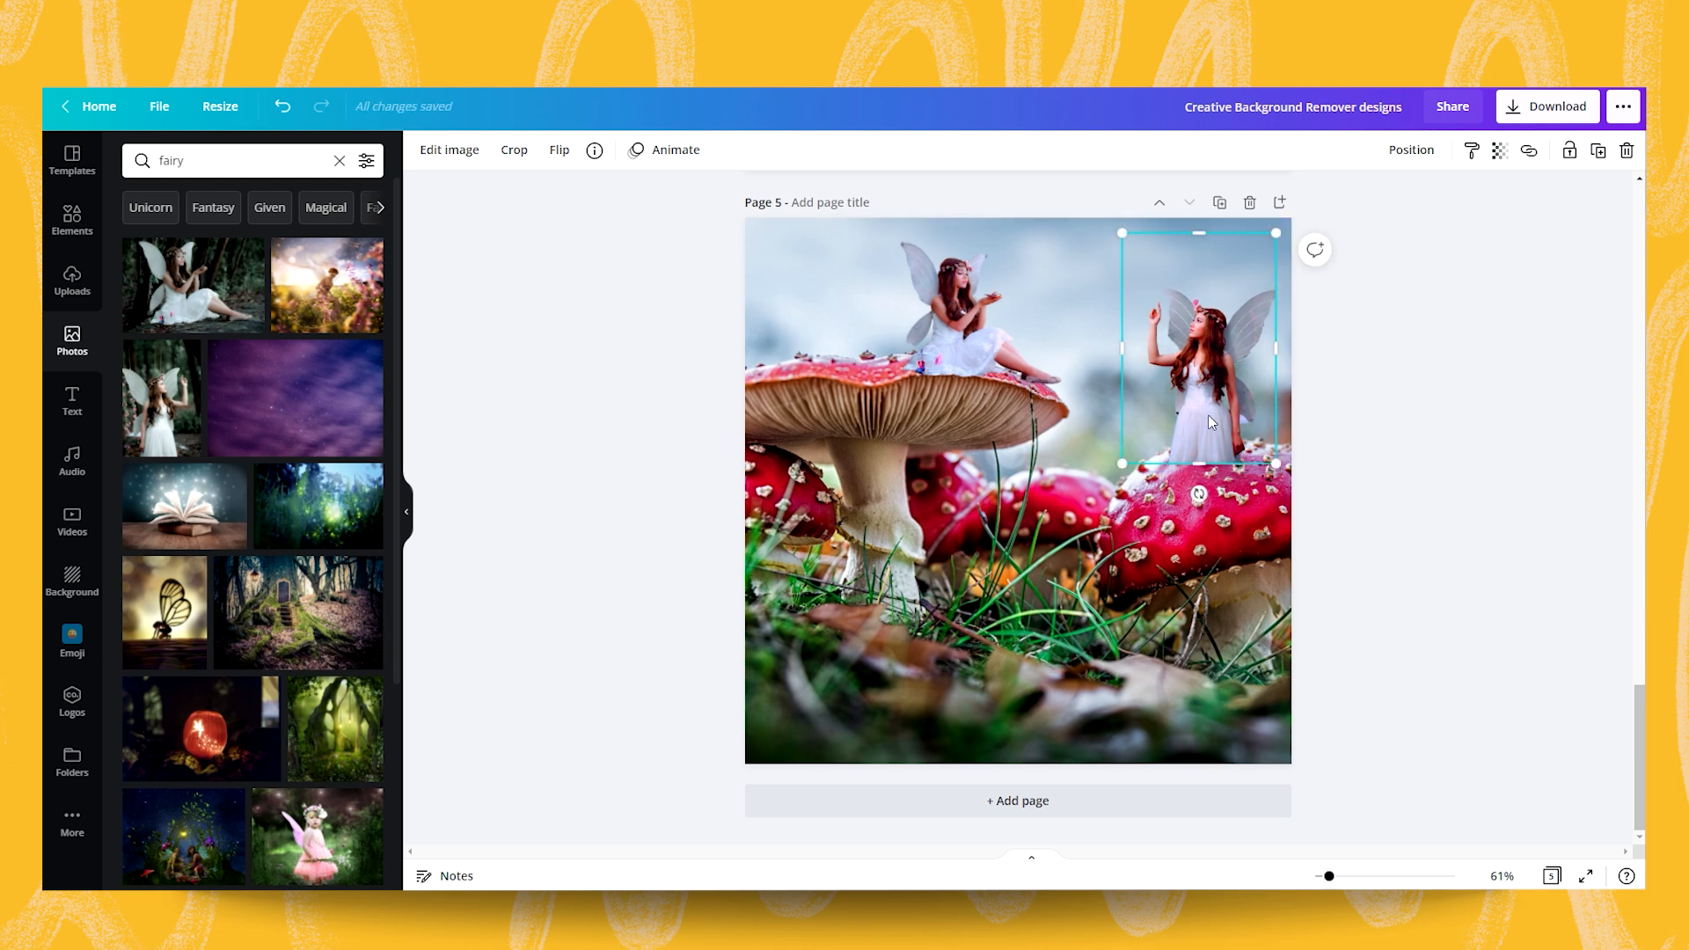
click(1390, 486)
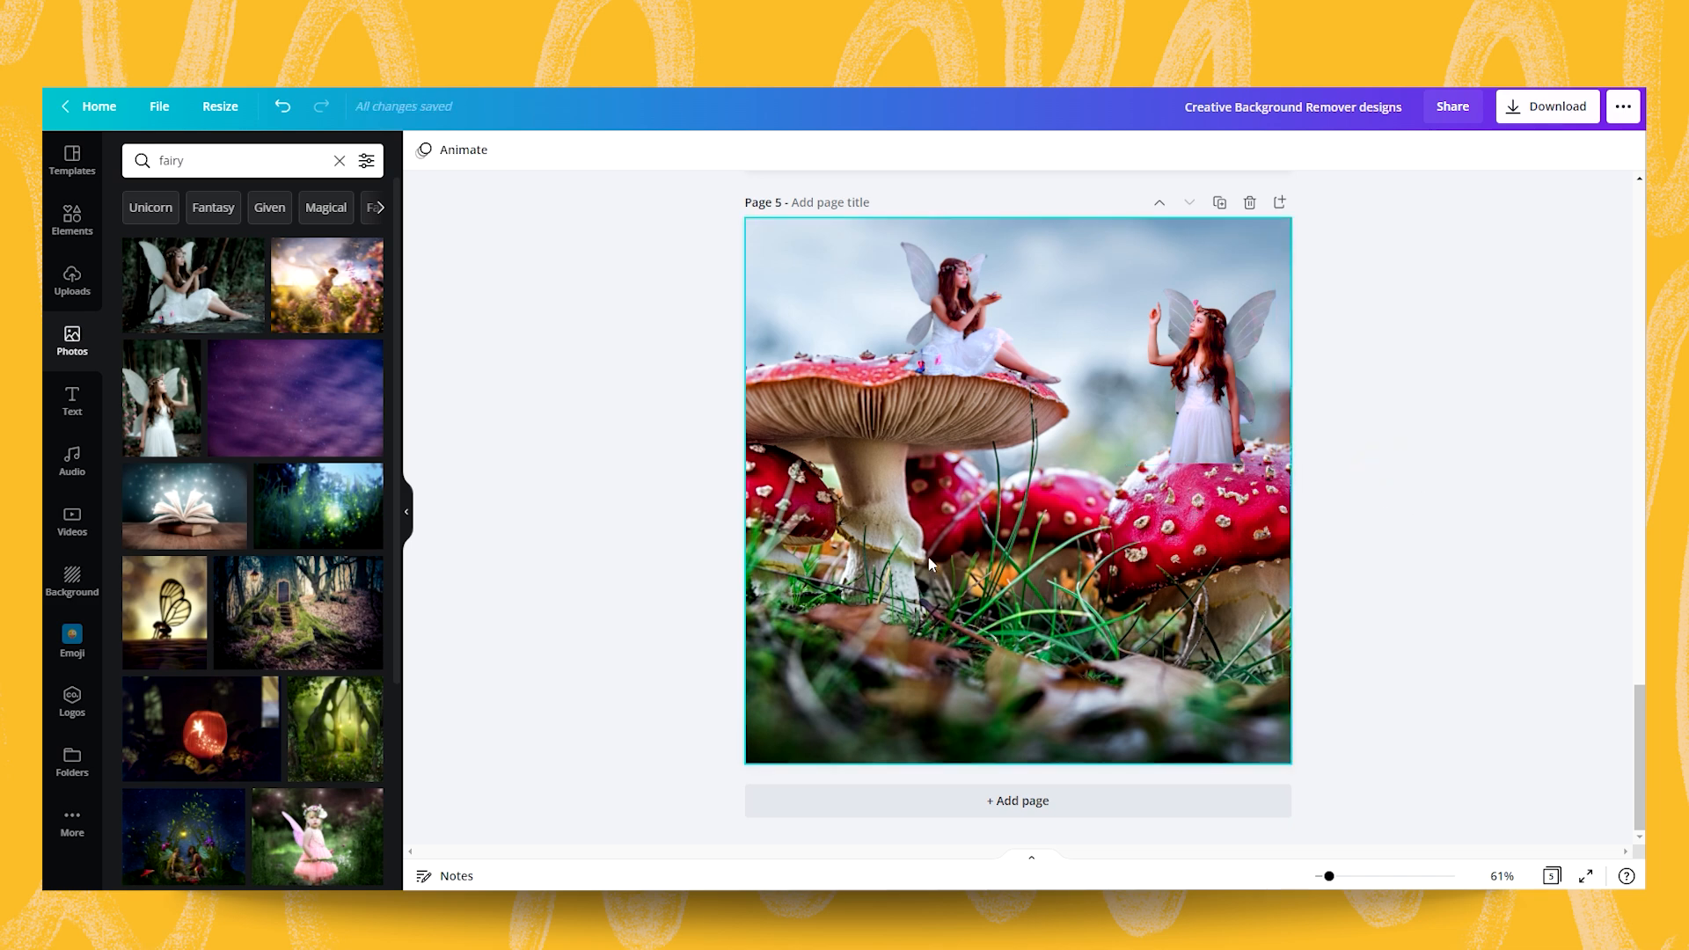
Step: Add a second copy of the recently used red-capped mushroom photo and remove its background
click(339, 160)
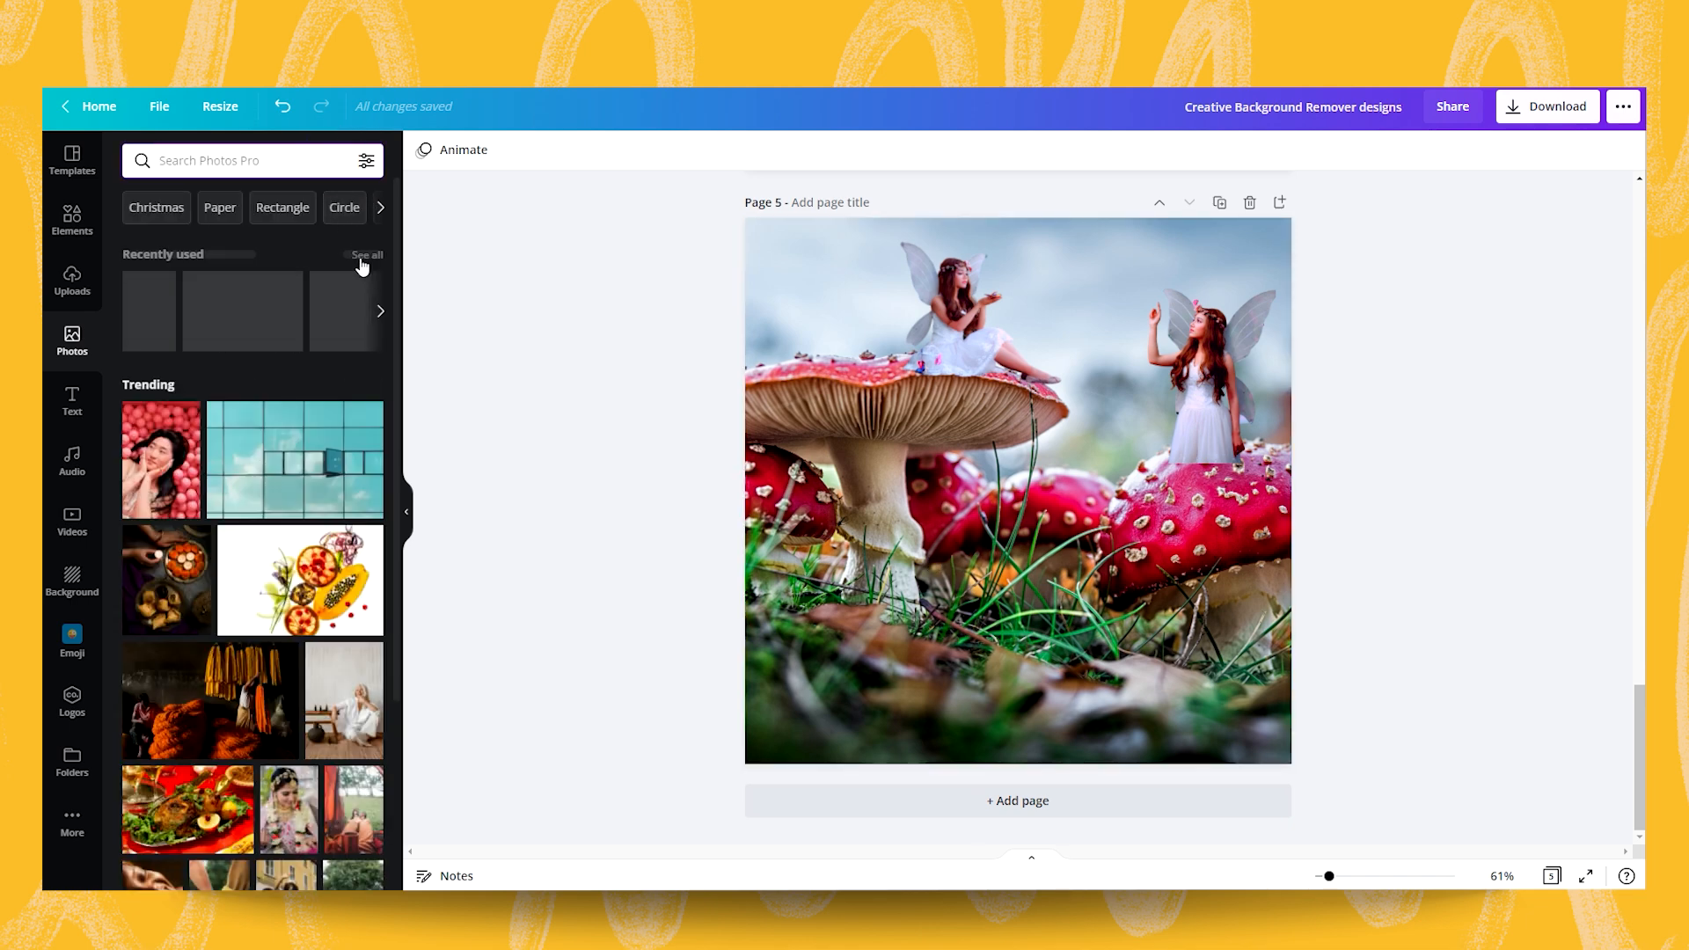
click(348, 322)
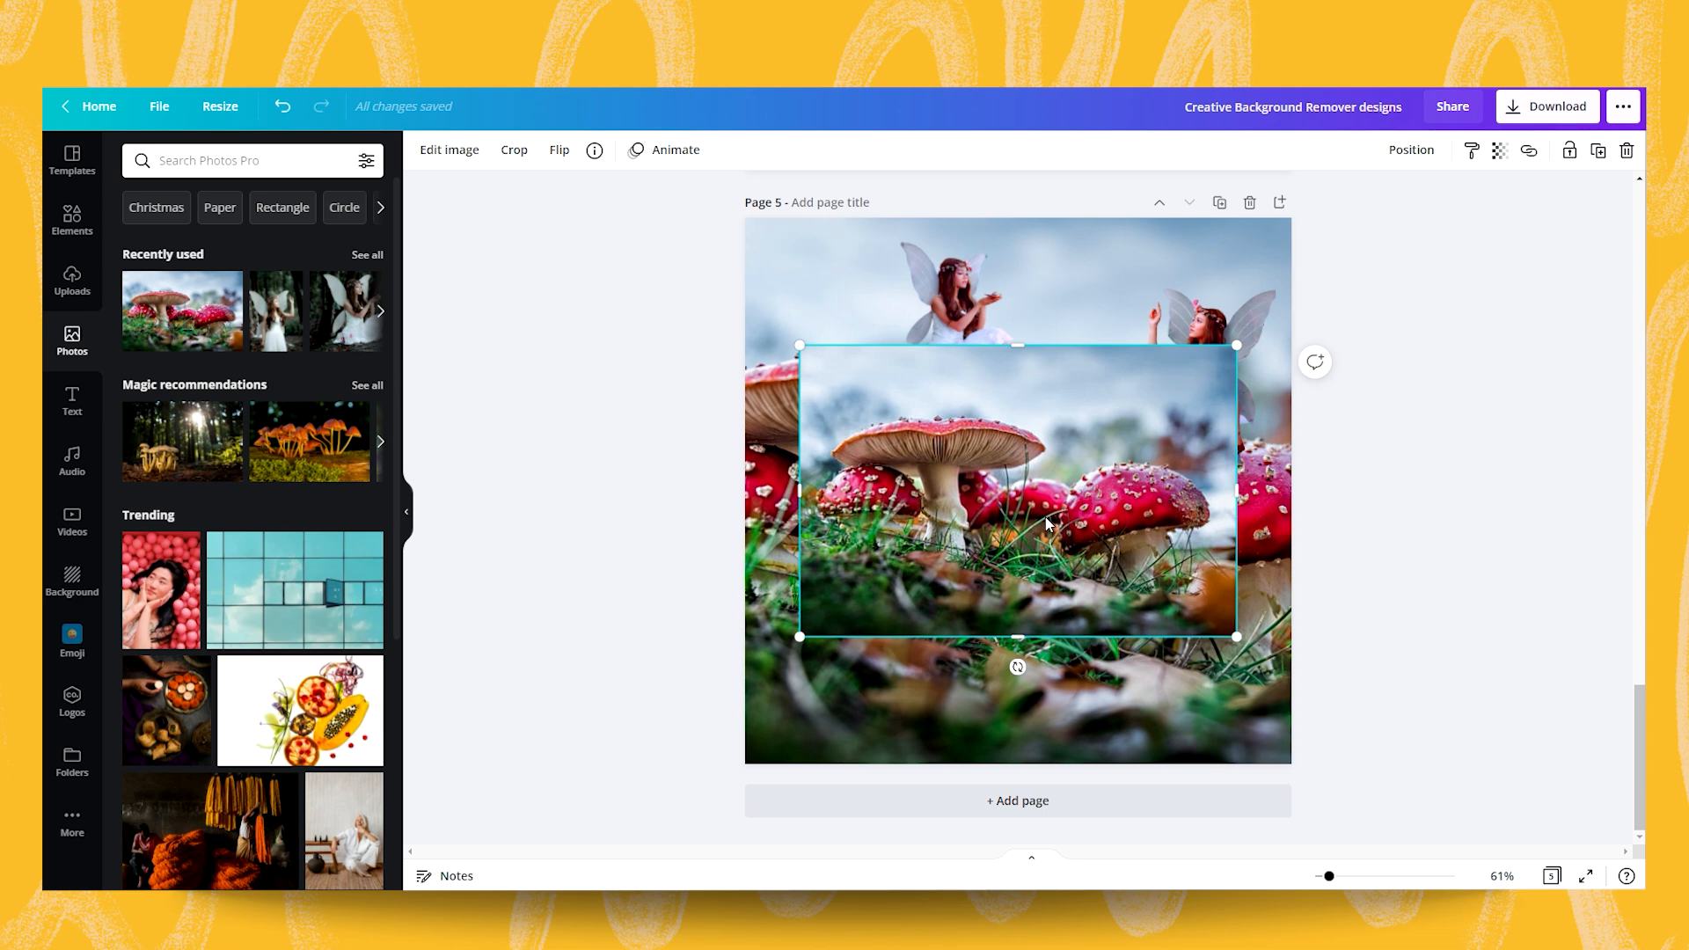
click(463, 151)
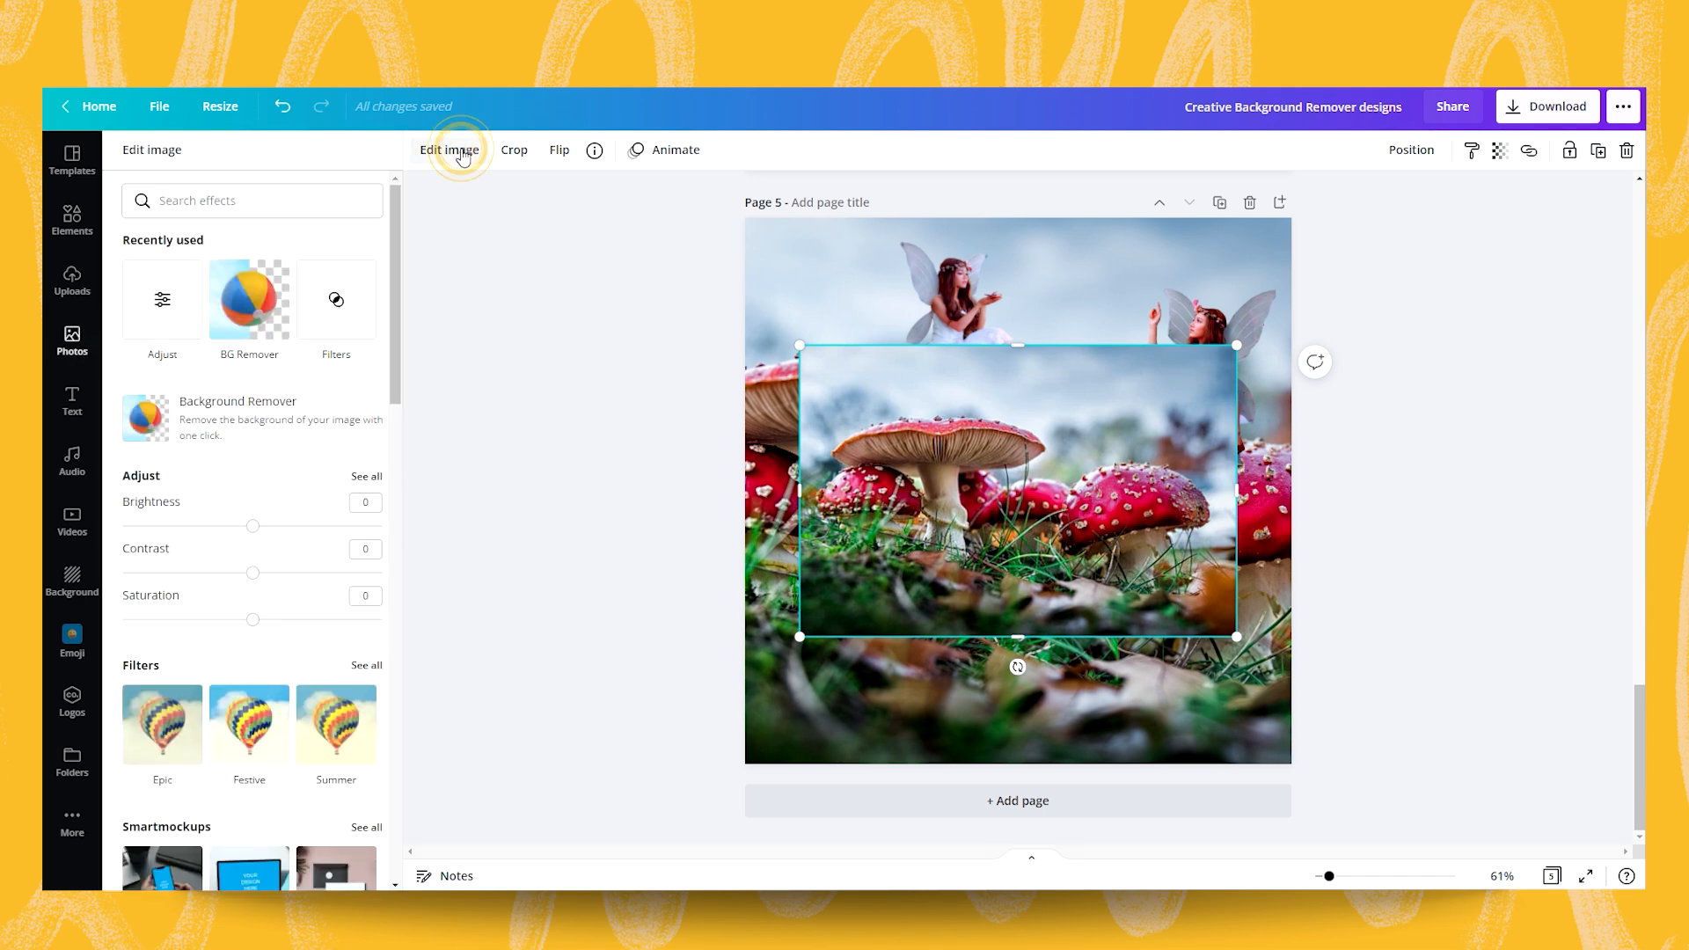
click(267, 323)
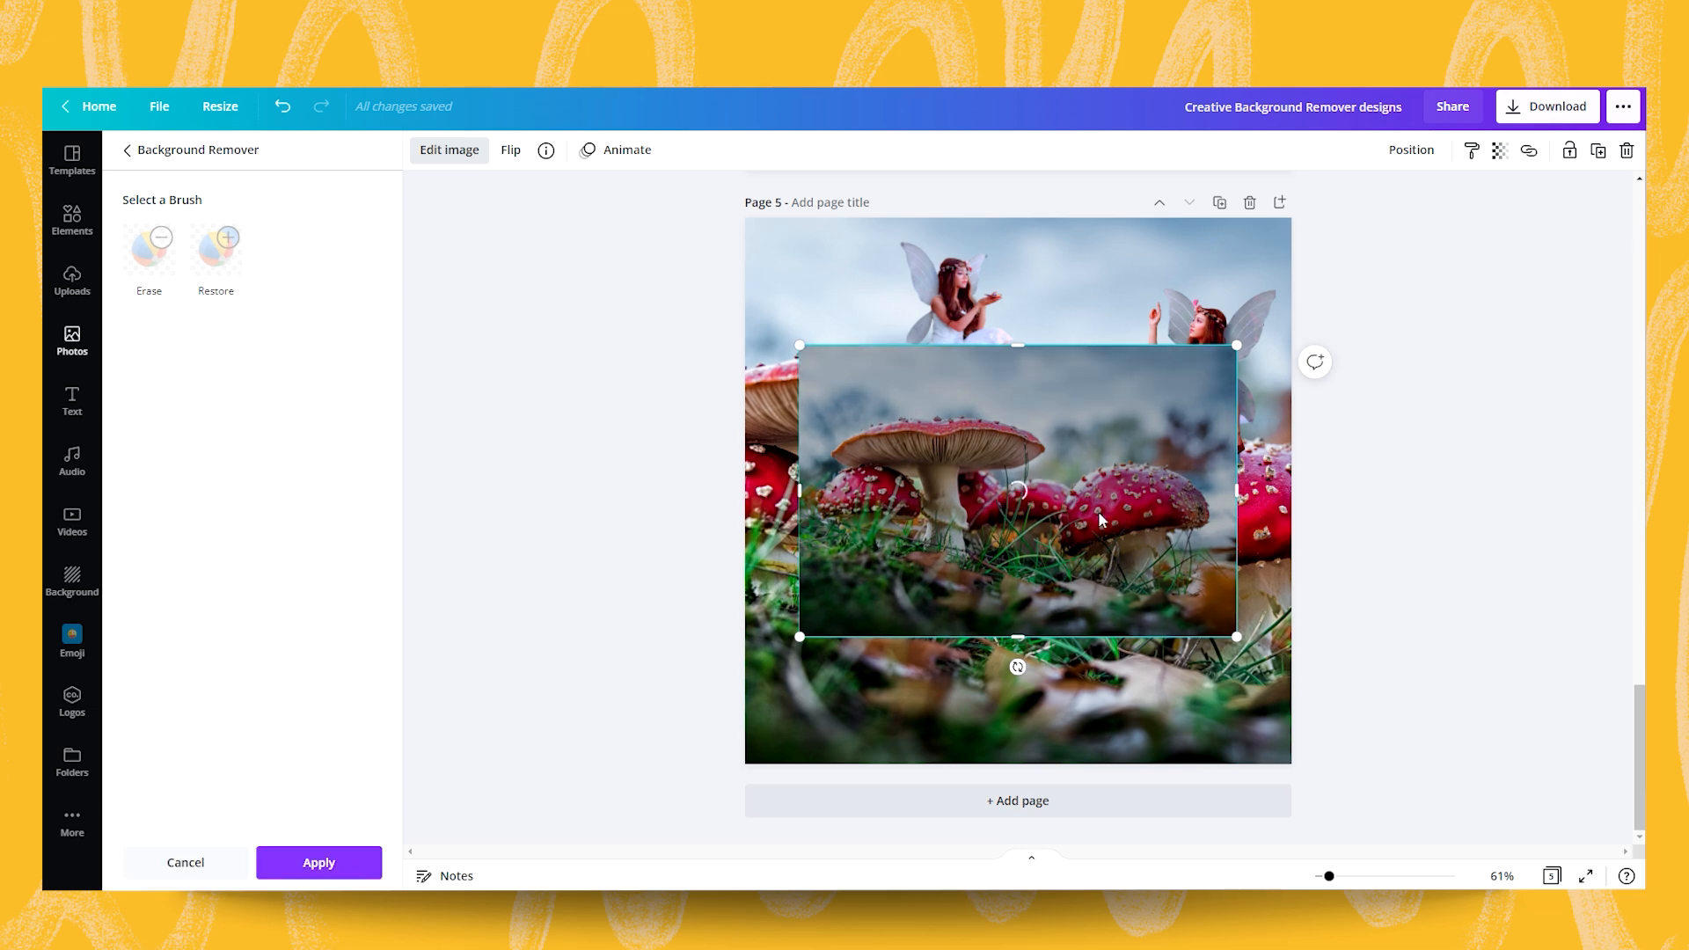
Step: Move the mushroom cutout upward and crop it down to just its right-hand mushroom
drag(1144, 509, 1131, 442)
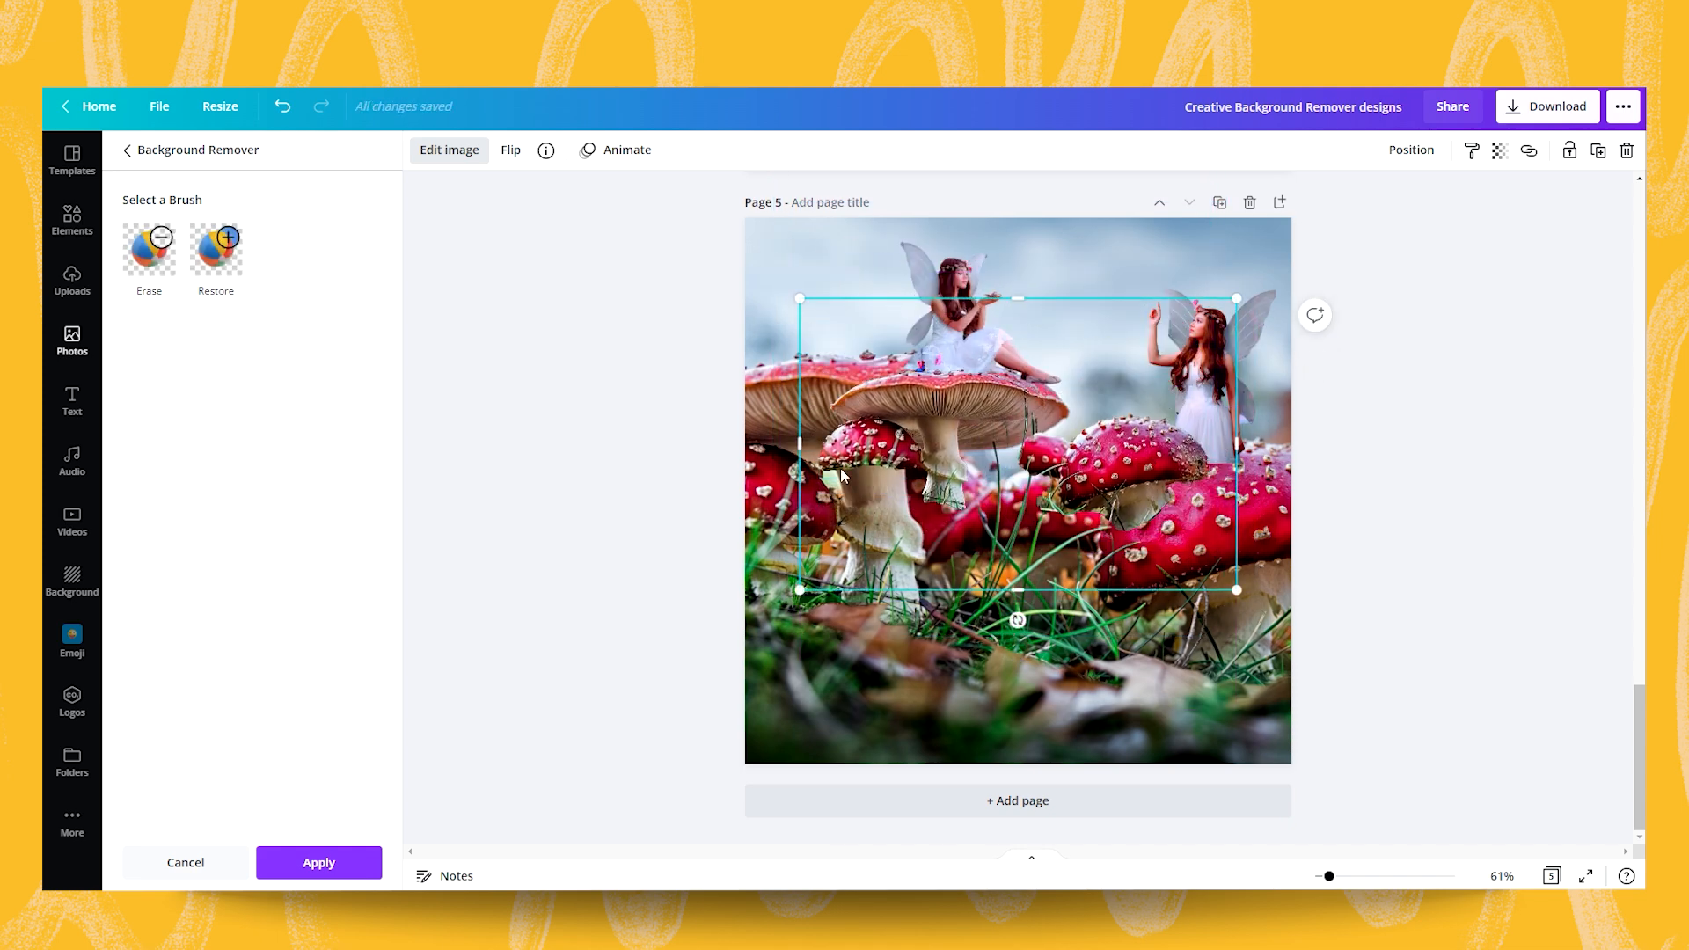
drag(803, 446, 1055, 446)
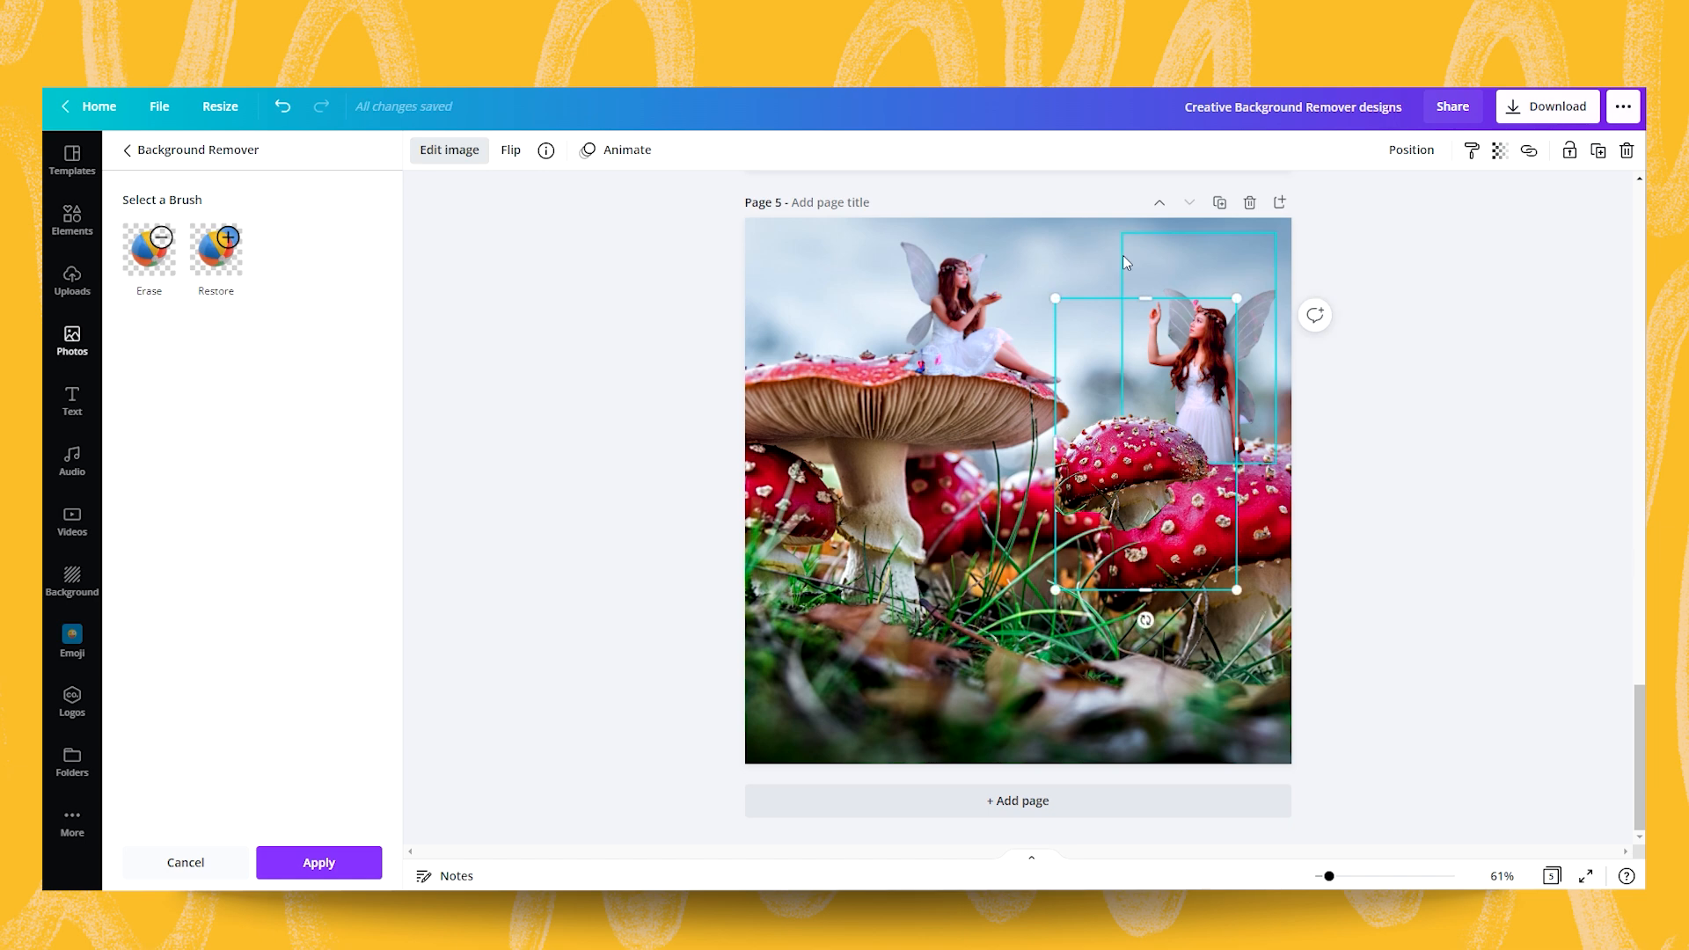
drag(1145, 298, 1145, 400)
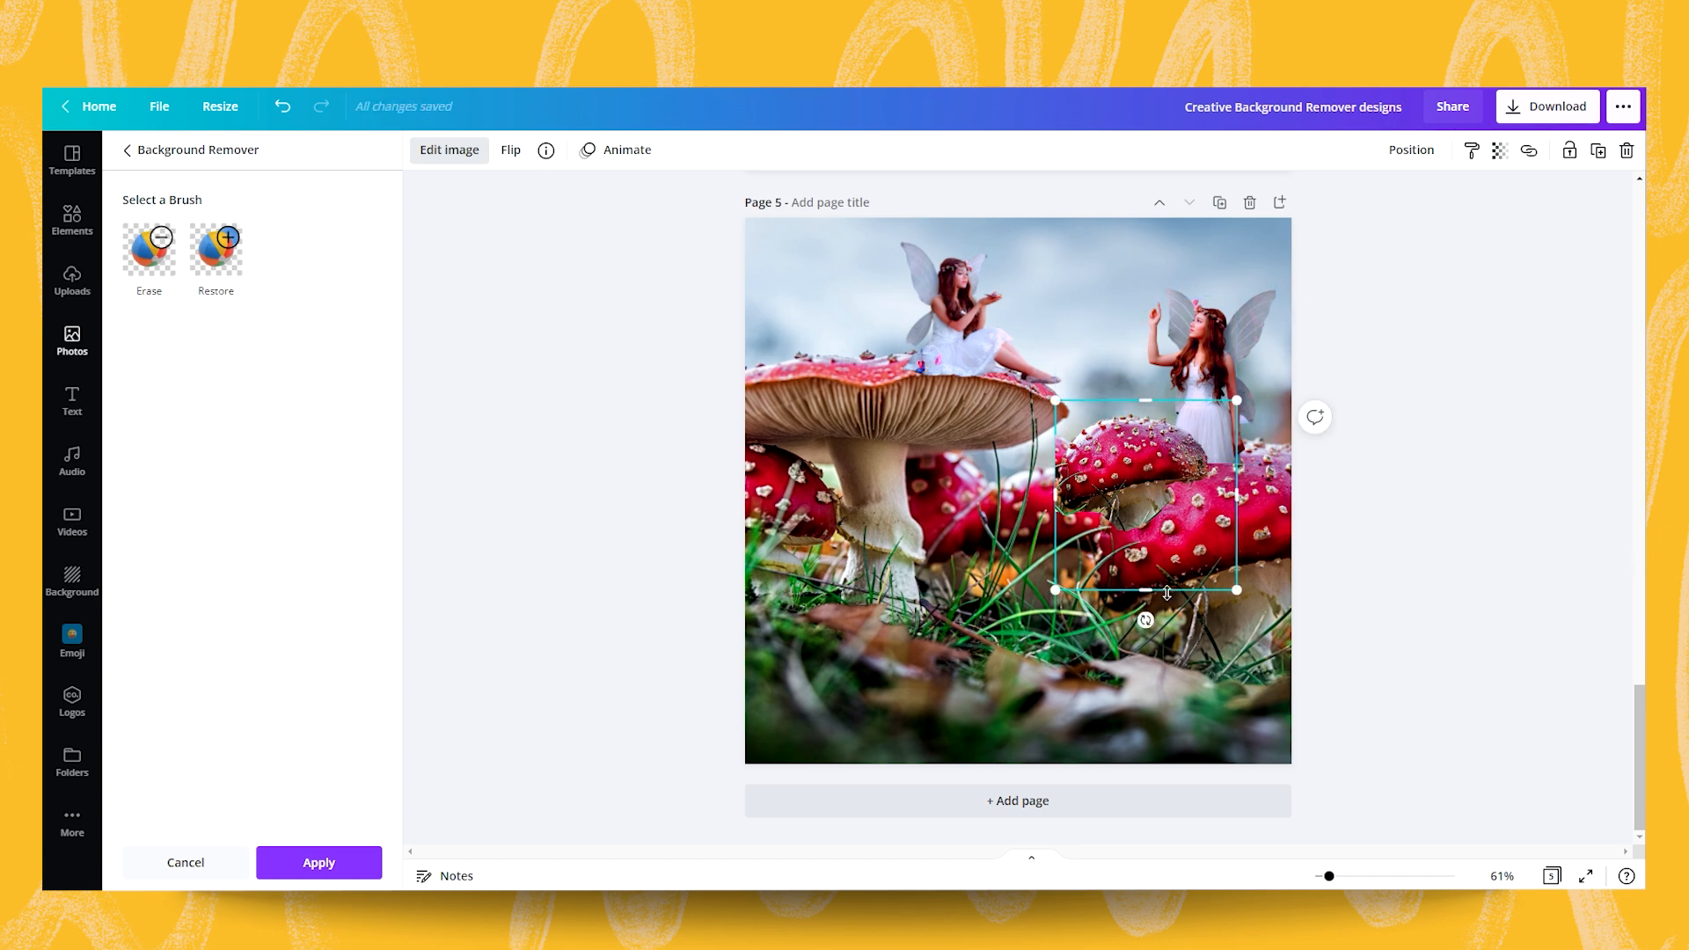
drag(1237, 495, 1221, 495)
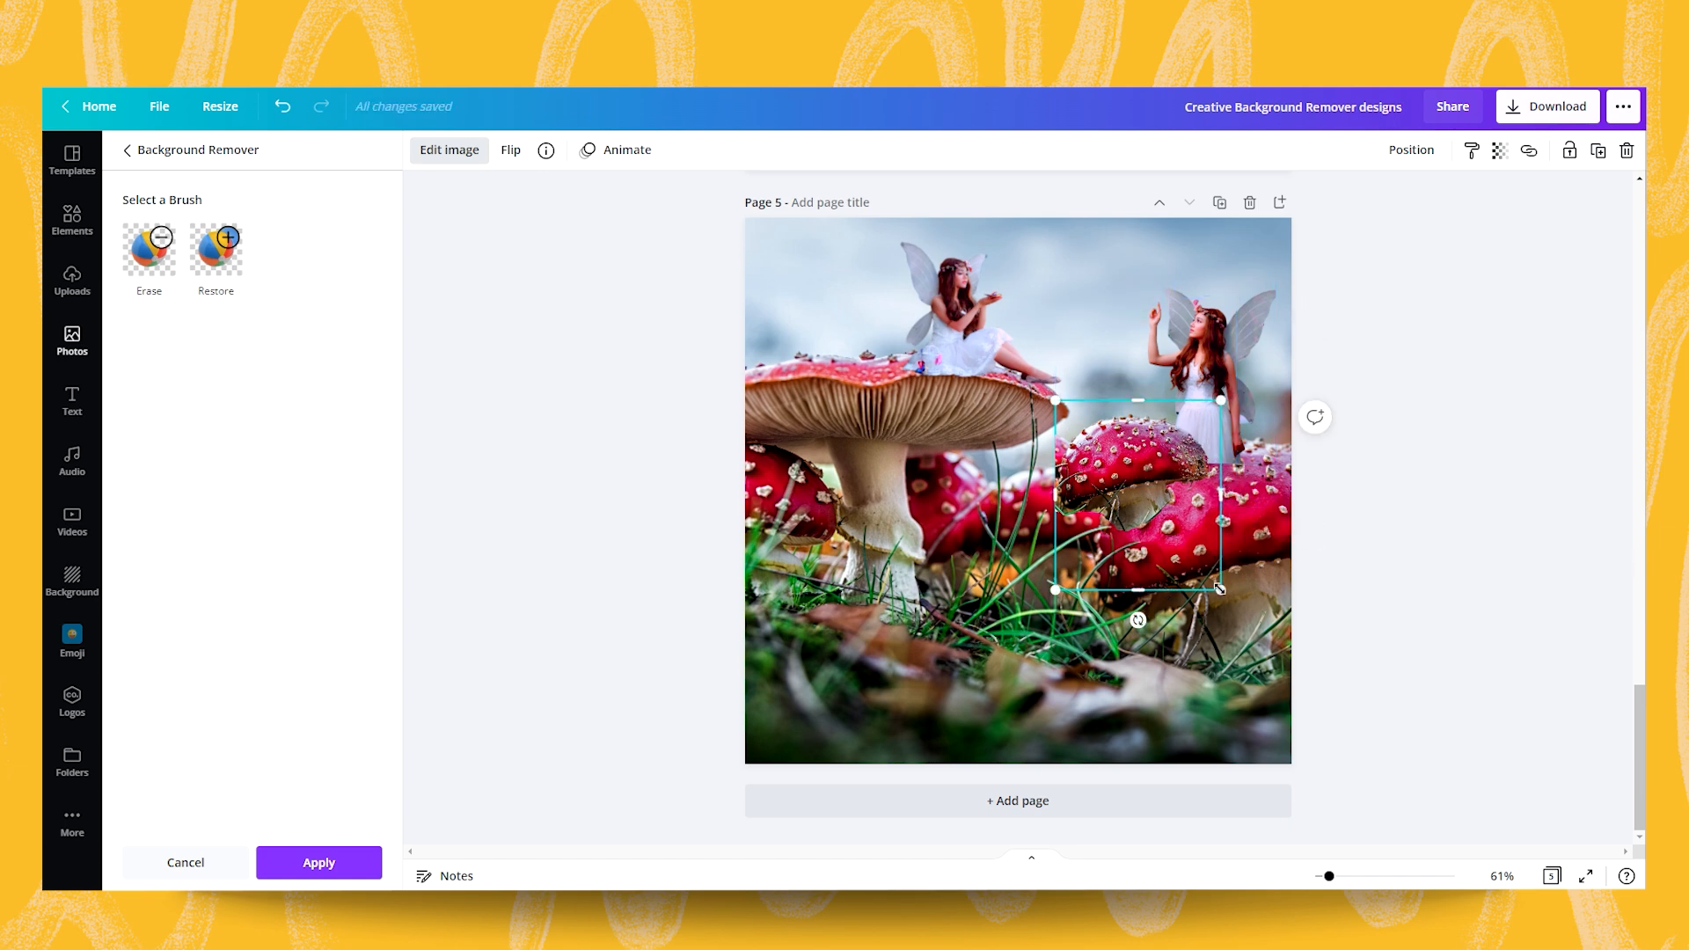
Step: Enlarge the cropped mushroom and align it exactly over the background's right-hand mushroom, covering the hem of the standing fairy's dress
drag(1056, 592, 897, 759)
drag(1031, 528, 1213, 535)
drag(1414, 780, 1407, 764)
drag(1329, 876, 1344, 876)
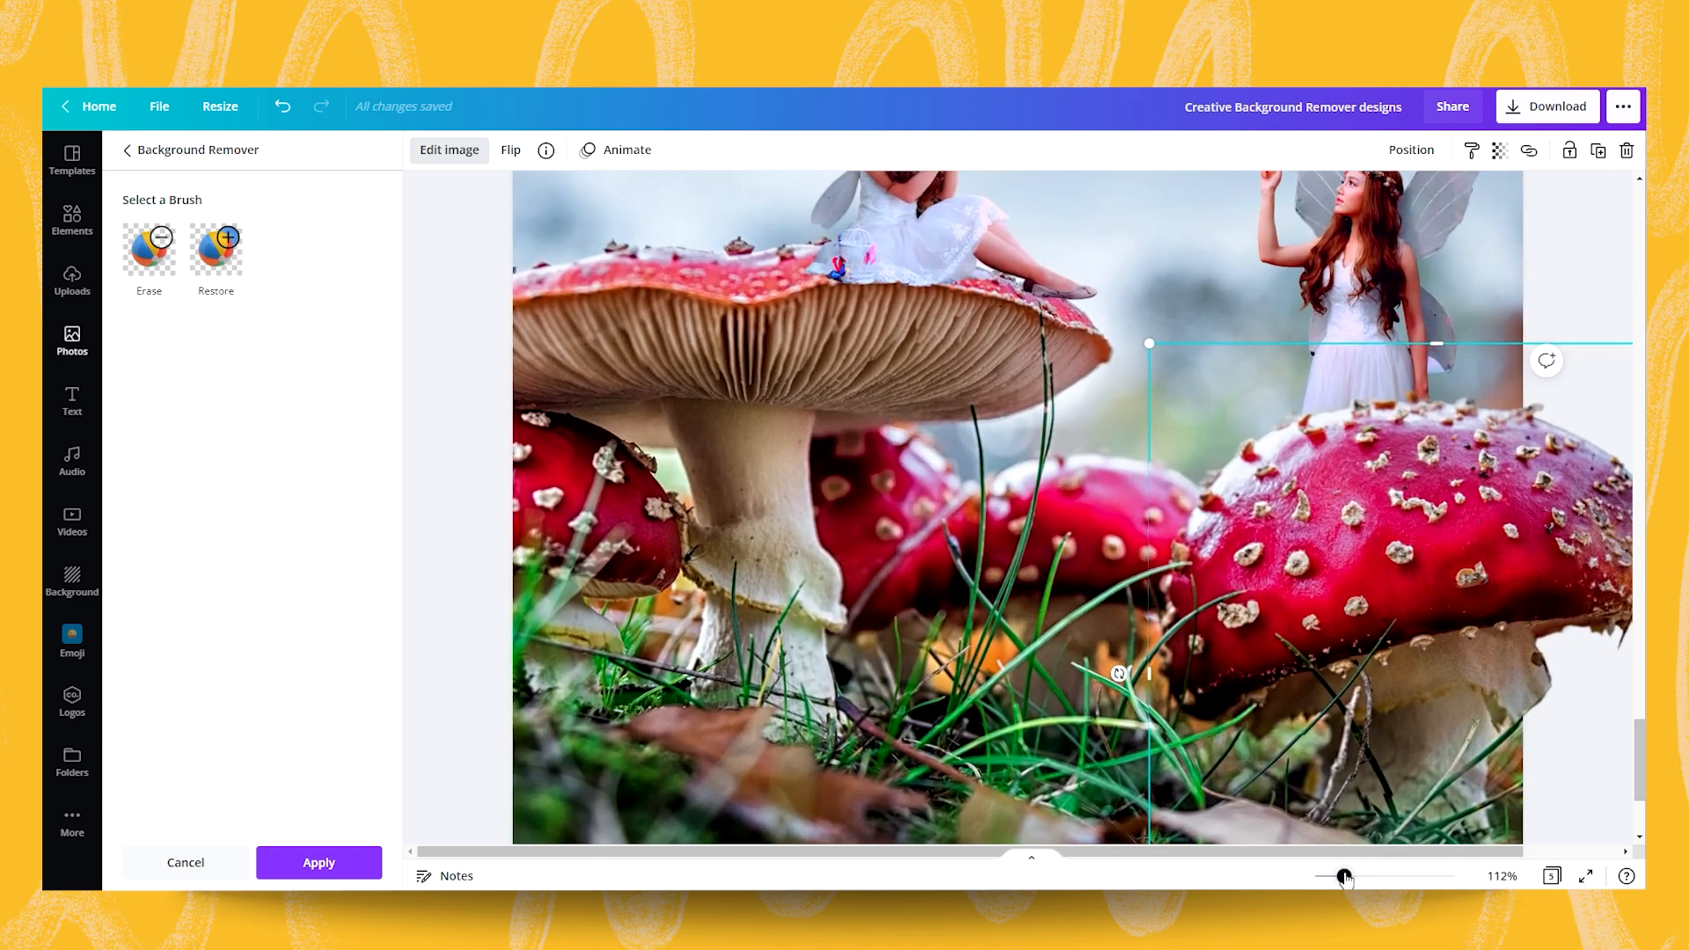
drag(1369, 566, 1359, 570)
drag(1344, 877, 1328, 877)
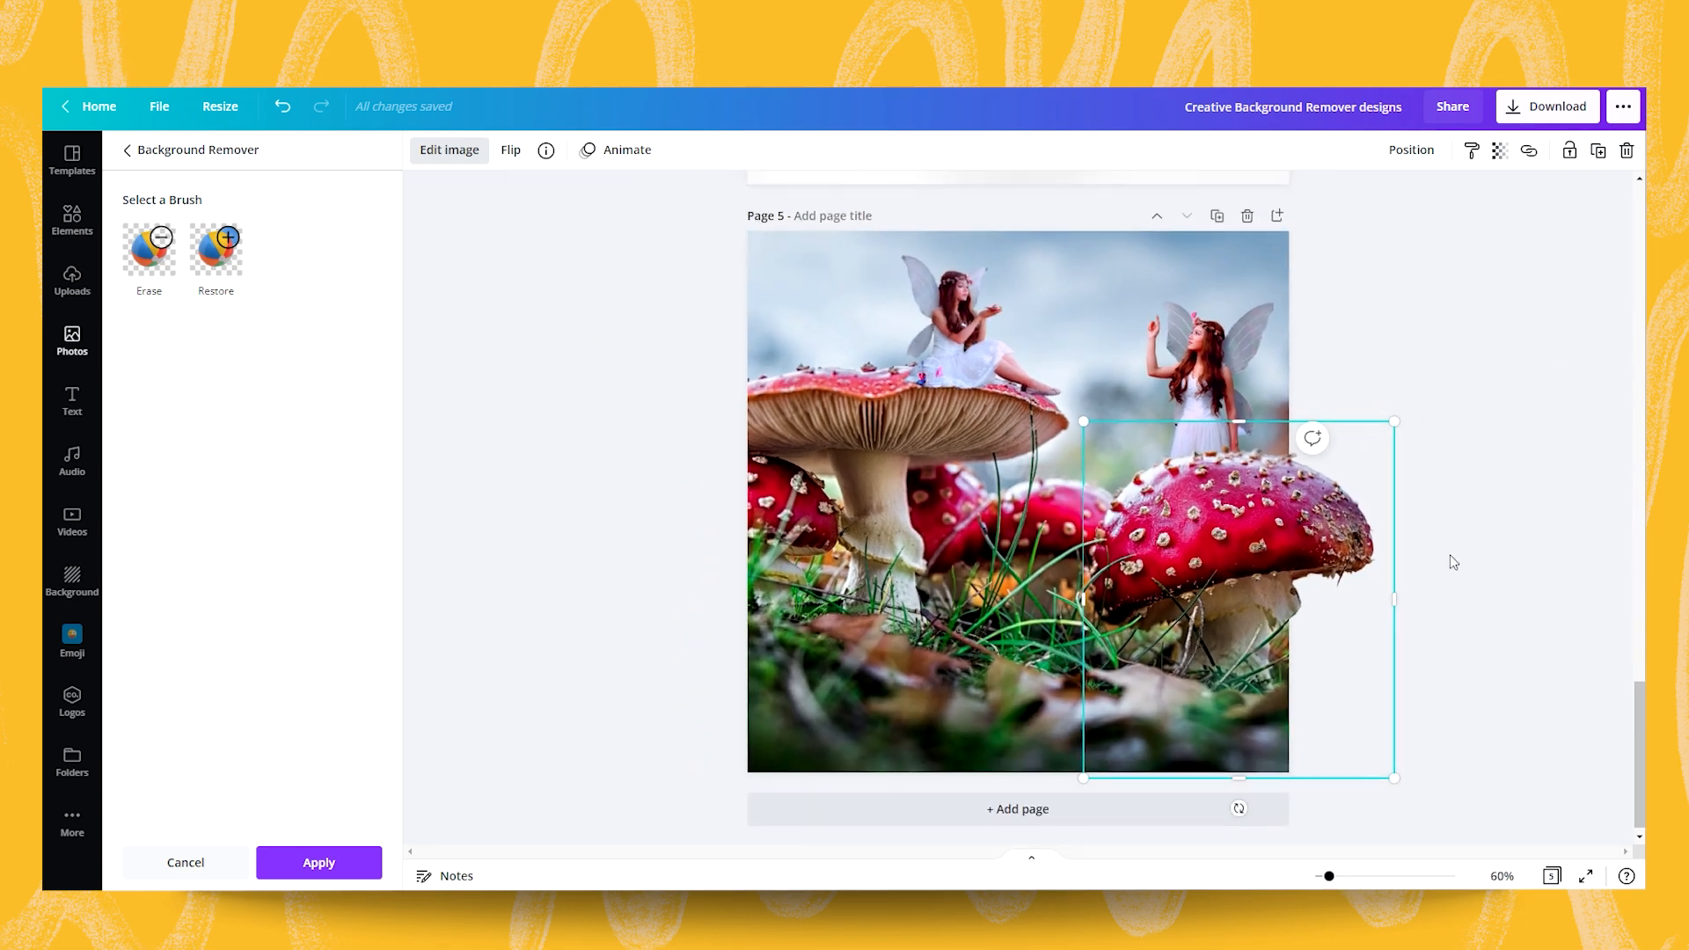
key(Escape)
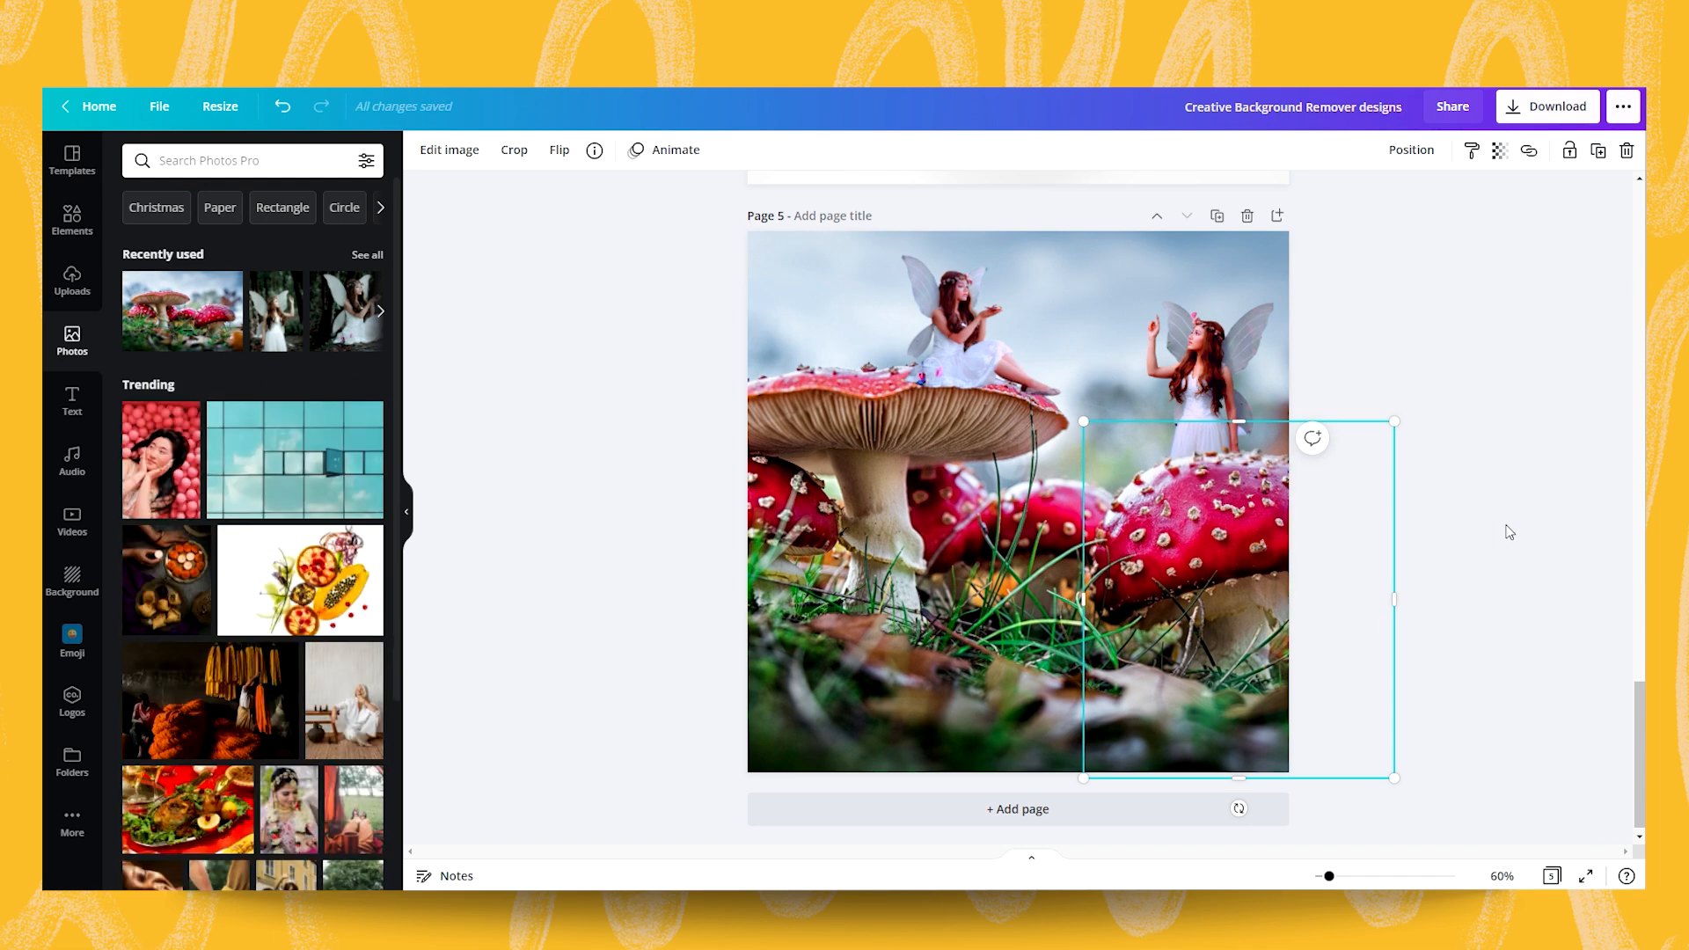
click(1437, 586)
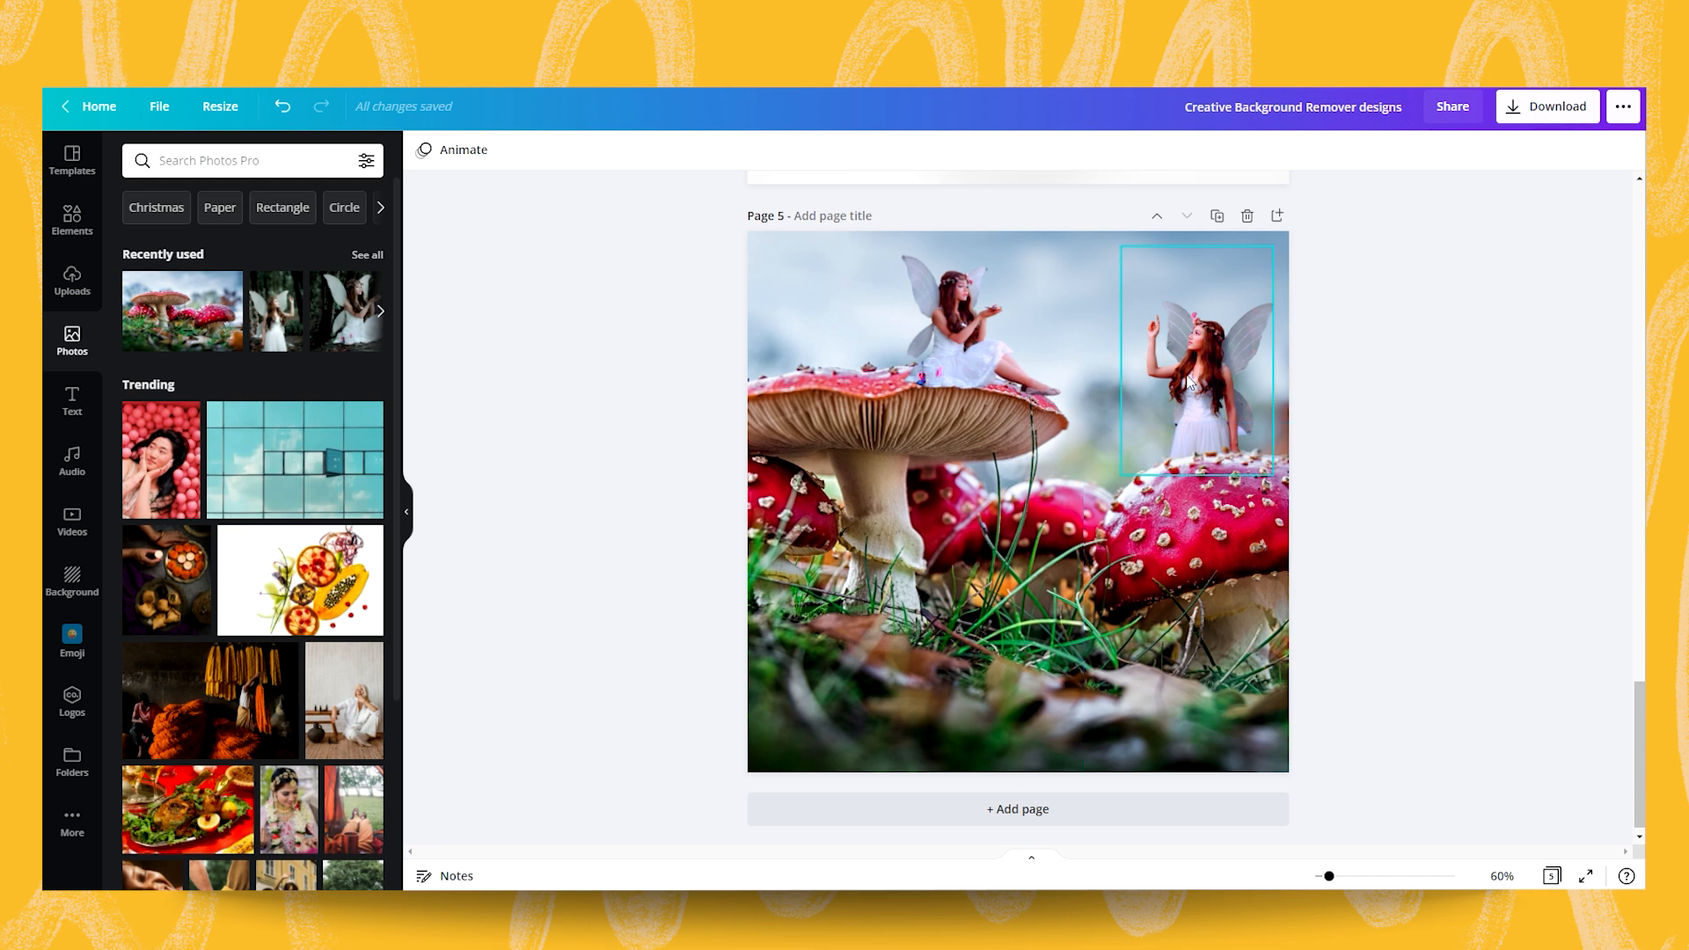
click(1462, 437)
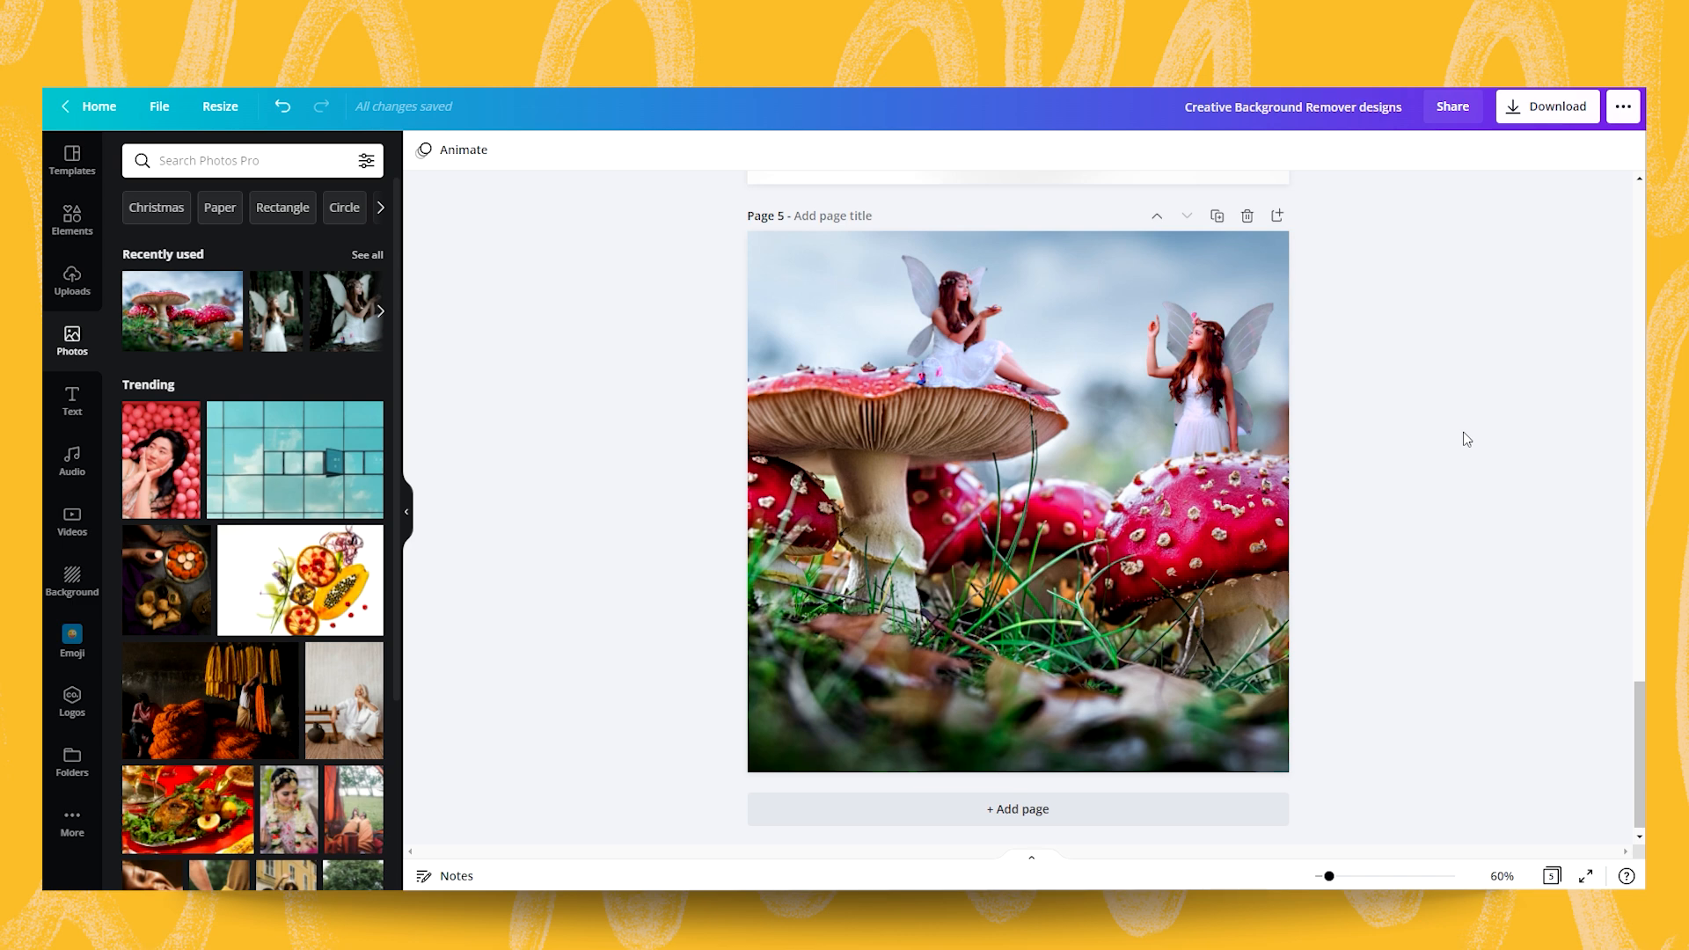
Step: Add a blank page 6 and search the photos for "hiker"
click(1277, 215)
click(1127, 447)
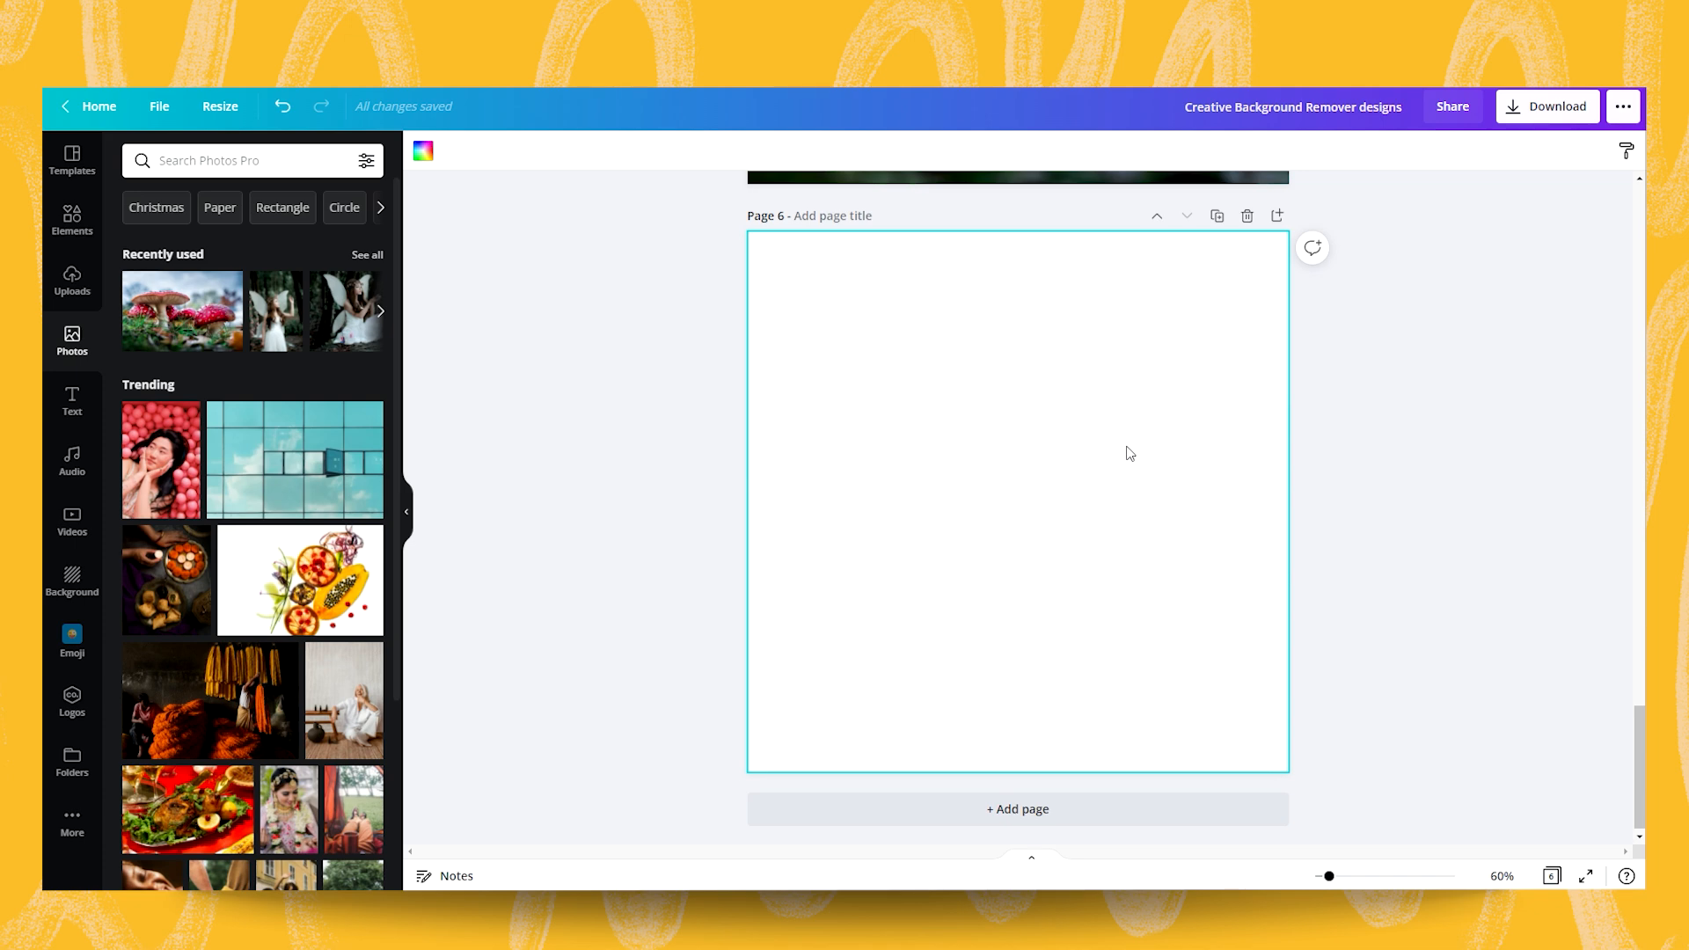
click(227, 162)
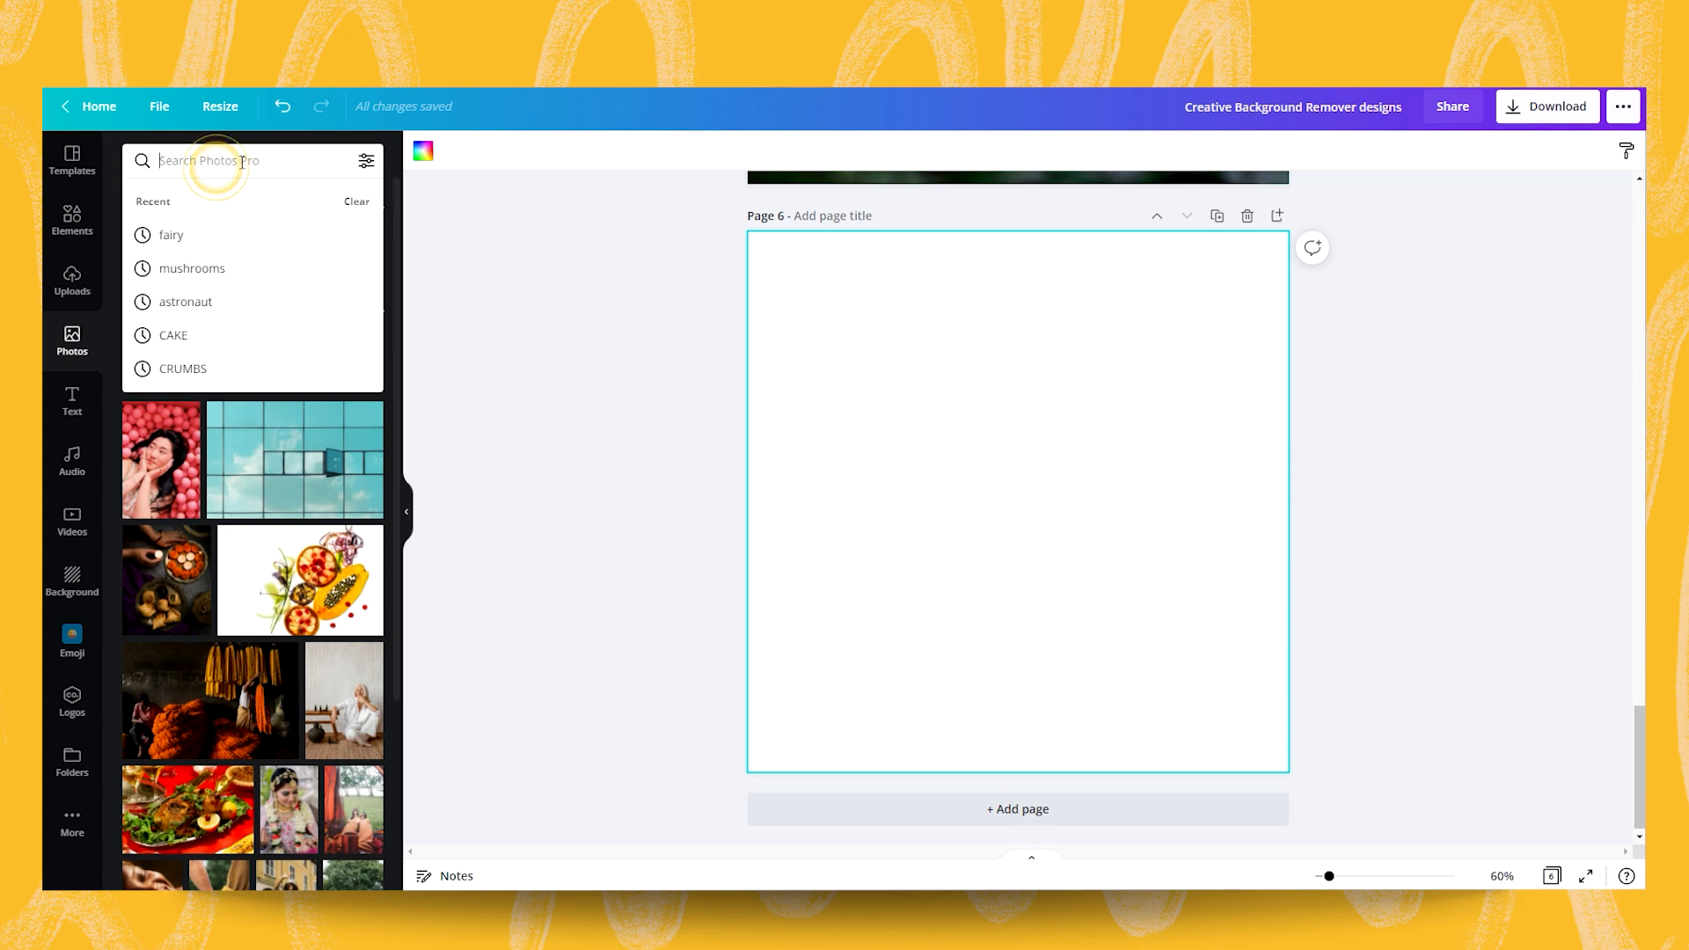
text(hiker)
key(Return)
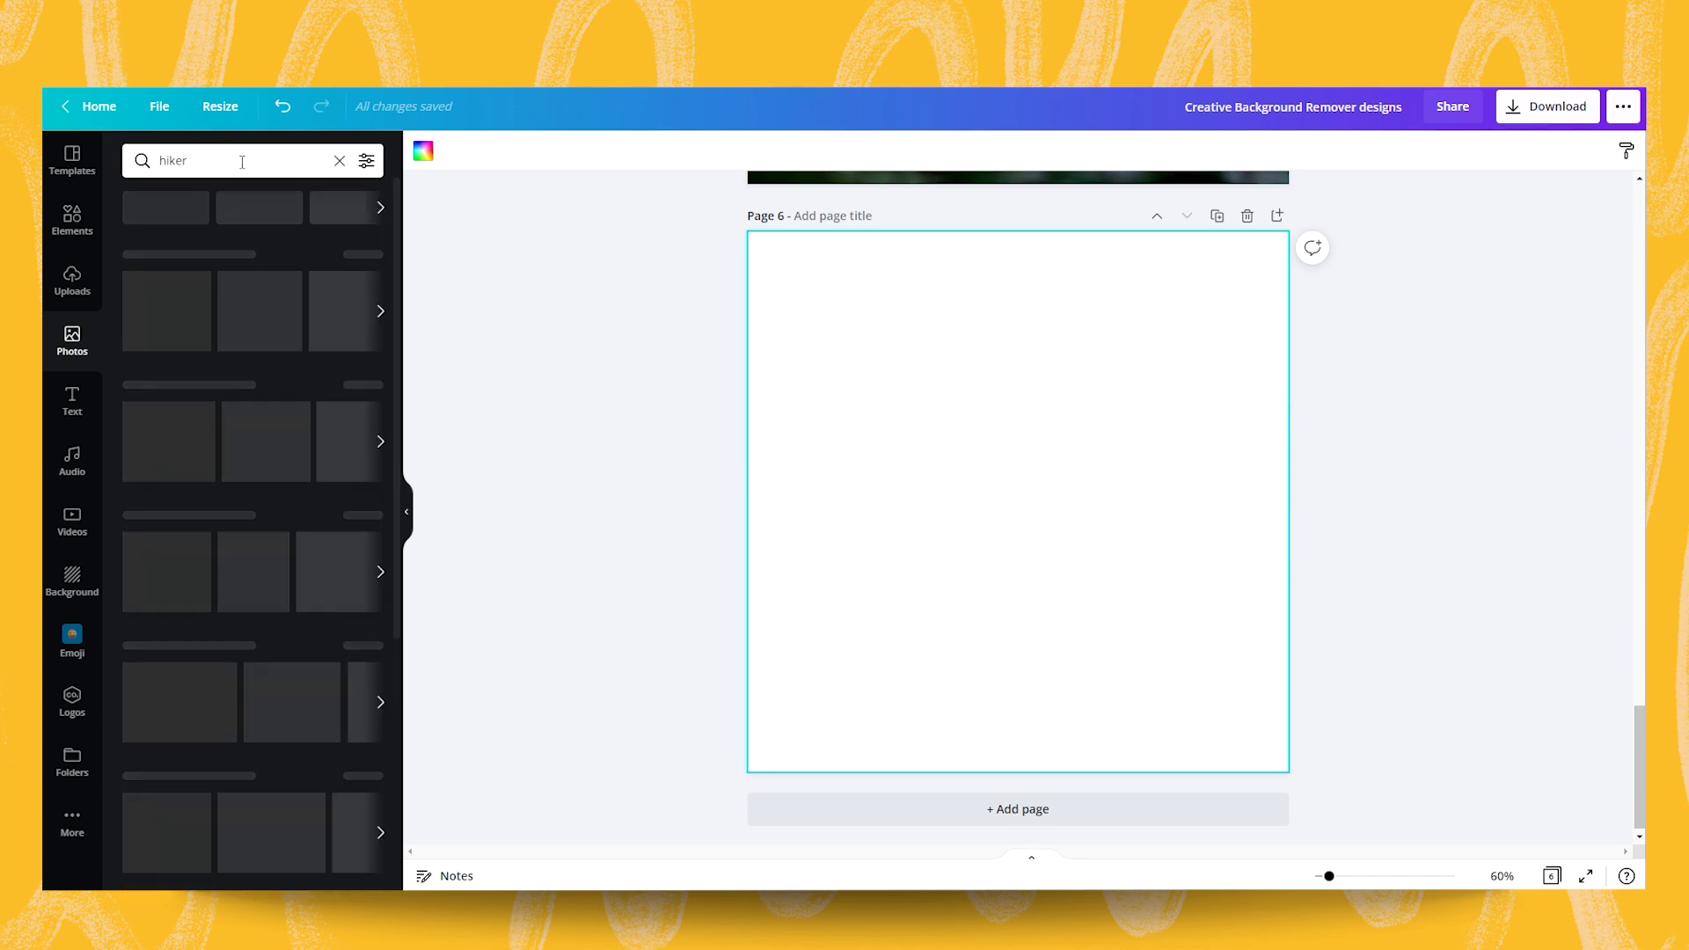
Step: Fill page 6 with the photo of a hiker in a yellow-soled shoe climbing a rock as its background
scroll(303, 668, down, 5)
scroll(304, 676, down, 5)
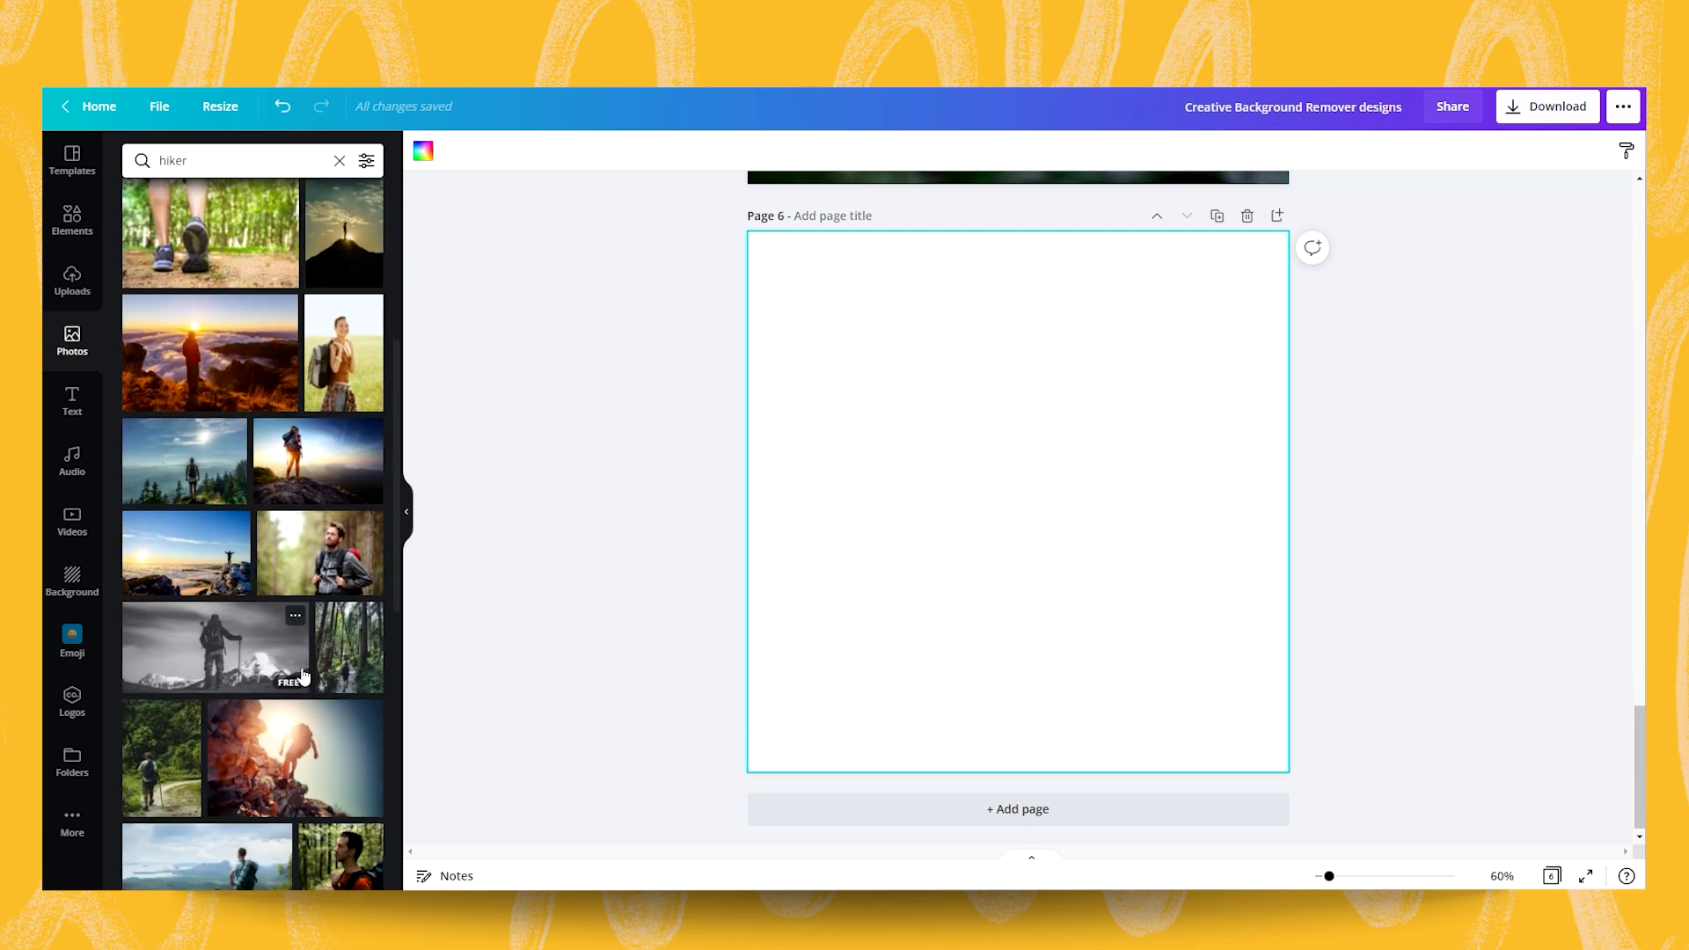
scroll(303, 675, down, 2)
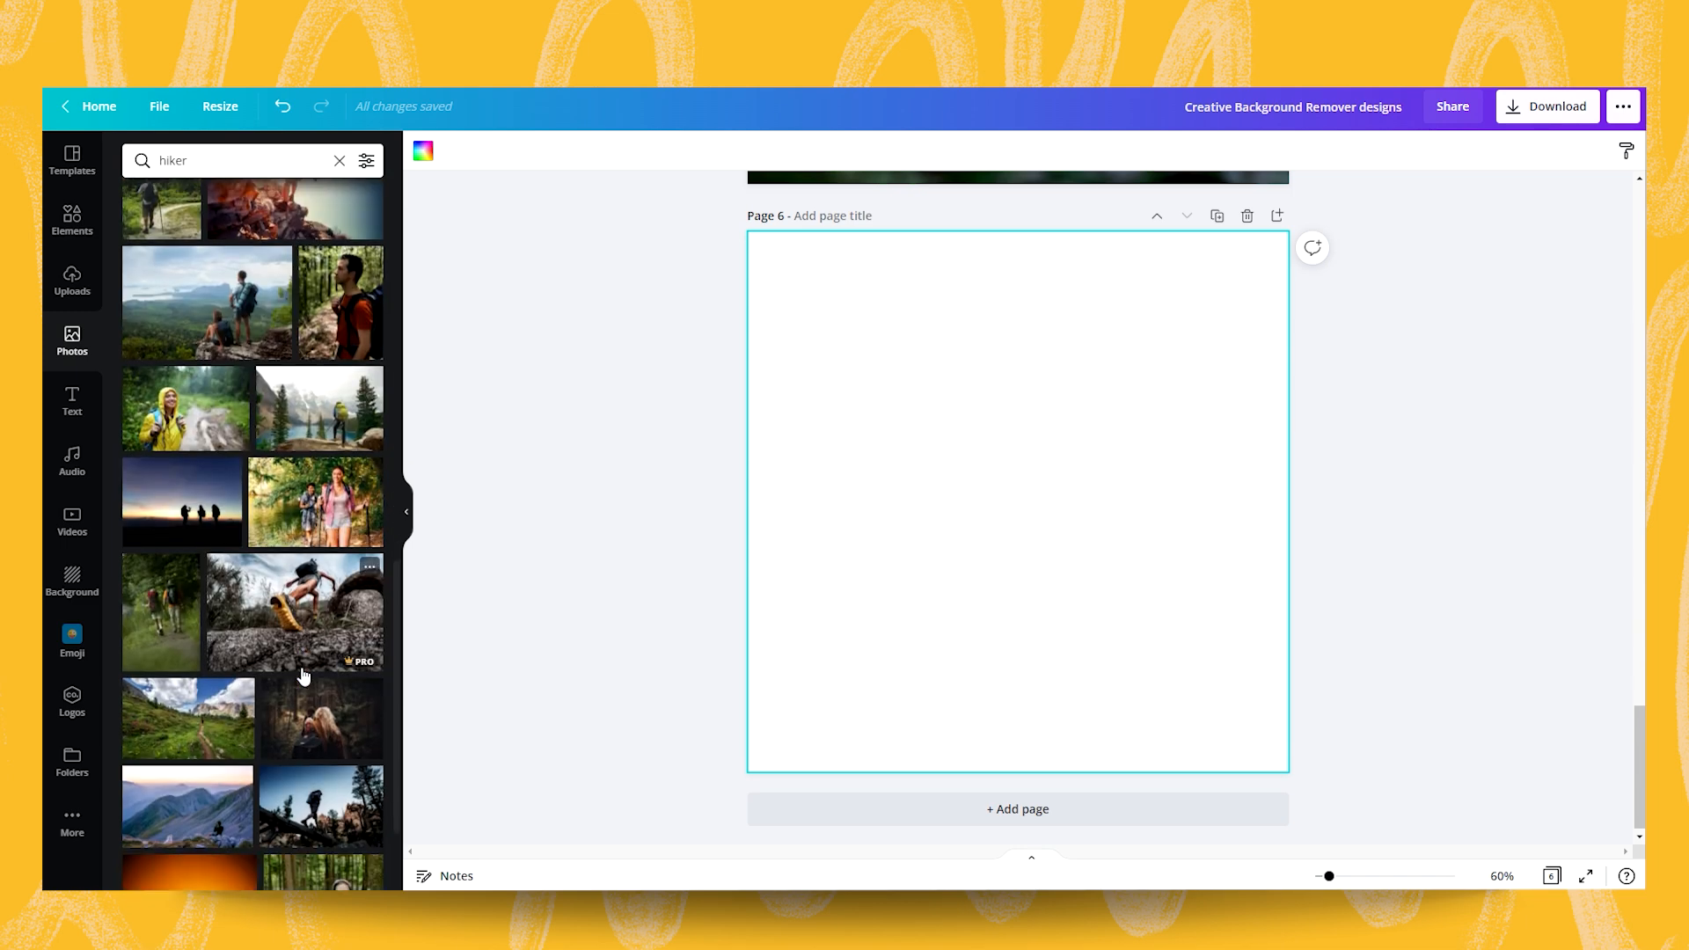
drag(274, 604, 792, 379)
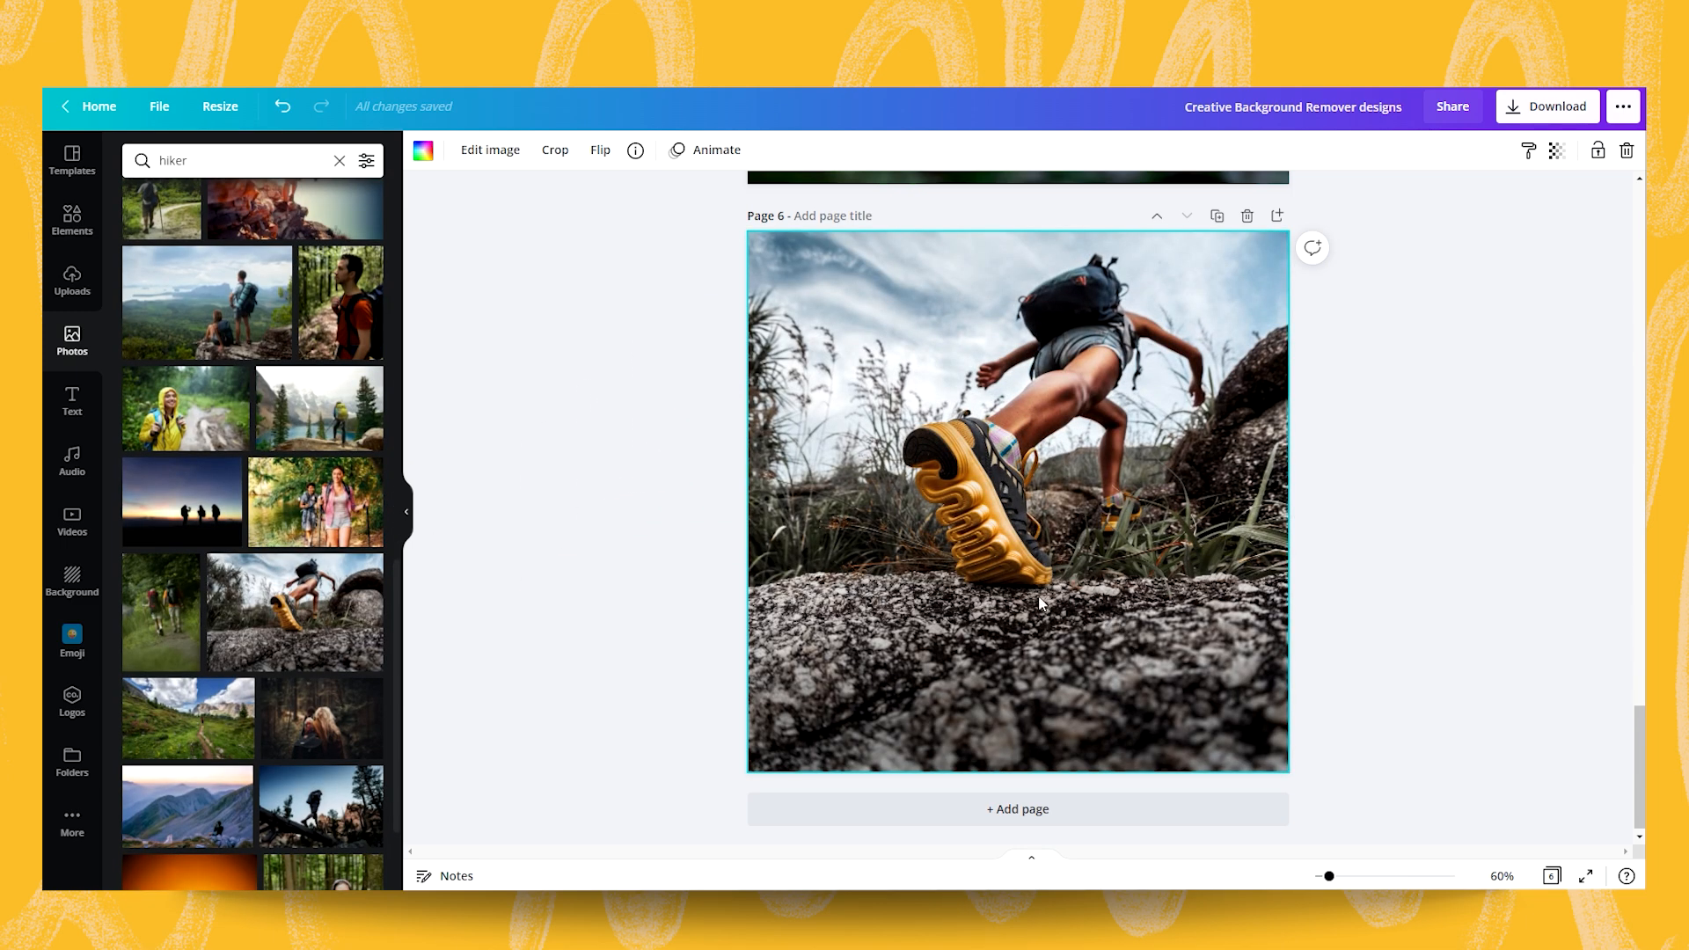
Step: Enlarge the hiker photo within the page frame so the shoe and leg fill the right half of the page
double_click(1084, 595)
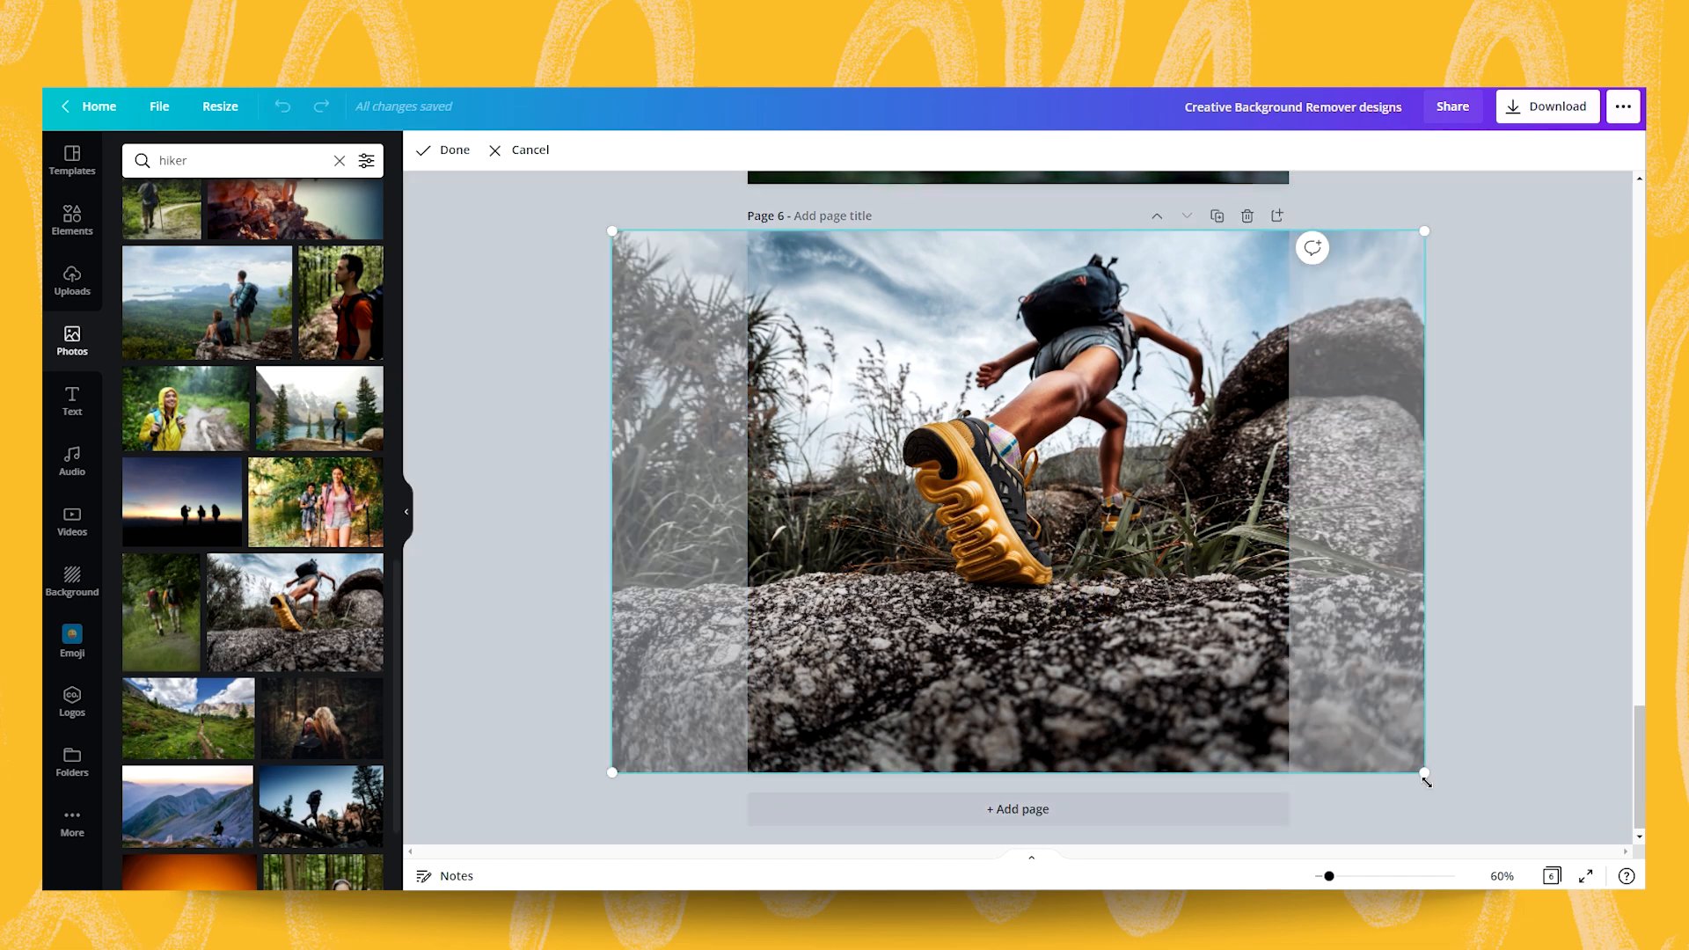
drag(1425, 776, 1617, 846)
click(473, 249)
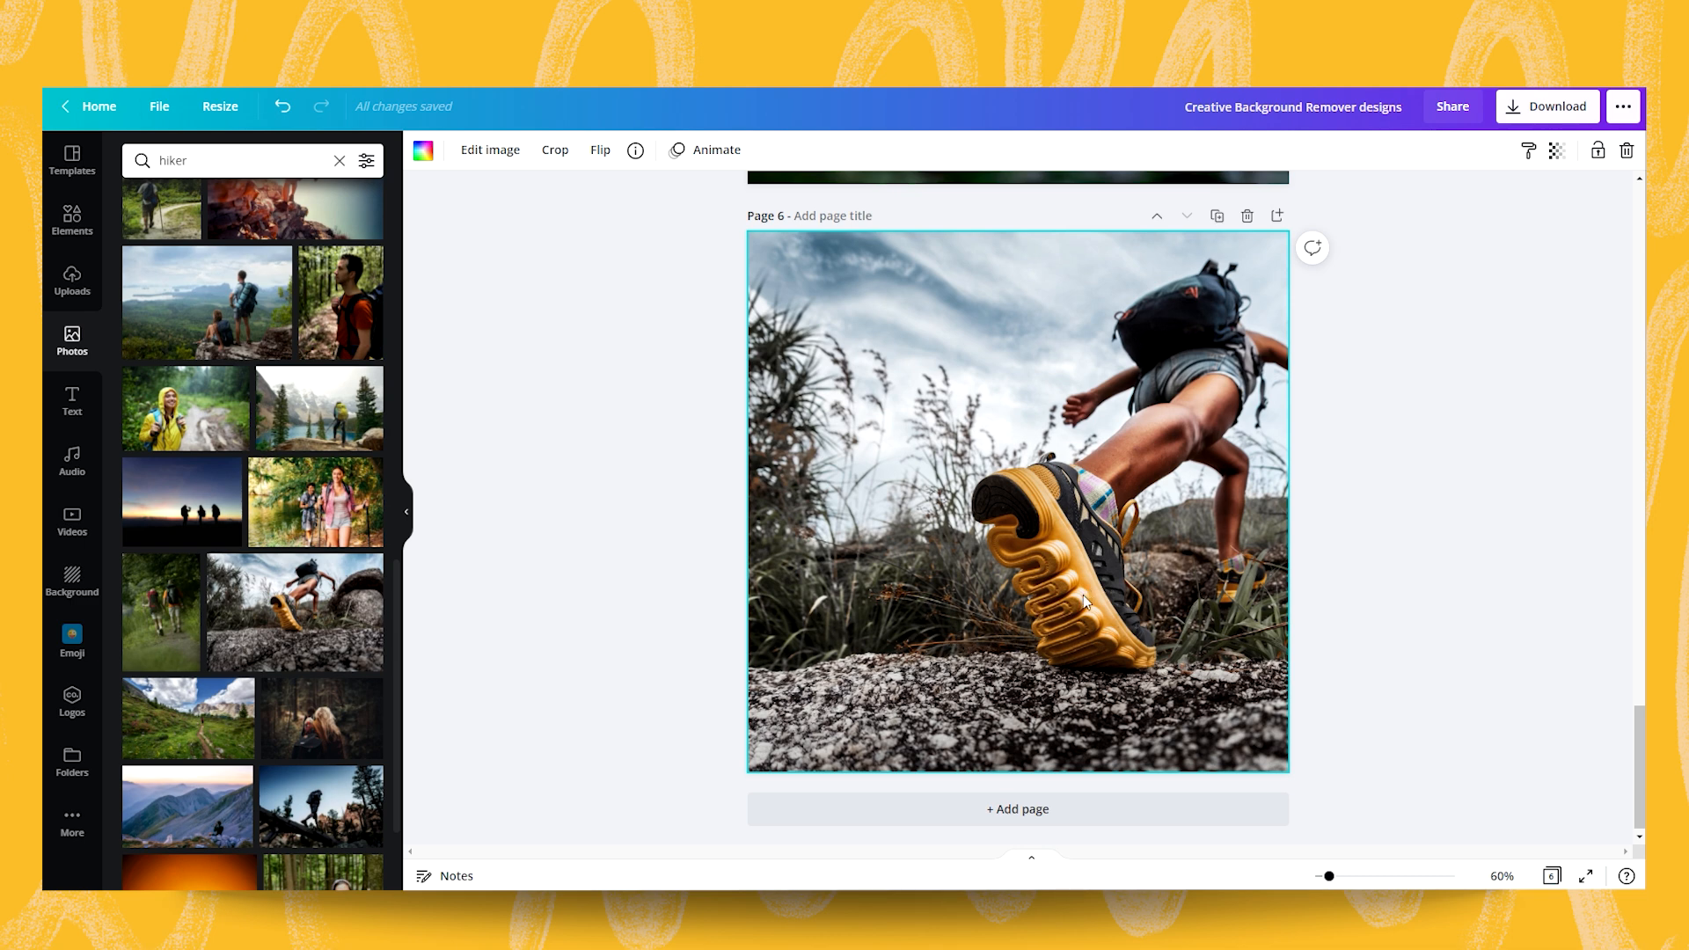
Step: Search the photos for "push" and add the photo of two people pushing a red car
click(236, 162)
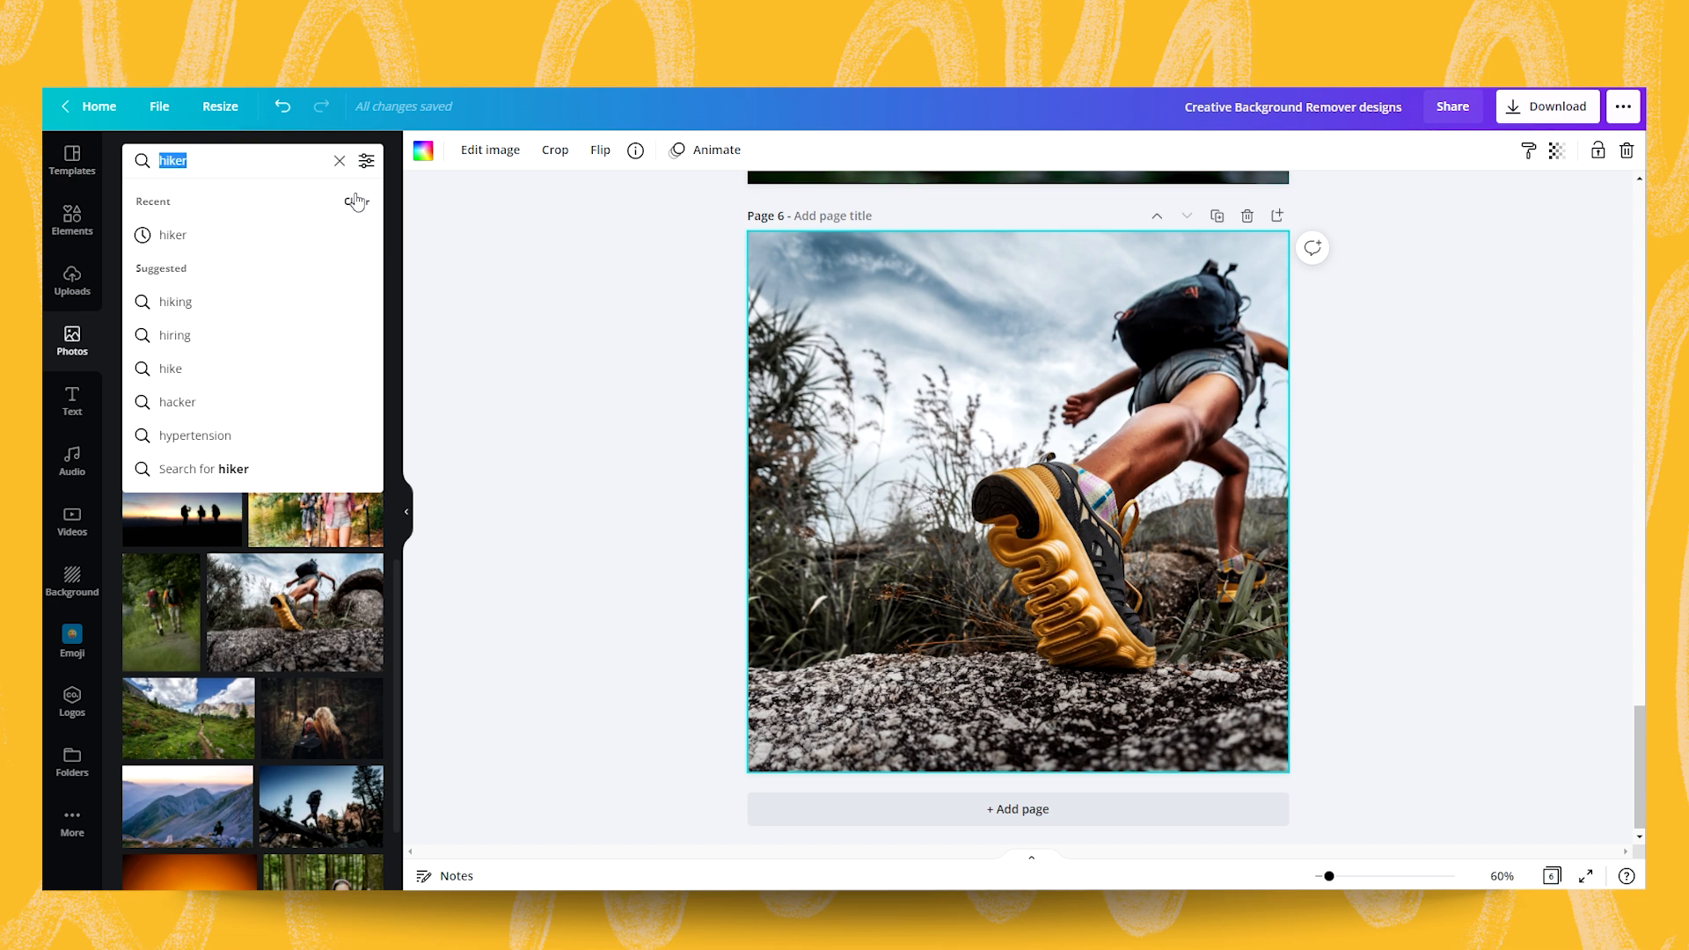
text(push)
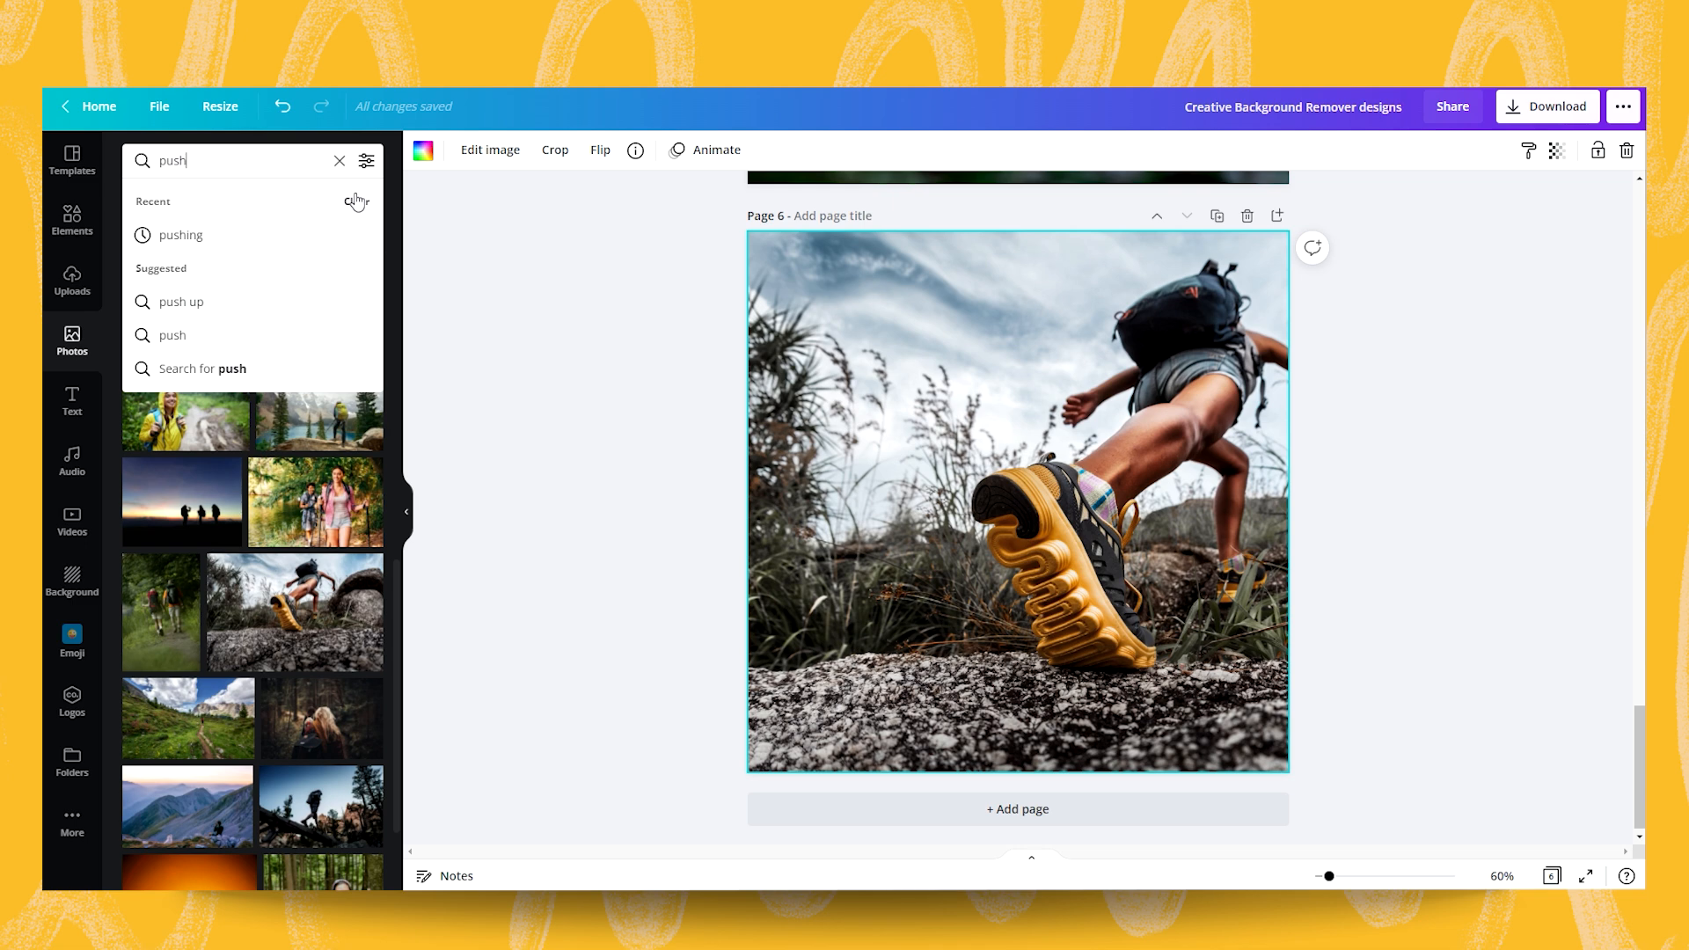
key(Return)
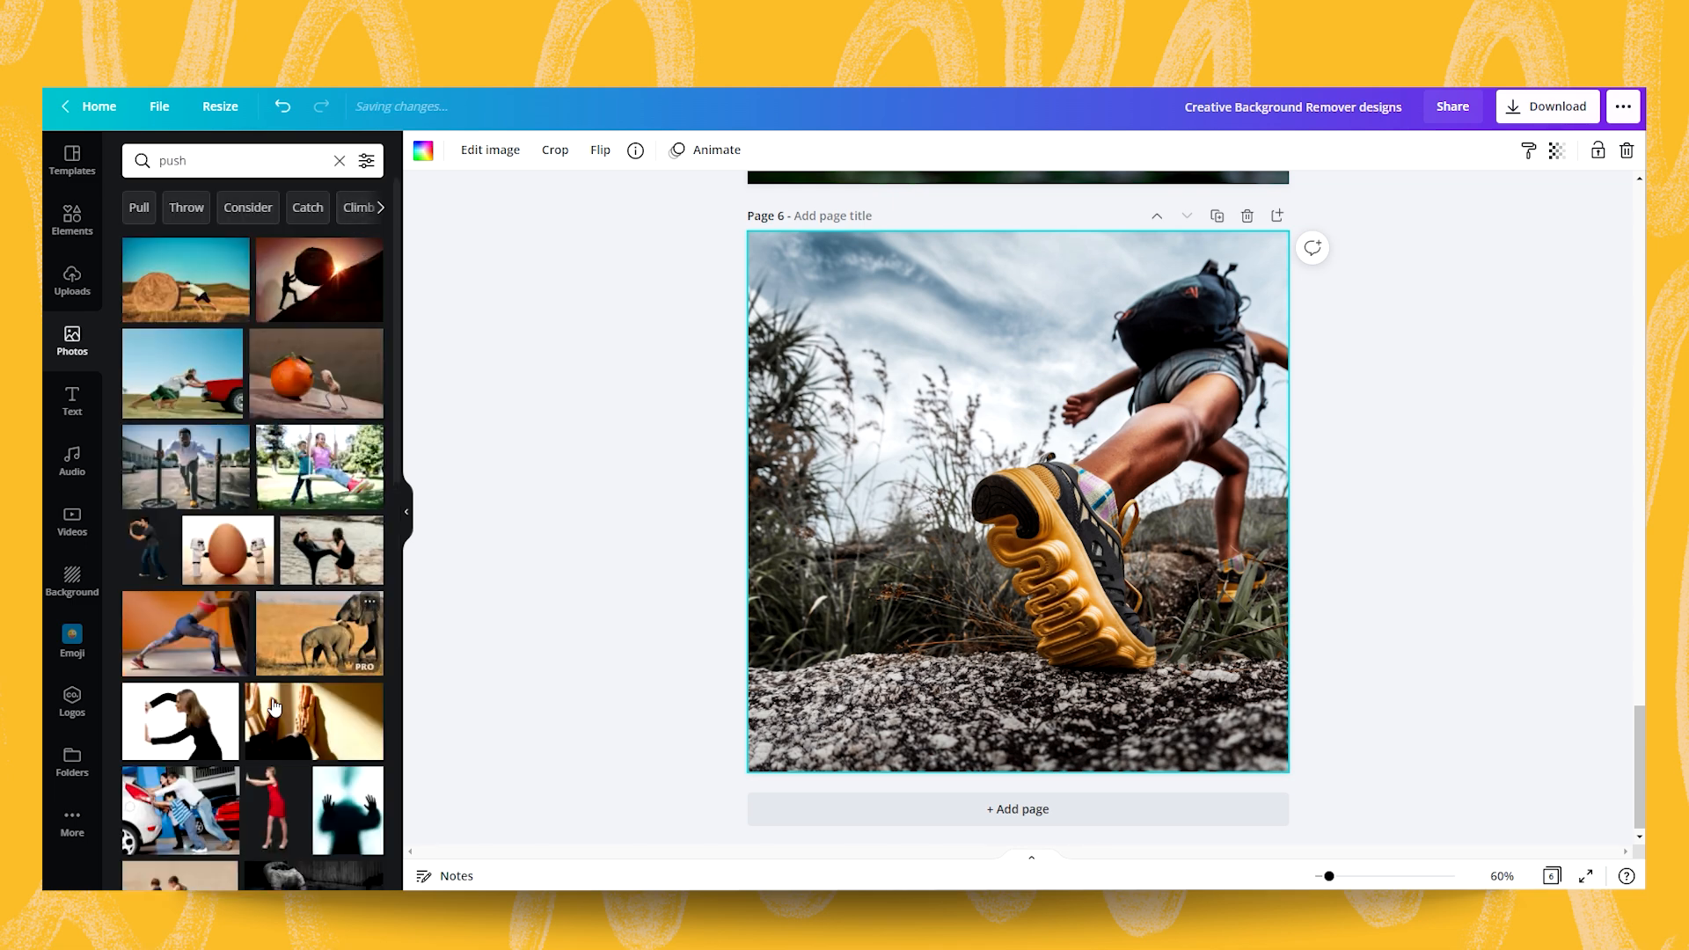
click(182, 369)
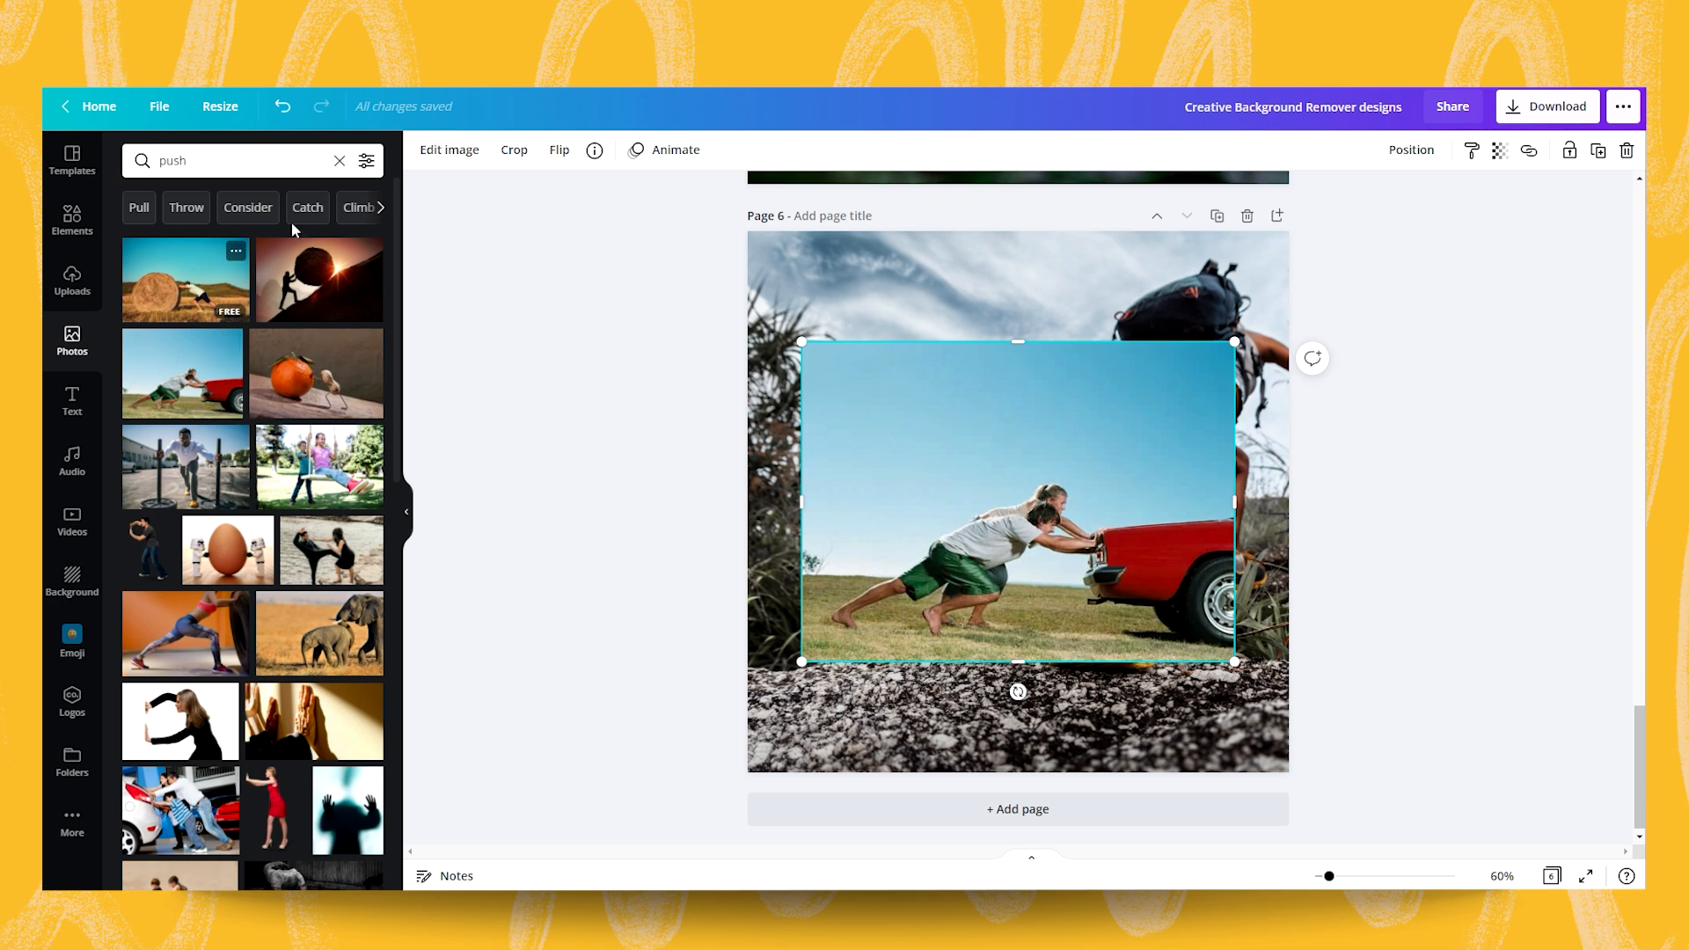
Step: Remove the background of the car-pushing photo and move the cutout up above the shoe
click(440, 151)
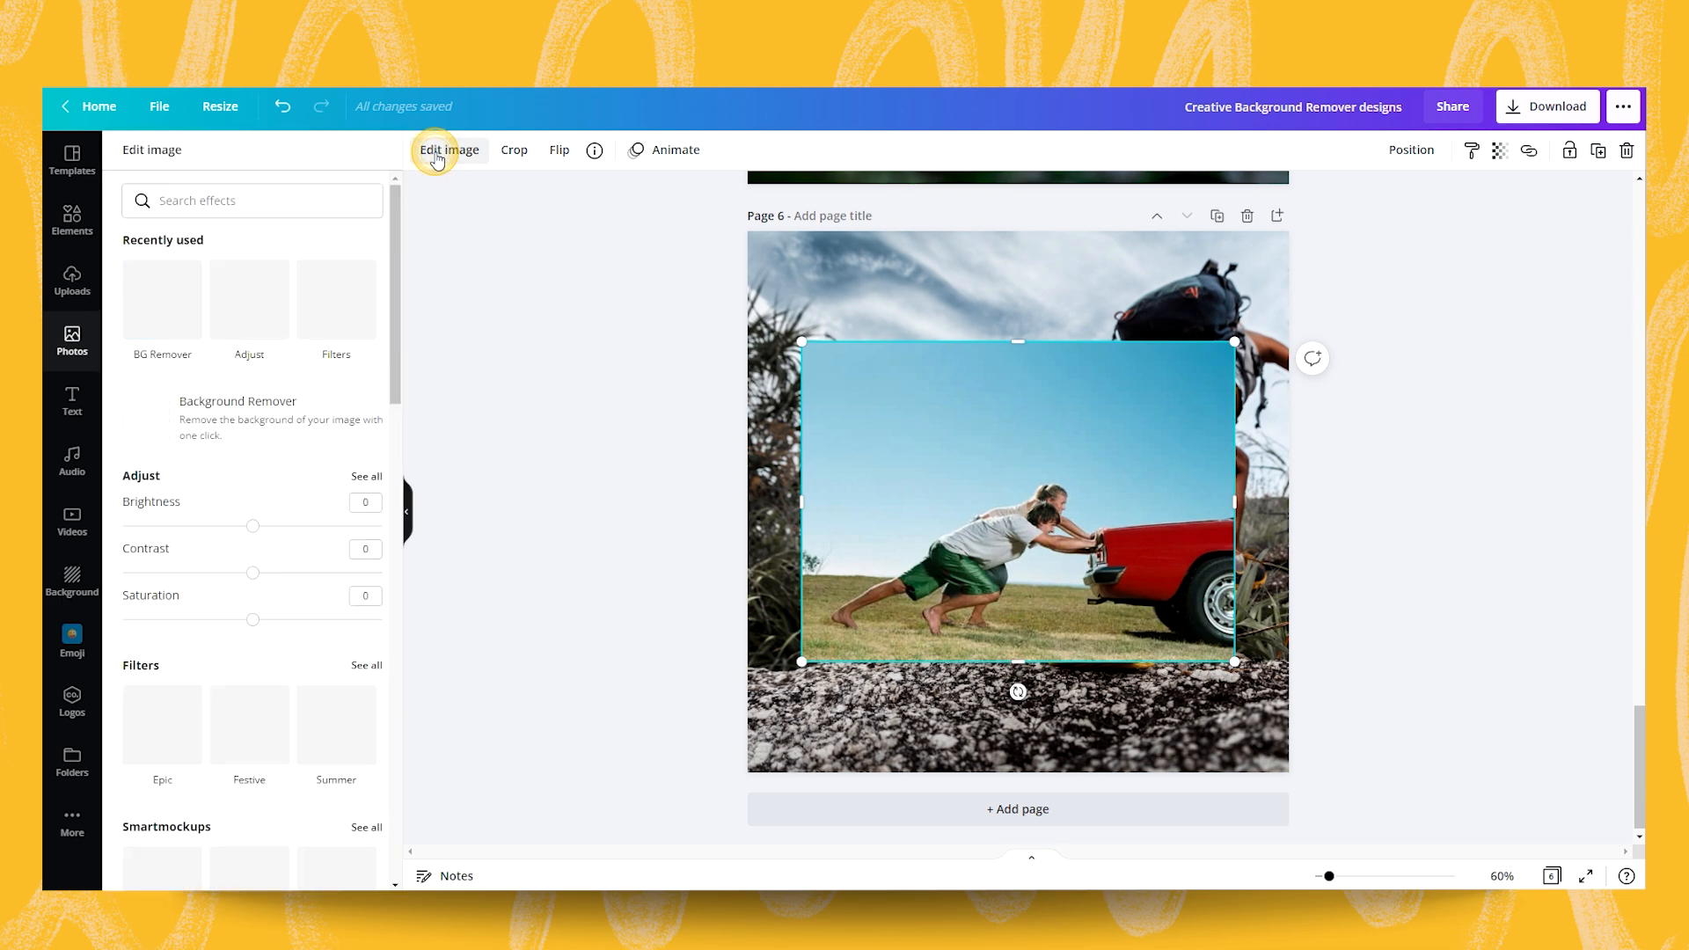
click(164, 315)
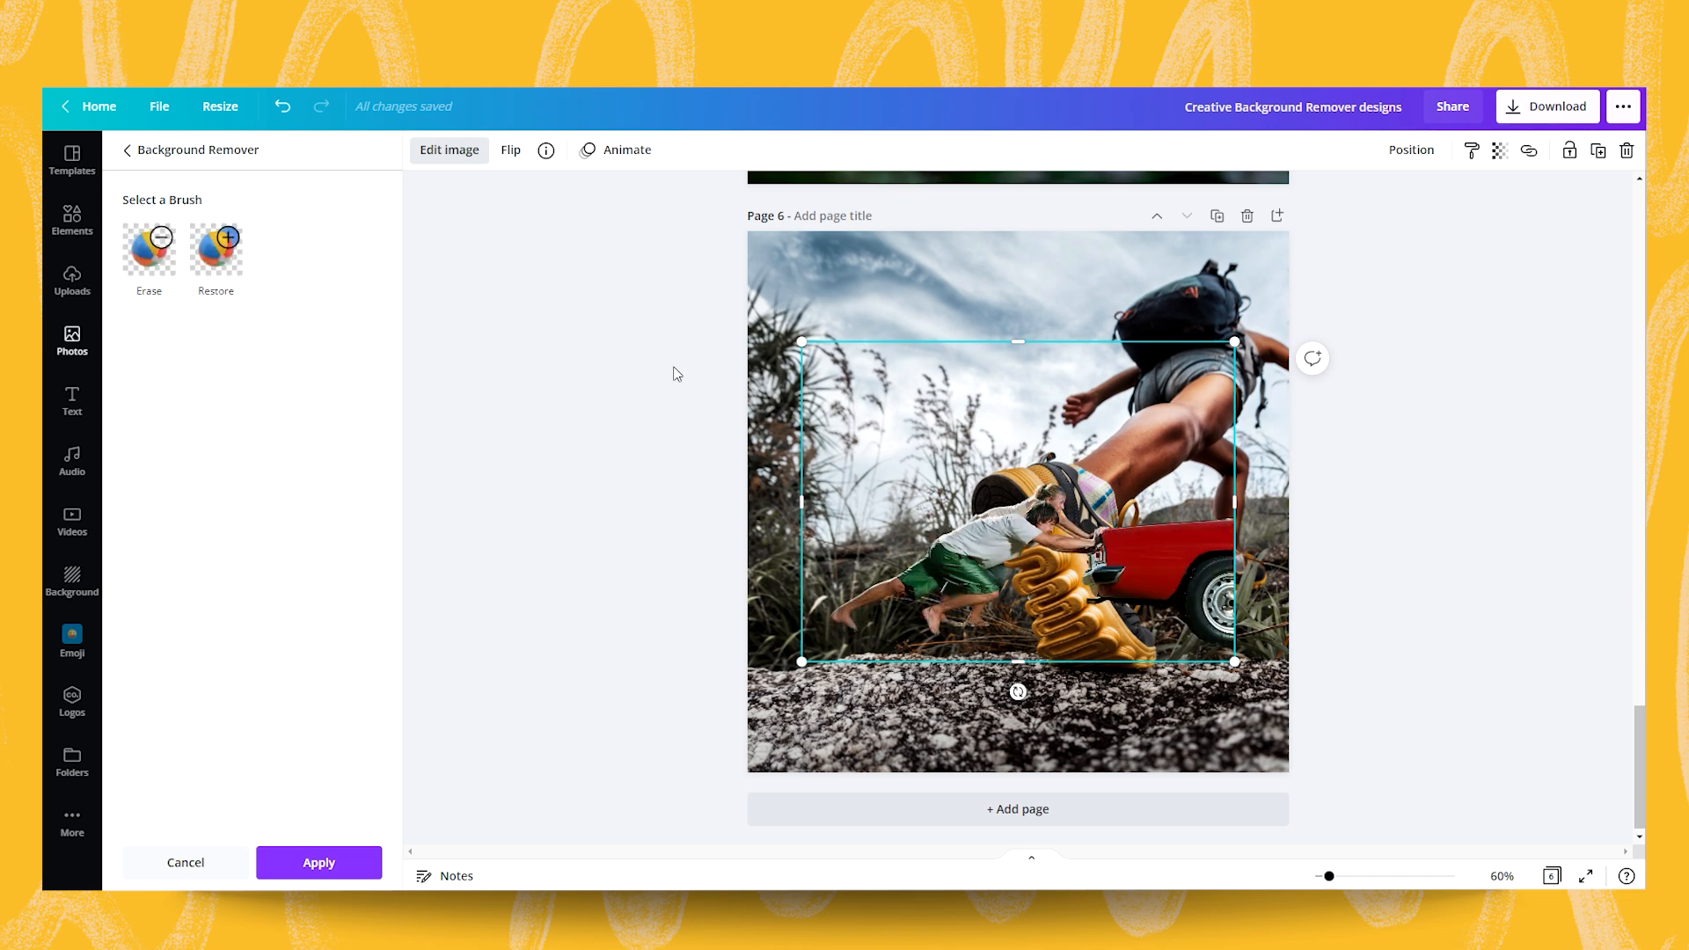
drag(967, 571, 935, 364)
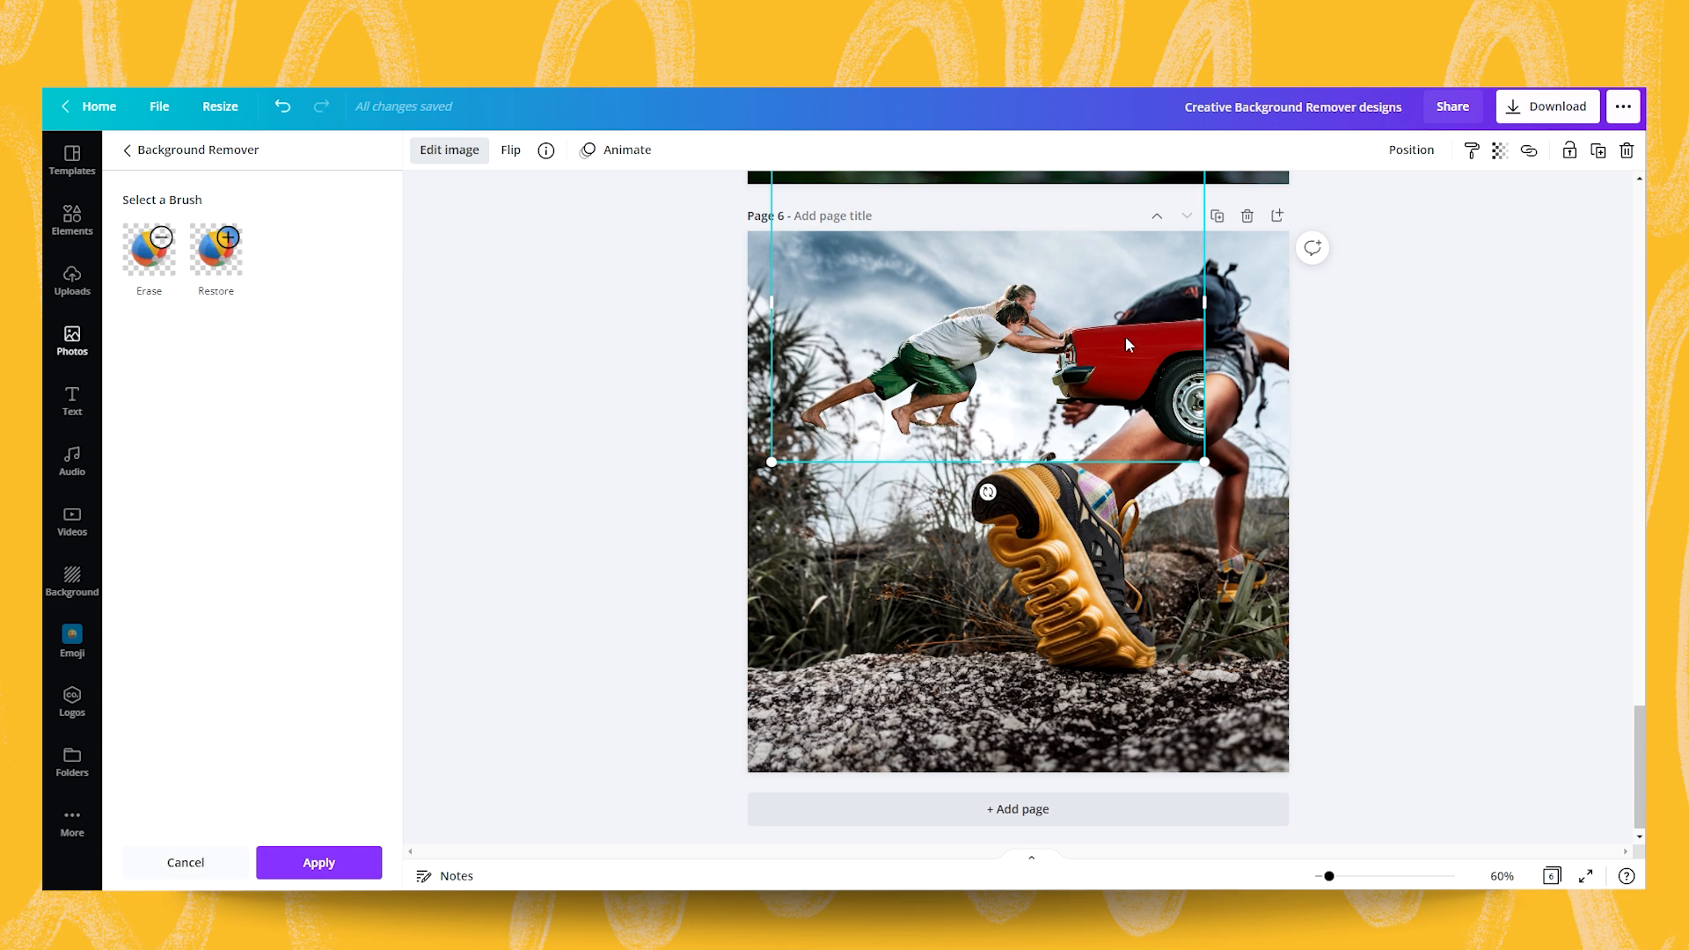
Step: Erase the red car from the cutout with the background remover's Erase brush, using size 64 for the large areas
click(149, 252)
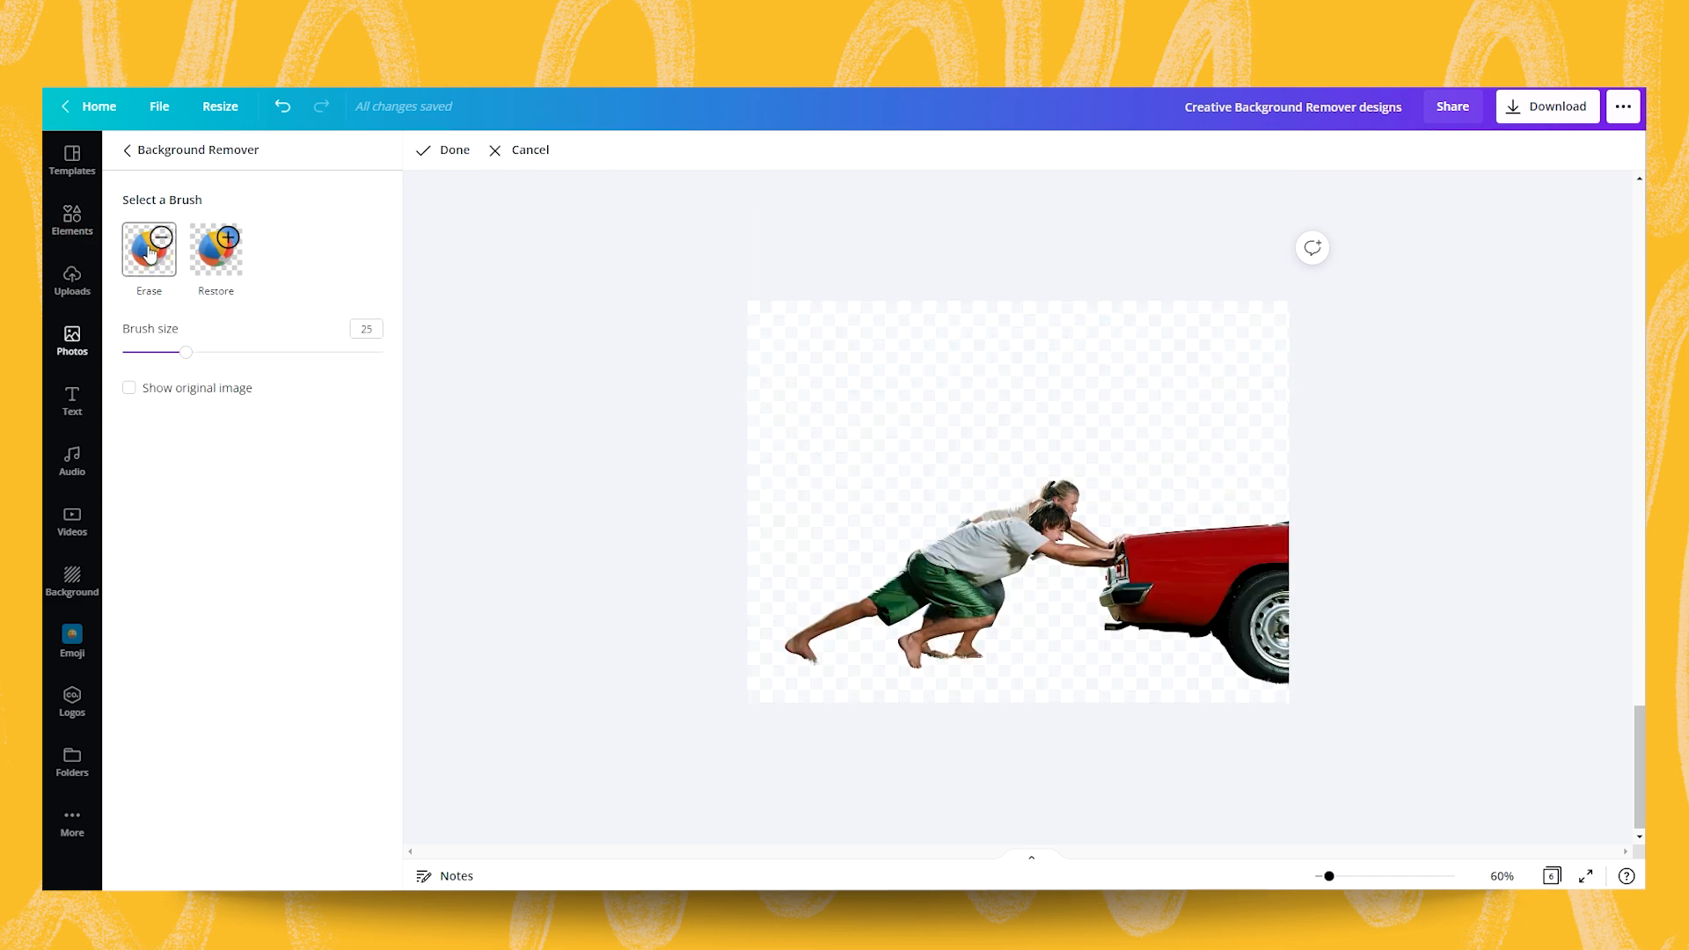
drag(182, 356, 293, 350)
drag(1328, 878, 1362, 877)
scroll(1426, 635, down, 3)
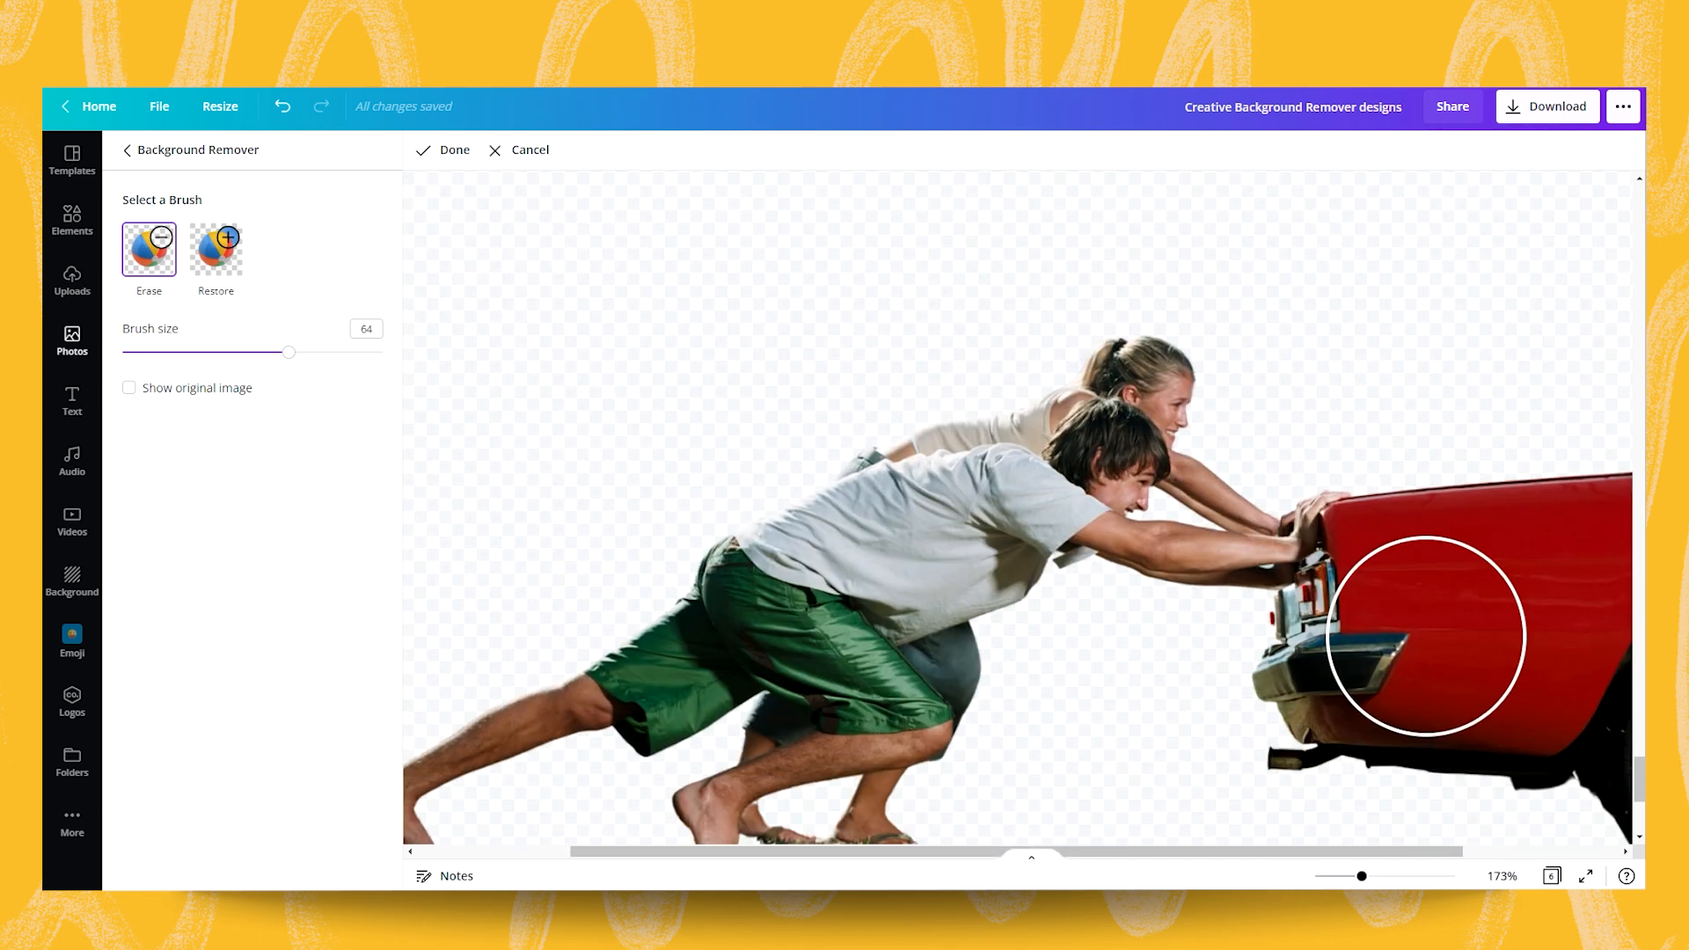
scroll(1426, 635, down, 2)
mouse_move(1346, 671)
mouse_down()
mouse_move(1295, 645)
mouse_move(1303, 596)
mouse_move(1375, 581)
mouse_move(1444, 637)
mouse_move(1521, 637)
mouse_up()
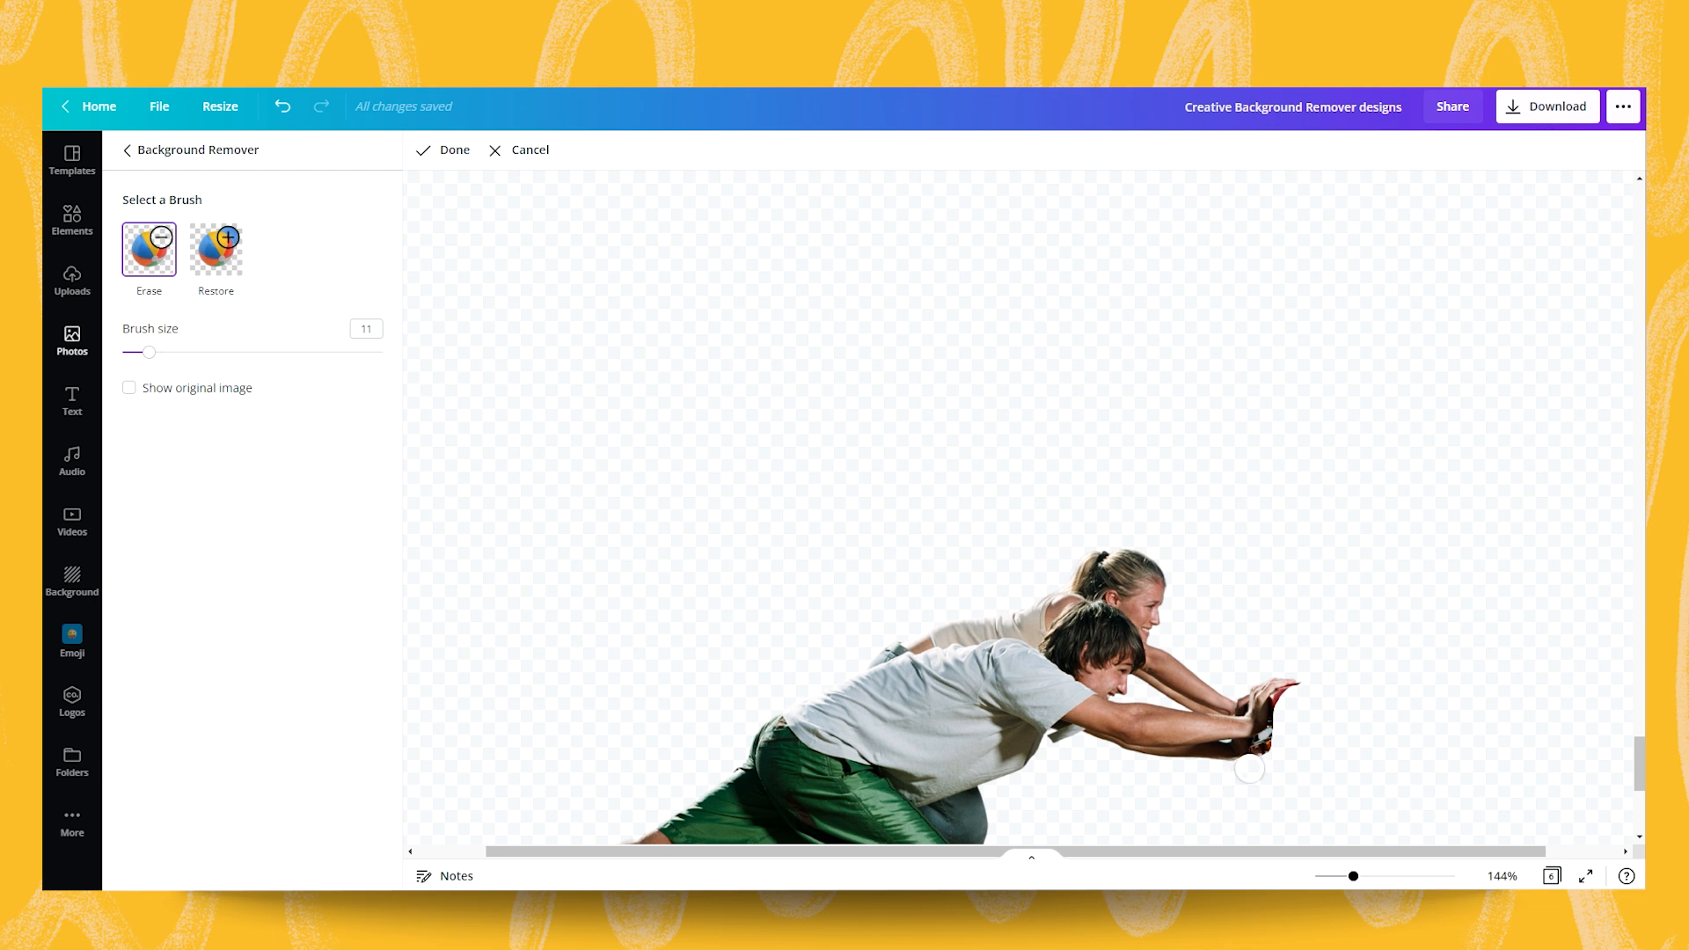
Step: Erase the car remnants around the pushing pair's hands with brush size 11 and accept the erasing
drag(1250, 769, 1316, 694)
scroll(1457, 751, down, 3)
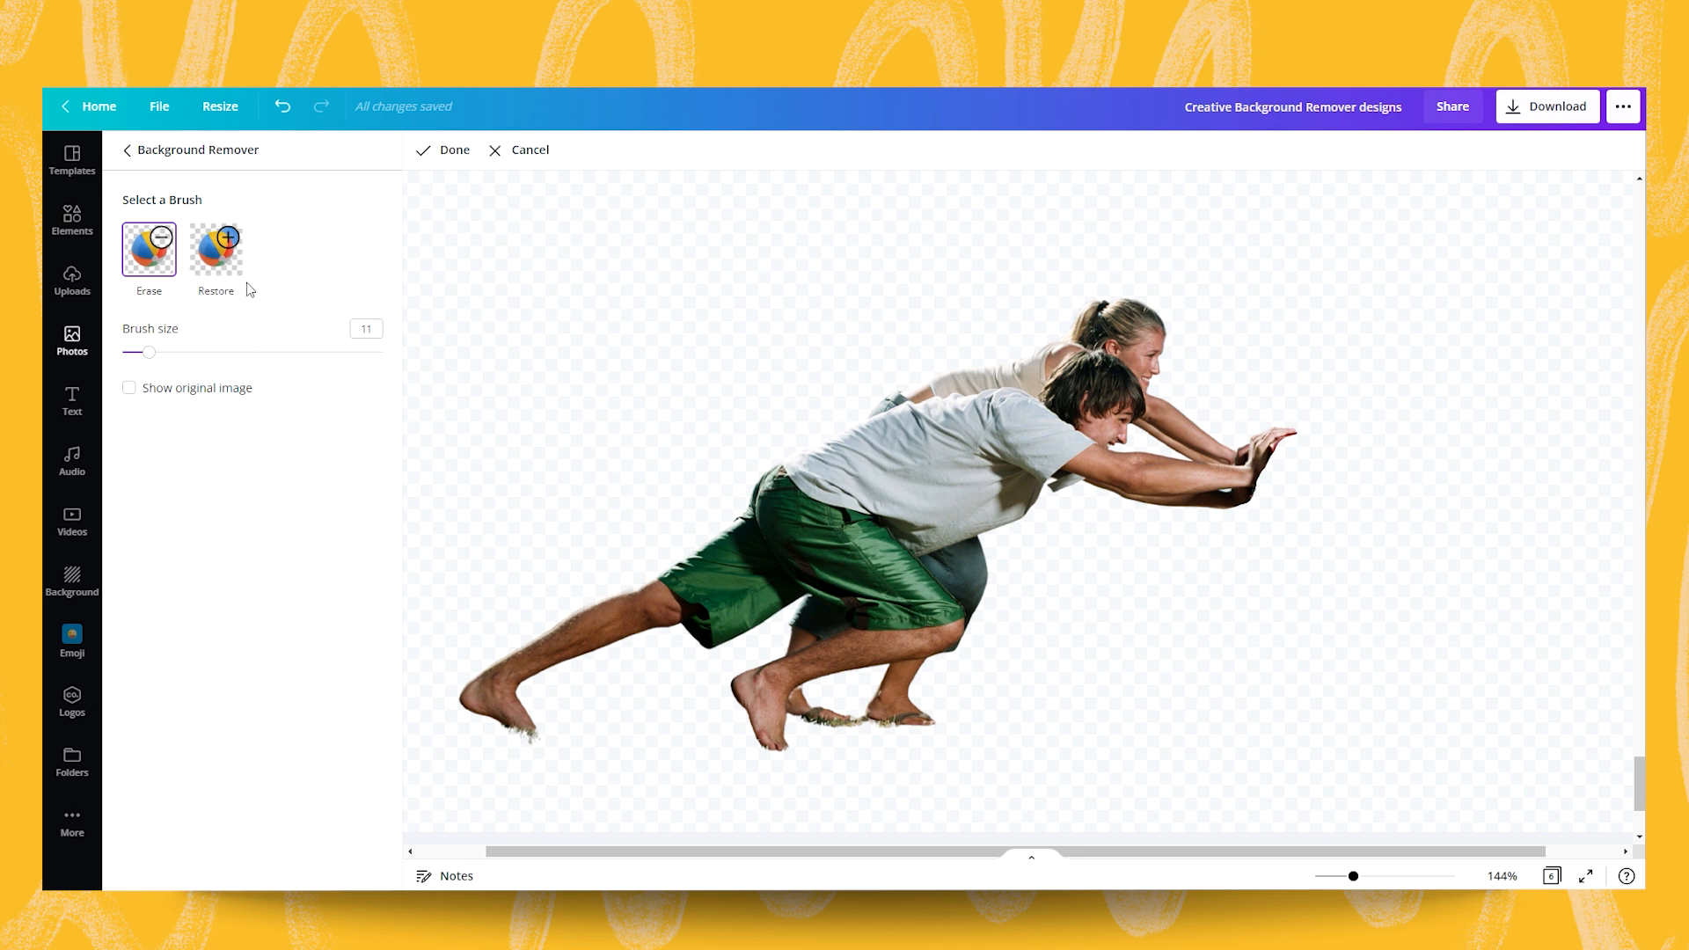
drag(1353, 876, 1341, 876)
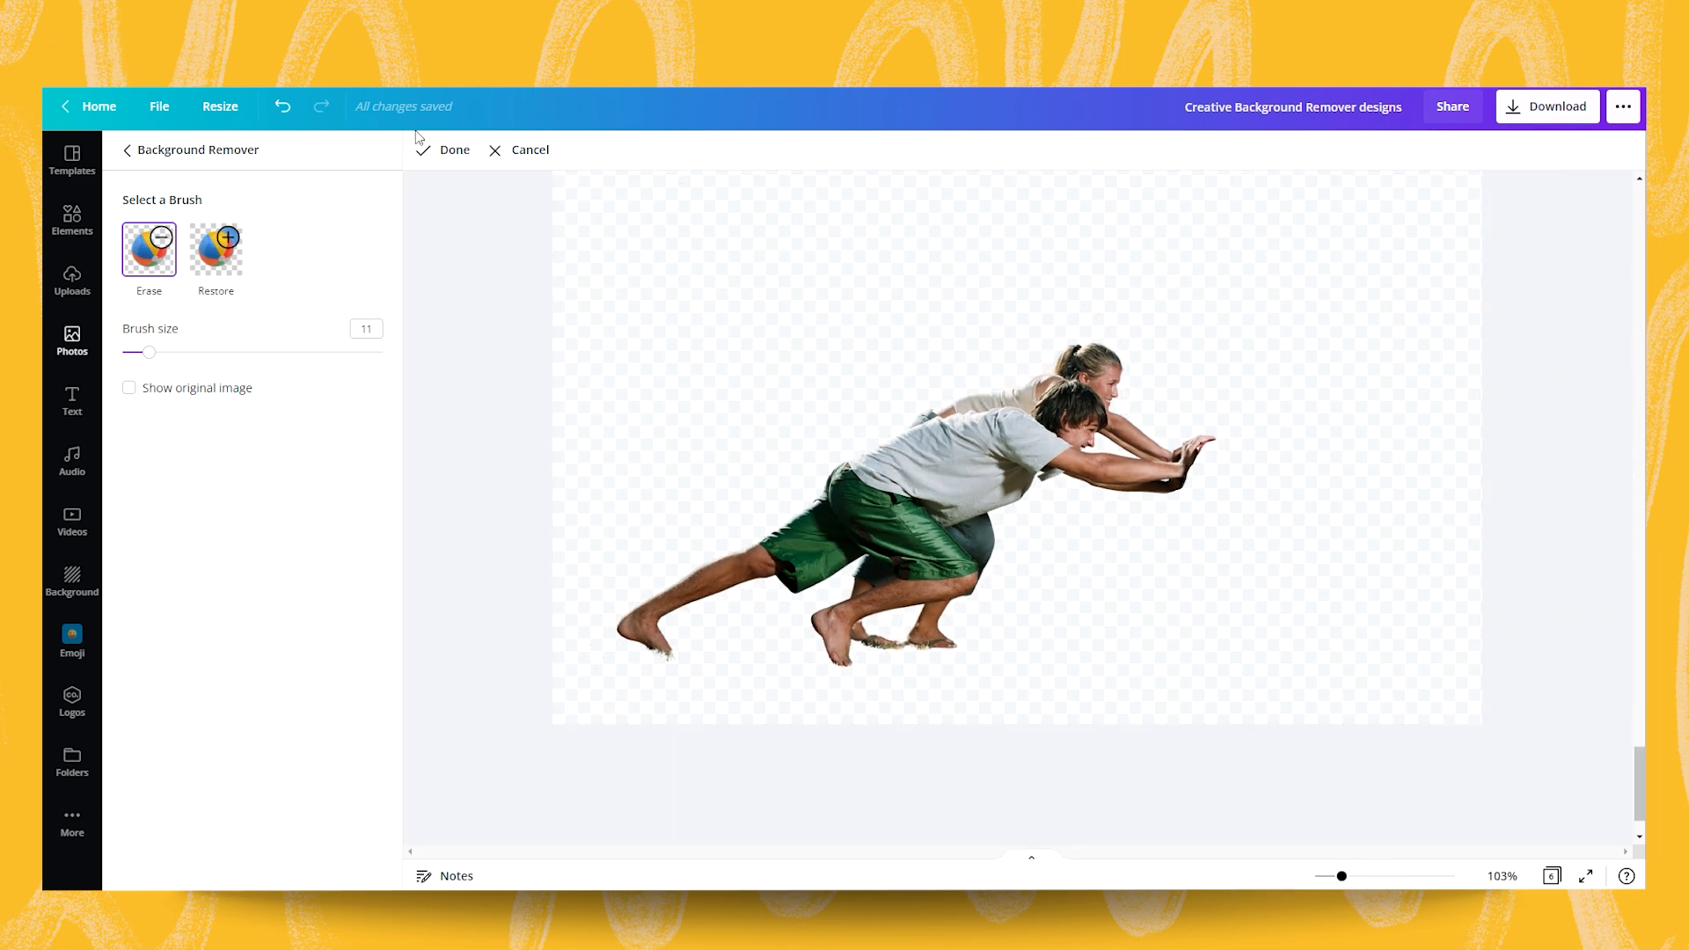
click(436, 149)
Step: Shrink the pushing pair's cutout, move it down beside the shoe's sole and apply the background removal
scroll(1405, 407, up, 2)
drag(1330, 430, 862, 271)
scroll(781, 232, up, 1)
drag(1344, 878, 1338, 877)
drag(794, 452, 918, 736)
drag(1638, 747, 1638, 779)
click(318, 863)
Step: Tilt and resize the pushing pair so their feet stand on the rock and their hands push against the shoe's yellow sole
drag(757, 570, 639, 656)
drag(843, 689, 964, 691)
drag(869, 541, 922, 492)
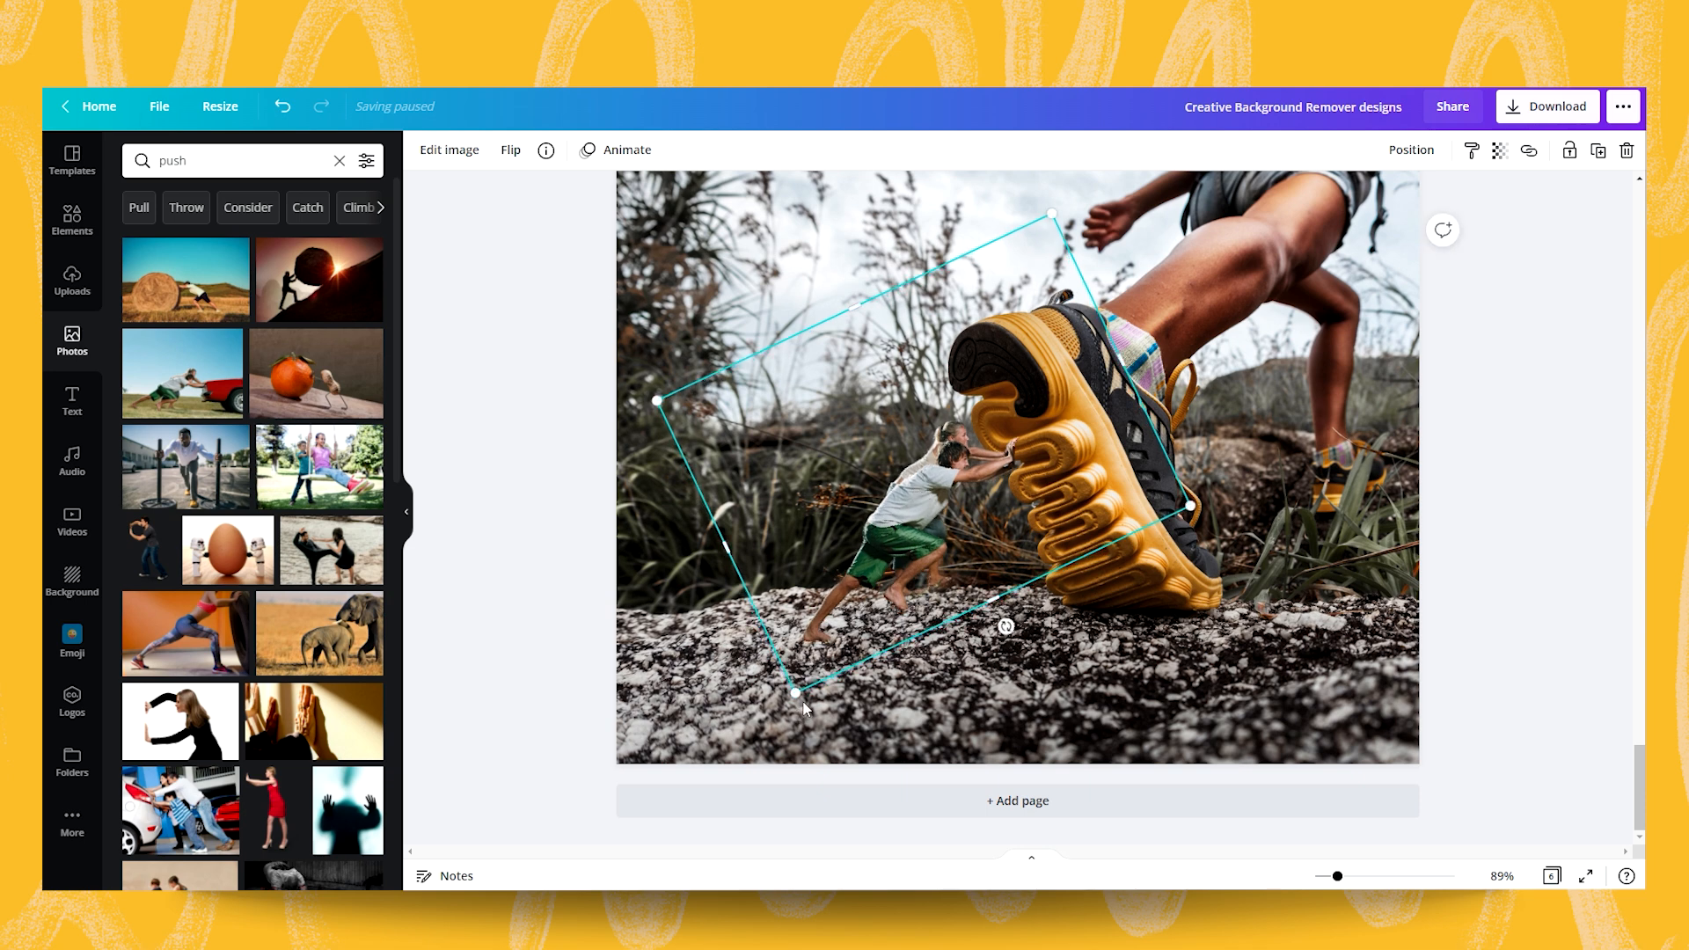
drag(793, 694, 750, 758)
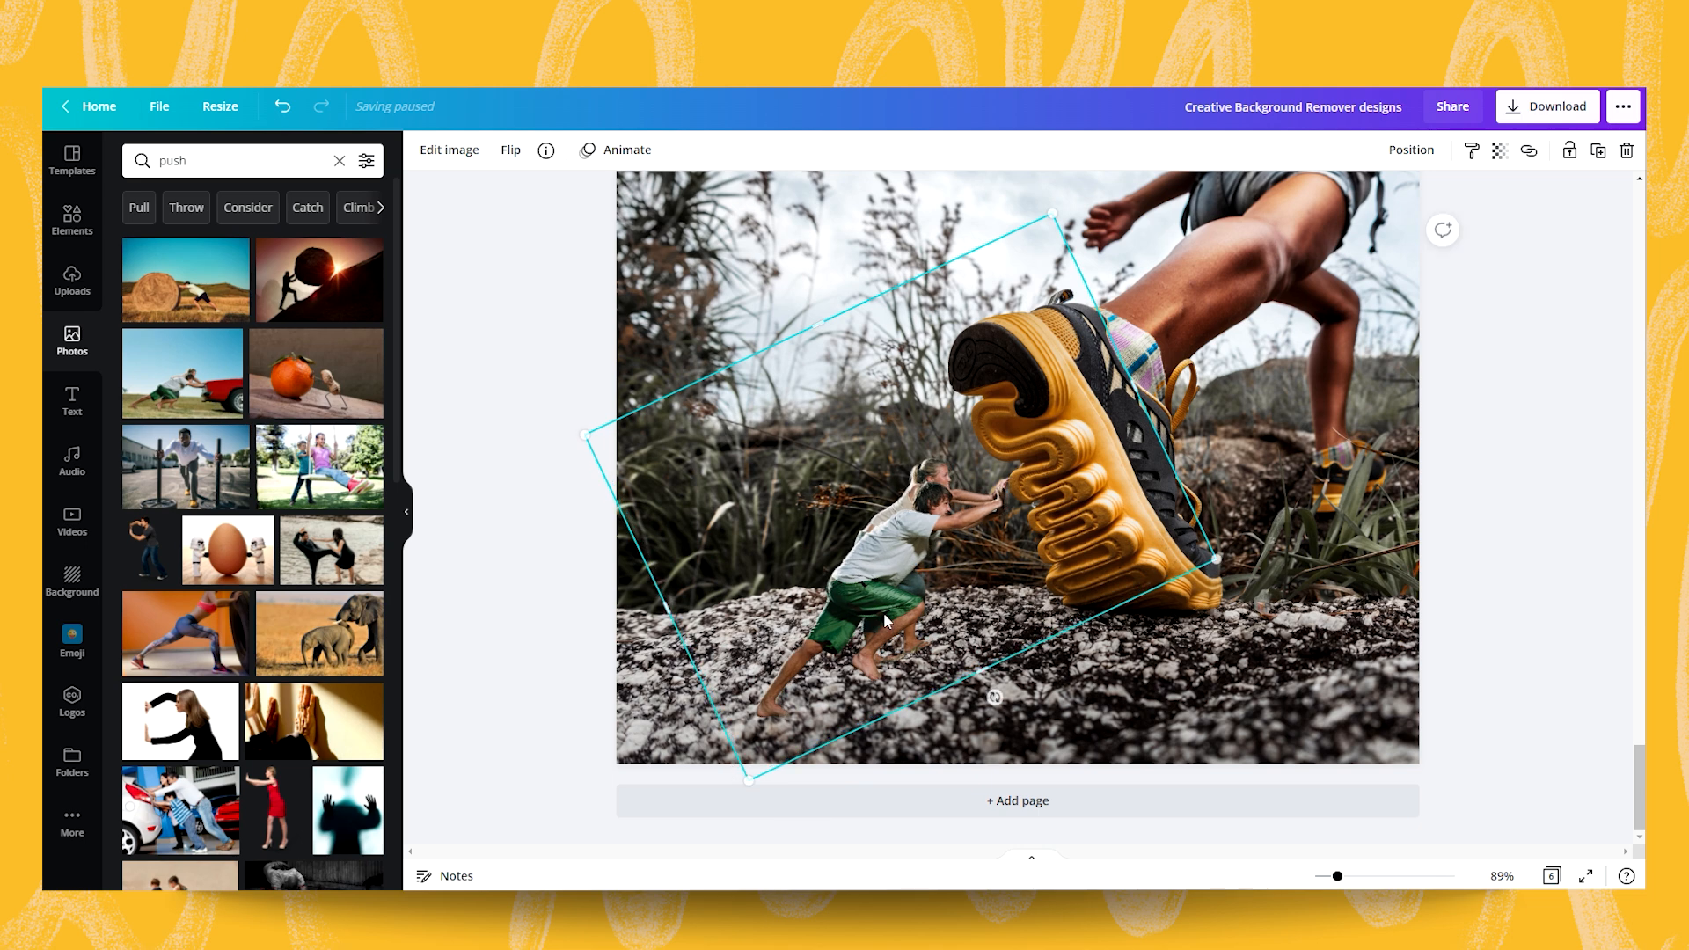
drag(881, 573, 885, 557)
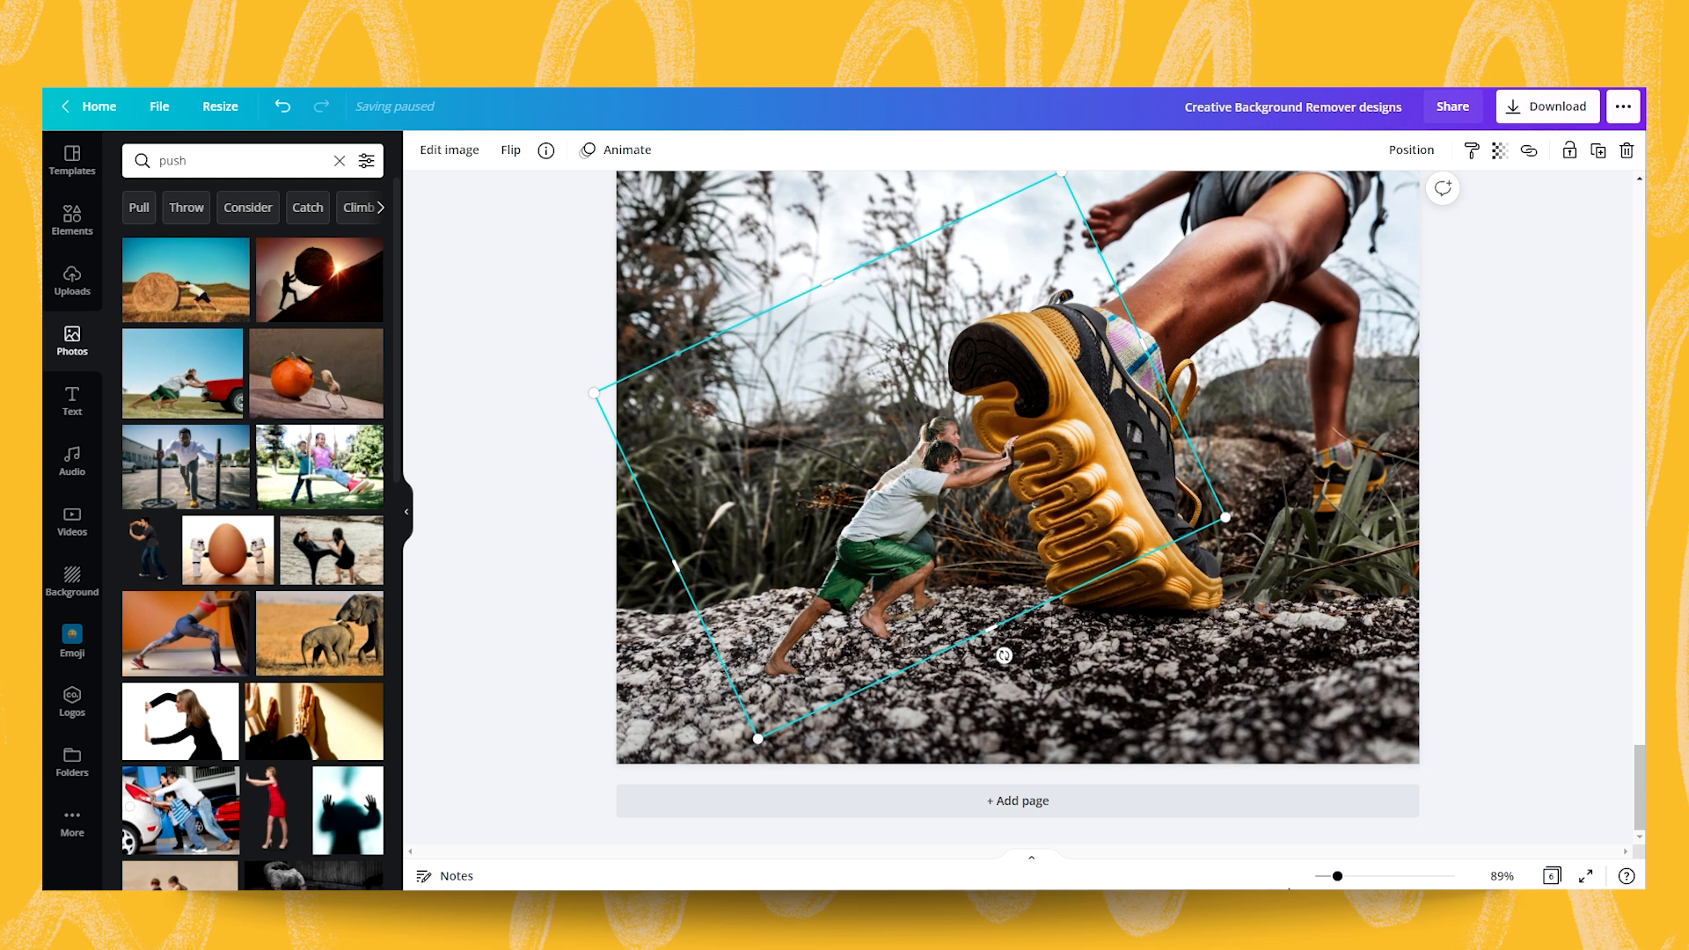
drag(1337, 877, 1330, 876)
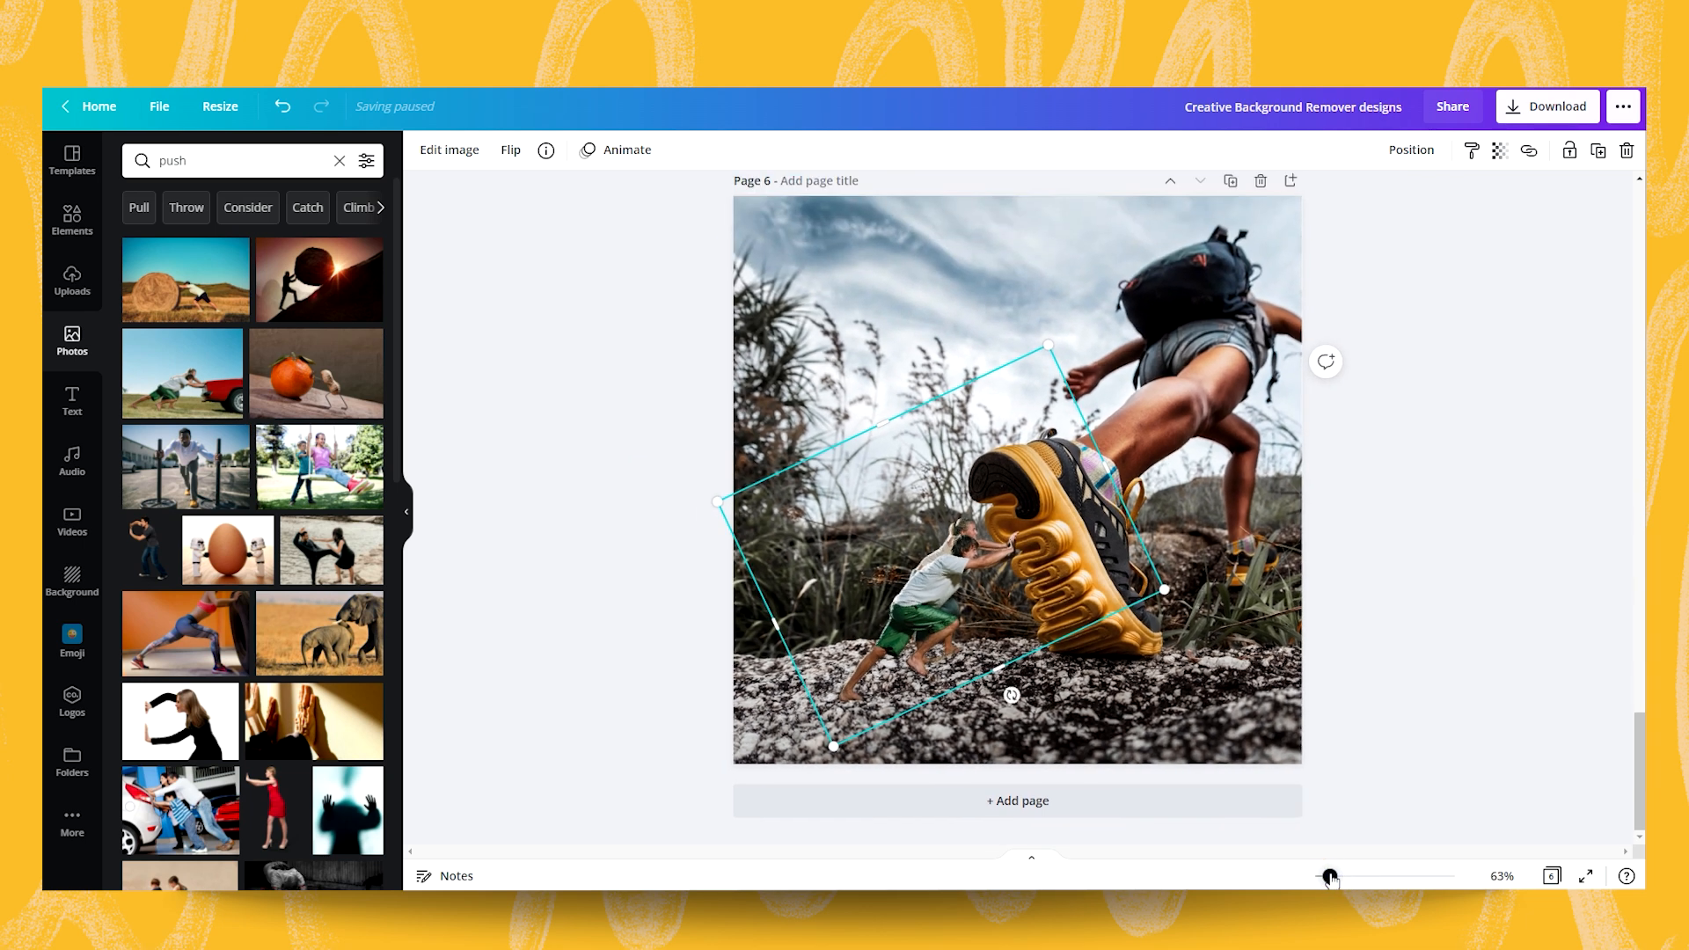
click(1440, 562)
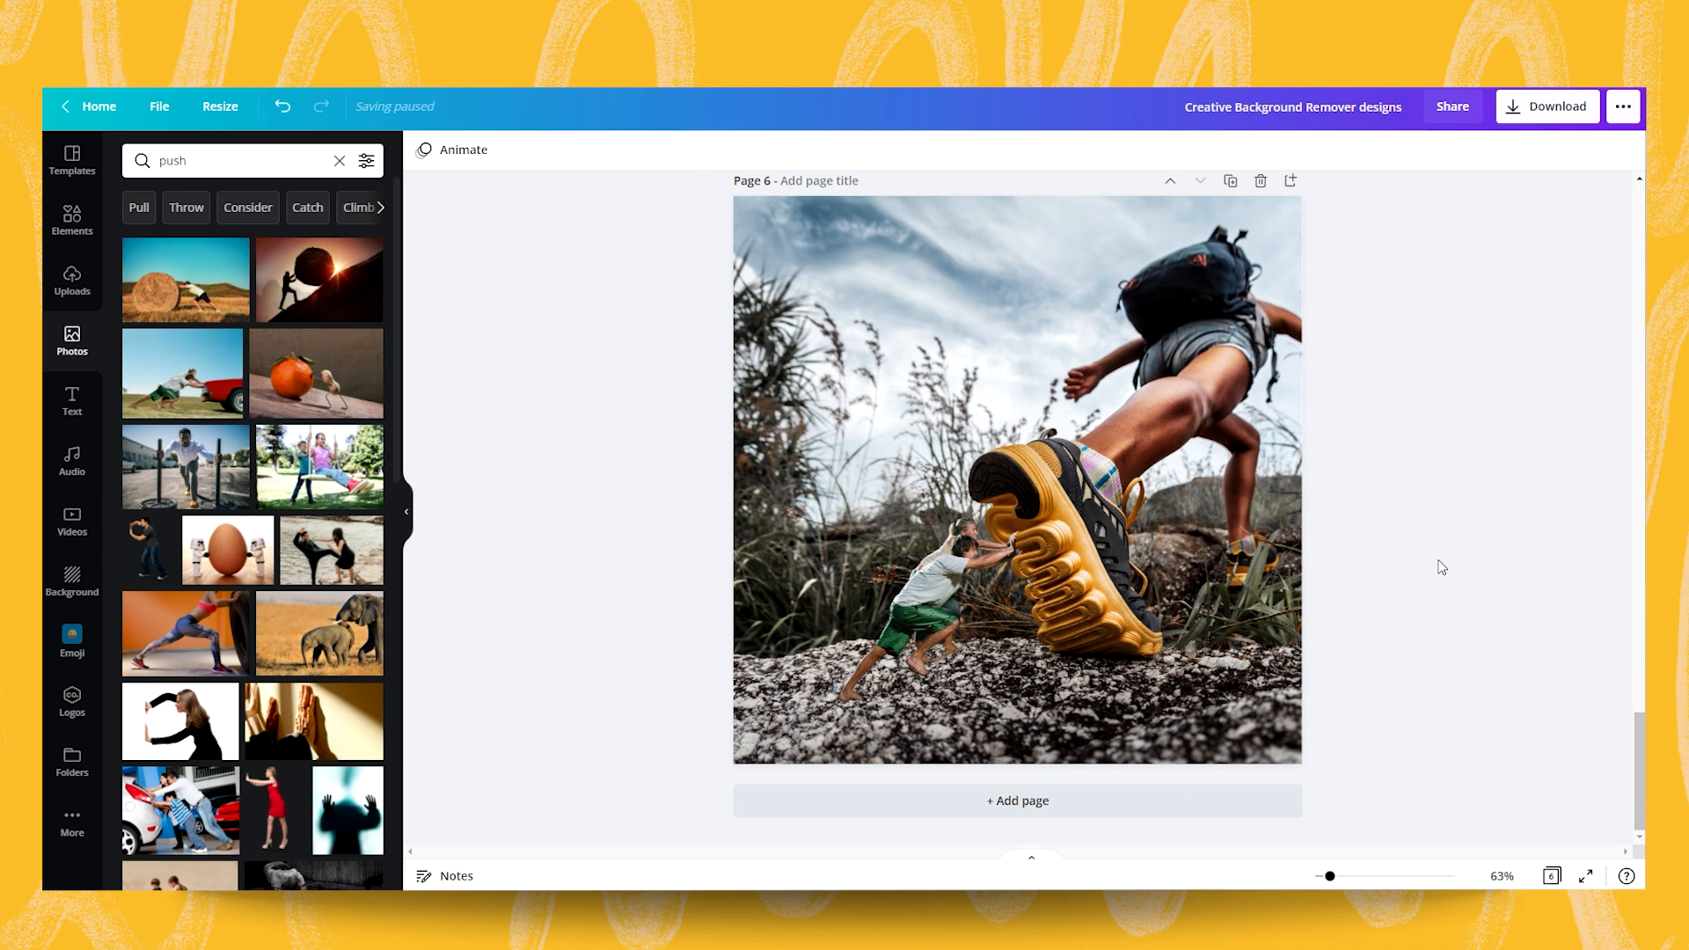
Step: Lower the brightness of the pushing pair's cutout to -7
click(994, 567)
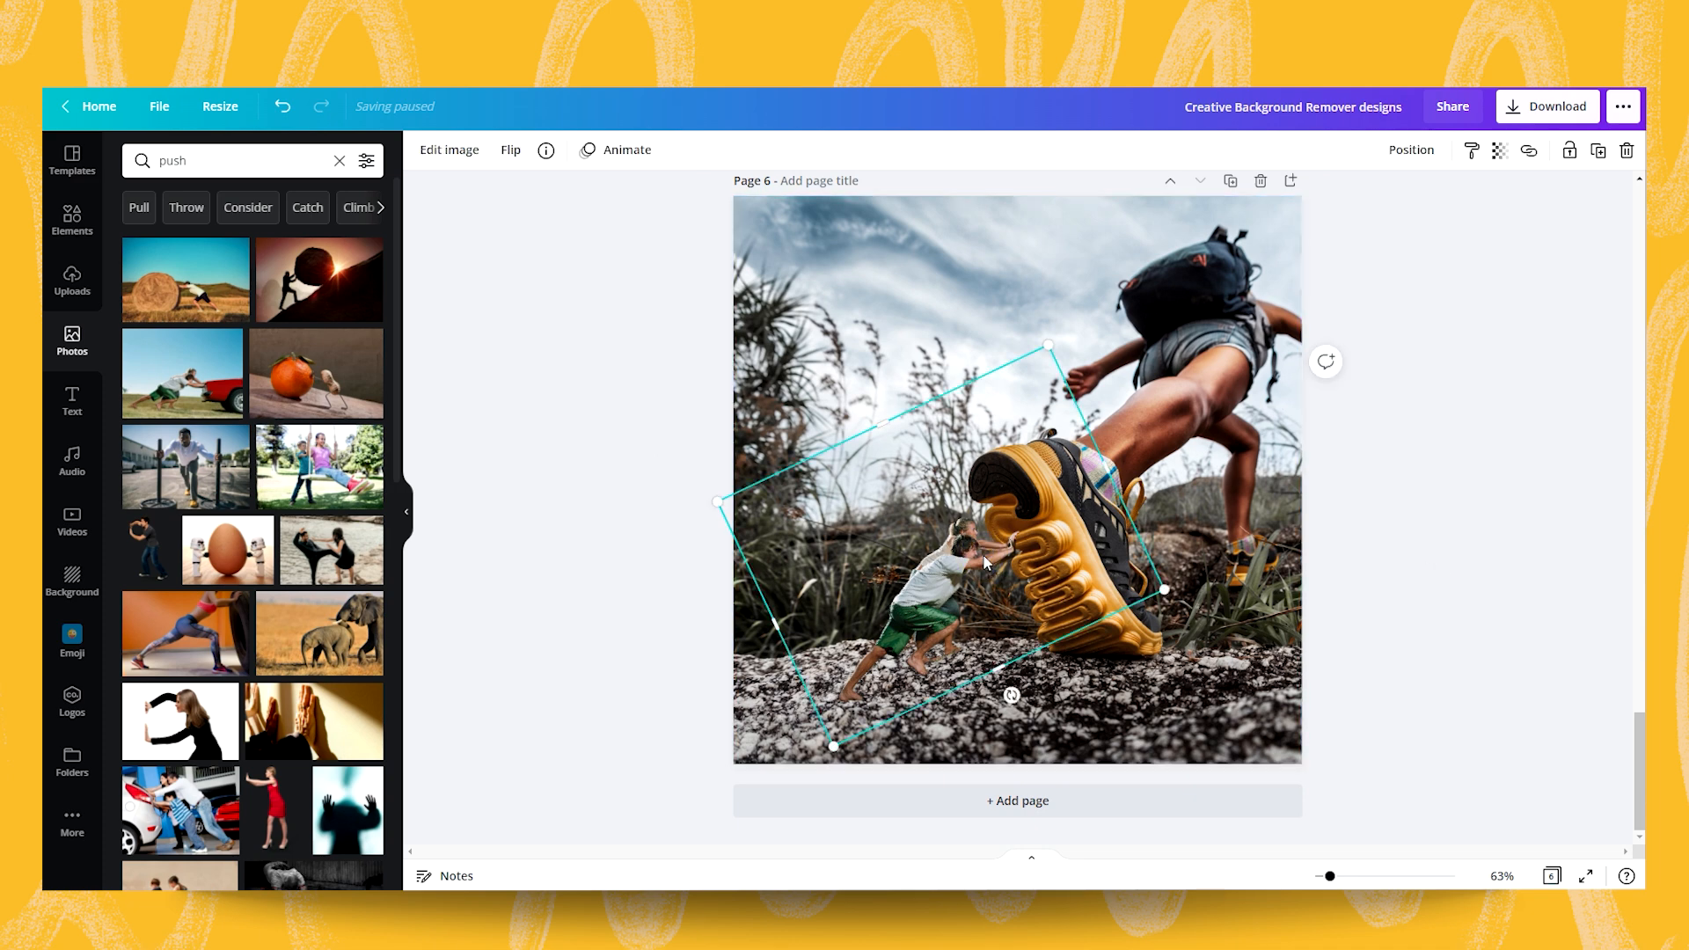
click(436, 150)
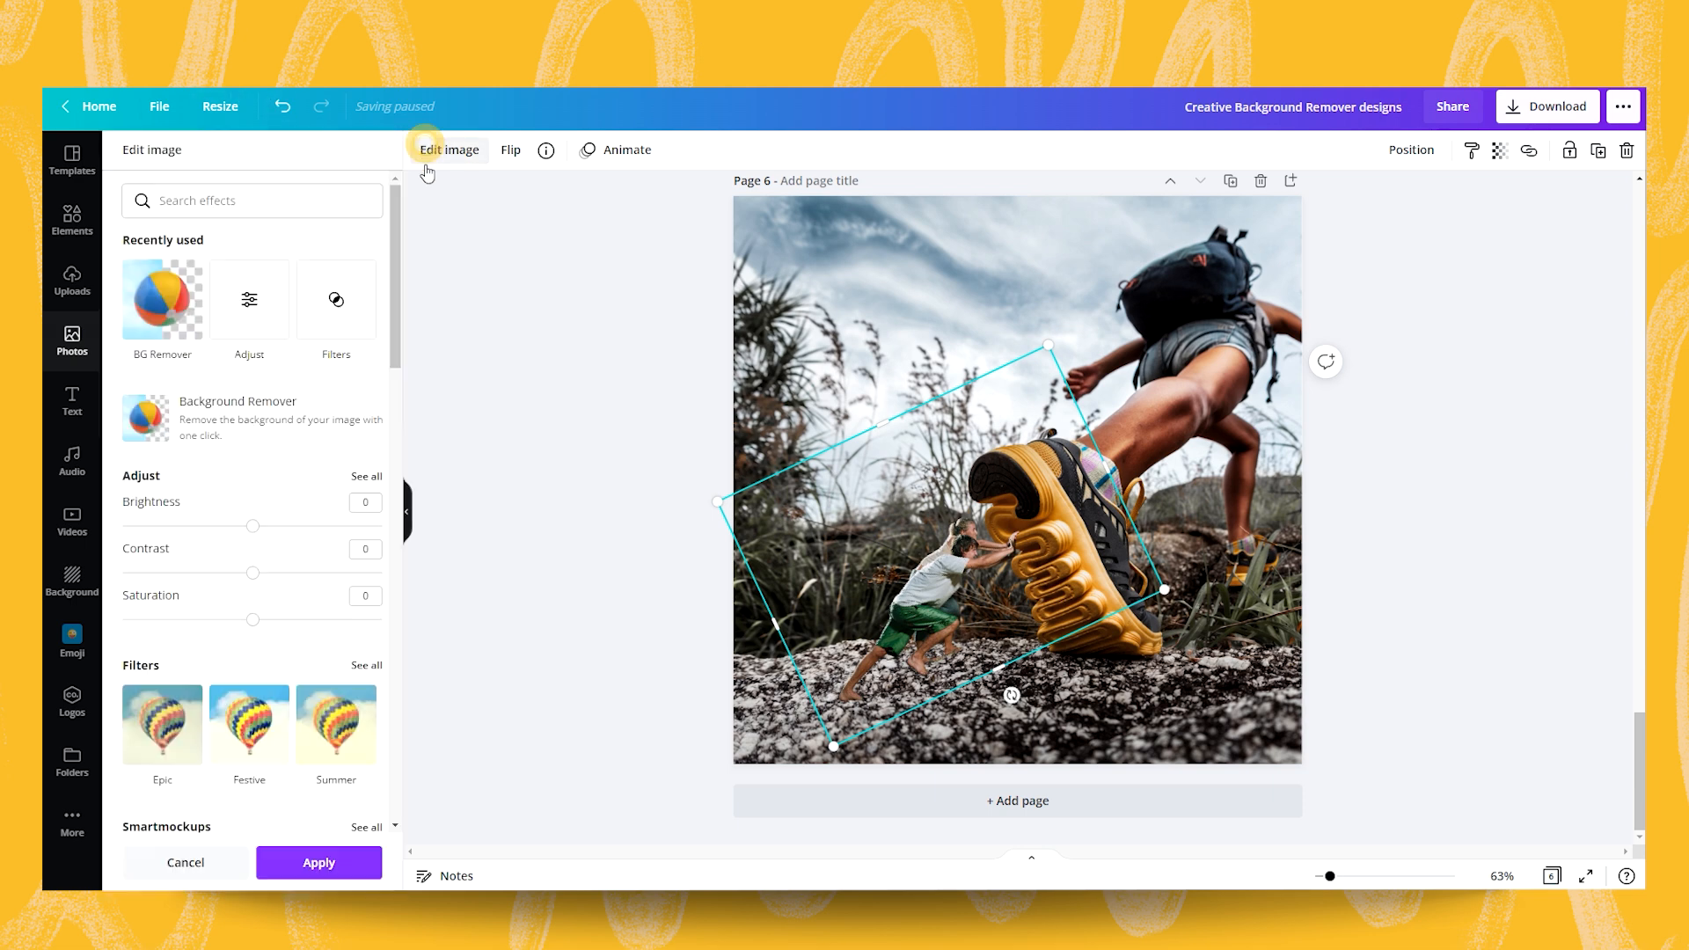
click(367, 476)
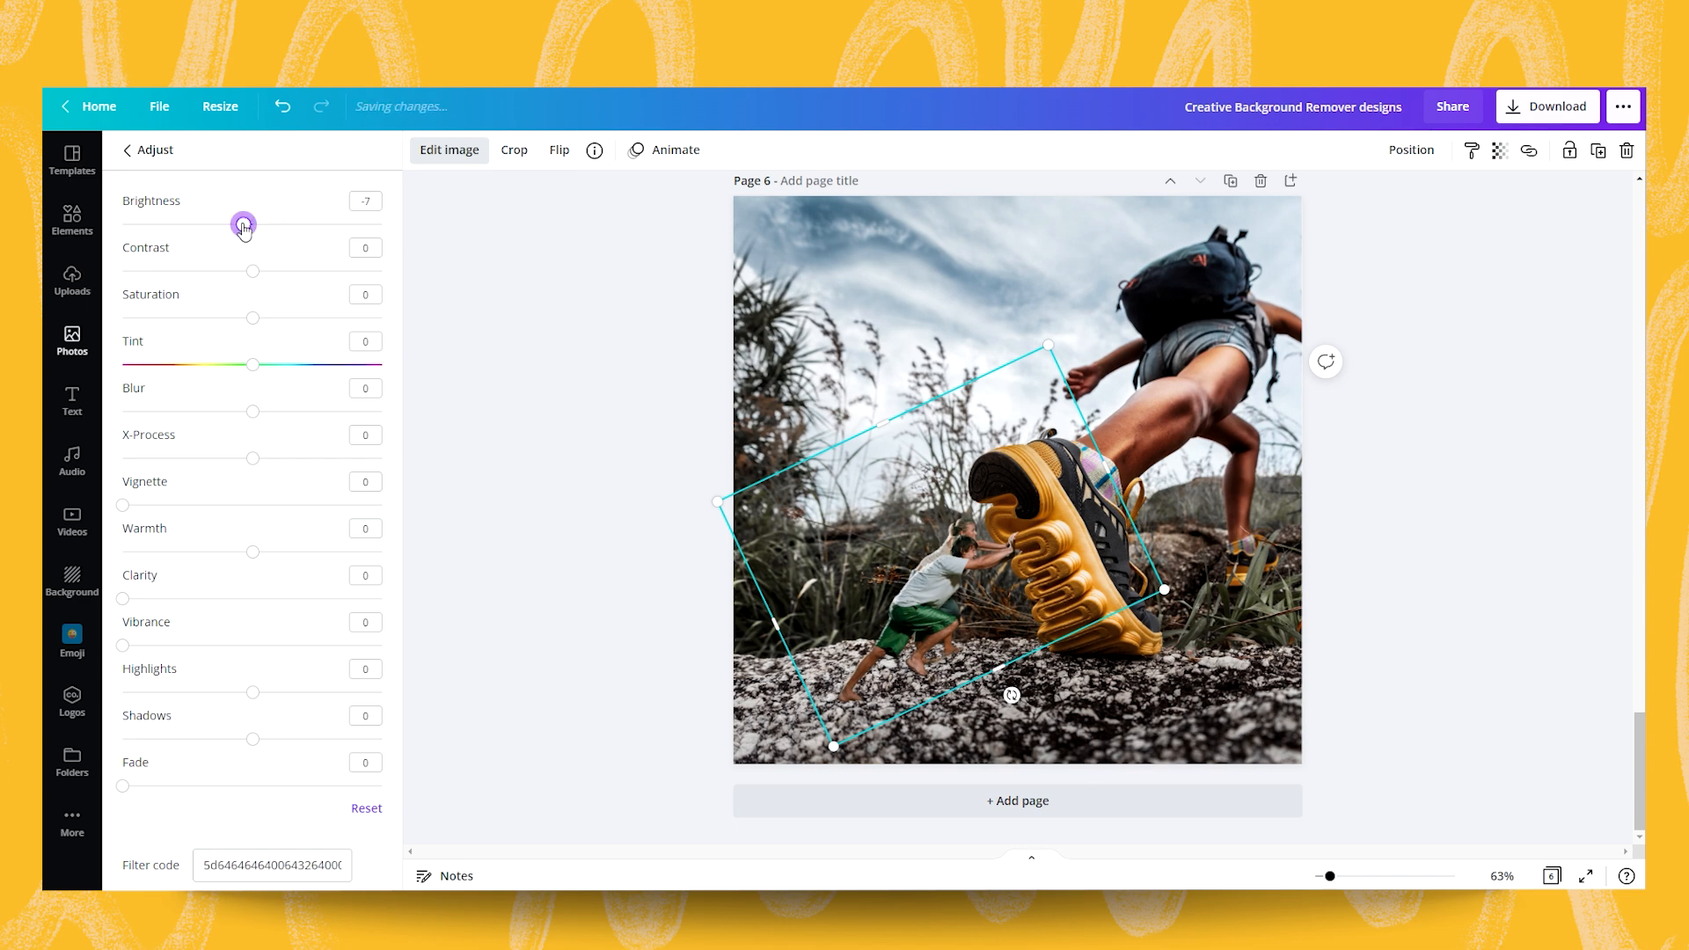
click(1400, 556)
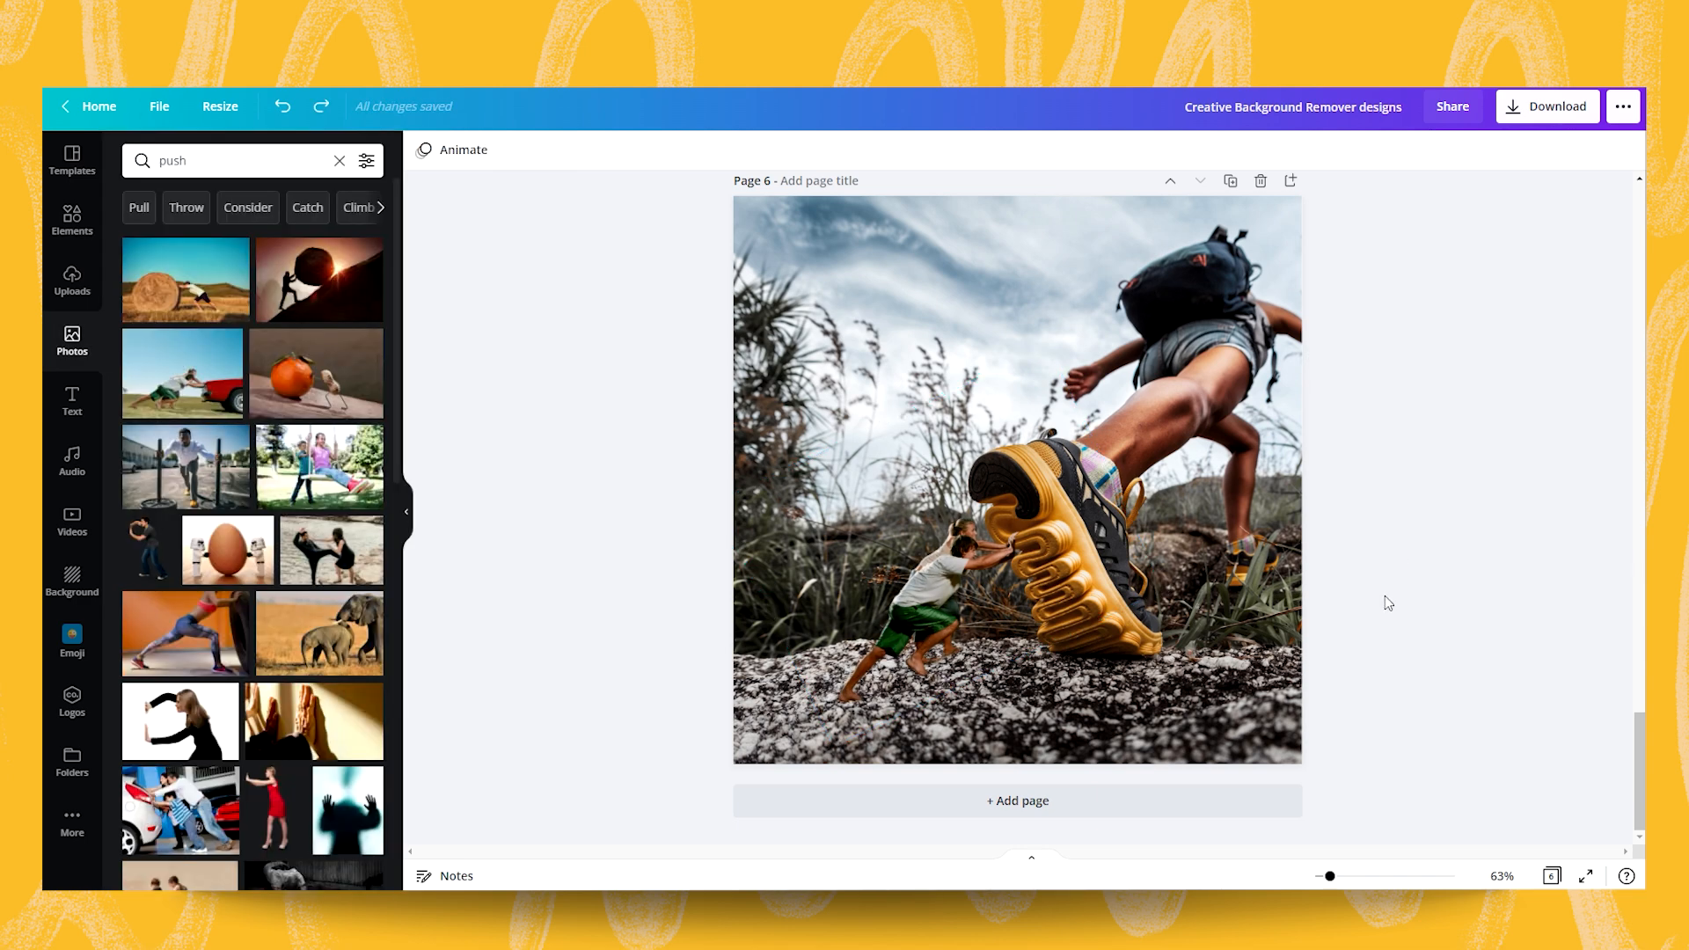
Step: Add page 7, search the photos for "cream" and use the photo of the open cosmetic cream jars as its background
scroll(1384, 596, up, 1)
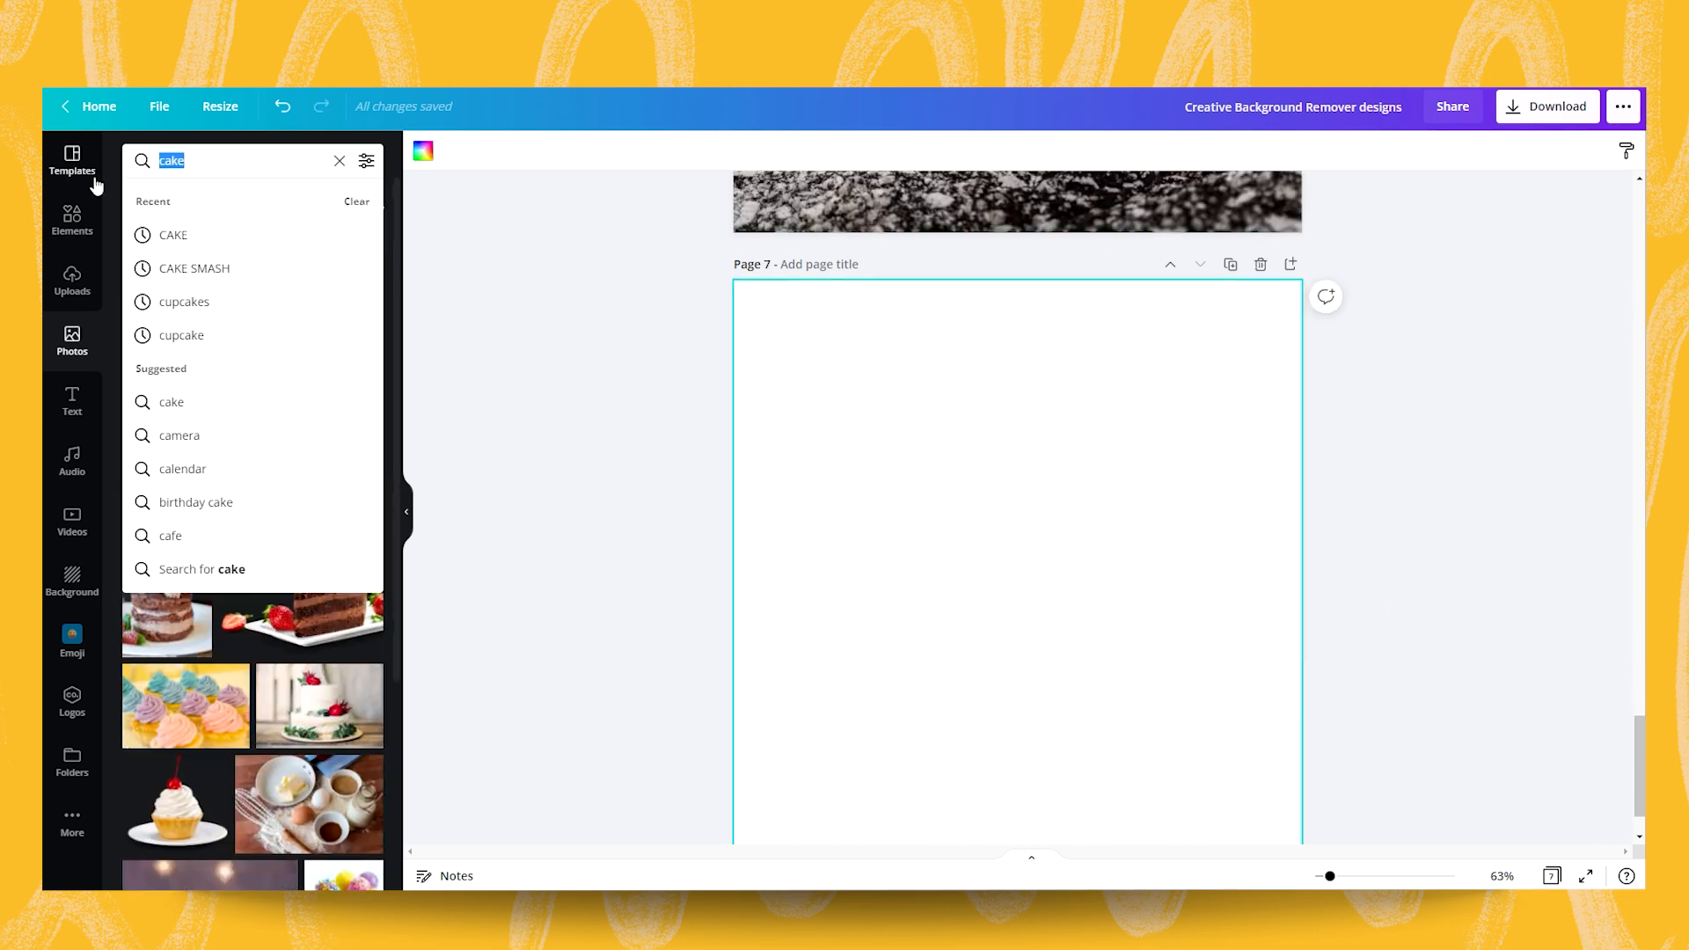
text(cream)
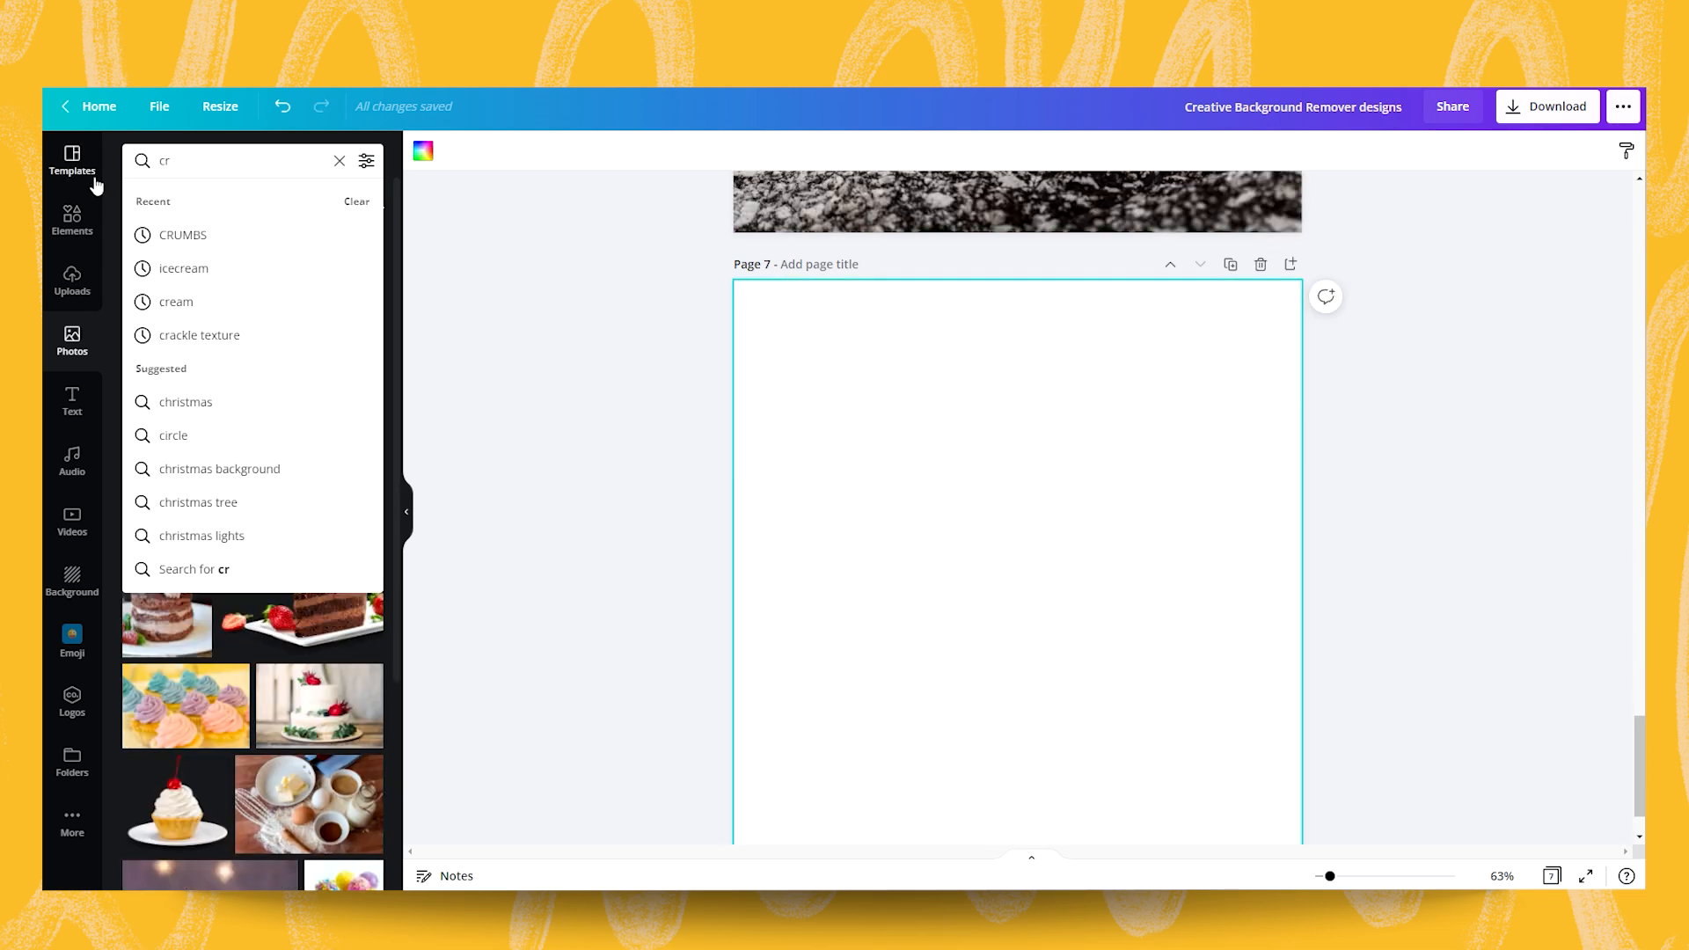
key(Return)
scroll(346, 433, down, 2)
drag(302, 501, 779, 470)
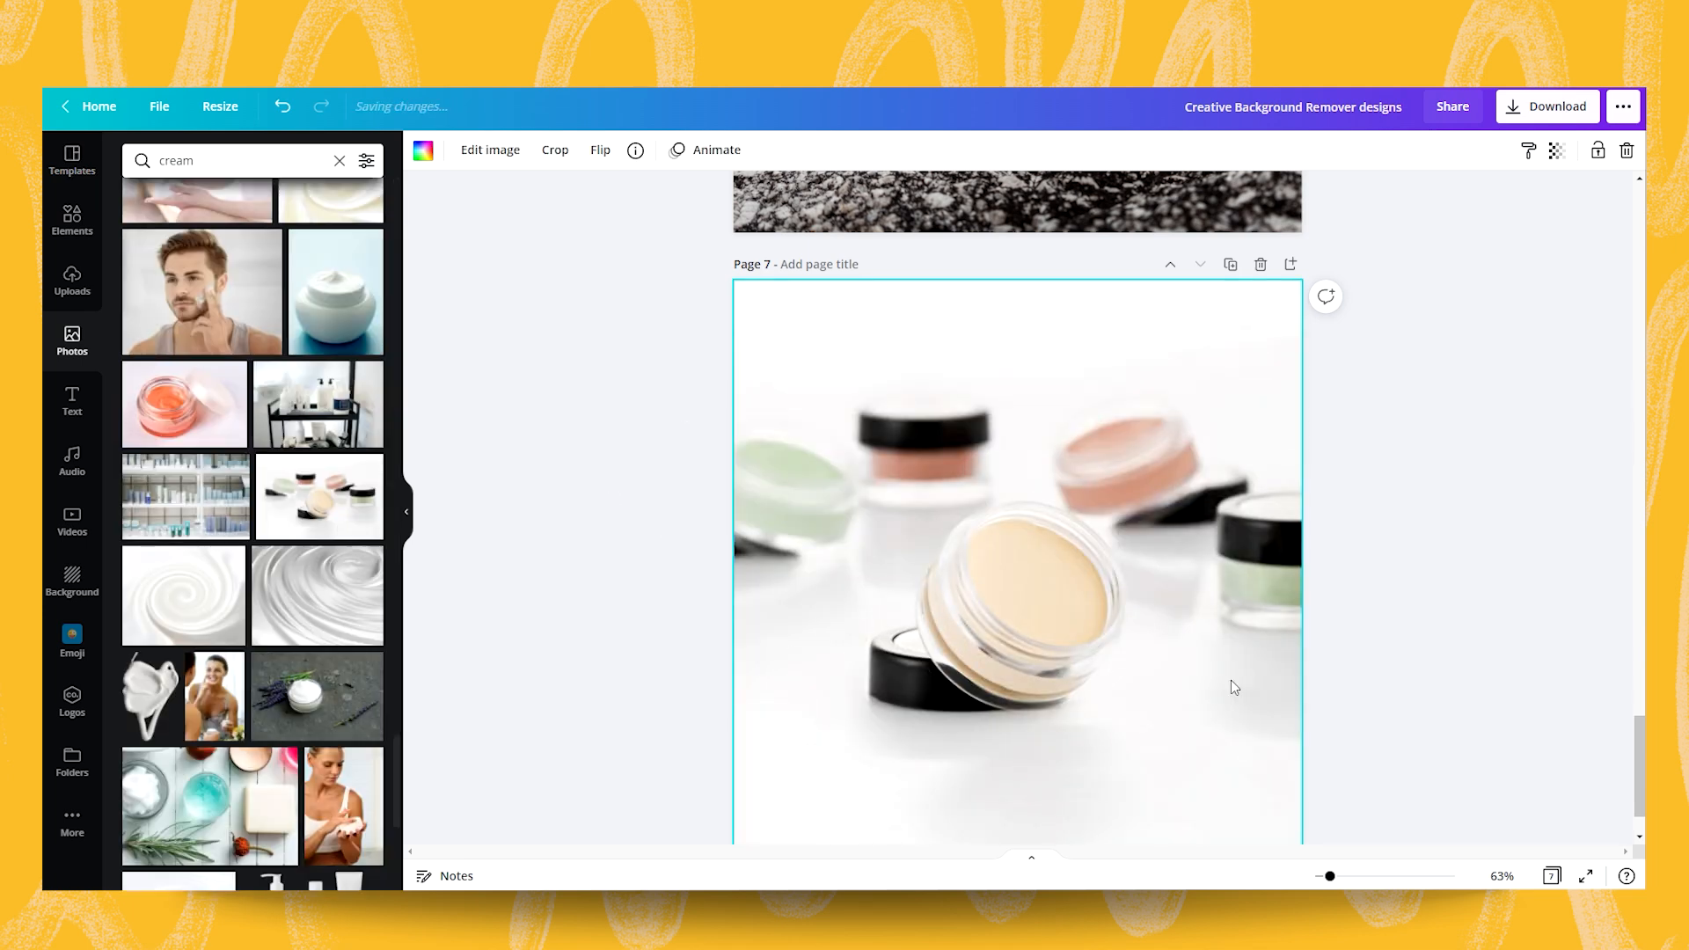
click(1398, 490)
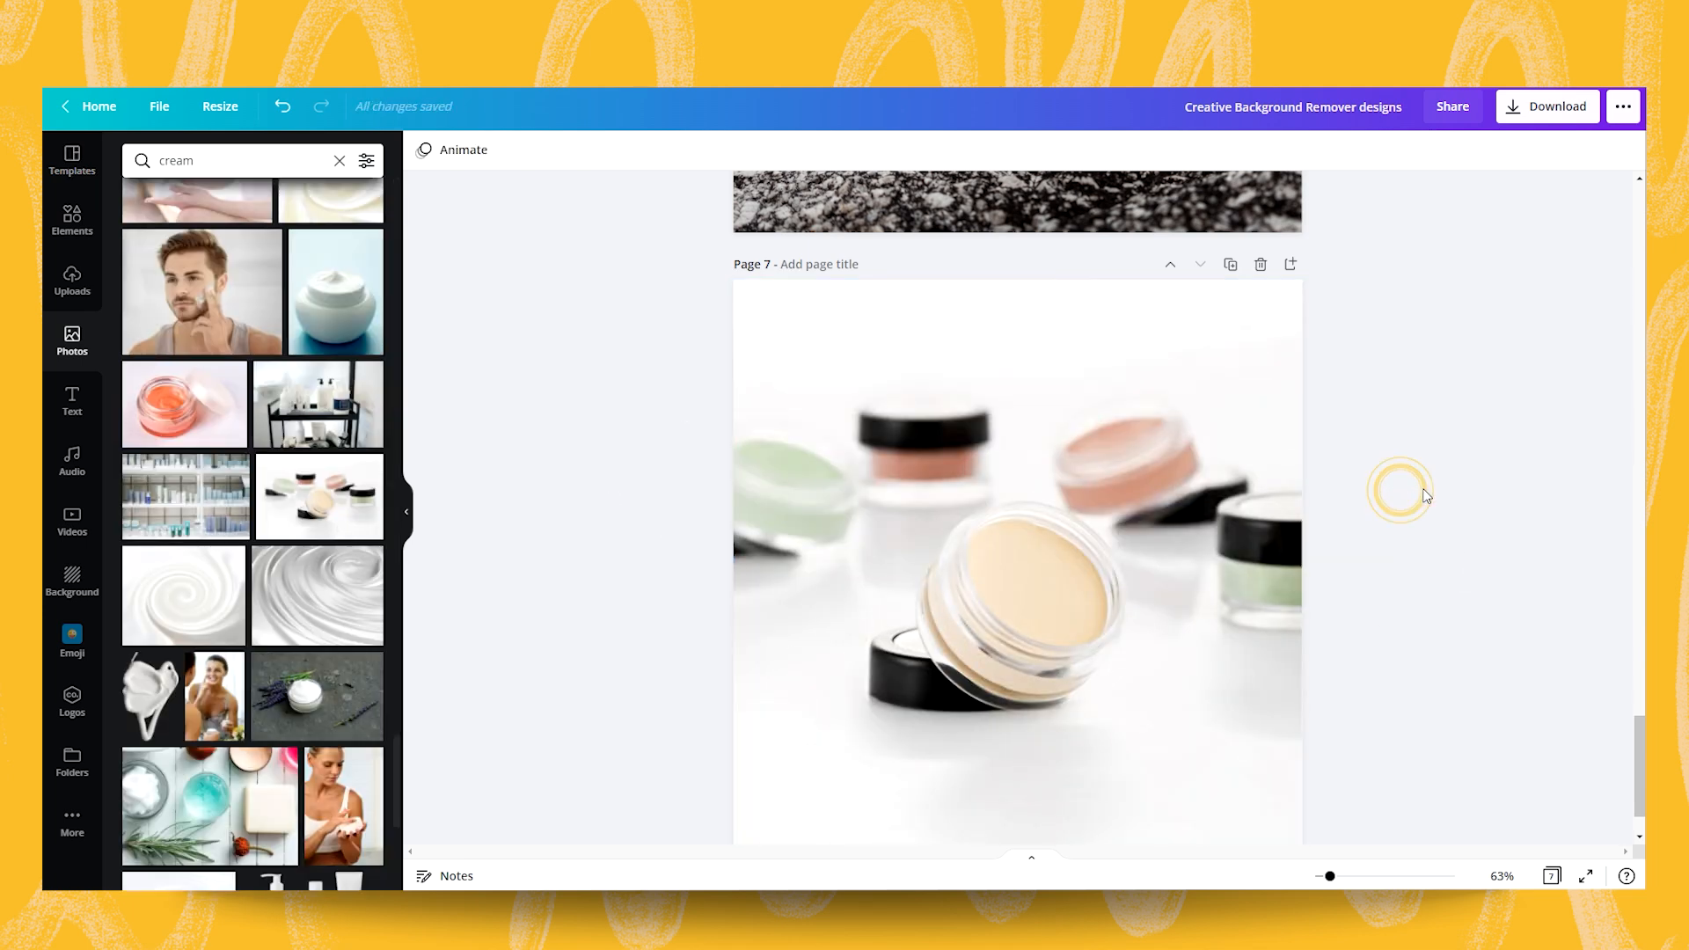
Step: Search the photos for "sitting" and add the black-and-white photo of a girl sitting on a bench to page 7
double_click(264, 160)
text(sitt)
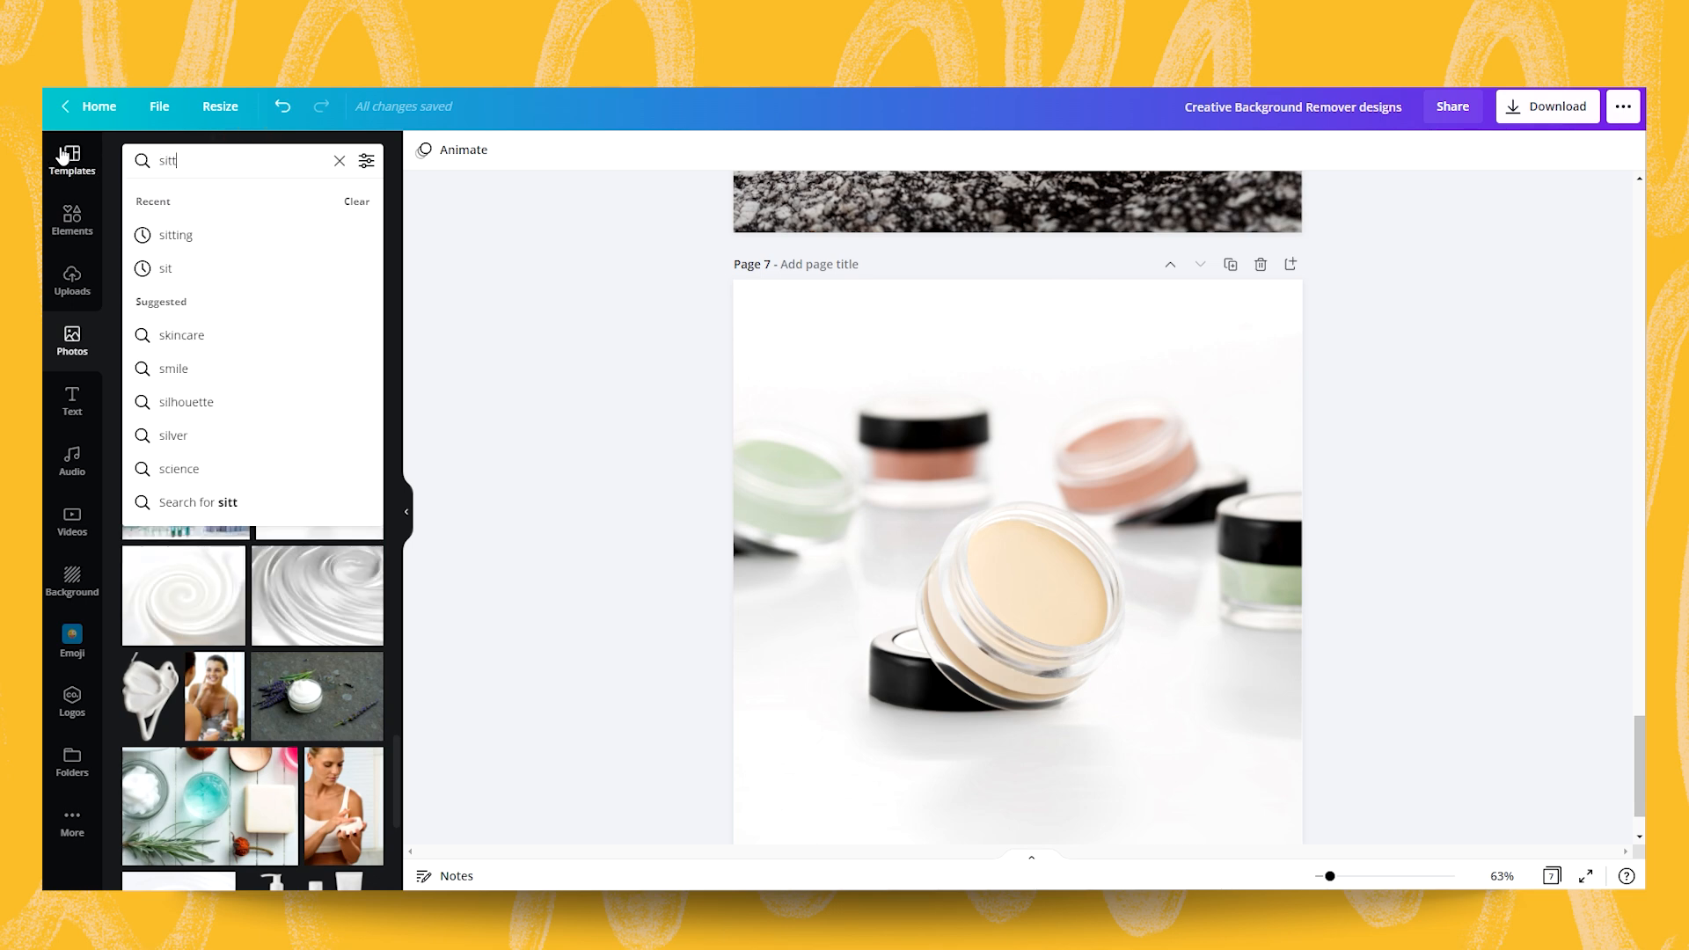
text(ing)
key(Return)
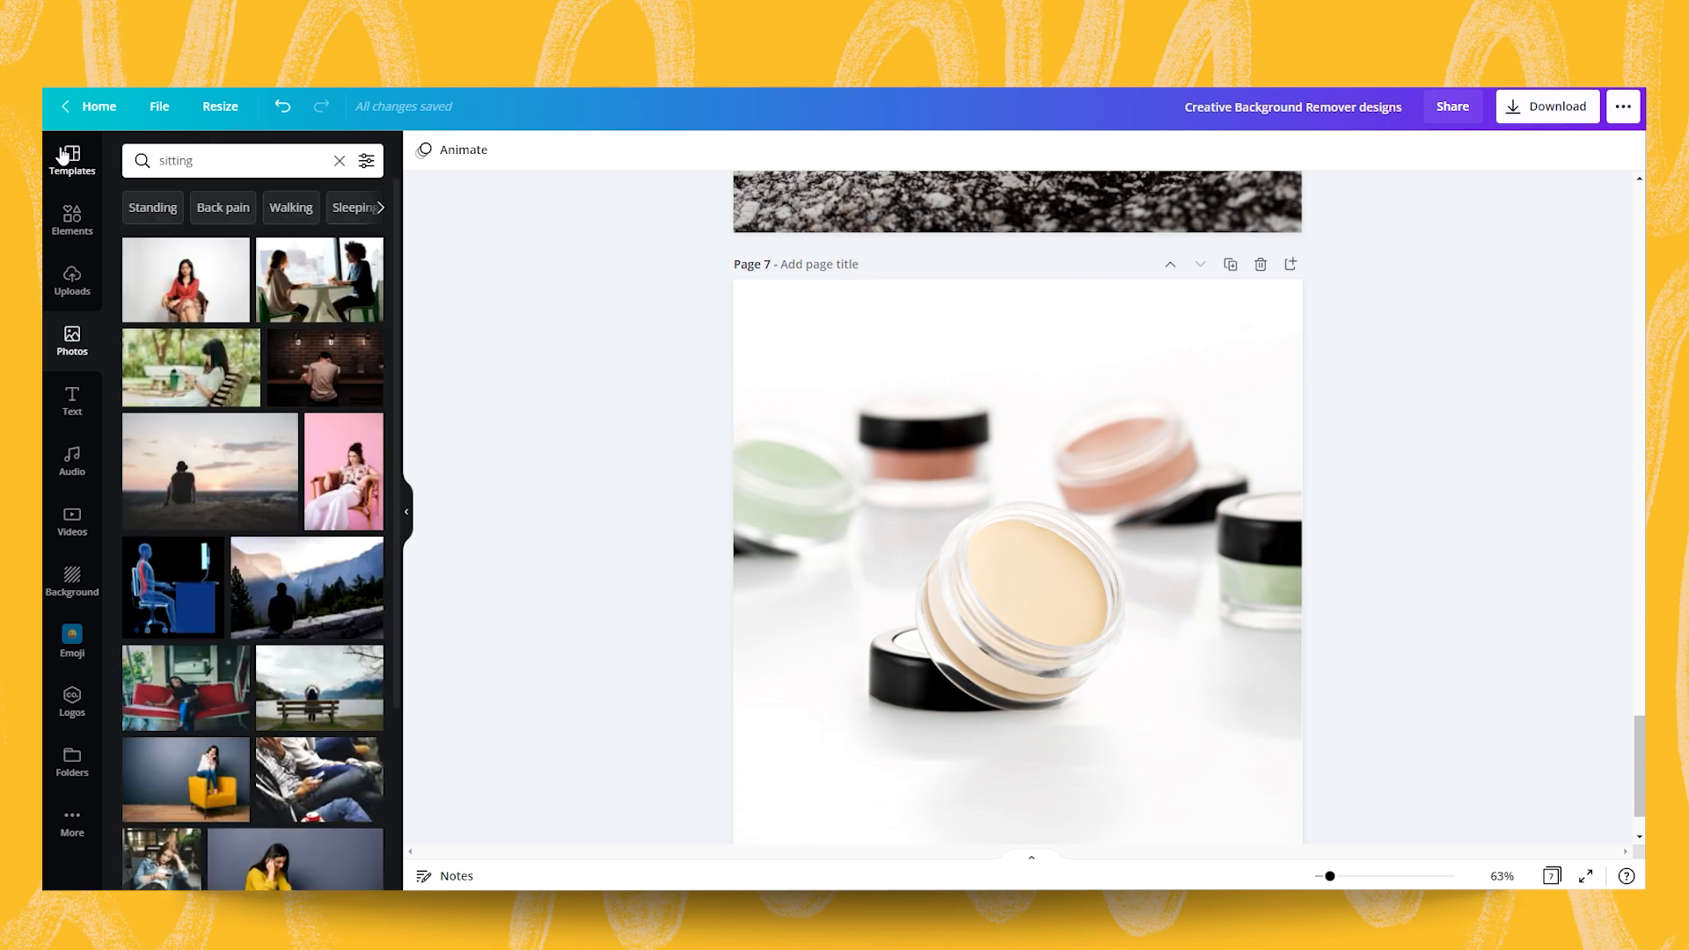
scroll(271, 601, down, 3)
scroll(271, 600, down, 10)
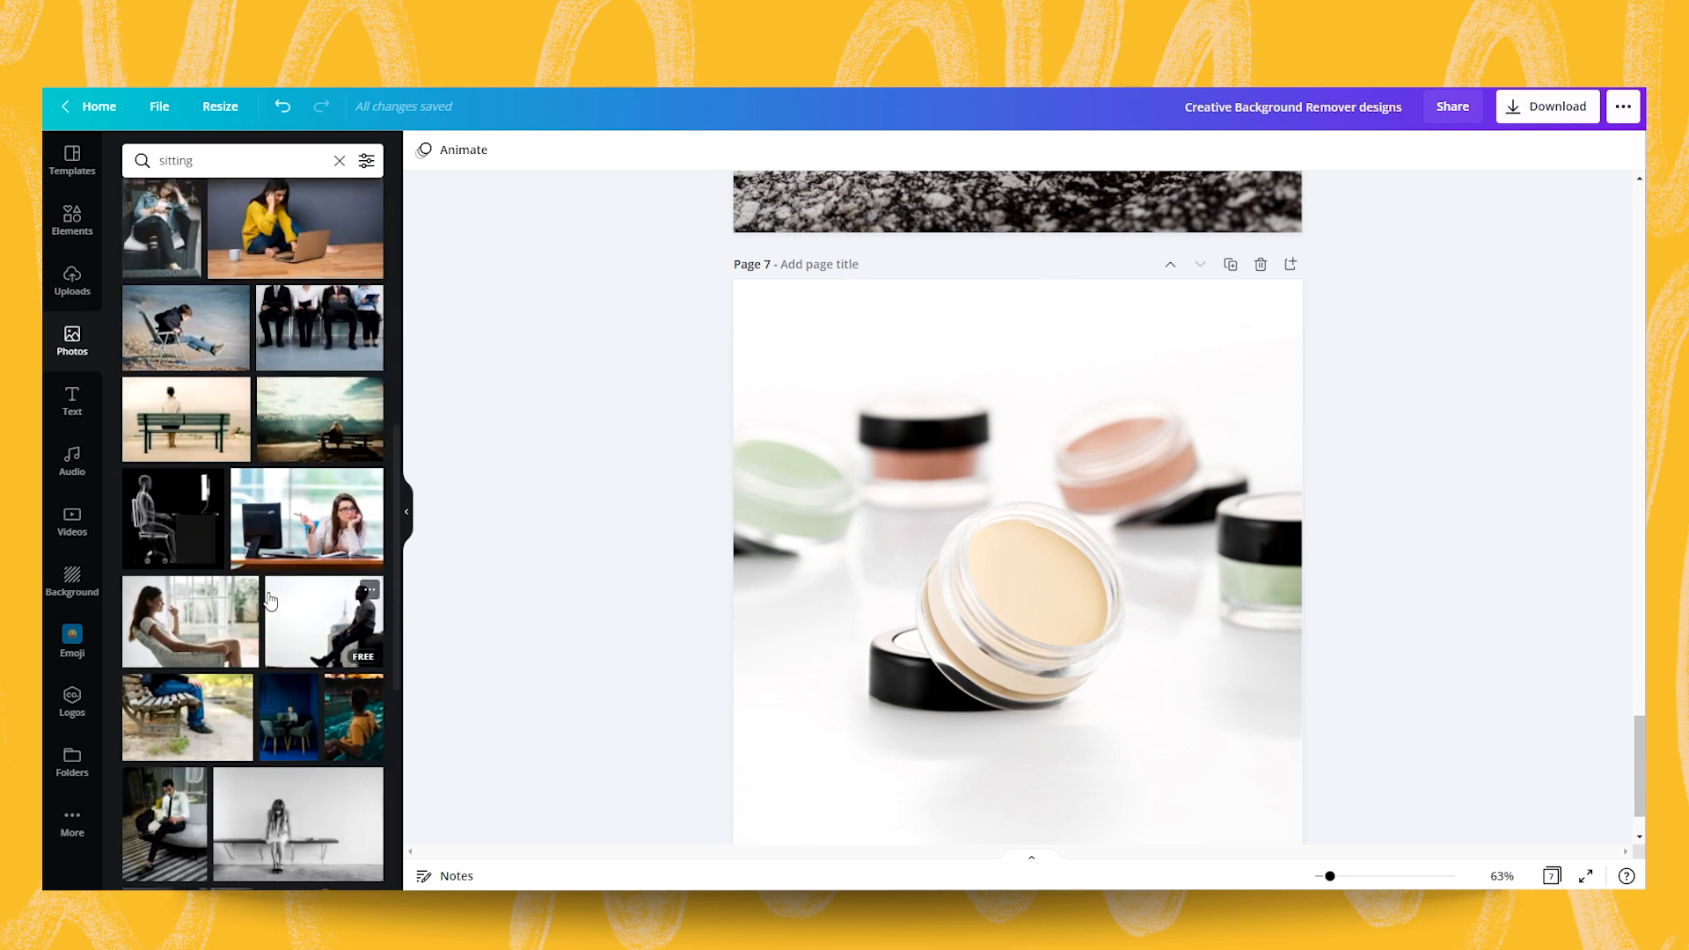
click(290, 503)
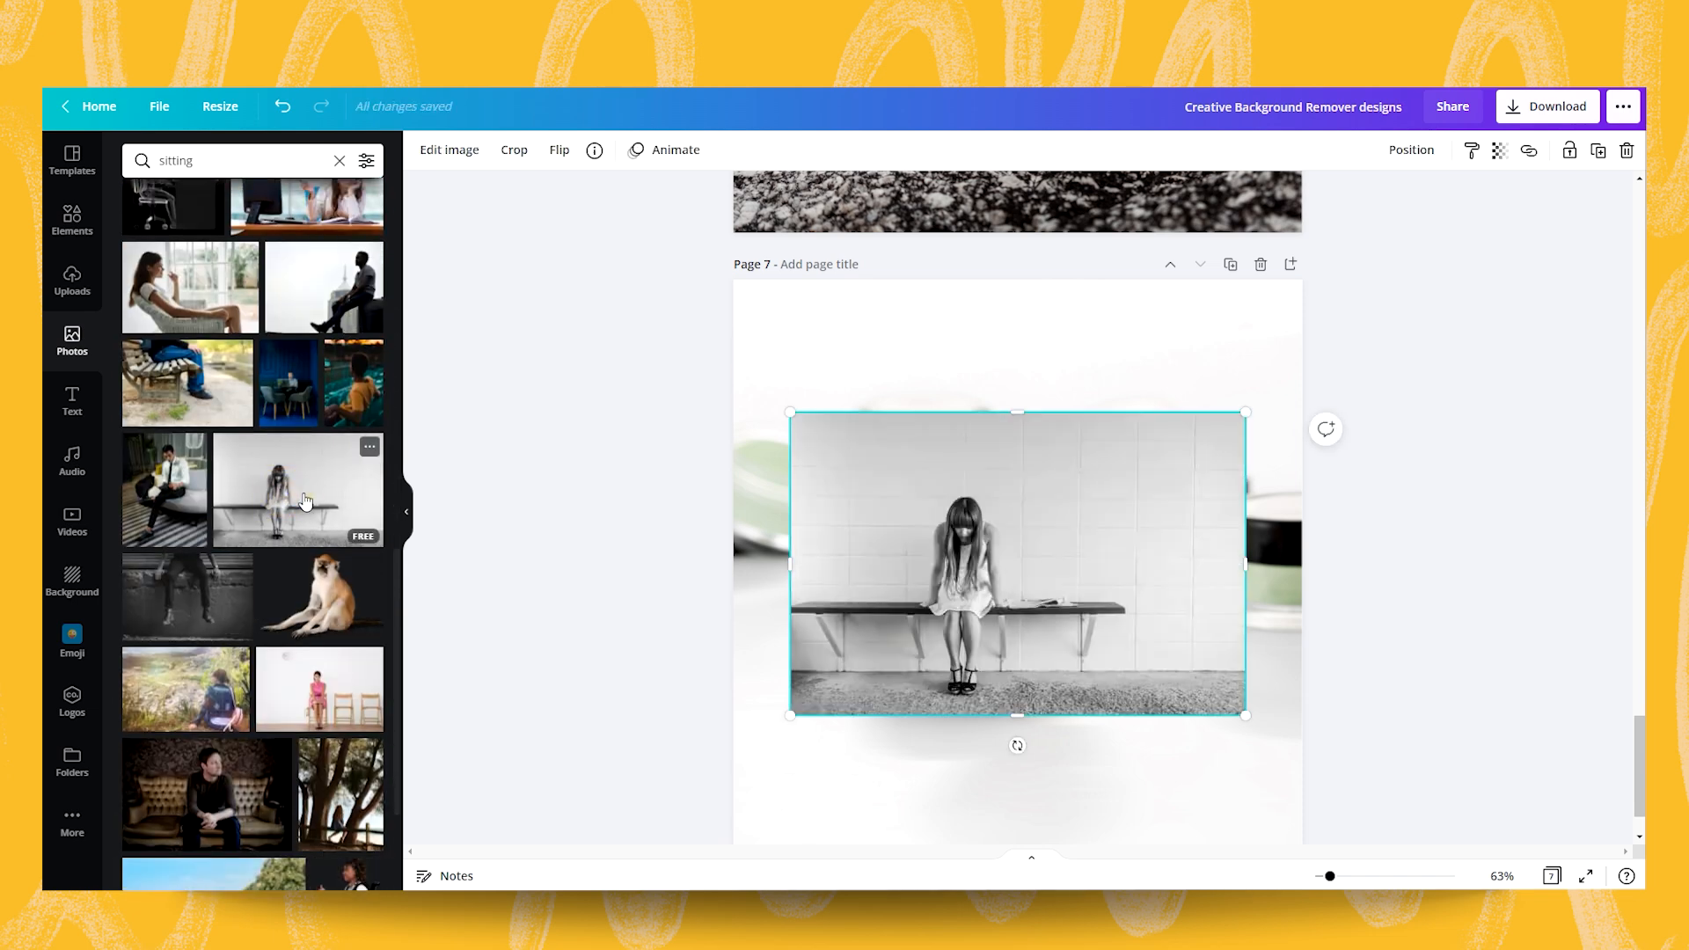
Step: Remove the background of the sitting girl photo and shrink and move the cutout onto the open beige cream jar
click(447, 152)
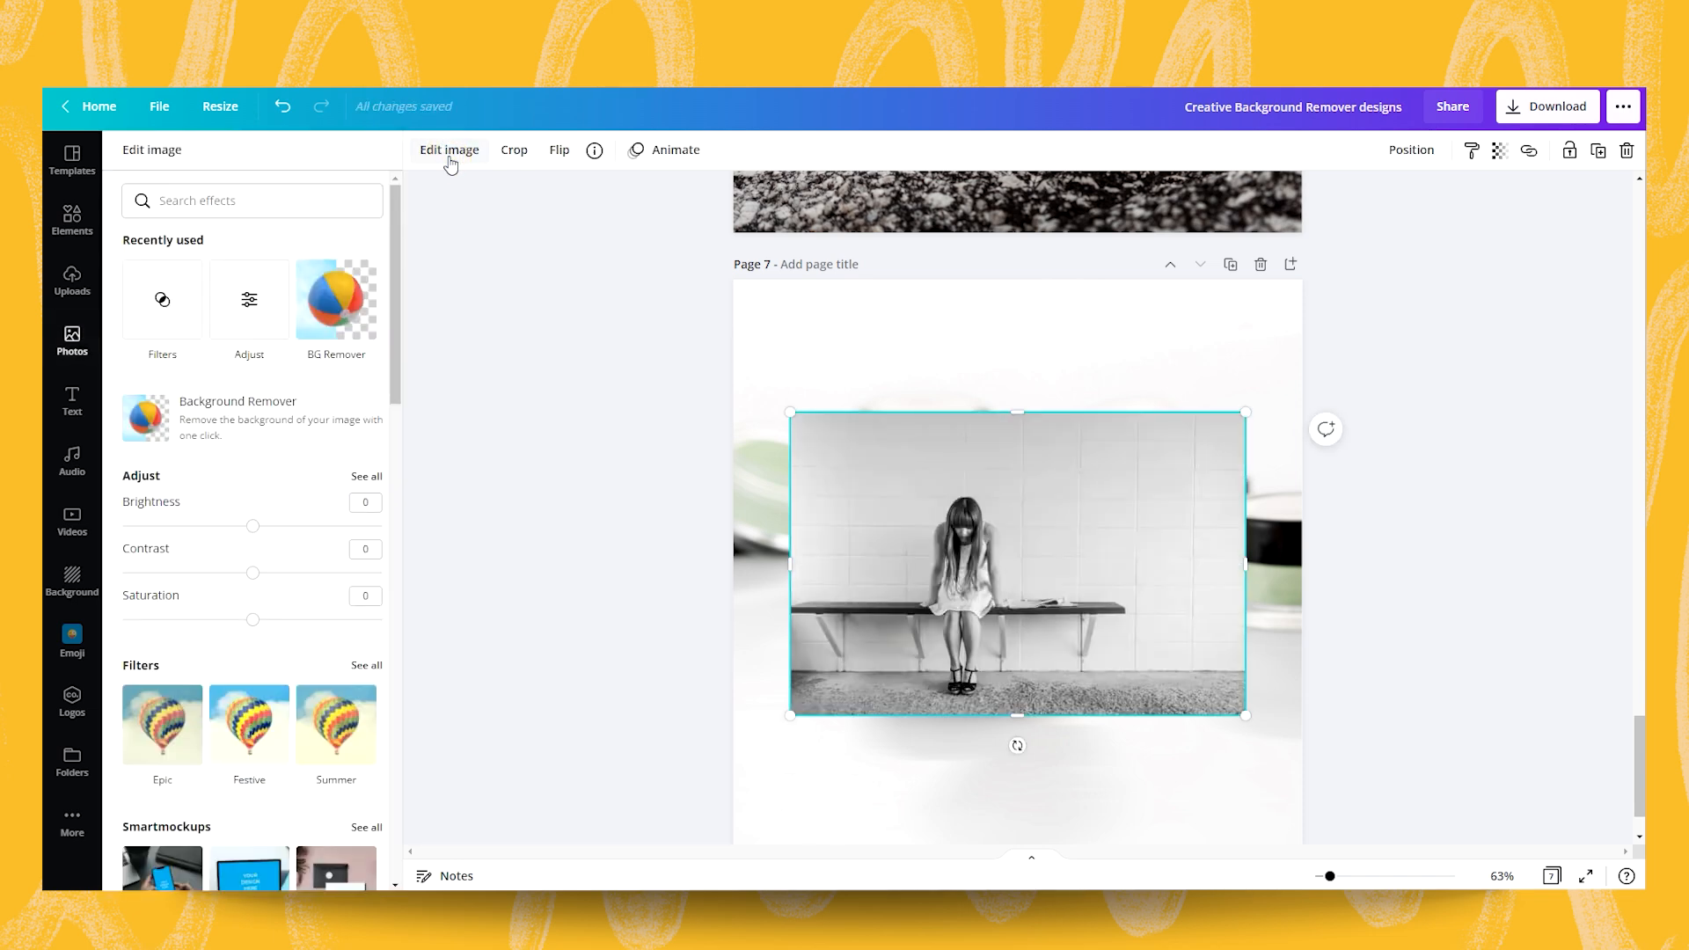
click(365, 315)
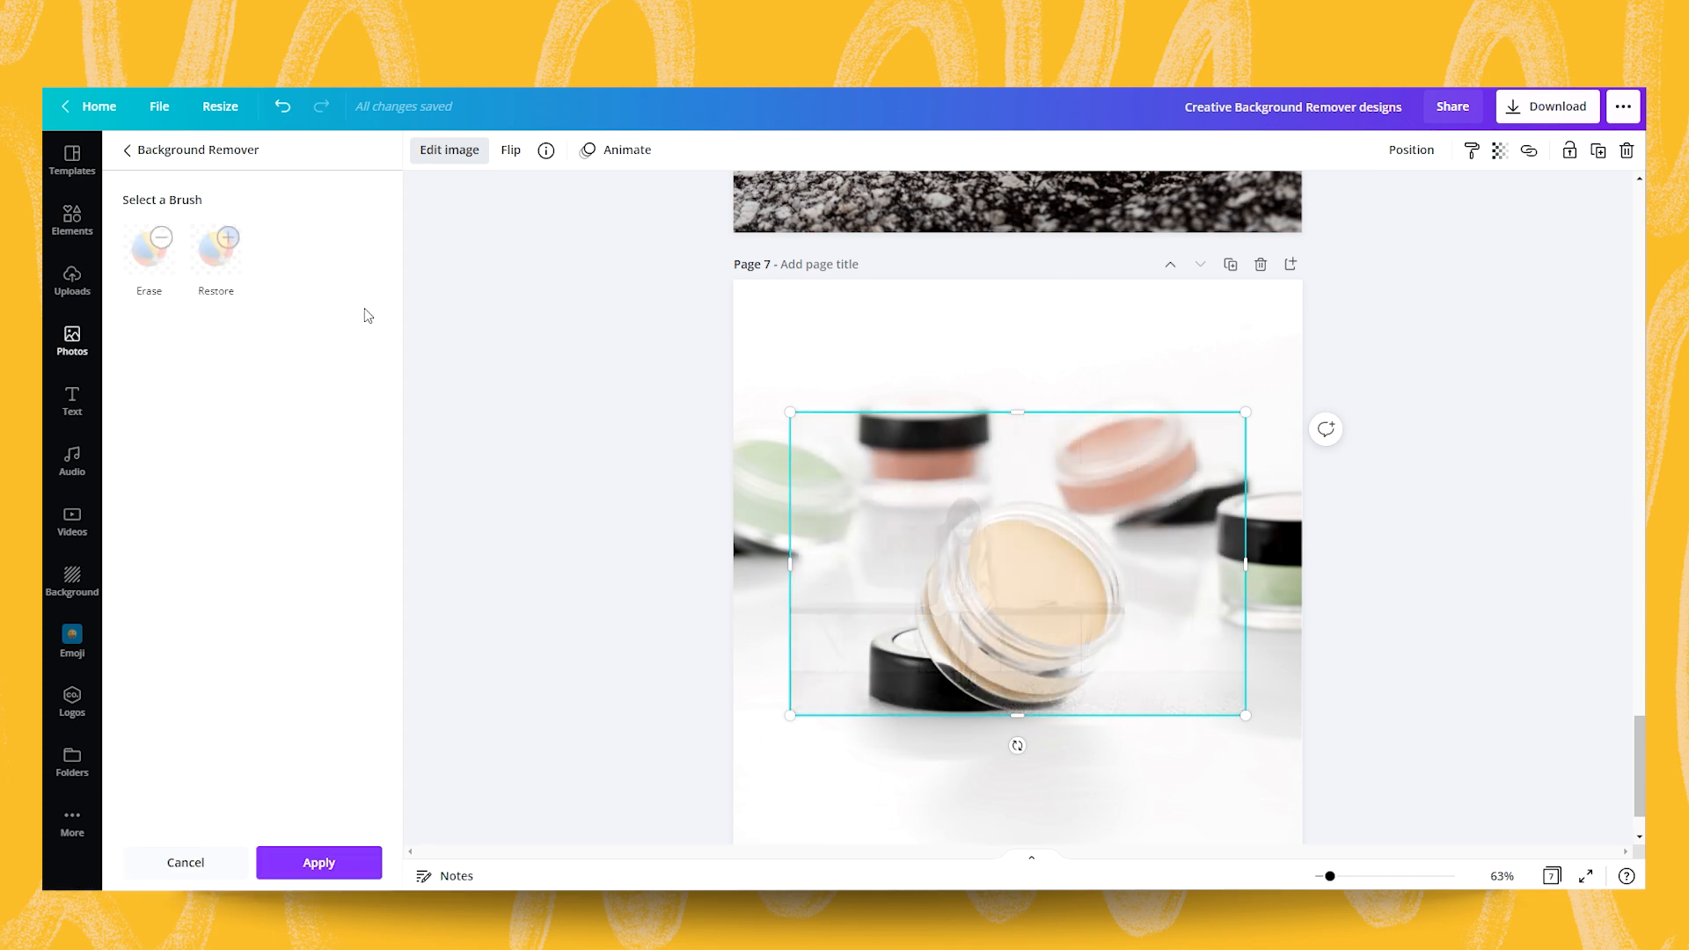
drag(965, 597, 1062, 633)
drag(1342, 447, 1255, 506)
drag(1028, 720, 1059, 695)
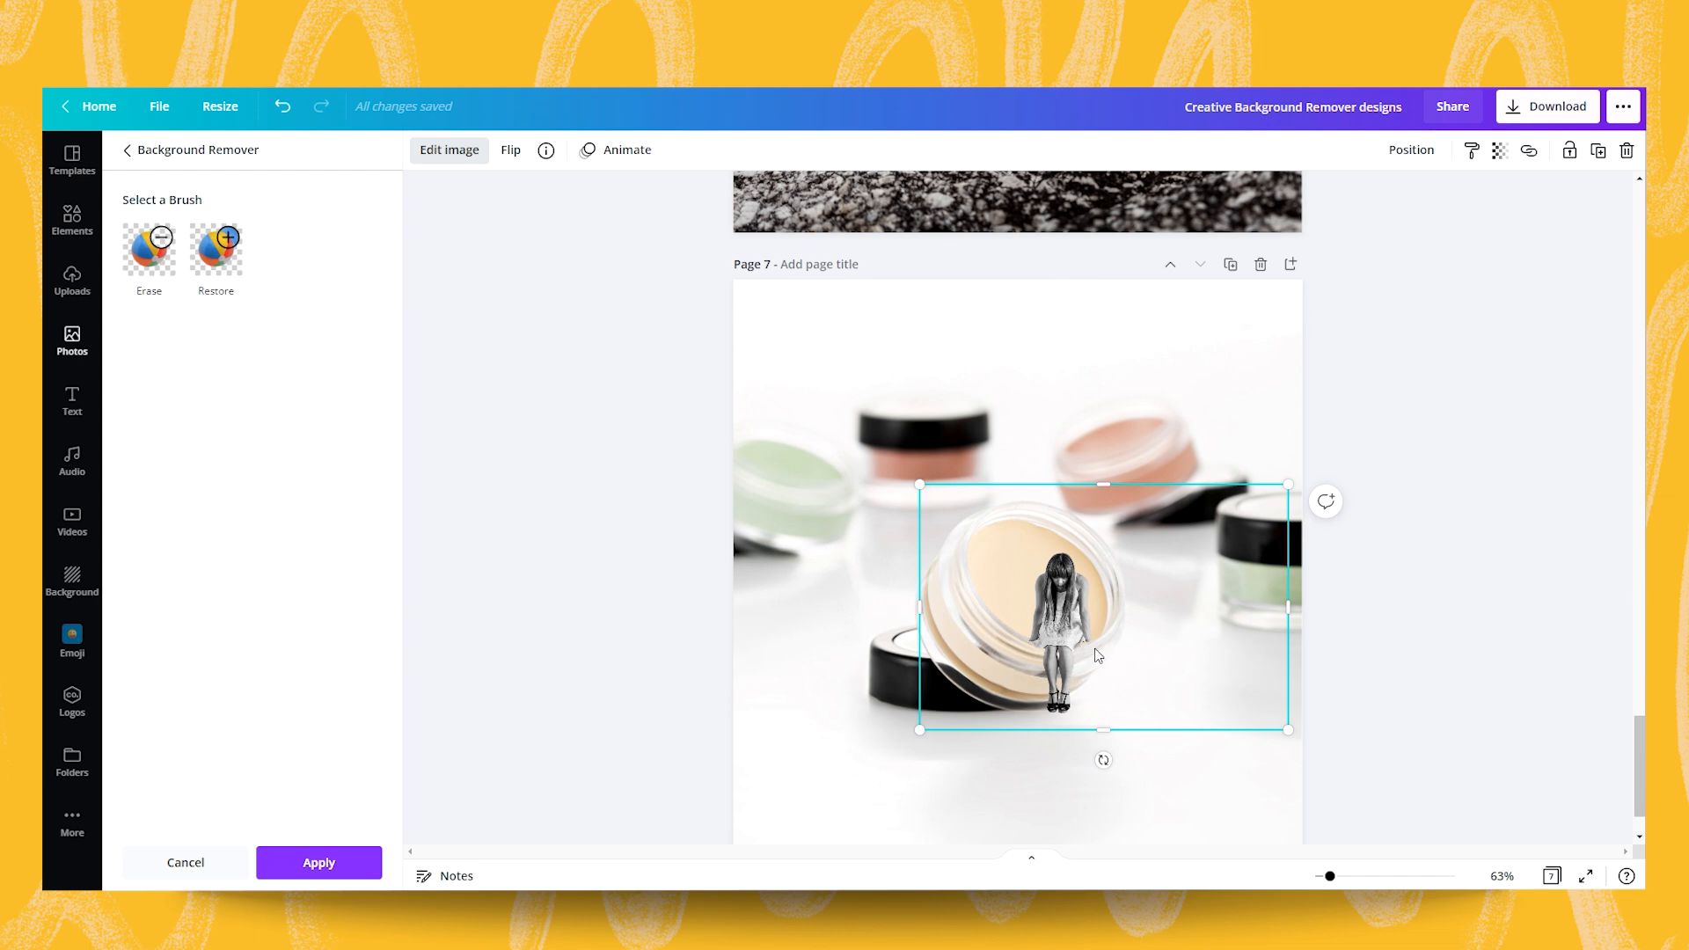
Step: Shrink the girl's cutout slightly more and fine-tune its position so she sits on the front rim of the beige cream jar
drag(1330, 876, 1345, 877)
scroll(1378, 779, down, 2)
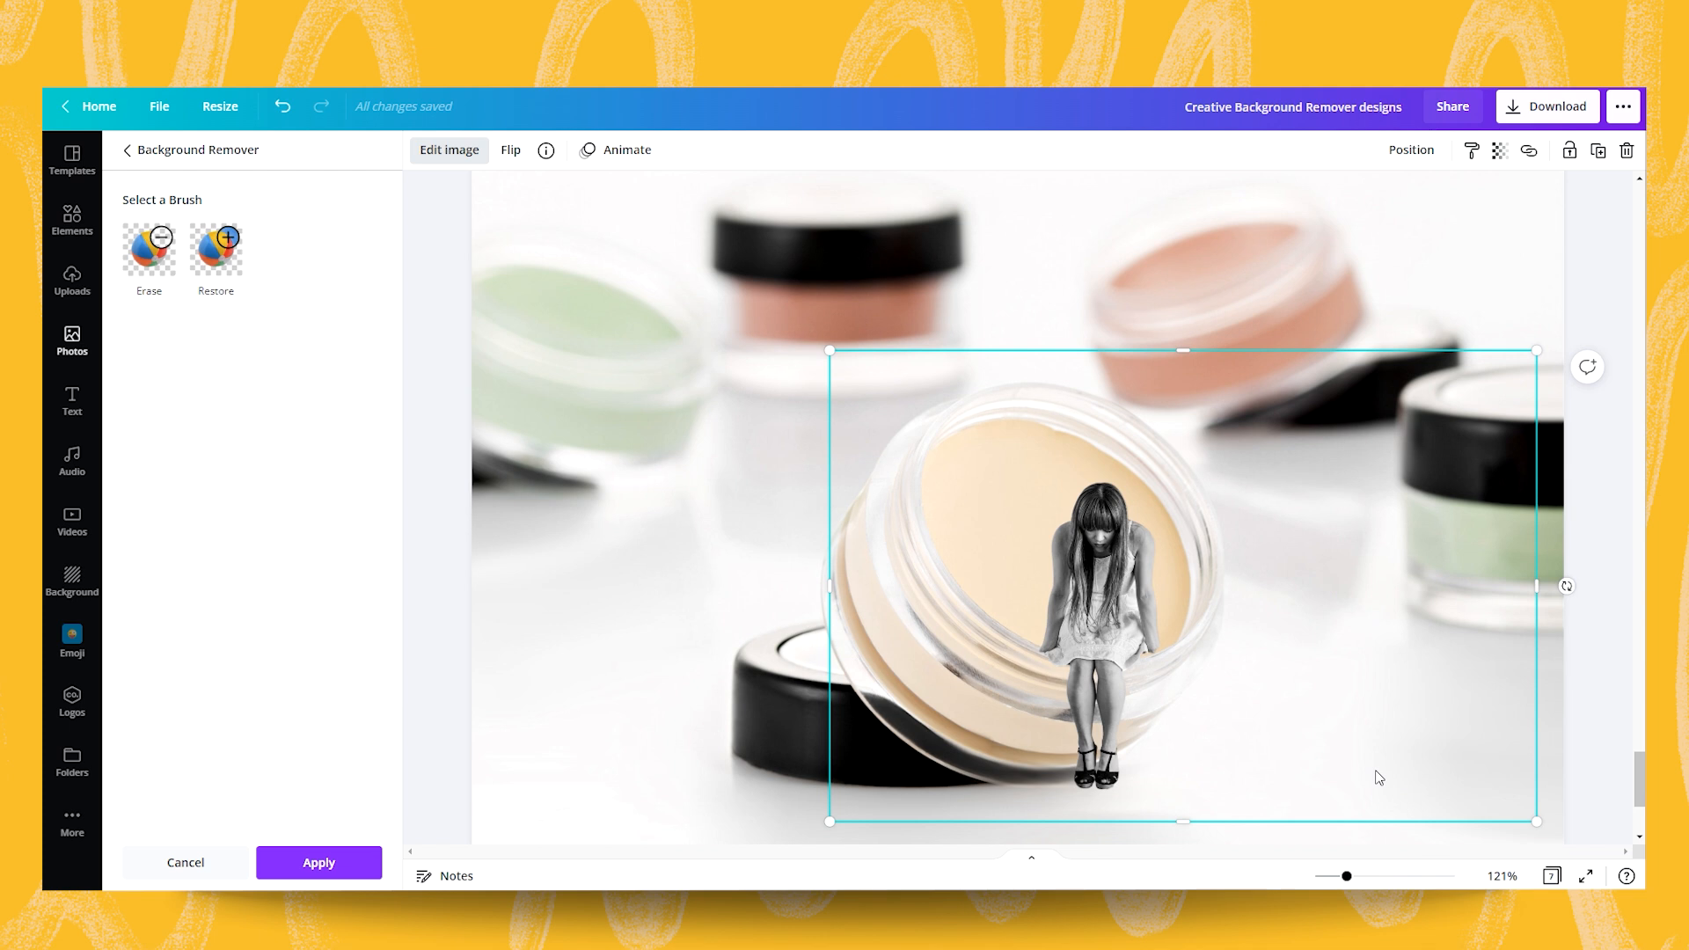
drag(1095, 602, 1084, 603)
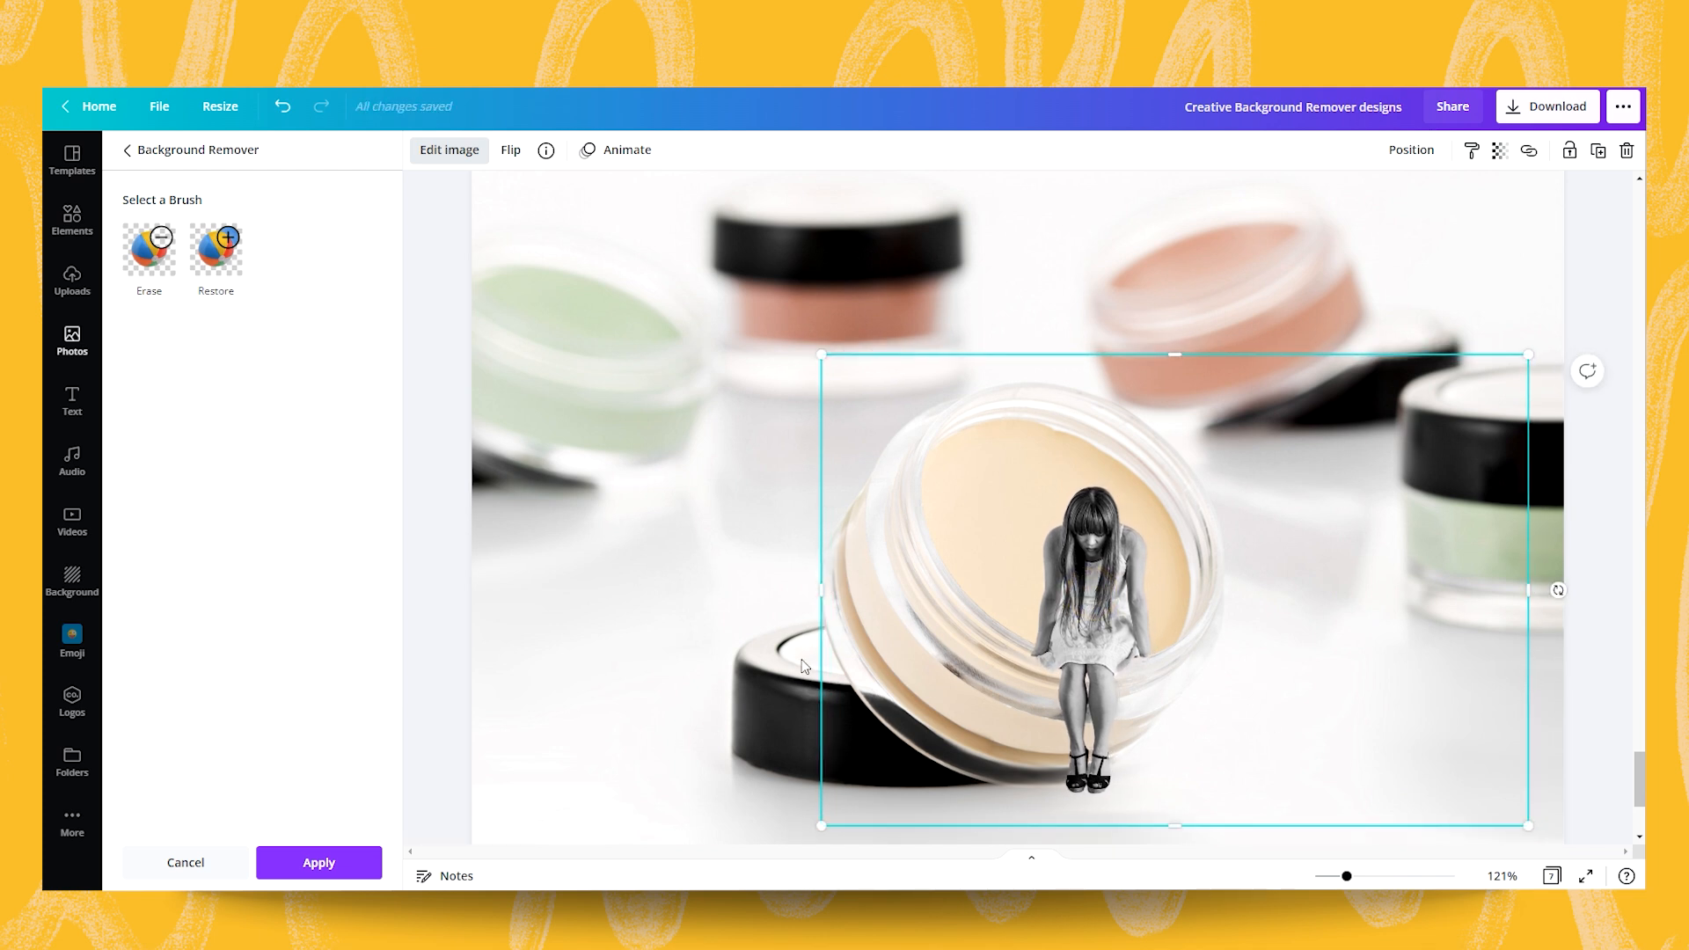
drag(818, 830, 845, 810)
drag(1112, 621, 1112, 627)
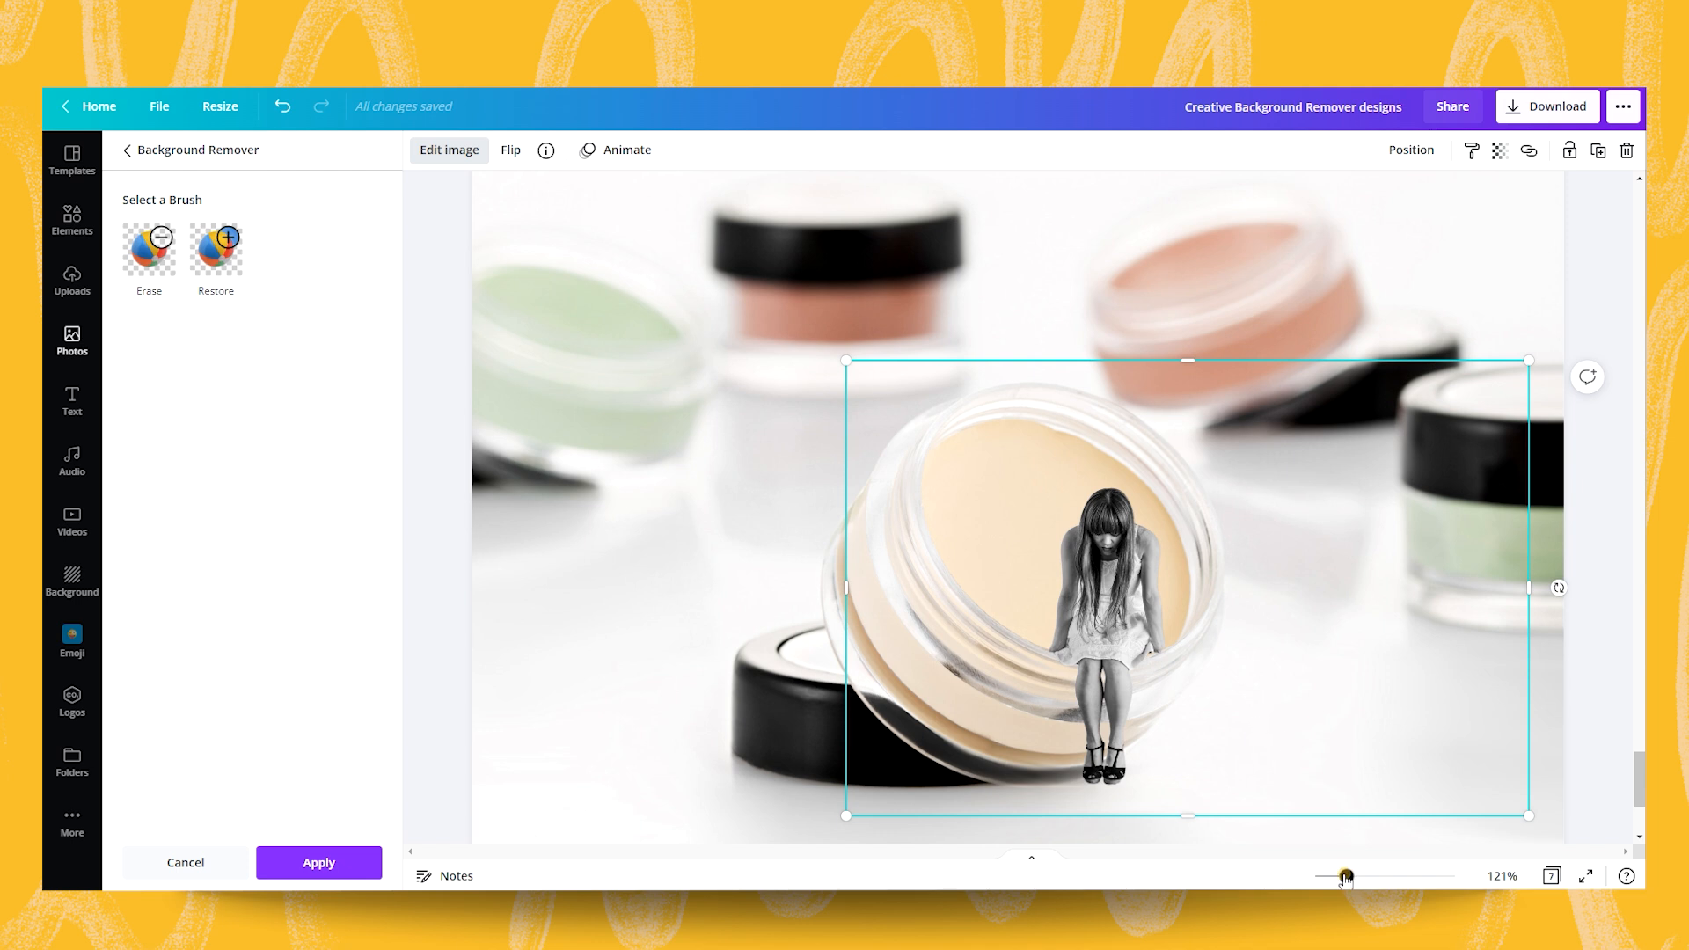
drag(1347, 876, 1334, 876)
click(1284, 465)
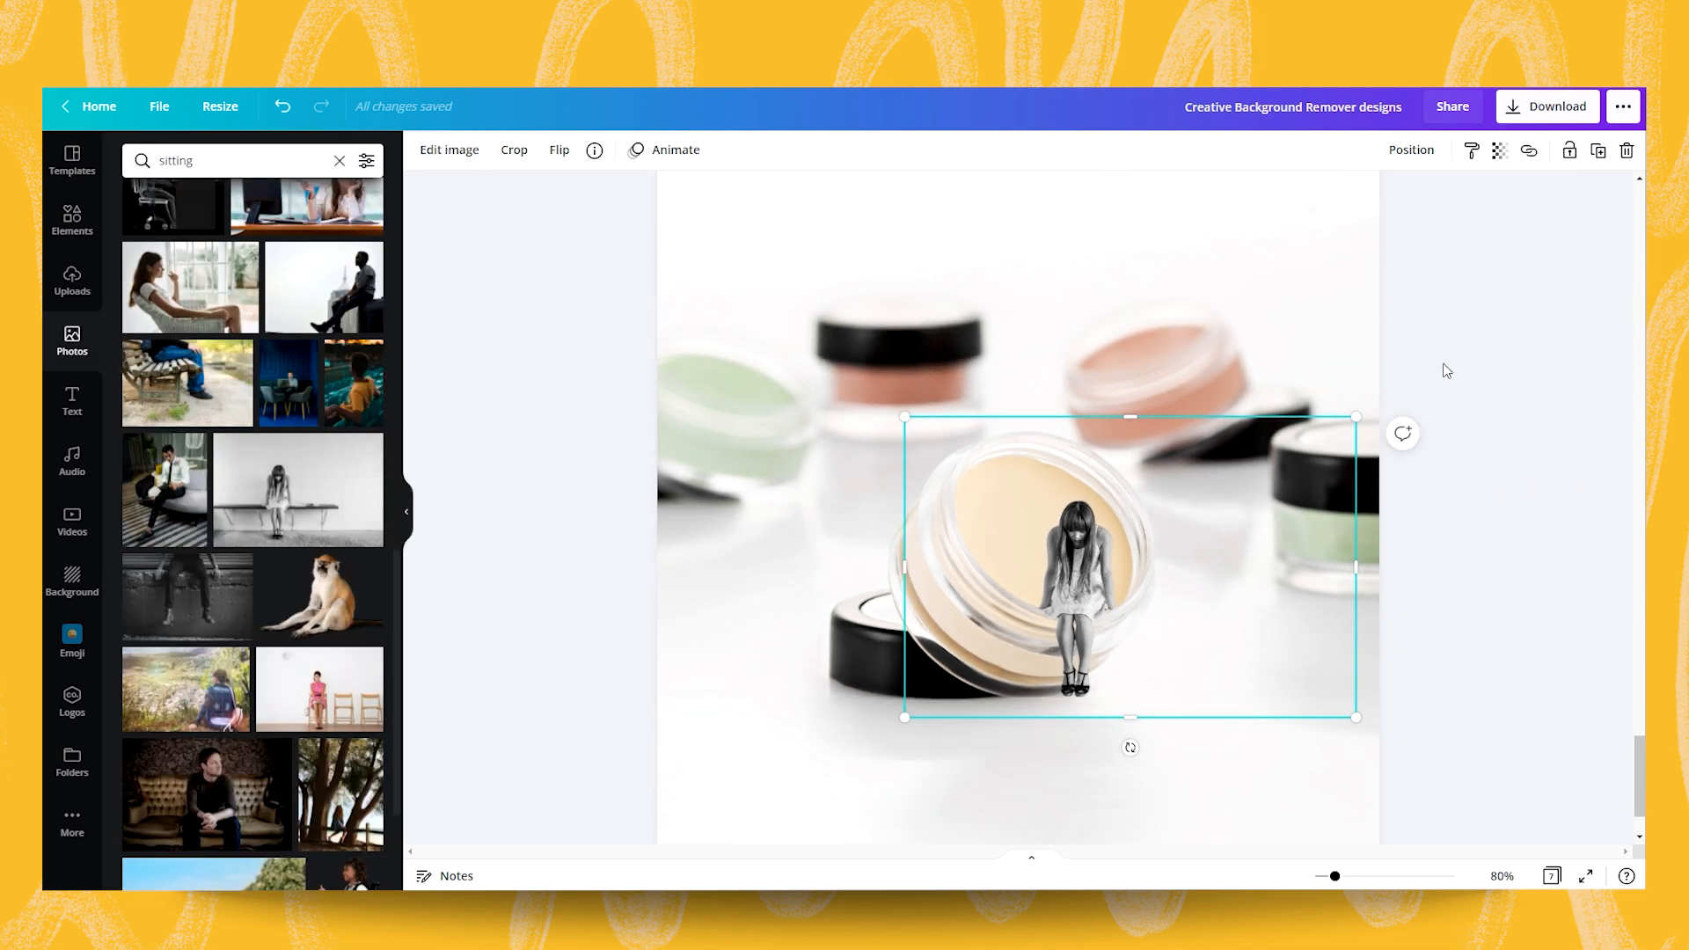
click(1464, 331)
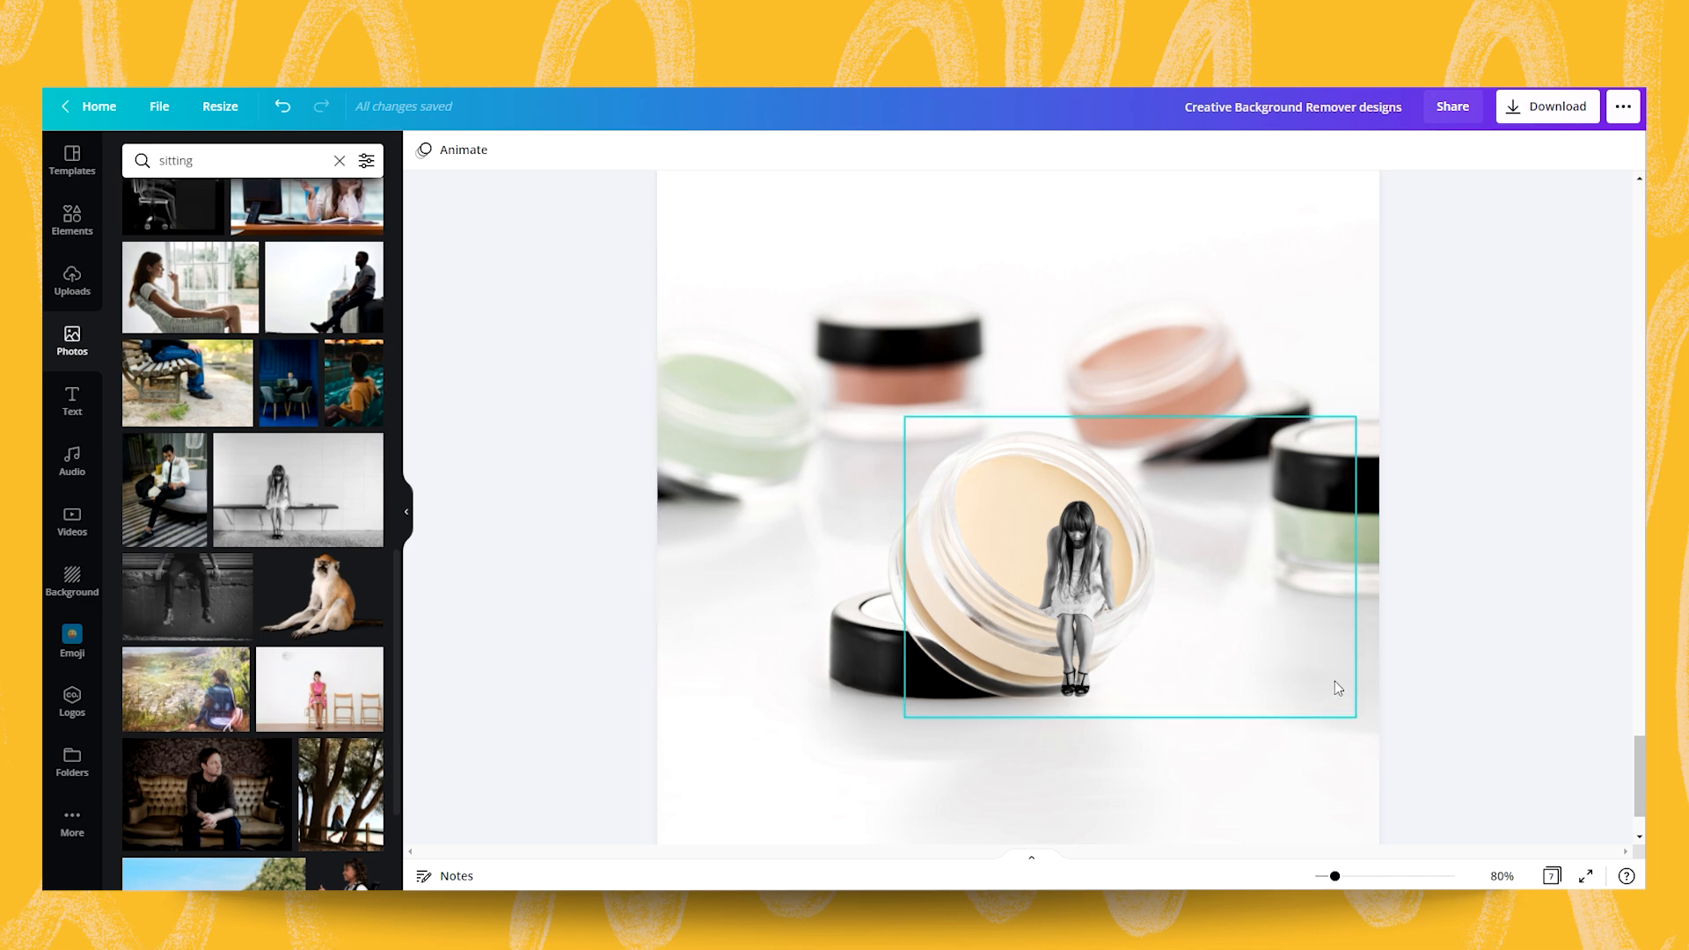
Step: Give the girl's cutout a Backdrop shadow with vertical angle 80, horizontal angle -13 and blur 11
click(1094, 570)
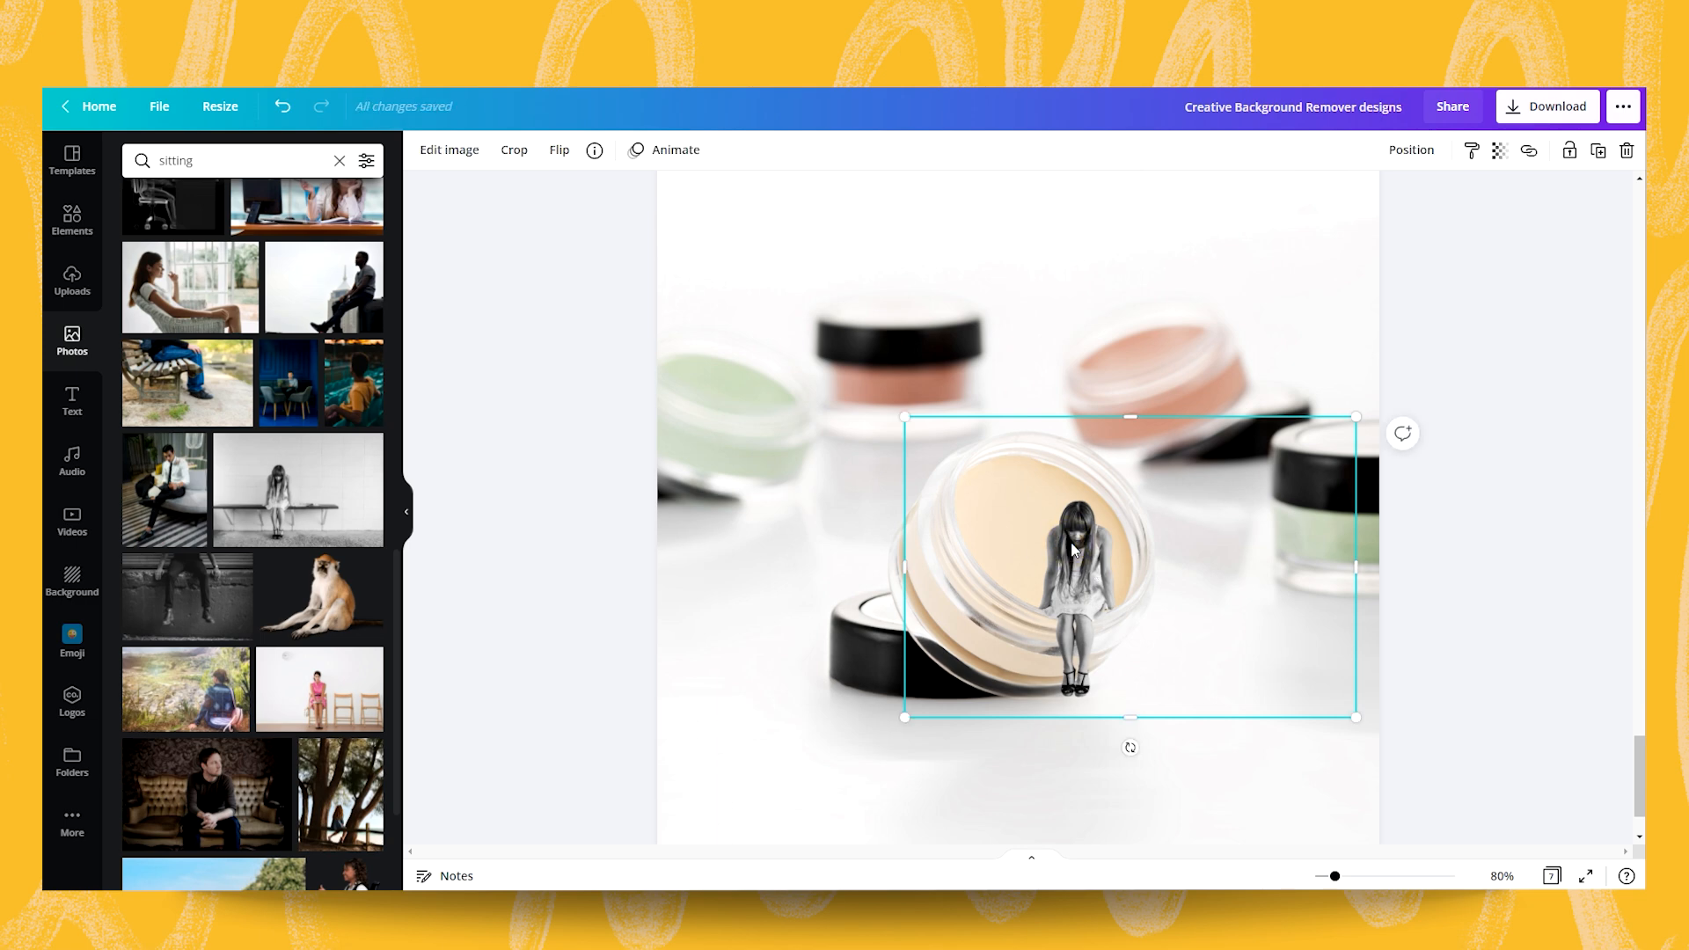
click(447, 151)
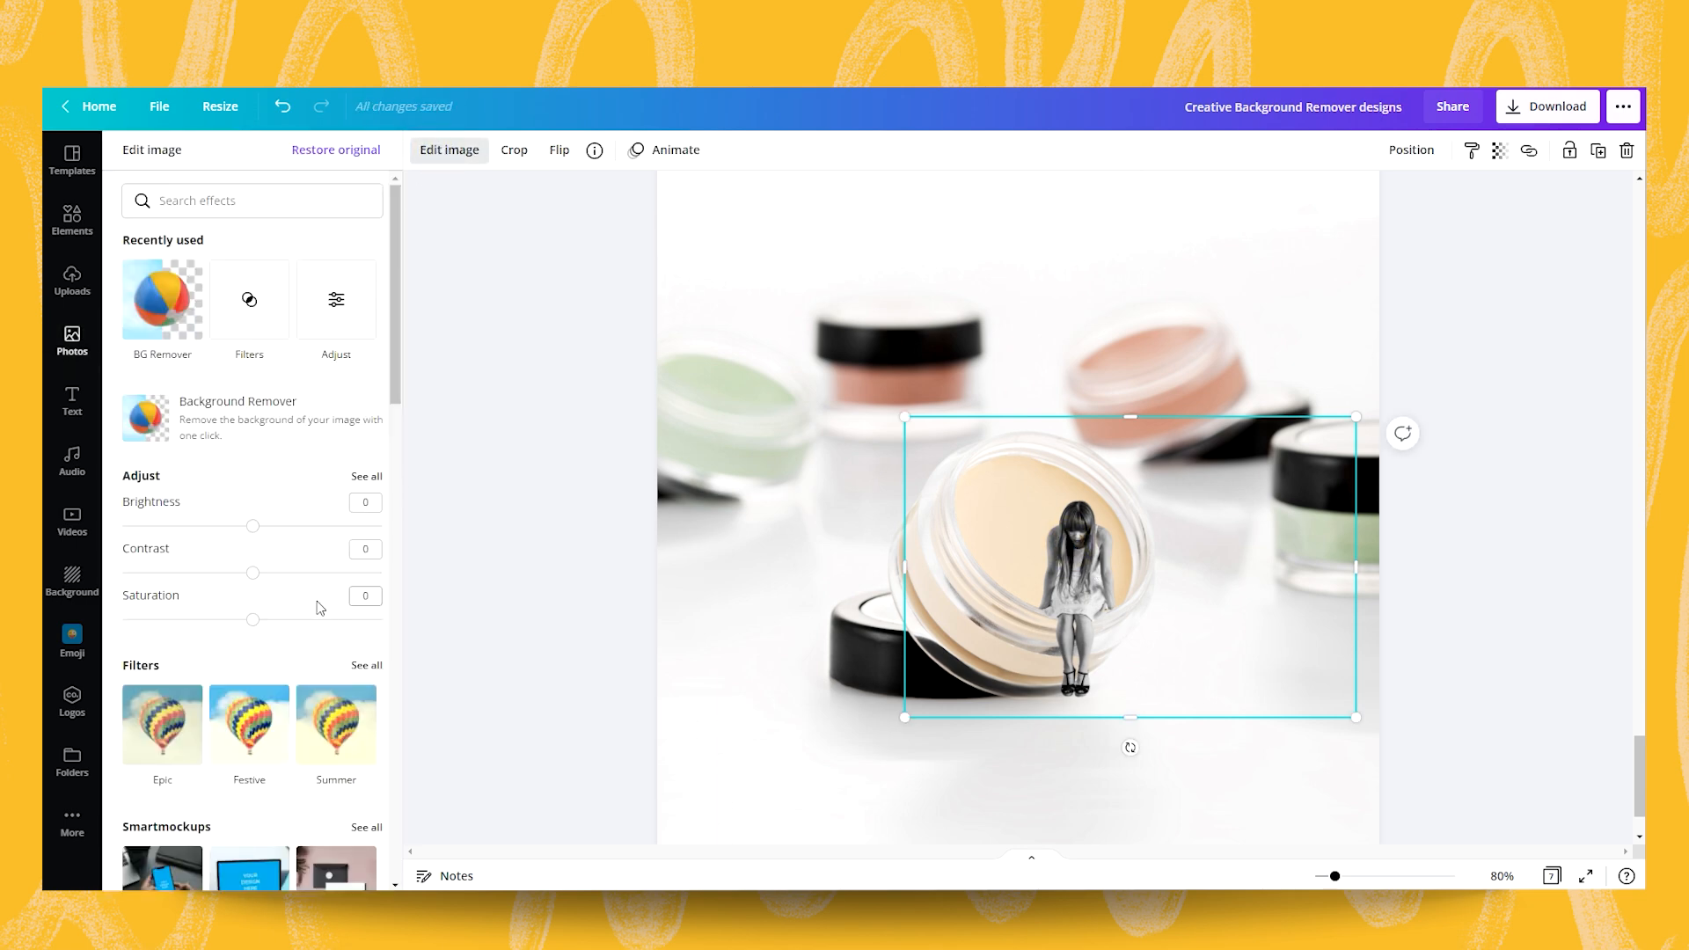
scroll(318, 604, down, 5)
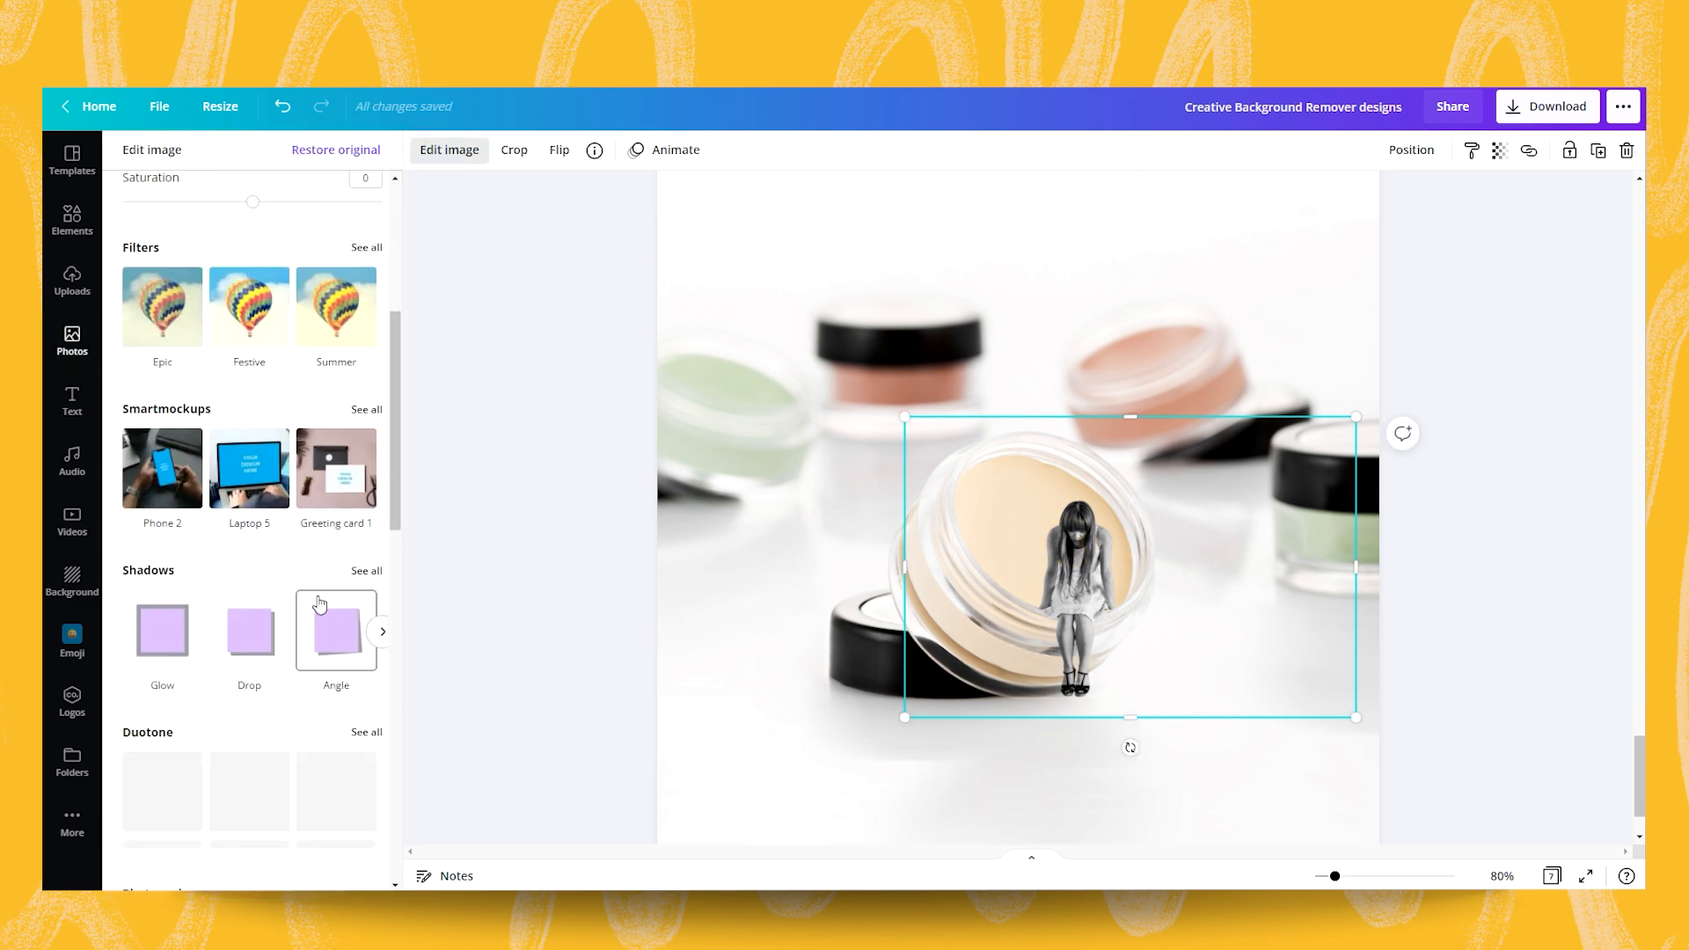
click(367, 571)
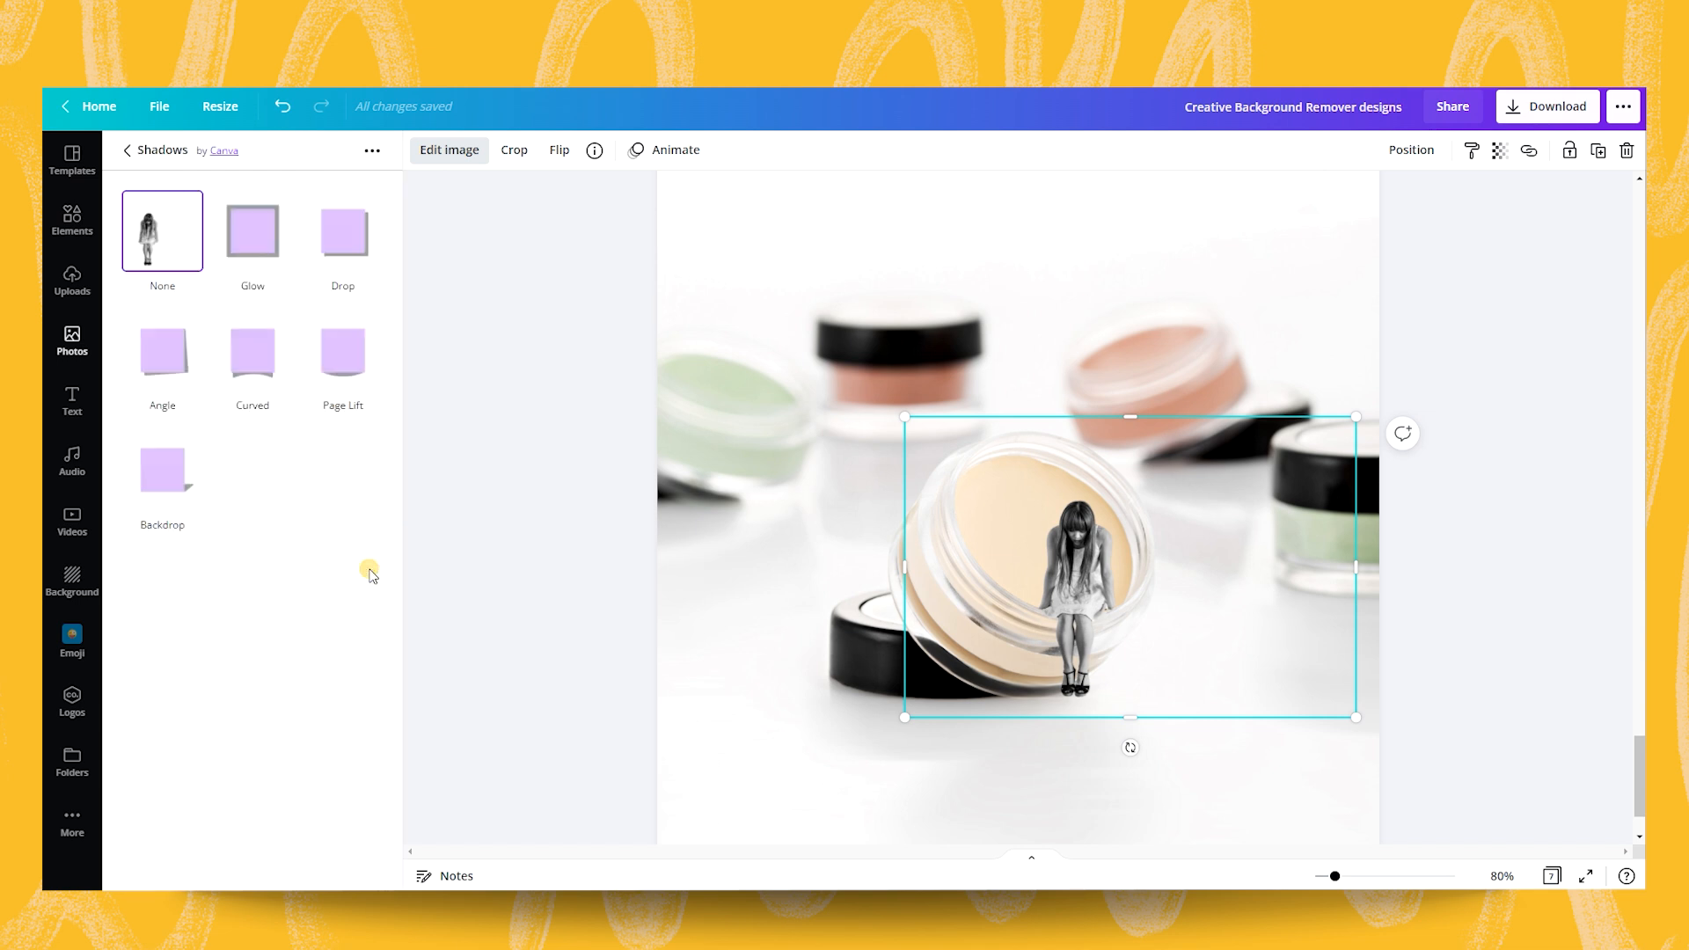
click(163, 481)
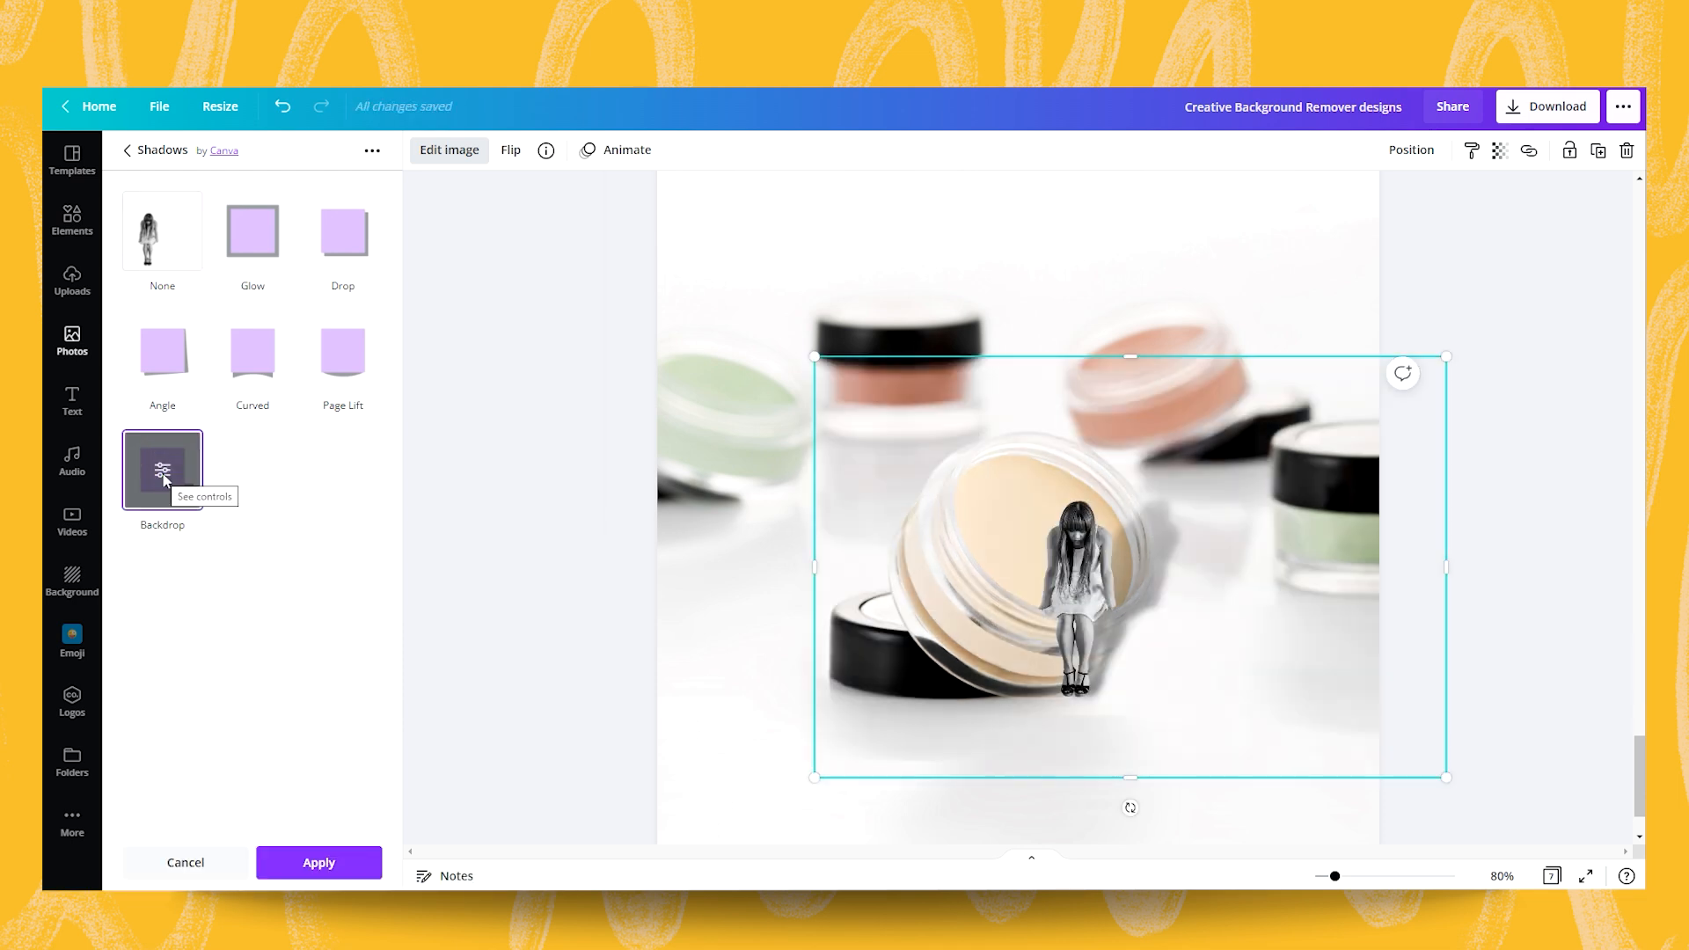
click(164, 479)
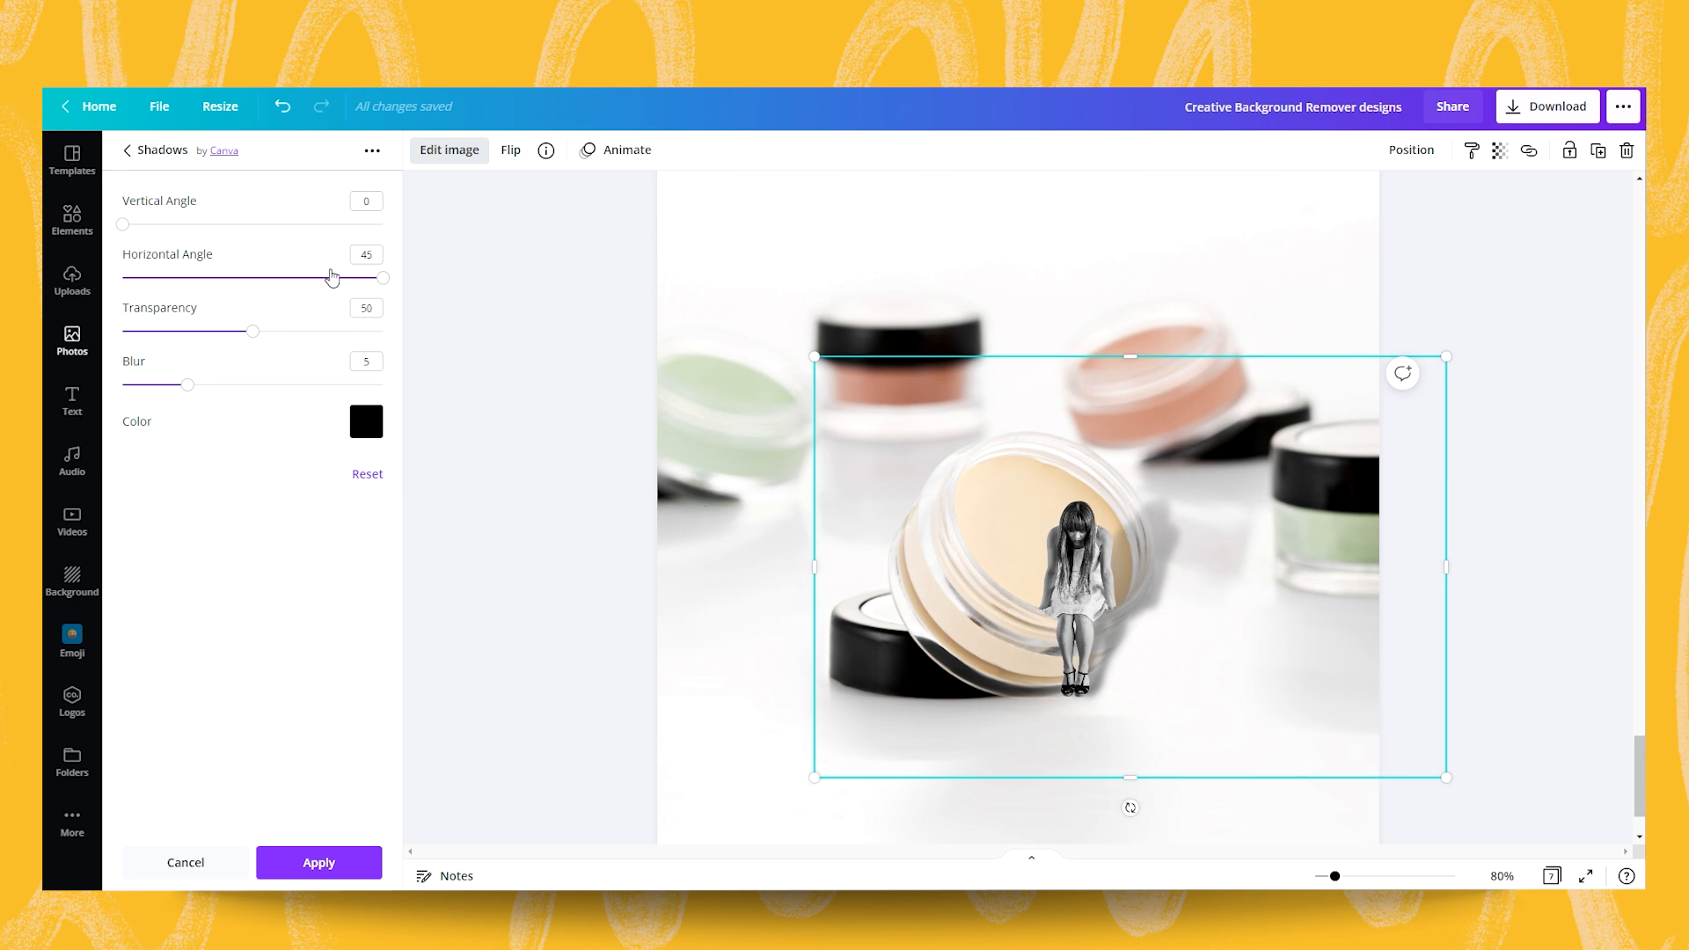
drag(122, 224, 217, 332)
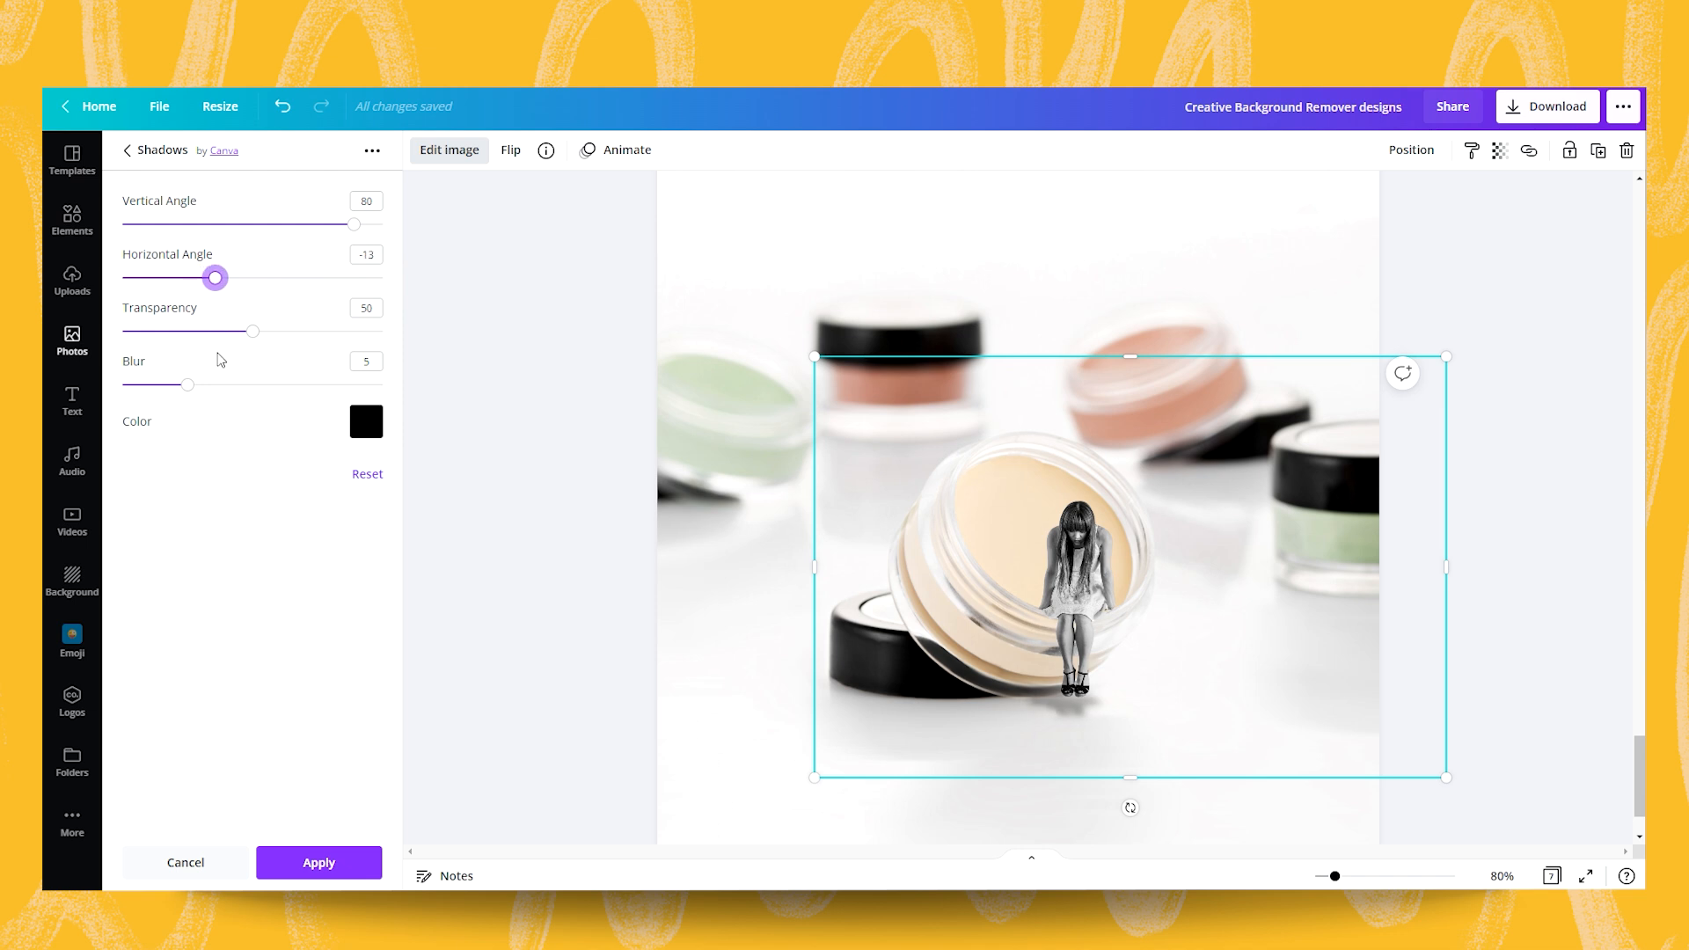
drag(187, 388, 262, 392)
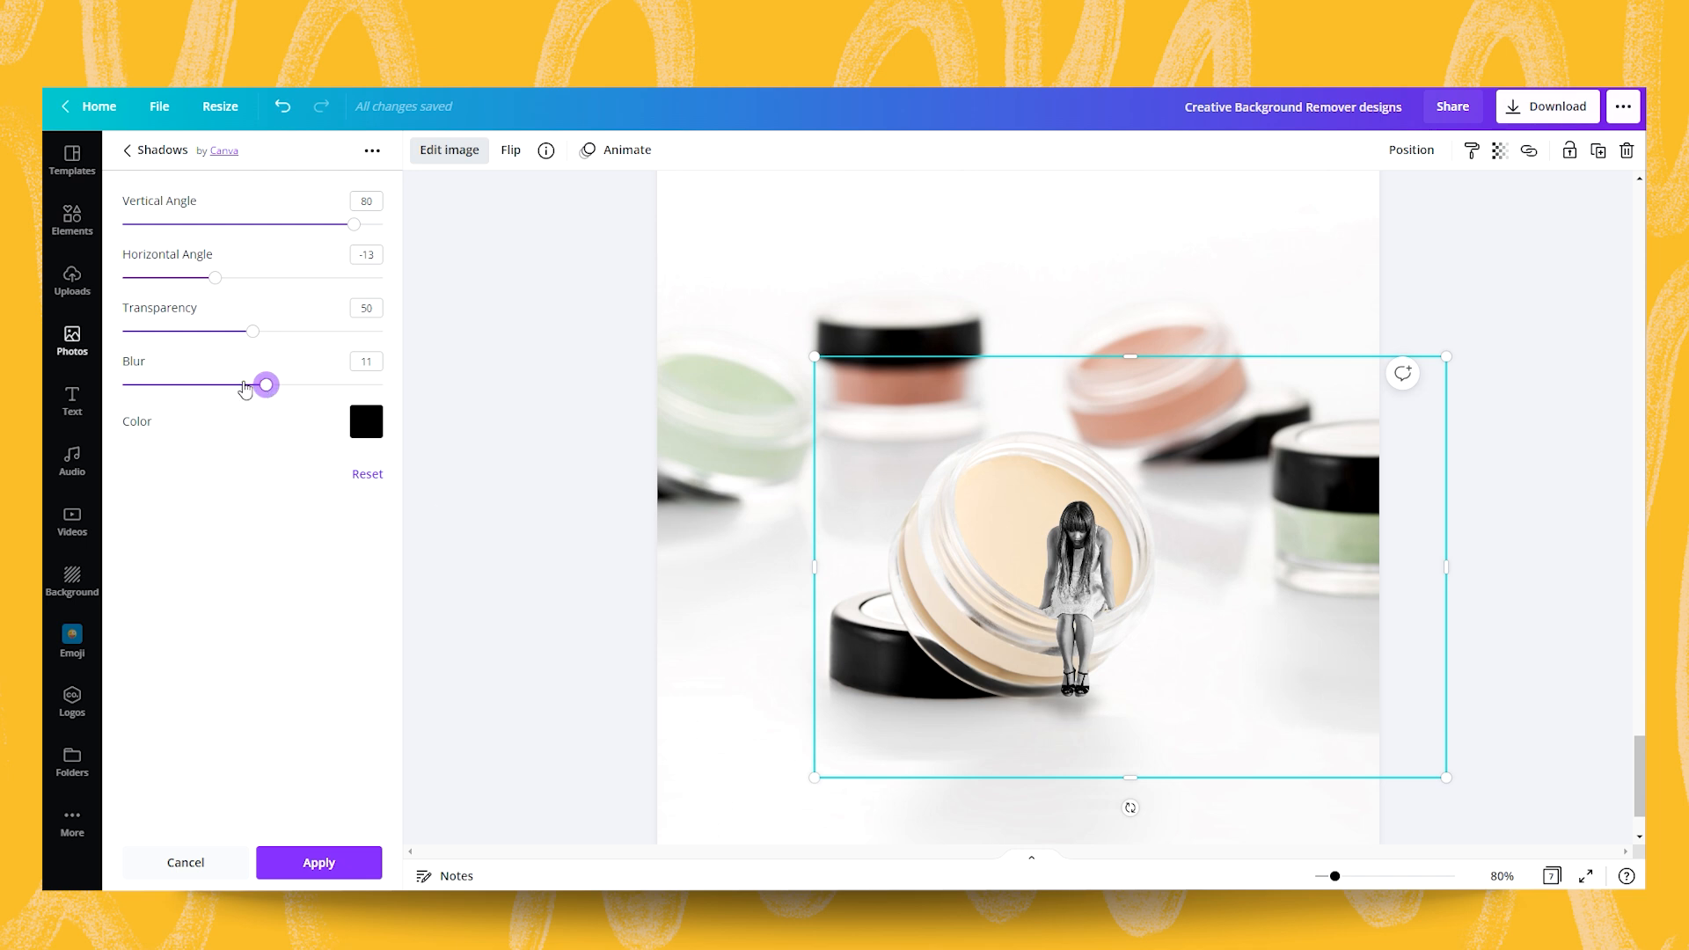
mouse_move(253, 331)
mouse_down()
mouse_move(222, 333)
mouse_move(250, 342)
mouse_up()
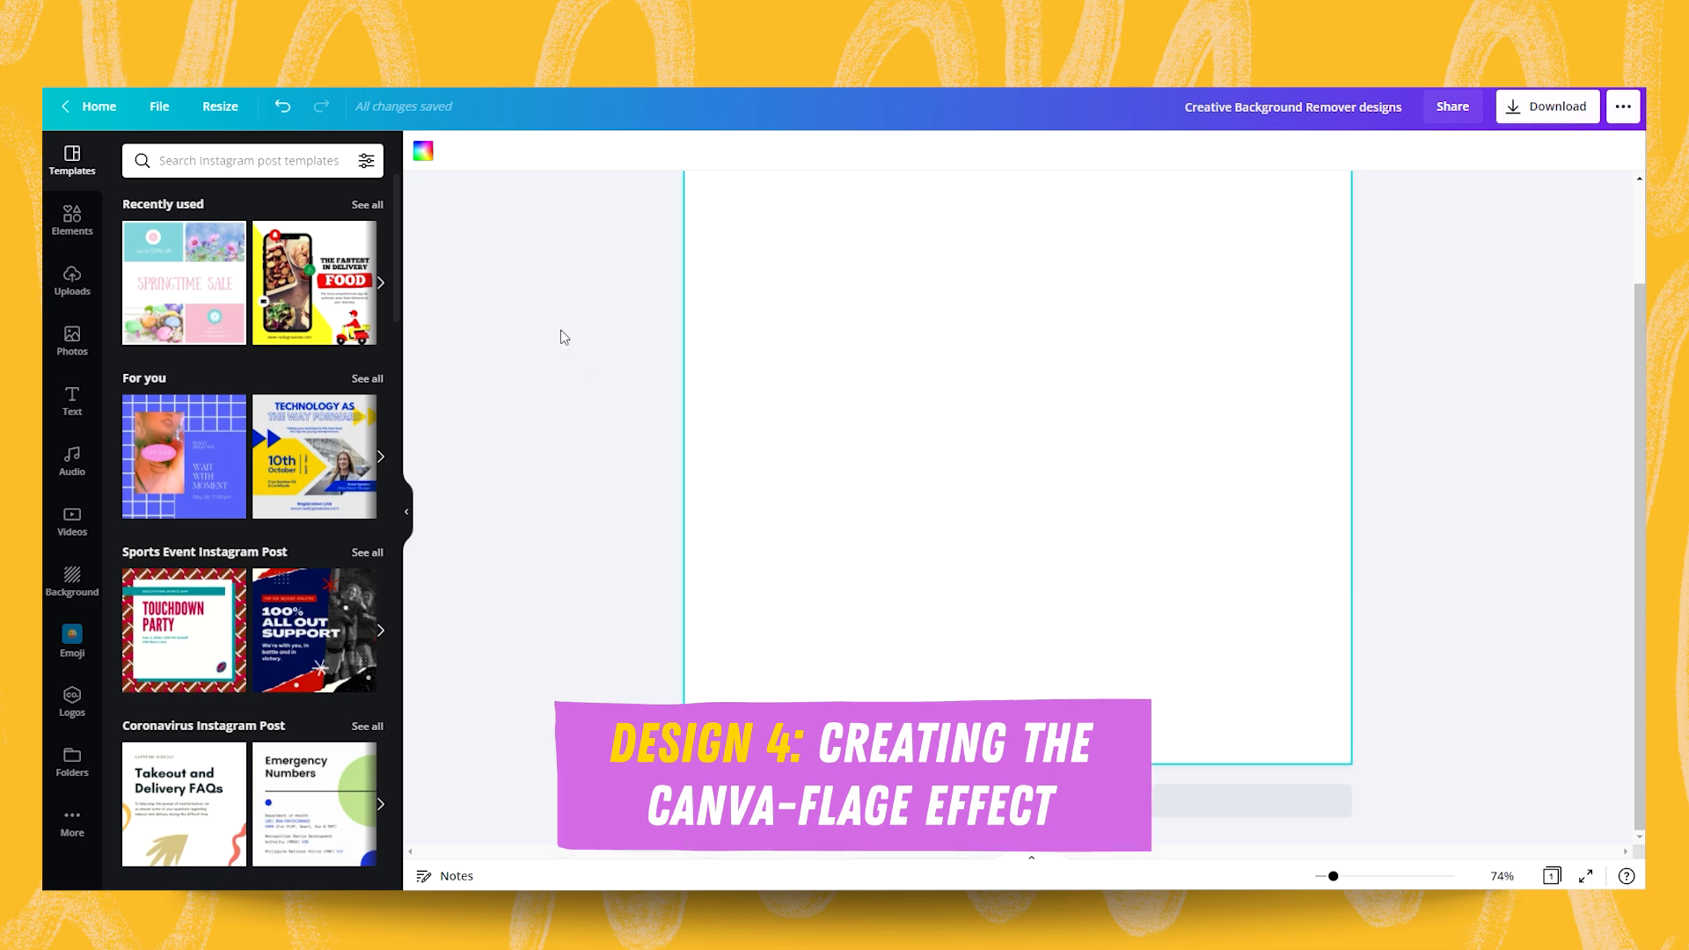
Step: Search the photos for "LEAVES" and set the grey photo framed by green palm leaves as the blank page's background
click(72, 350)
click(238, 156)
text(LEAVES)
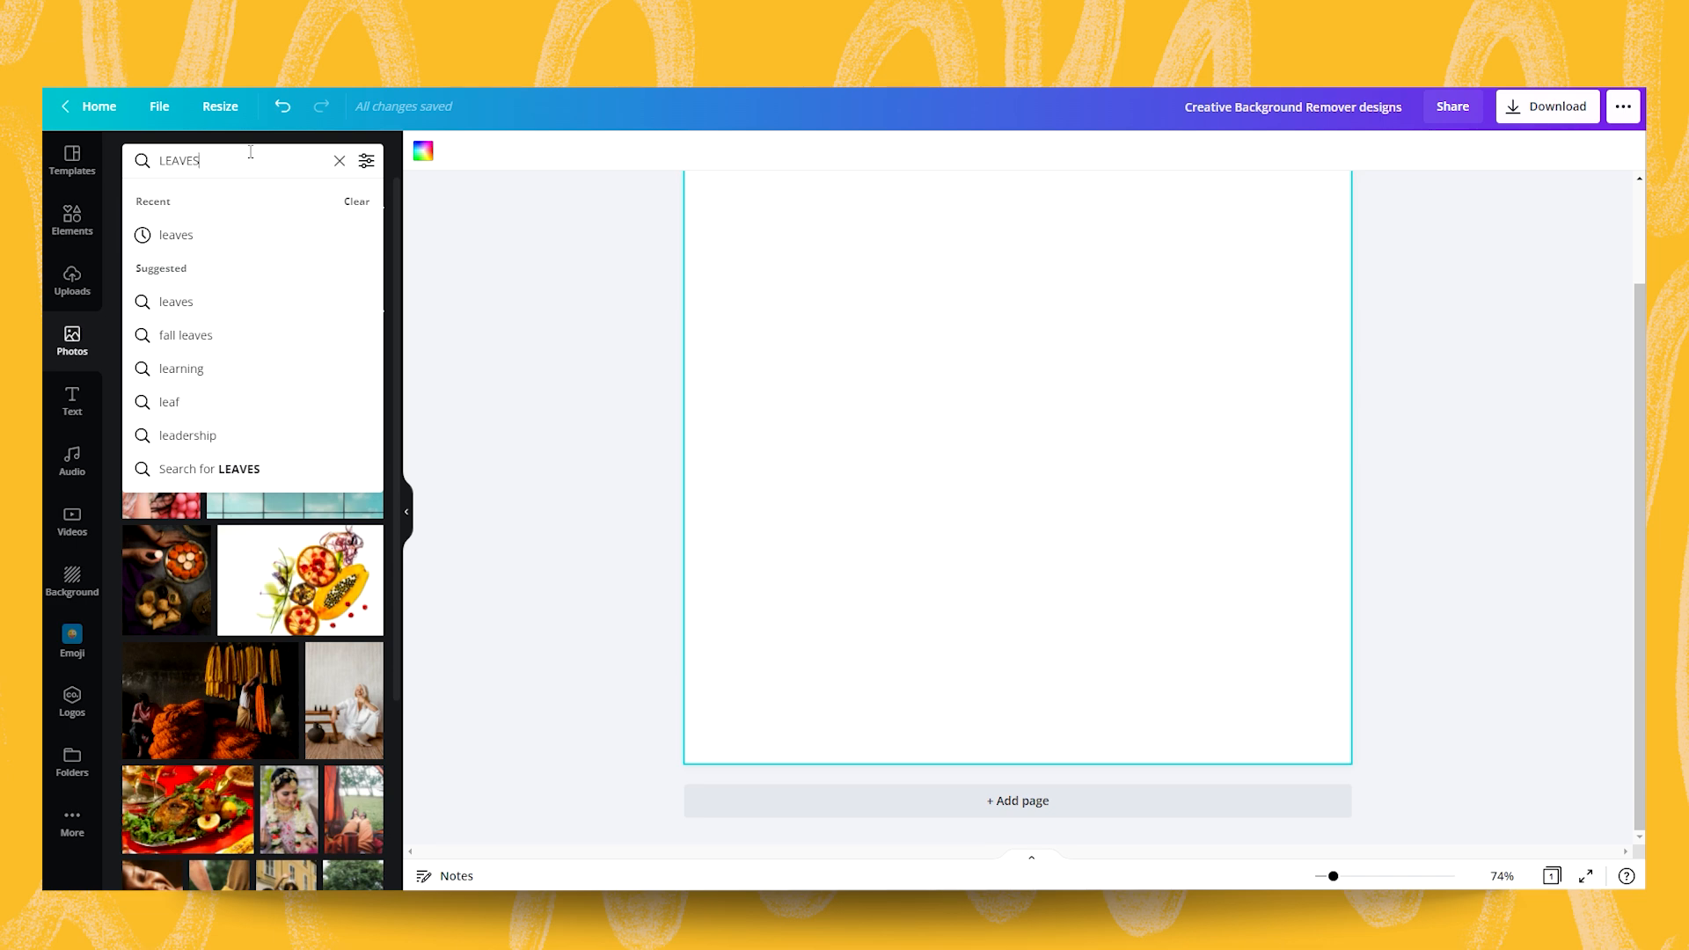
key(Return)
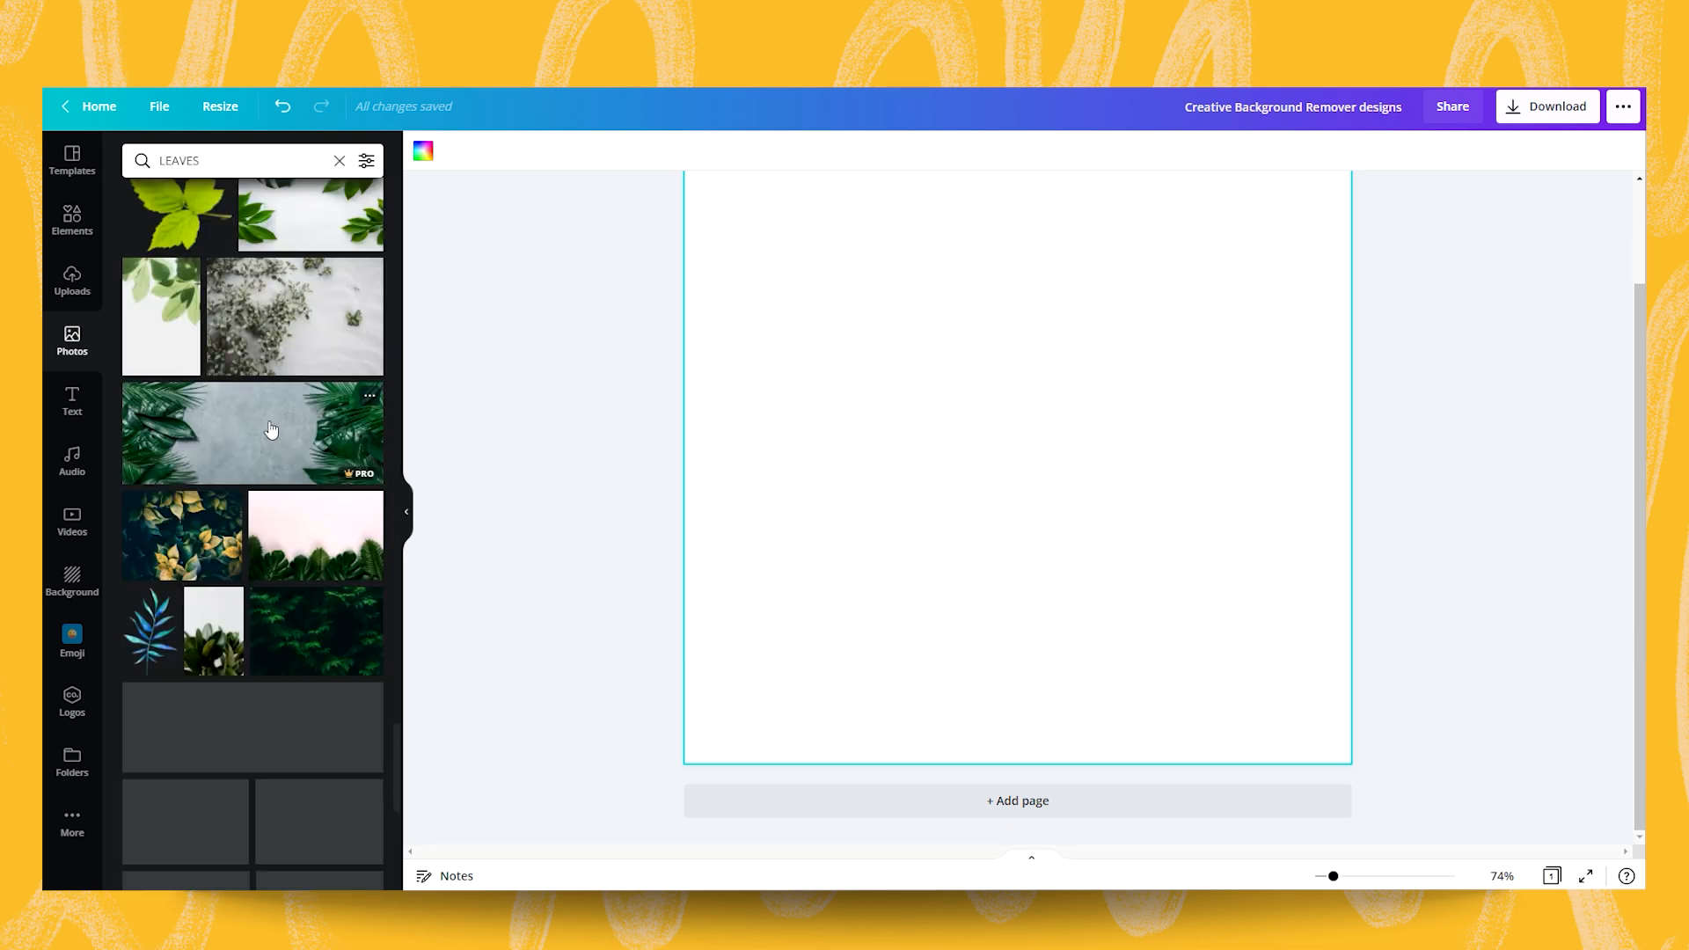
drag(187, 437, 953, 352)
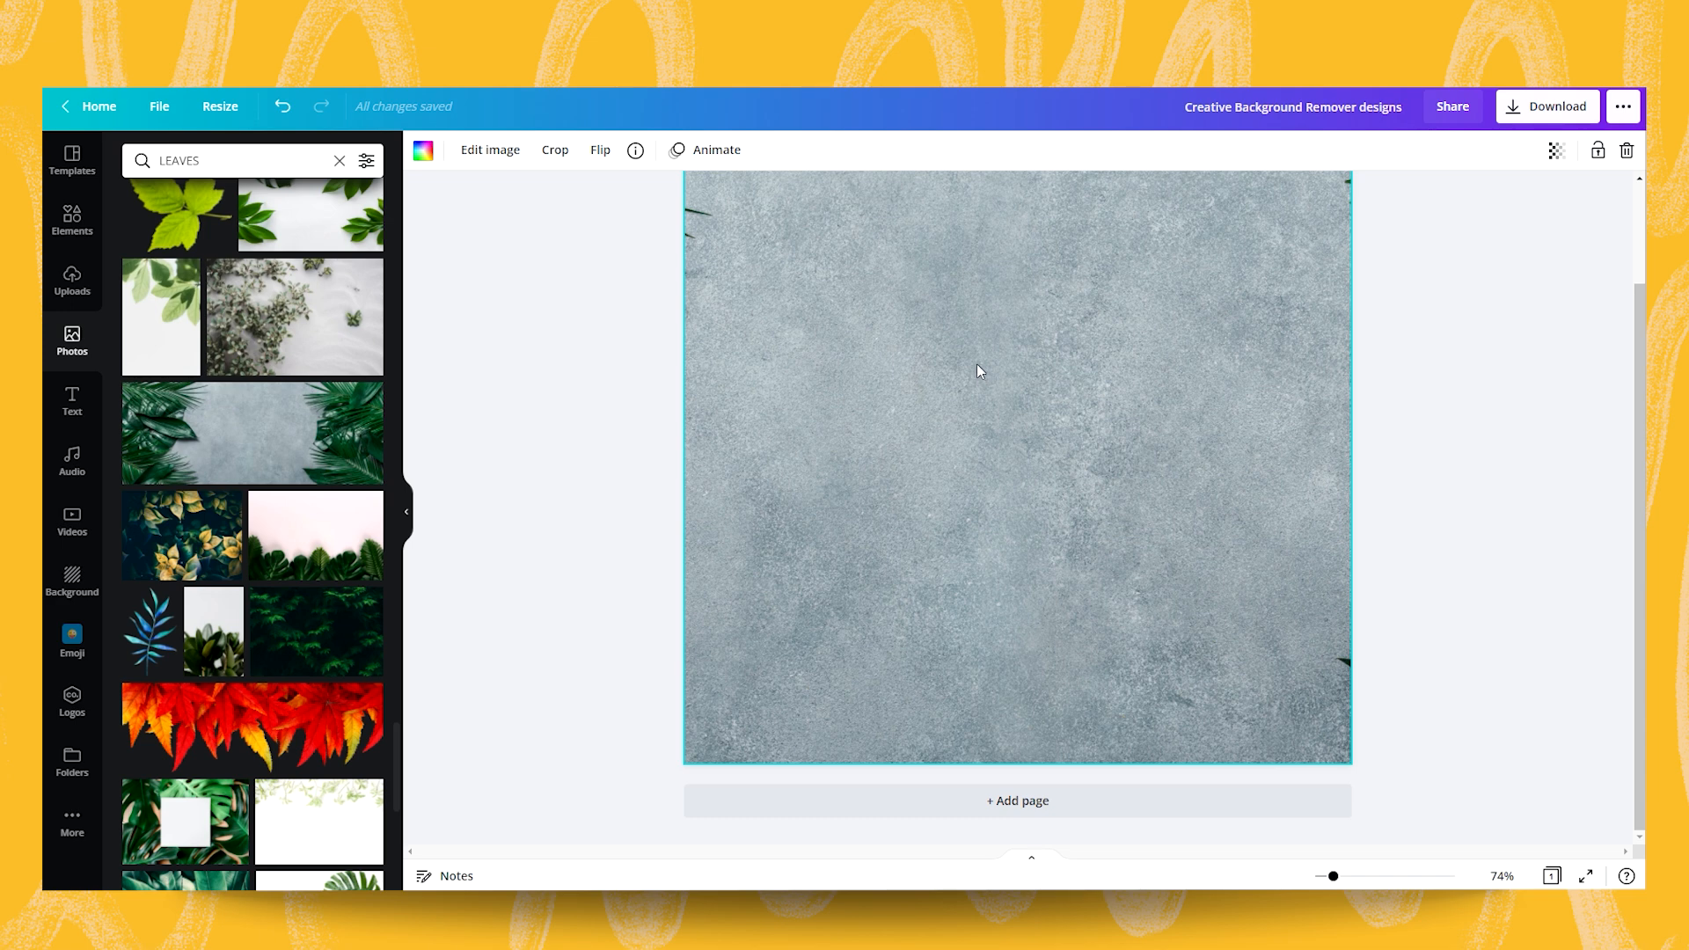
Step: Reposition the background photo within the page so its left-hand group of leaves is in the frame
double_click(977, 365)
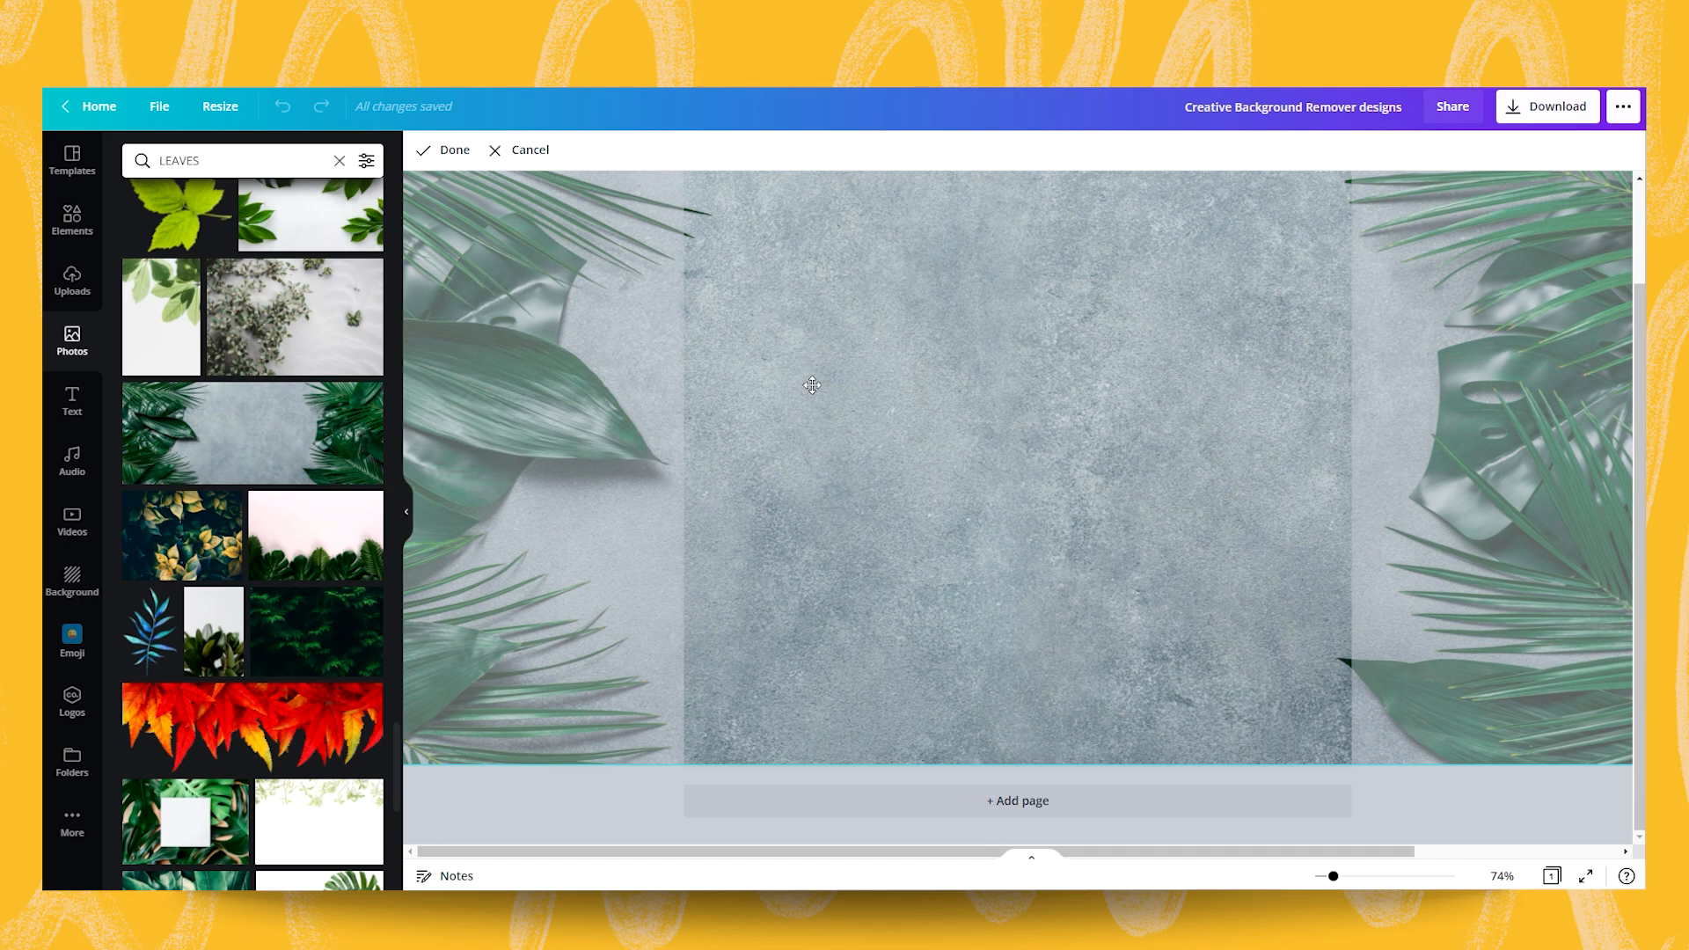
drag(812, 385, 1445, 408)
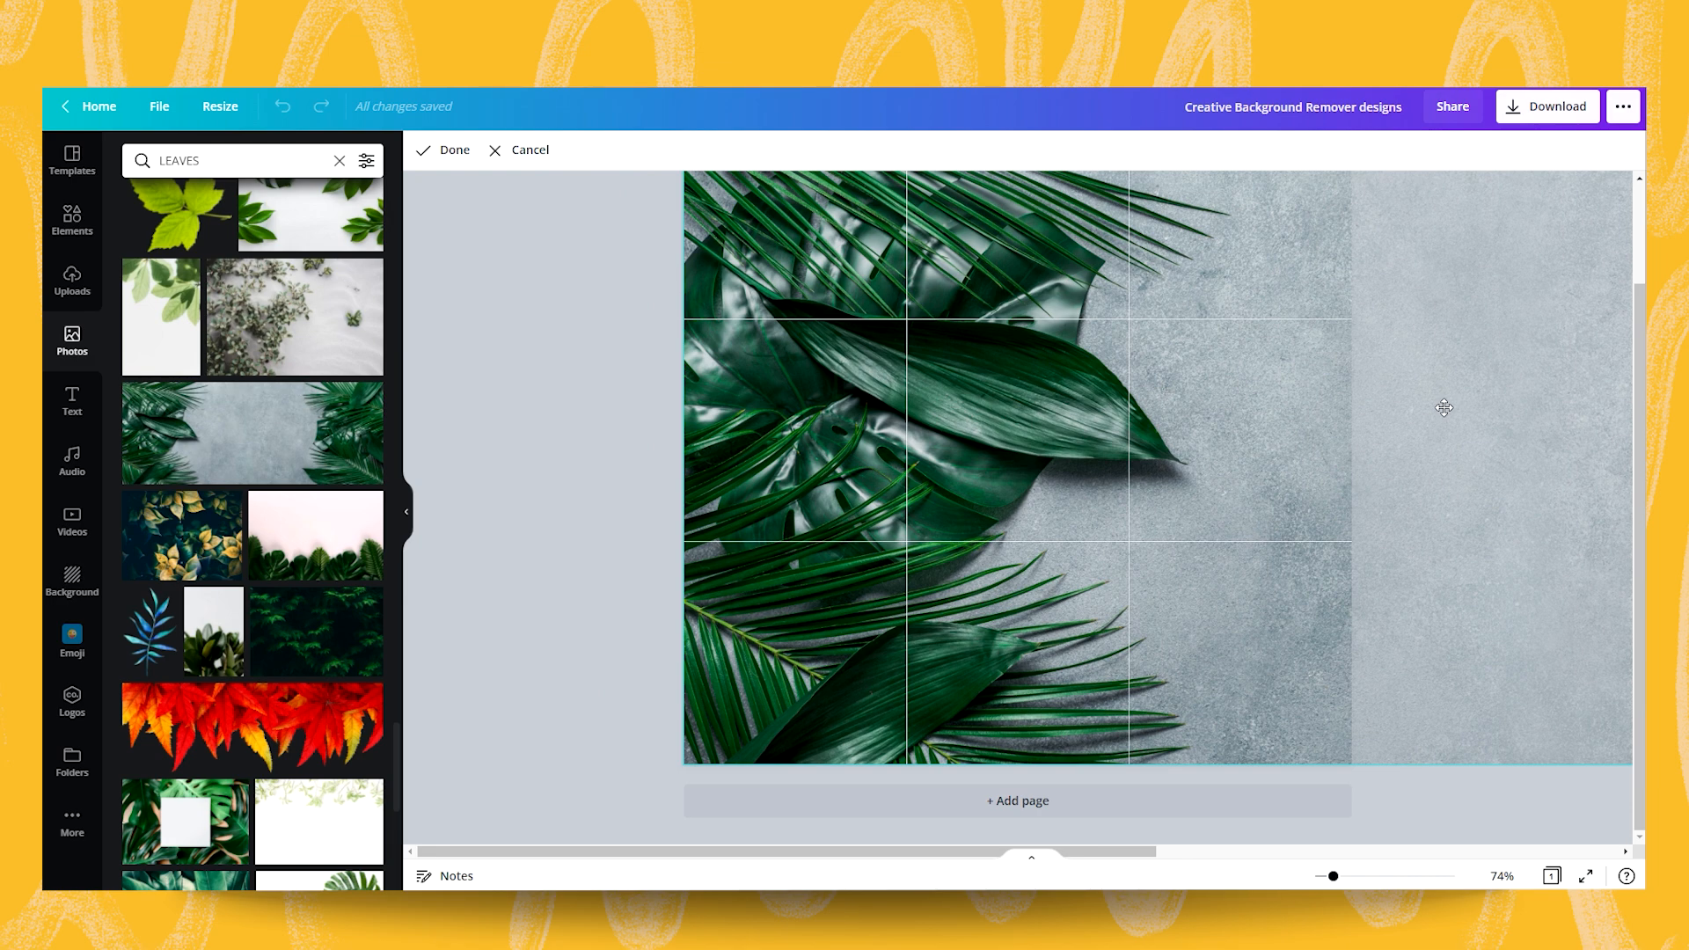
click(453, 149)
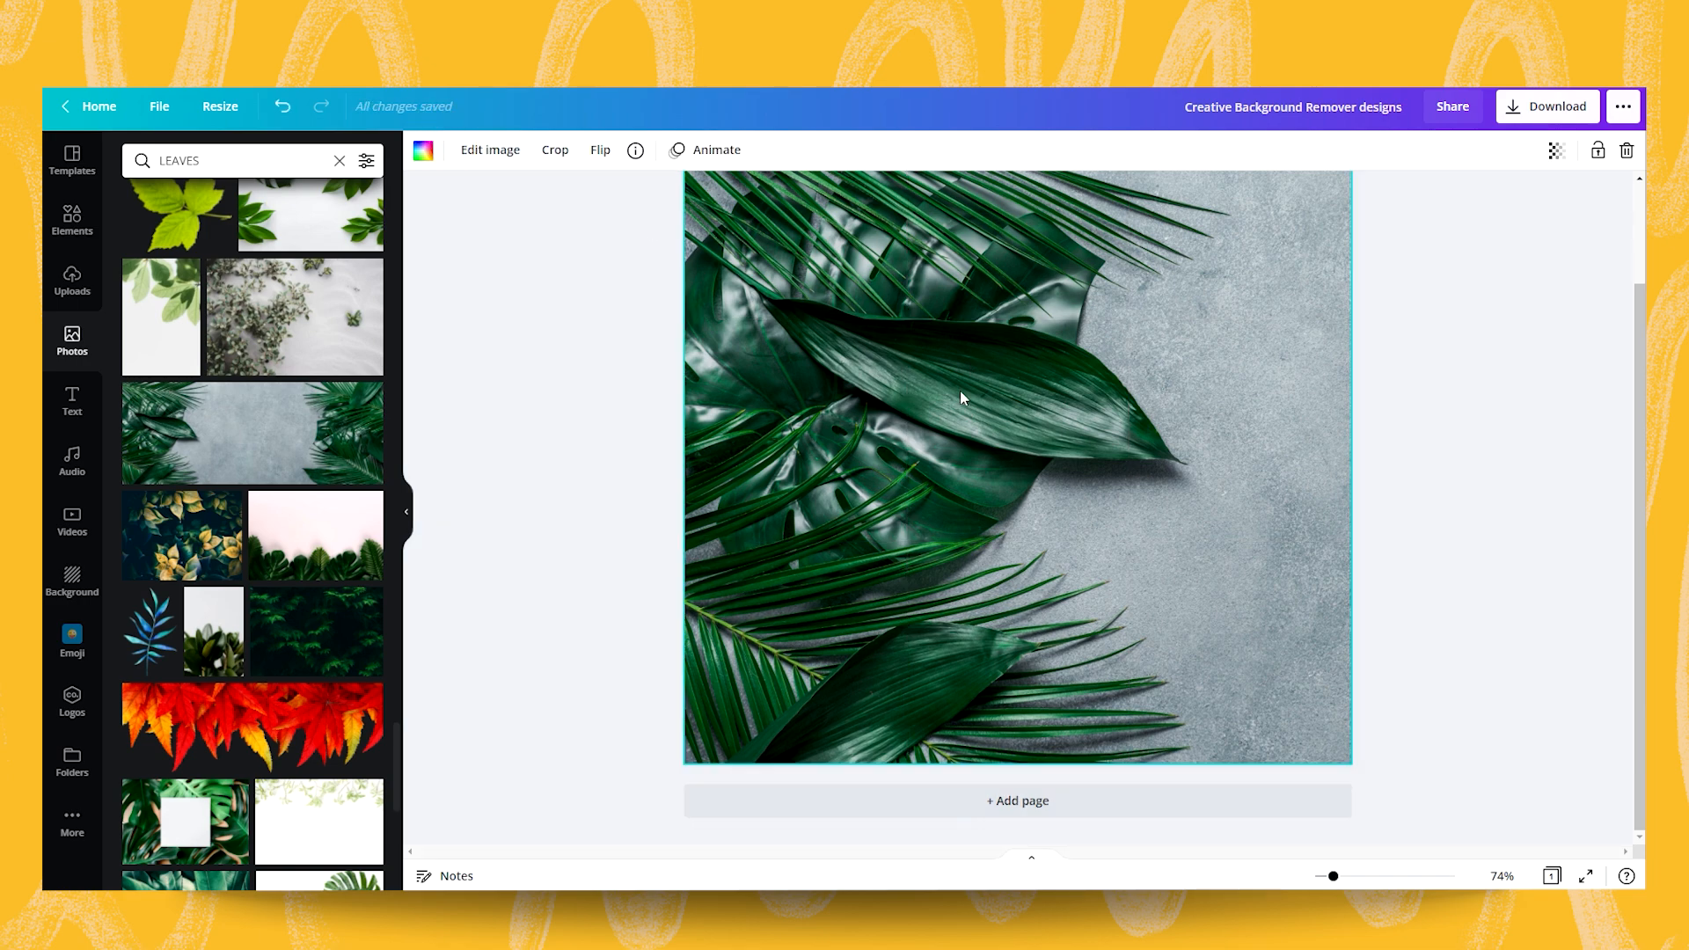
Step: Add the "BE BRAVE" text design and give it a black Shadow effect with transparency 47 and blur 10
click(76, 403)
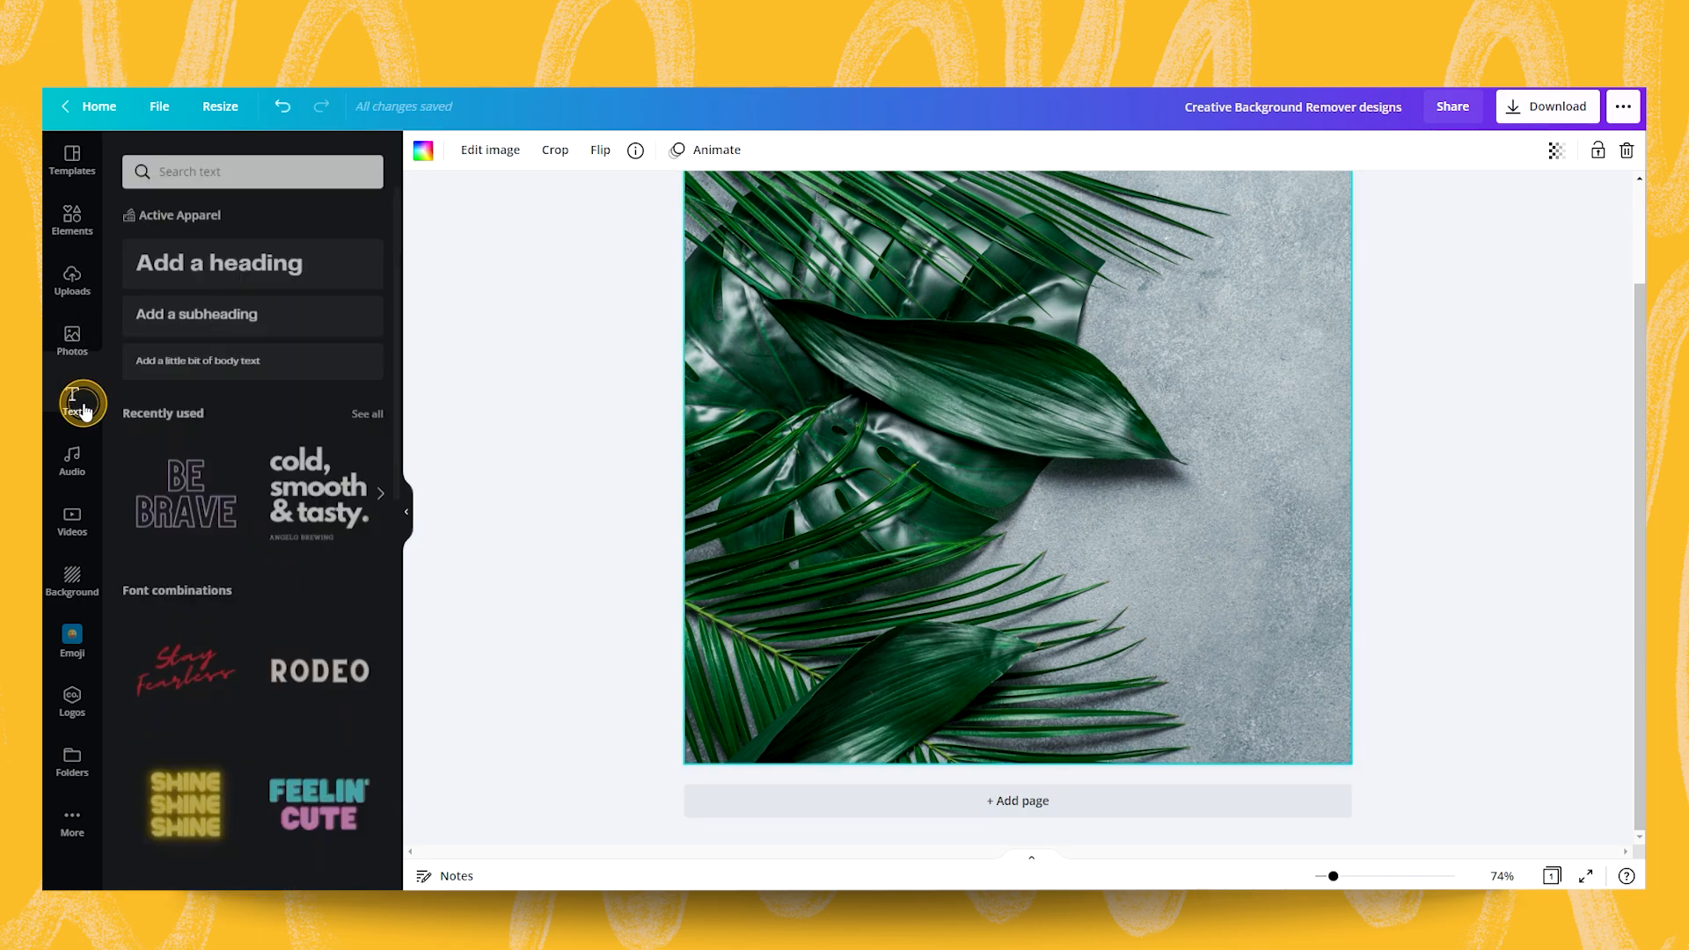
click(187, 473)
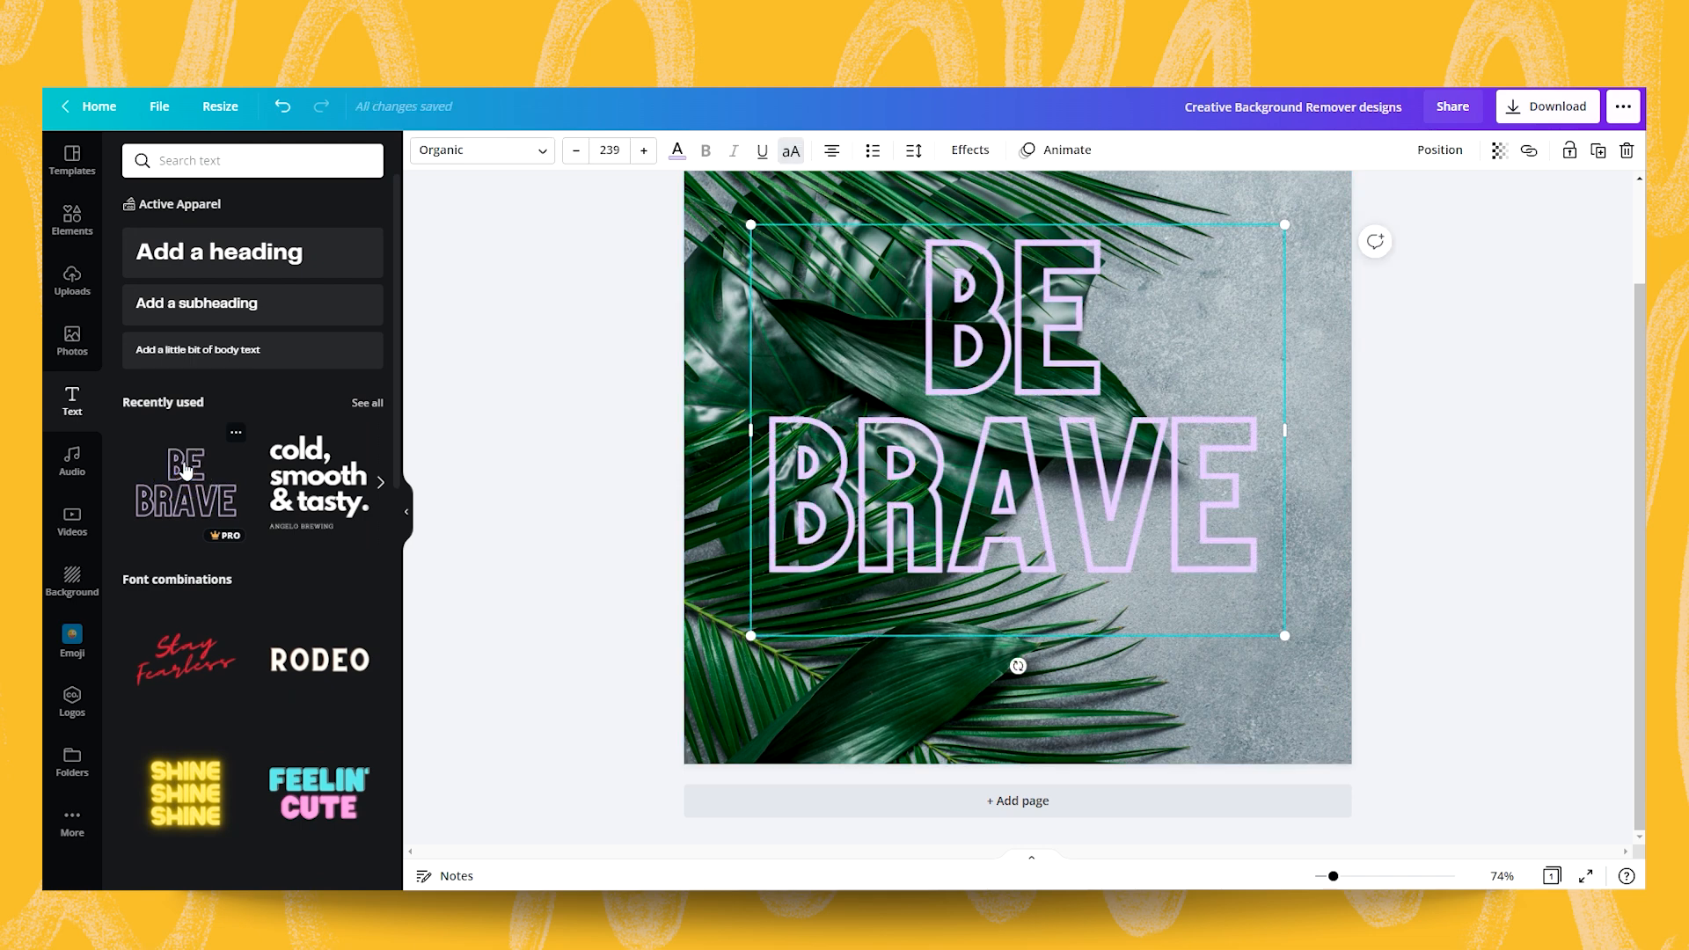
click(970, 150)
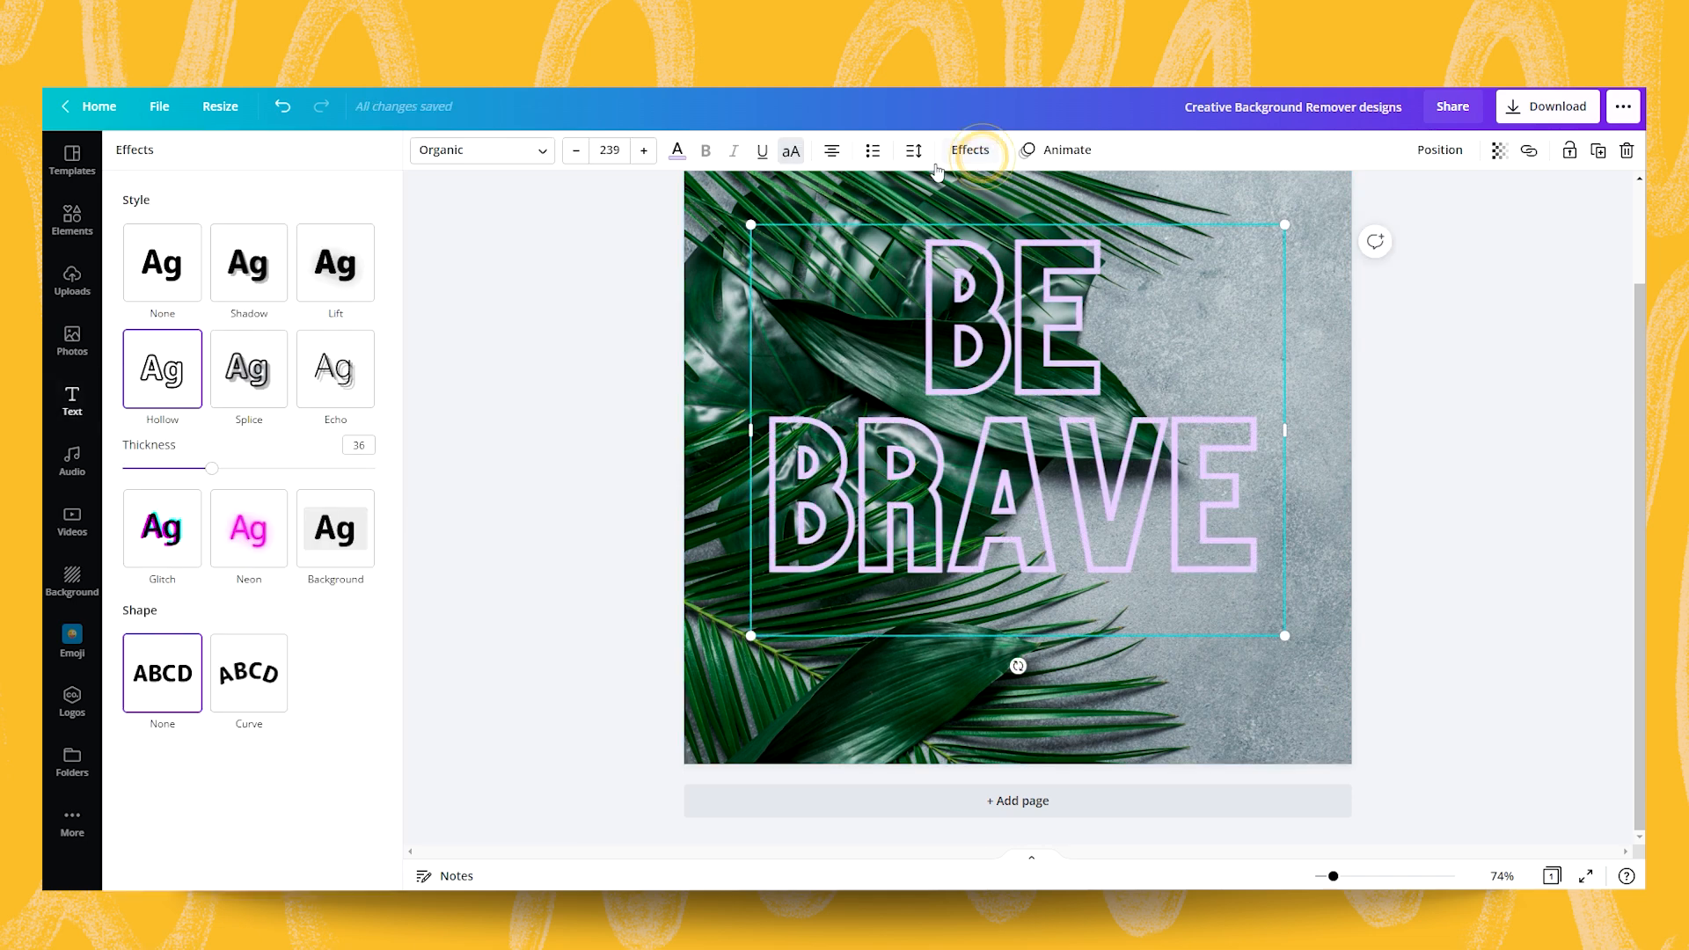
click(272, 266)
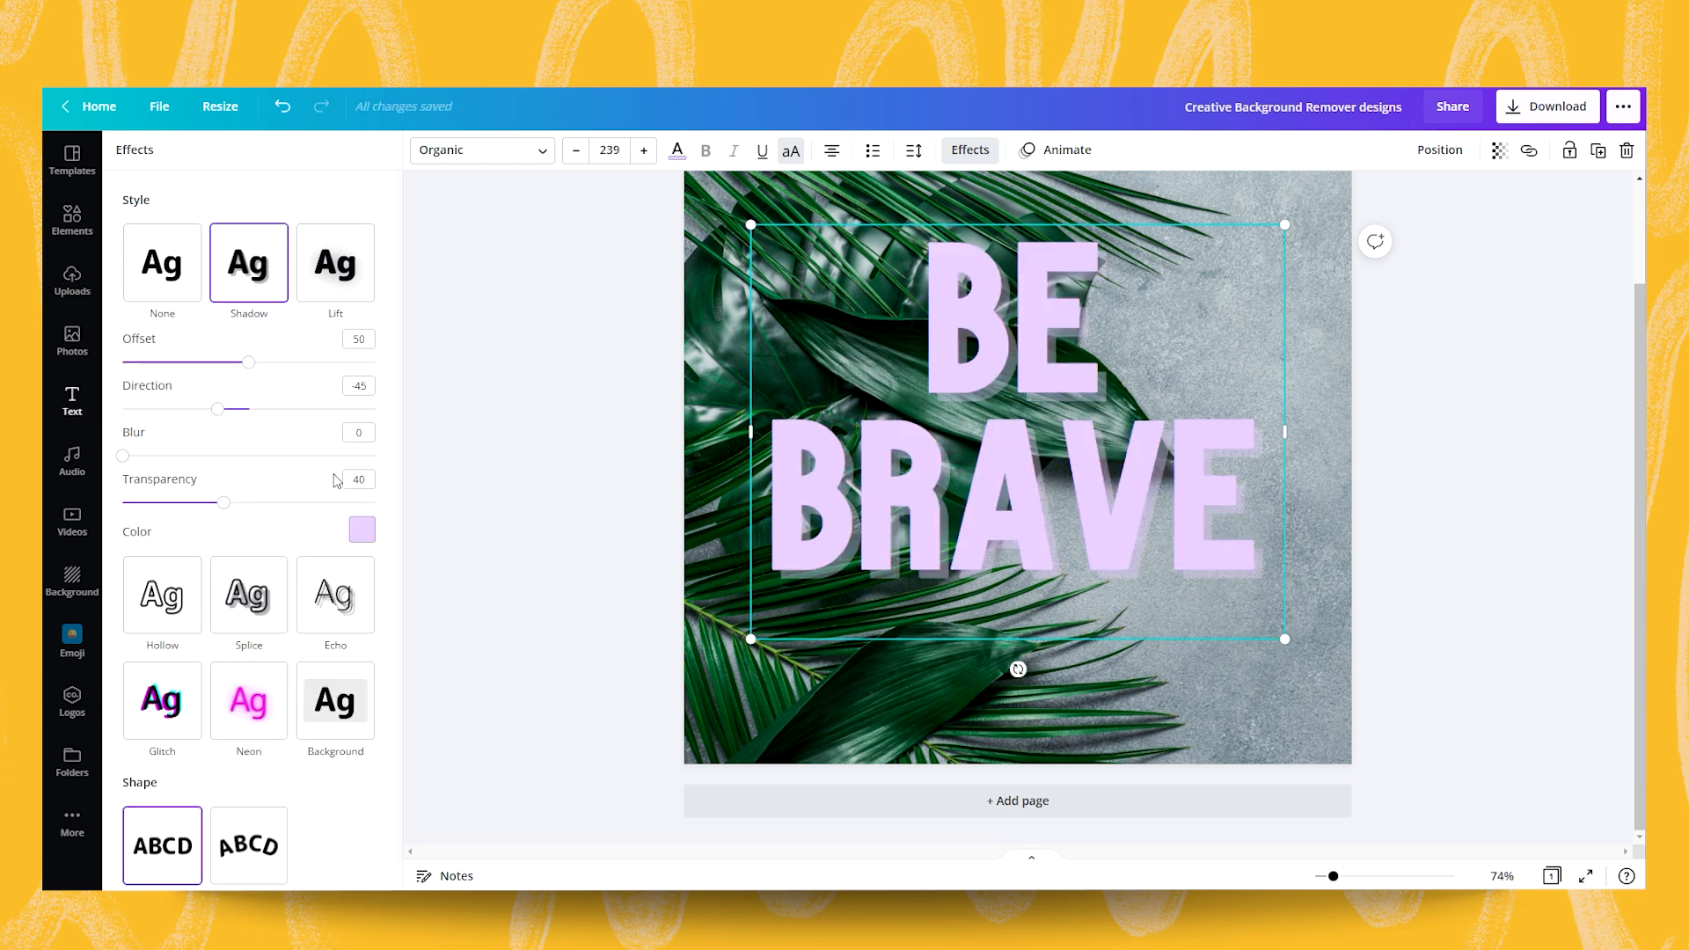
click(360, 530)
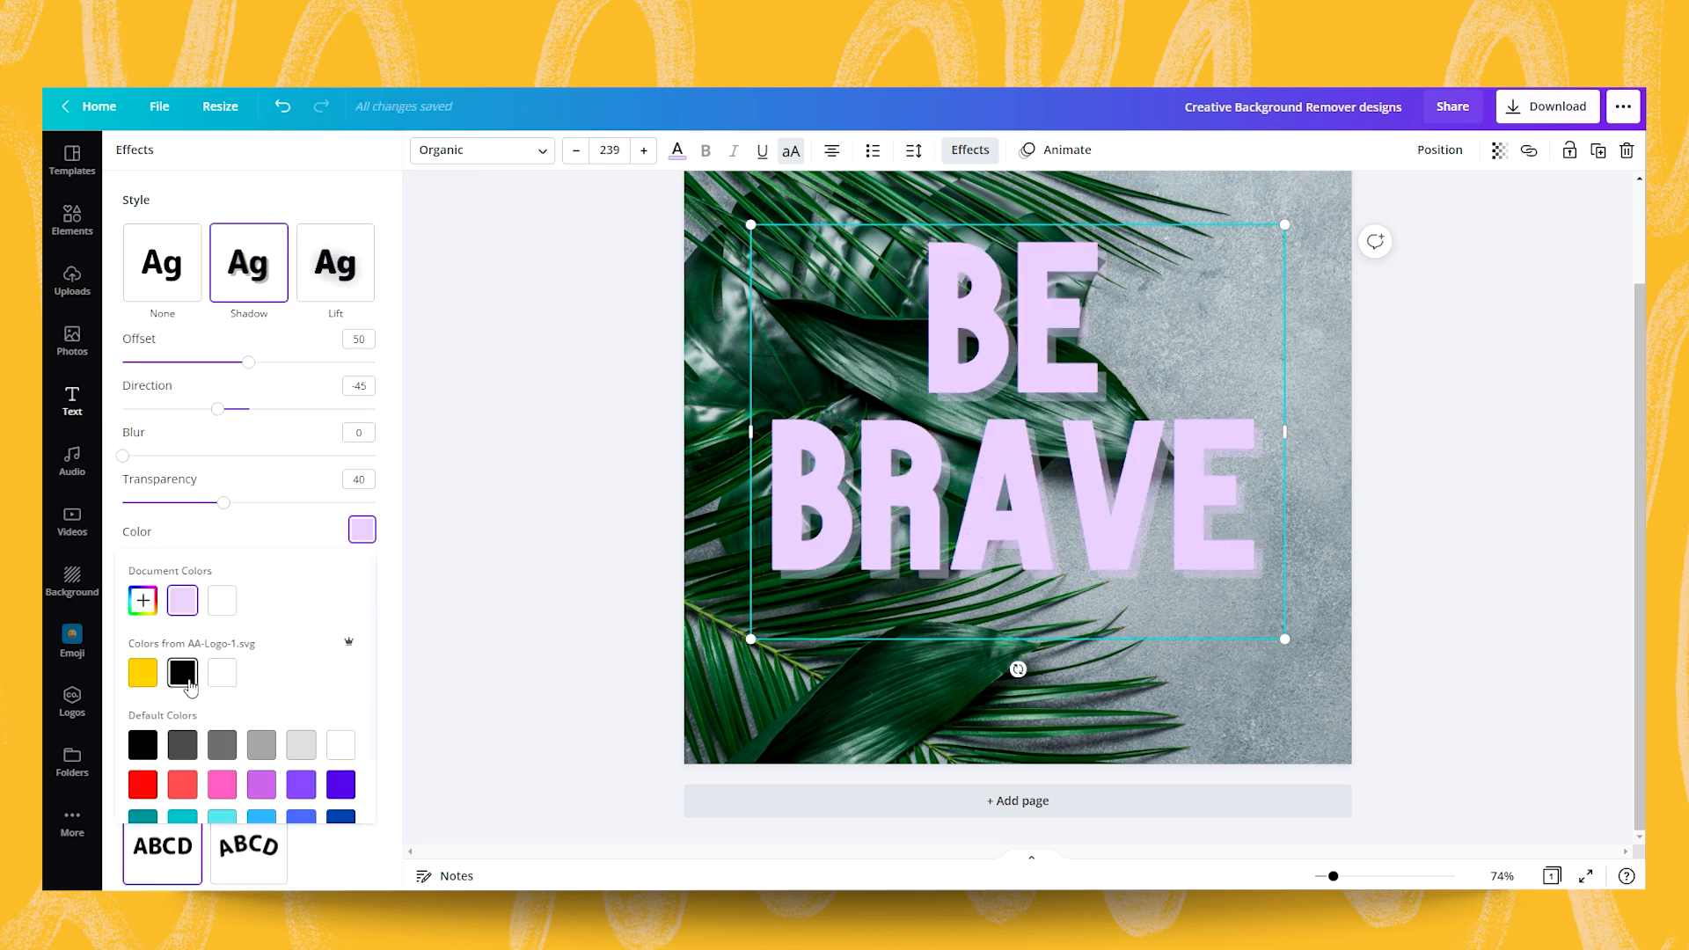
click(182, 673)
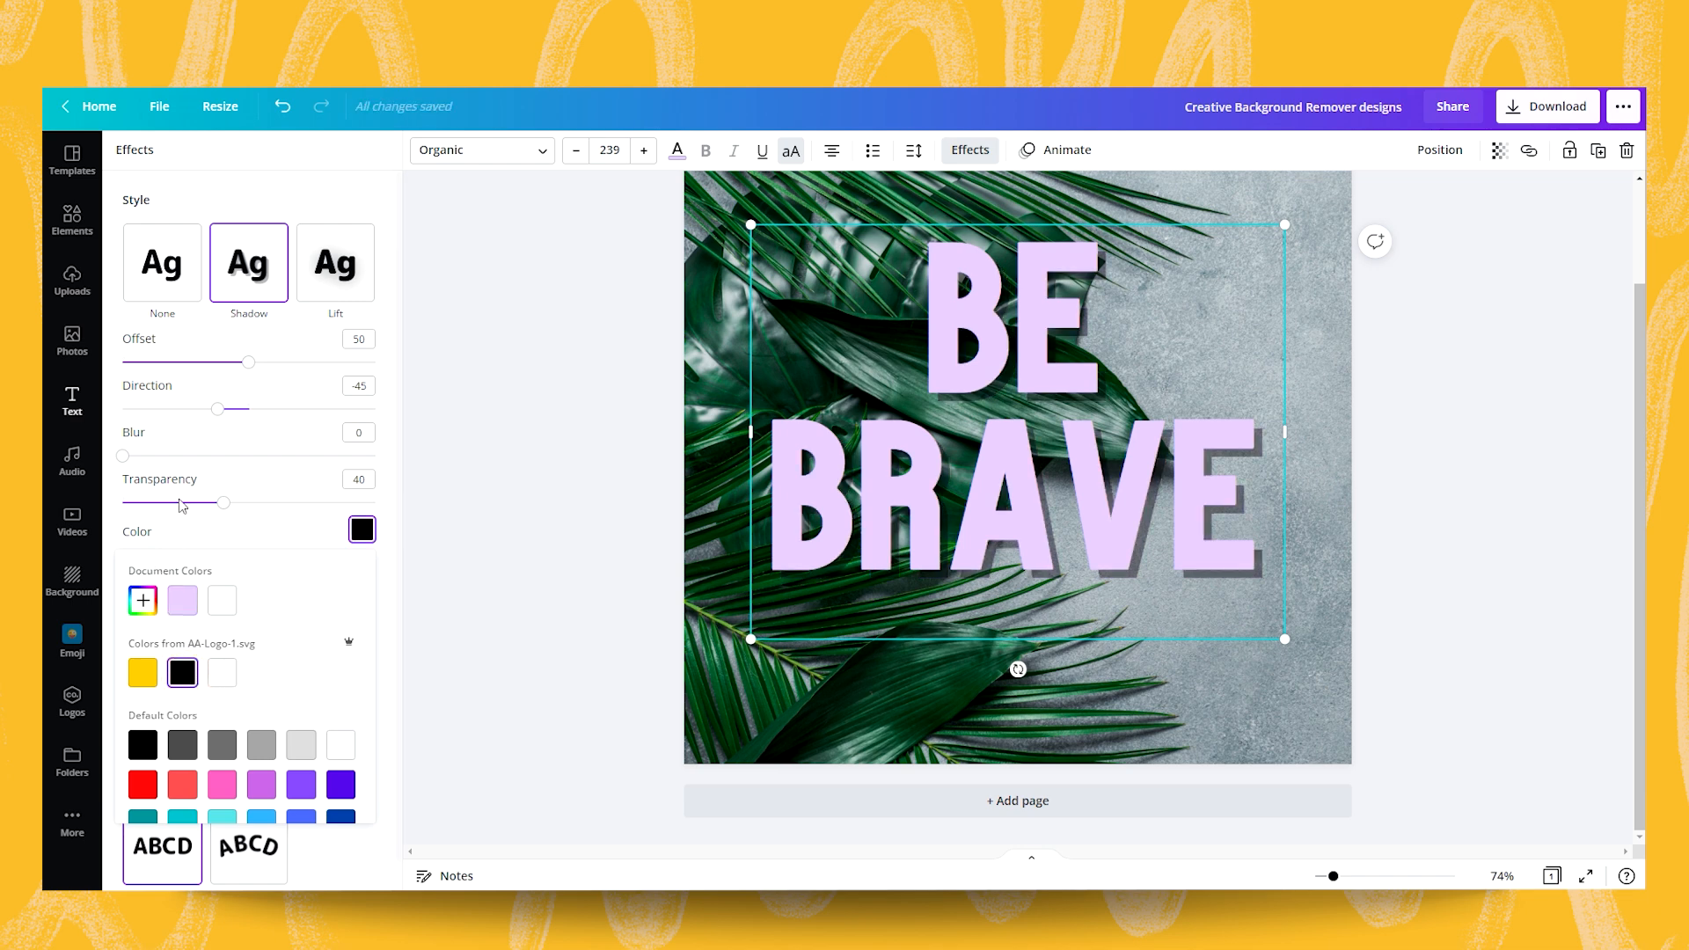
drag(226, 501, 241, 502)
mouse_move(122, 456)
mouse_down()
mouse_move(256, 456)
mouse_move(145, 457)
mouse_up()
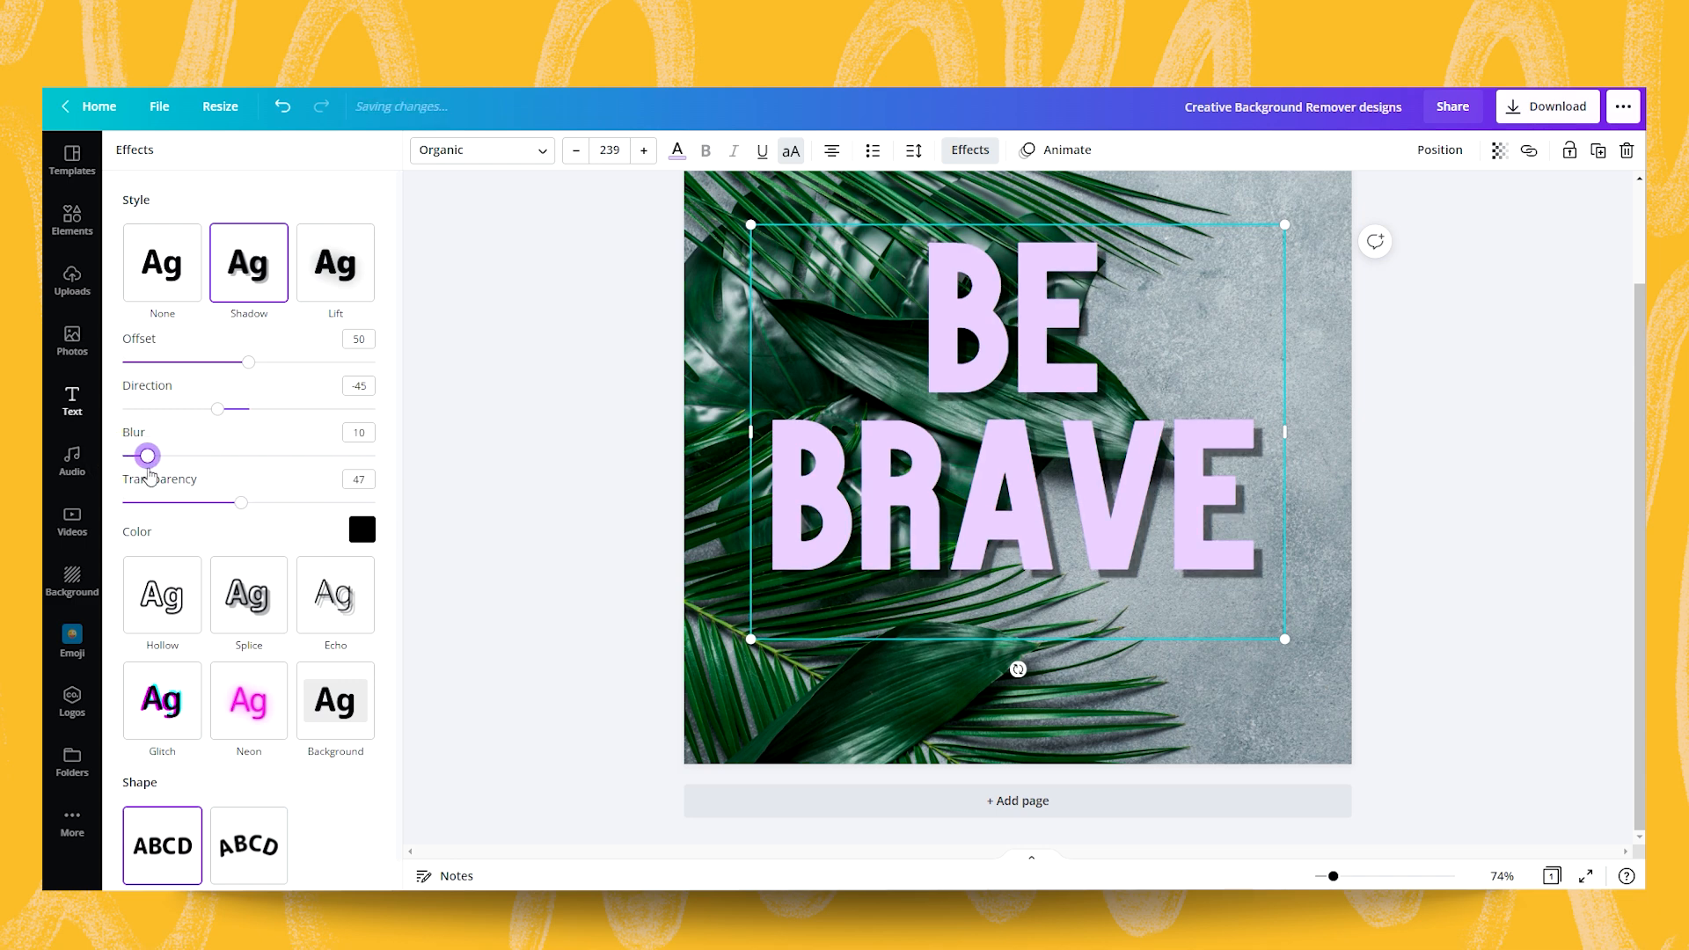
Step: Move the "BE BRAVE" text lower and slightly to the right over the leaves
click(457, 371)
drag(1027, 464, 1036, 508)
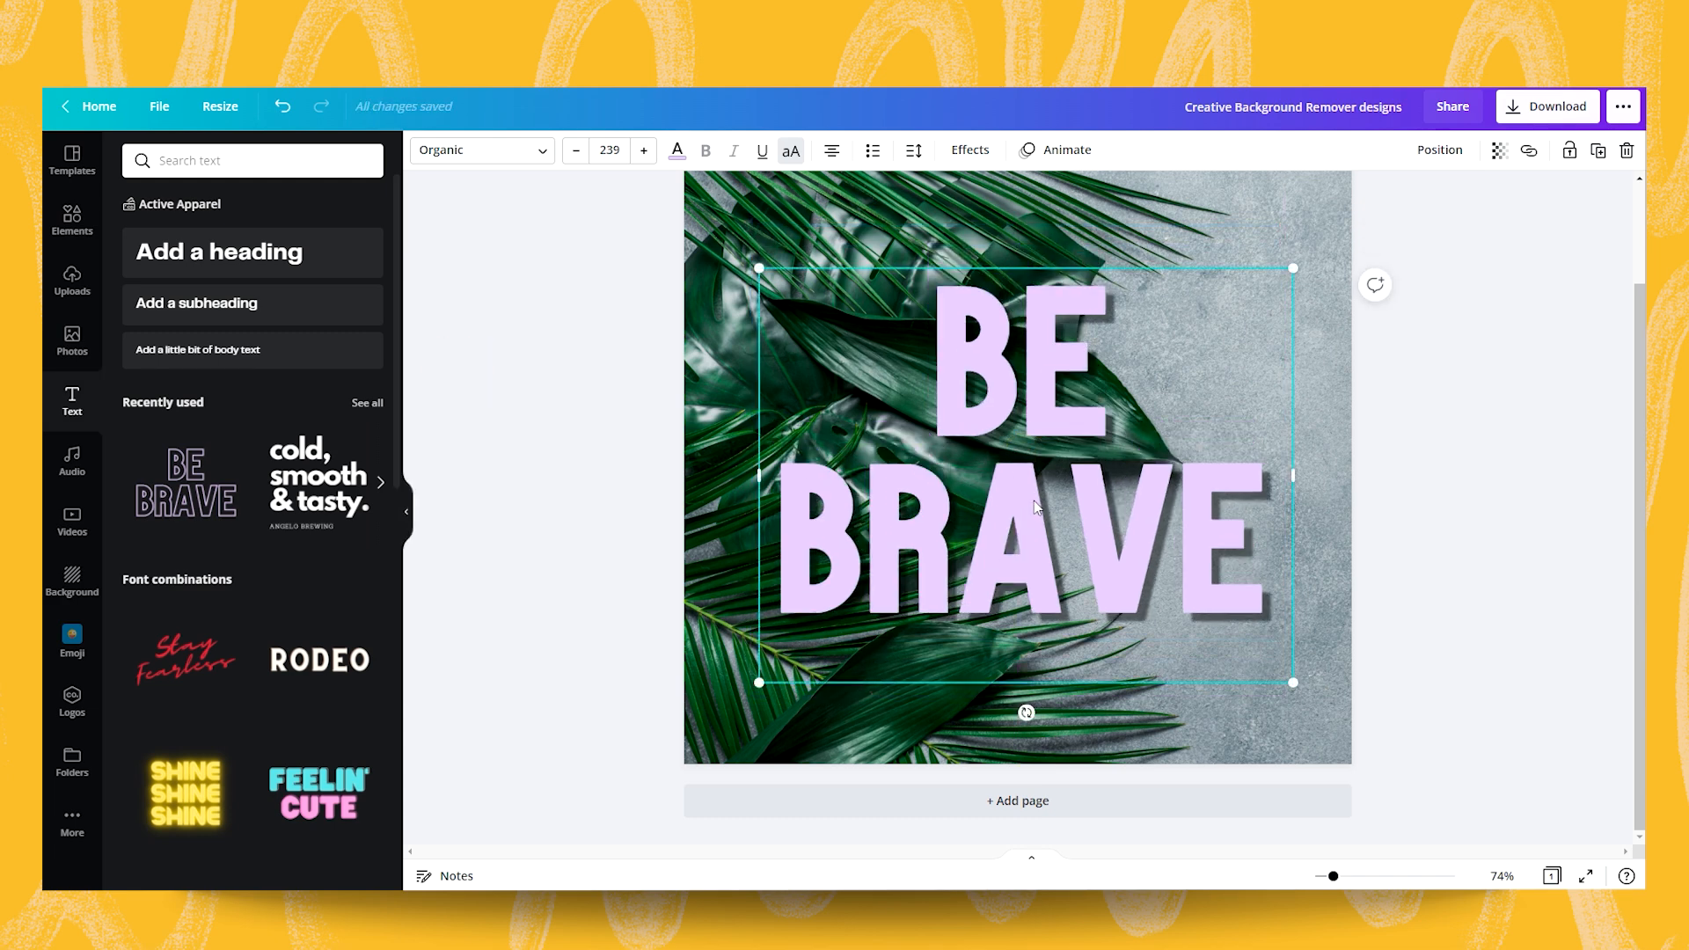
click(890, 241)
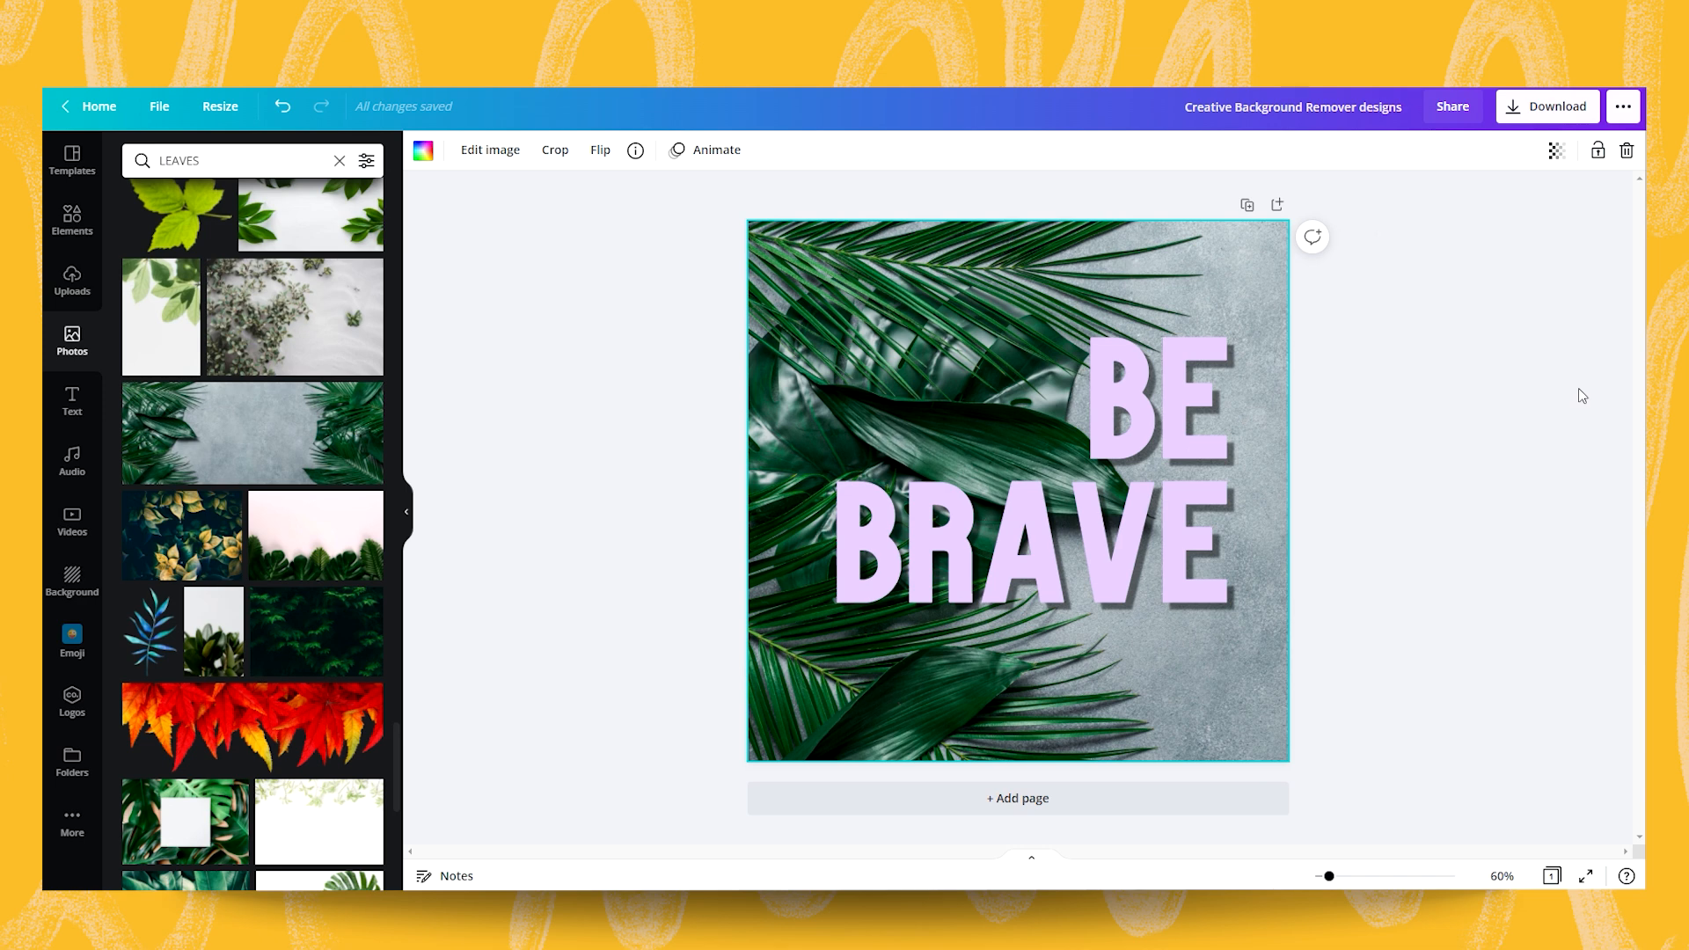
Step: Add another copy of the grey palm-leaf photo to the page and remove its background
click(254, 449)
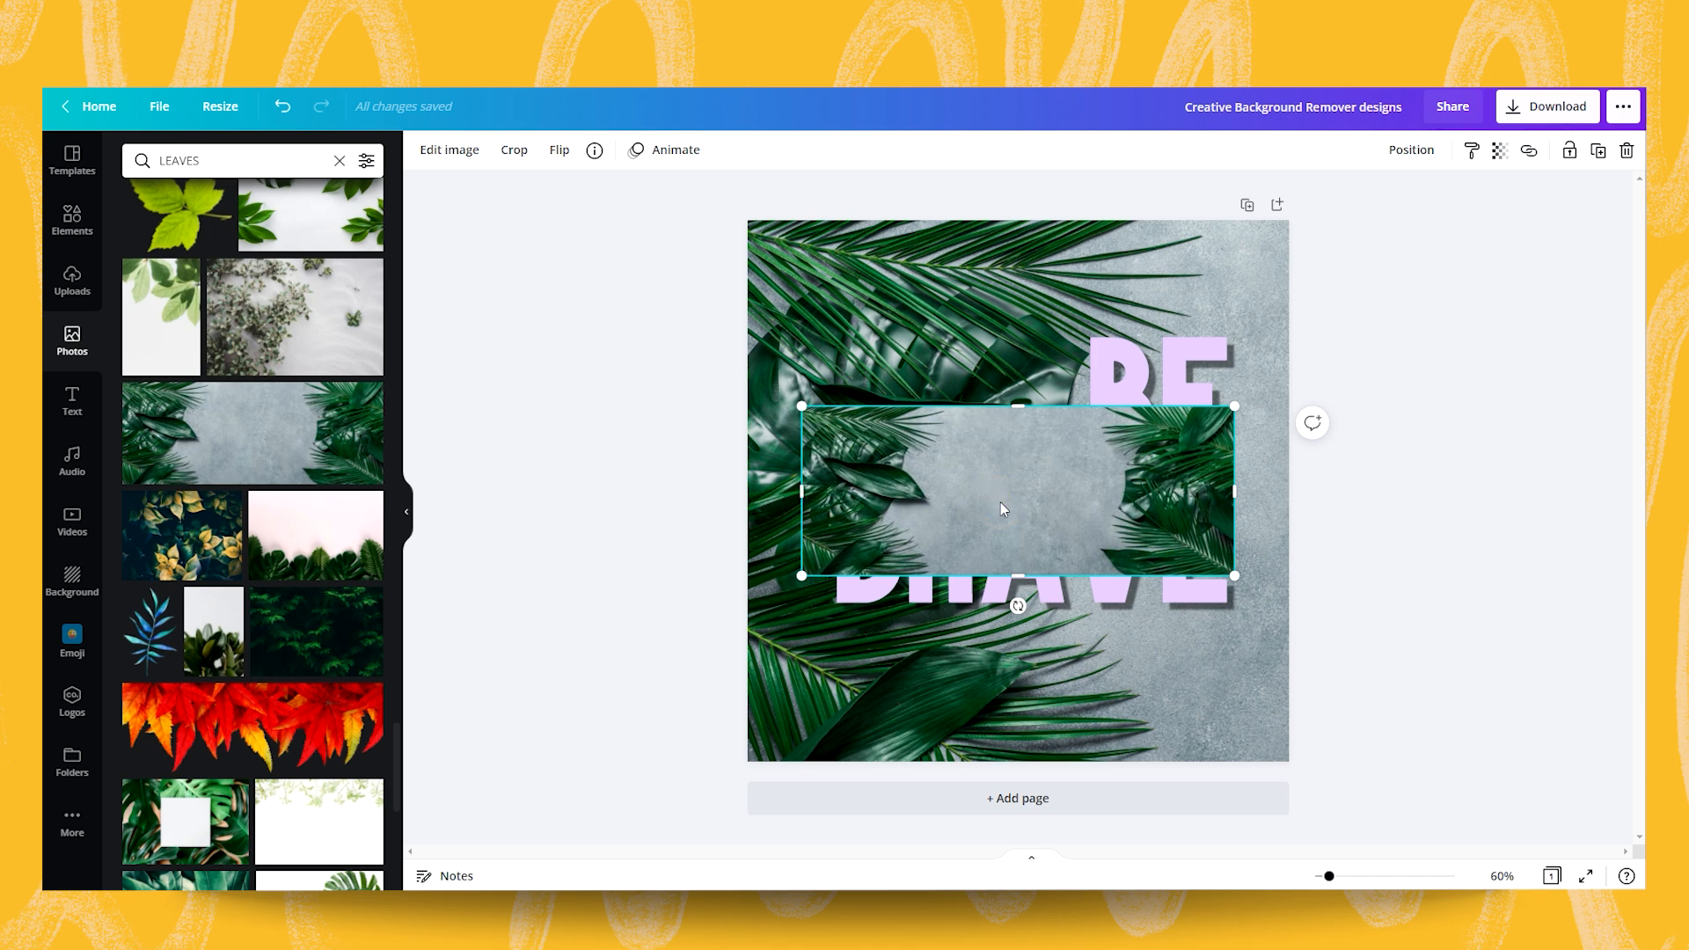
click(449, 150)
click(152, 302)
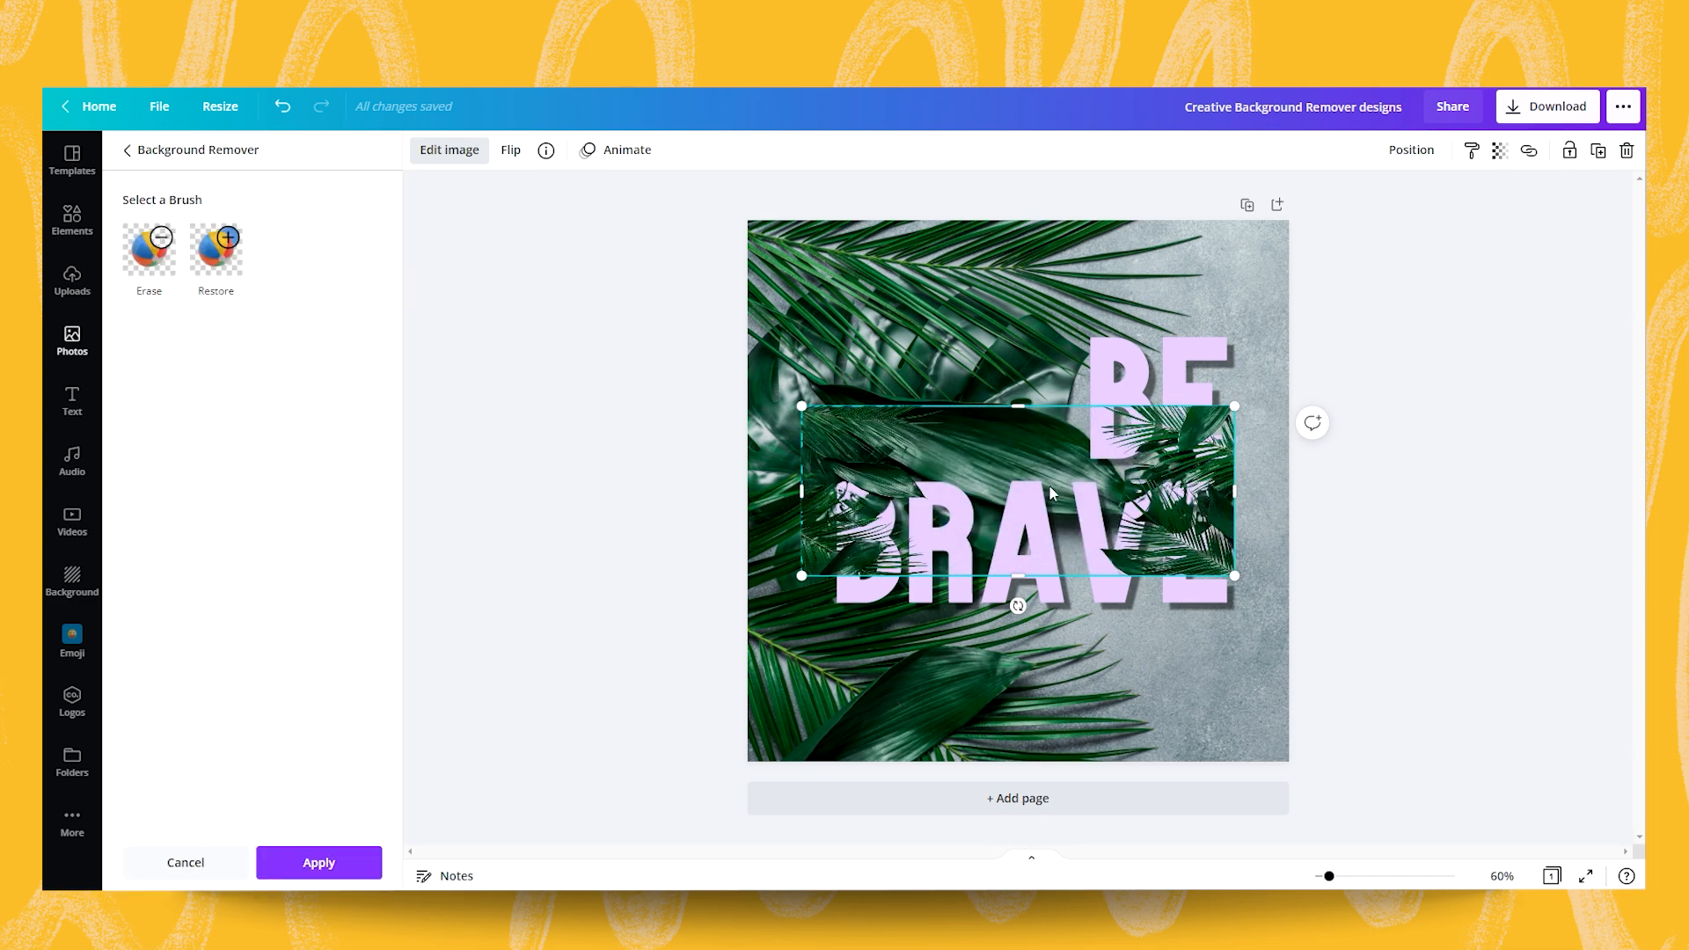
Step: Align the leaf cutout with the page's upper-left corner, enlarge it to the full page height over the background leaves, and apply the background removal
drag(989, 456, 940, 271)
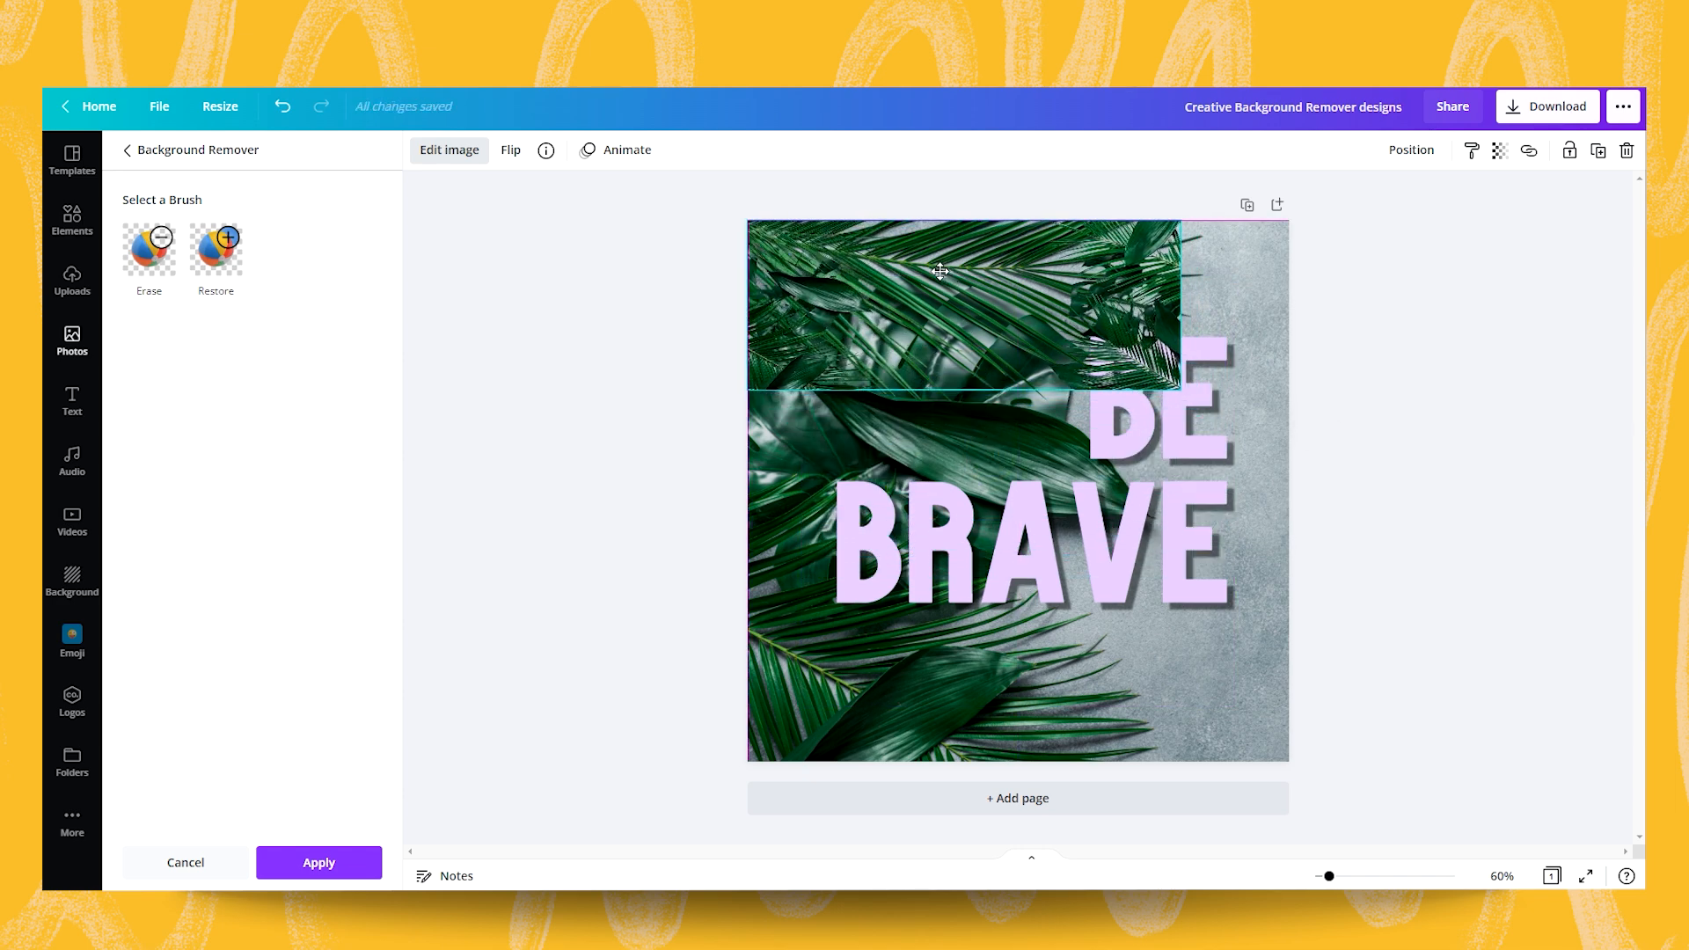
drag(941, 271, 941, 272)
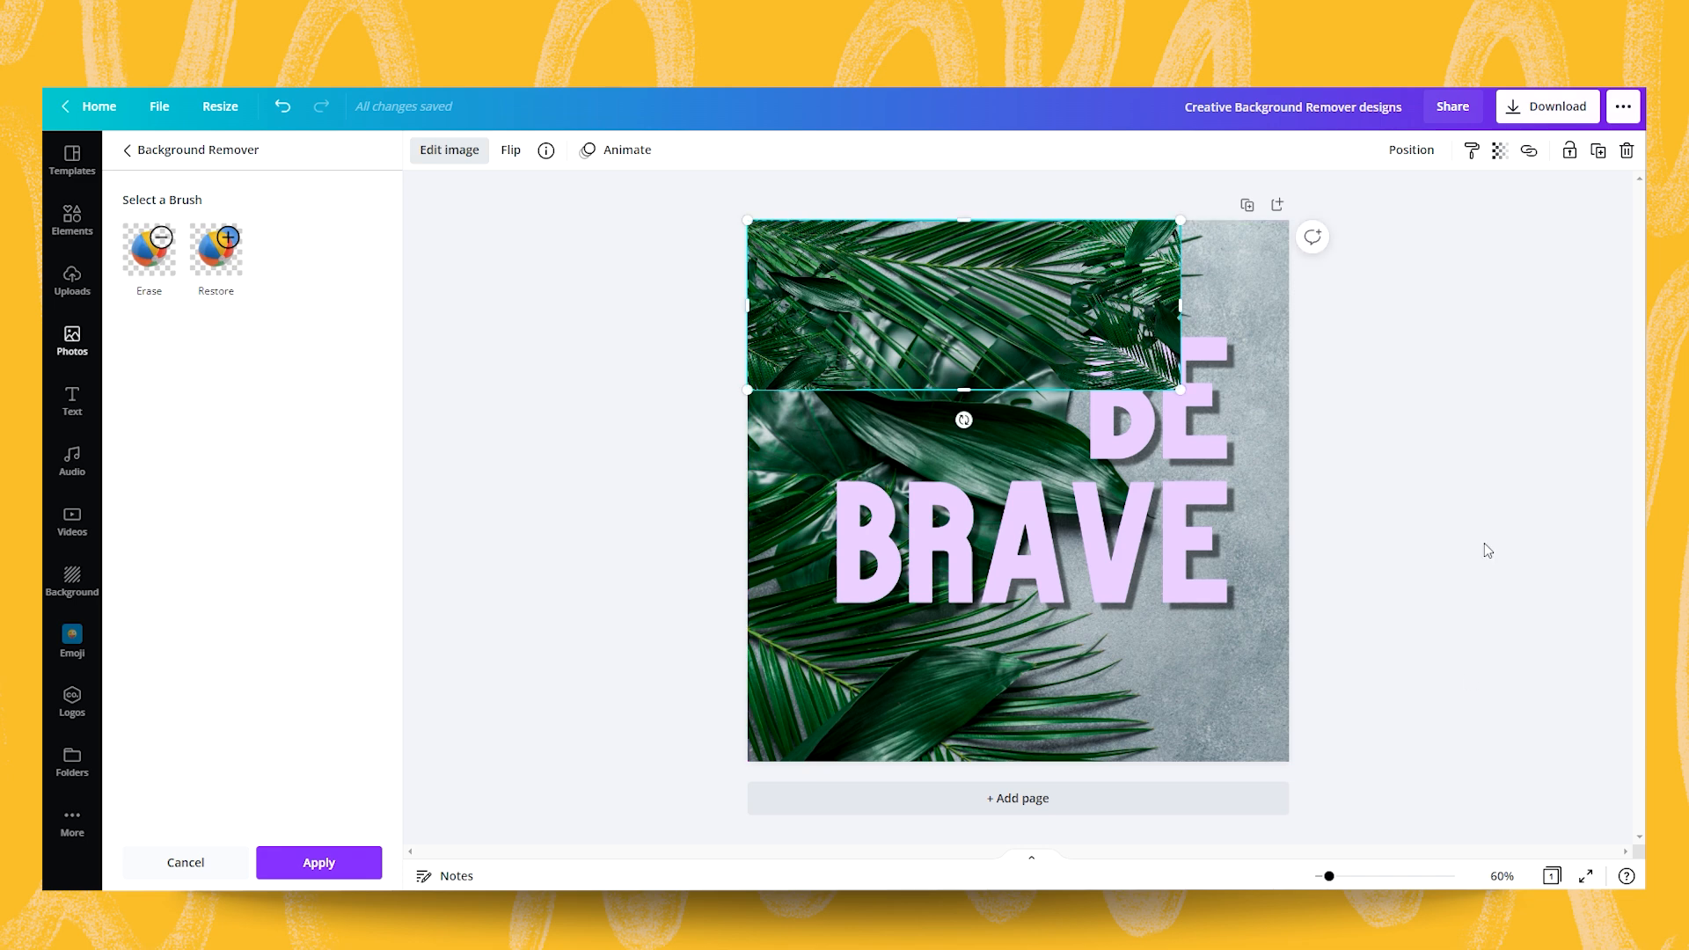
click(1322, 877)
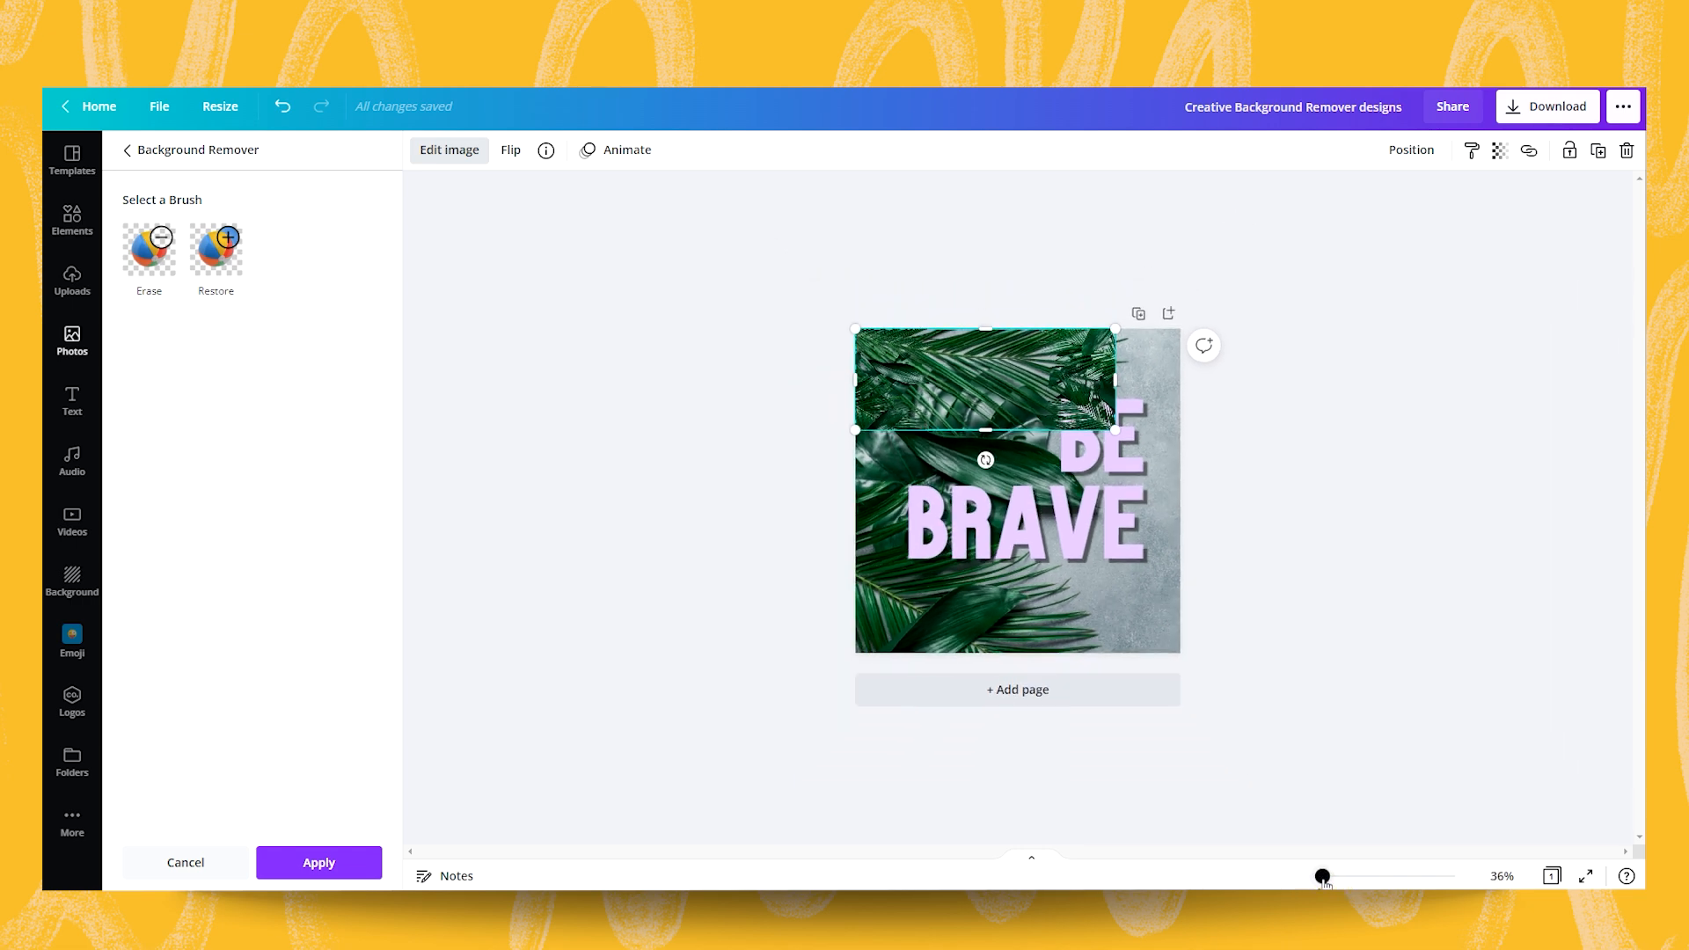
drag(1114, 428, 1585, 739)
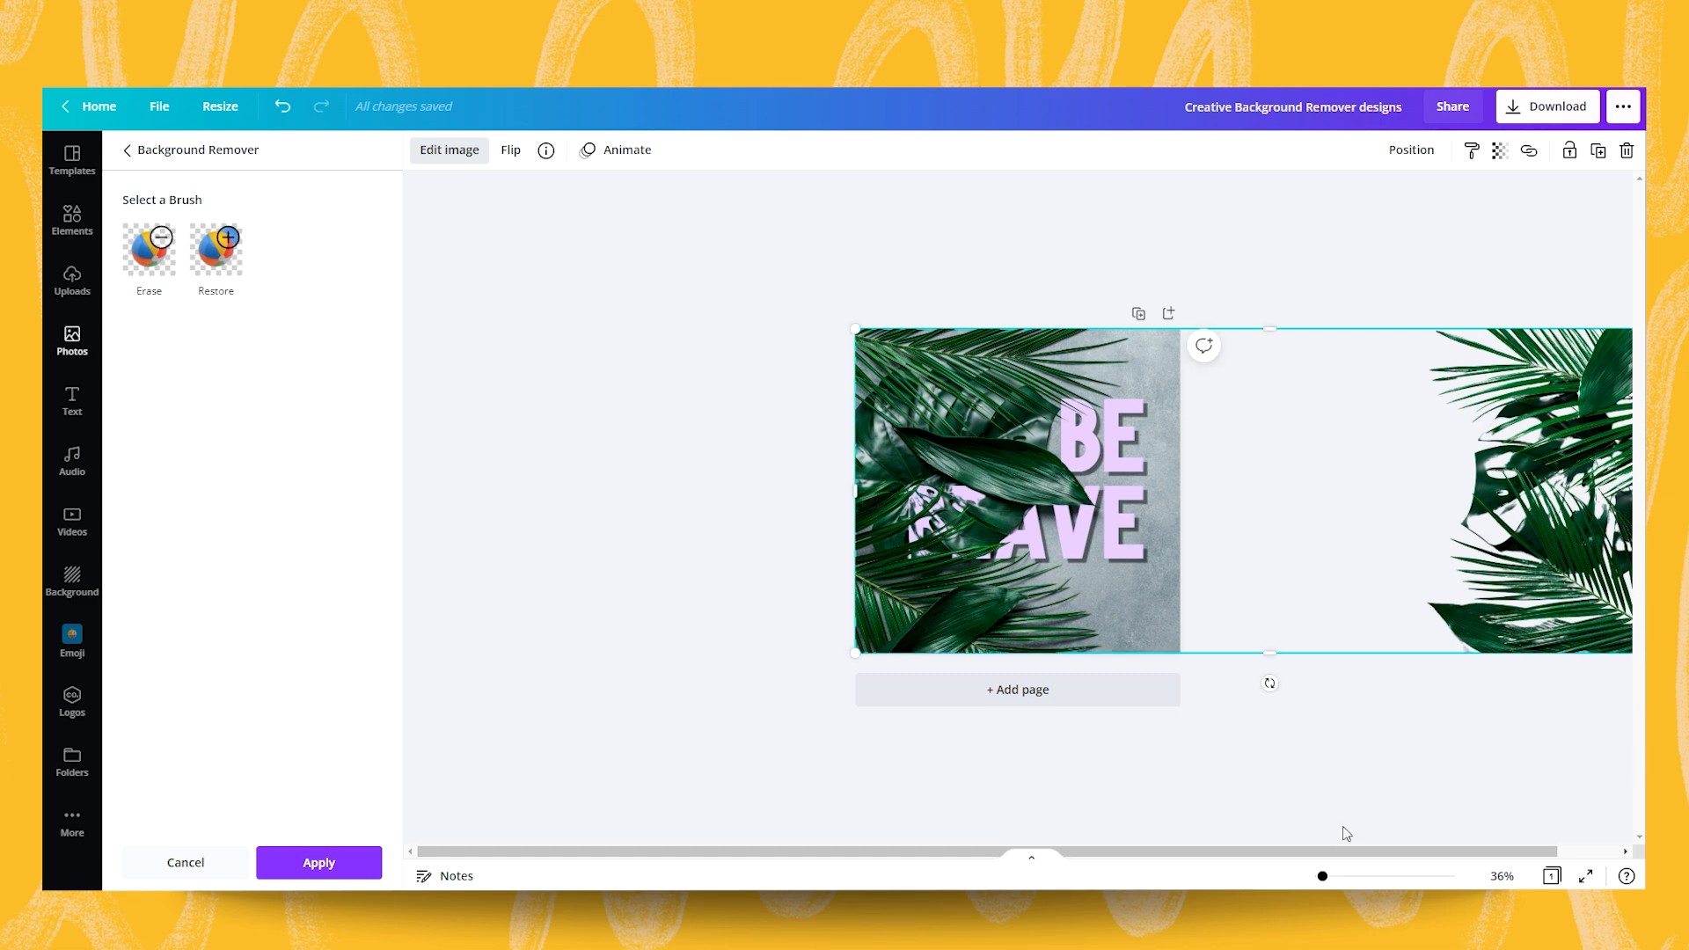
click(1344, 858)
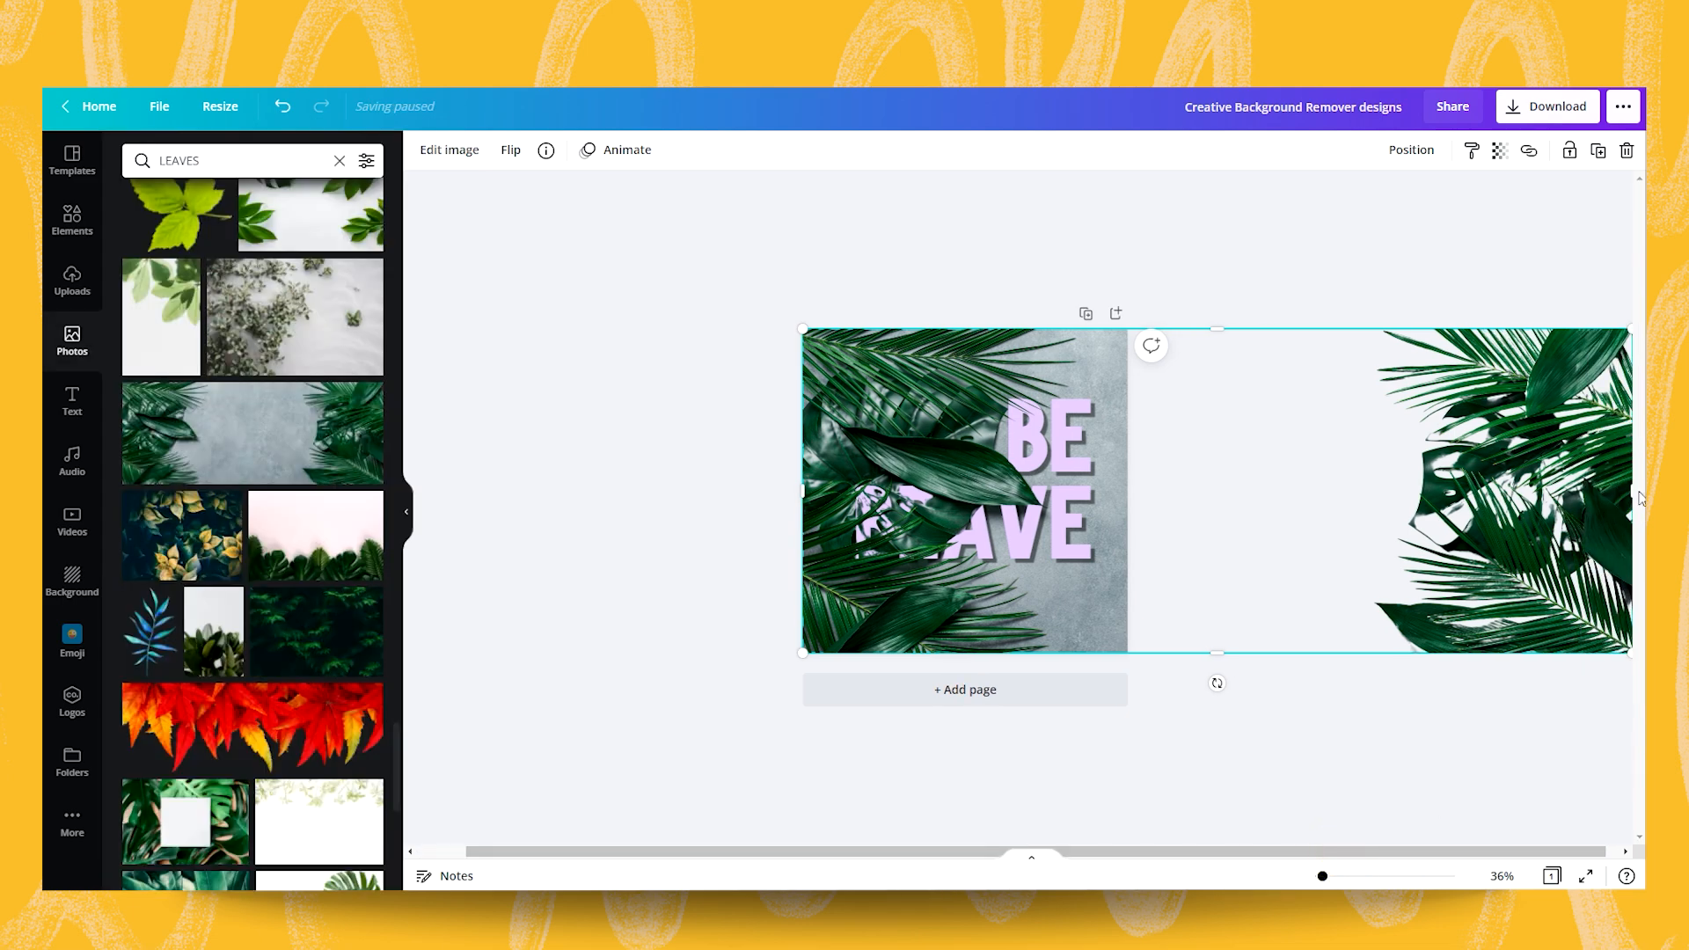
Step: Crop the leaf cutout from its right side to a width of about 729, near the tip of the big central leaf
drag(1628, 491, 1173, 456)
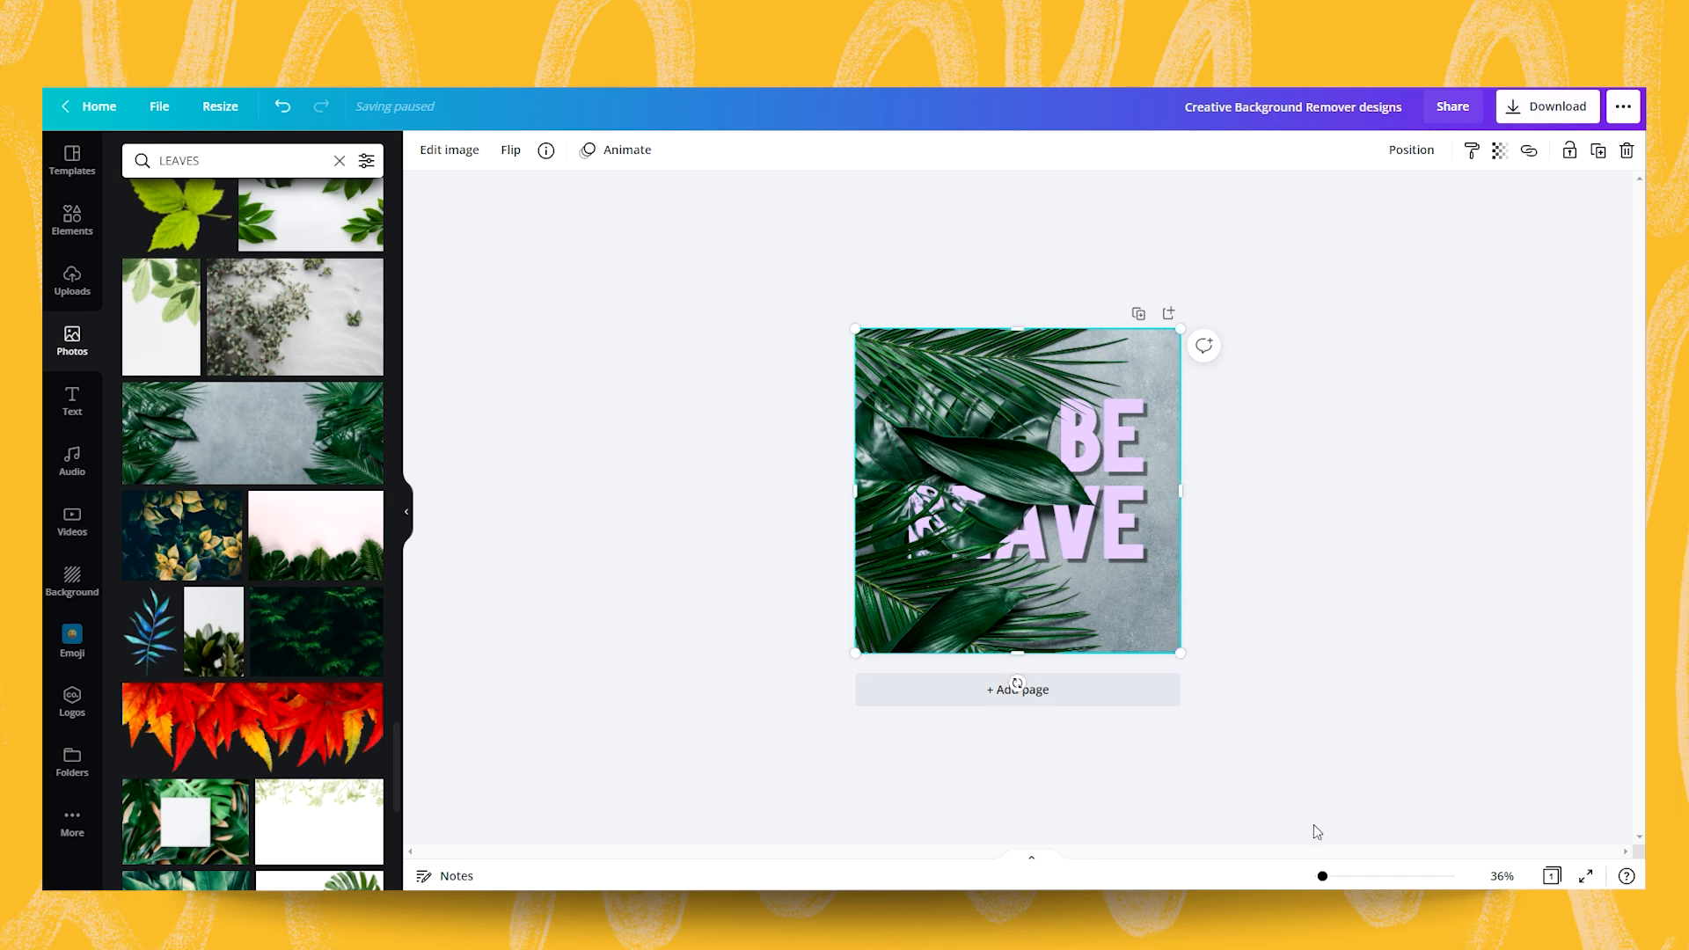
drag(1322, 876, 1329, 877)
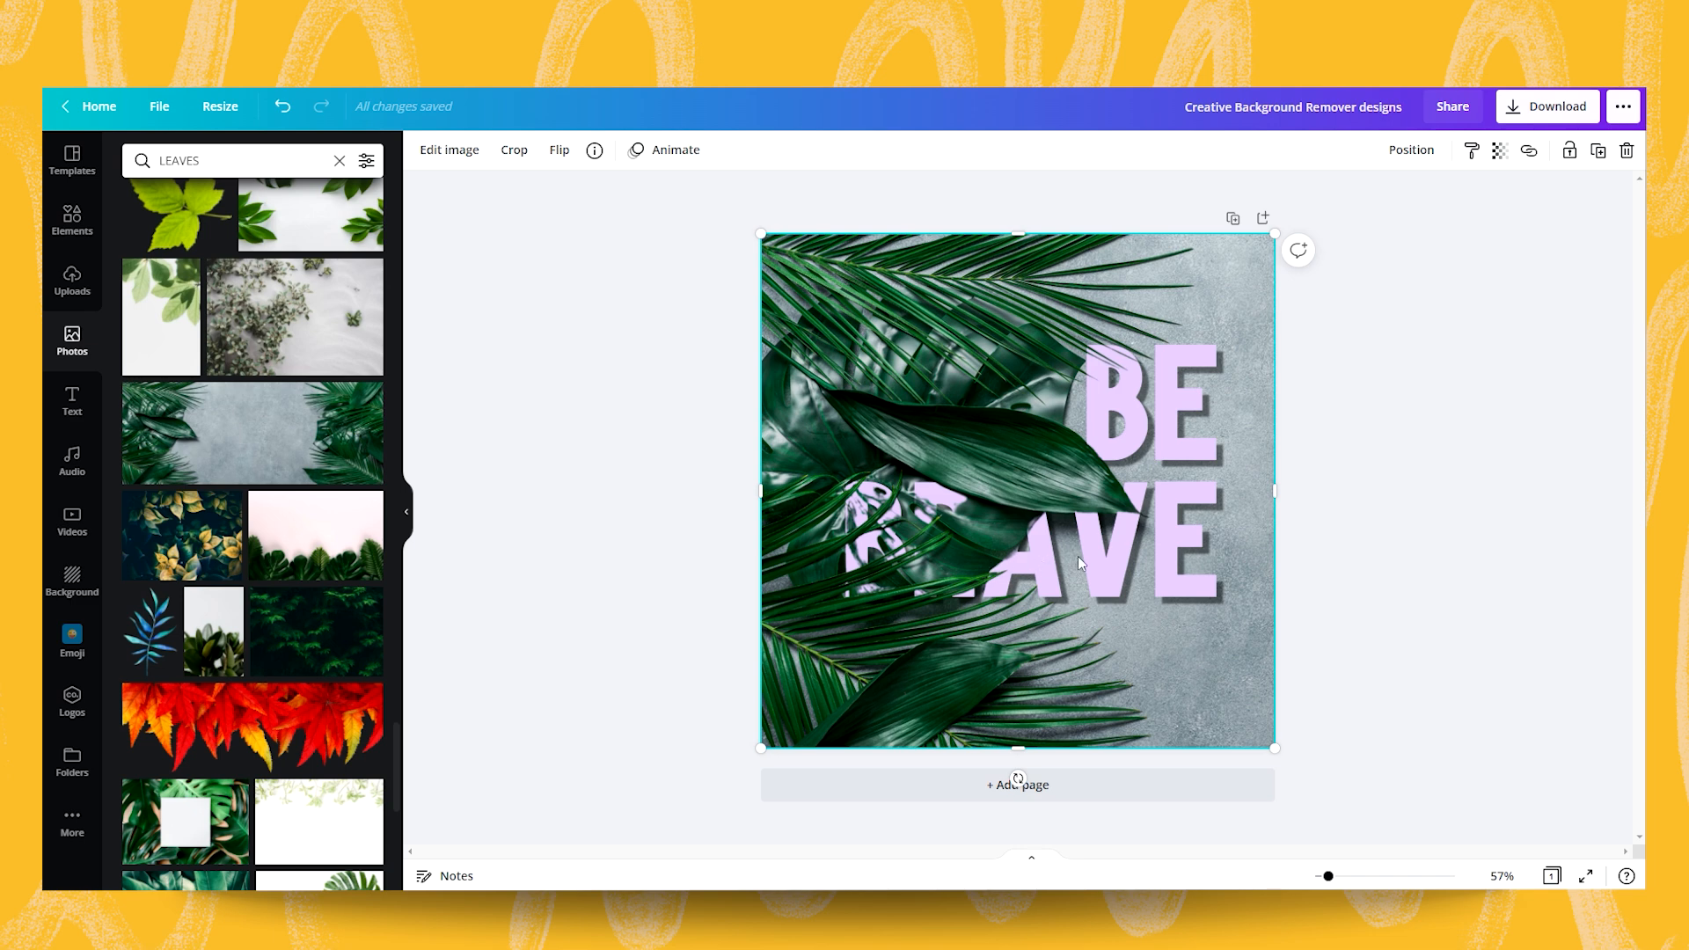
drag(1277, 496, 1196, 498)
click(1207, 505)
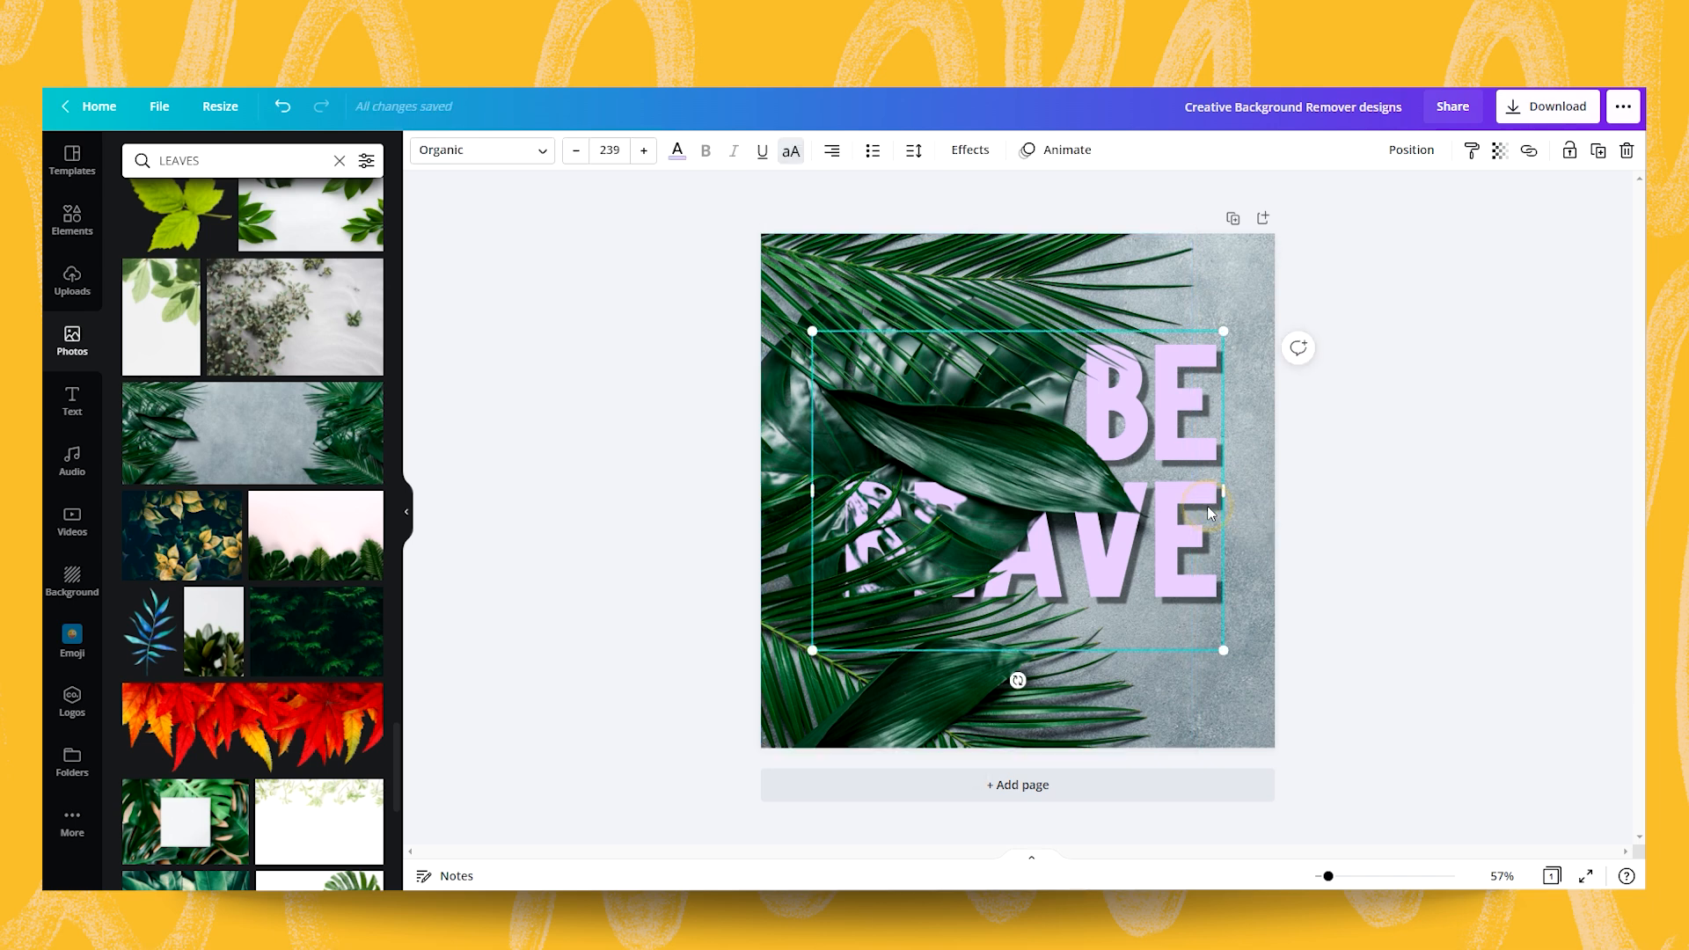
click(950, 462)
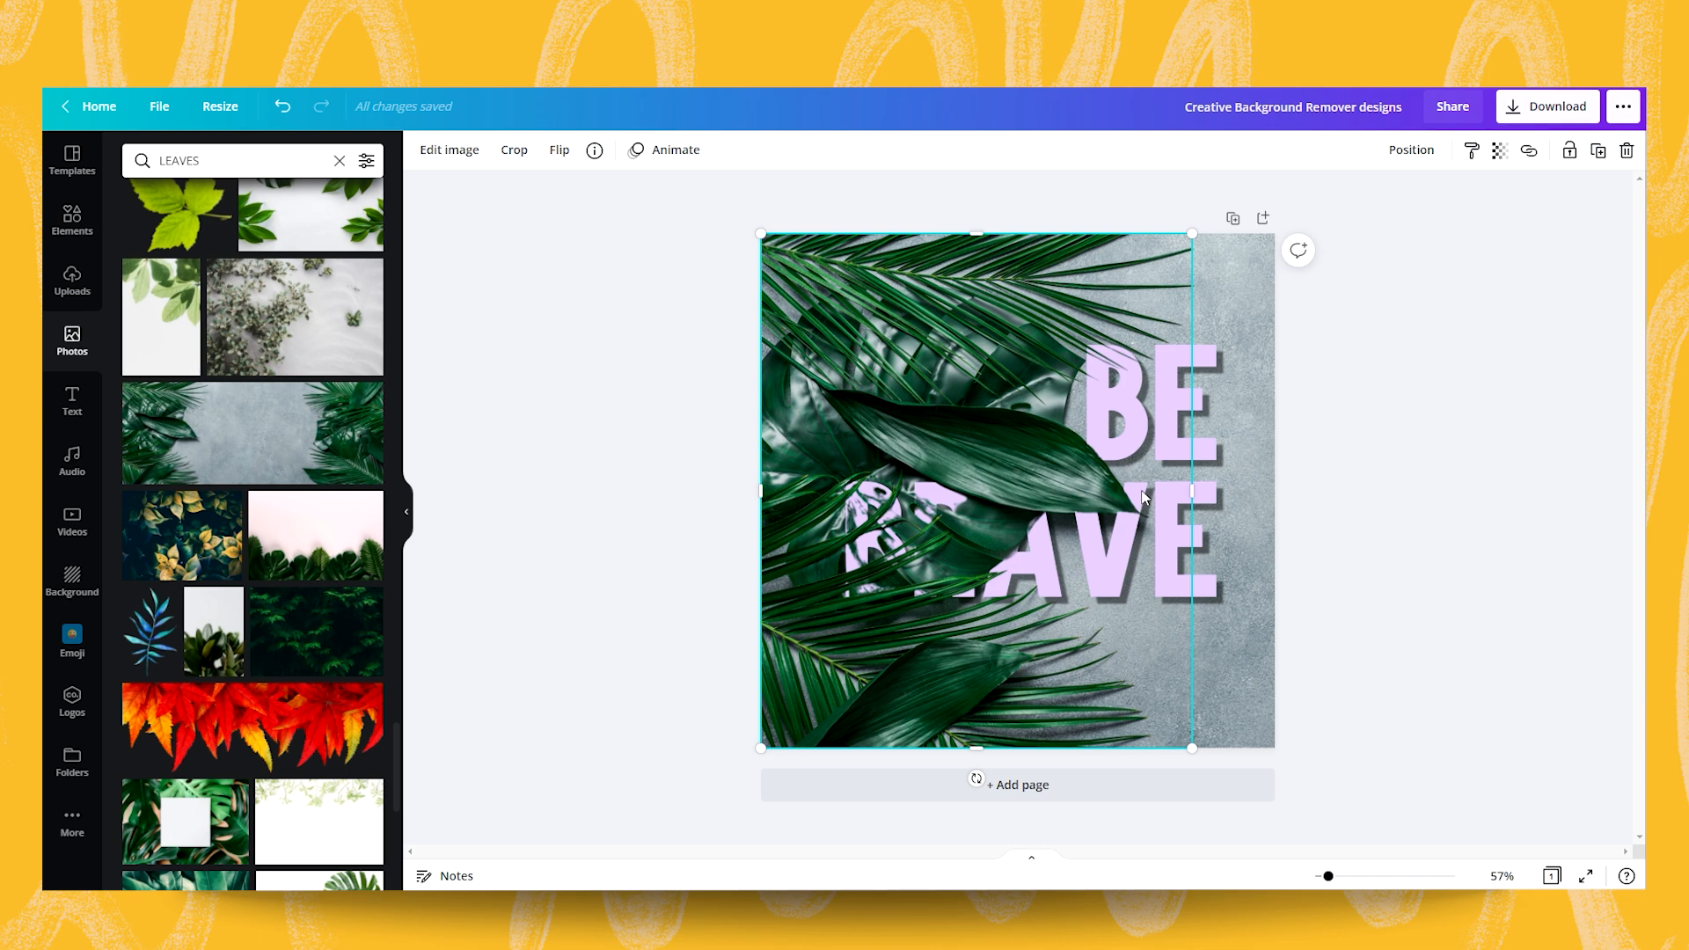
drag(1189, 490, 1105, 485)
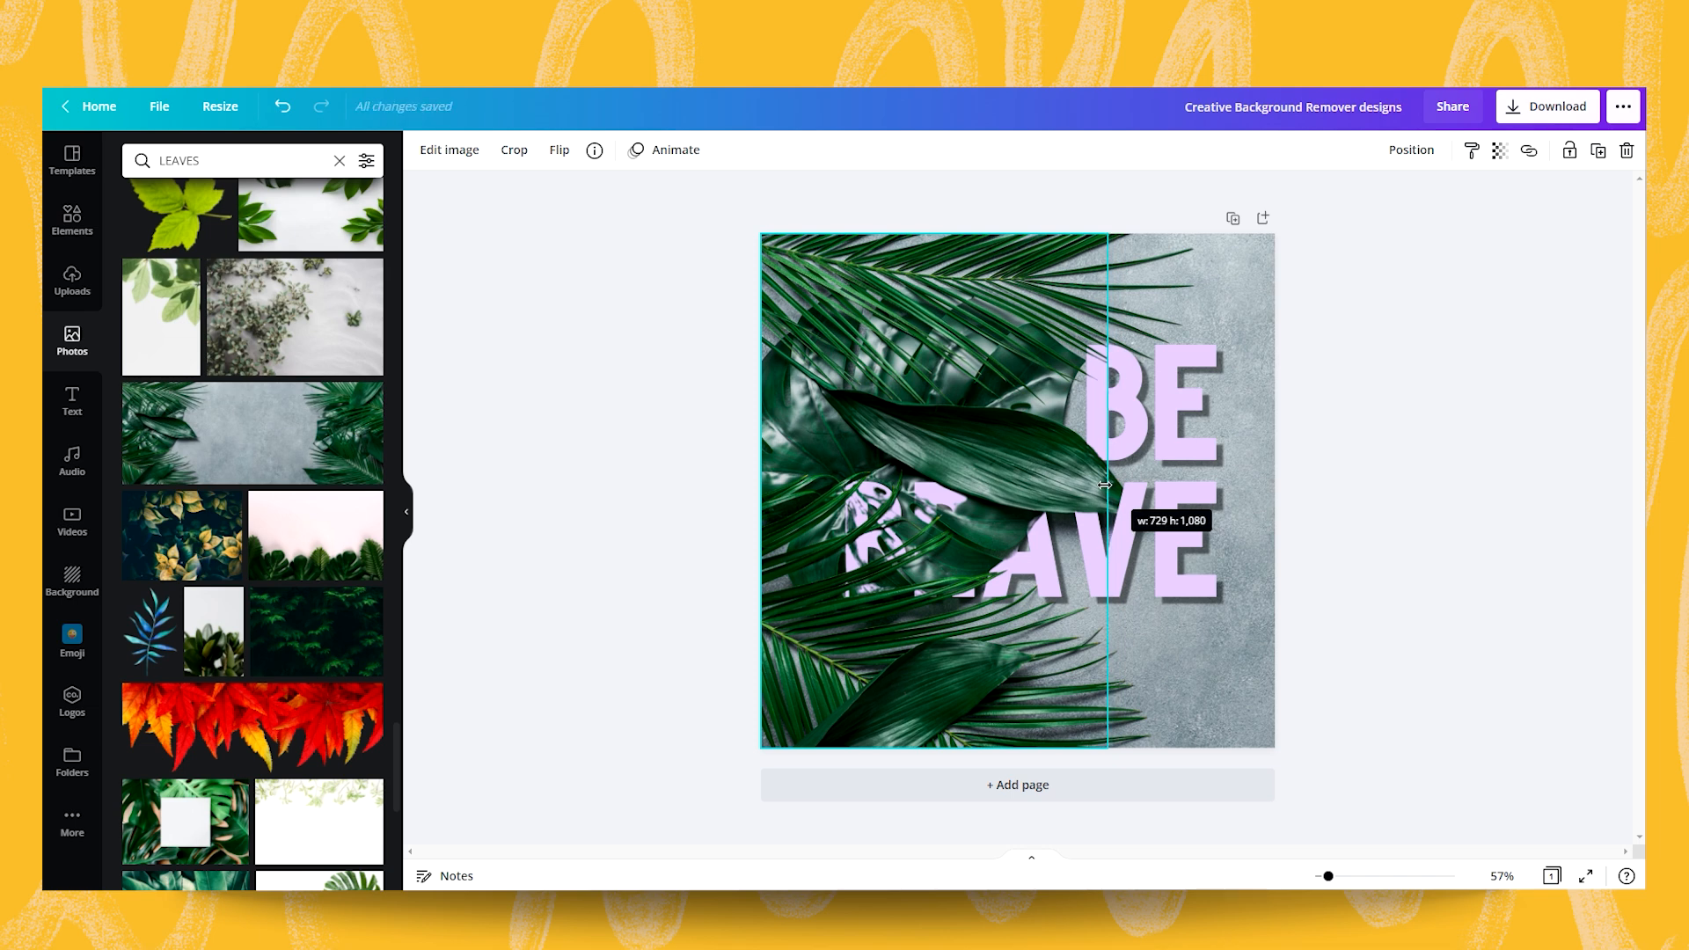
drag(1105, 485, 1105, 485)
click(1365, 501)
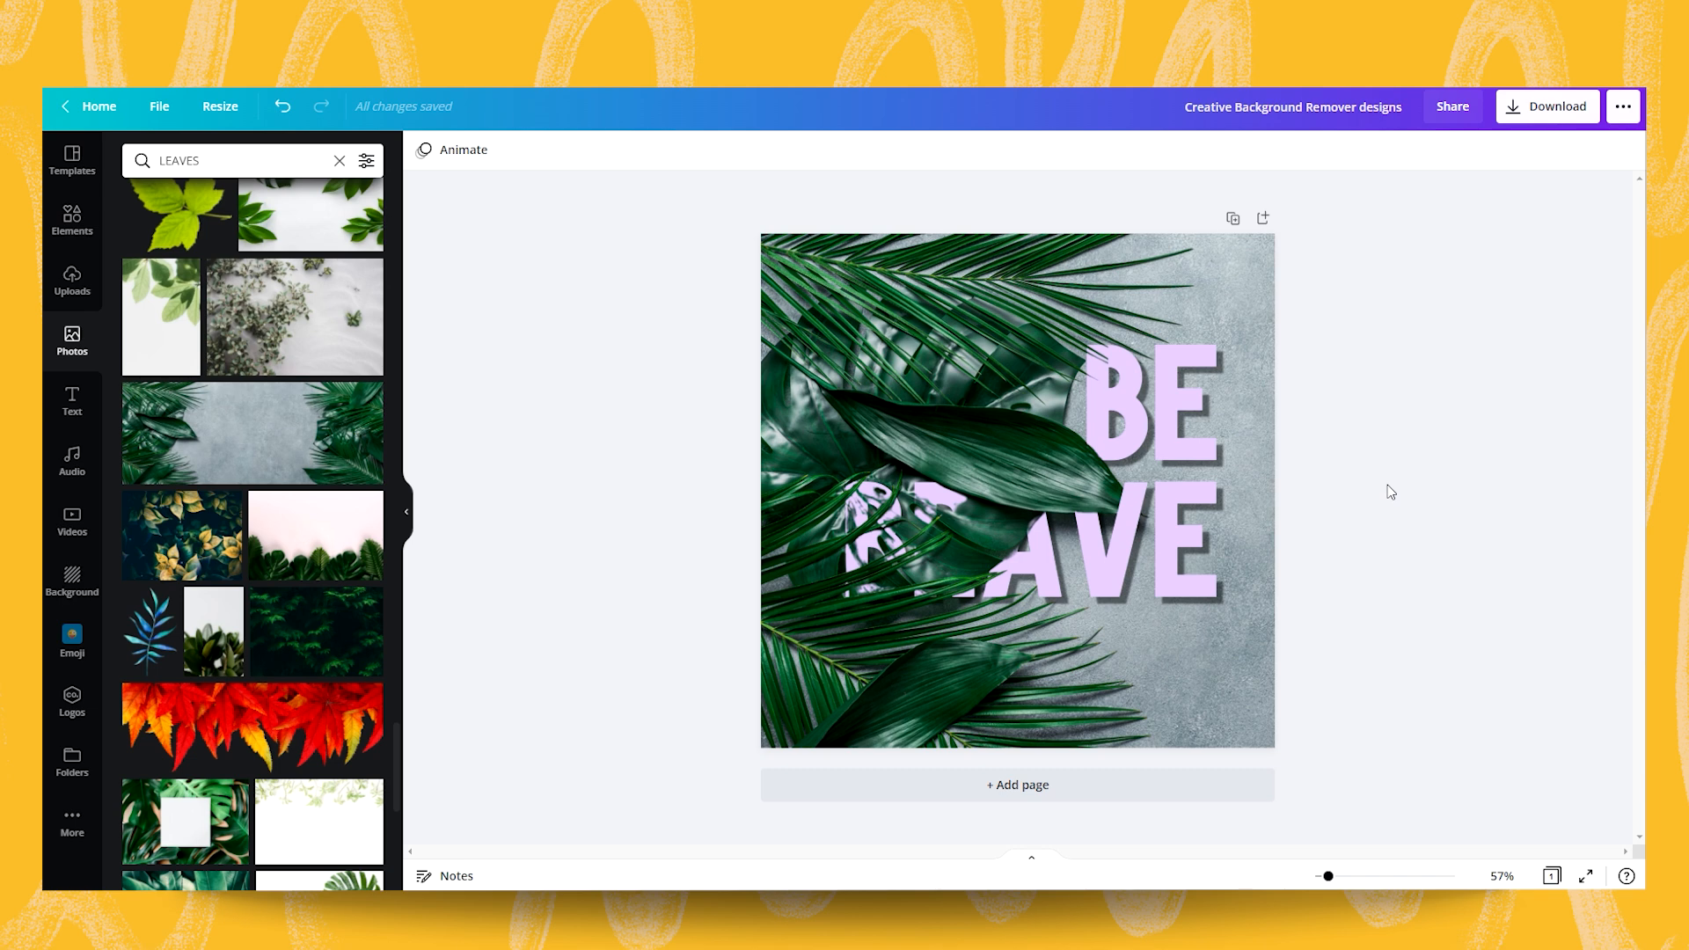
Step: Crop the leaf cutout from its left side to a width of about 268, uncovering the letters "BR" of "BRAVE"
click(979, 496)
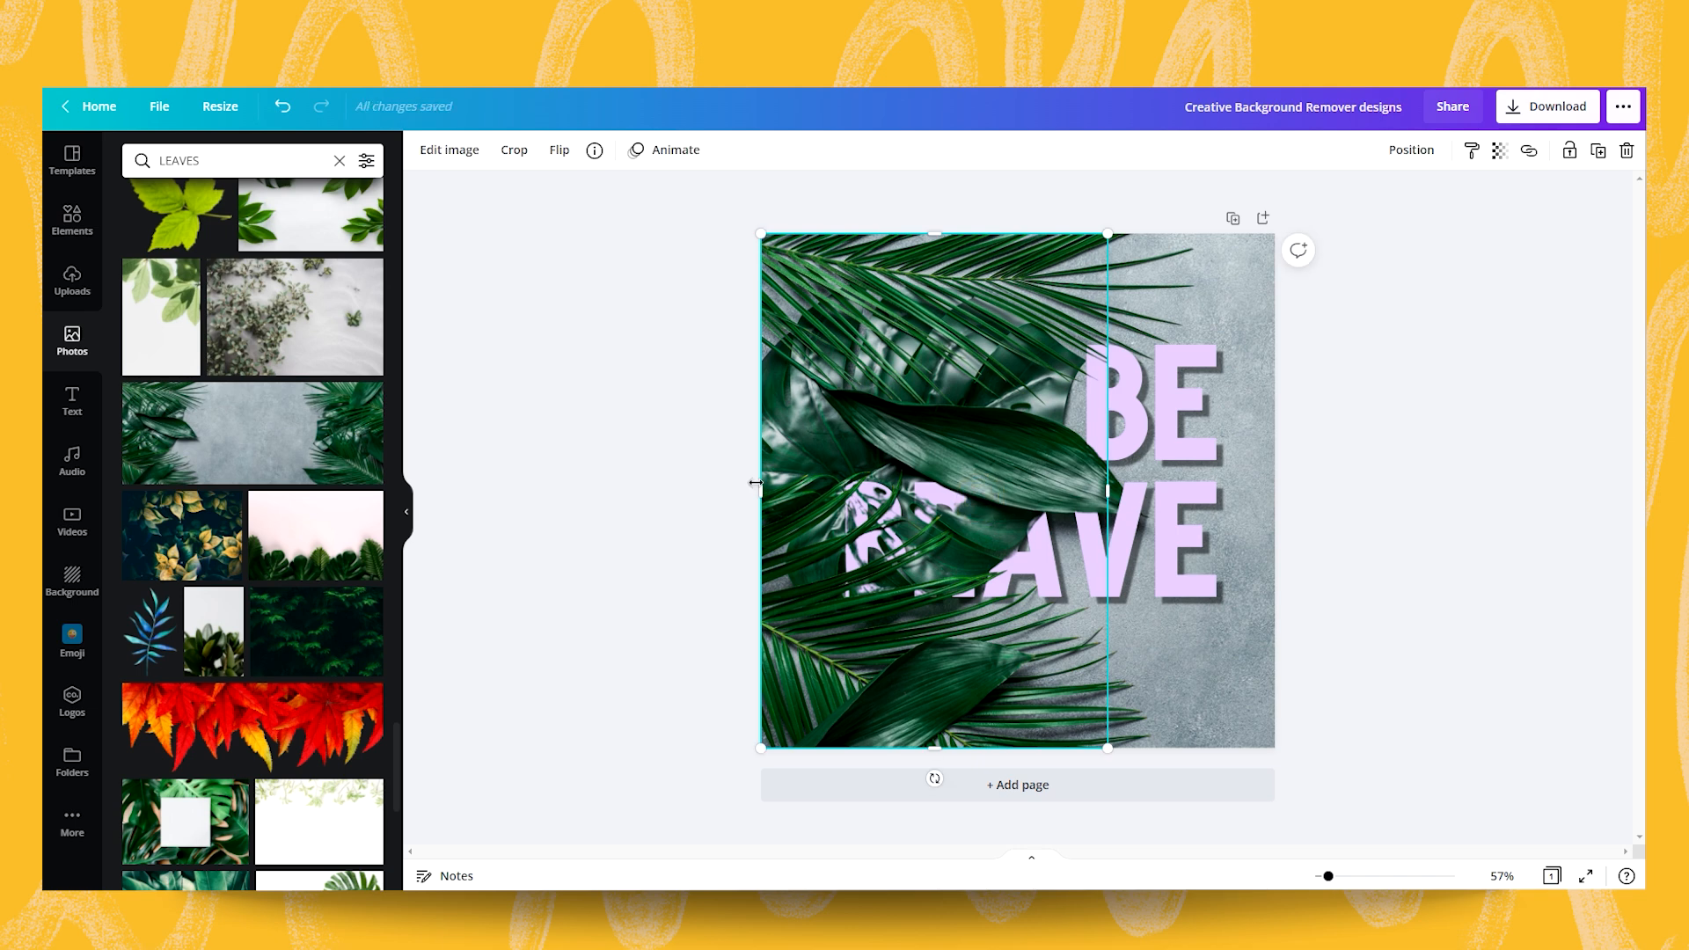
drag(761, 490, 977, 505)
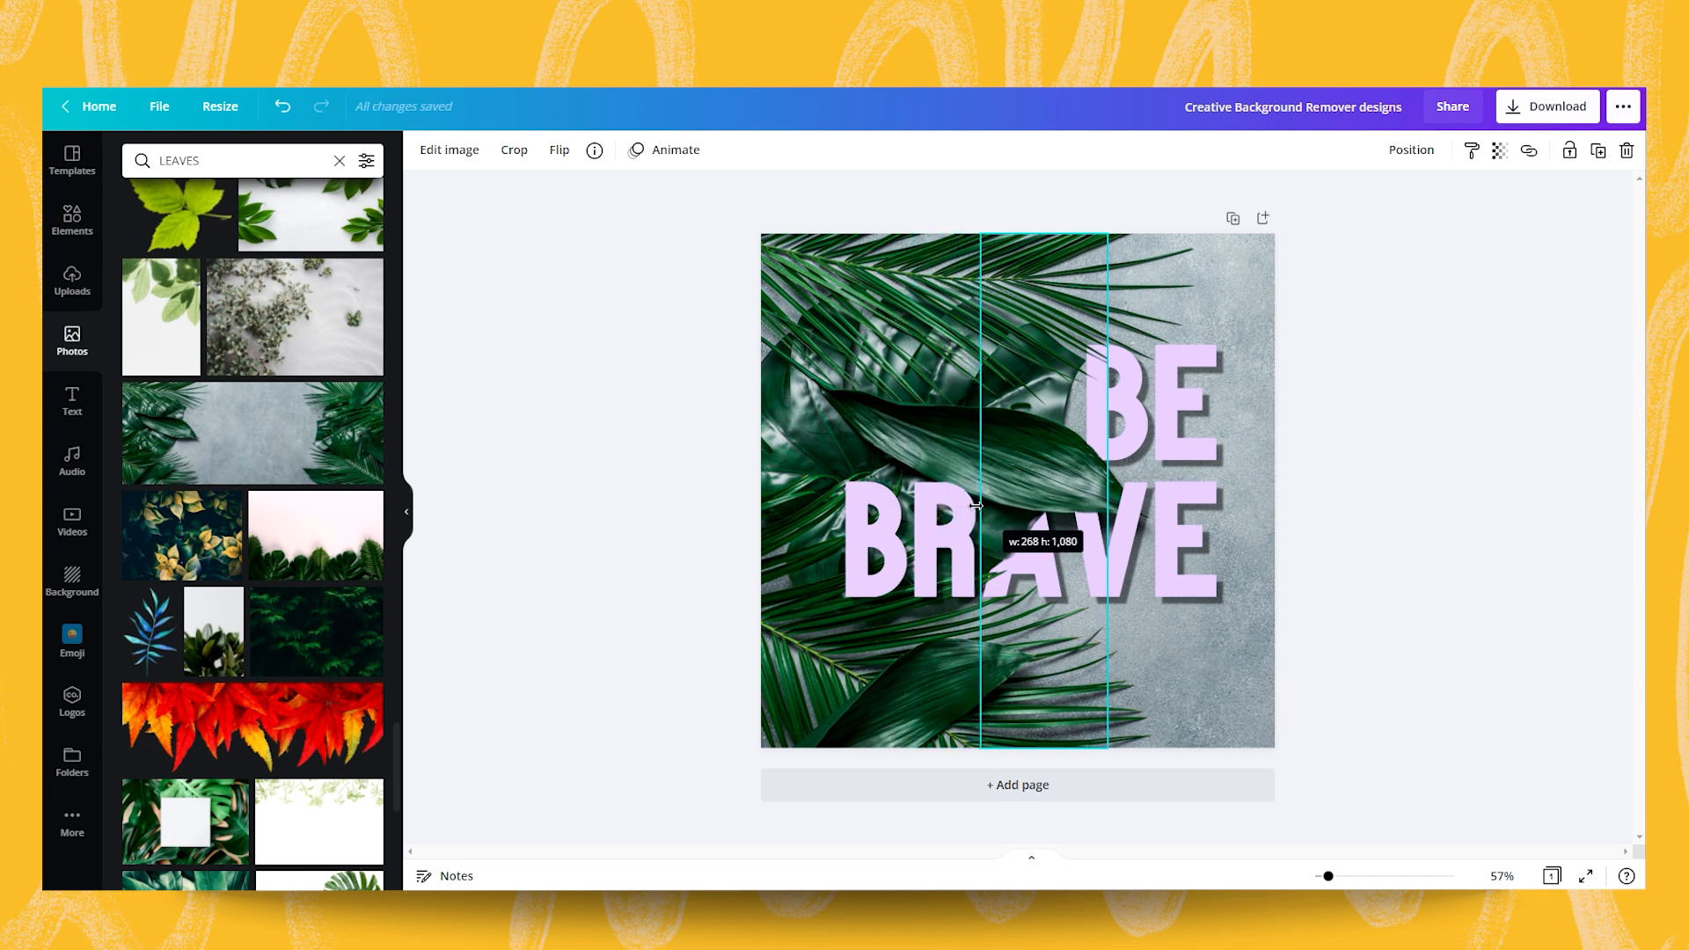
drag(976, 506, 977, 505)
click(1428, 508)
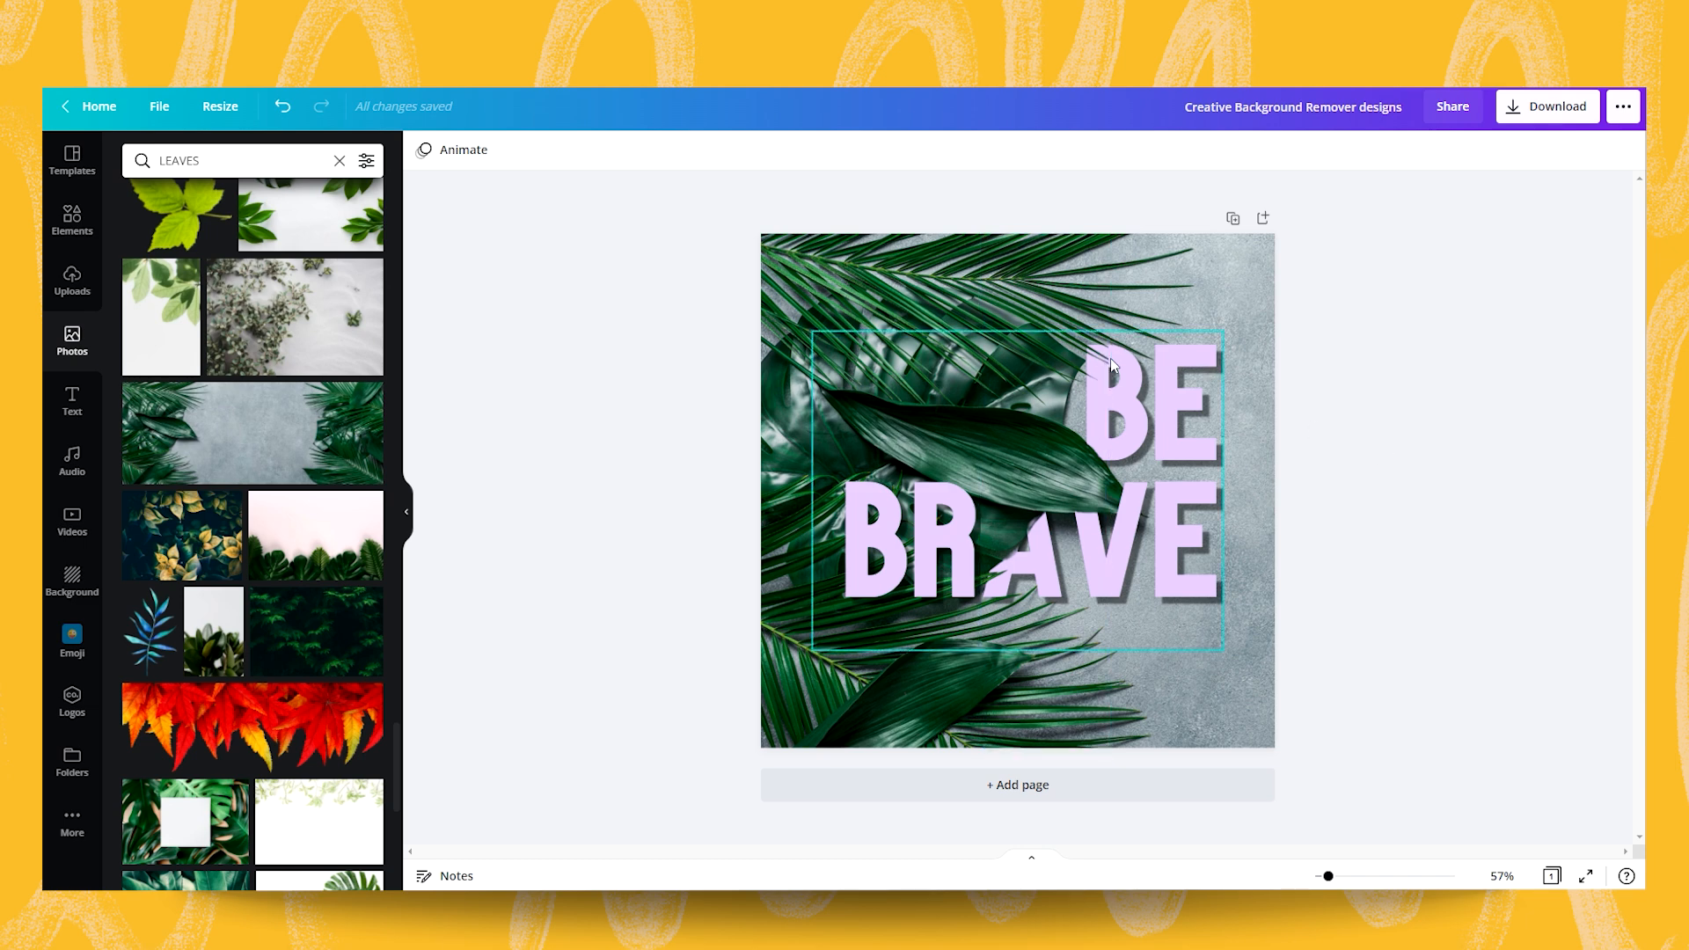
Step: Extend the leaf cutout's right crop edge slightly so it includes the tip of the big central leaf
click(1043, 377)
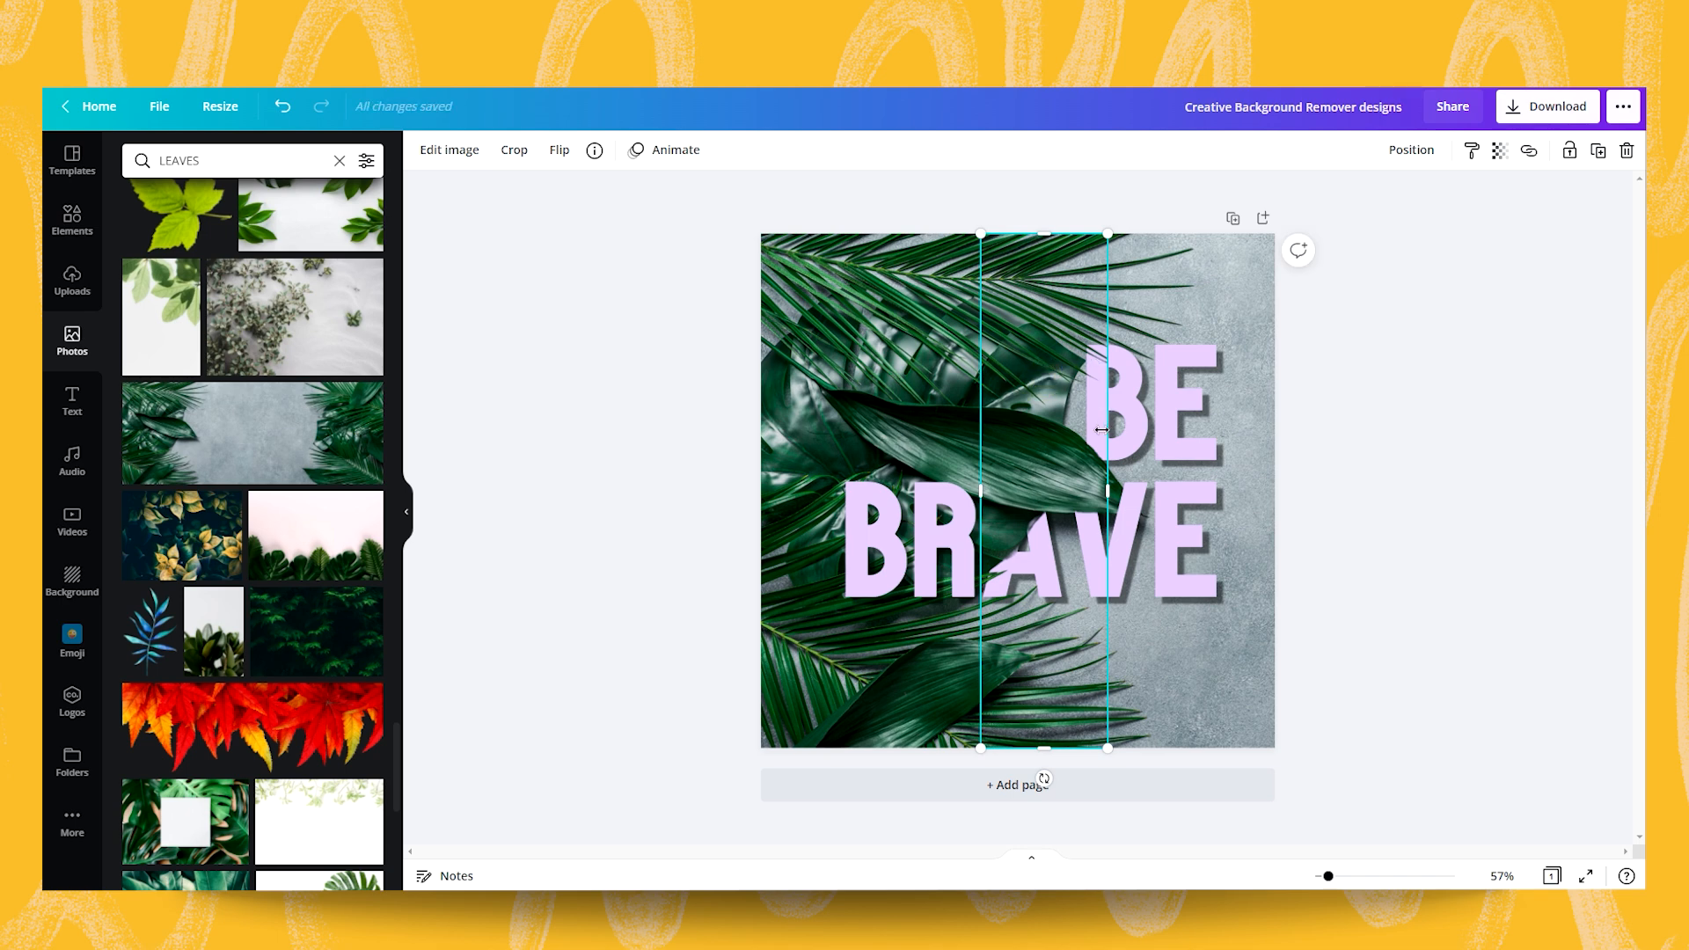
drag(1105, 486, 1120, 487)
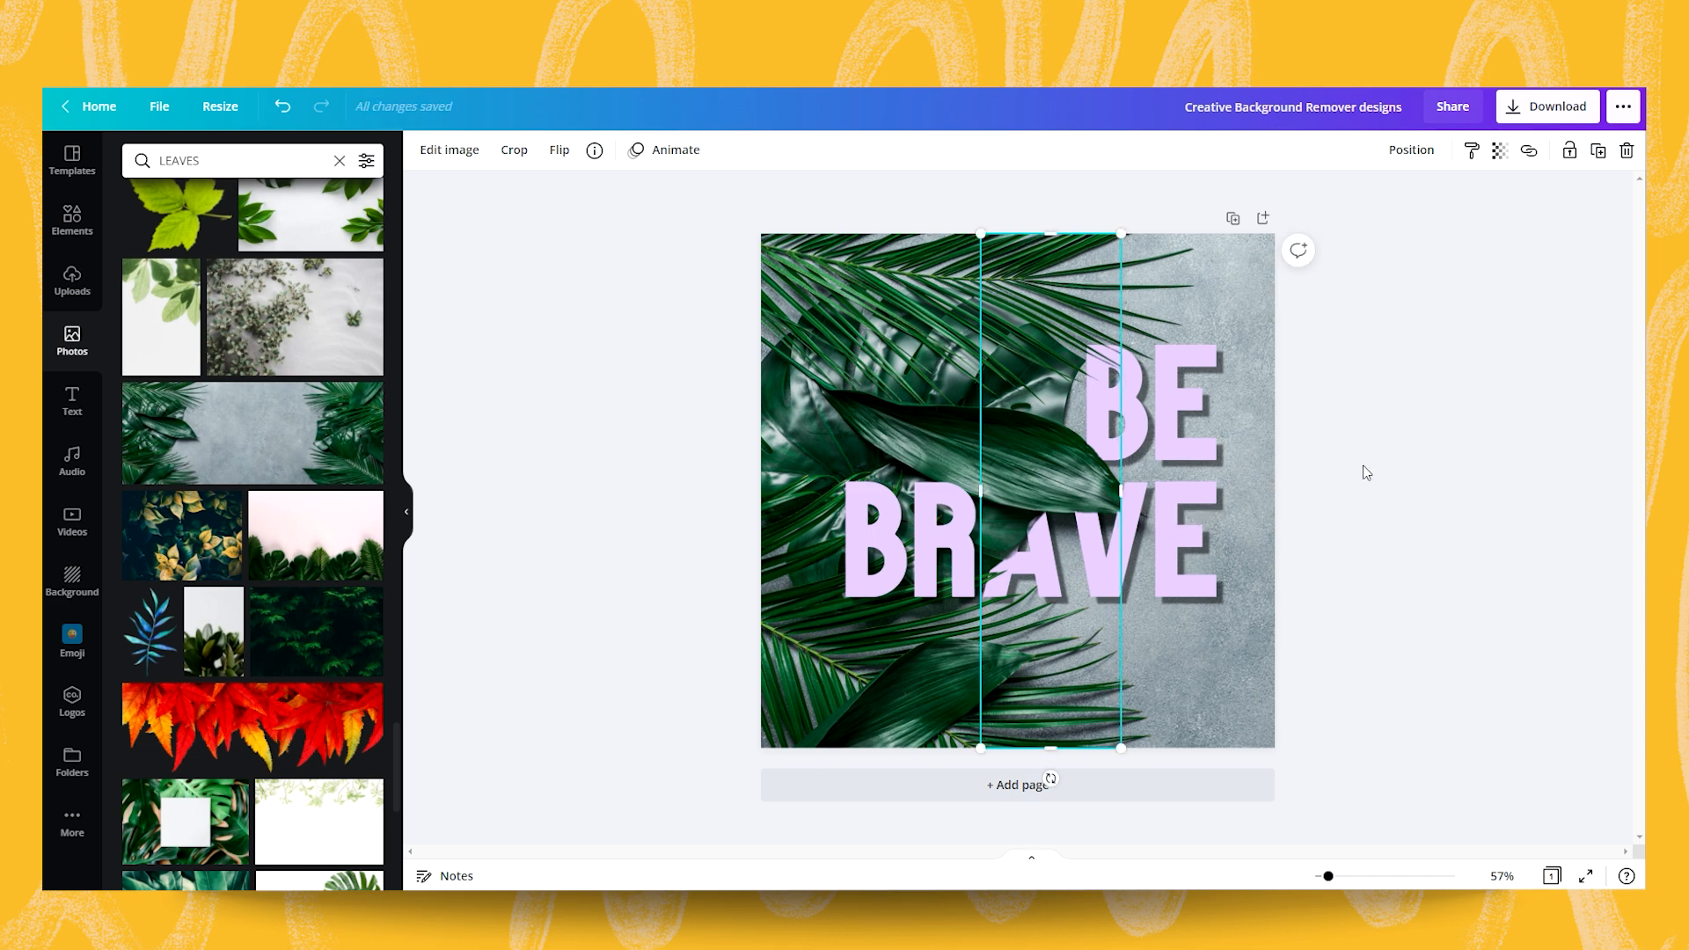
click(1363, 467)
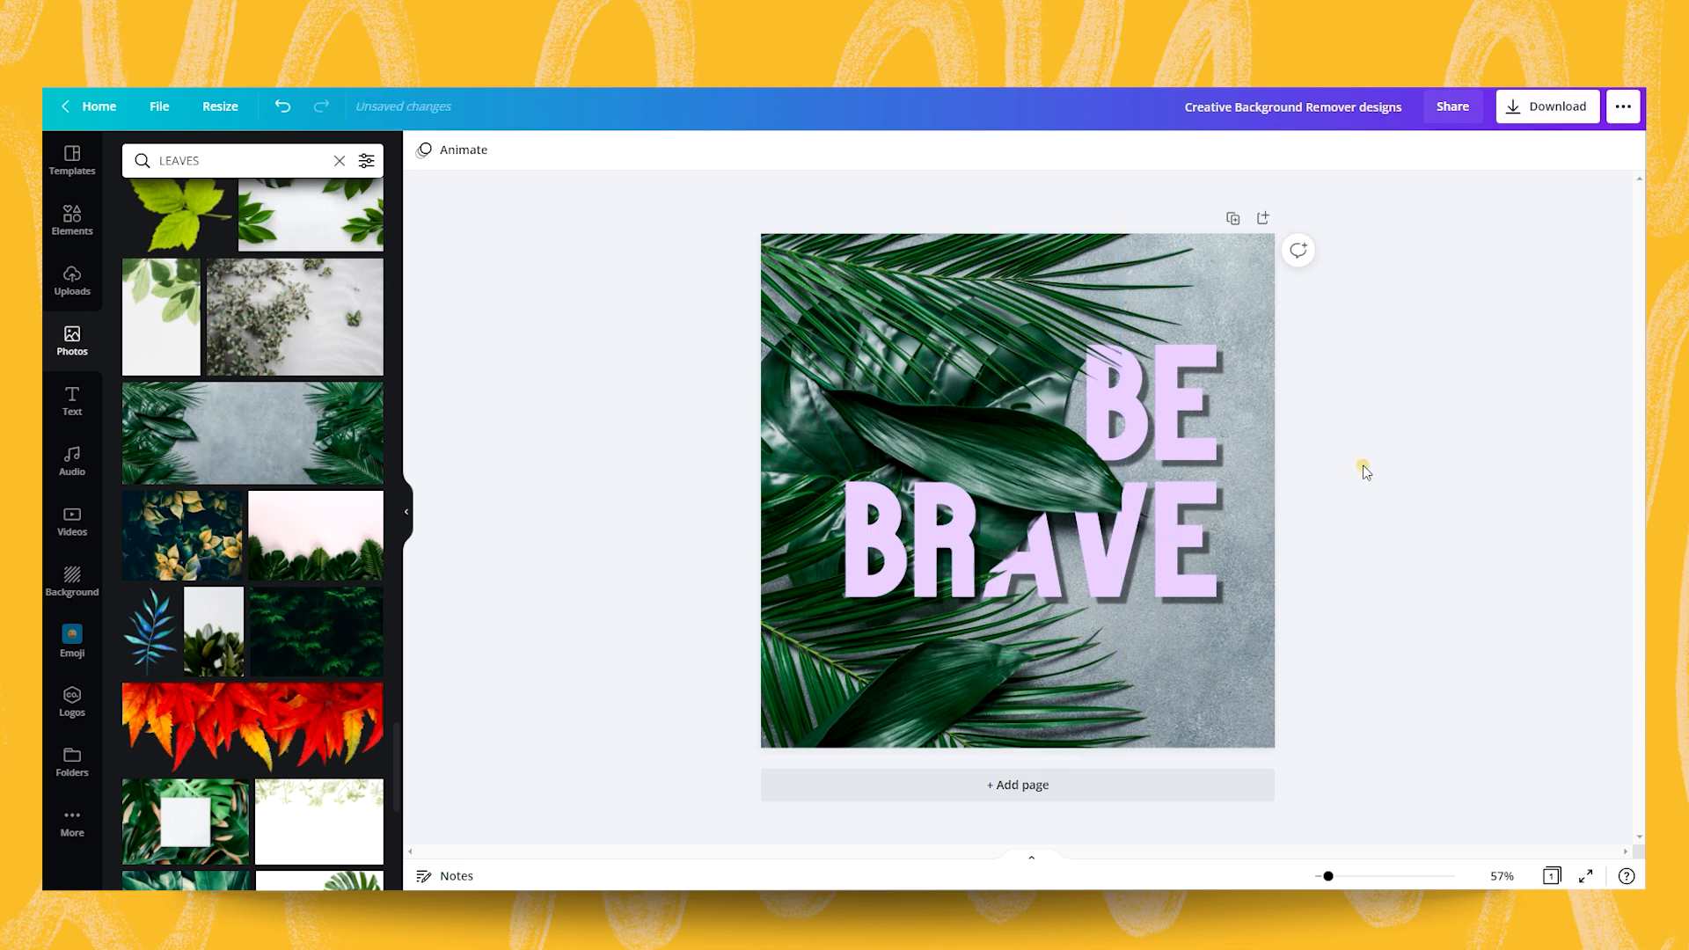
Step: Move the "BE BRAVE" text slightly to the right behind the leaf cutout
click(1217, 542)
drag(1198, 557, 1201, 556)
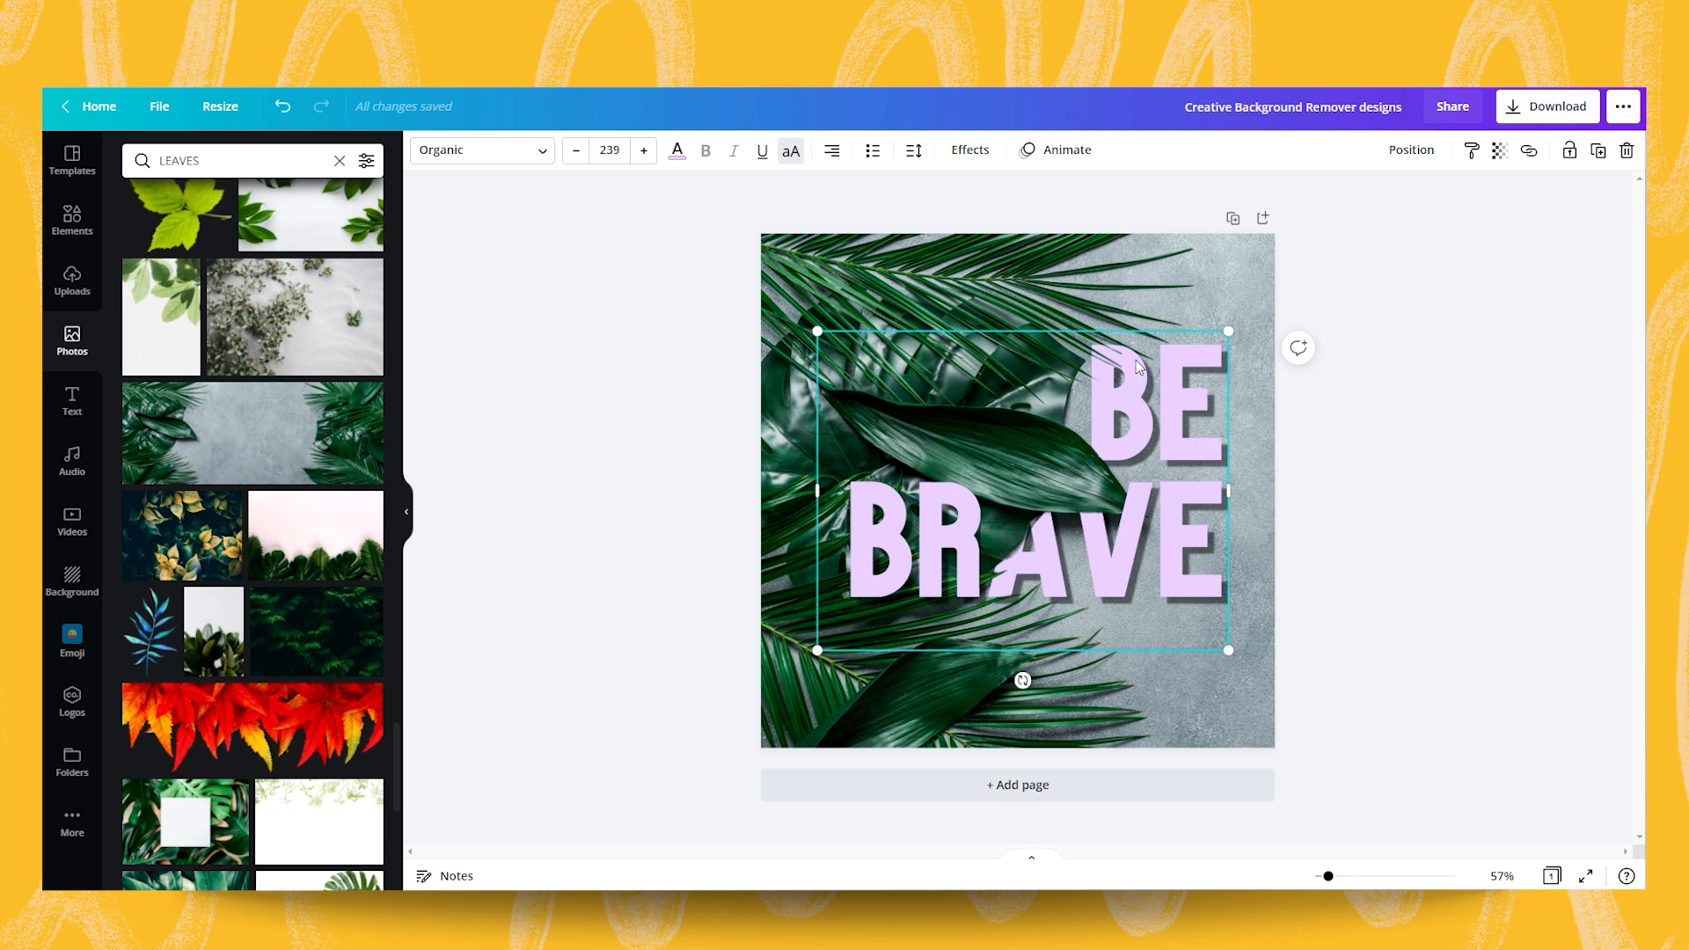
click(1180, 510)
click(1398, 528)
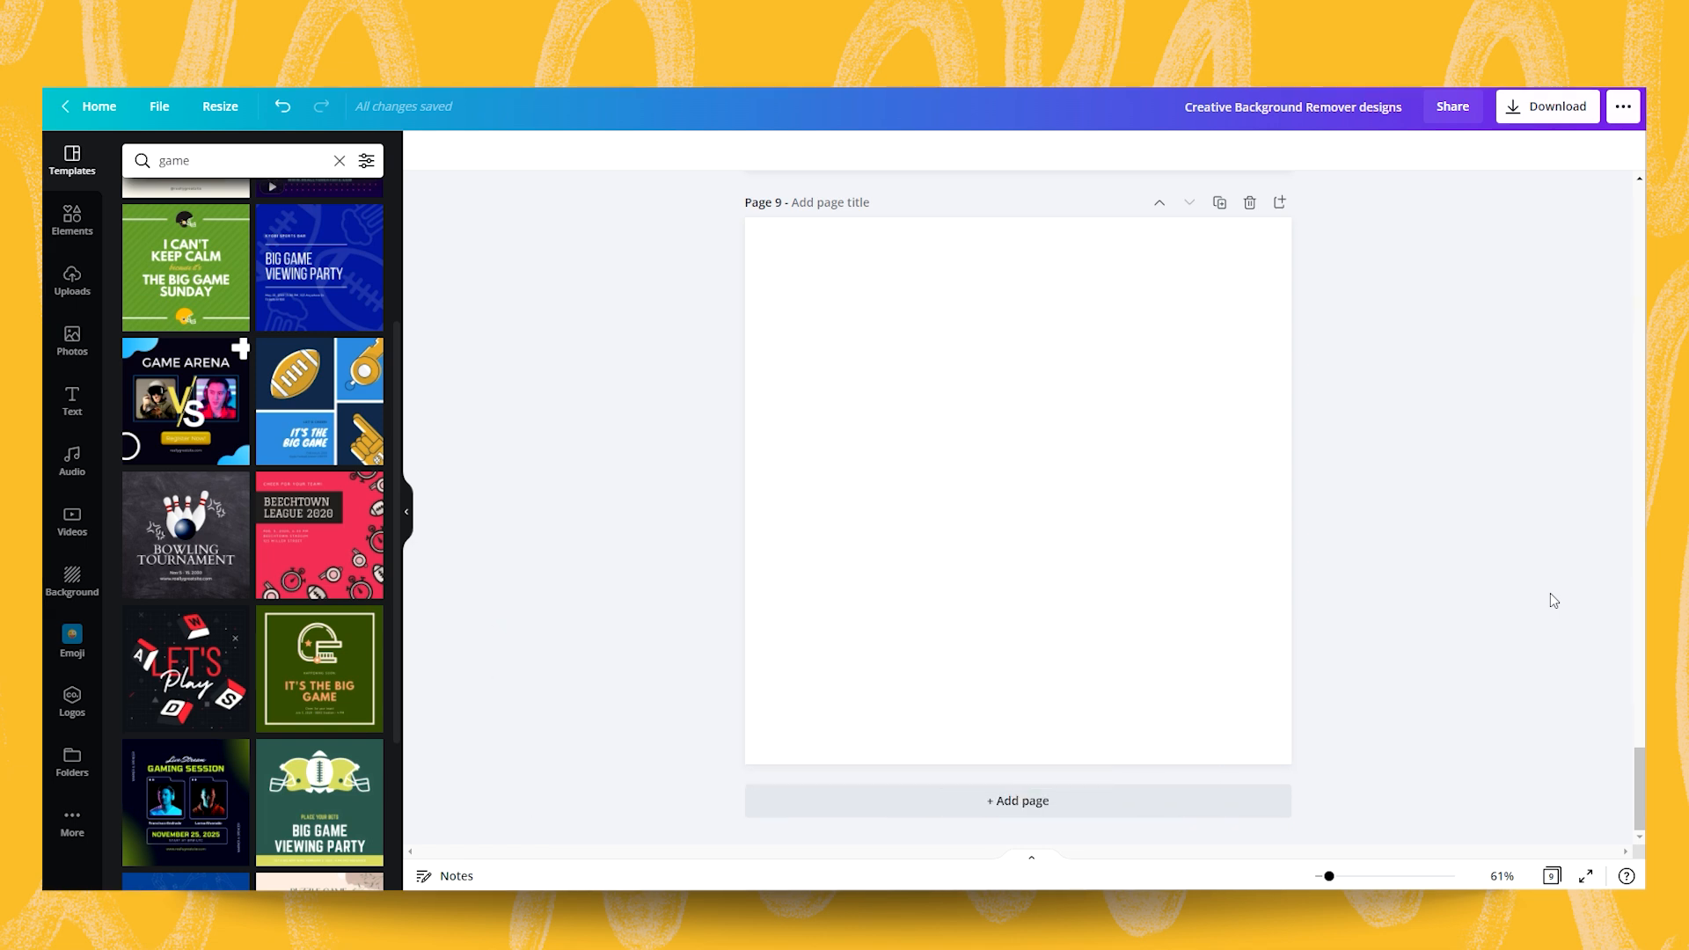
Step: Search the photos for "RETRO MAN" and add the moustached guitarist on a red background to blank page 9
double_click(224, 160)
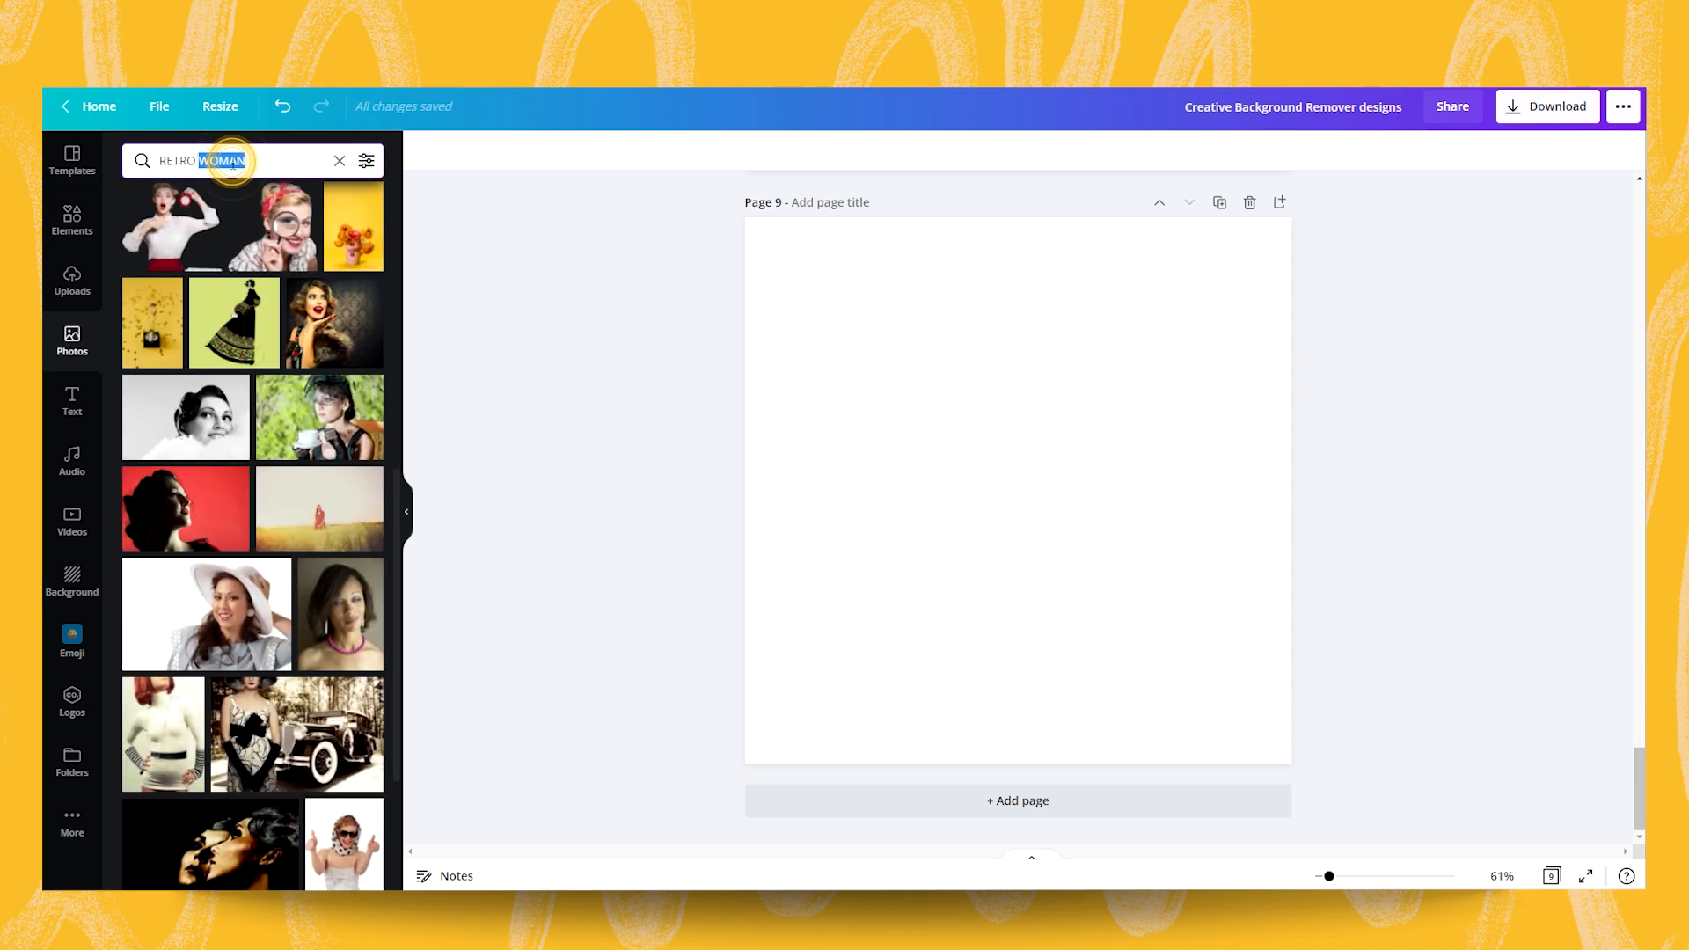
key(BackSpace)
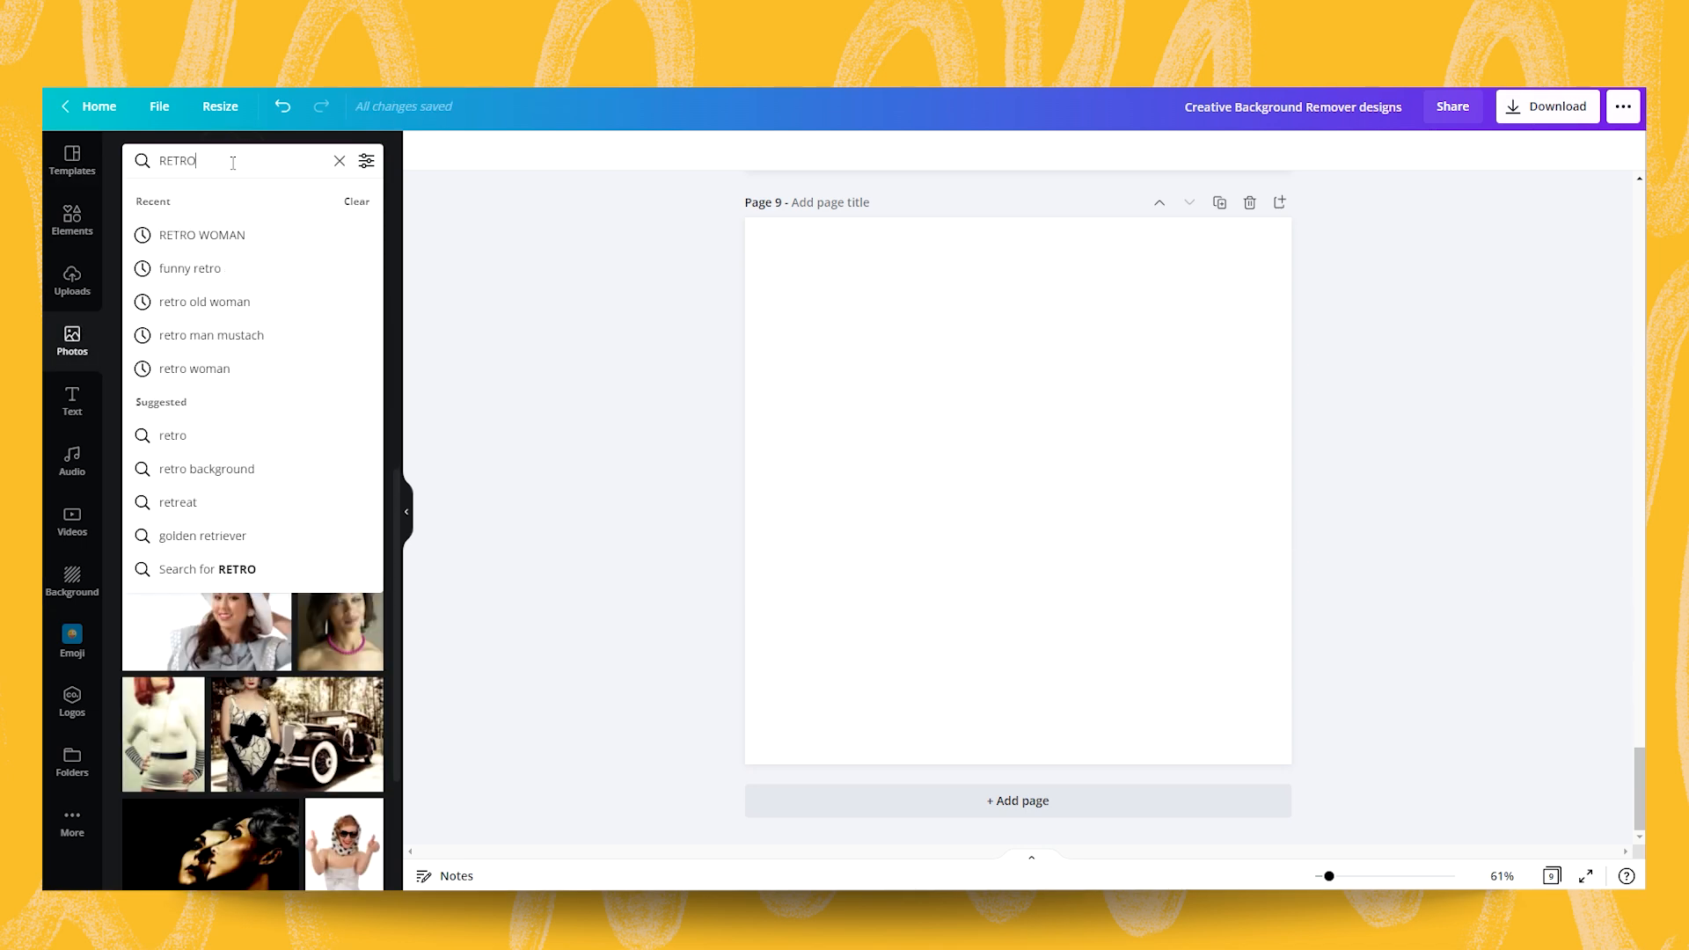
text(MAN)
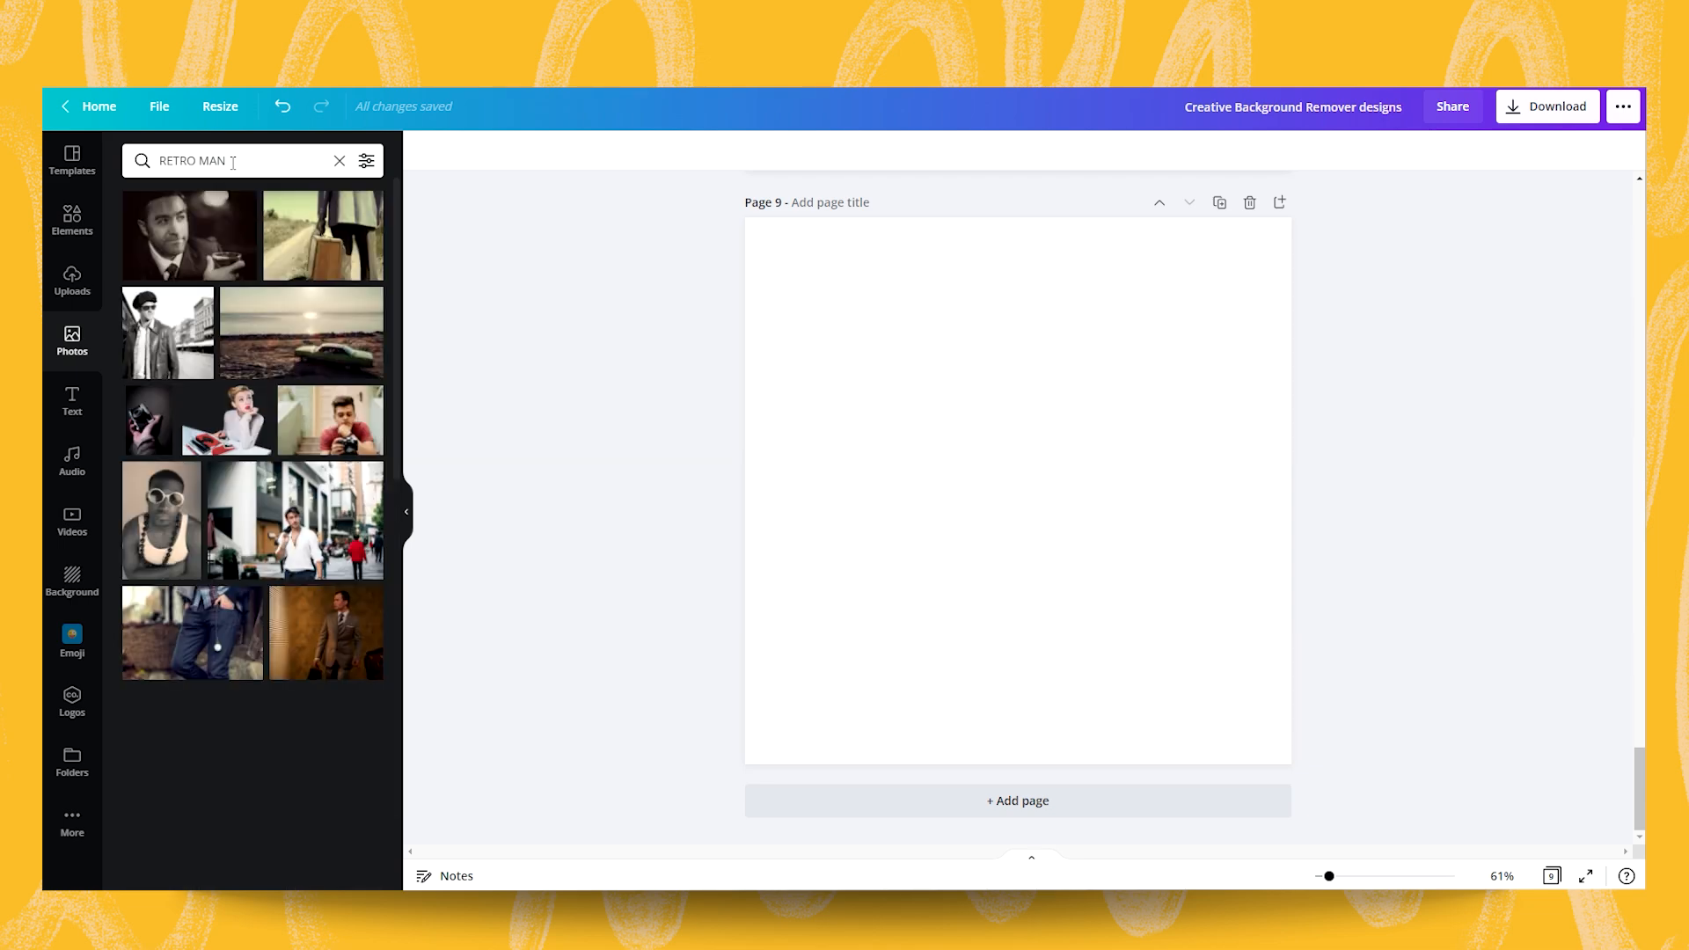
scroll(292, 570, down, 10)
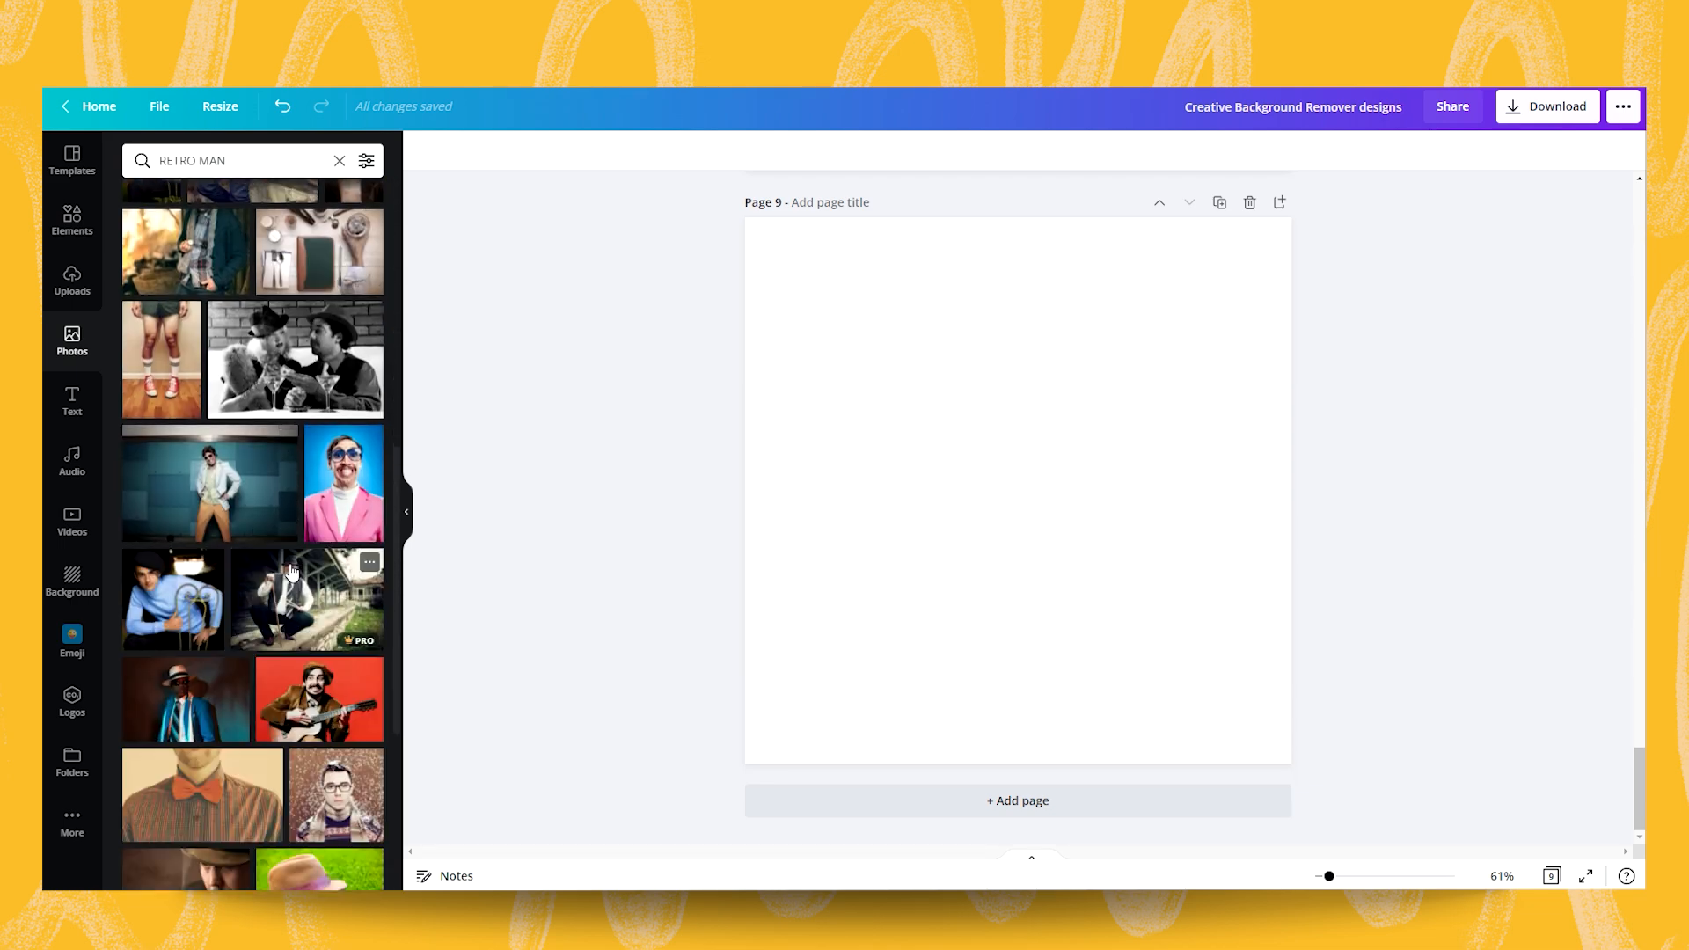
scroll(291, 555, down, 3)
scroll(289, 545, down, 1)
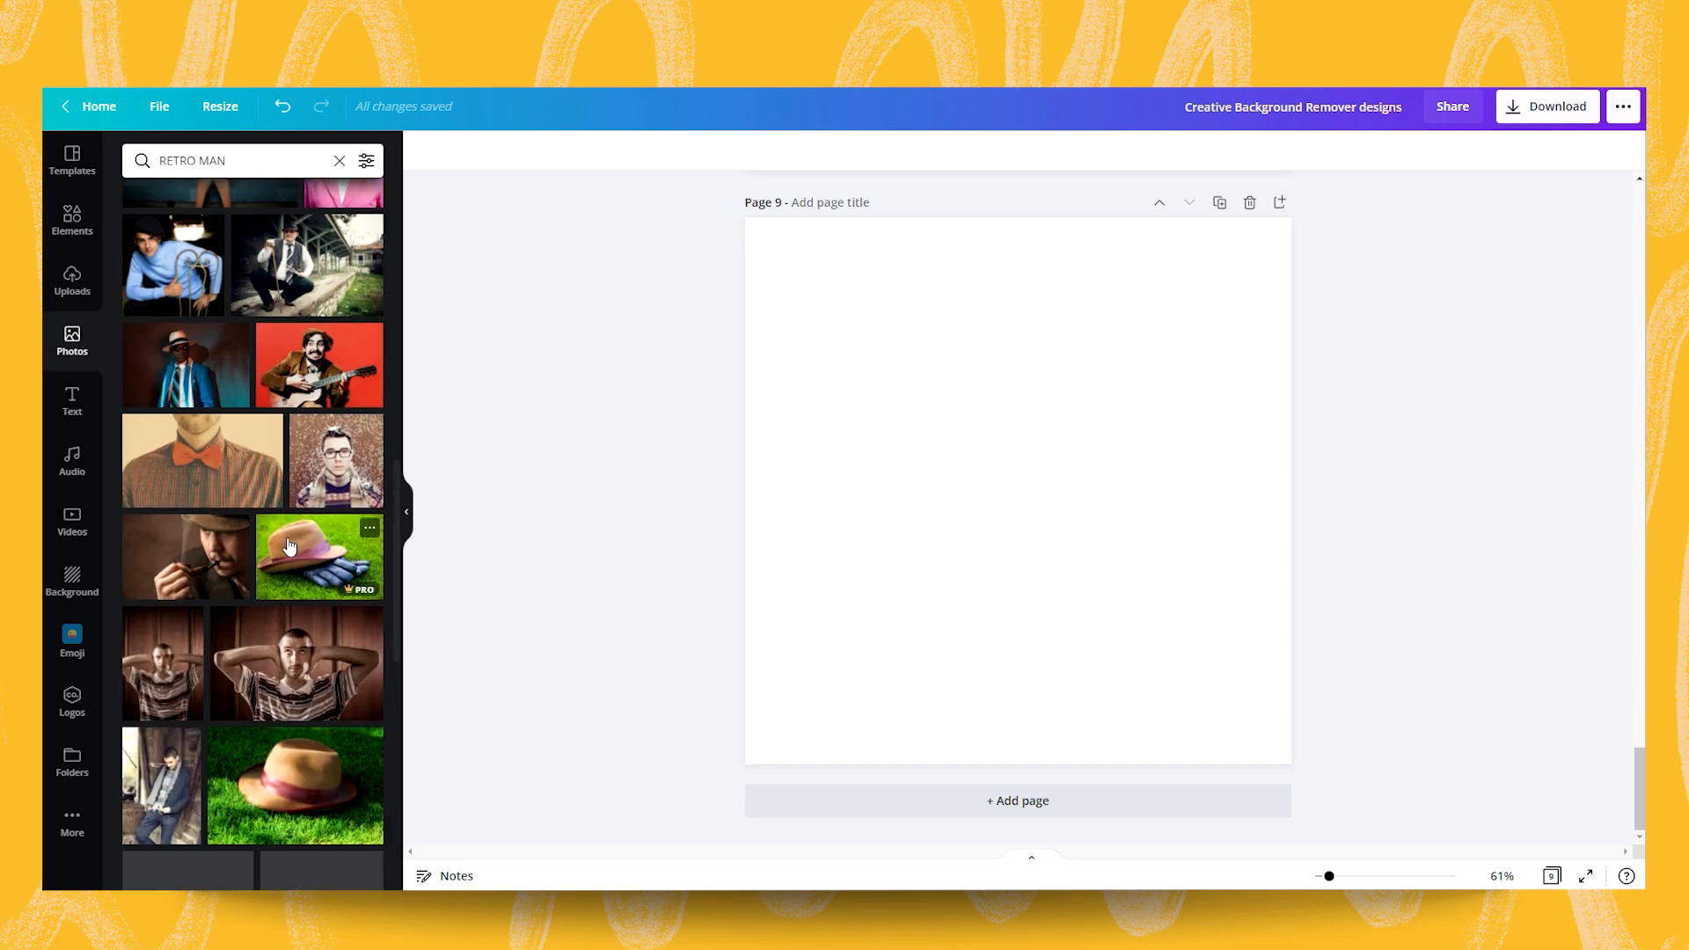
click(309, 374)
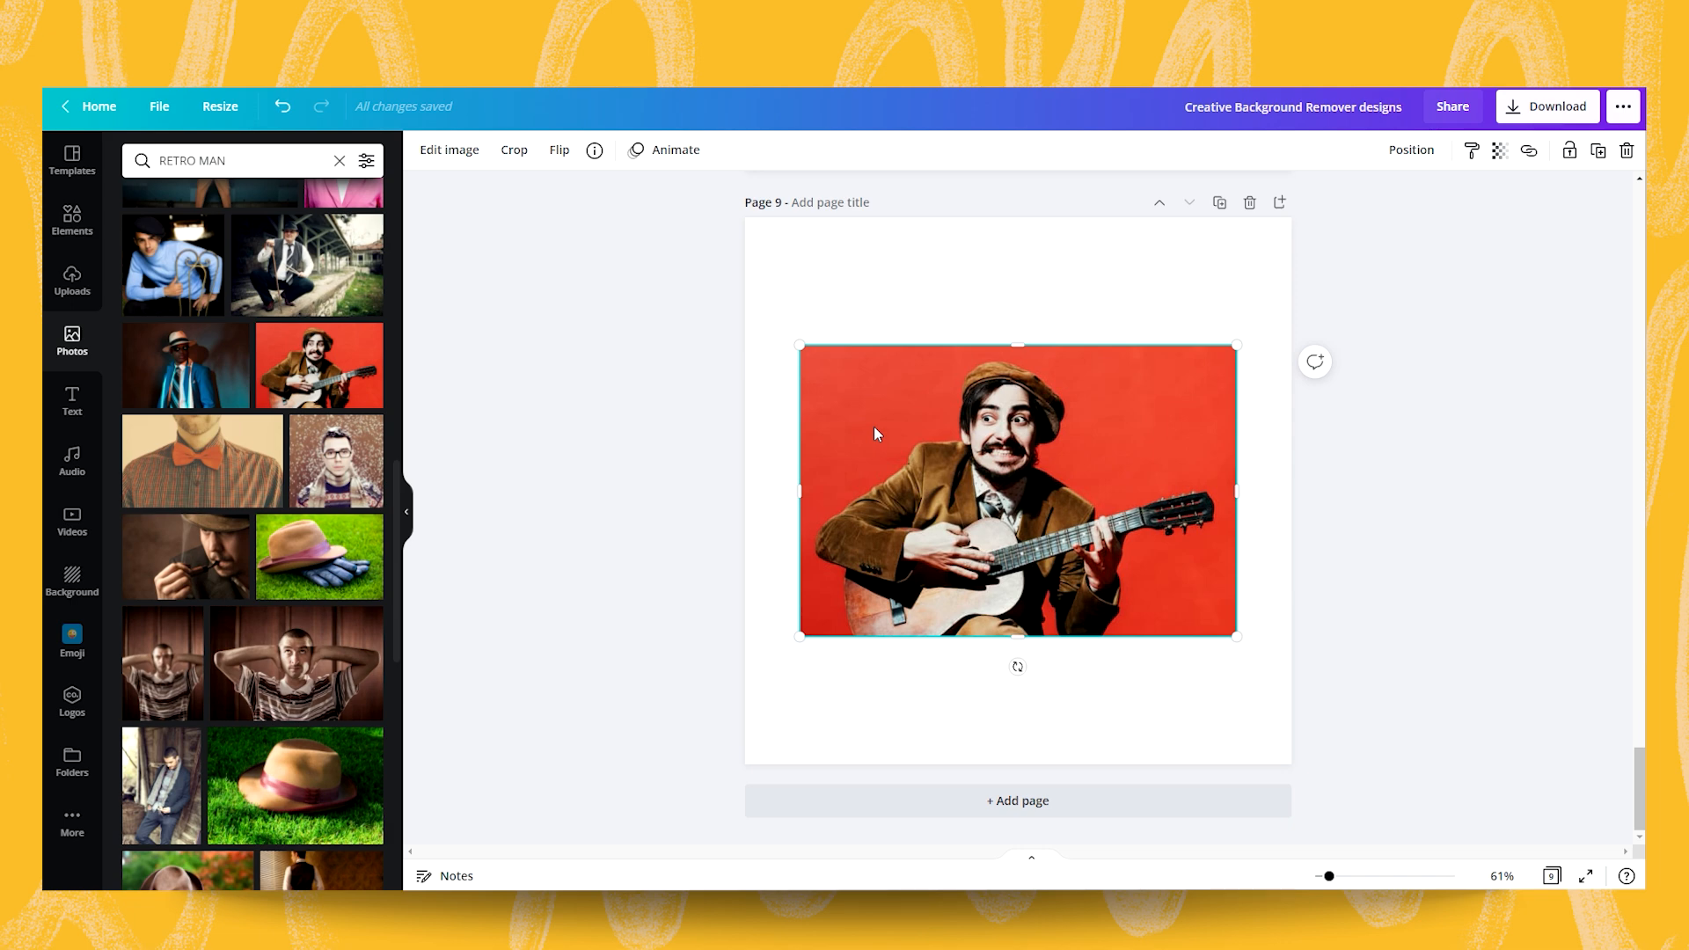
Step: Remove the red background from the guitarist photo and apply the change
click(475, 153)
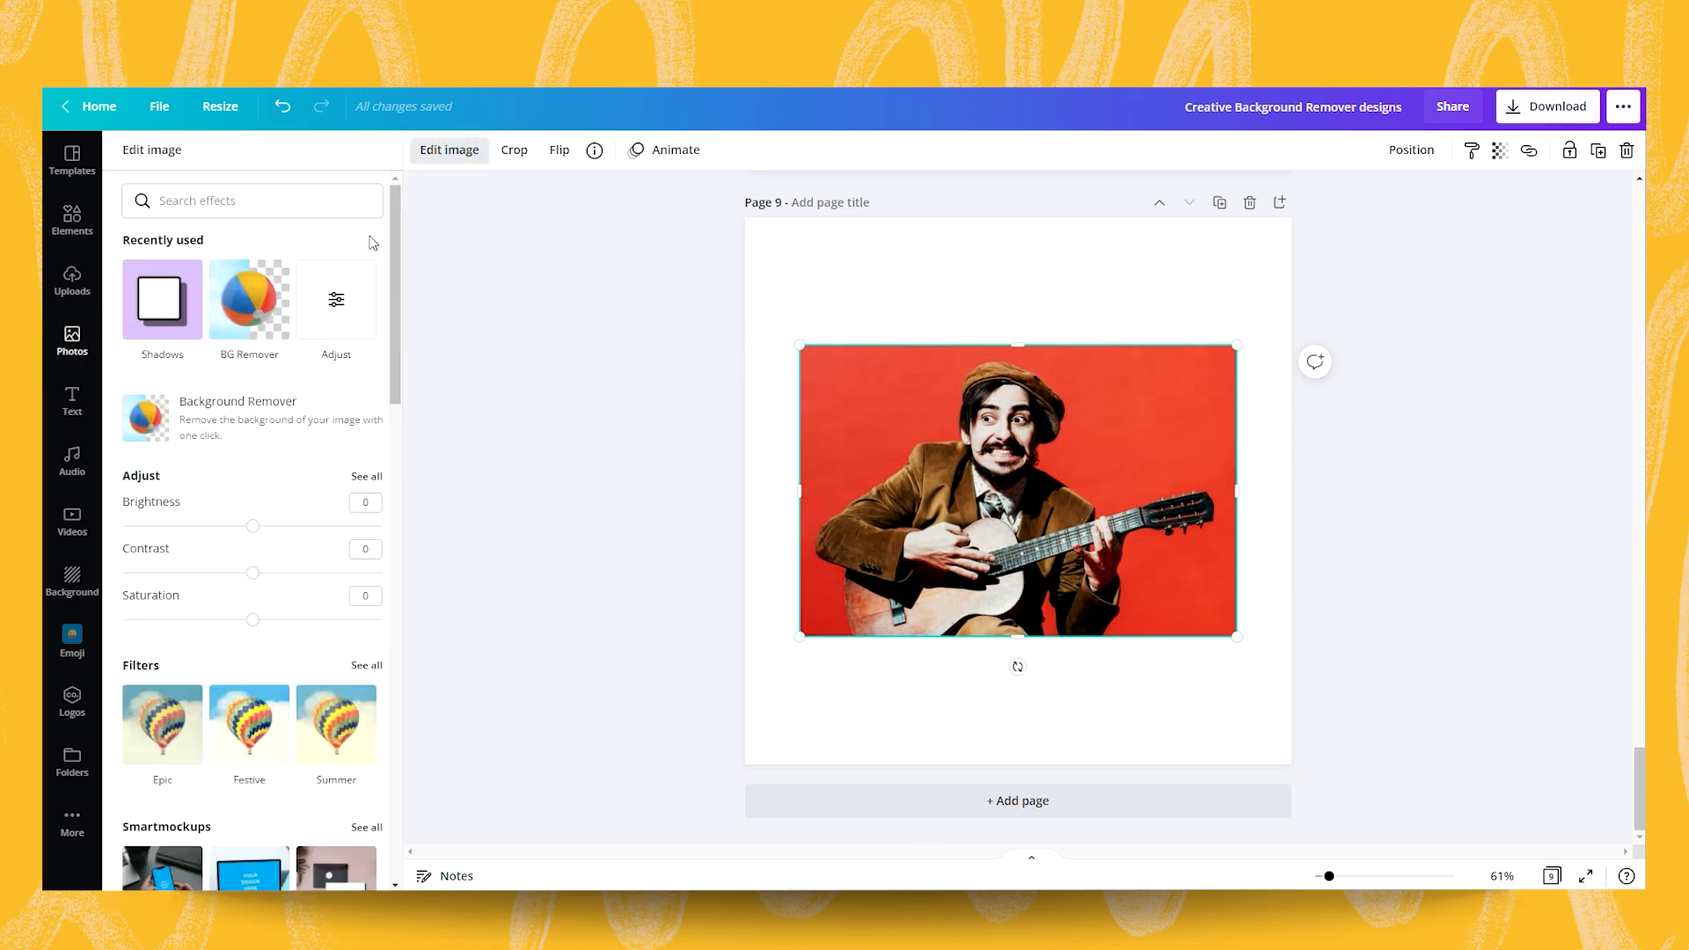
click(273, 297)
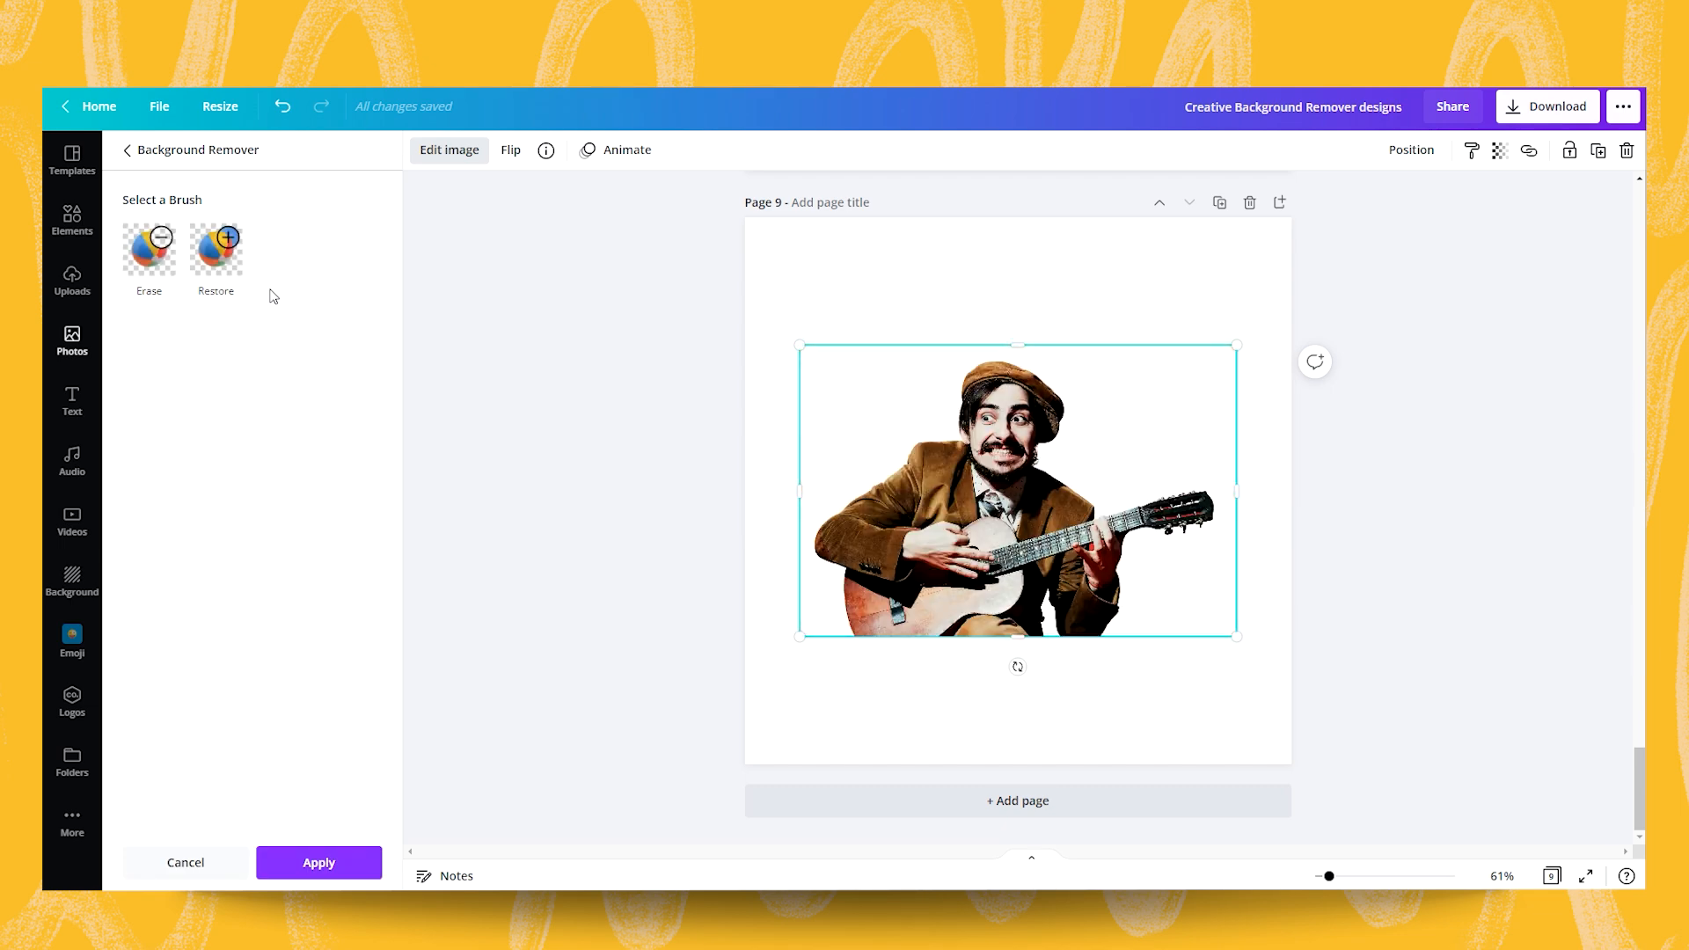
click(327, 852)
click(849, 261)
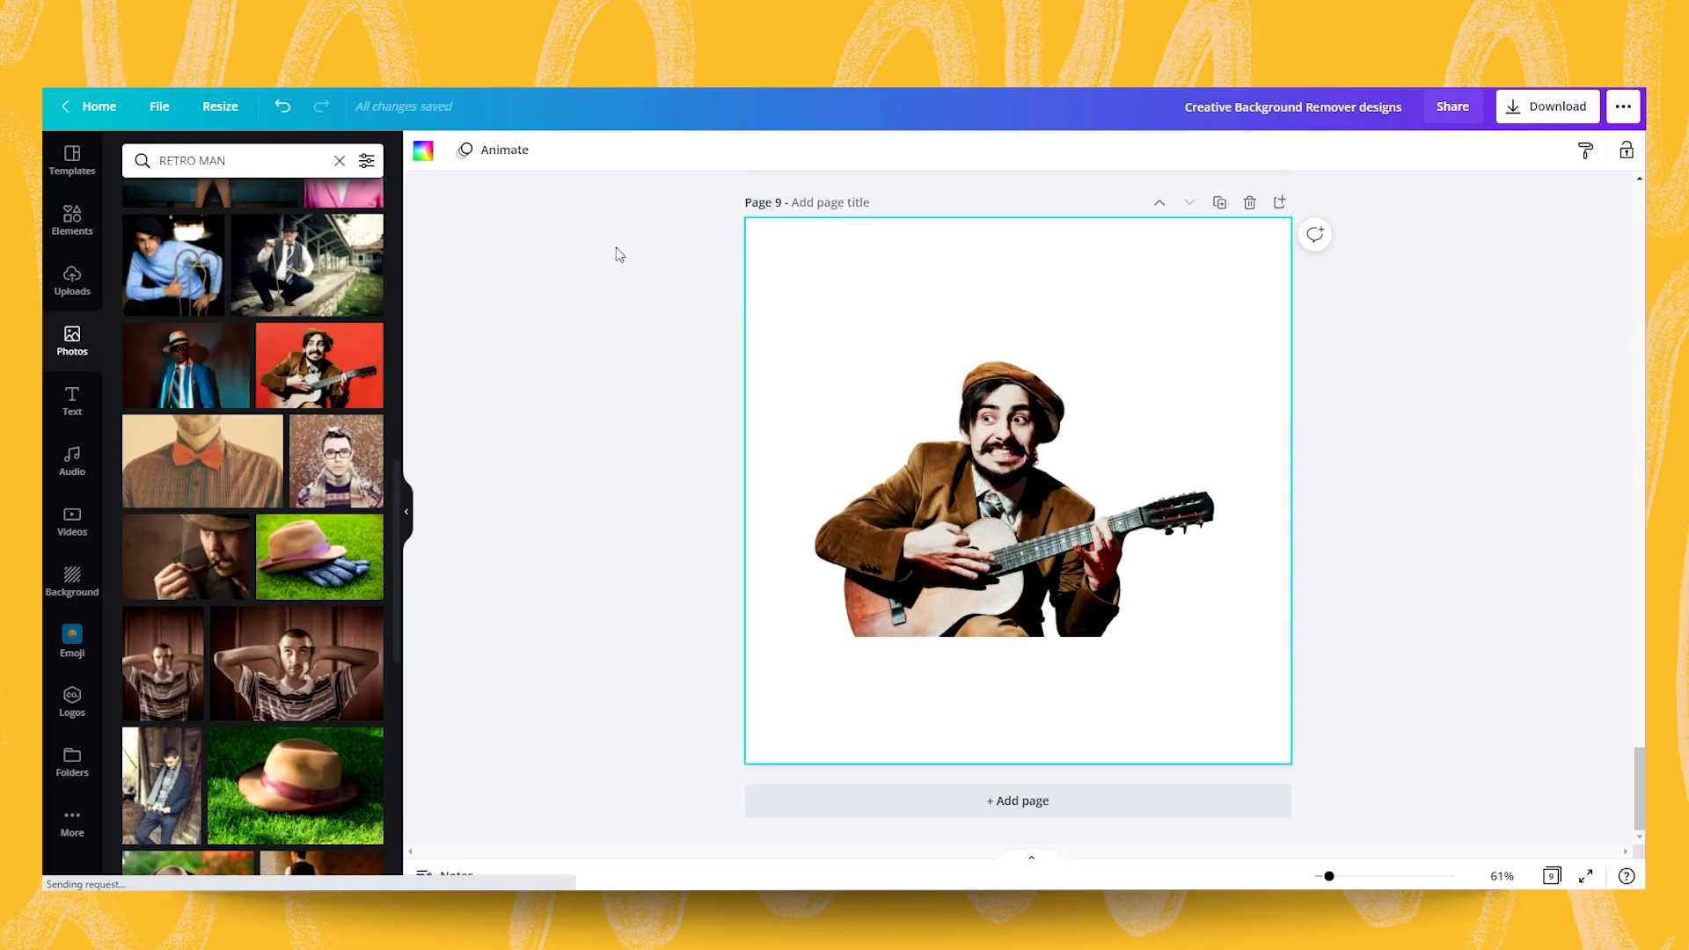
Step: Search the photos for "OLD PAPER", set the dark-edged brown paper as page 9's background, and select the guitarist cutout
click(244, 165)
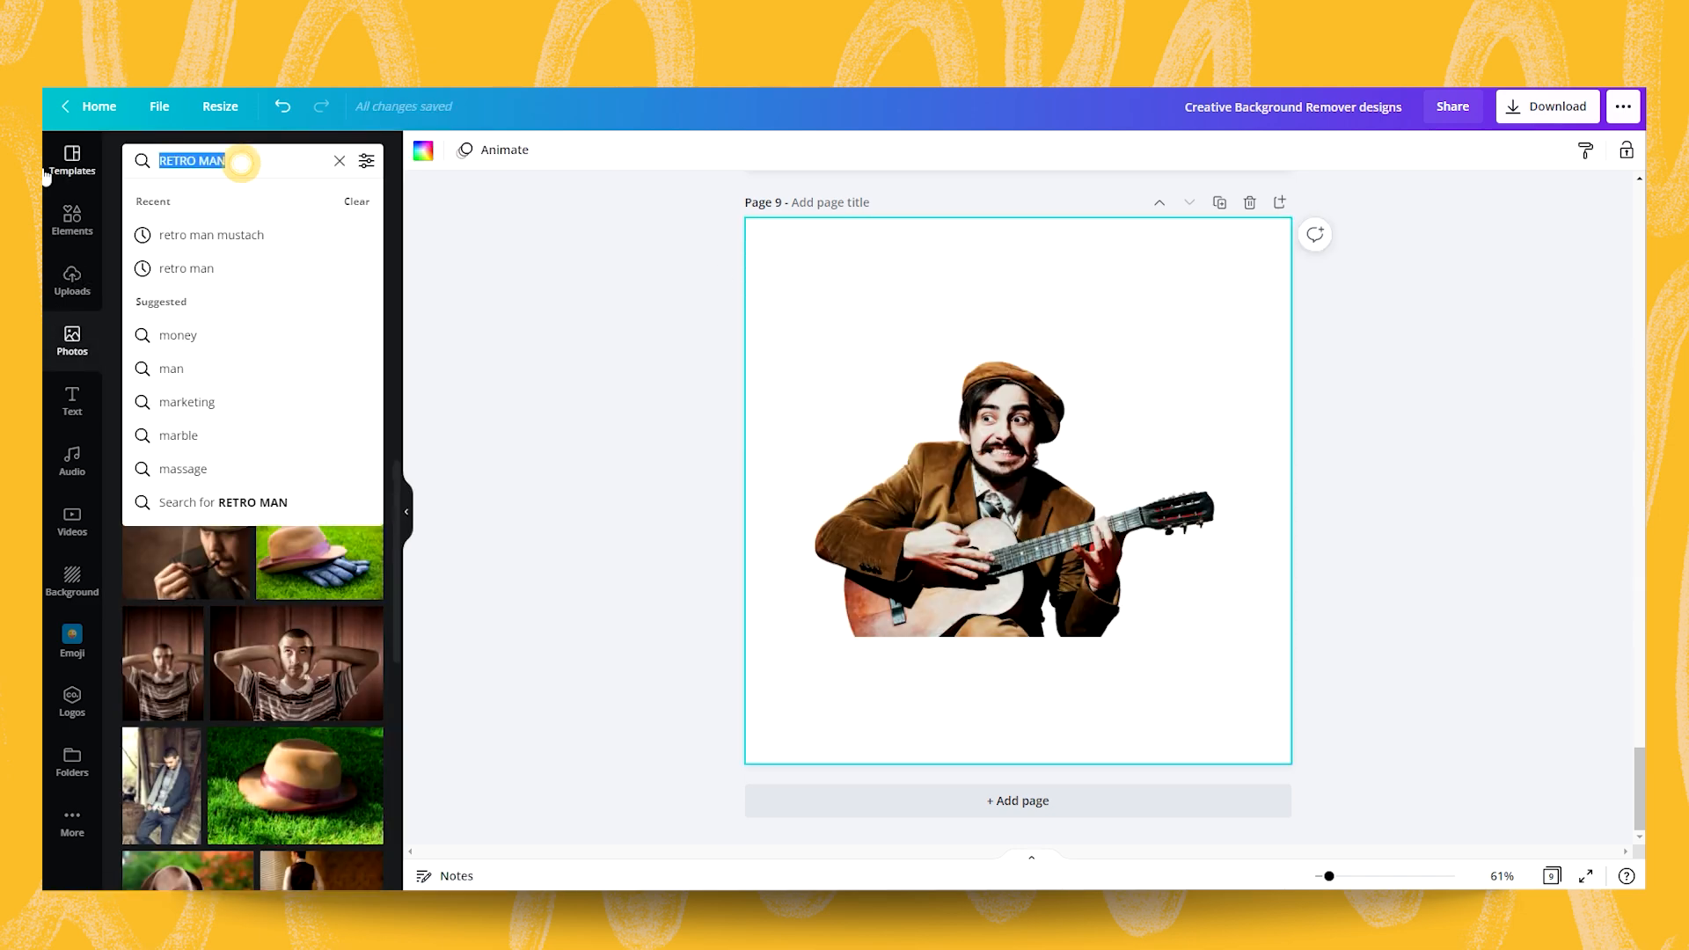
text(OLD)
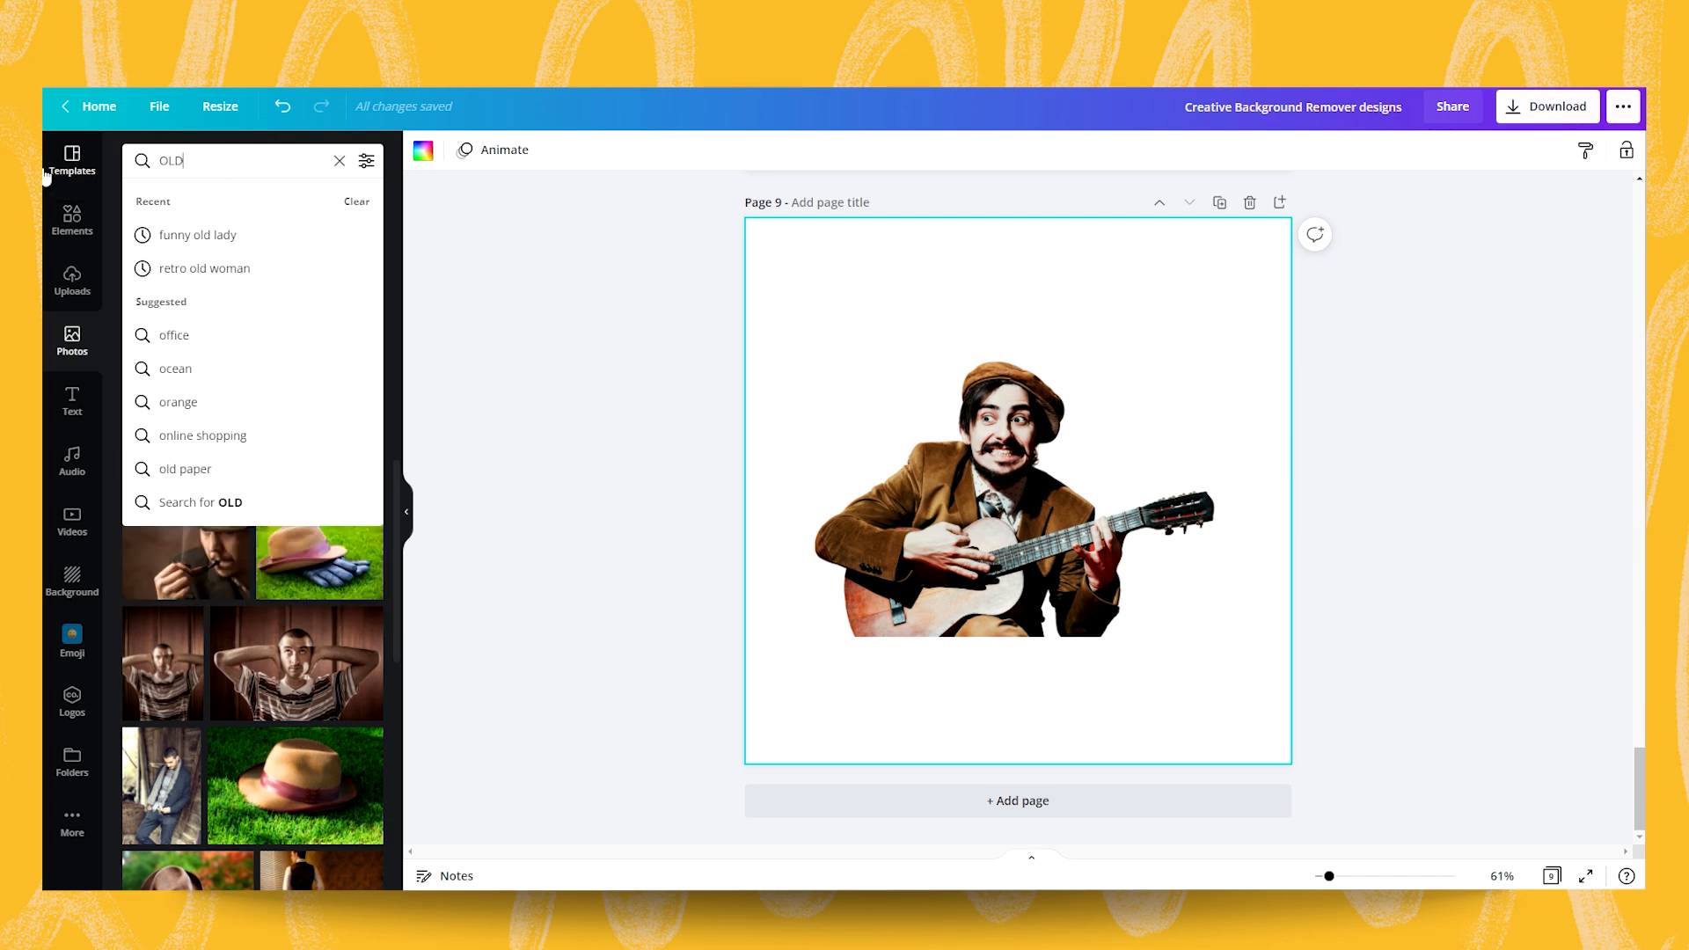
text( PAPER)
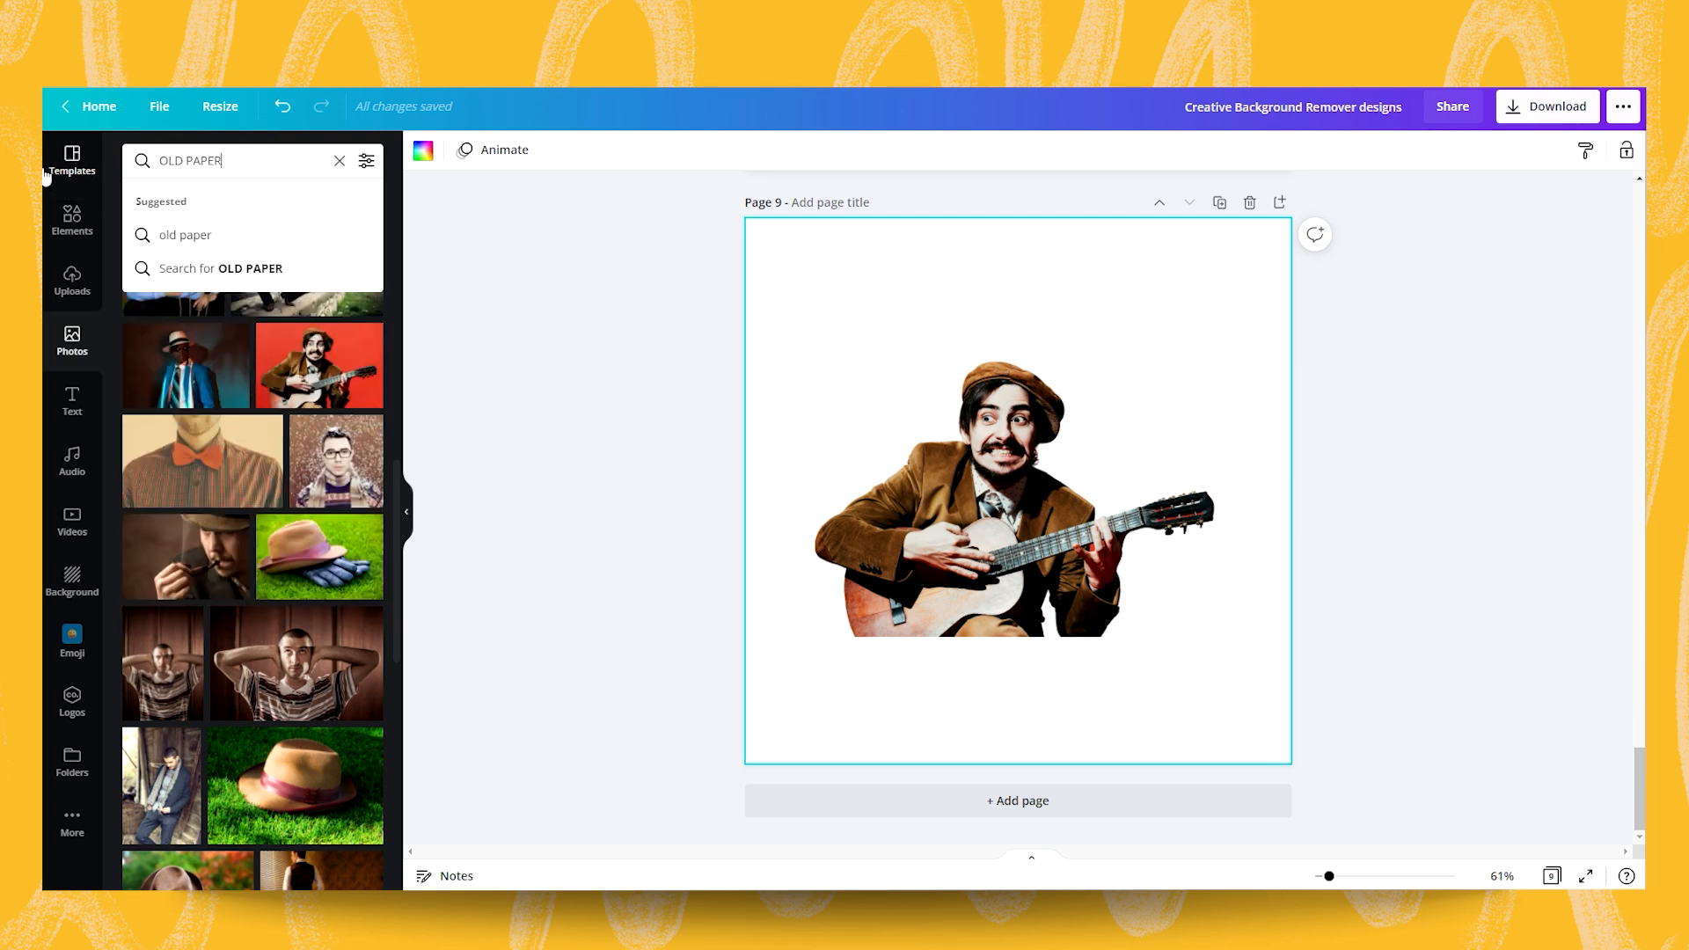
key(Return)
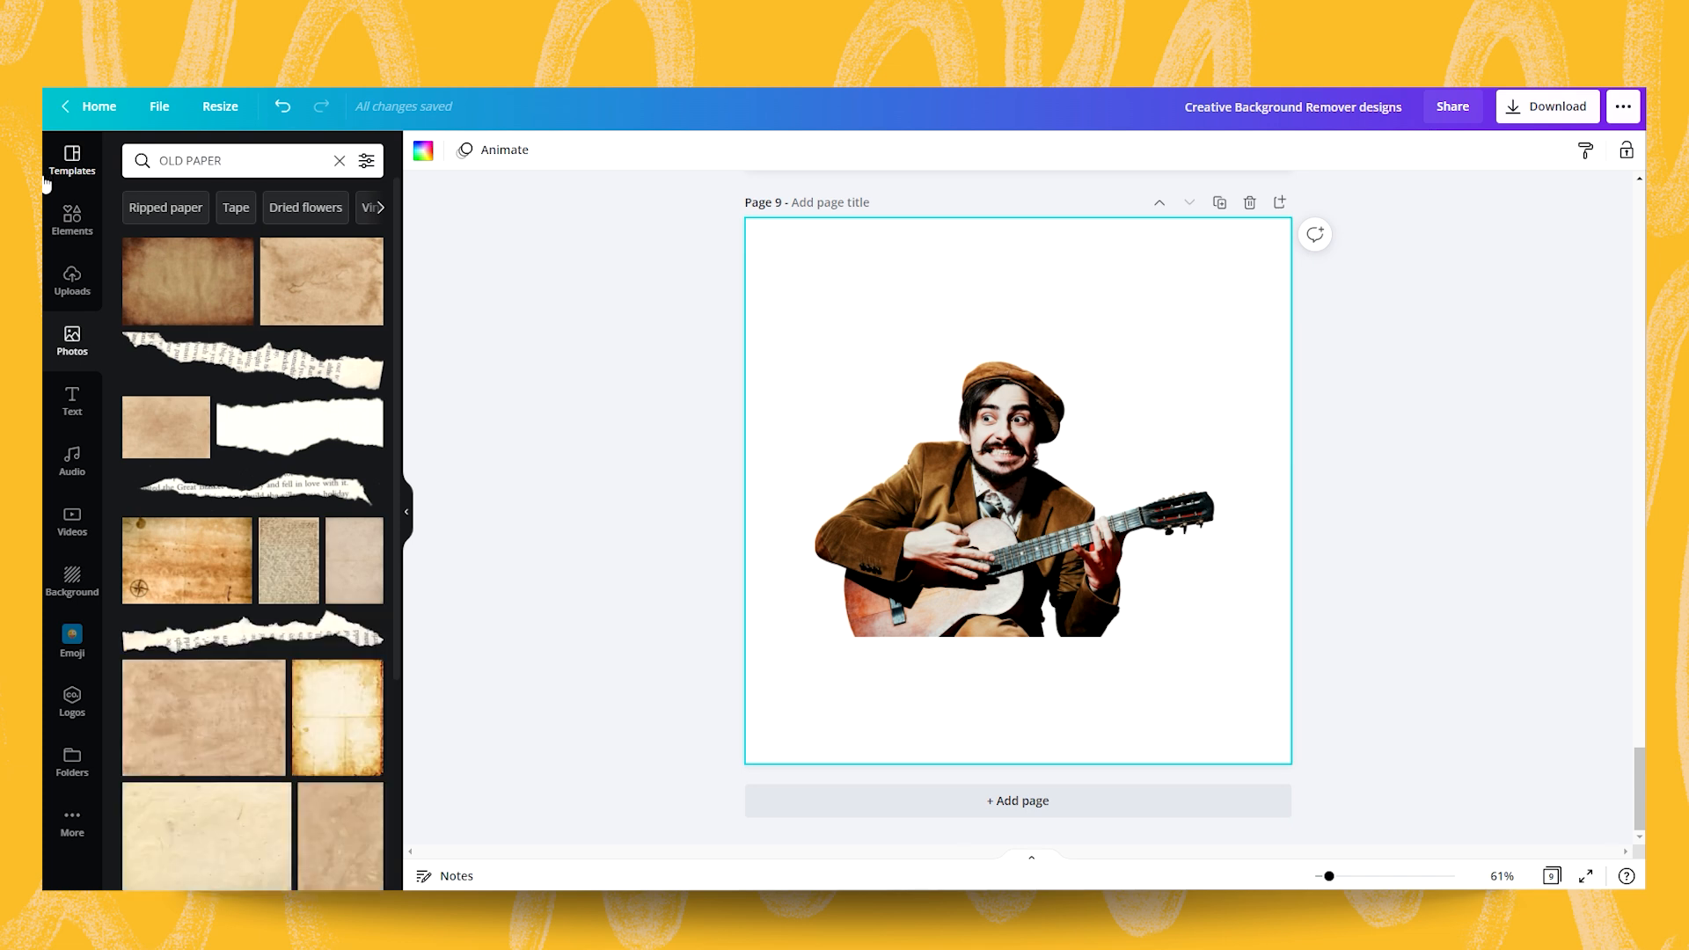
drag(174, 273, 806, 234)
click(1009, 502)
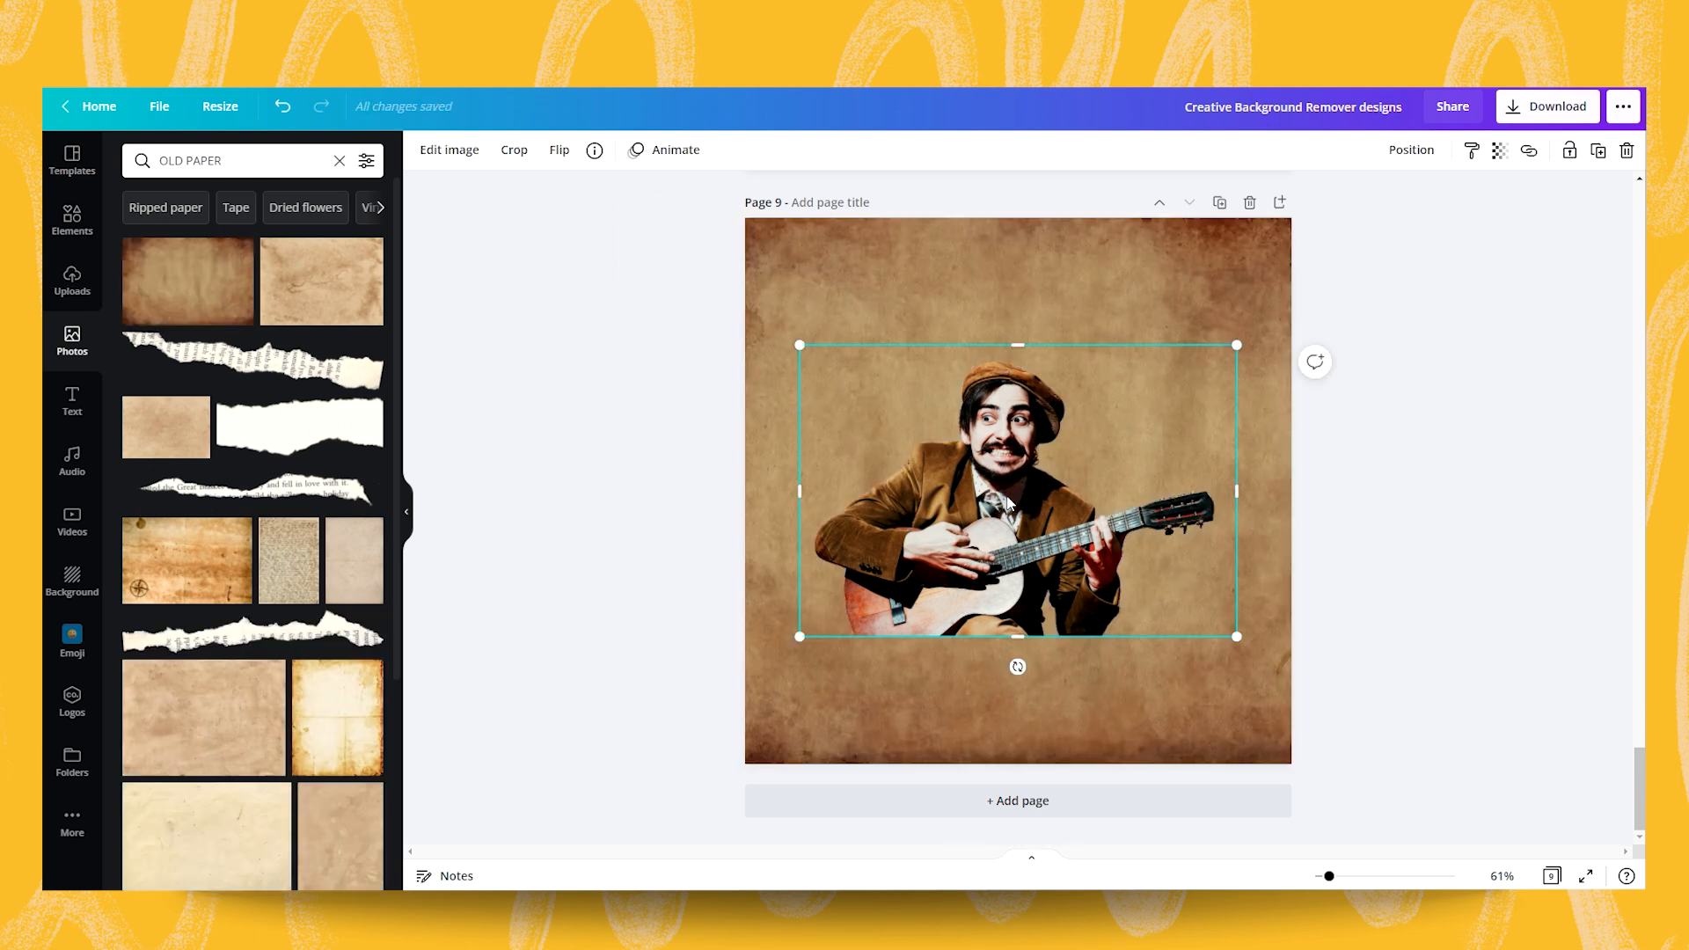
Step: Add a Glow shadow to the guitarist cutout and set its color to white
click(436, 161)
click(262, 299)
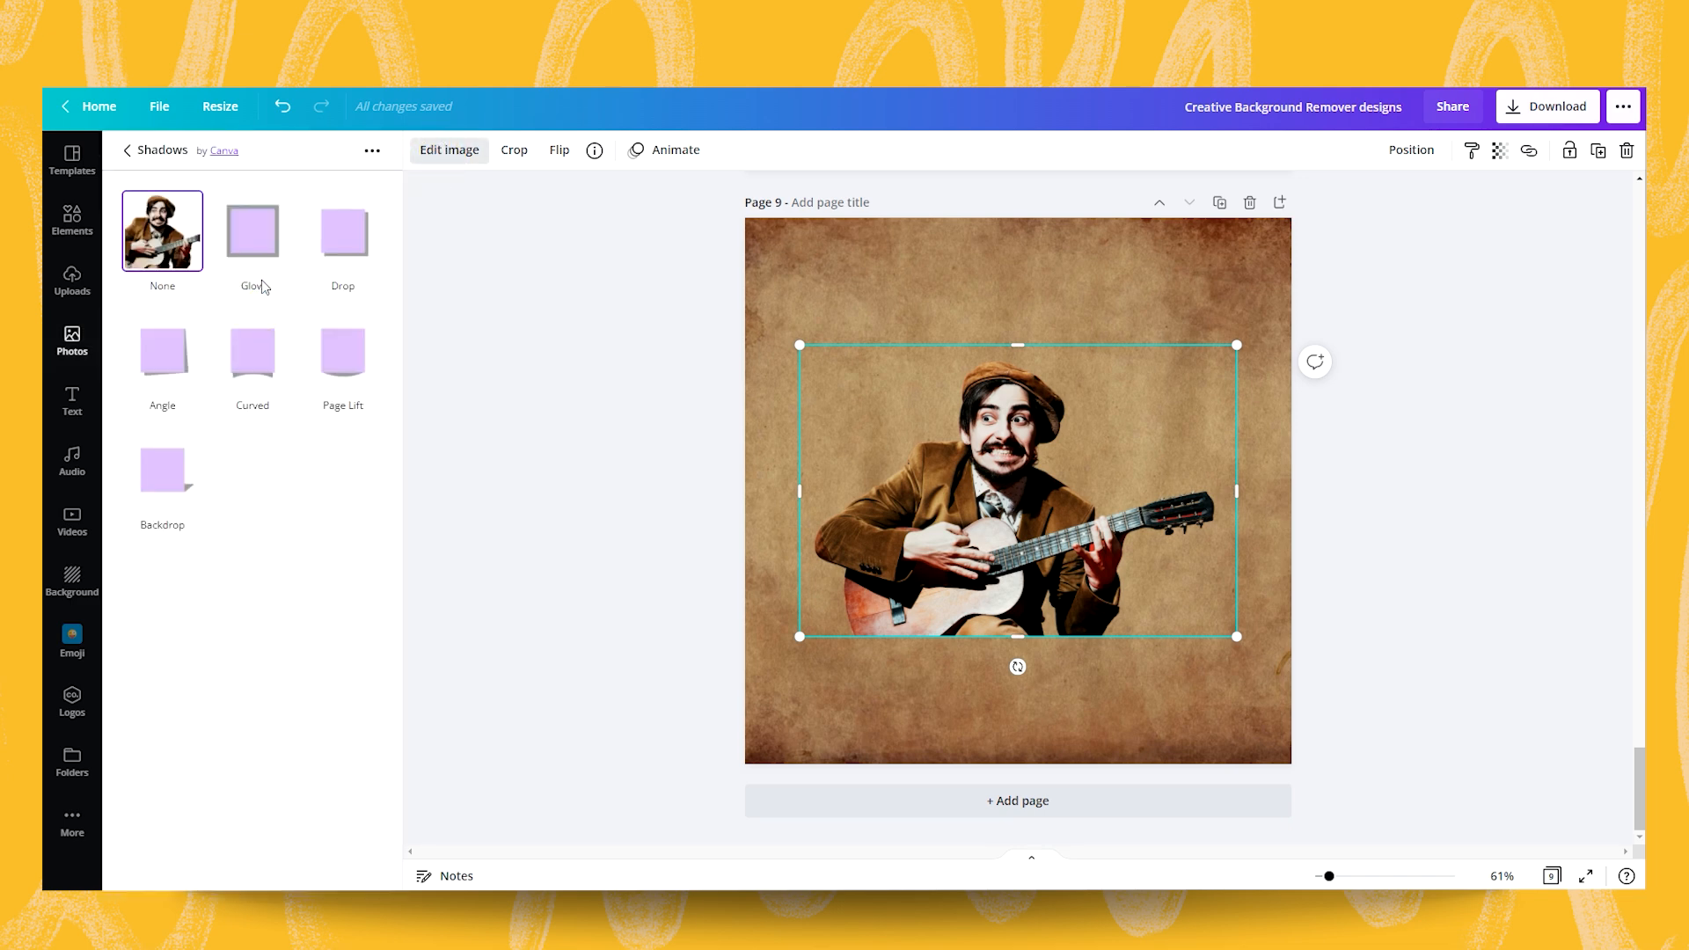
click(255, 239)
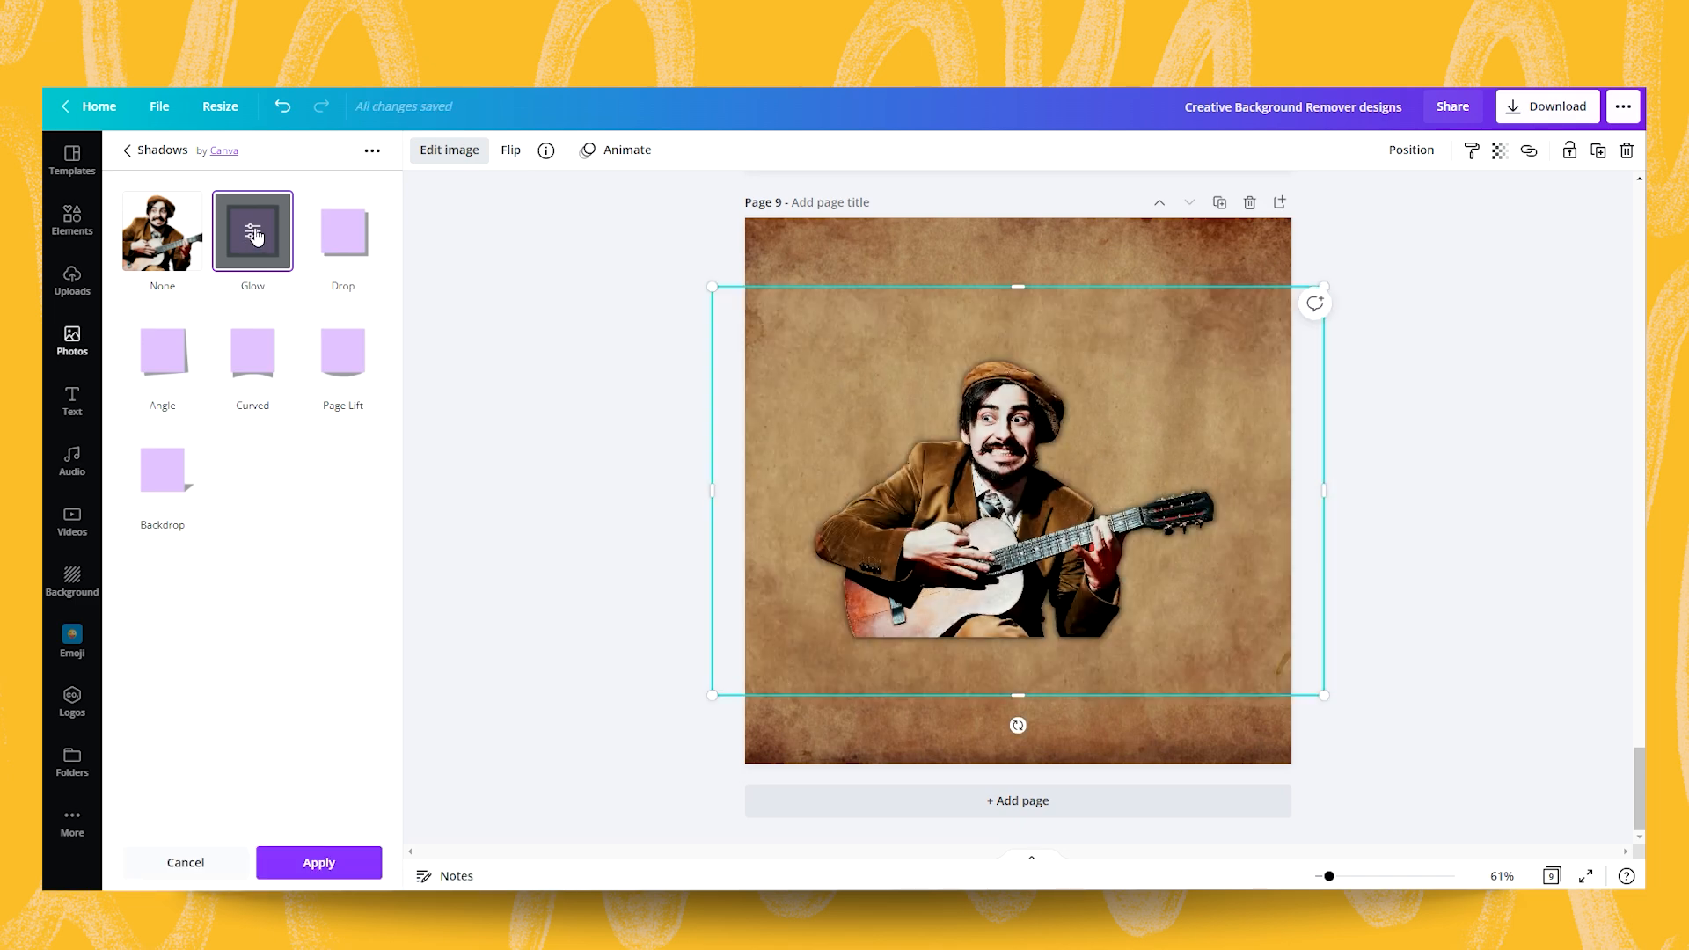
click(253, 234)
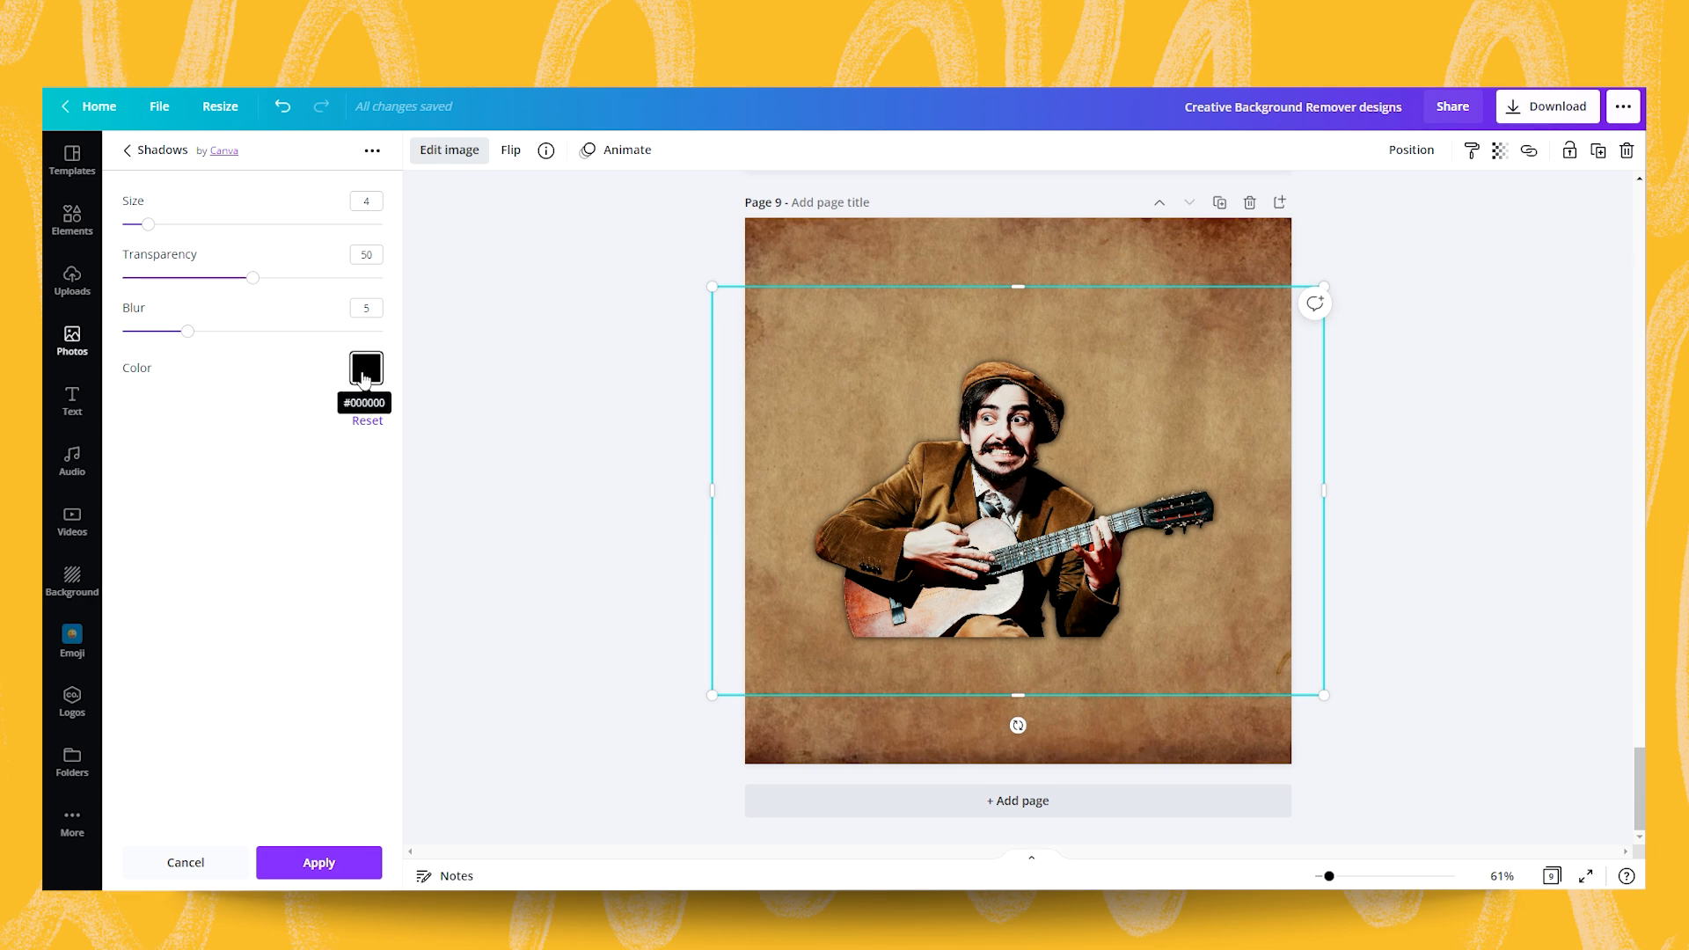
click(363, 378)
click(531, 482)
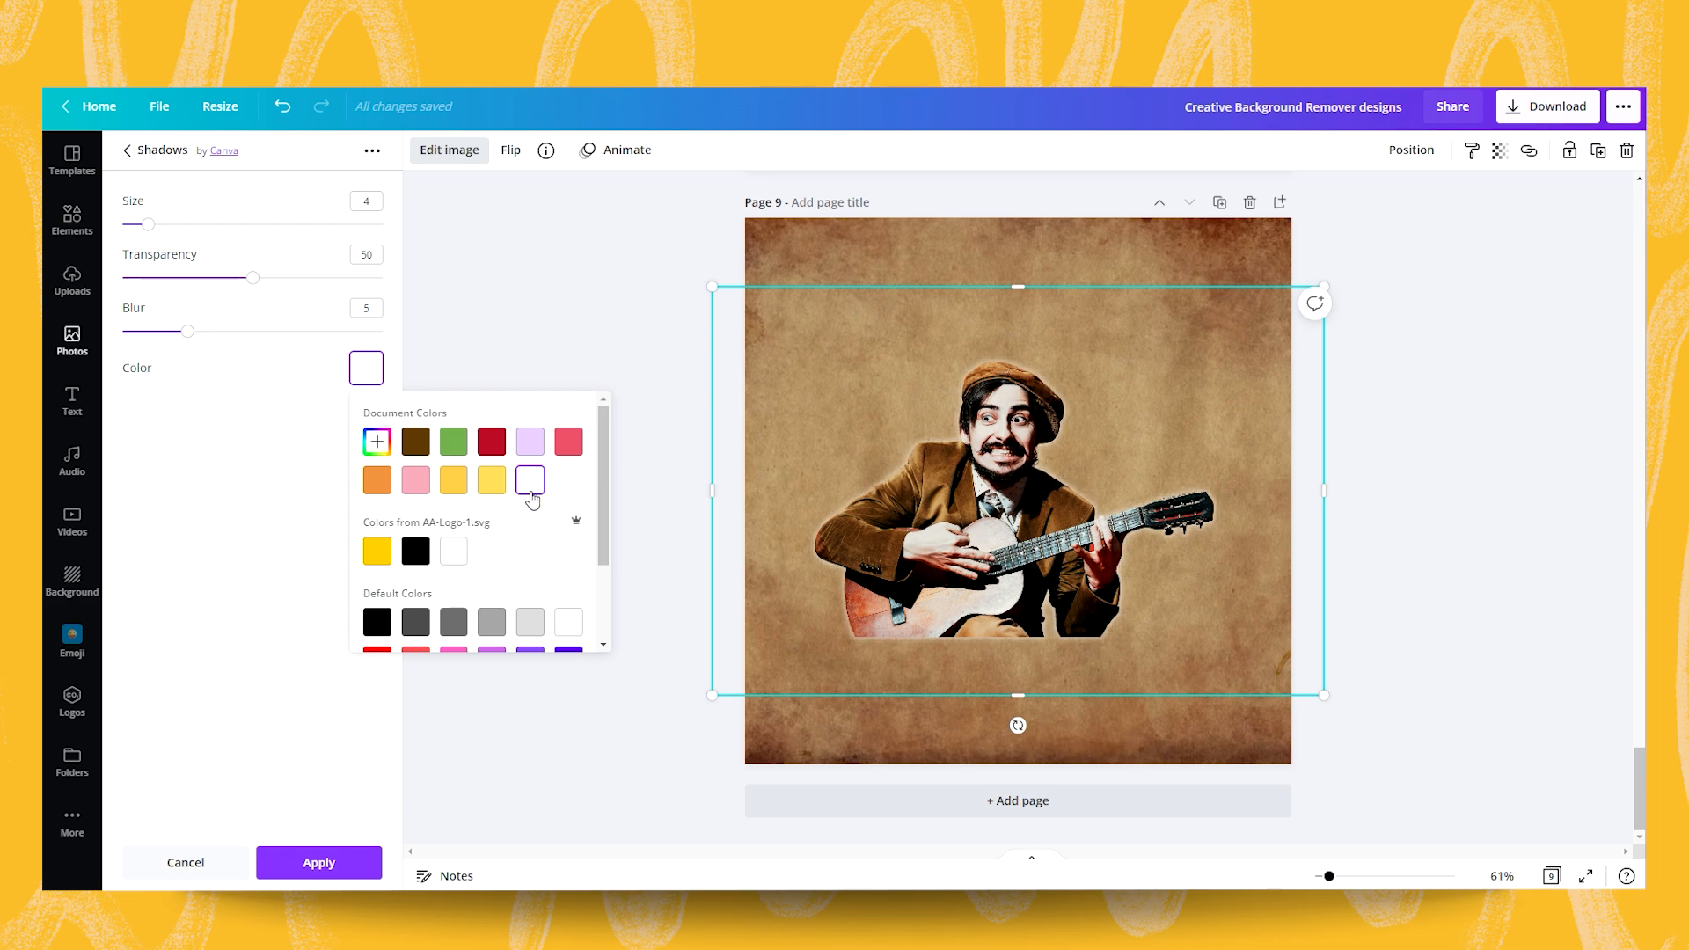
Step: Set the glow's size to 40, transparency to 100 and blur to 0 for a solid outline
drag(146, 227, 539, 219)
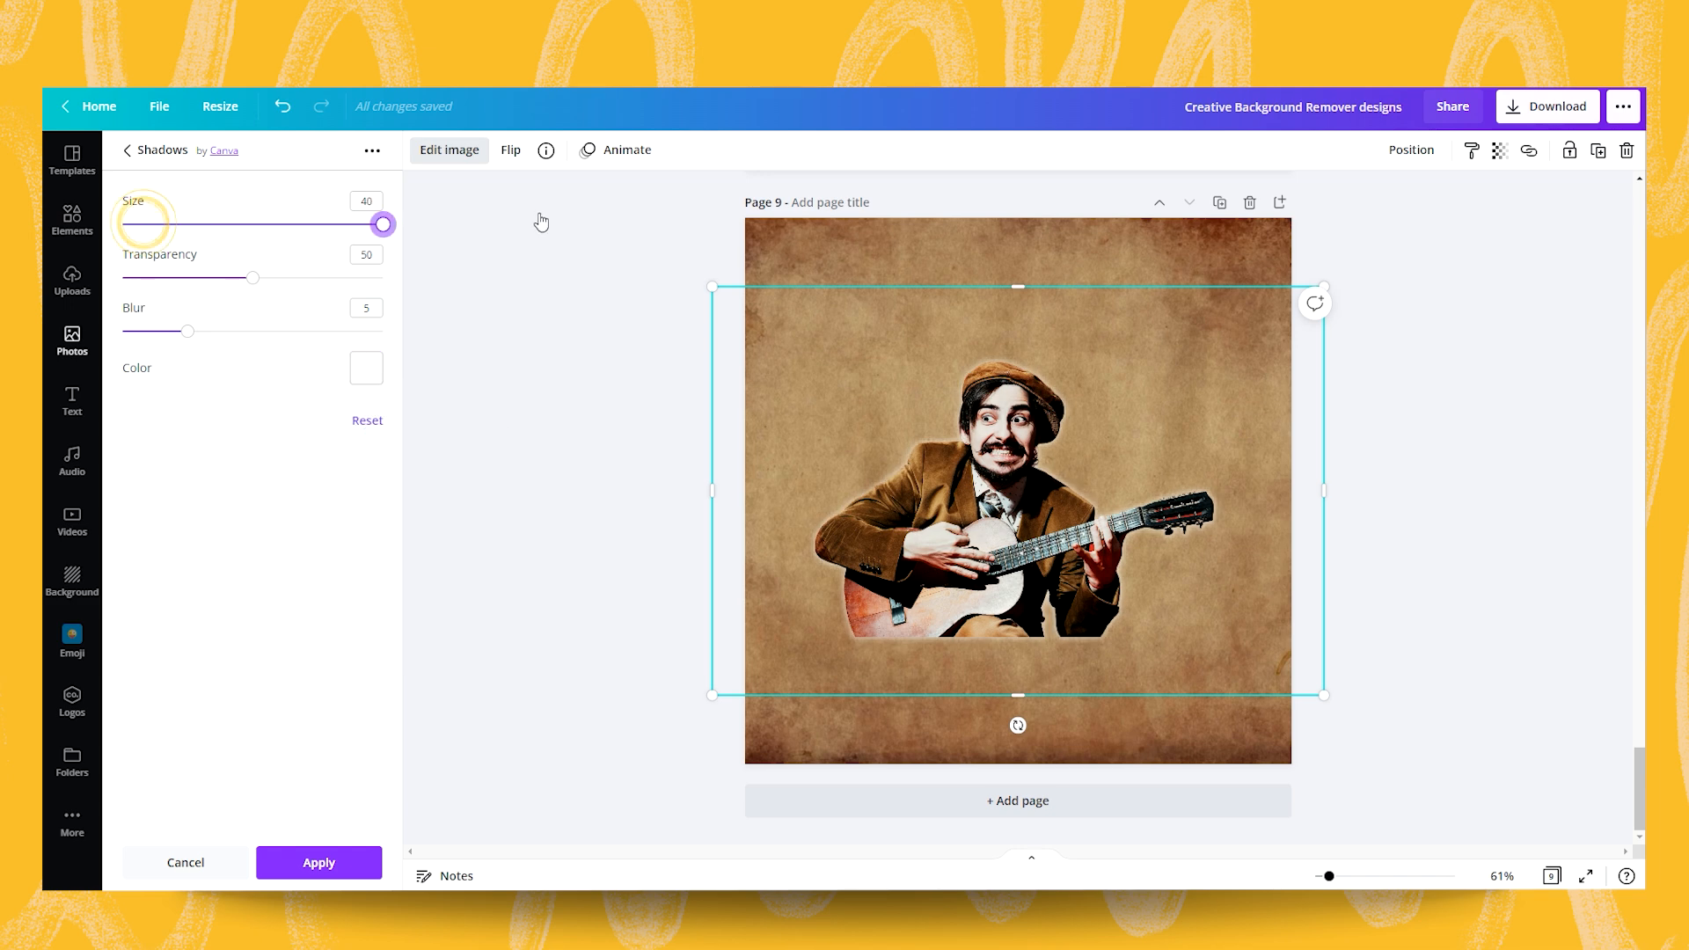
drag(255, 280, 456, 278)
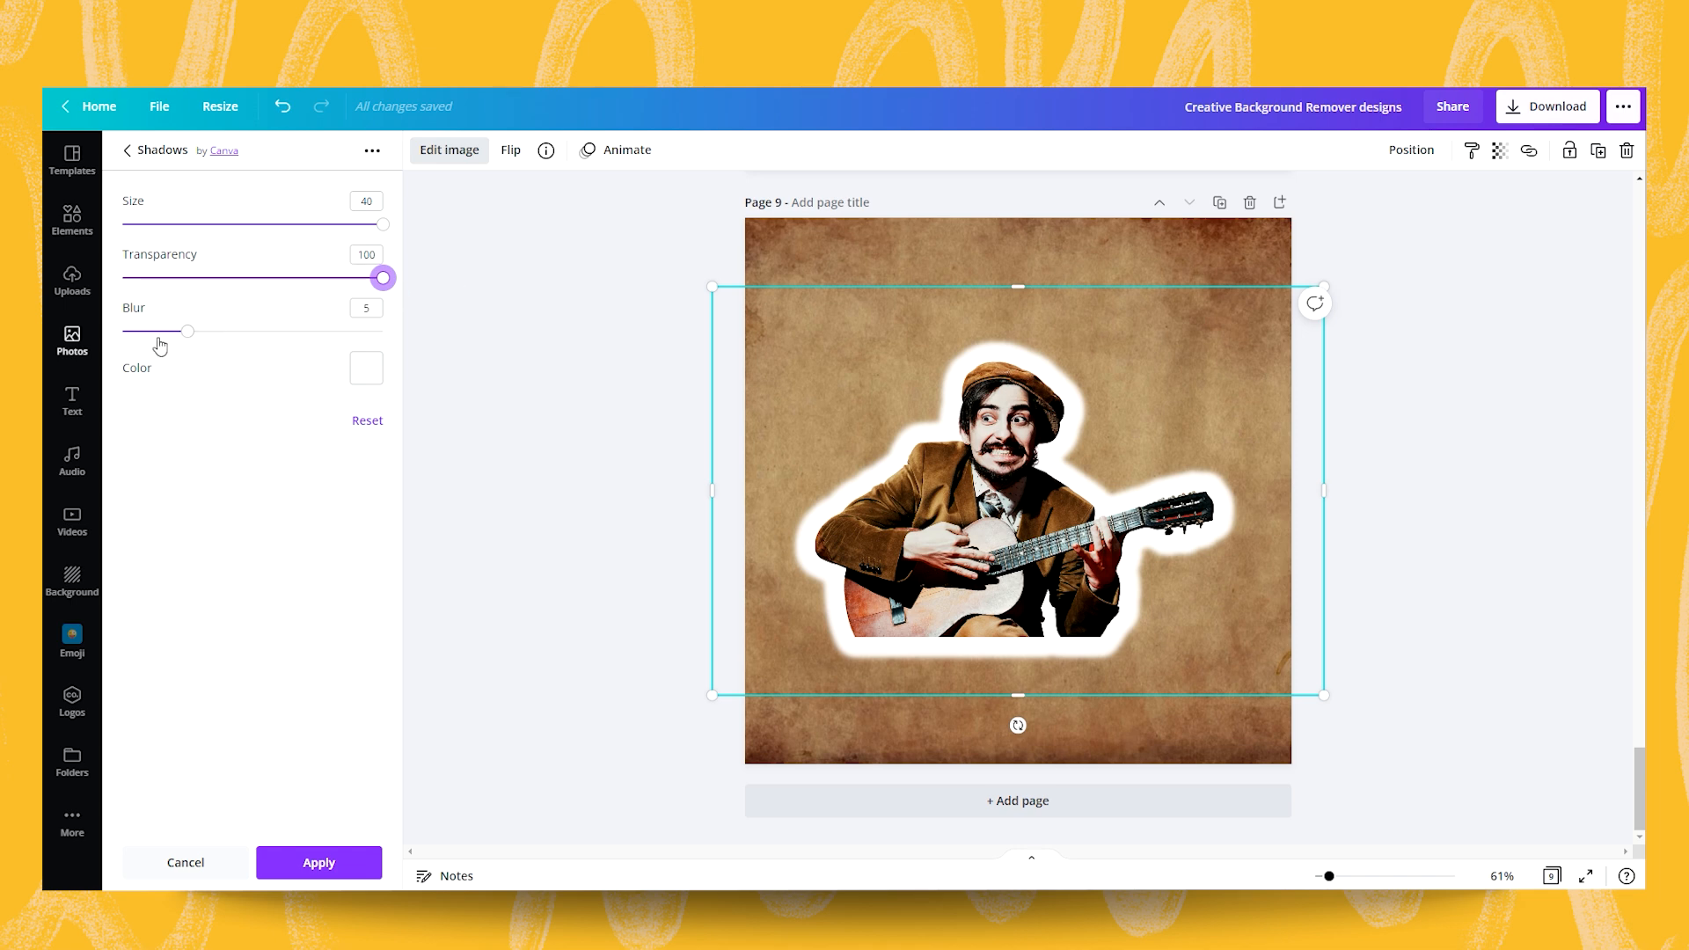
drag(190, 342, 120, 337)
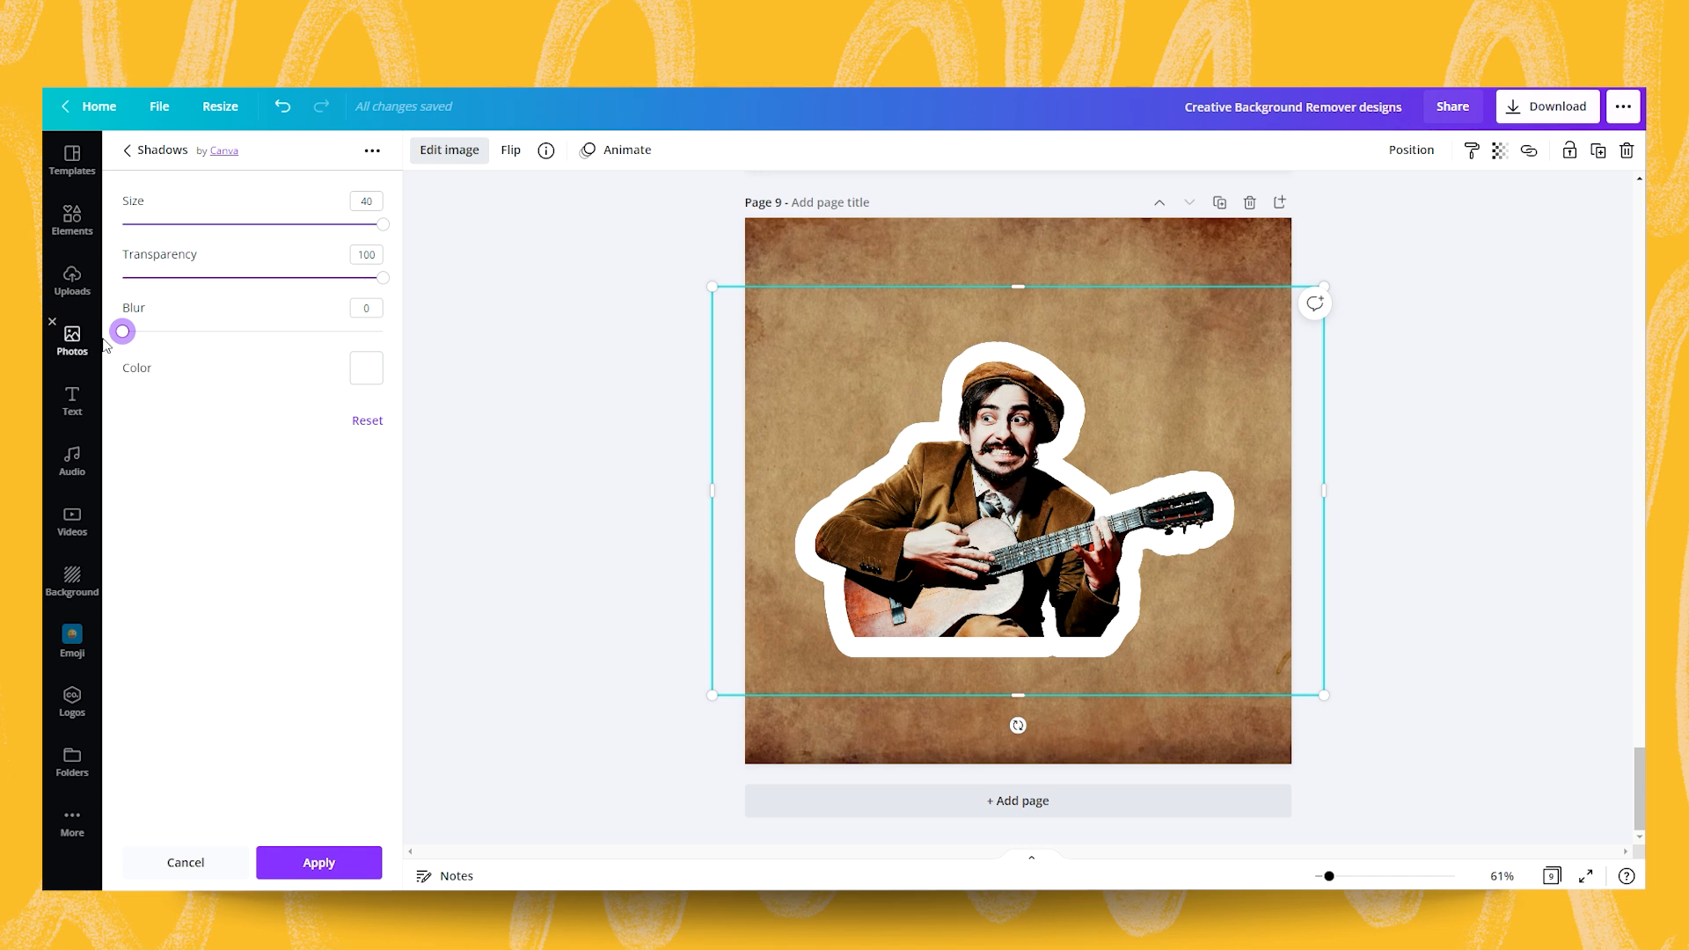
Step: Shrink the outlined guitarist, place it in the upper-left part of page 9, and close the shadow settings
drag(712, 695, 837, 604)
drag(1016, 483, 906, 440)
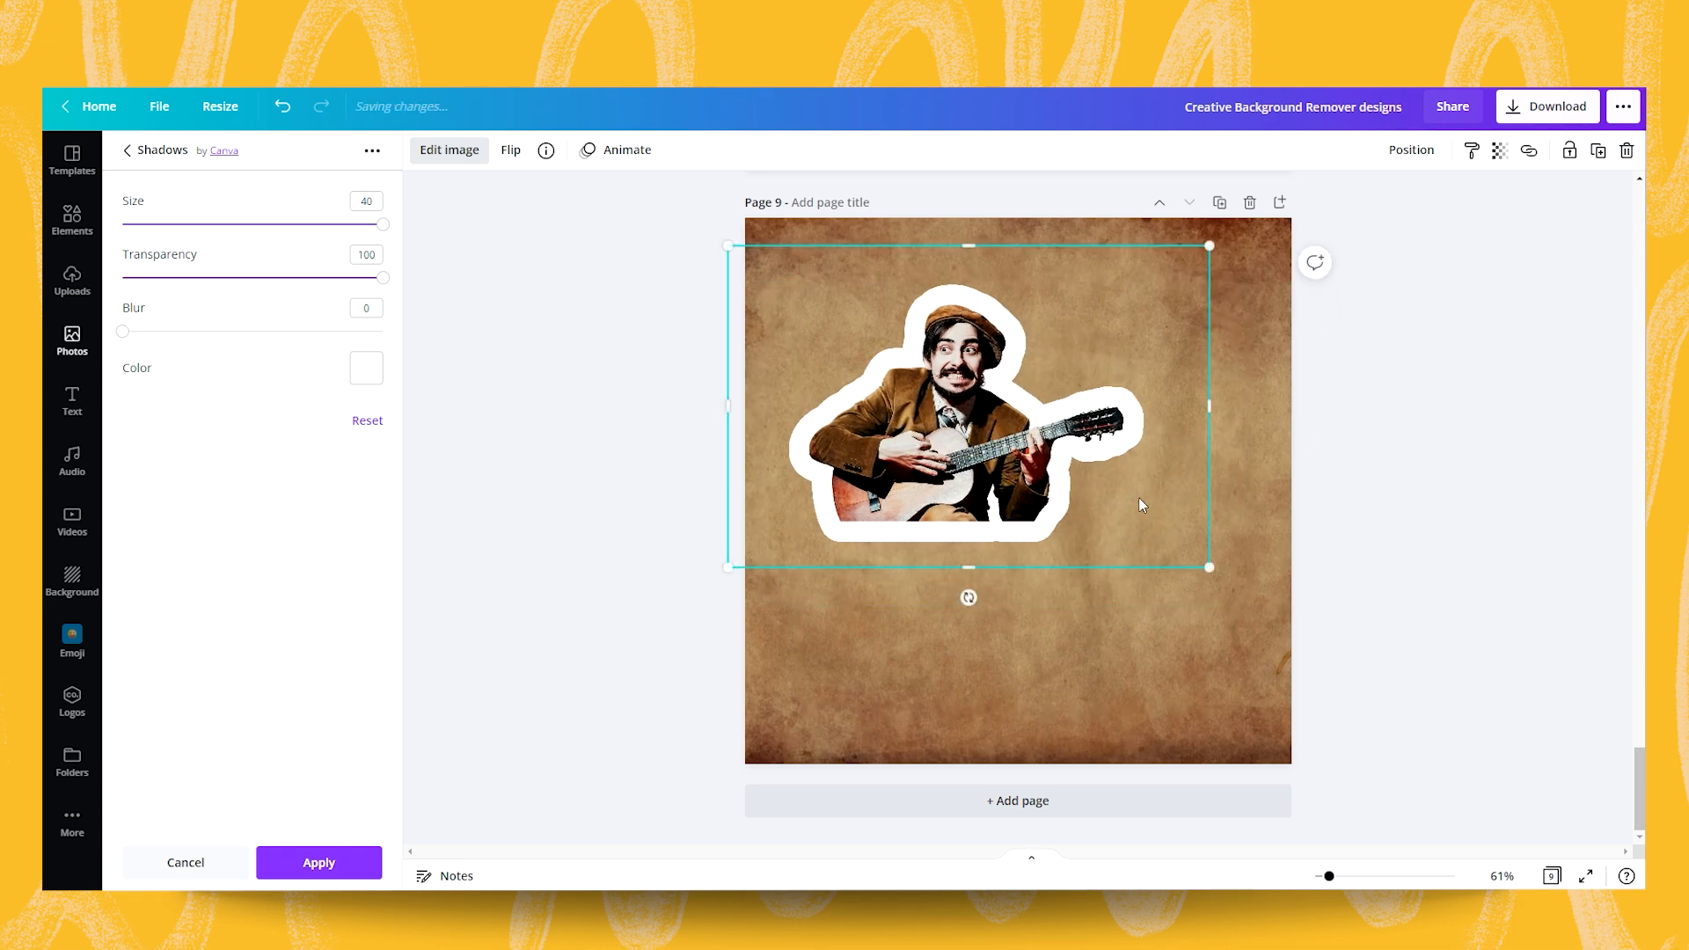
drag(1204, 560, 1141, 517)
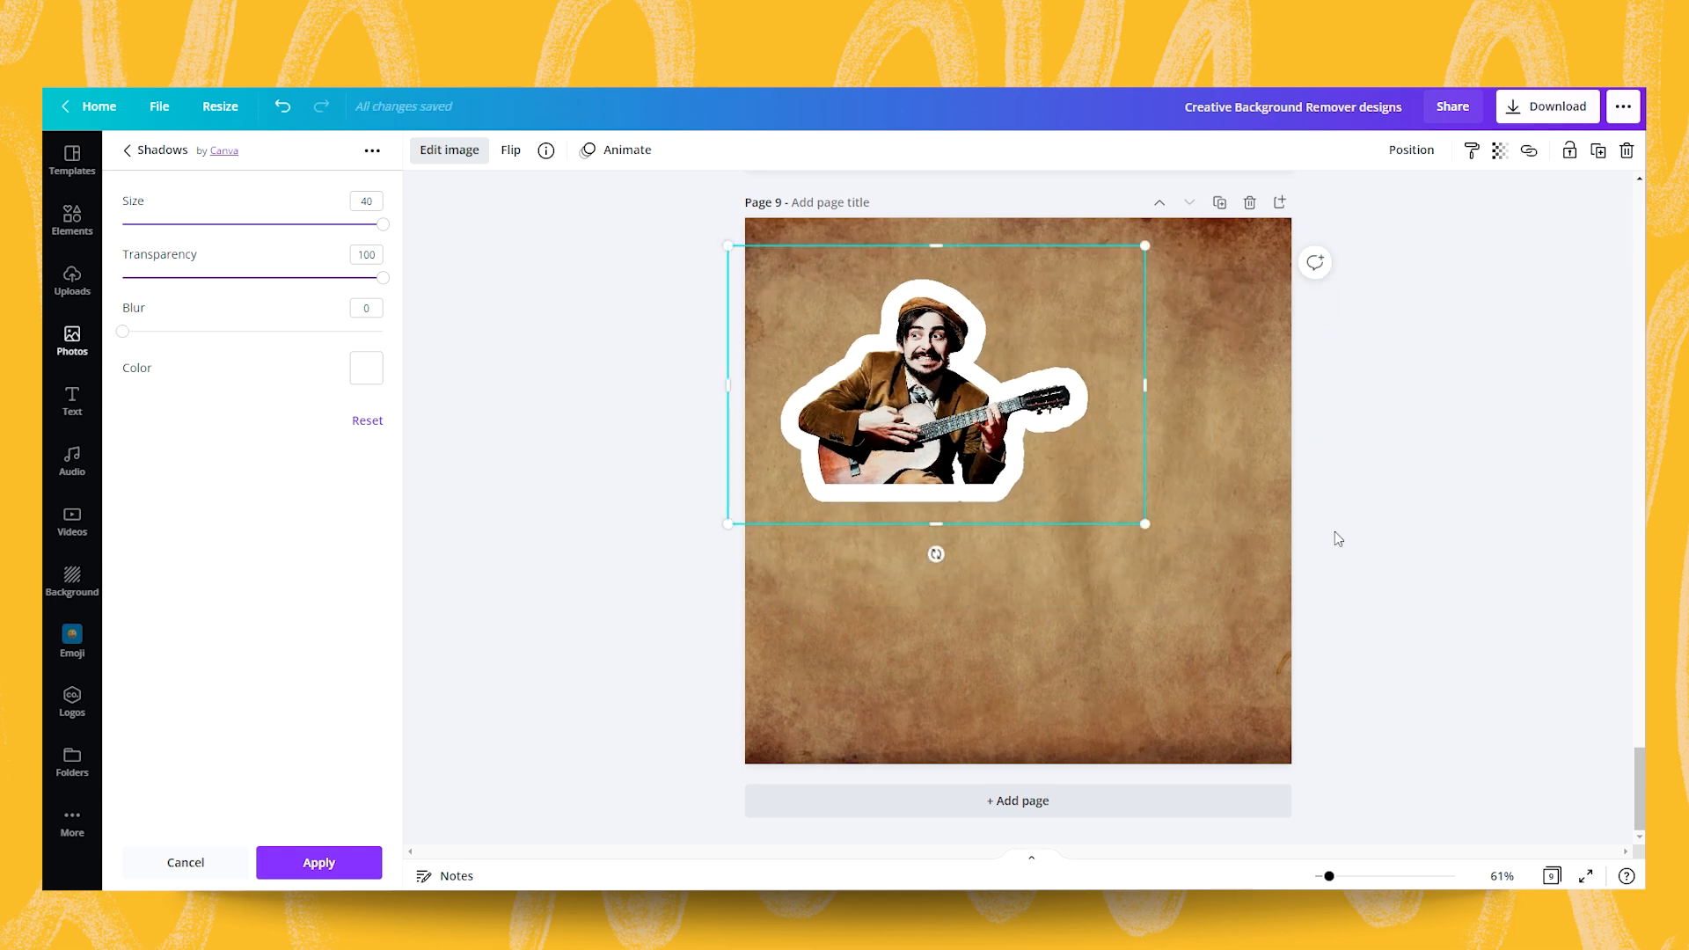
click(1386, 531)
click(582, 361)
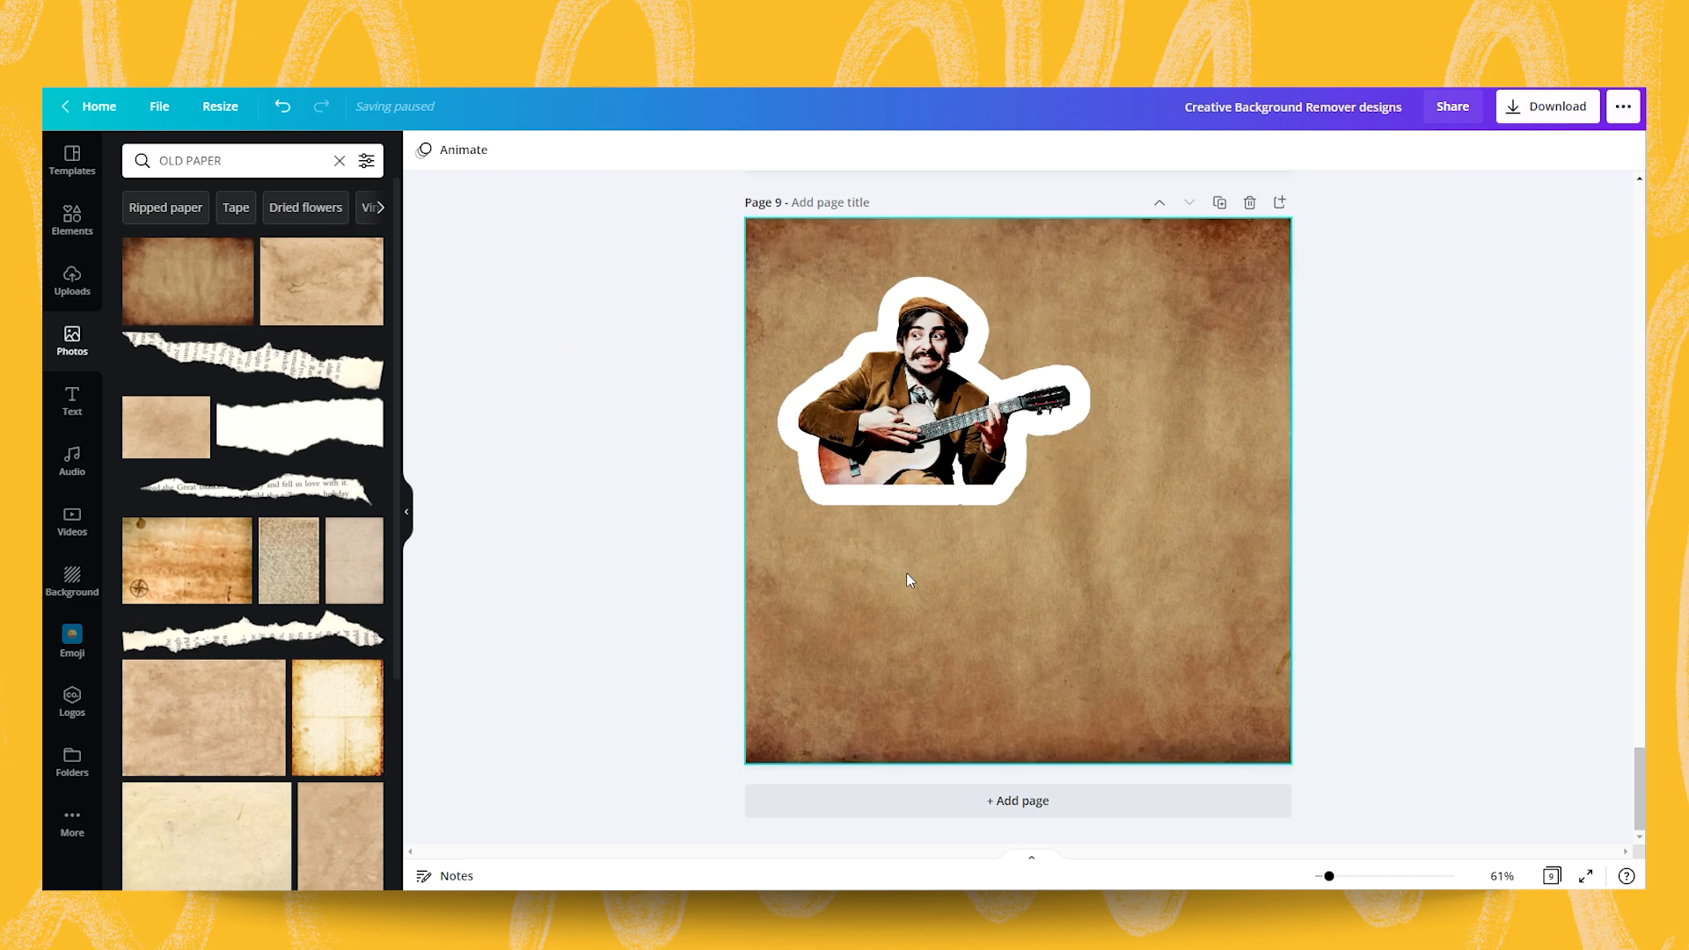
Step: Search the photos for "SHADOW" and add the wide, soft oval shadow to page 9
click(73, 336)
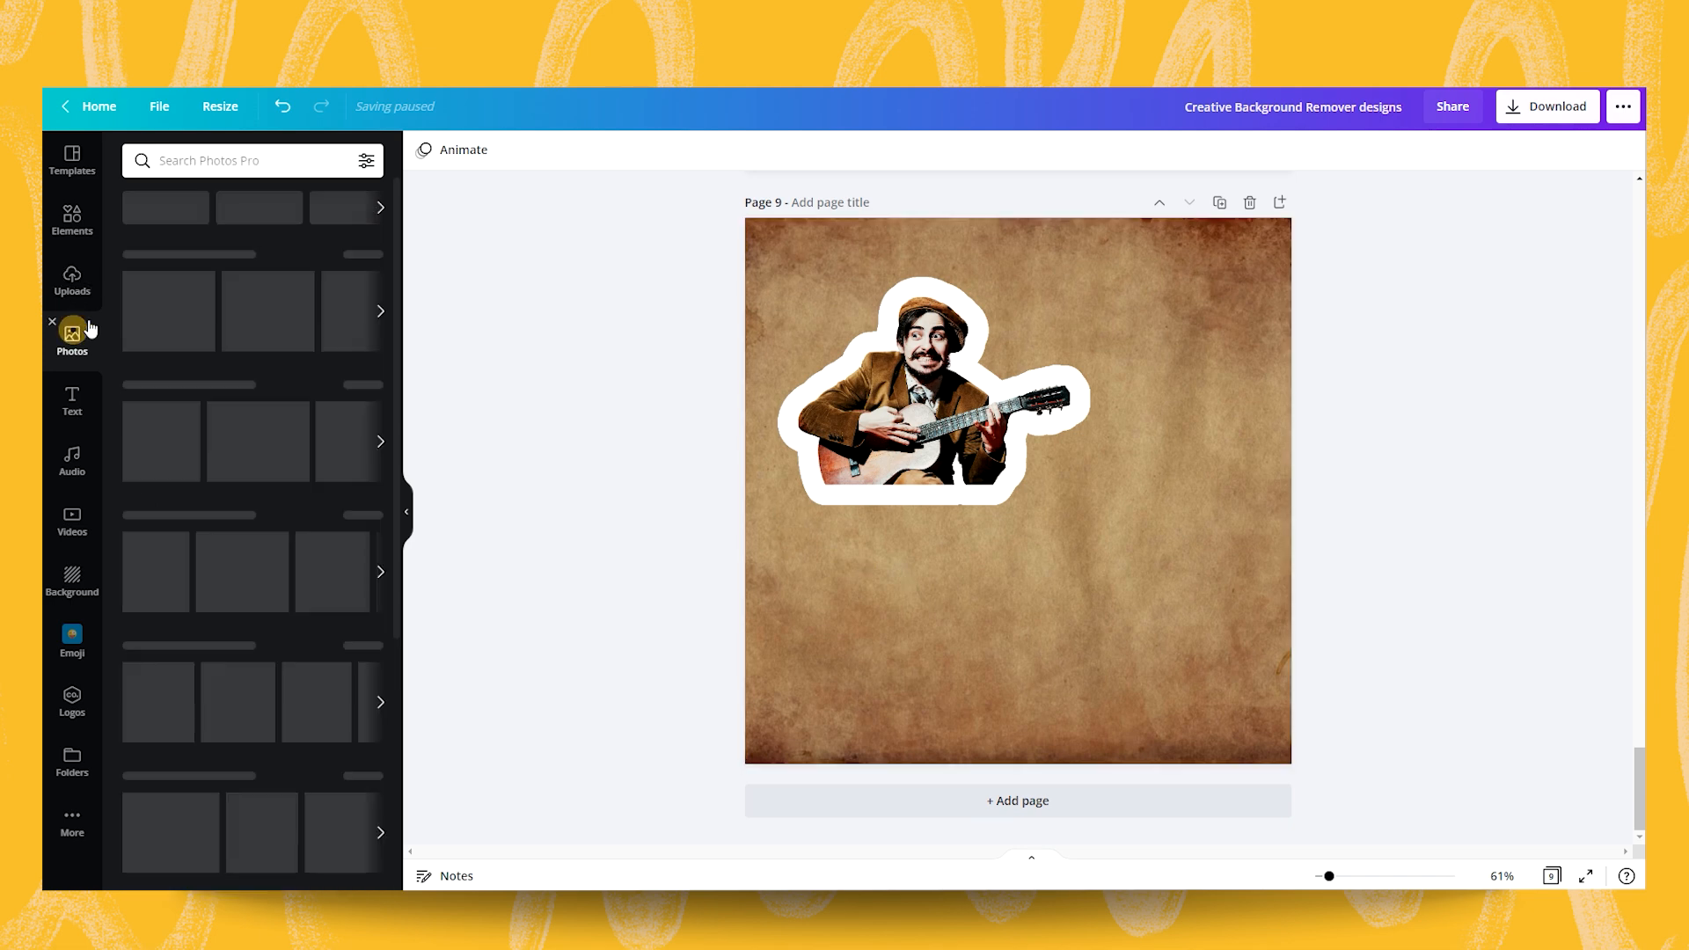
click(189, 158)
text(SHA)
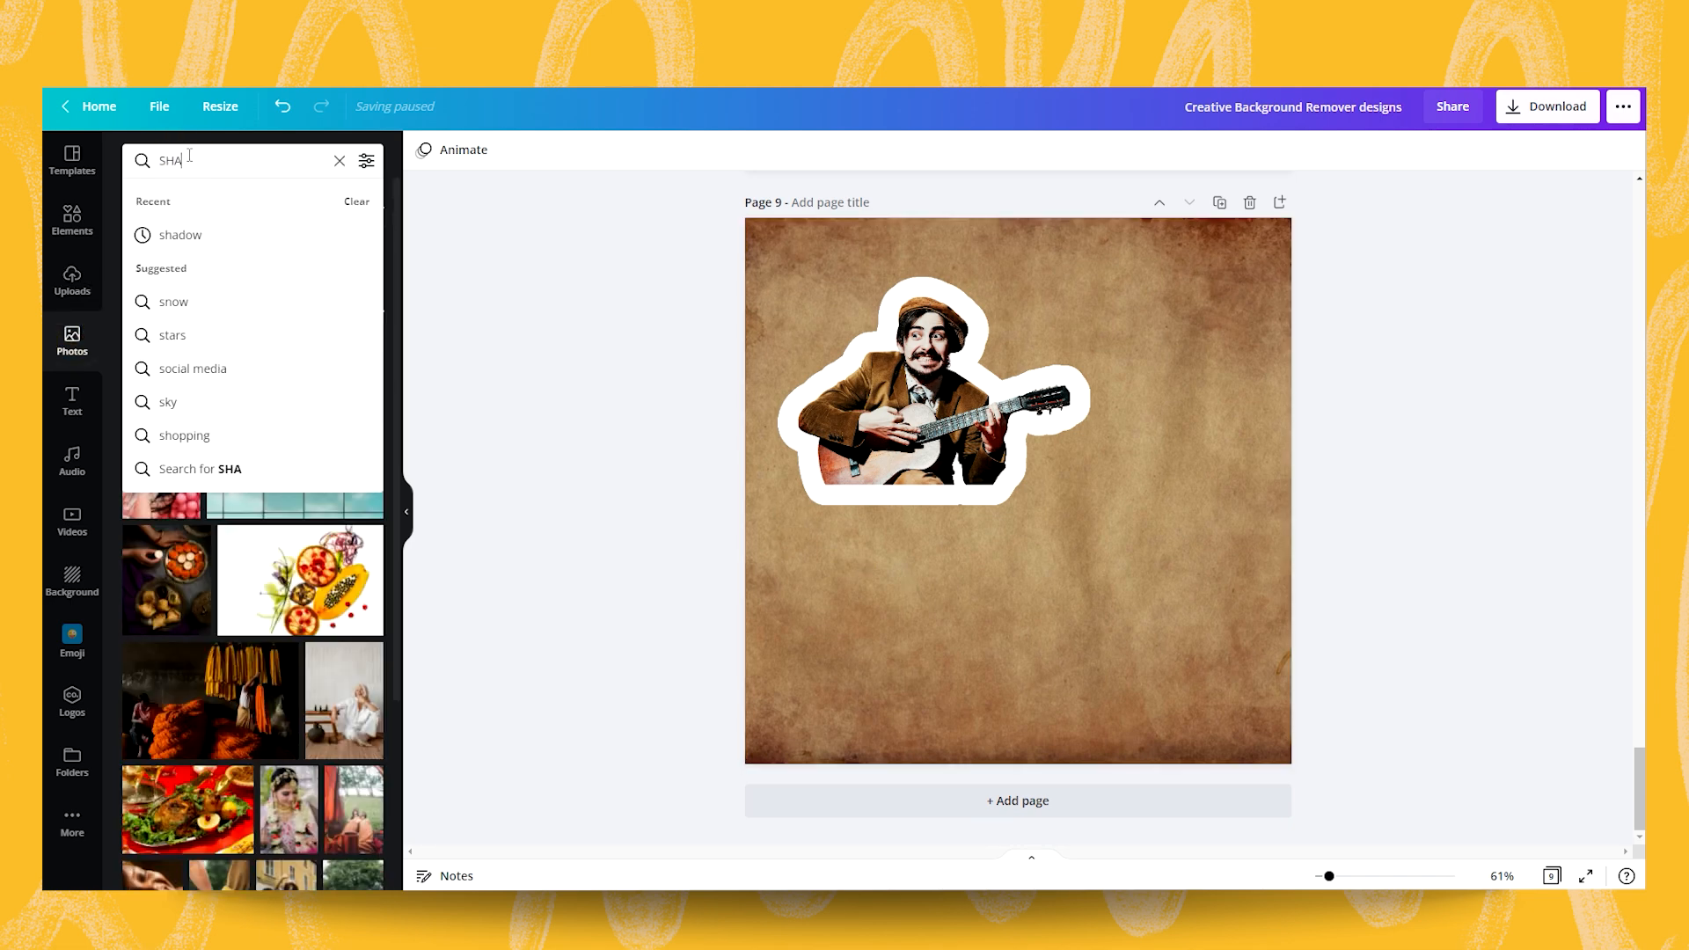
text(DOW)
key(Return)
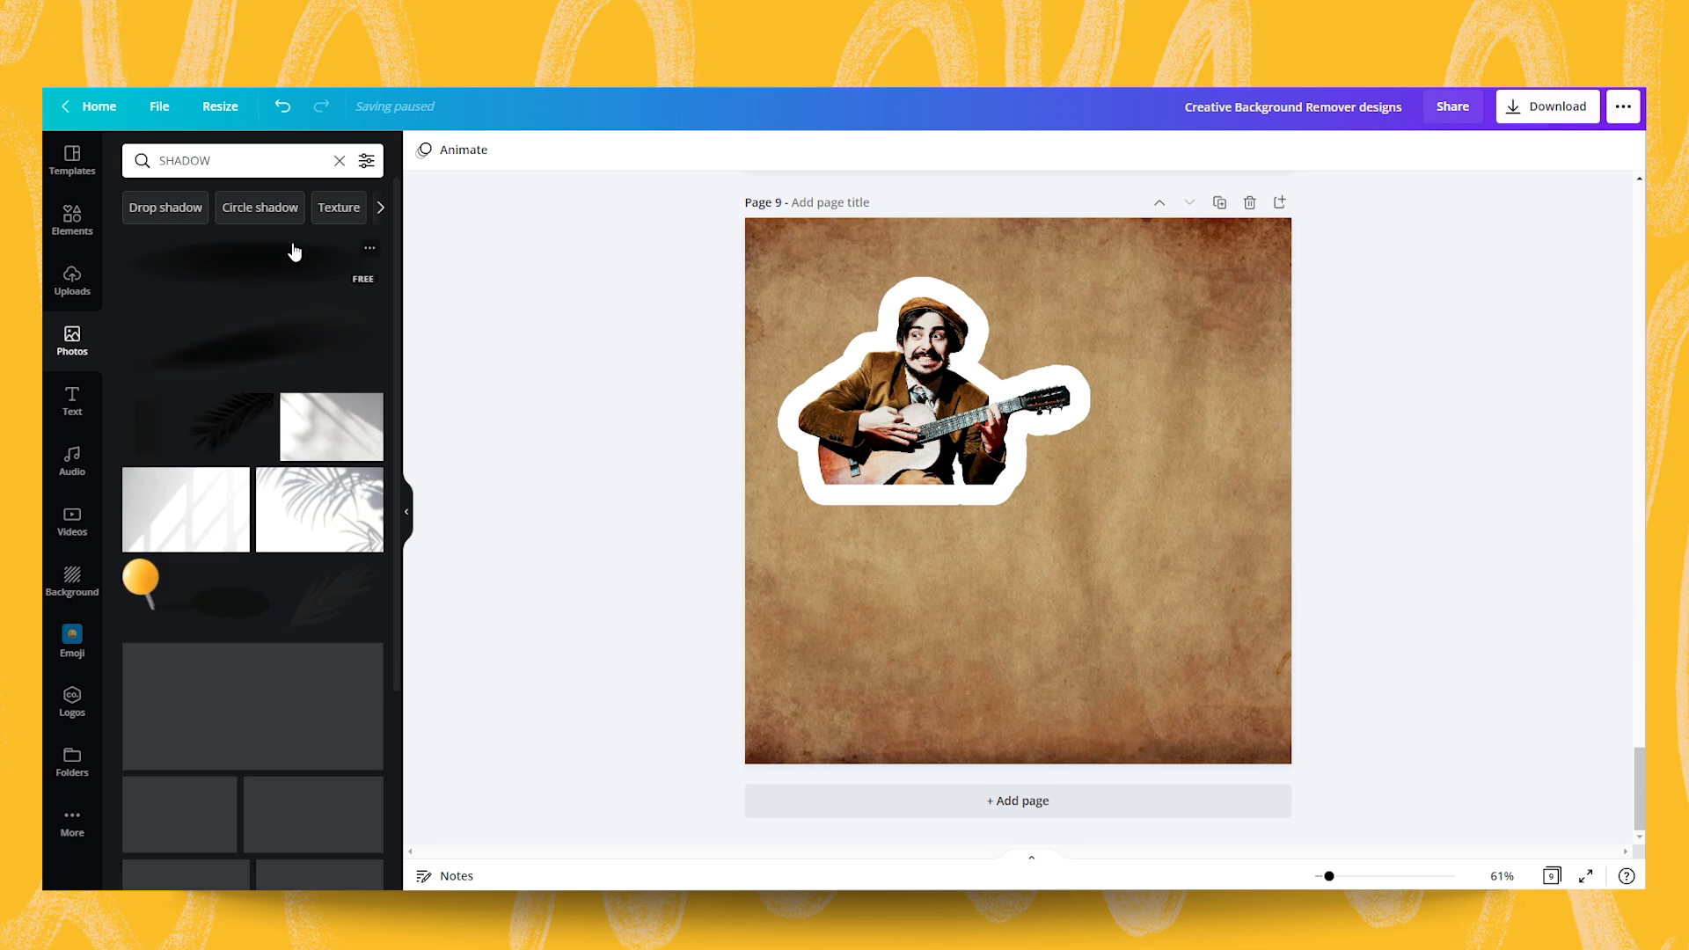
click(253, 278)
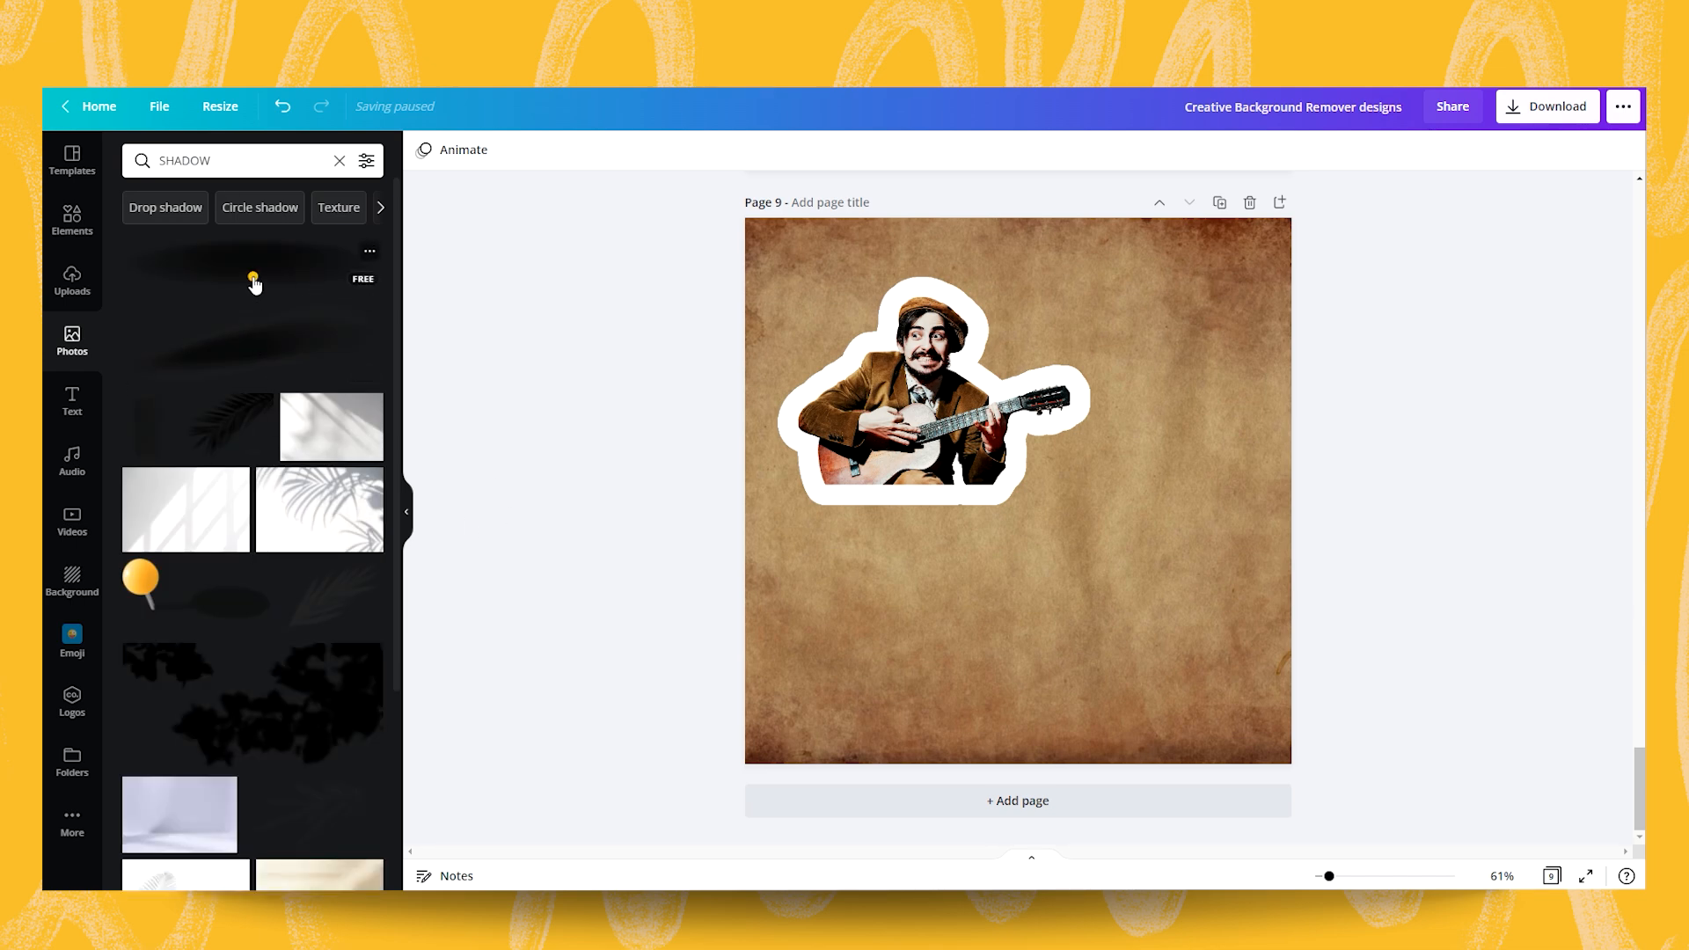
Step: Shrink the oval shadow and place it along the bottom edge of the guitarist cutout
drag(1117, 511, 1078, 528)
drag(1187, 473, 1038, 504)
drag(939, 531, 935, 517)
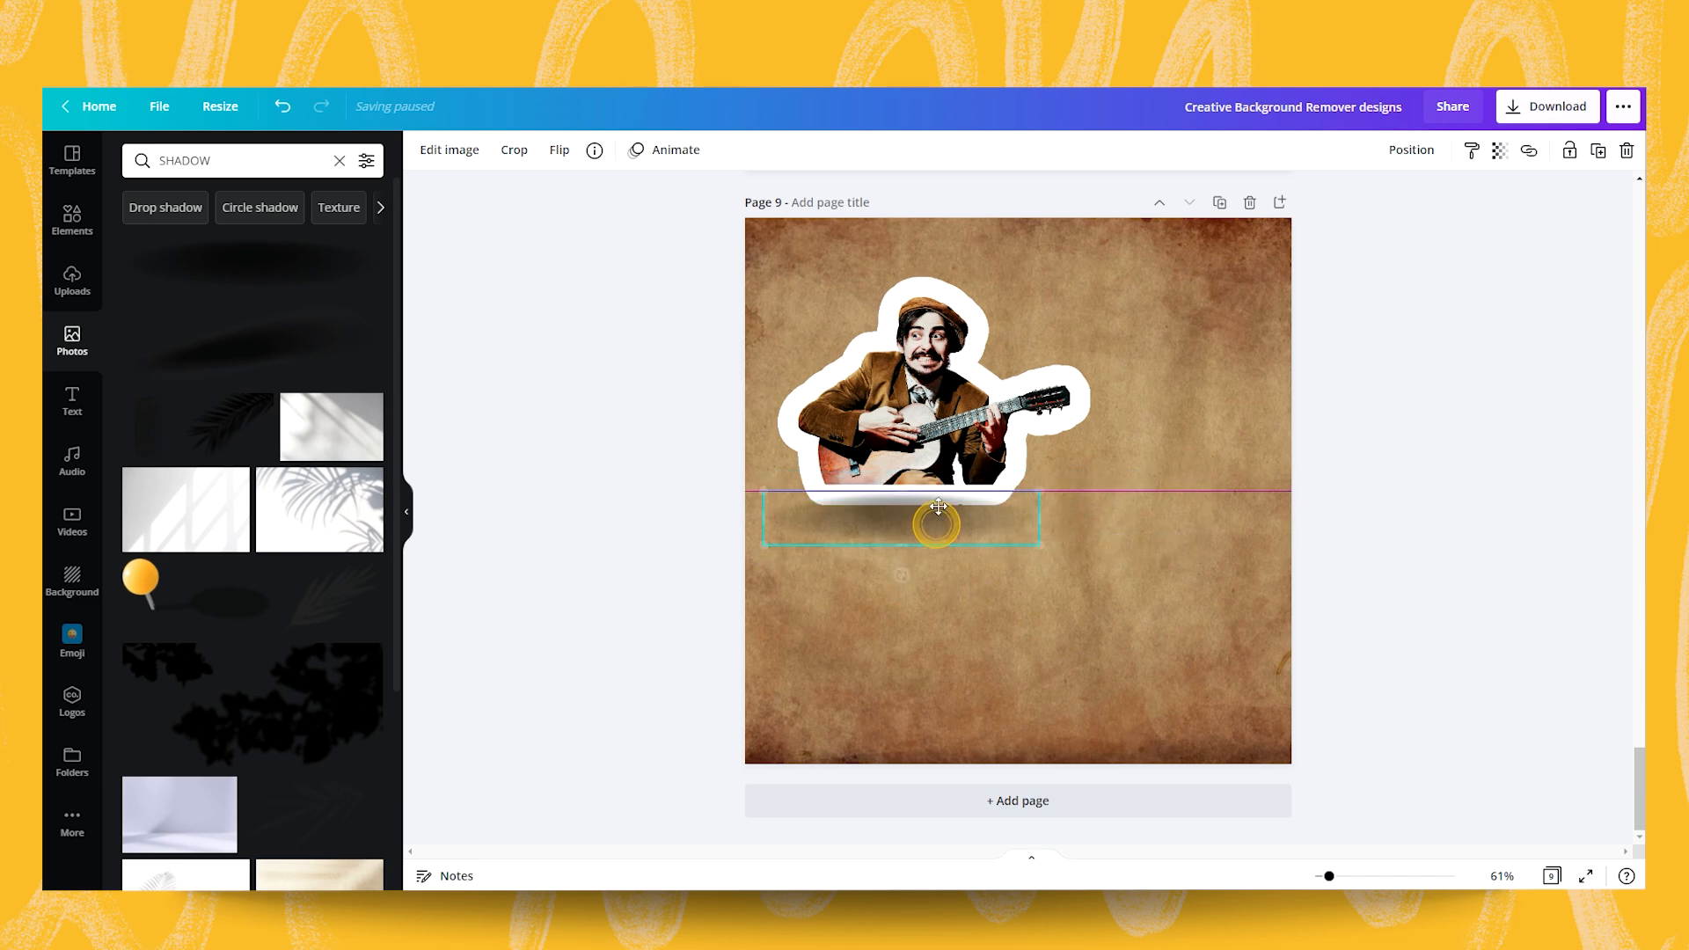
Step: Layer the guitarist cutout in front of the shadow and nudge the shadow beneath its bottom edge
click(980, 488)
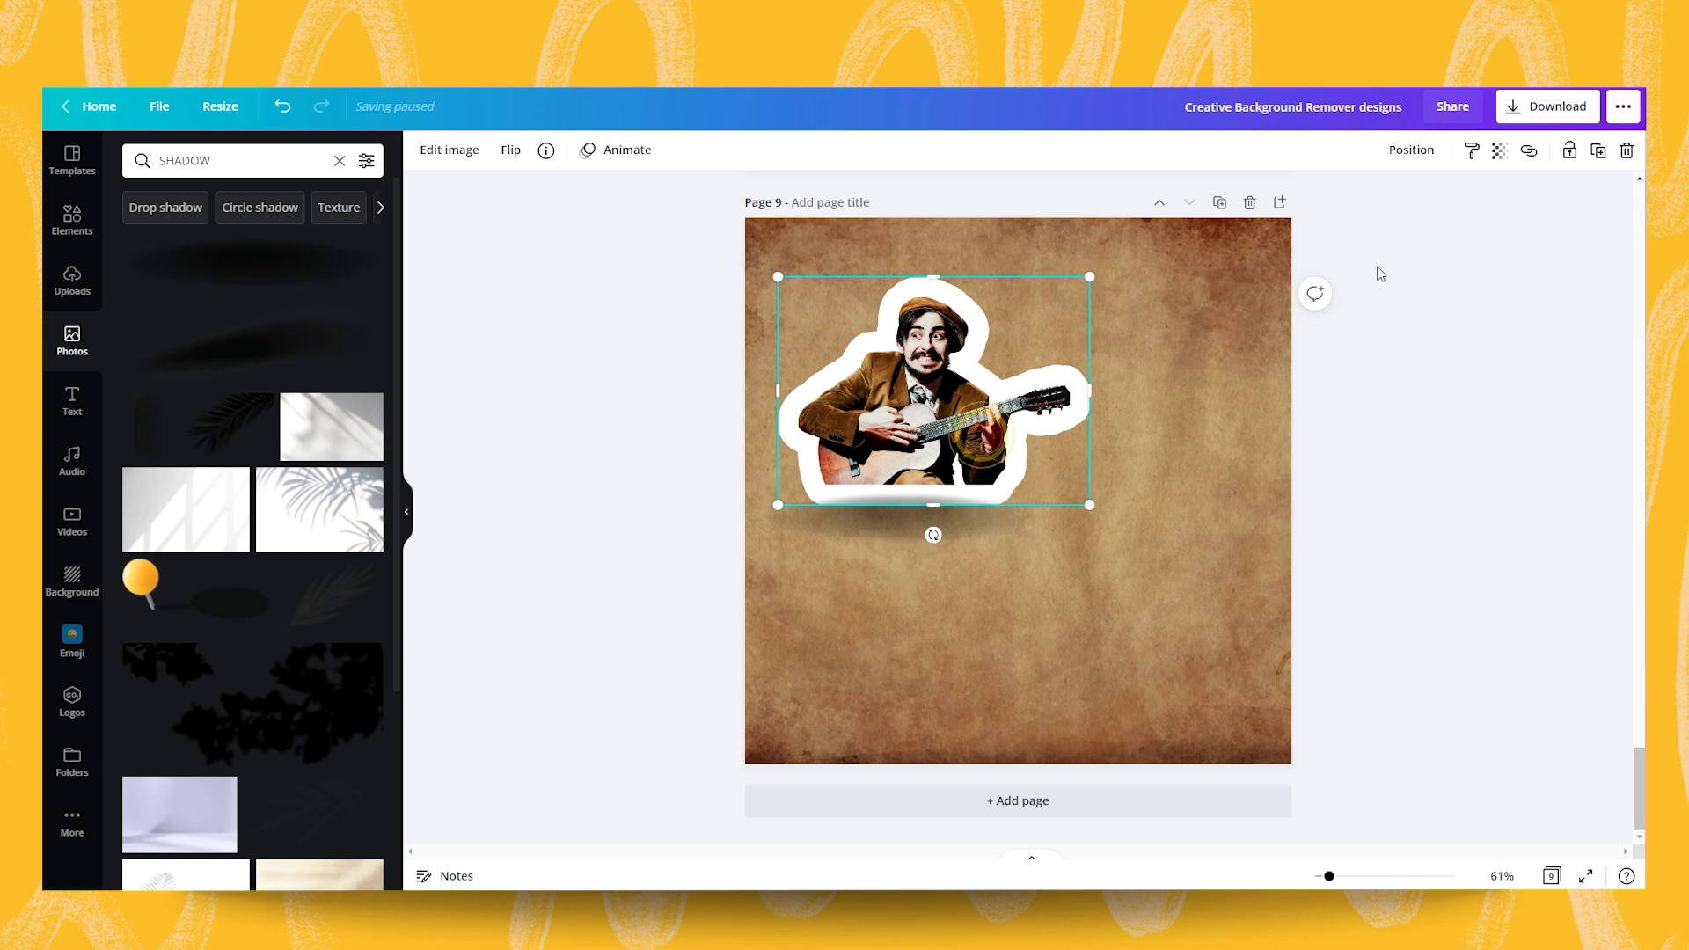
click(1425, 151)
click(1168, 203)
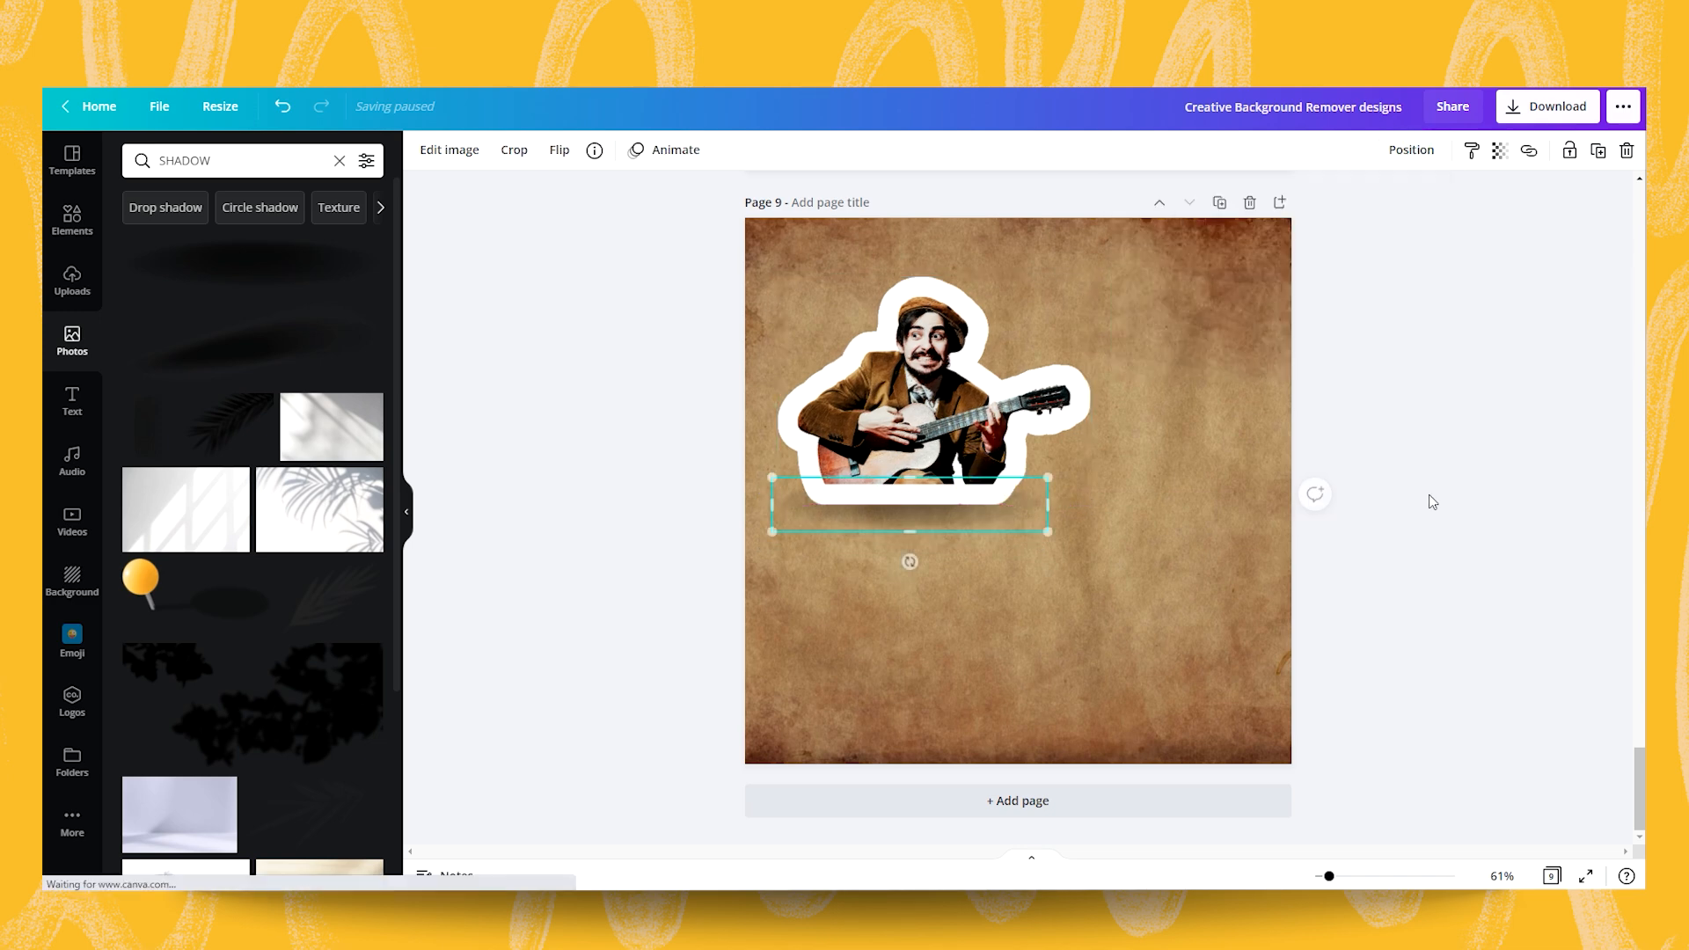
click(1456, 462)
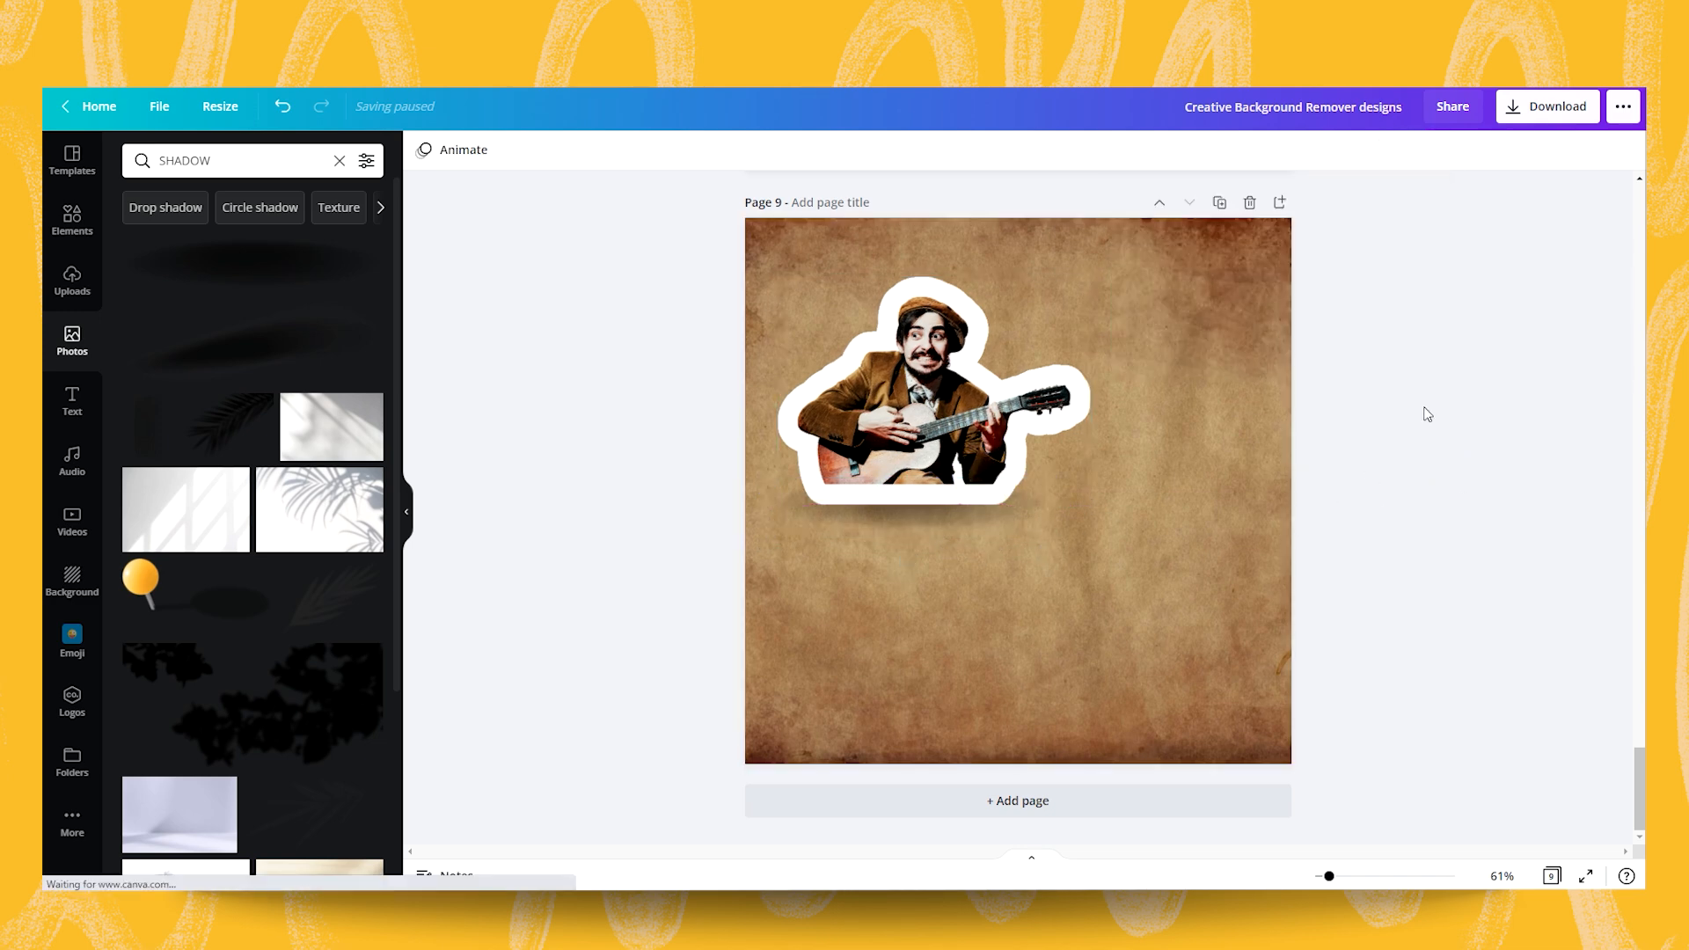
Step: Search the elements for "PAPER BANNER", add the terracotta torn-paper strip, and fit it over the guitarist's bottom edge, rotated -5°
click(72, 218)
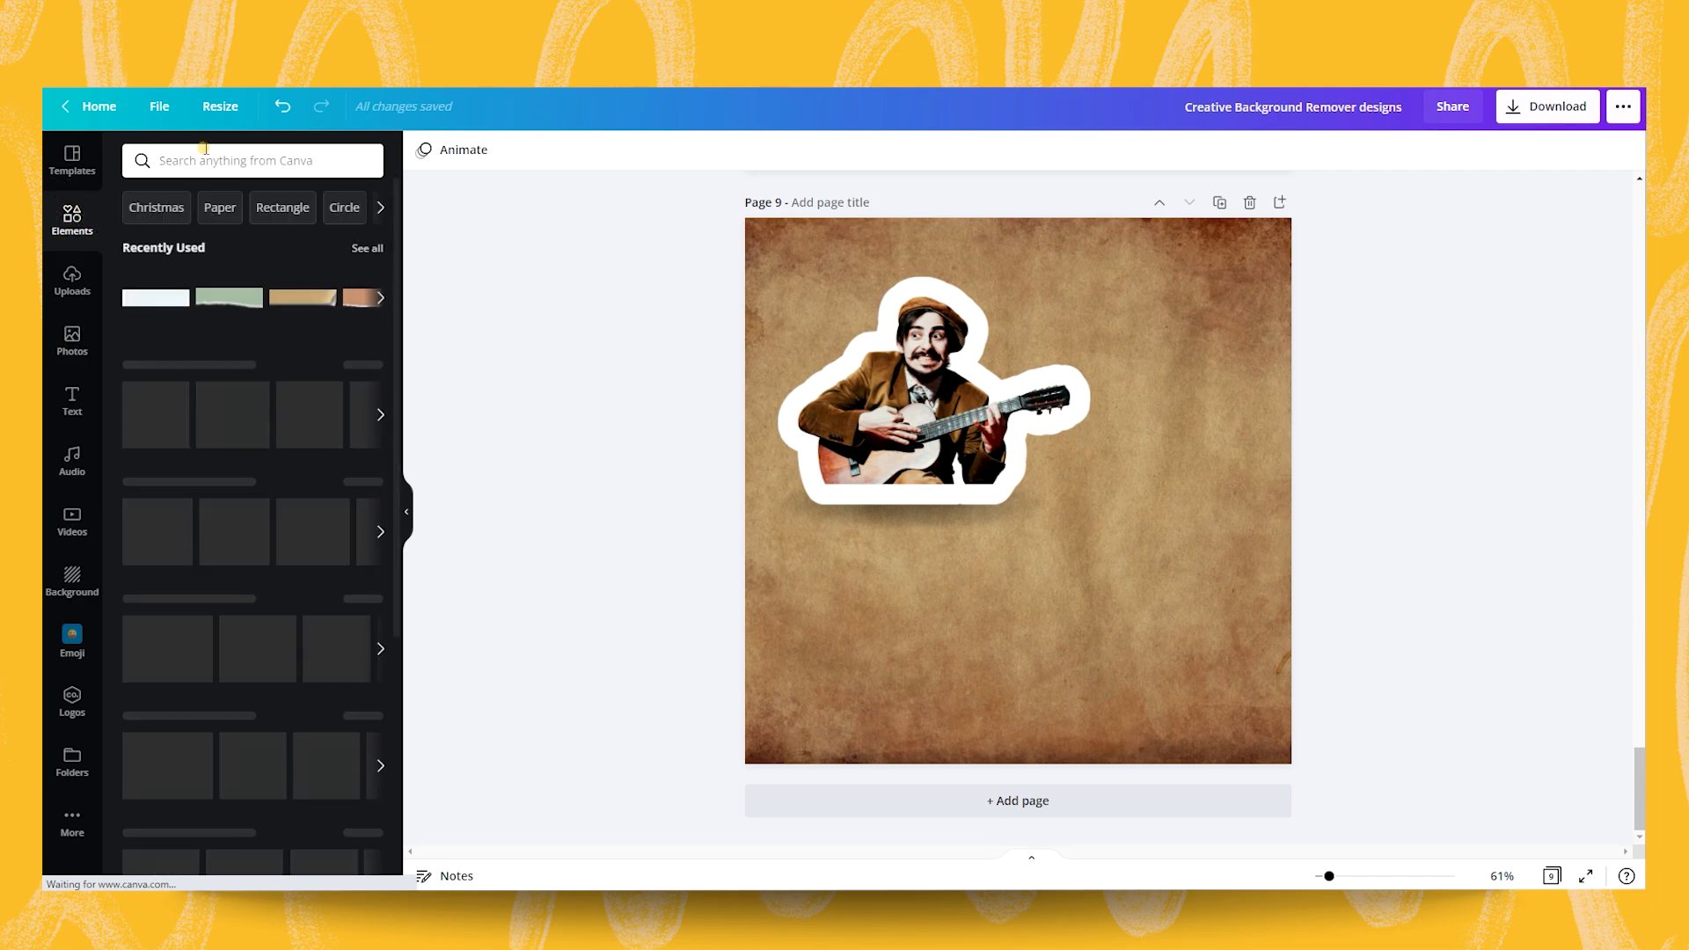
click(203, 148)
text(PAPER BAN)
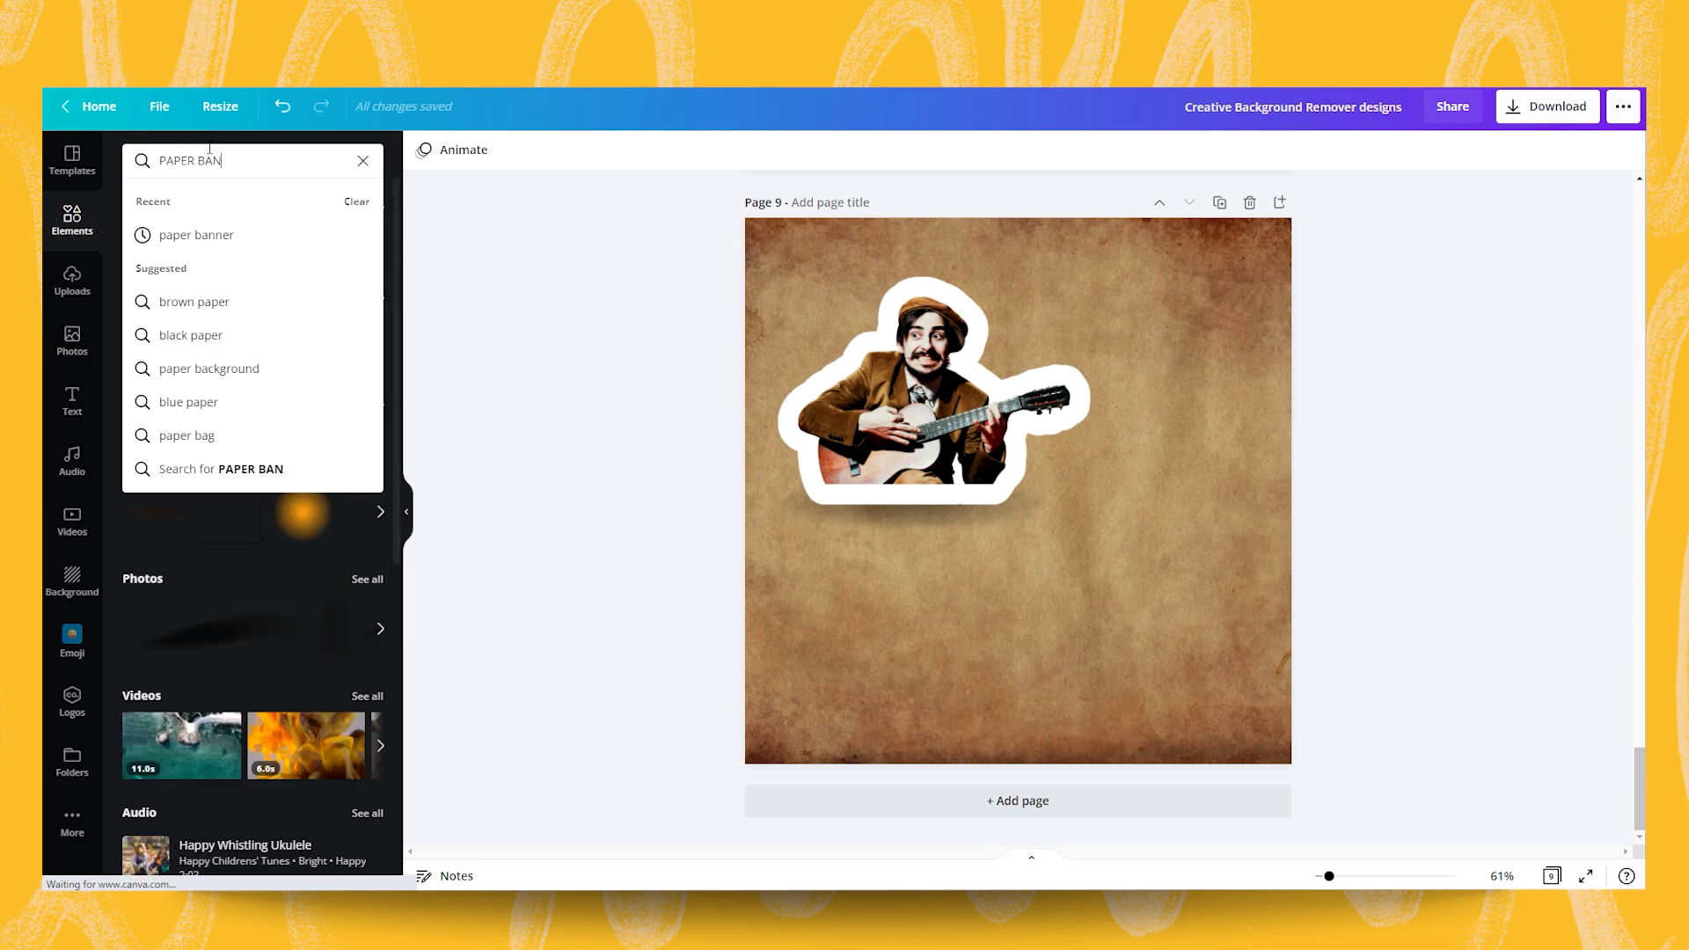
text(NER)
key(Return)
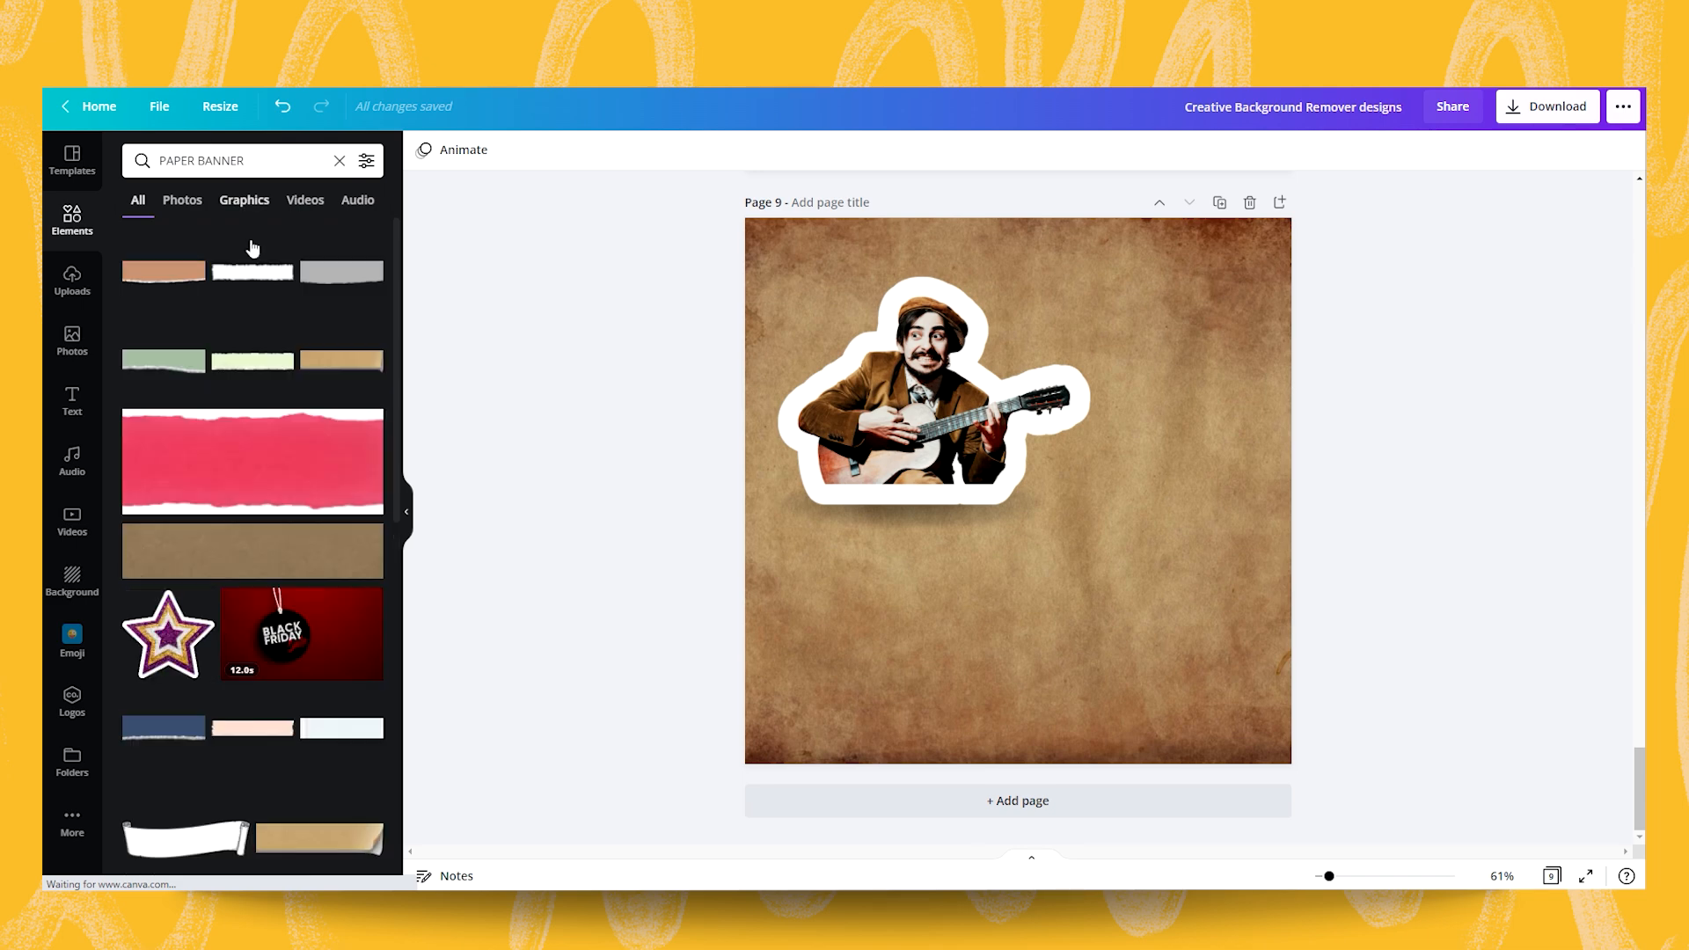
click(193, 271)
drag(1029, 513, 936, 588)
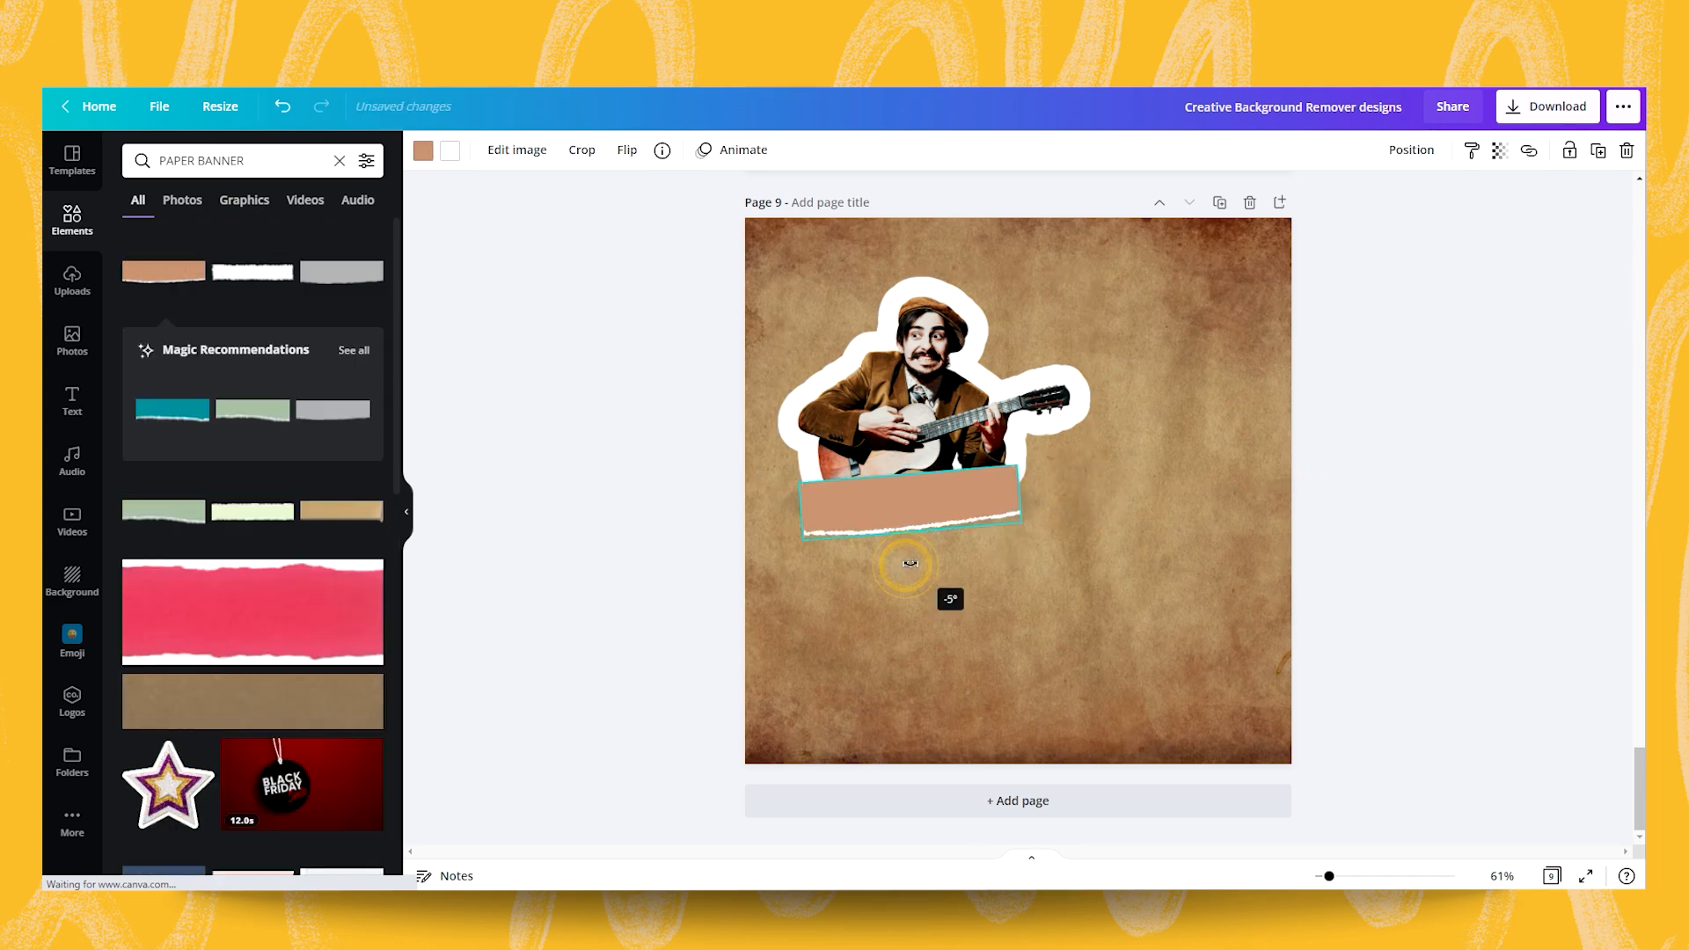
Step: Add a heading to page 9 reading "THE MUSICIAN"
click(72, 400)
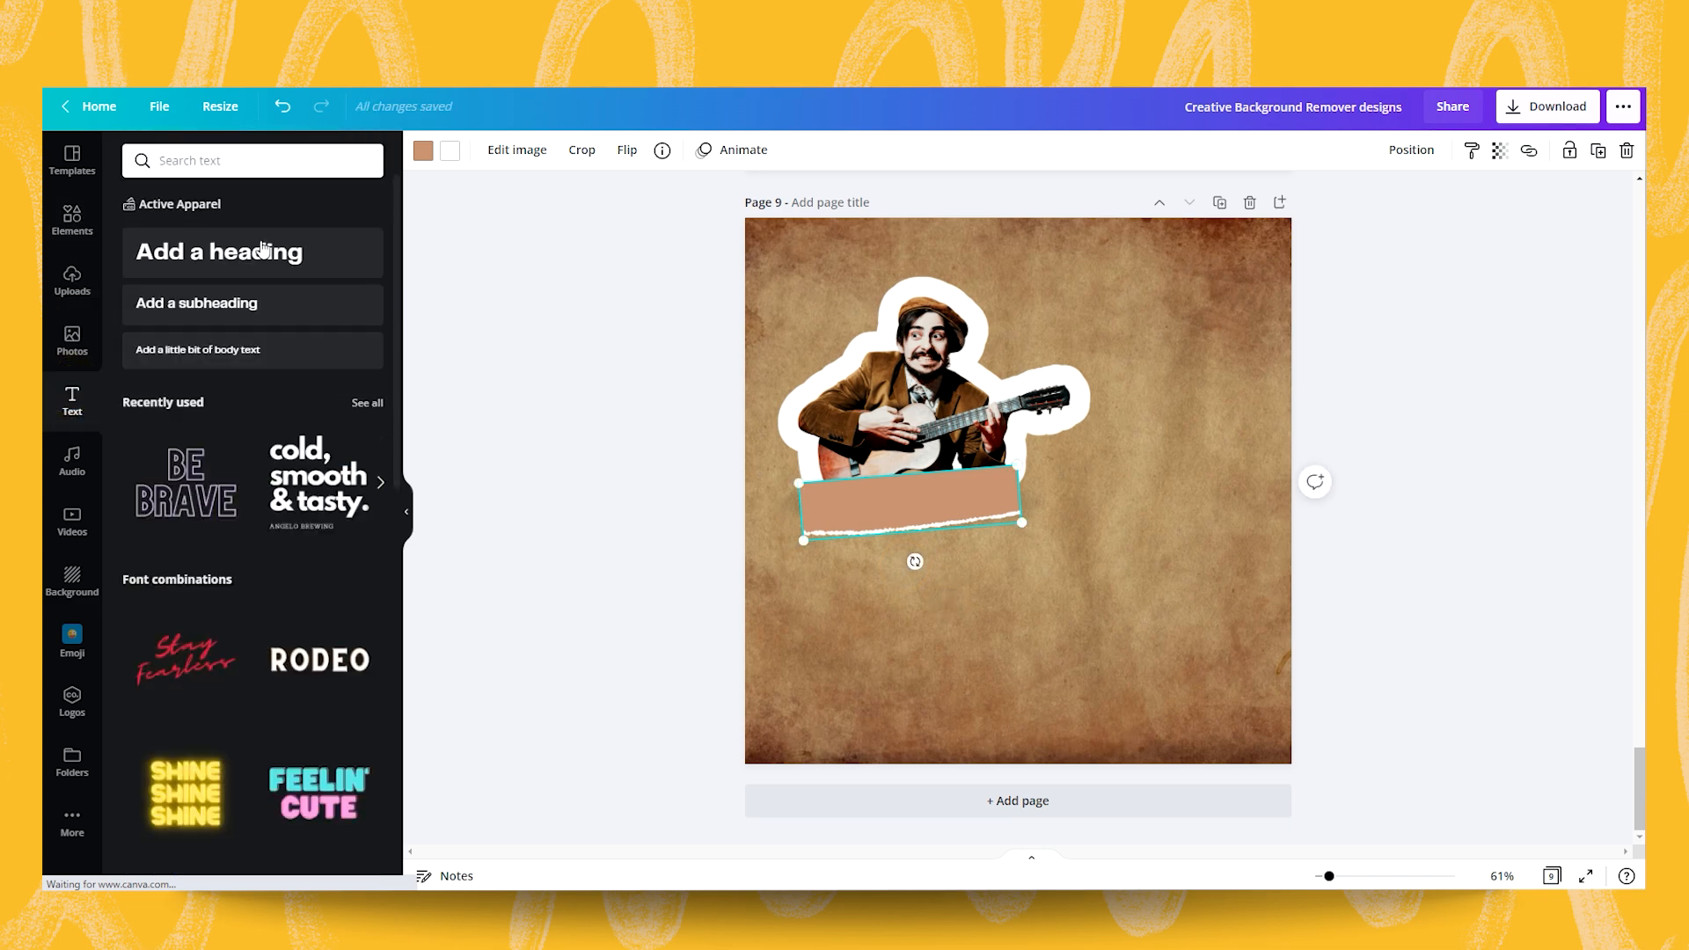
click(260, 249)
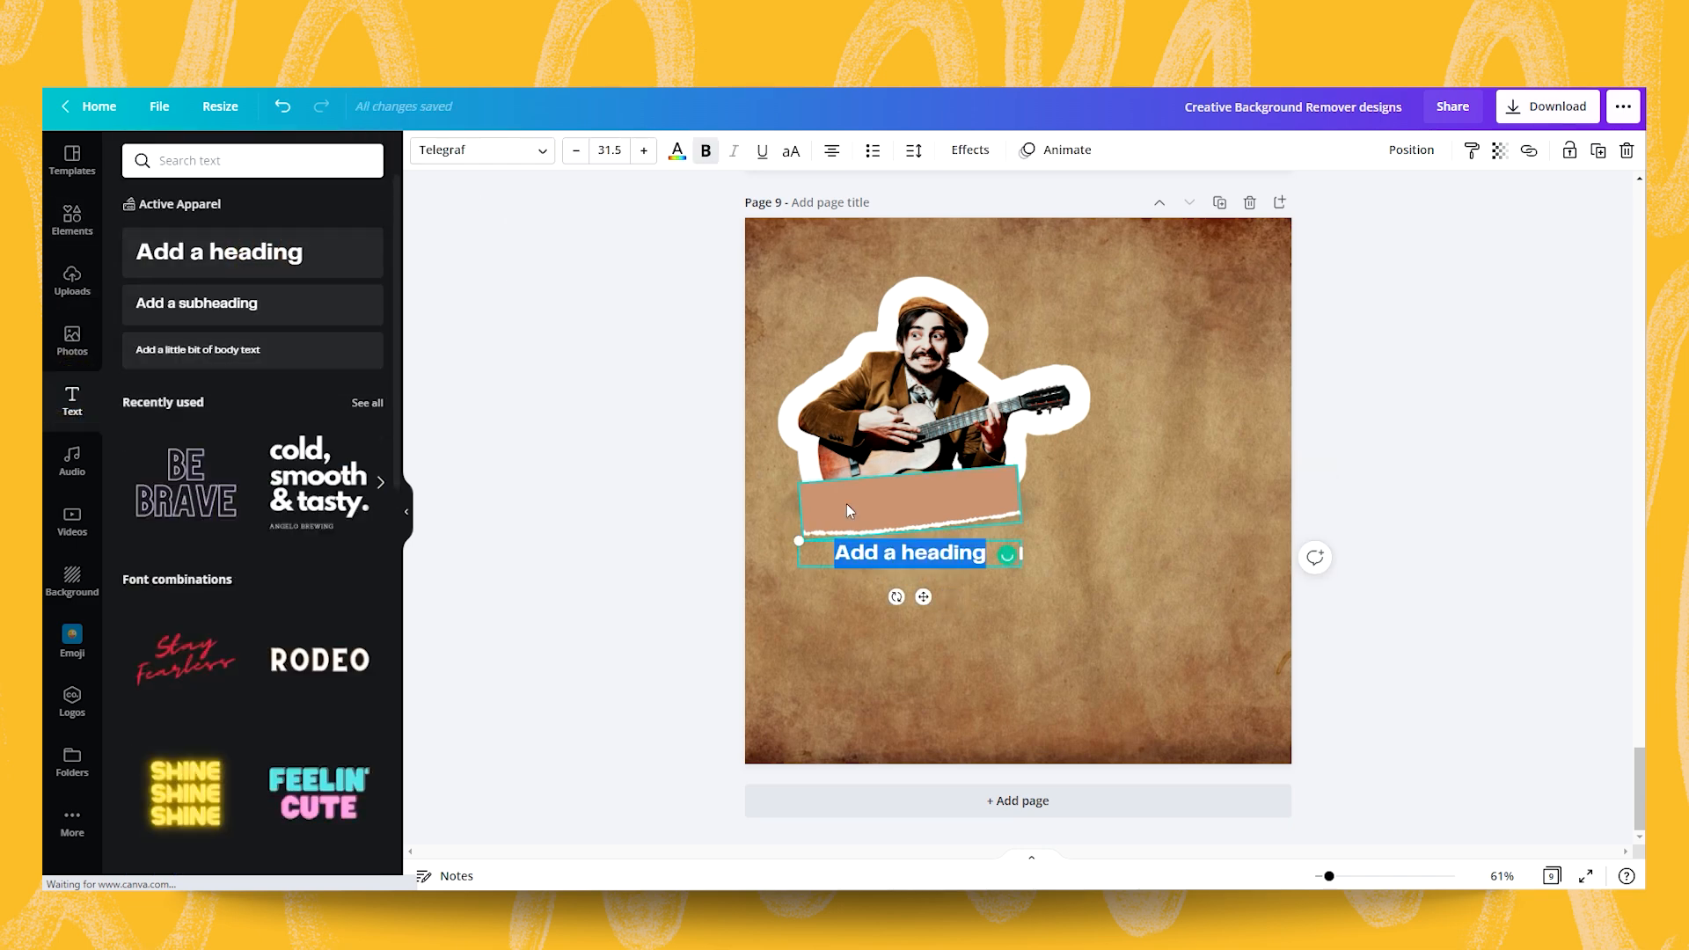
text(THE MUSICIAN)
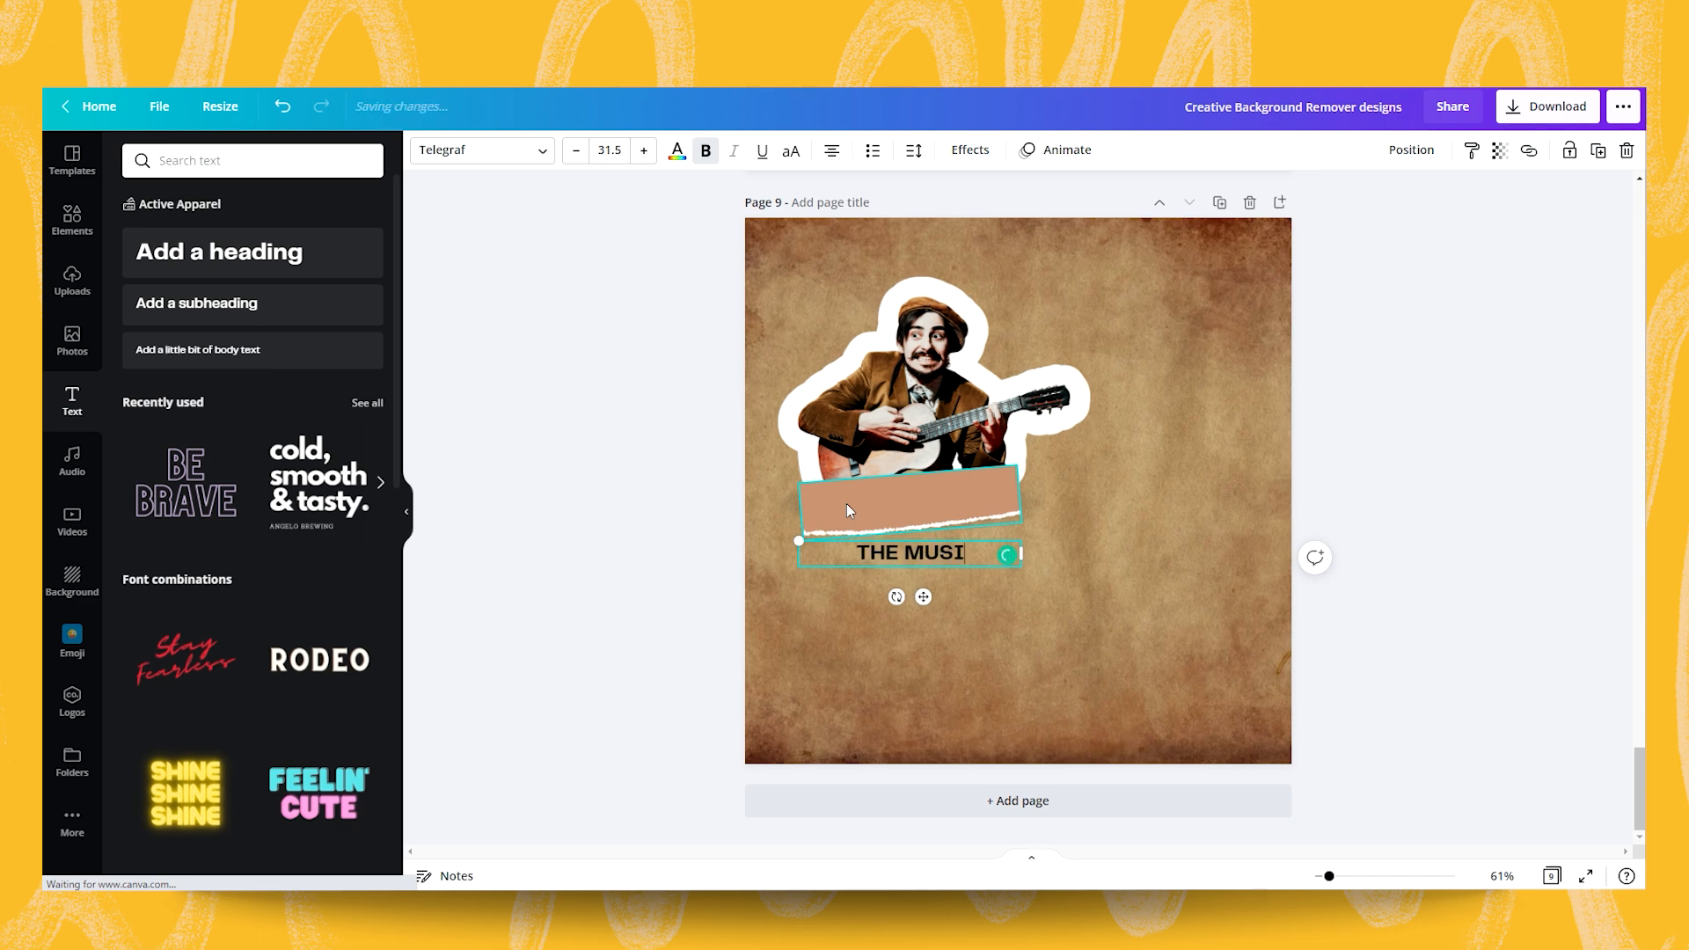
click(1169, 588)
Step: Change the font of the "THE MUSICIAN" heading to Antio
click(976, 563)
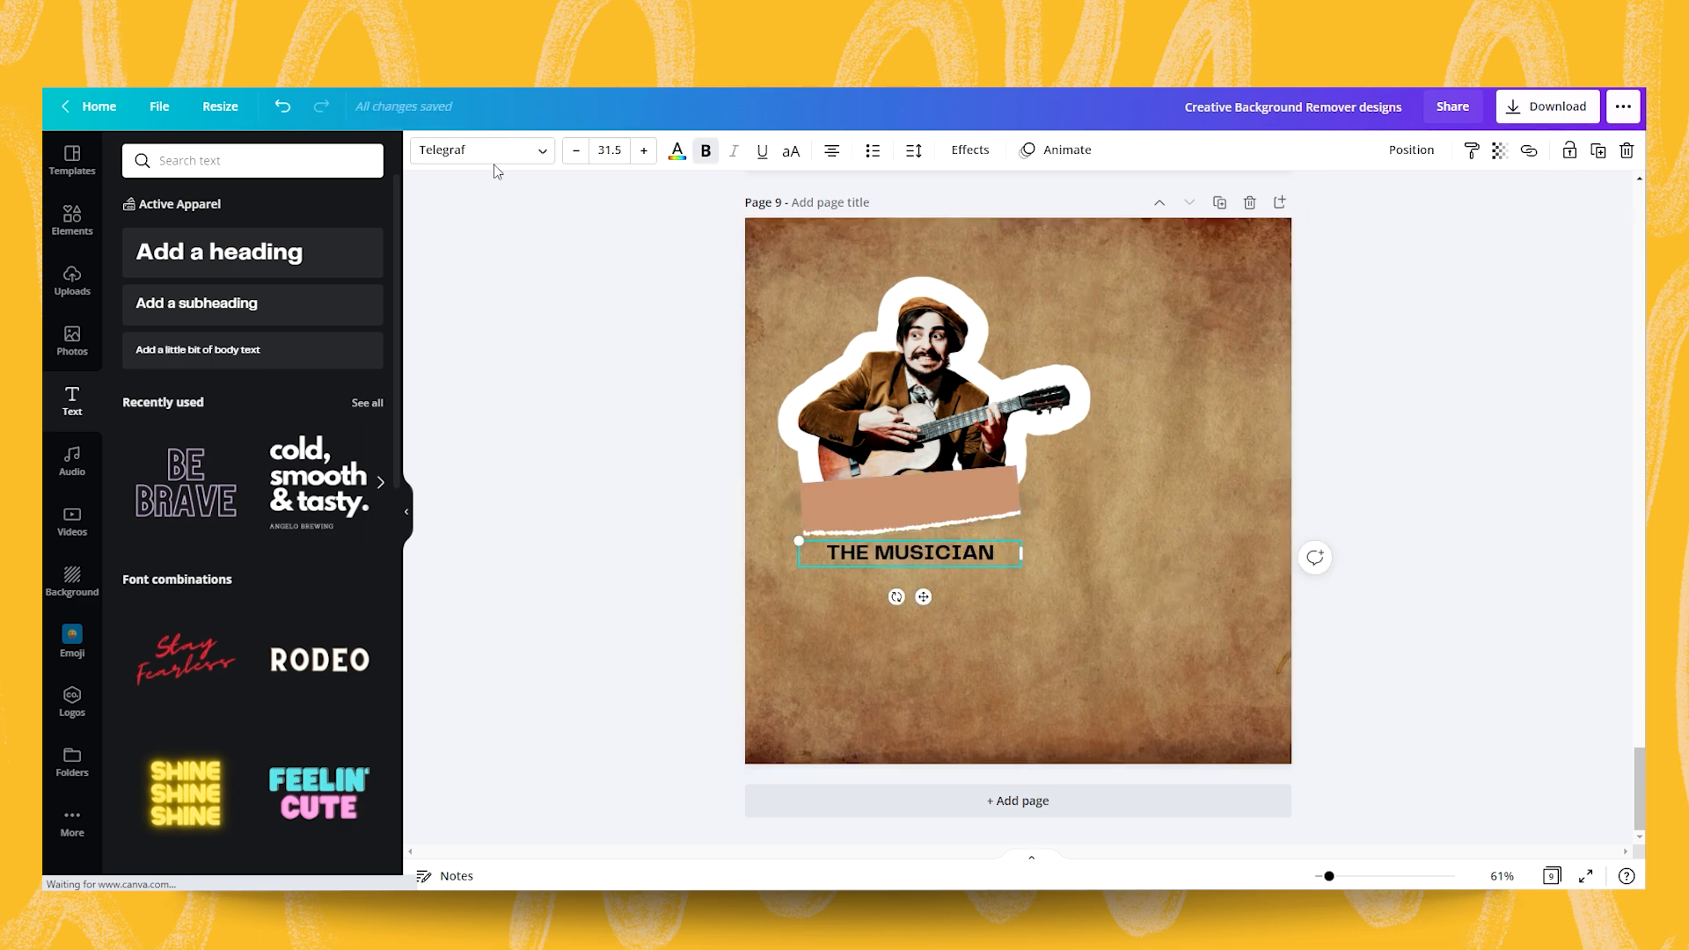
click(482, 150)
text(an)
click(142, 160)
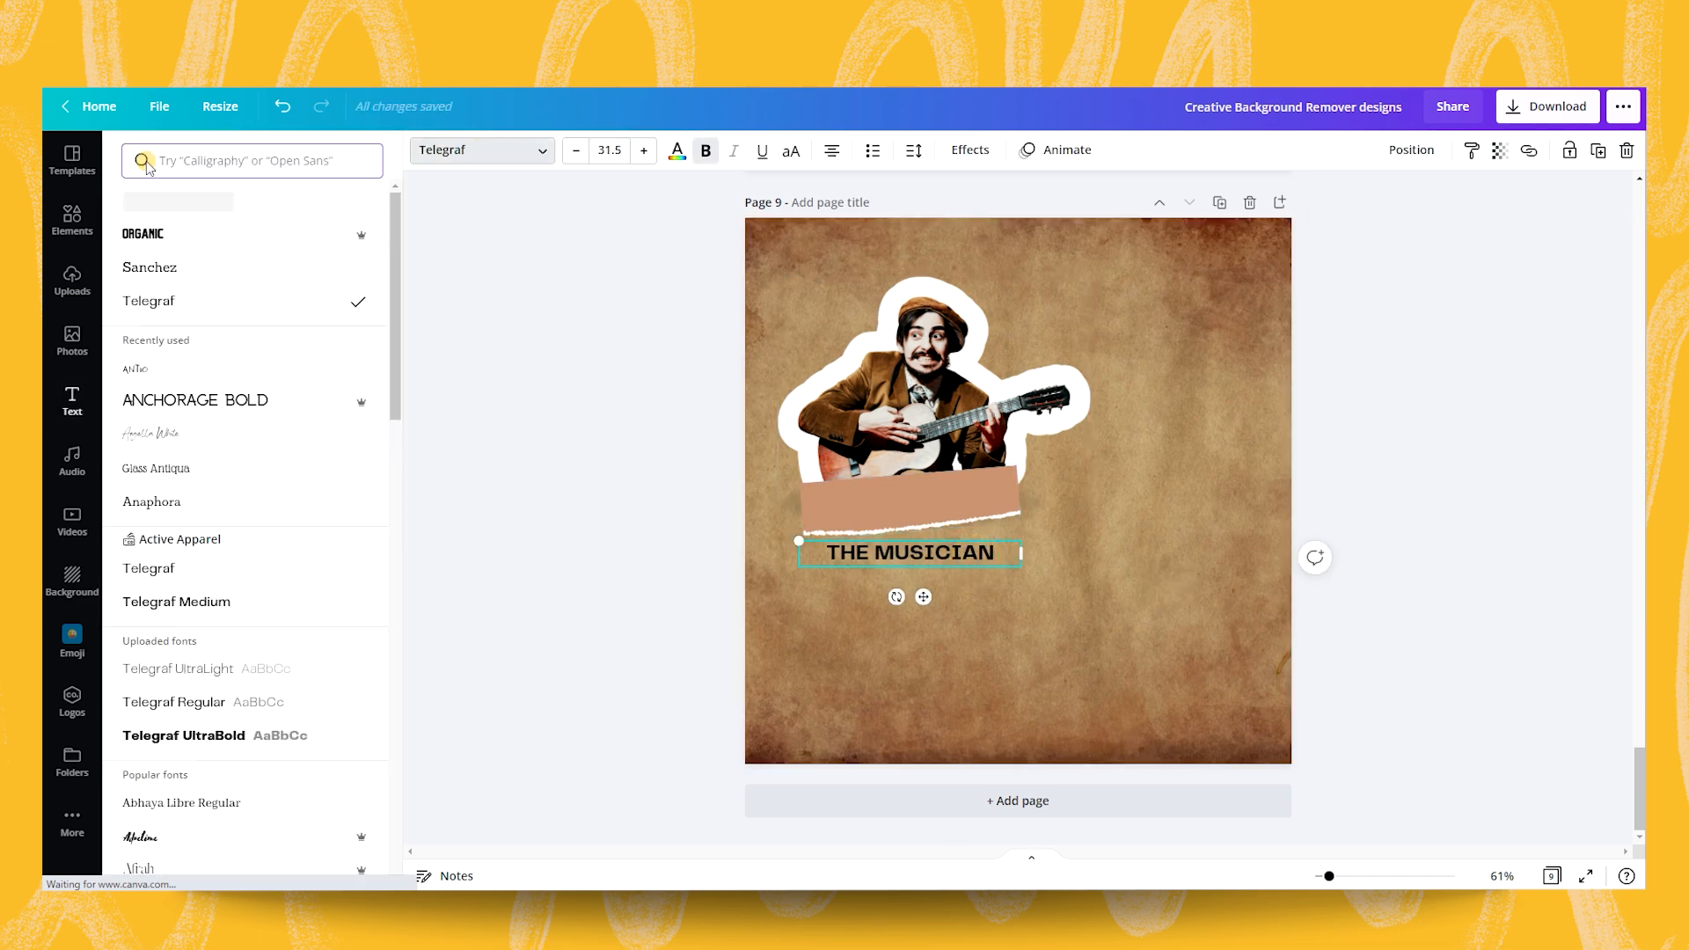
click(183, 368)
Step: Place "THE MUSICIAN" on the terracotta paper strip, tilt it to match, narrow its text box, and center it
drag(922, 597, 906, 549)
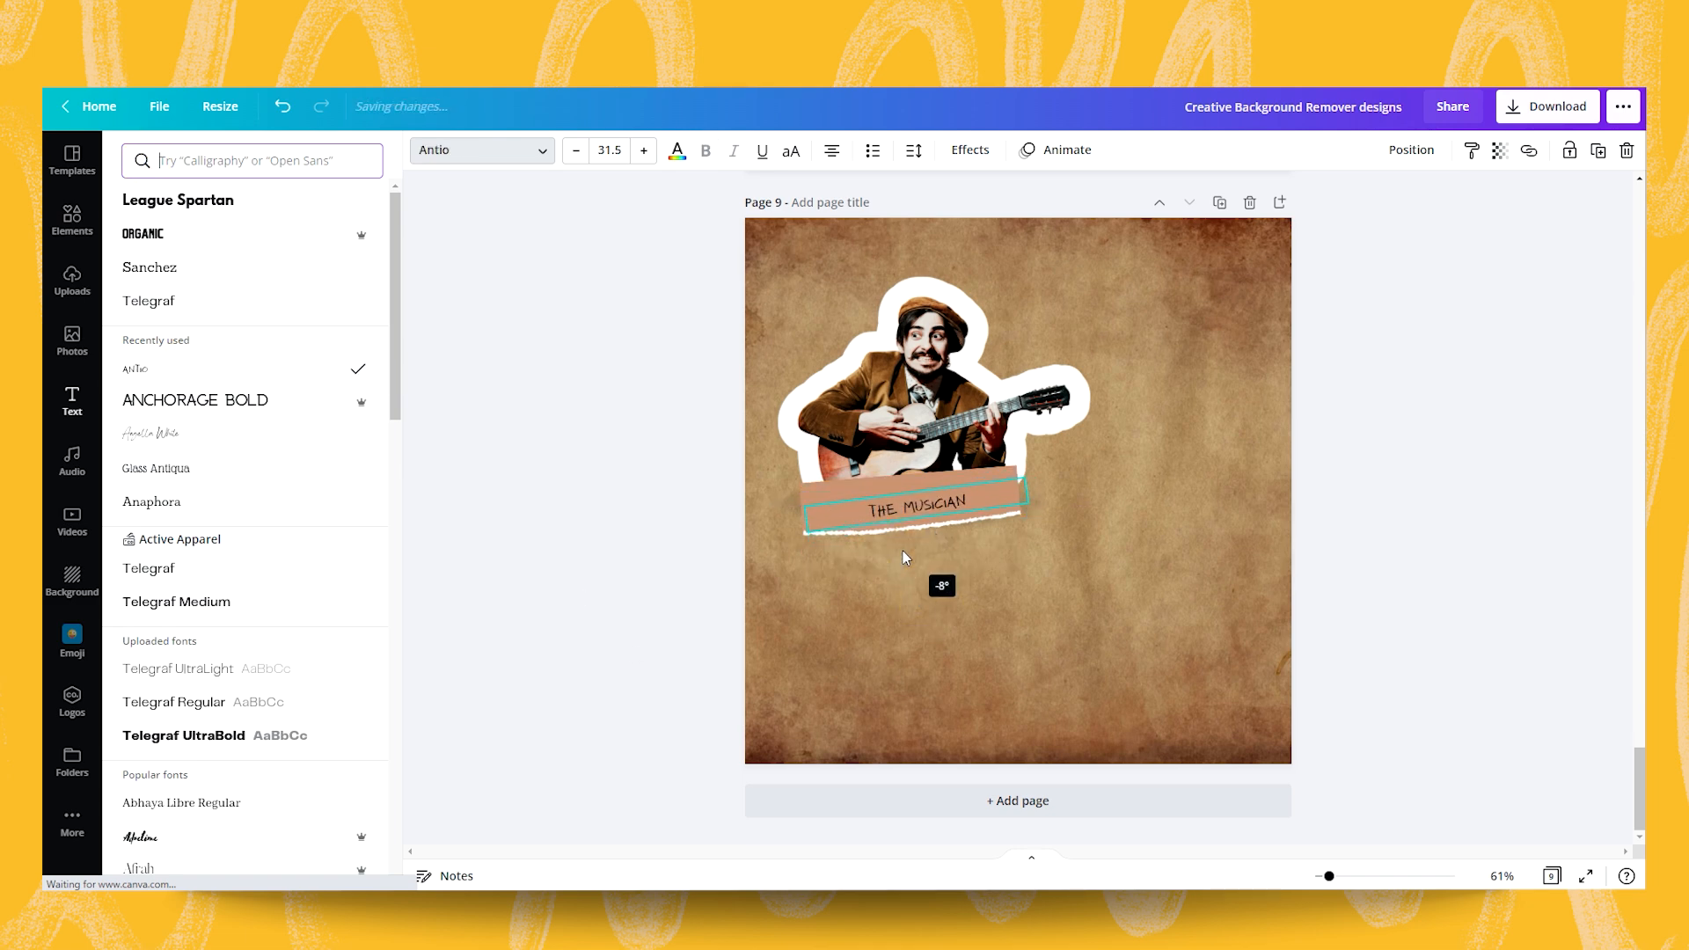
drag(1027, 488, 924, 541)
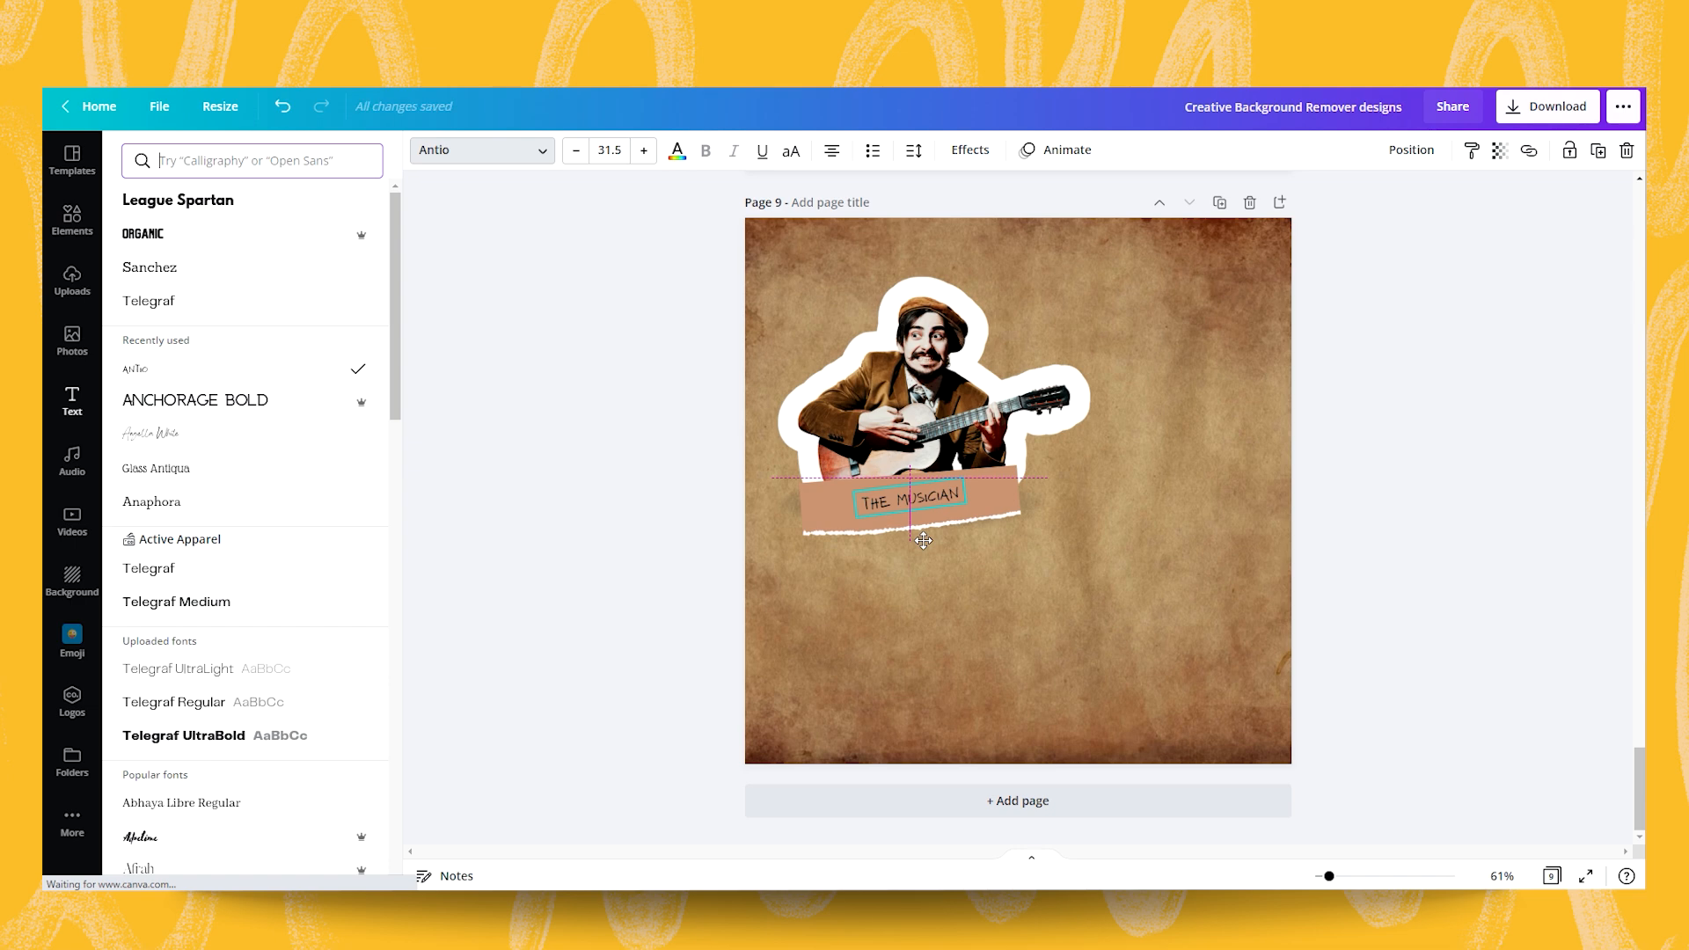
drag(924, 542, 923, 543)
click(1422, 497)
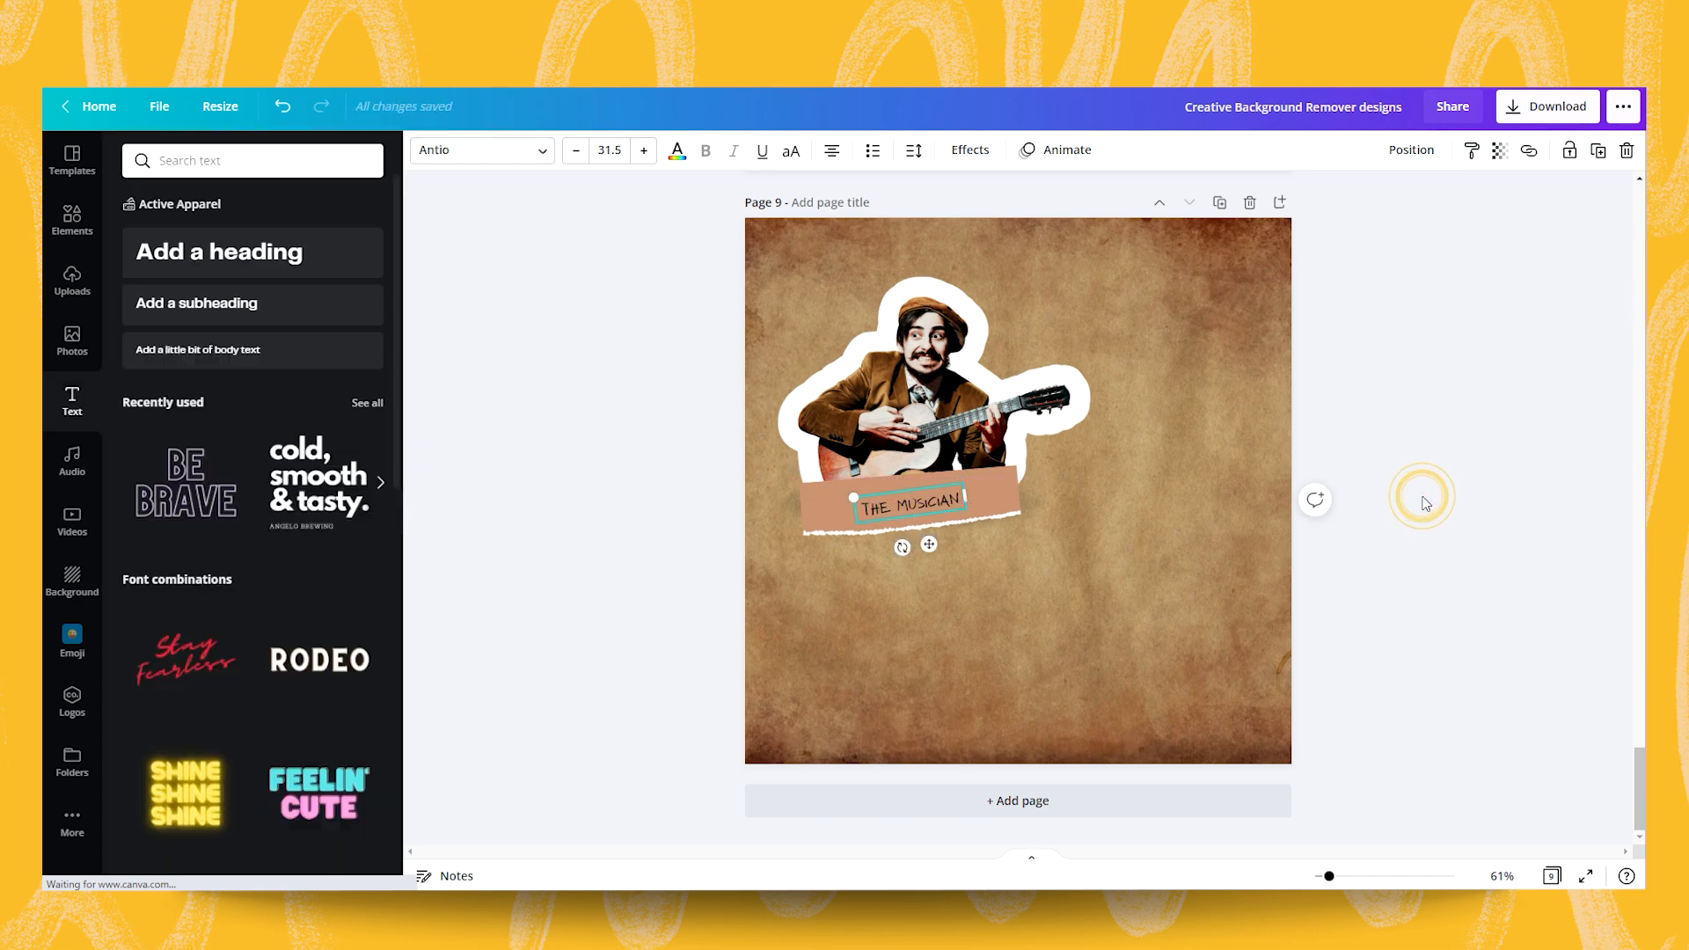